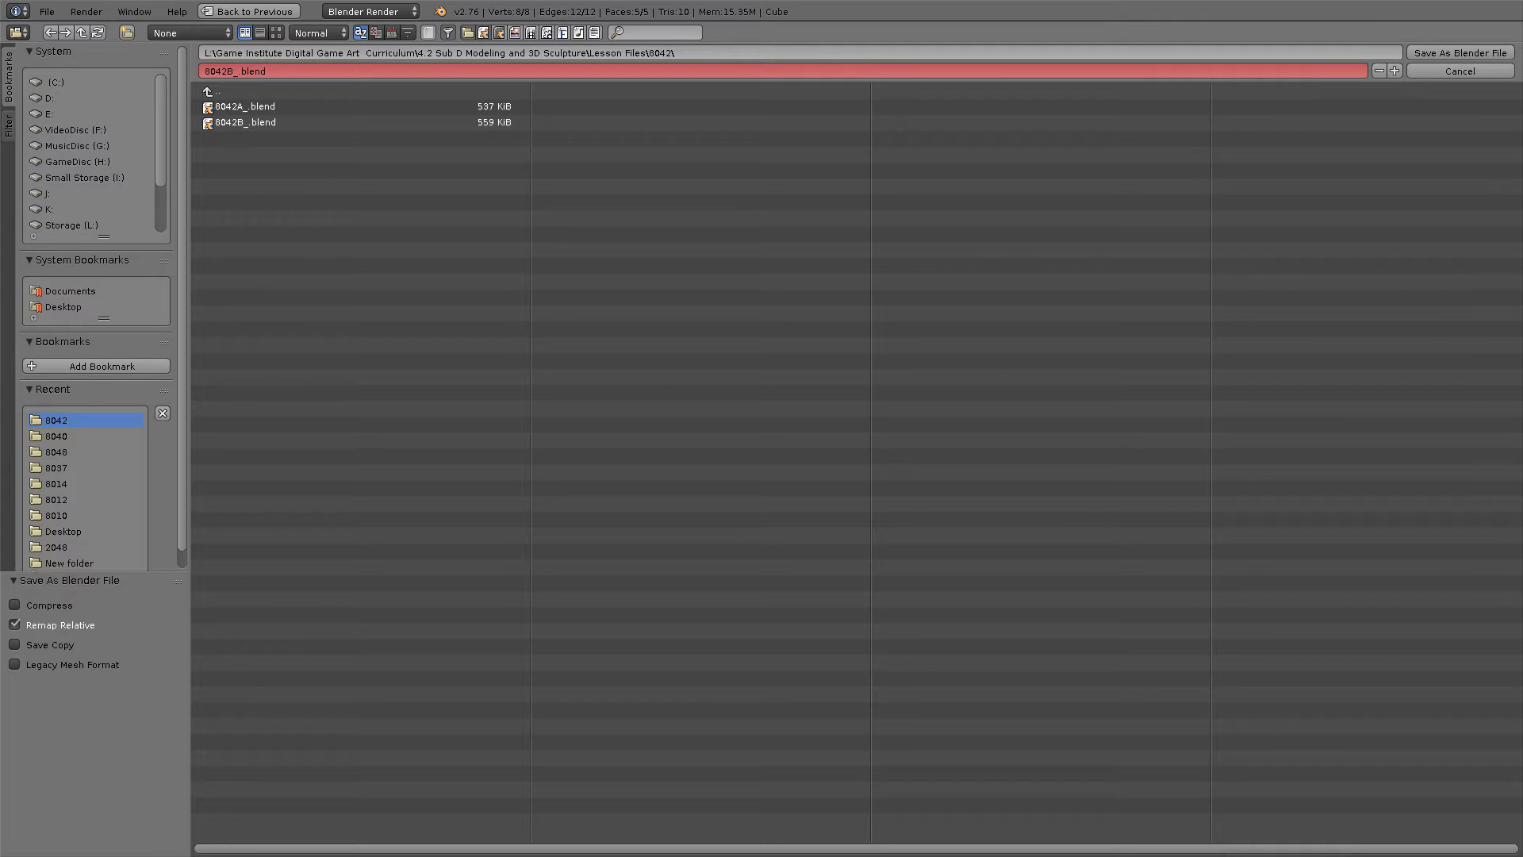
# Step: Create a folder named 8045 inside the Lesson Files directory and open it
pyautogui.click(212, 92)
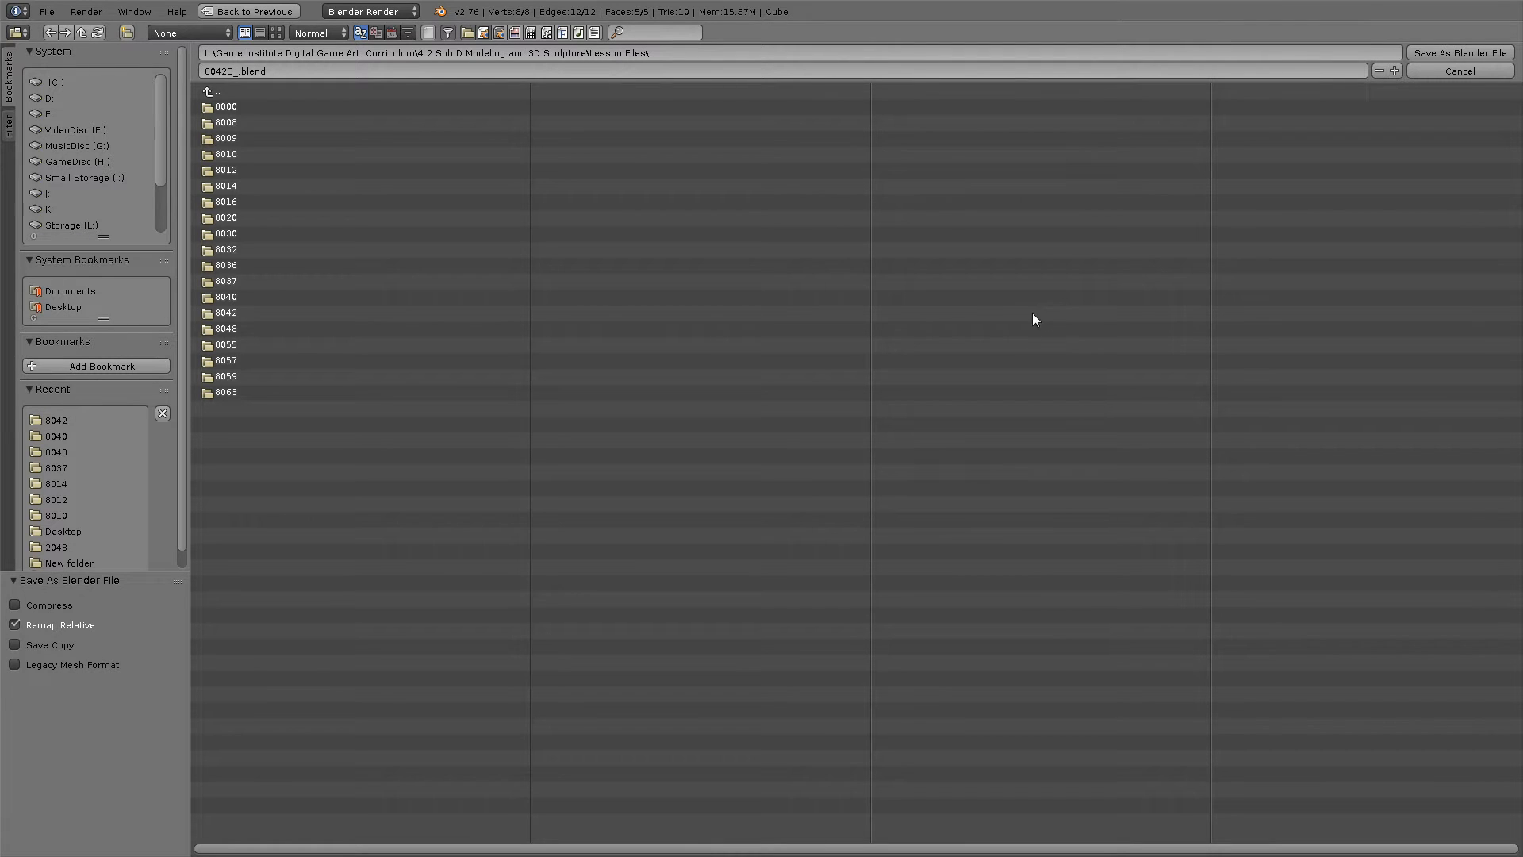
pyautogui.click(127, 33)
pyautogui.write('8')
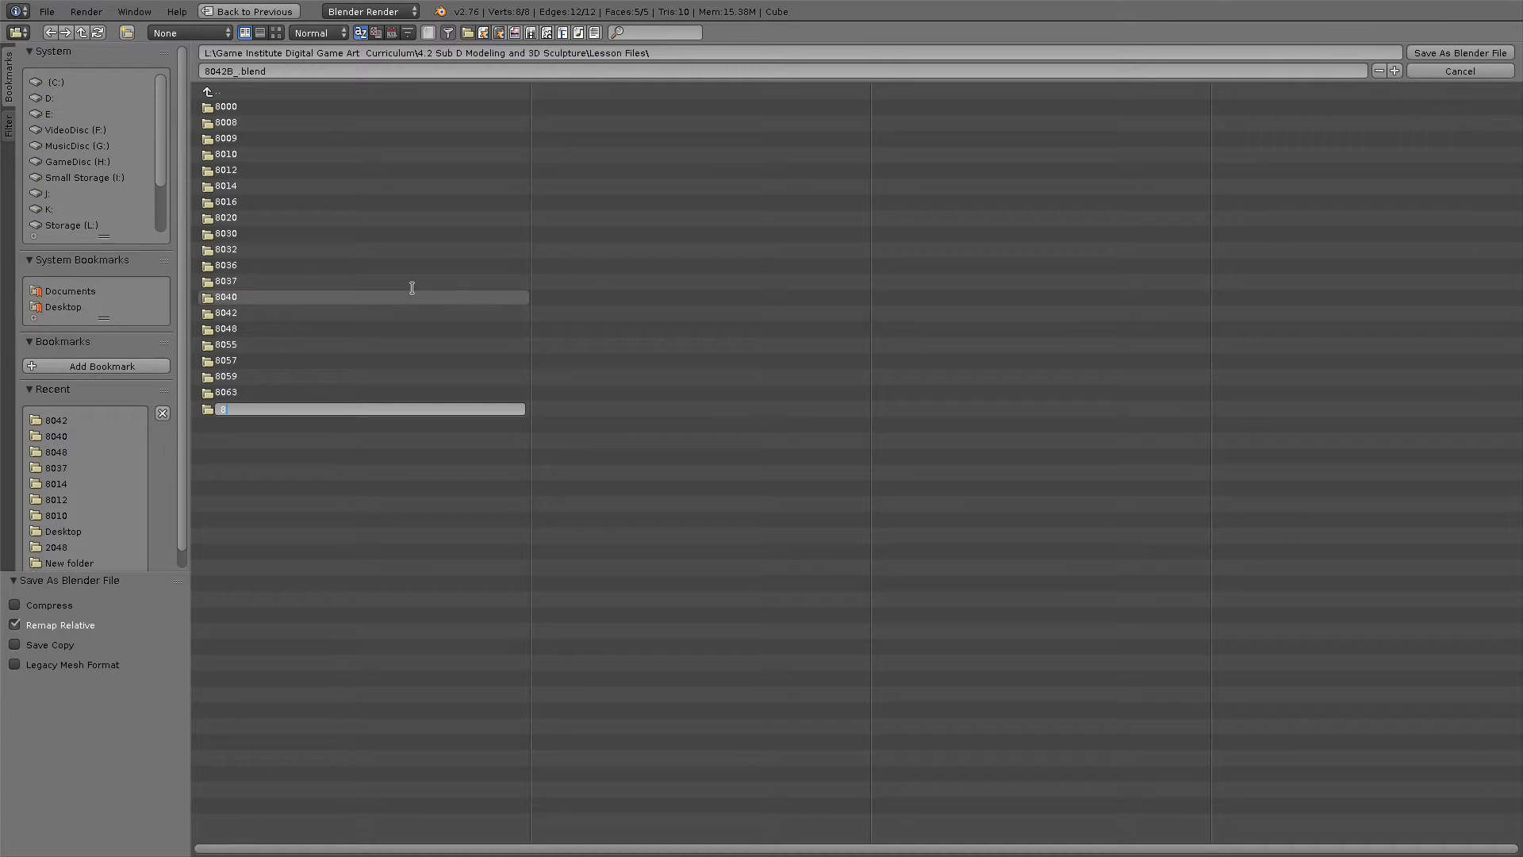
pyautogui.write('045')
pyautogui.press('Return')
pyautogui.click(231, 328)
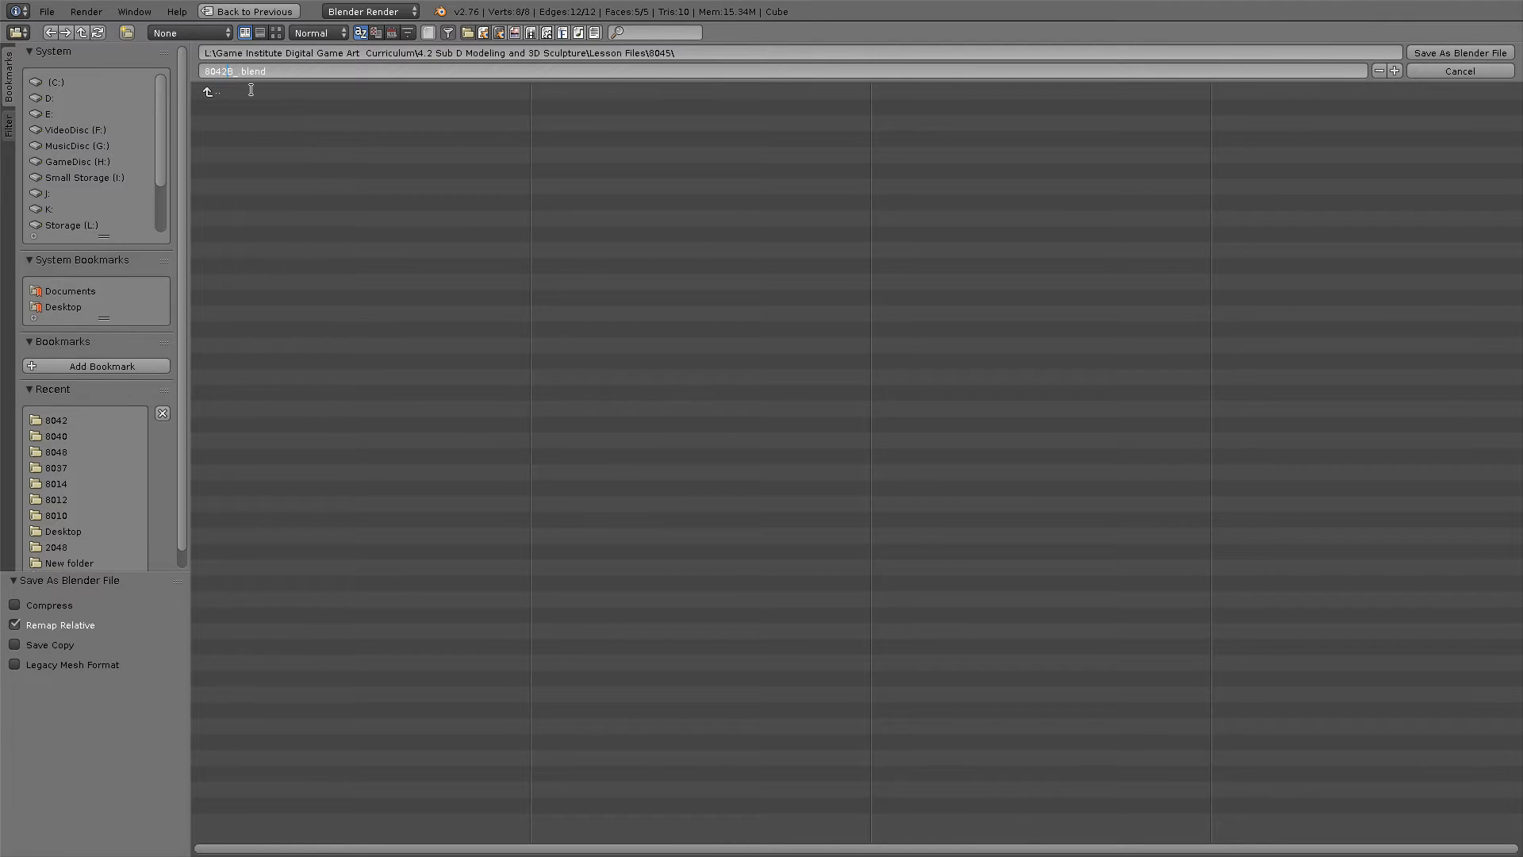
# Step: Change the file name's lesson code to 8045A and save the Blender file in the 8045 folder
pyautogui.press('BackSpace')
pyautogui.write('5')
pyautogui.press('Delete')
pyautogui.write('A')
pyautogui.click(1439, 53)
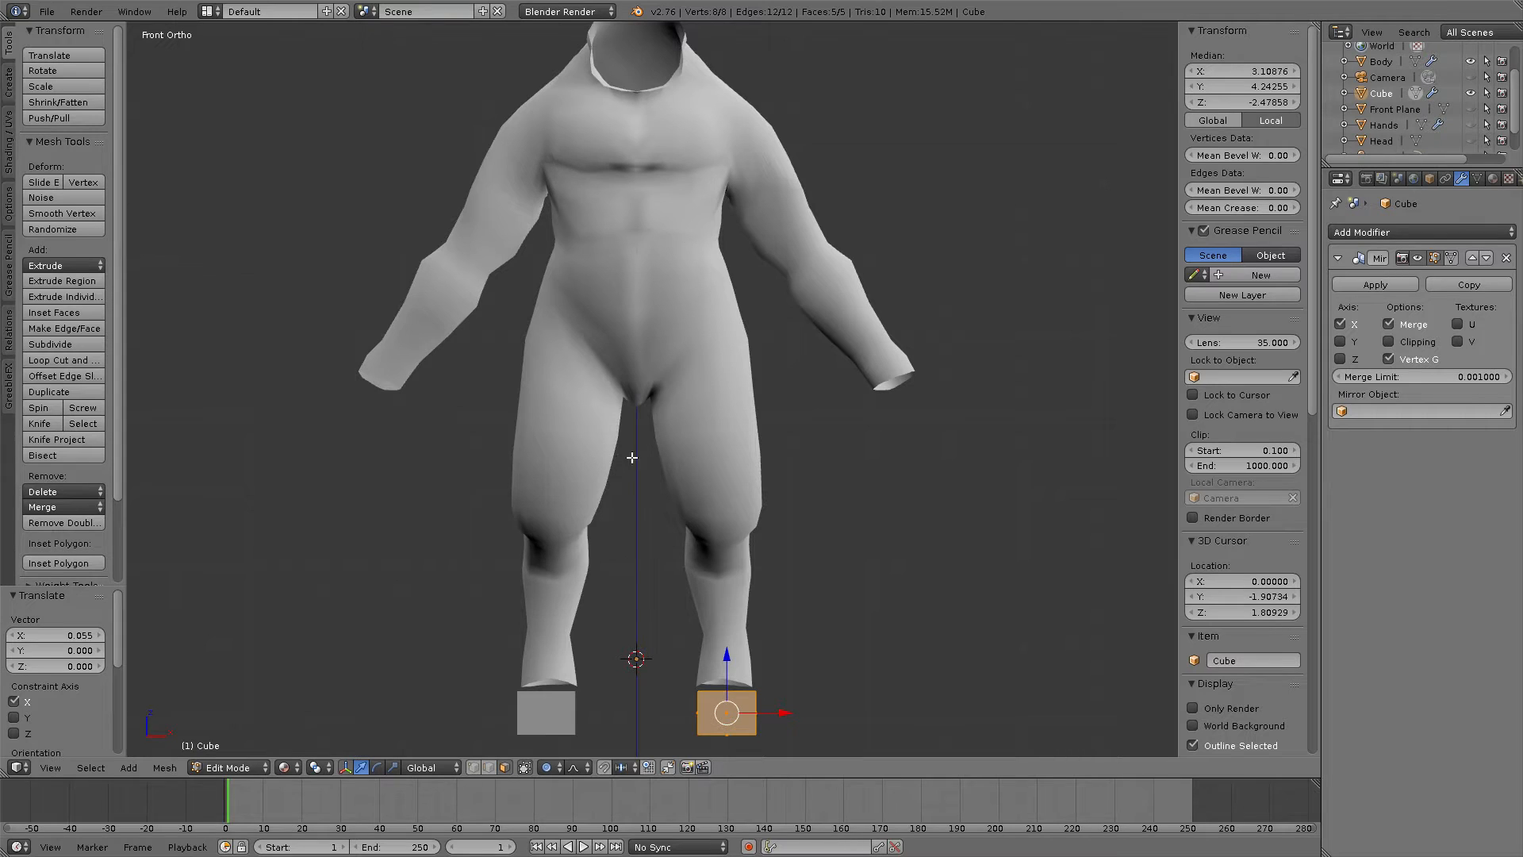
# Step: Display the Side plane reference image behind the leg in the right orthographic view
pyautogui.moveTo(658, 449); pyautogui.dragTo(611, 666, button='middle')
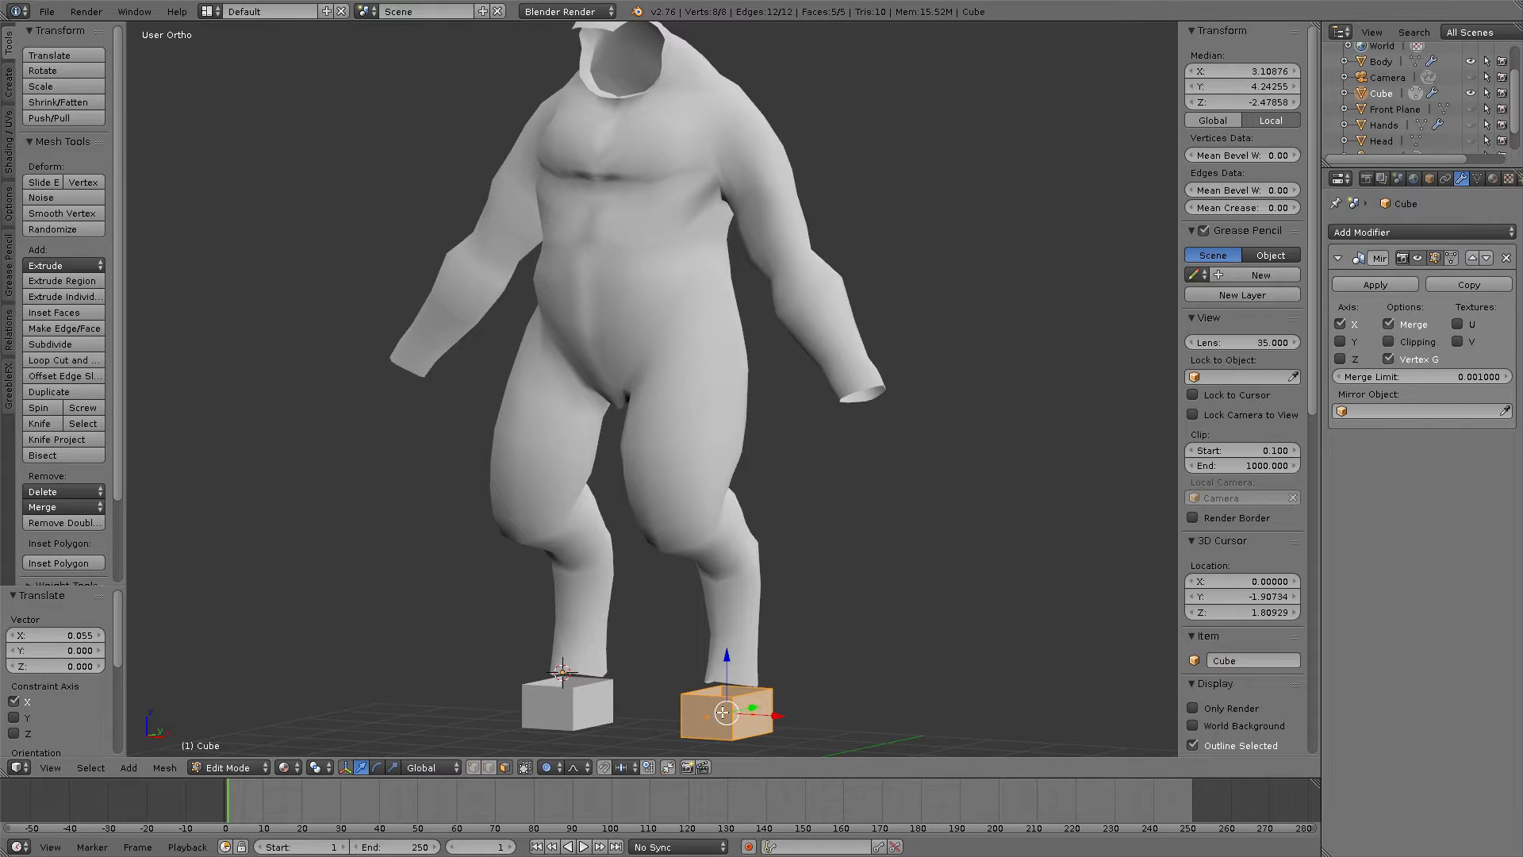
pyautogui.scroll(2, 736, 647)
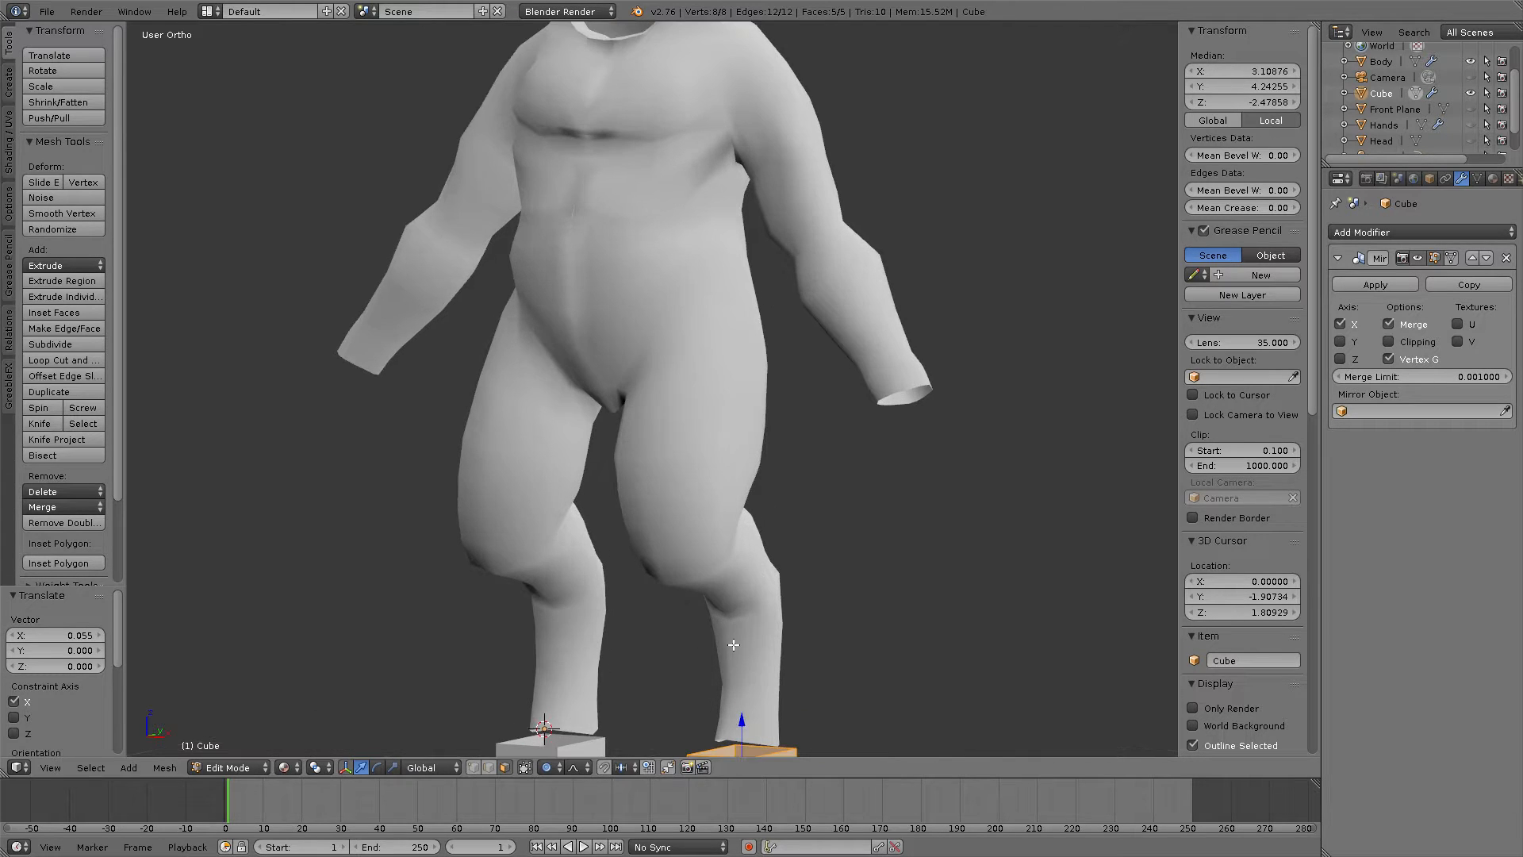
pyautogui.keyDown('shift'); pyautogui.moveTo(718, 635); pyautogui.dragTo(648, 513, button='middle'); pyautogui.keyUp('shift')
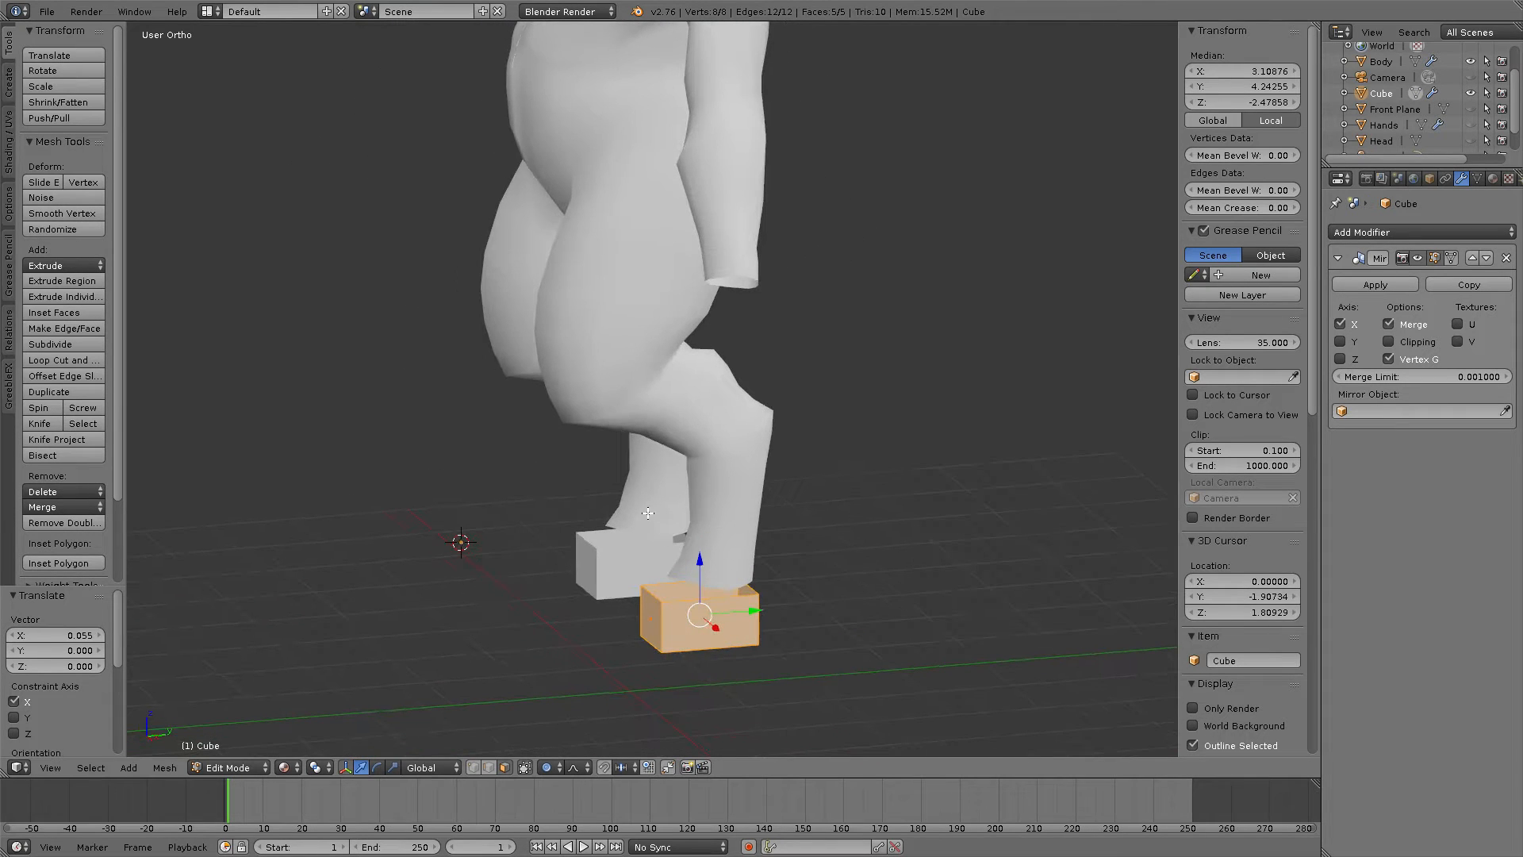
pyautogui.press('KP_1')
pyautogui.press('KP_3')
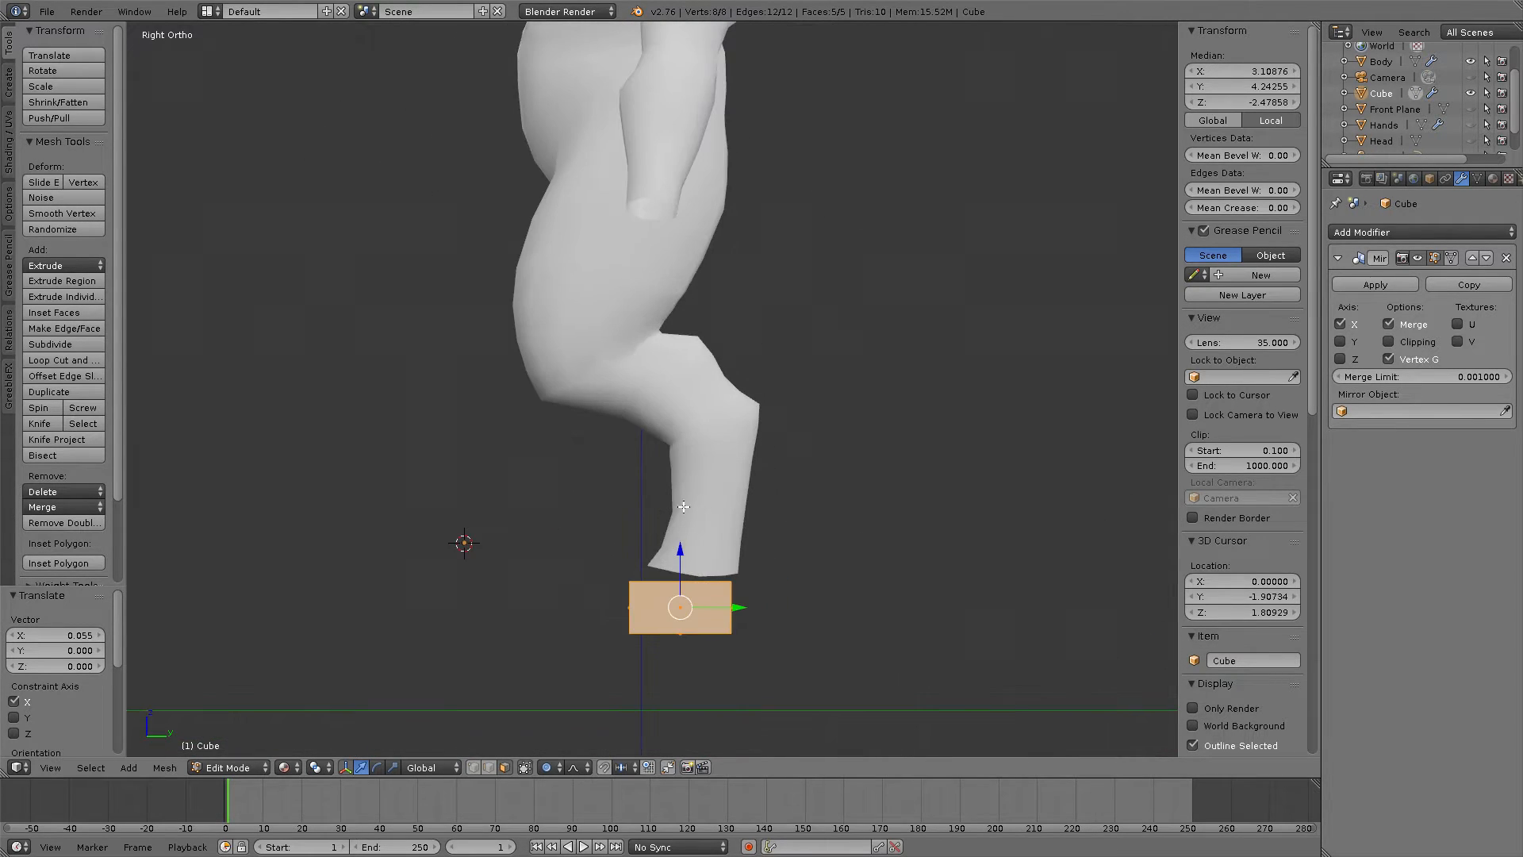
pyautogui.moveTo(1513, 101); pyautogui.dragTo(1517, 135)
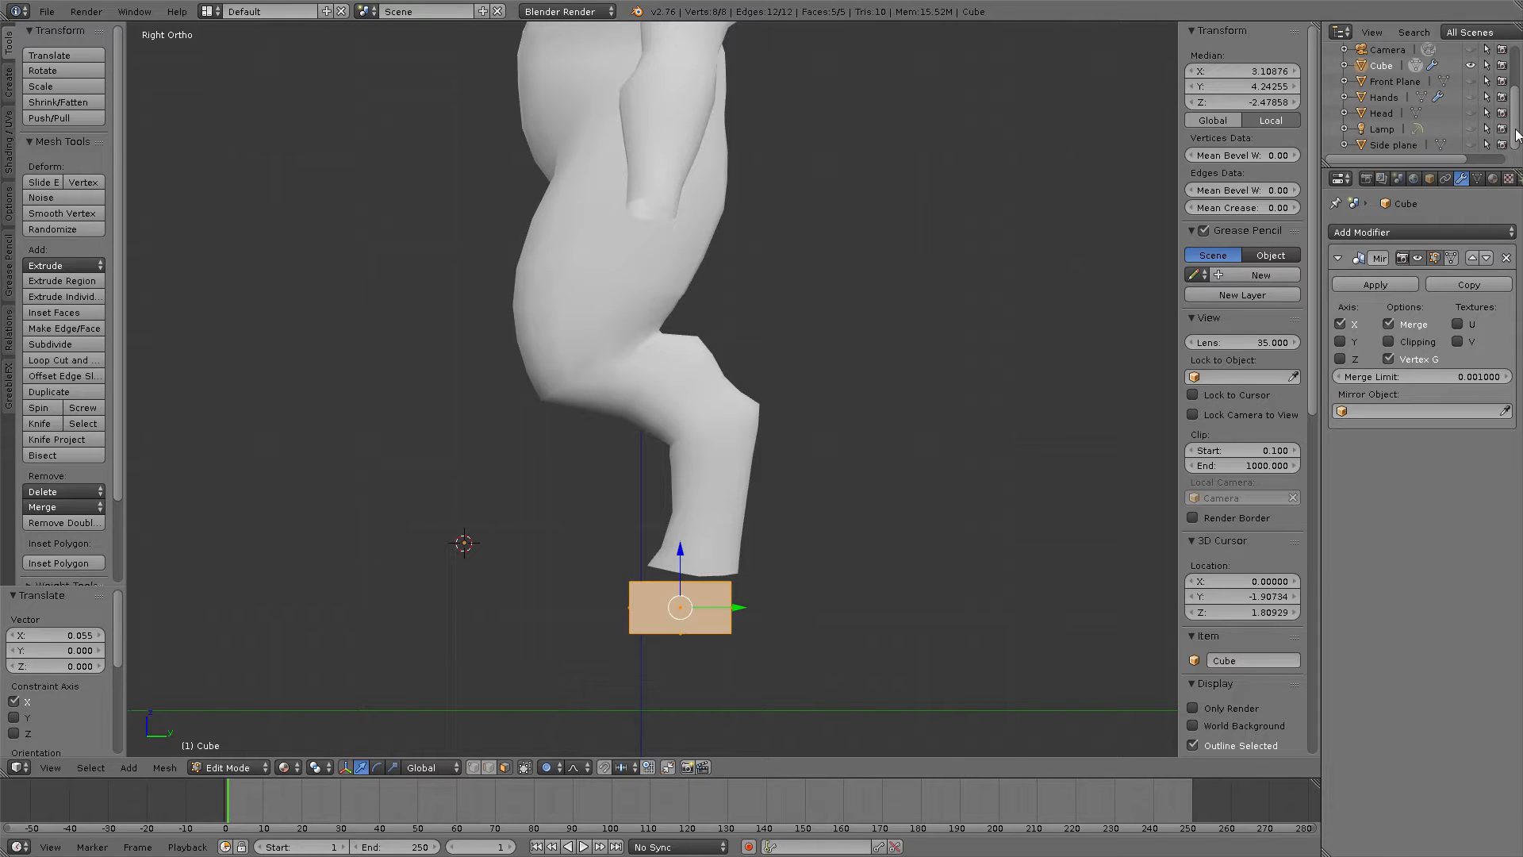
pyautogui.click(1470, 144)
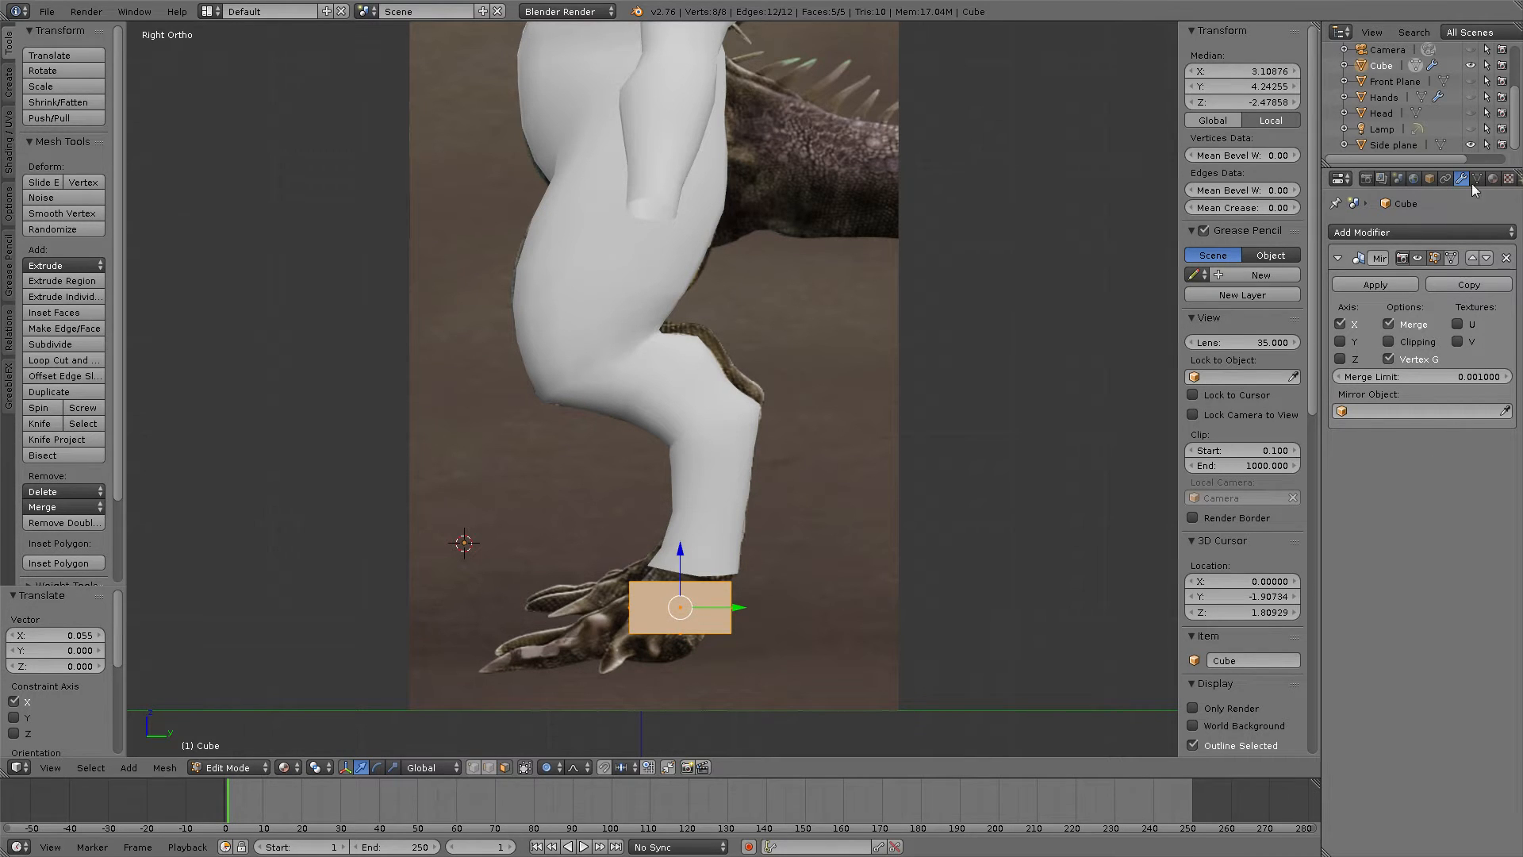
# Step: Give the foot cube a new material with Z transparency enabled and alpha lowered to about 0.104
pyautogui.click(1492, 178)
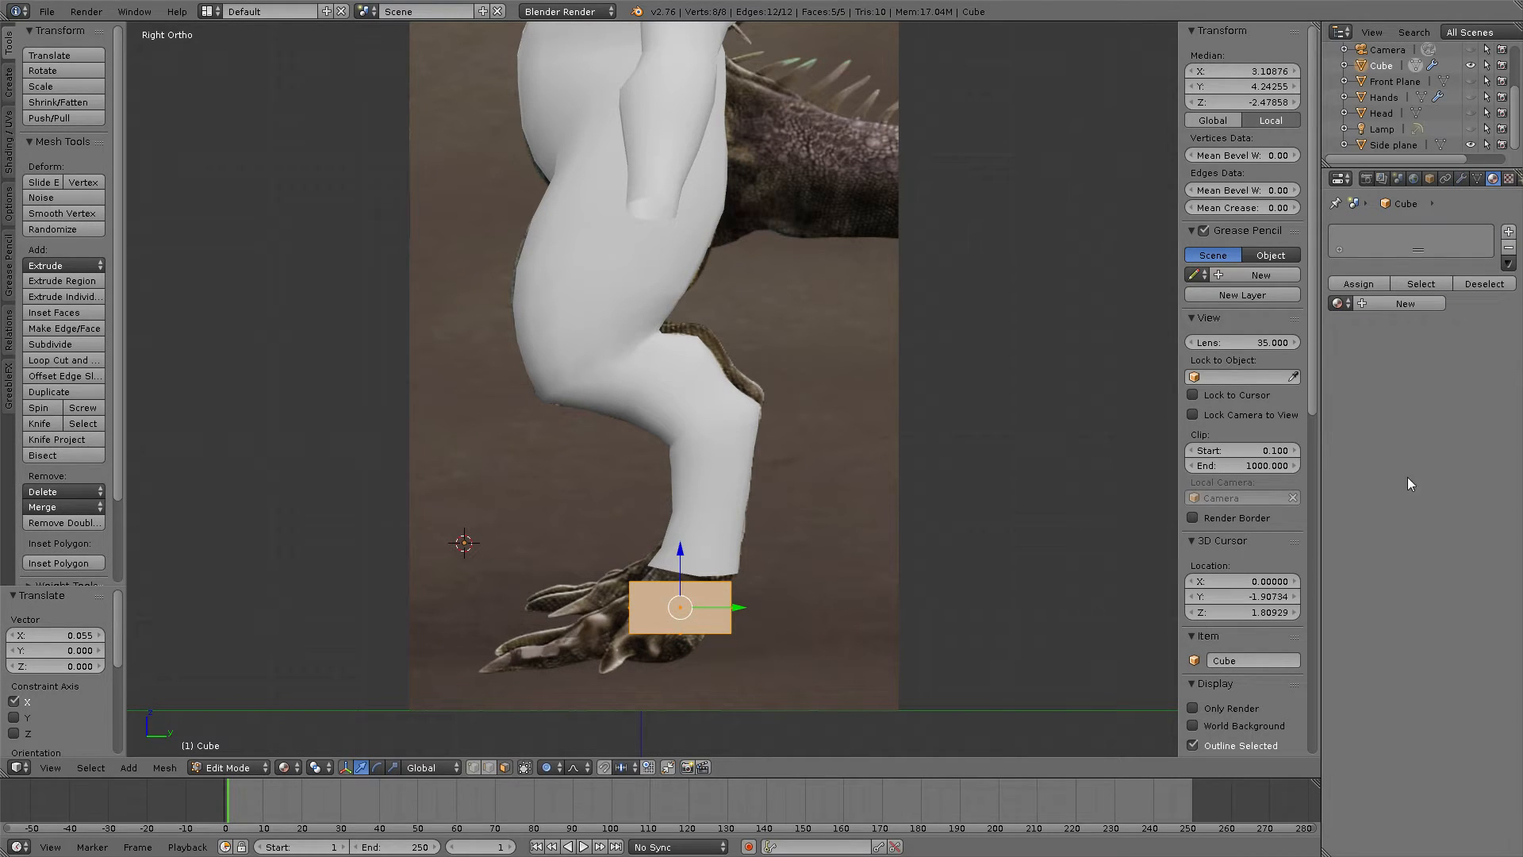
pyautogui.click(1396, 304)
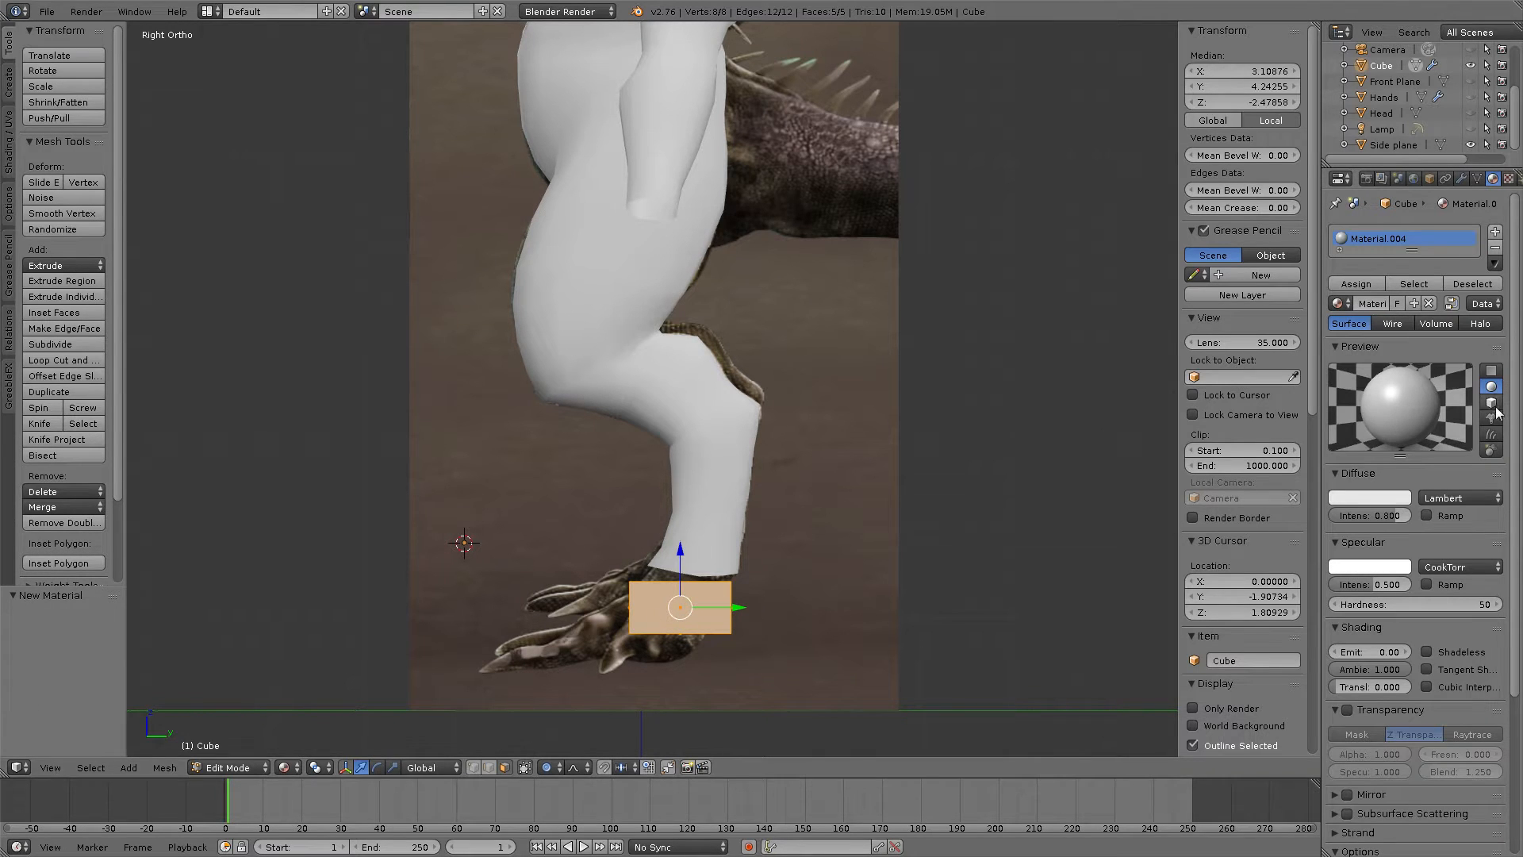
pyautogui.moveTo(1516, 409); pyautogui.dragTo(1514, 635)
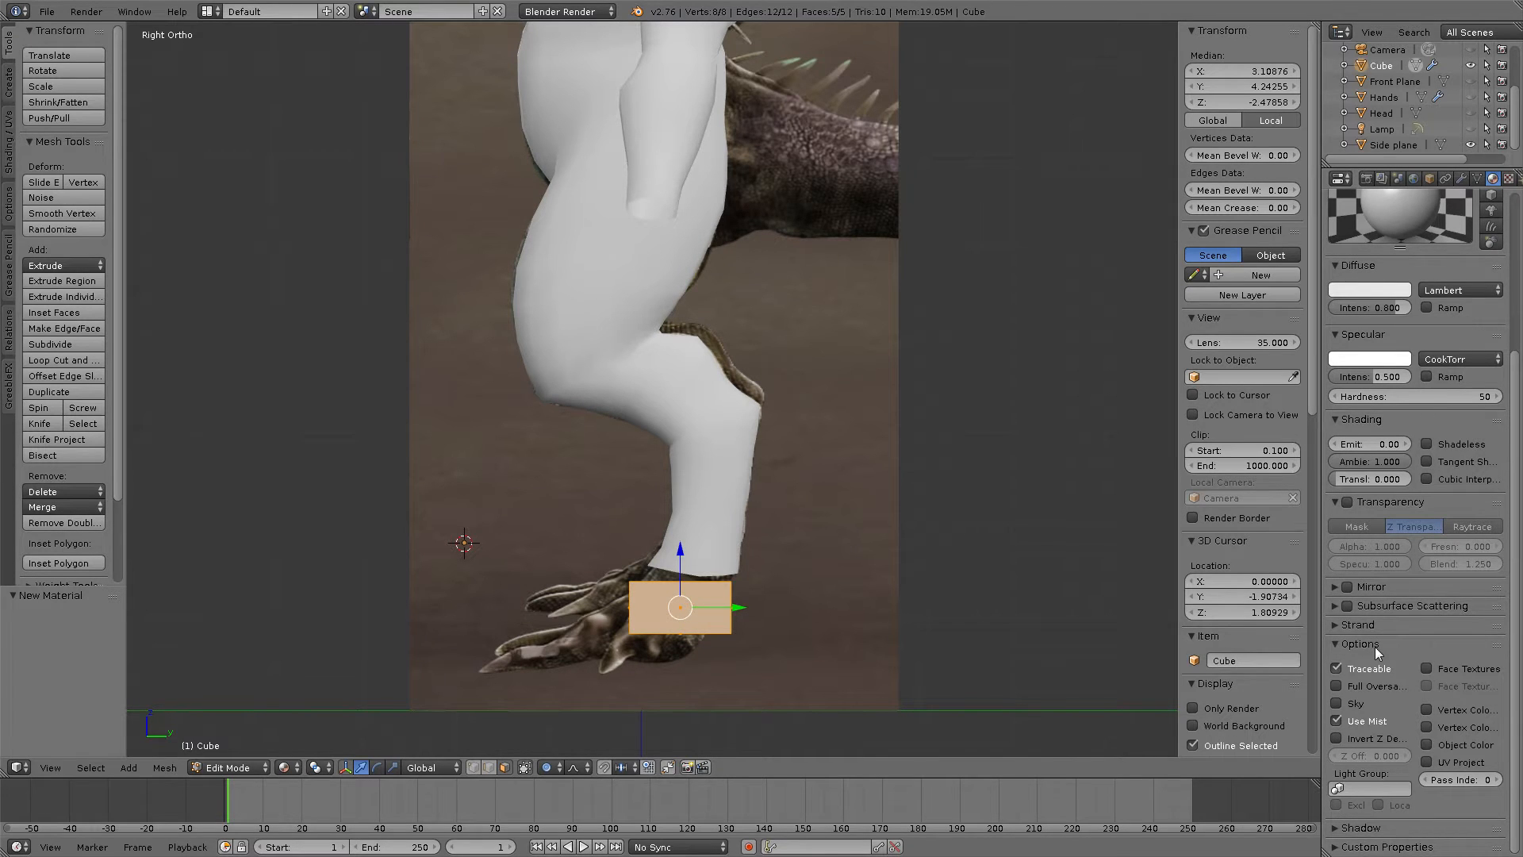
pyautogui.click(1346, 501)
pyautogui.moveTo(1405, 546); pyautogui.dragTo(1338, 546)
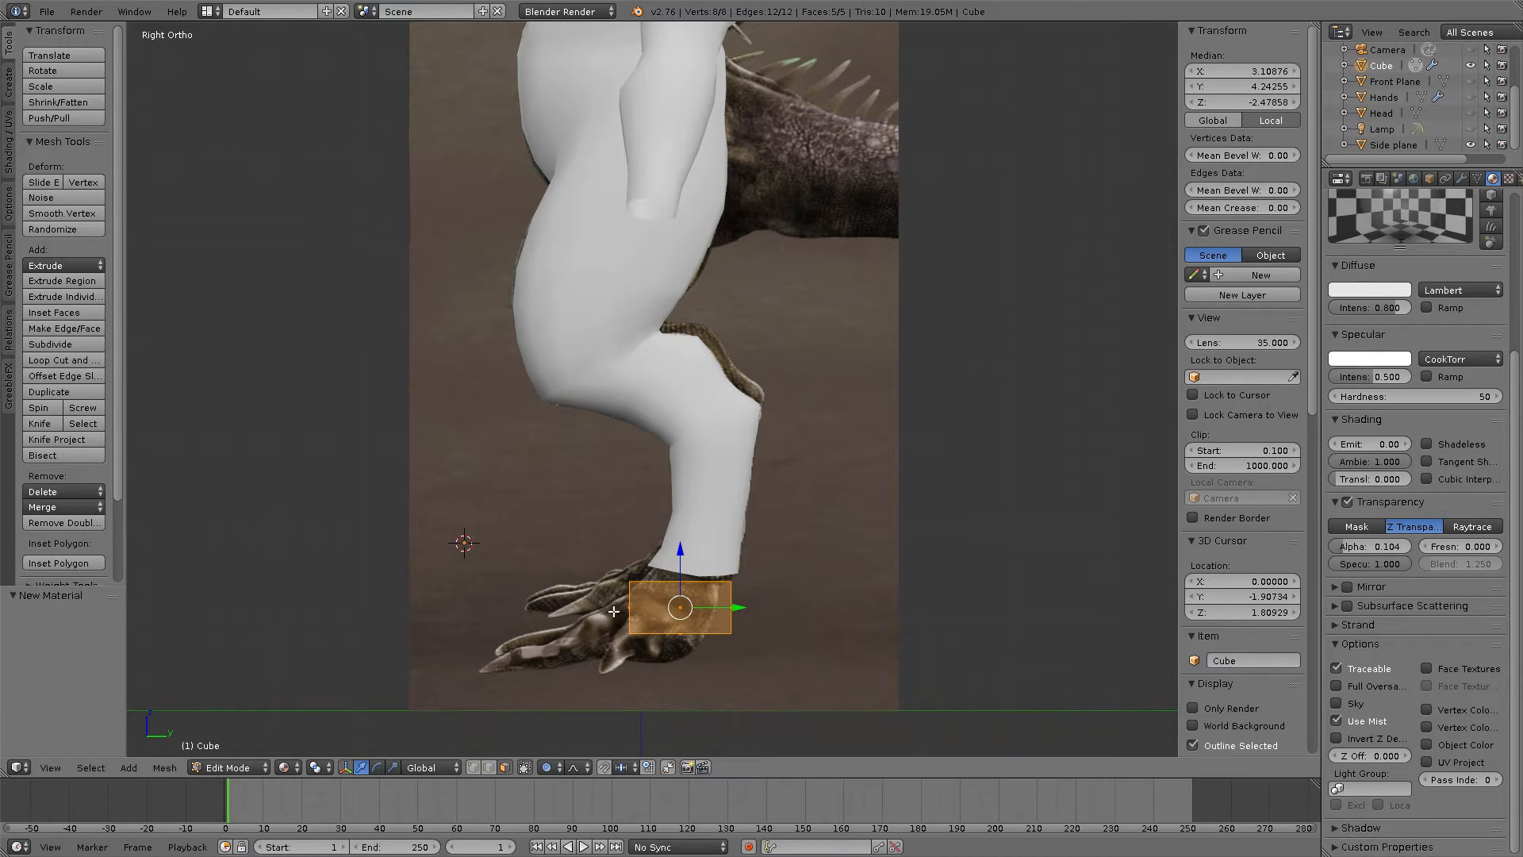
# Step: Move the foot cube's lower rear edge forward along Y by about 0.198 to follow the reference heel
pyautogui.scroll(3, 719, 582)
pyautogui.keyDown('shift'); pyautogui.moveTo(719, 581); pyautogui.dragTo(787, 318, button='middle'); pyautogui.keyUp('shift')
pyautogui.scroll(3, 739, 337)
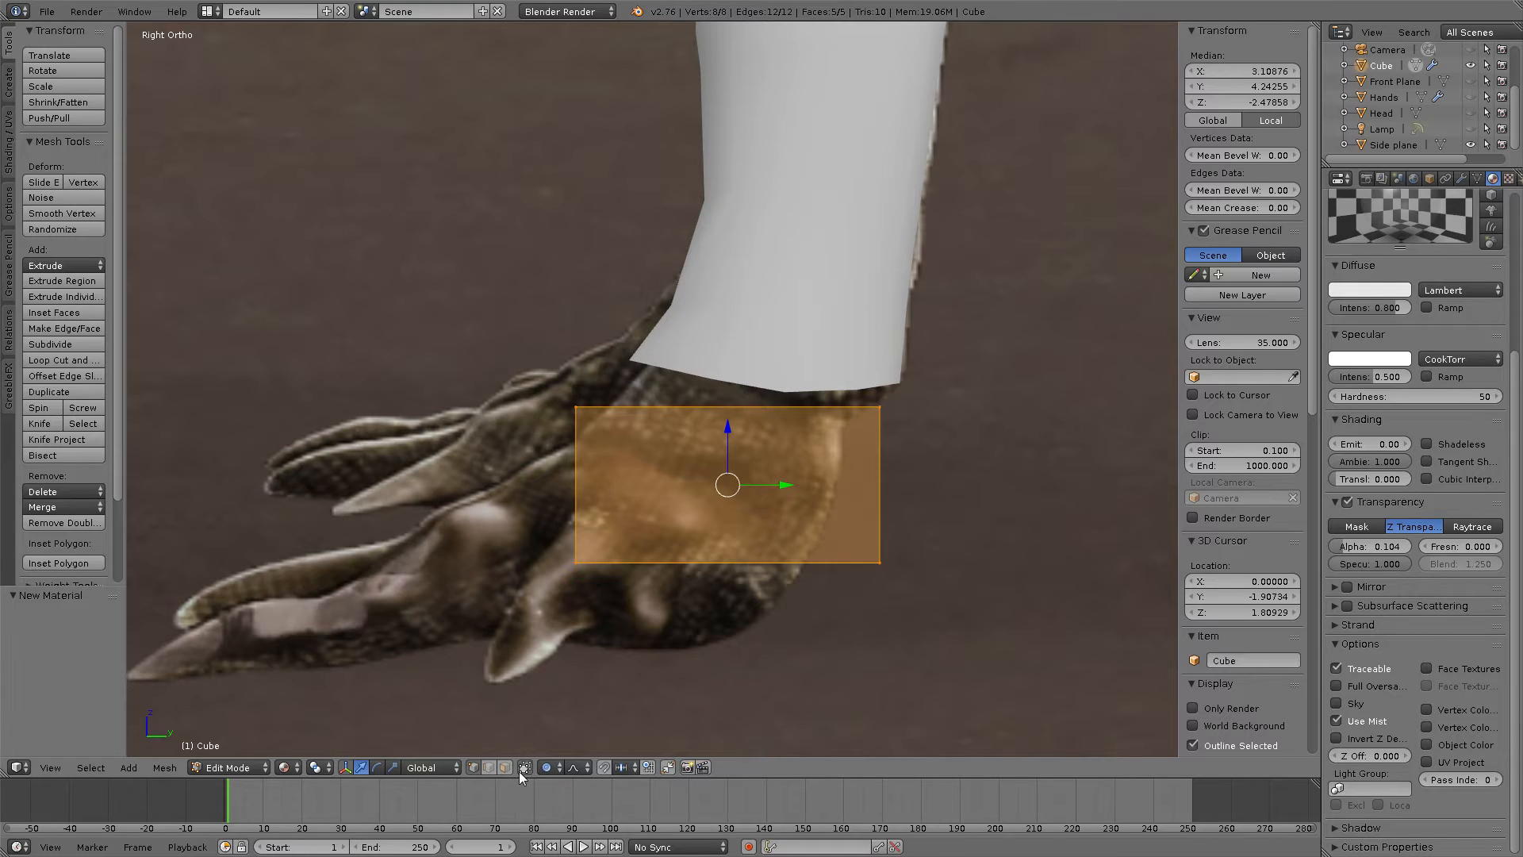
pyautogui.moveTo(558, 573); pyautogui.dragTo(561, 591, button='middle')
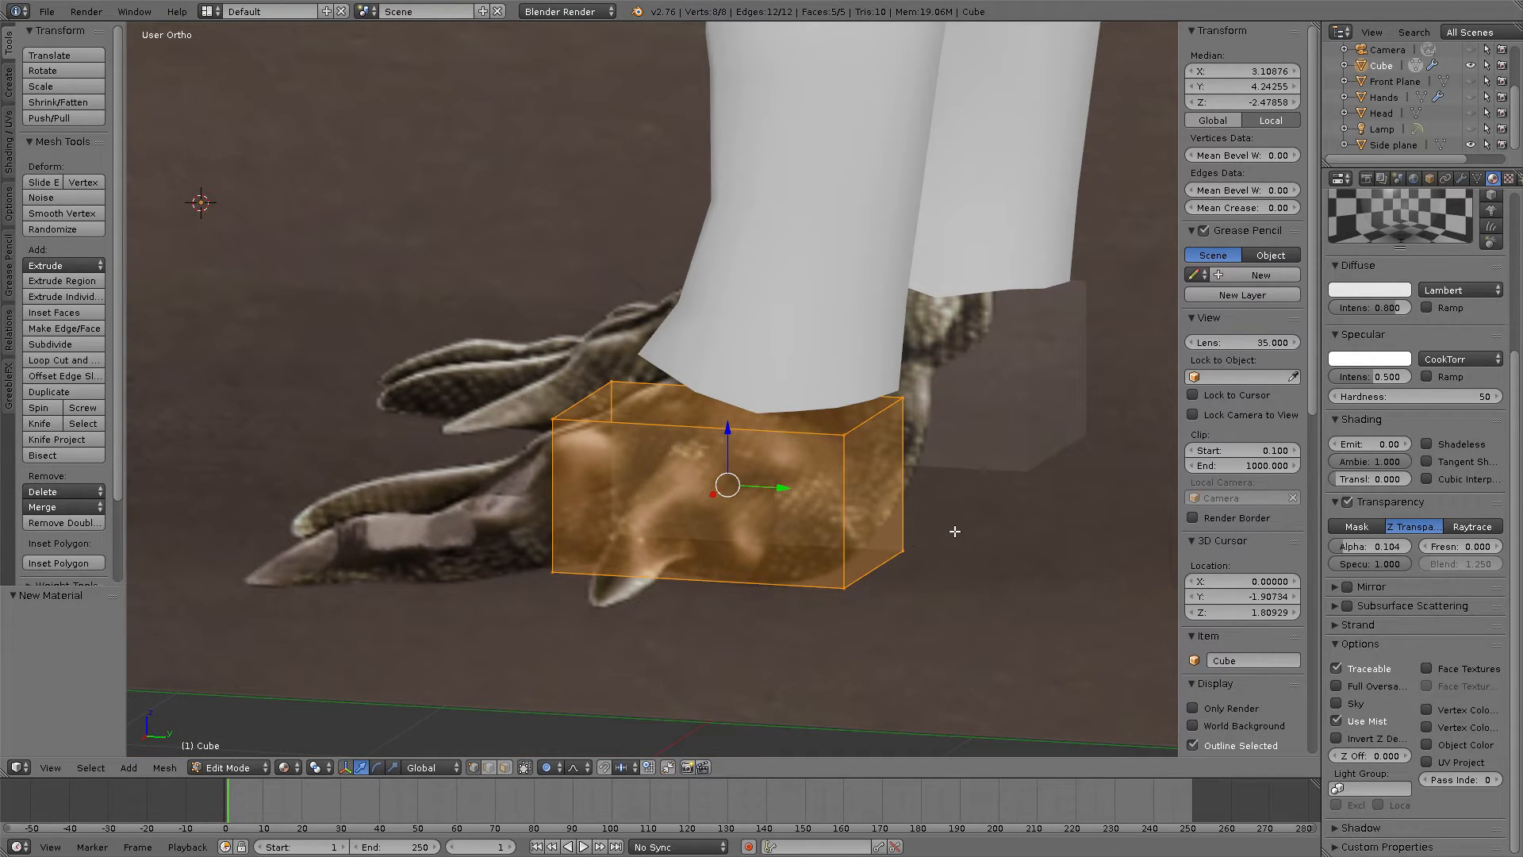
pyautogui.press('a')
pyautogui.press('b')
pyautogui.moveTo(956, 499); pyautogui.dragTo(752, 663)
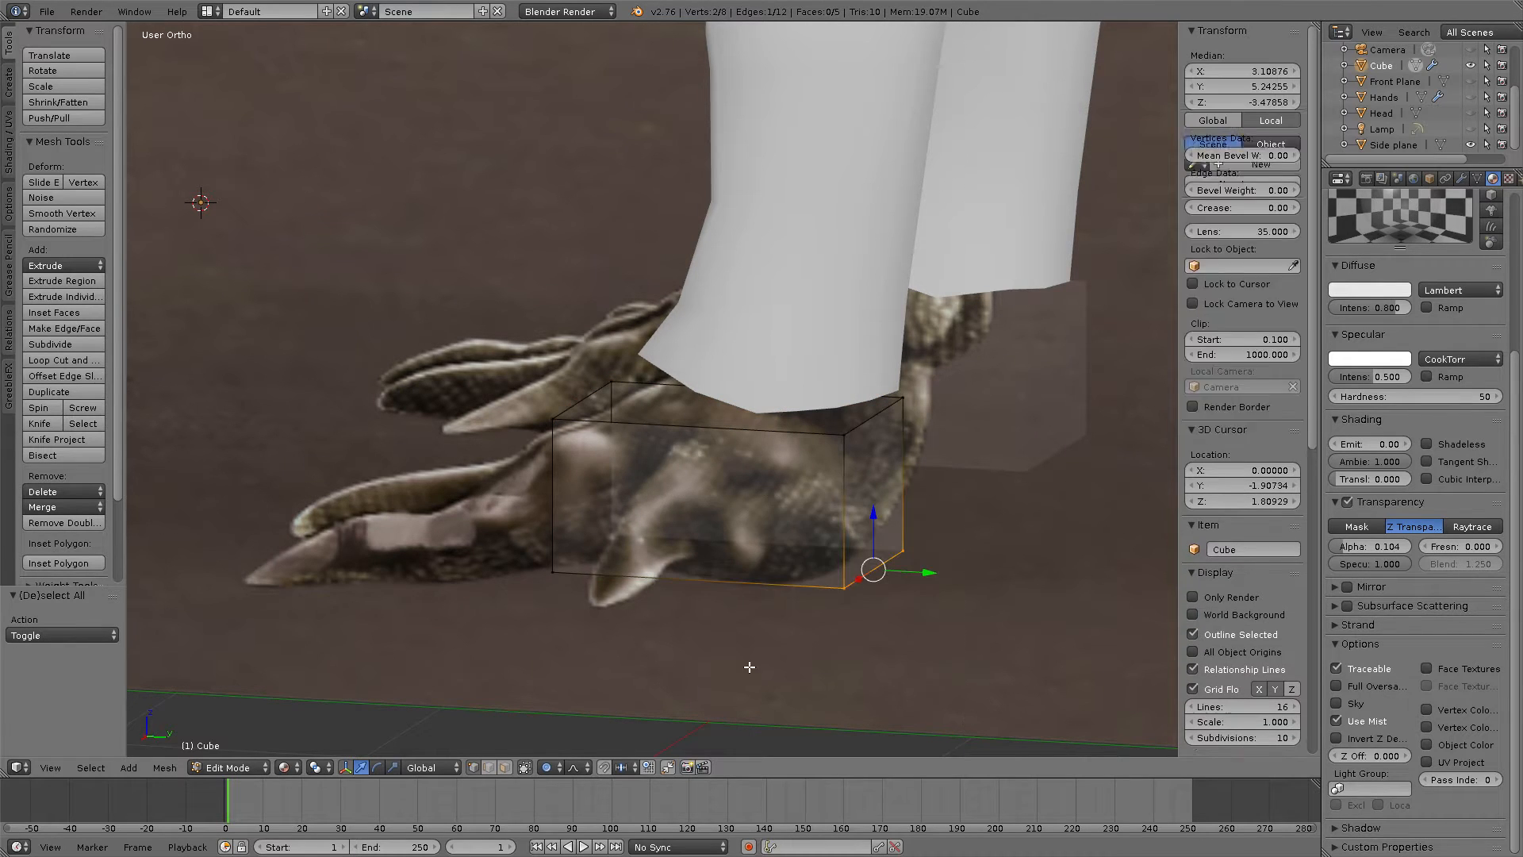
pyautogui.moveTo(787, 580); pyautogui.dragTo(867, 573, button='middle')
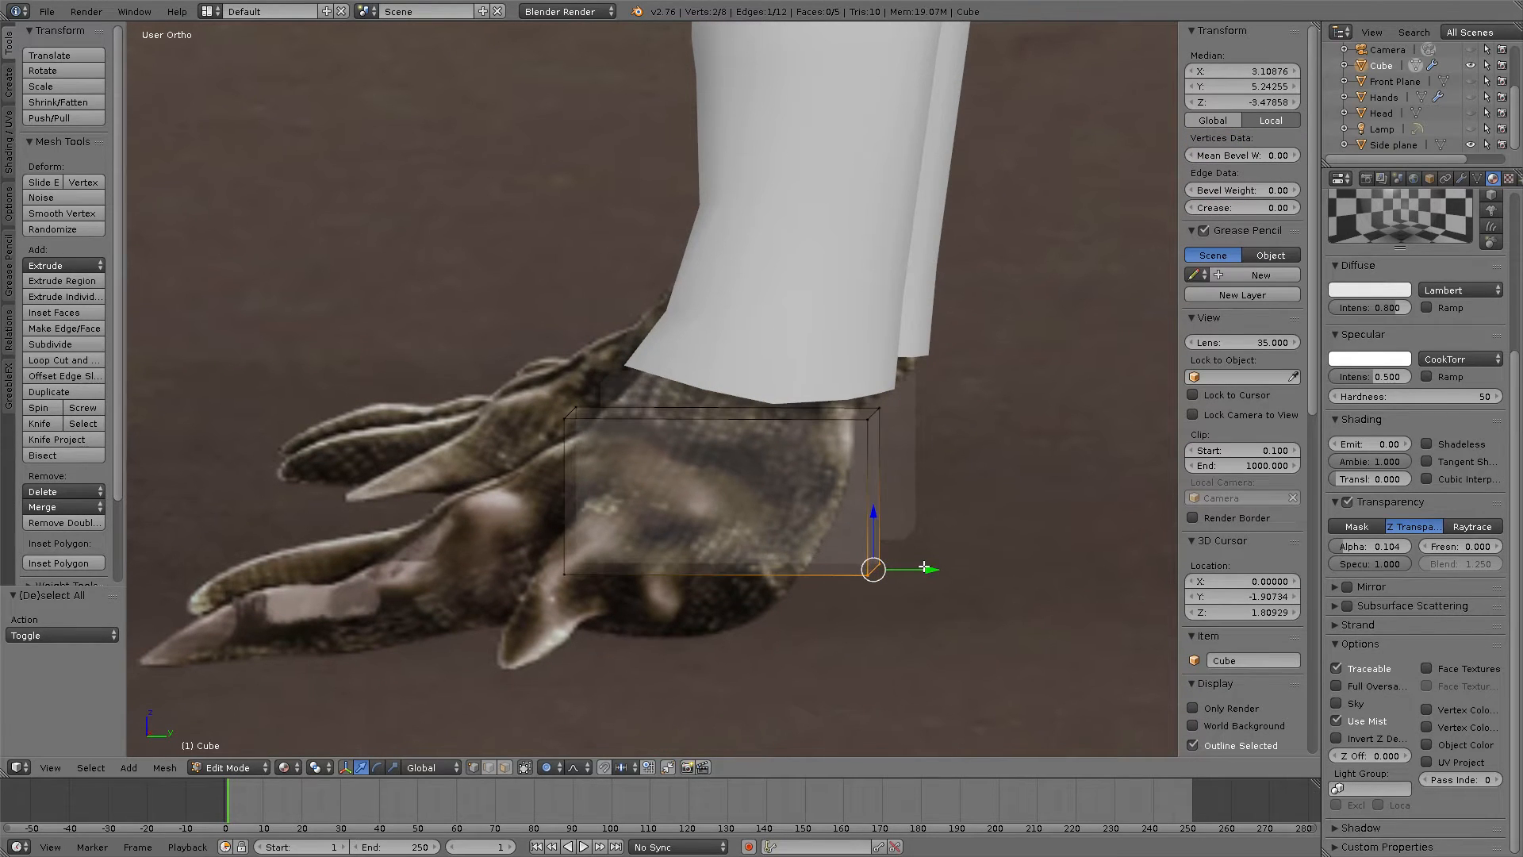
pyautogui.moveTo(924, 566); pyautogui.dragTo(866, 566)
# Step: In the right orthographic view, shift the cube's outer upper rear vertex about 0.017 backward along Y
pyautogui.moveTo(846, 540)
pyautogui.mouseDown(button='middle')
pyautogui.moveTo(877, 537)
pyautogui.moveTo(841, 530)
pyautogui.mouseUp(button='middle')
pyautogui.press('KP_1')
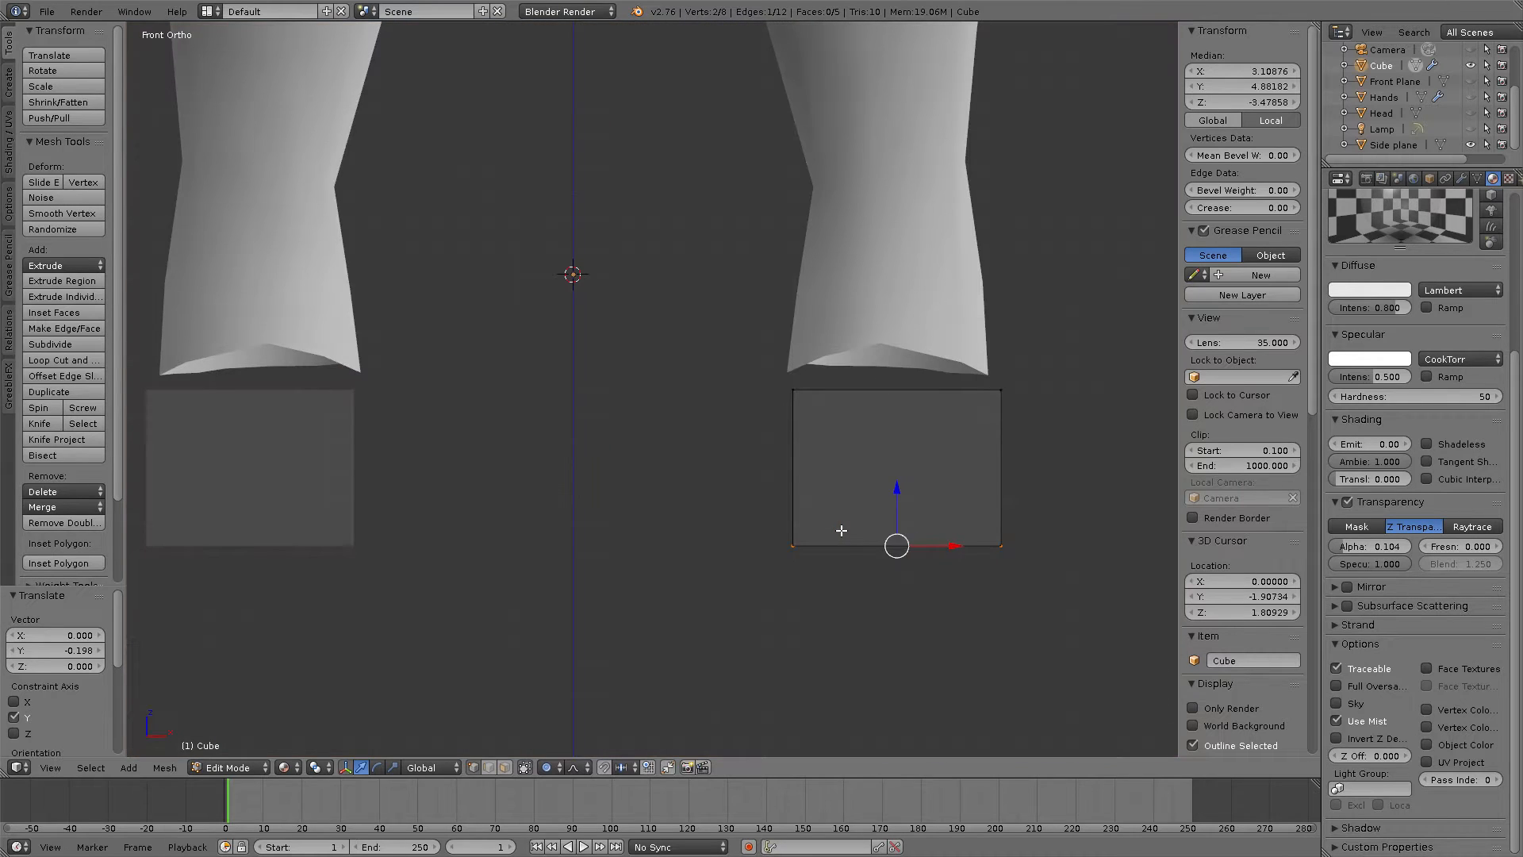
pyautogui.press('KP_3')
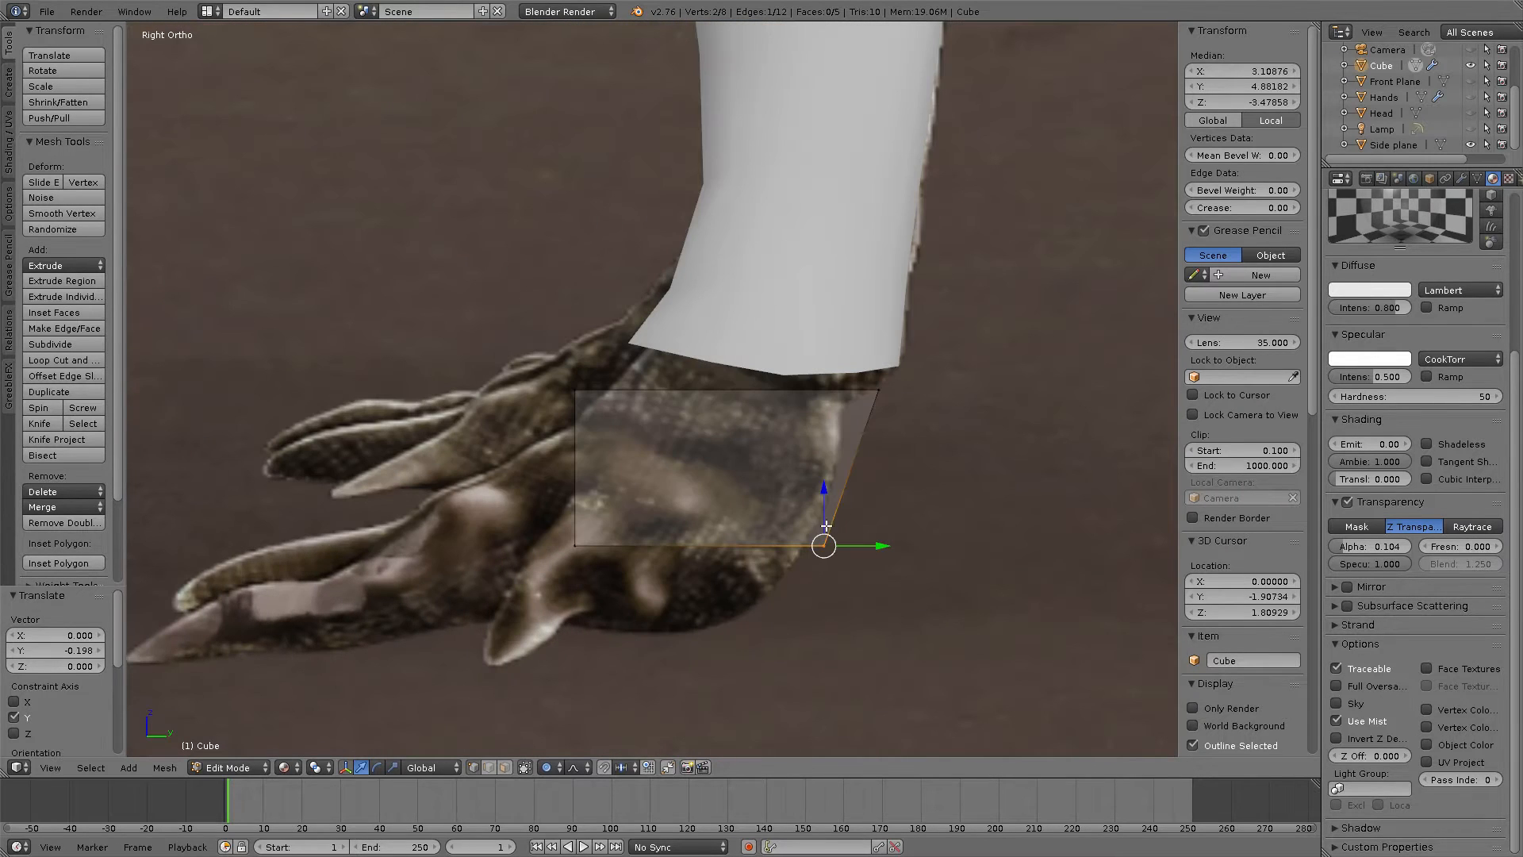
pyautogui.press('a')
pyautogui.rightClick(893, 389)
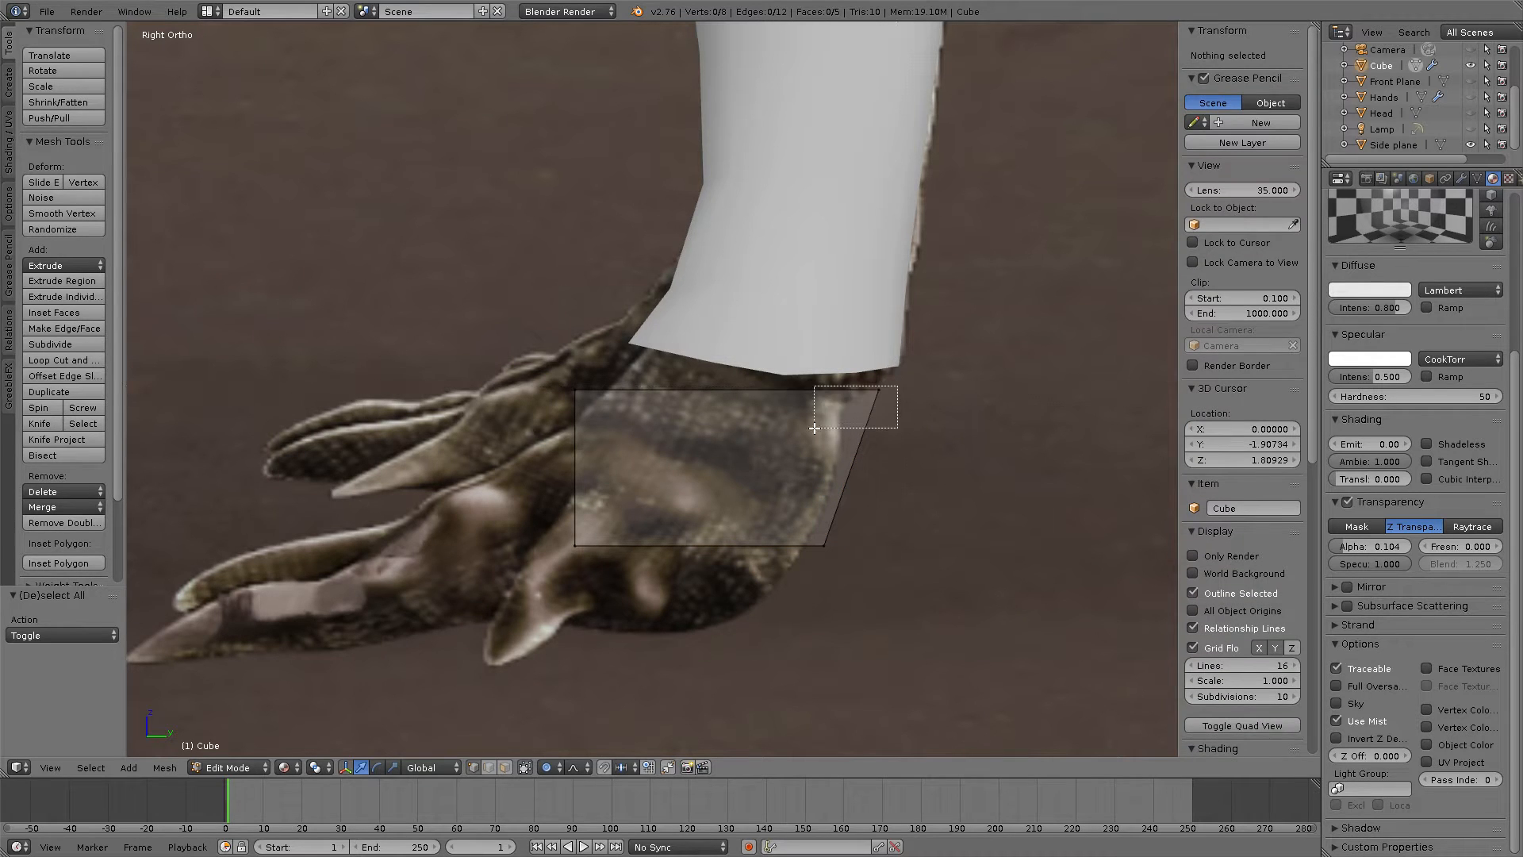
pyautogui.moveTo(925, 390); pyautogui.dragTo(937, 391)
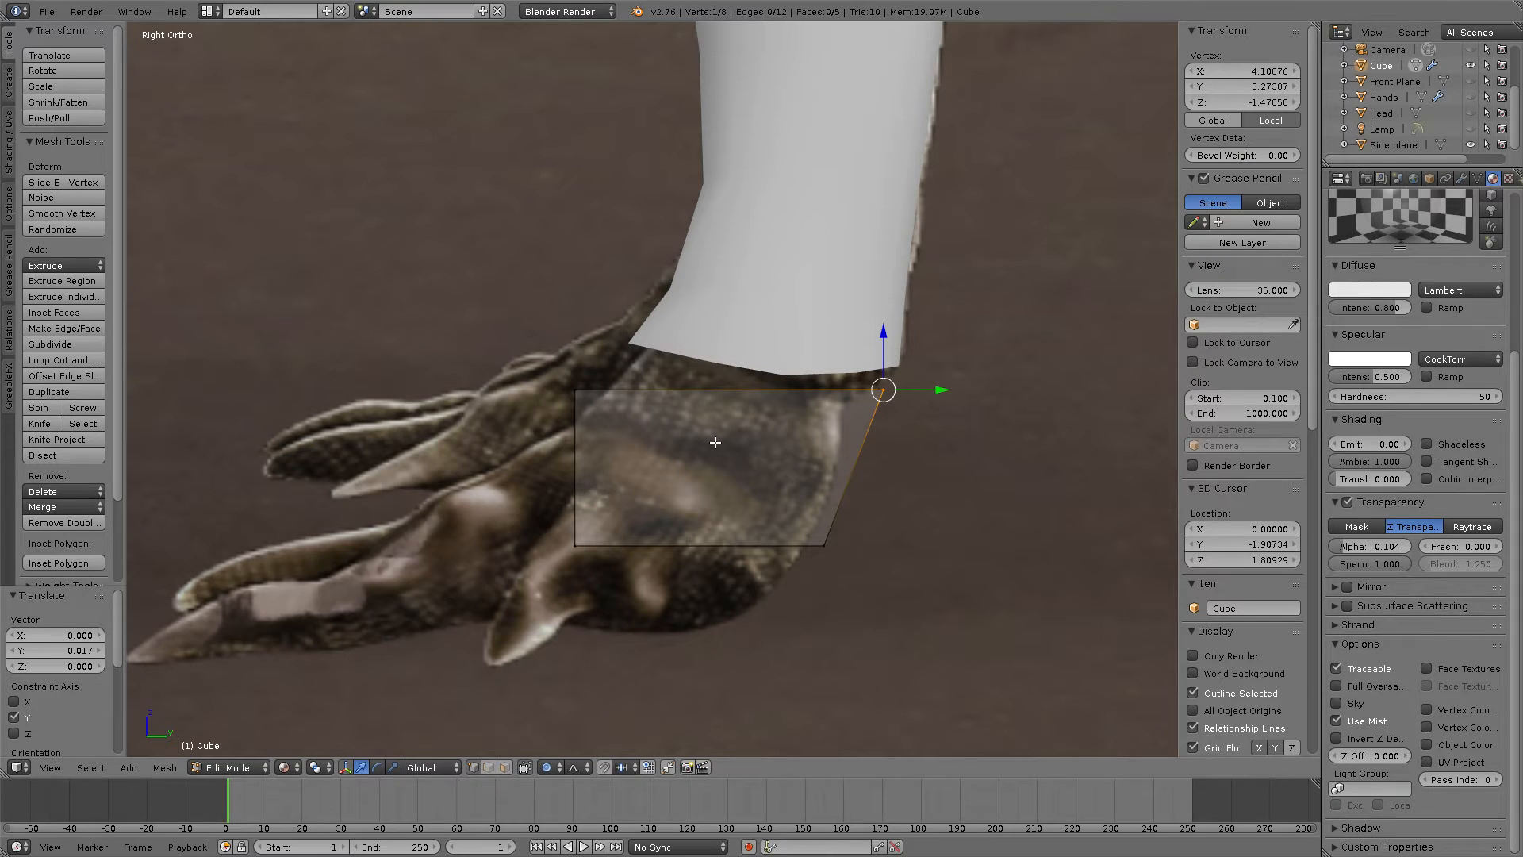
# Step: Add one horizontal loop cut around the foot cube and slide it close to the top edge
pyautogui.hotkey('ctrl', 'r')
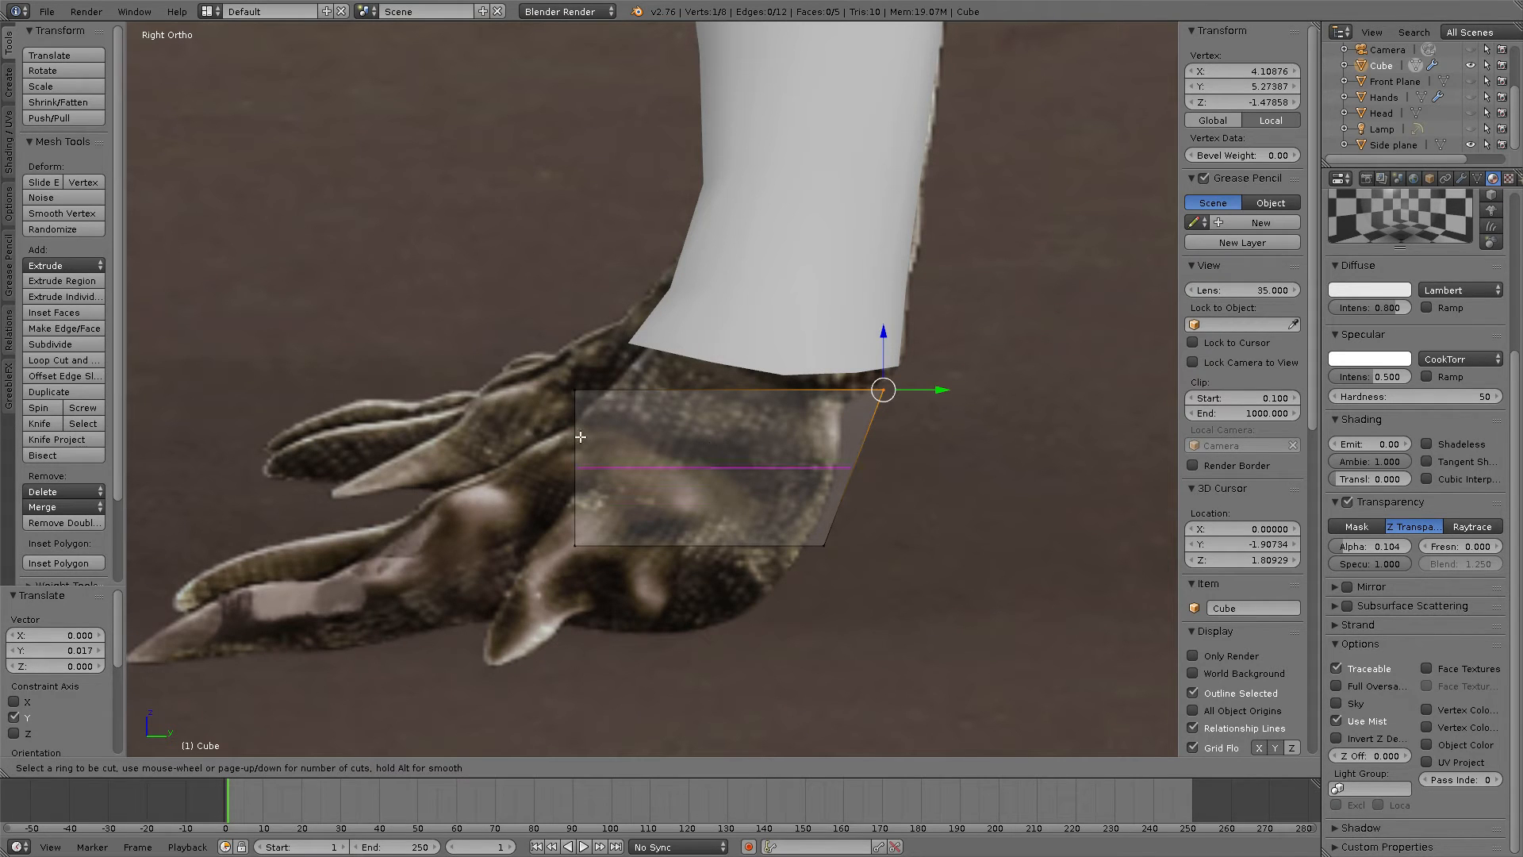
pyautogui.click(581, 437)
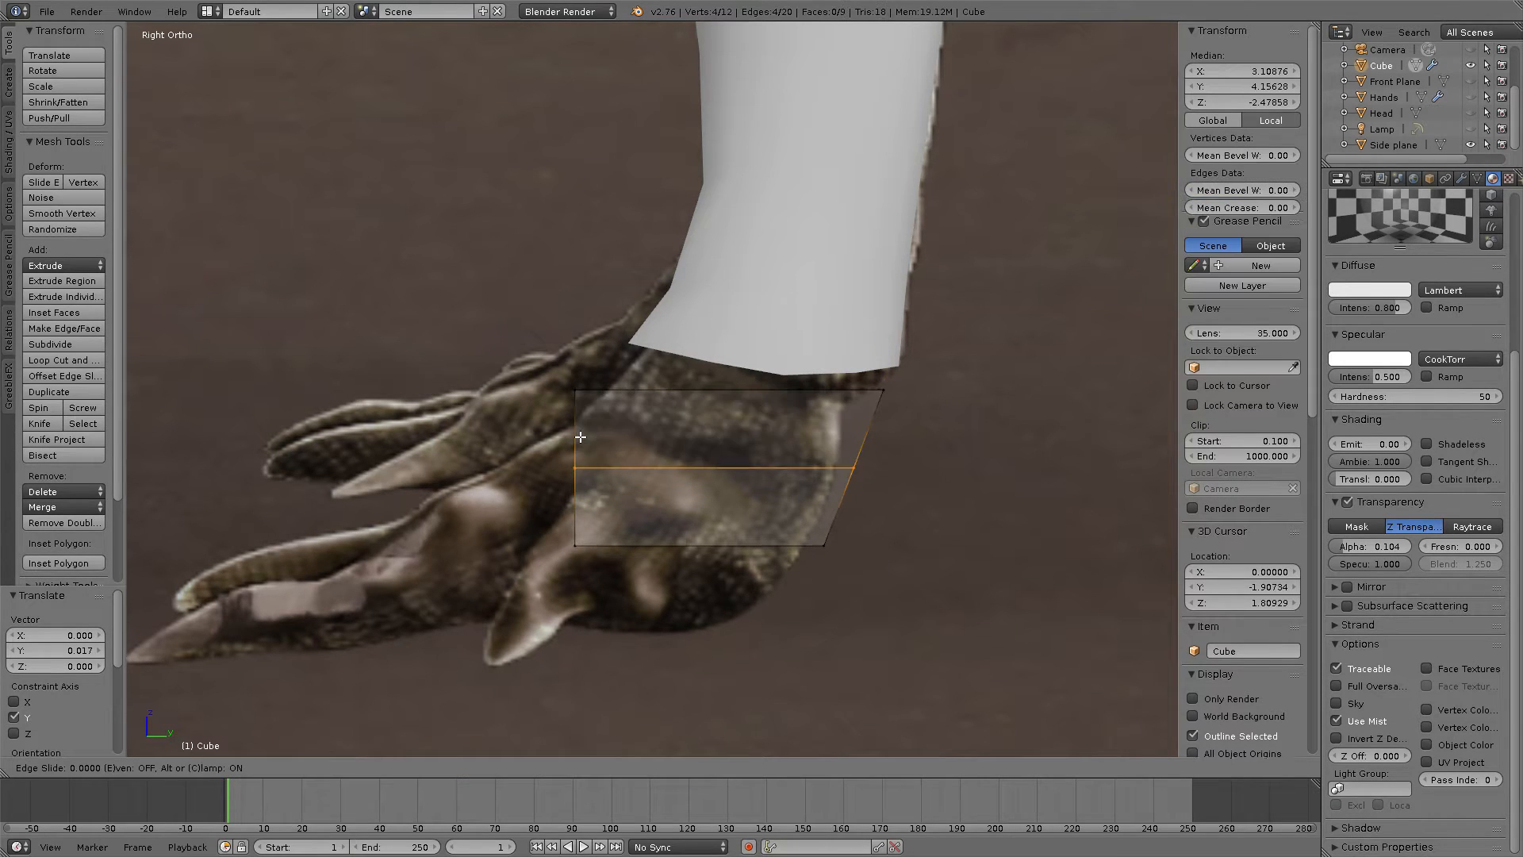
pyautogui.click(592, 387)
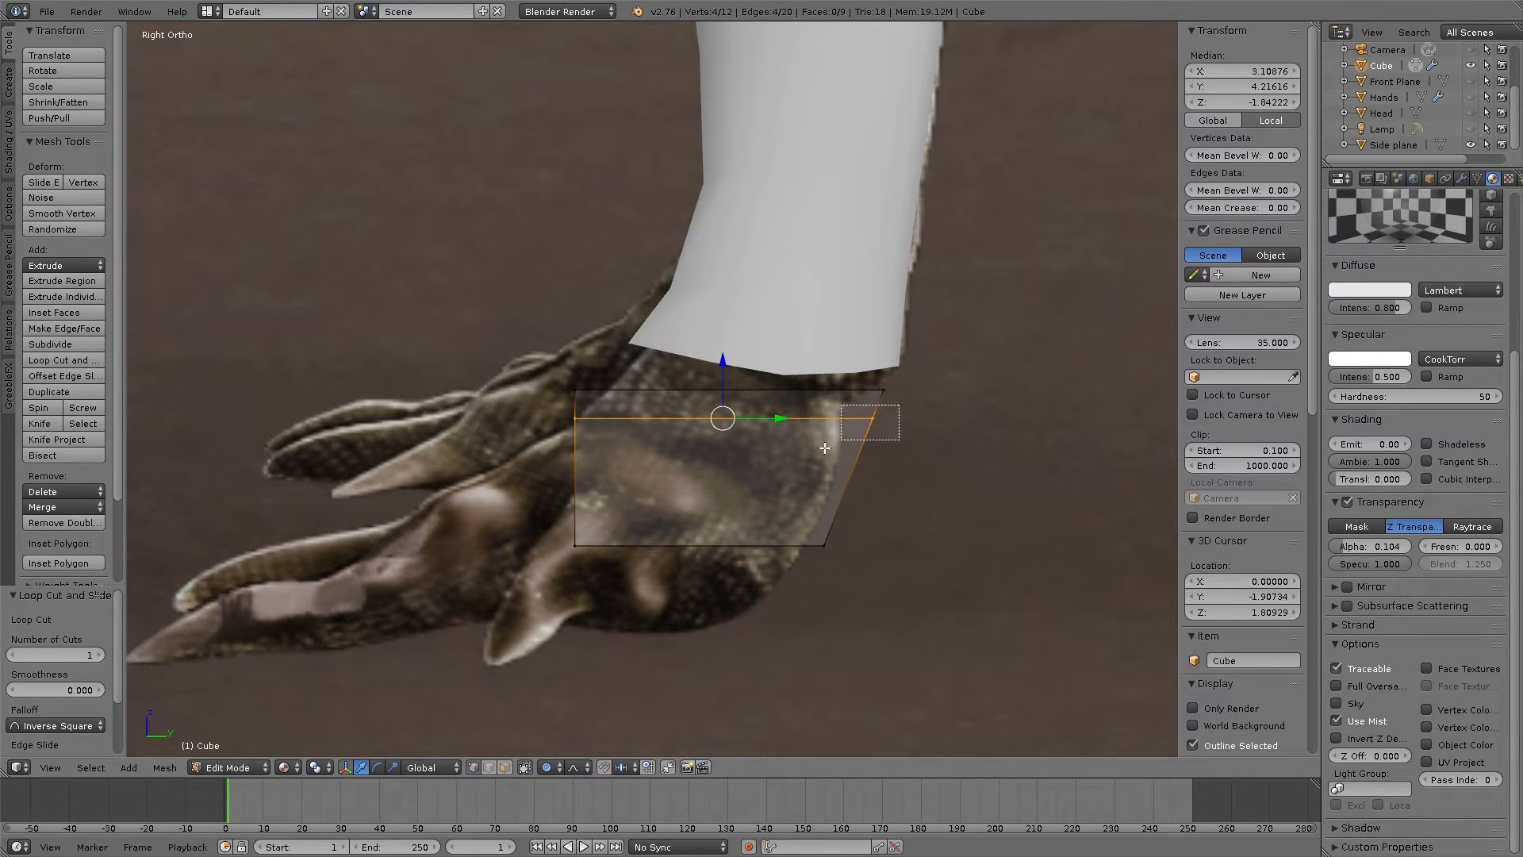
# Step: Try to move the new loop's outer rear vertex forward along Y by about 0.063
pyautogui.press('a')
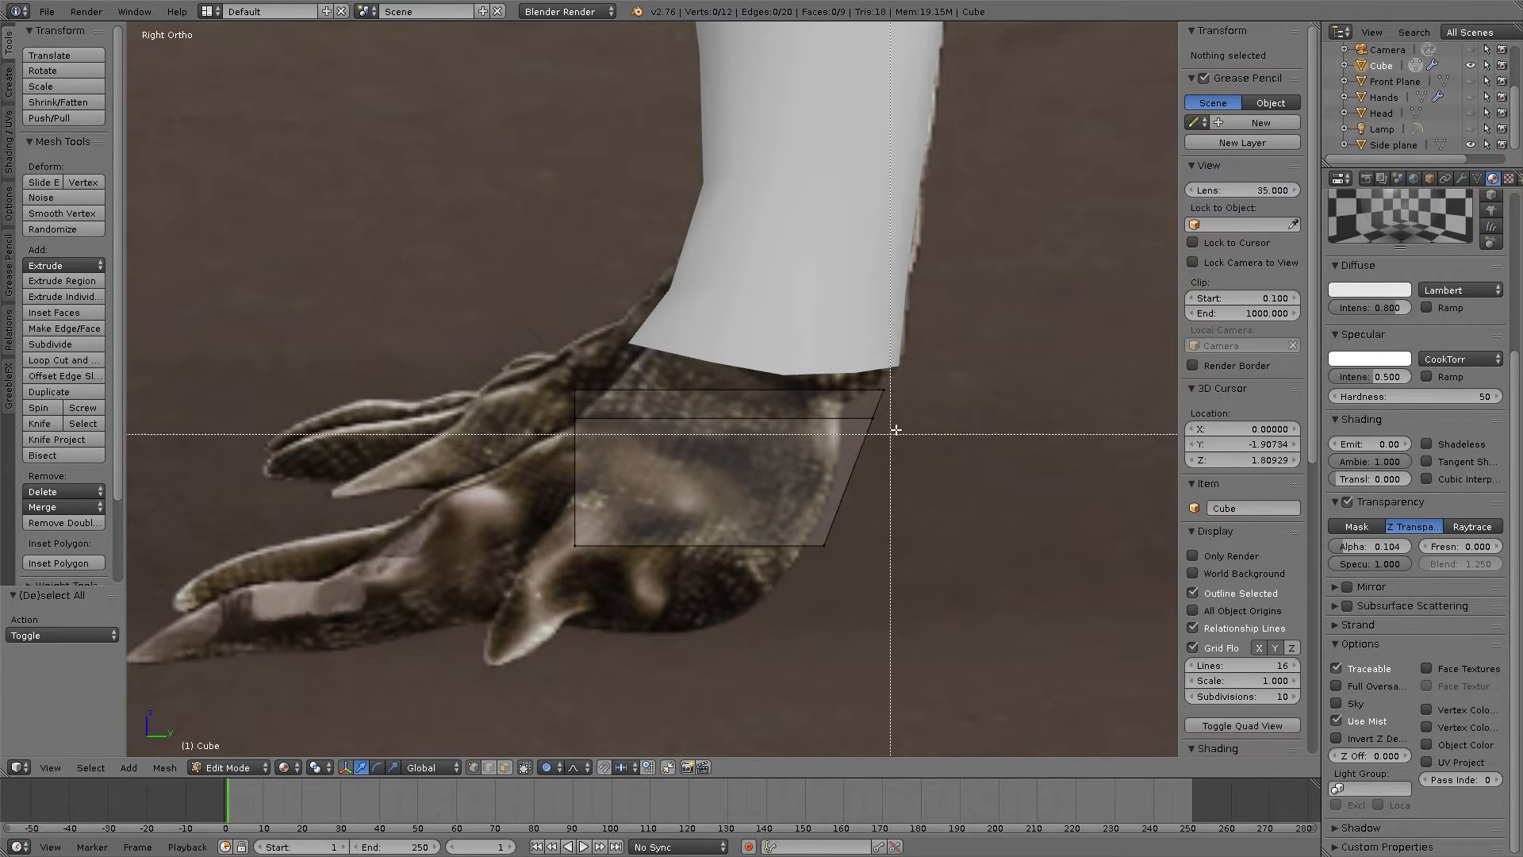
pyautogui.rightClick(890, 422)
pyautogui.press('g')
pyautogui.press('y')
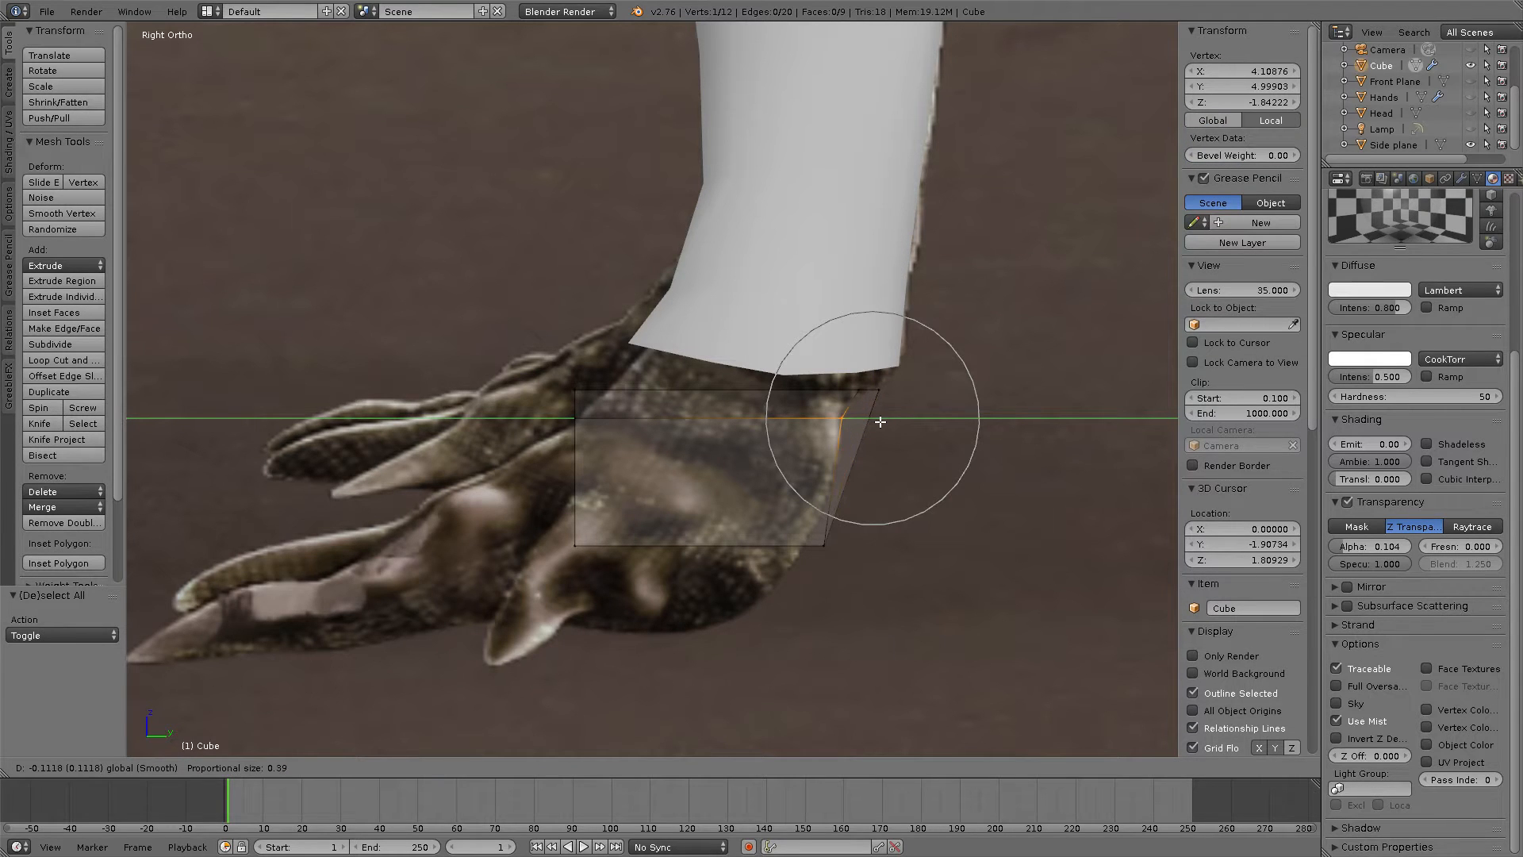
pyautogui.click(853, 481)
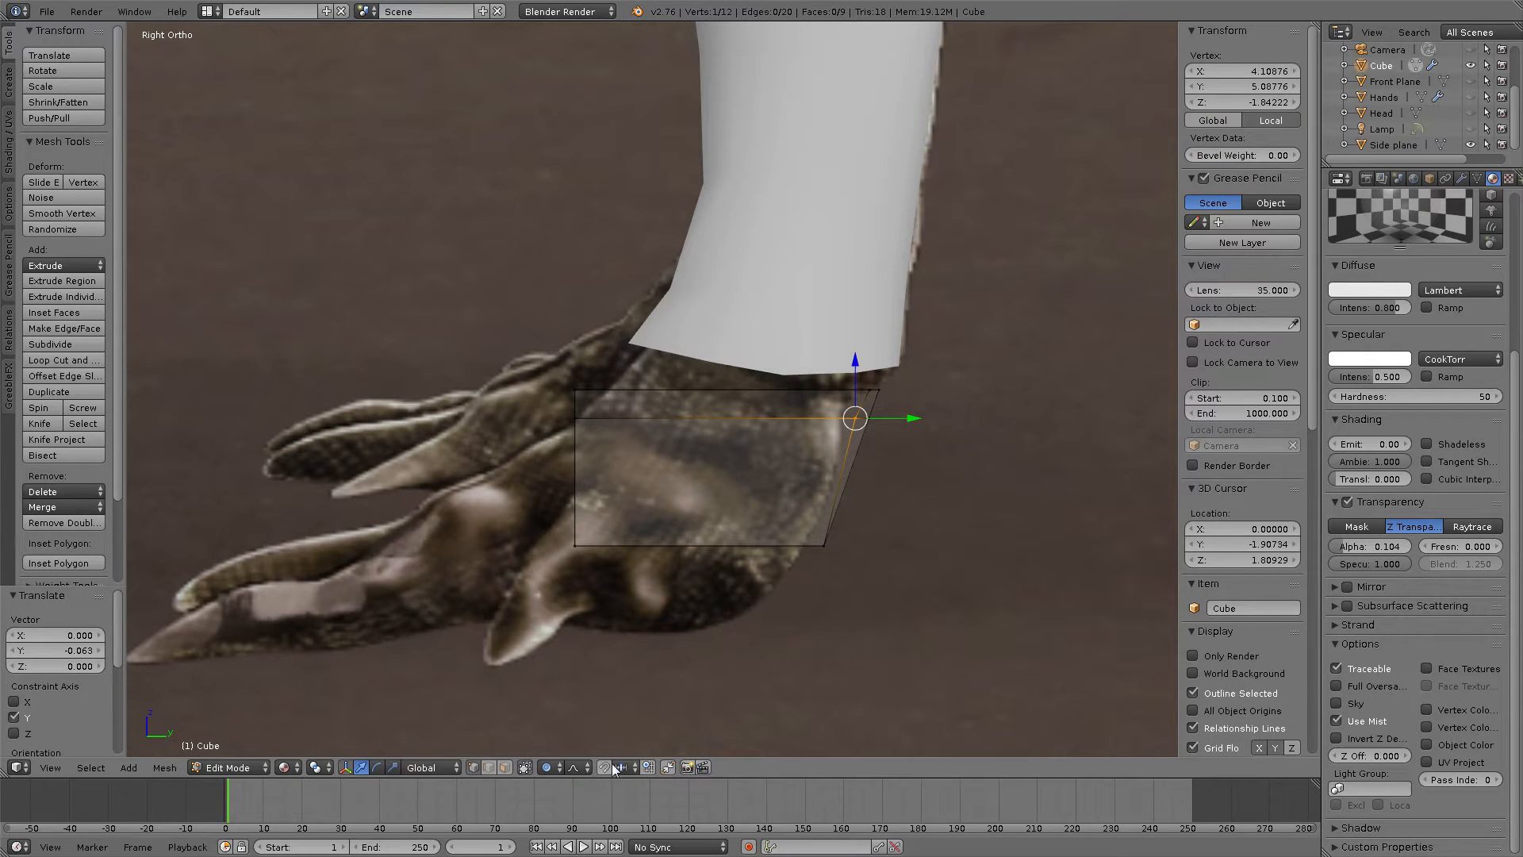
pyautogui.click(871, 418)
pyautogui.hotkey('ctrl', 'z')
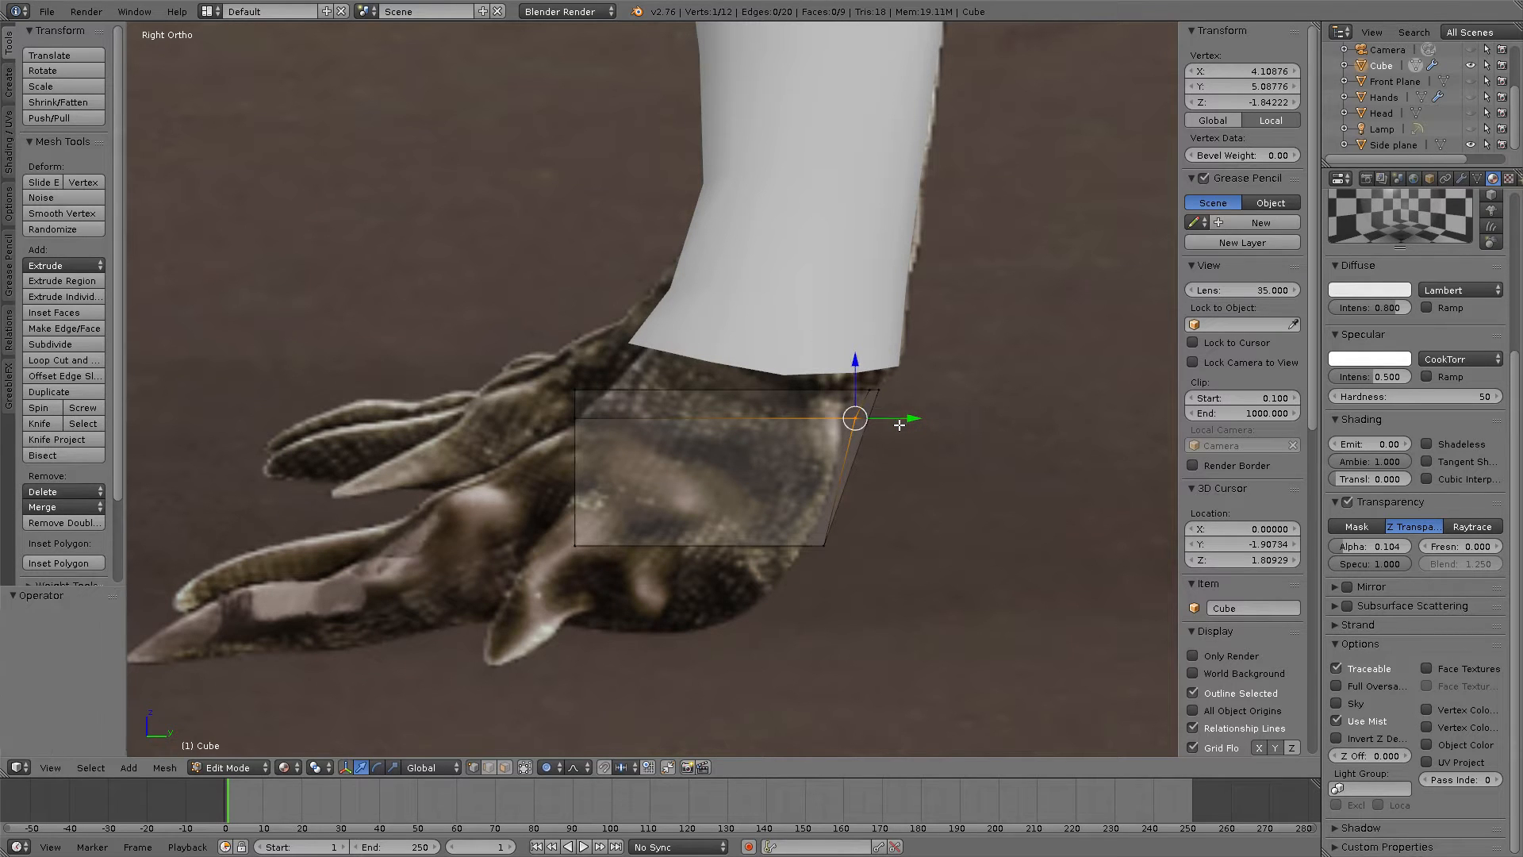
pyautogui.hotkey('ctrl', 'shift', 'z')
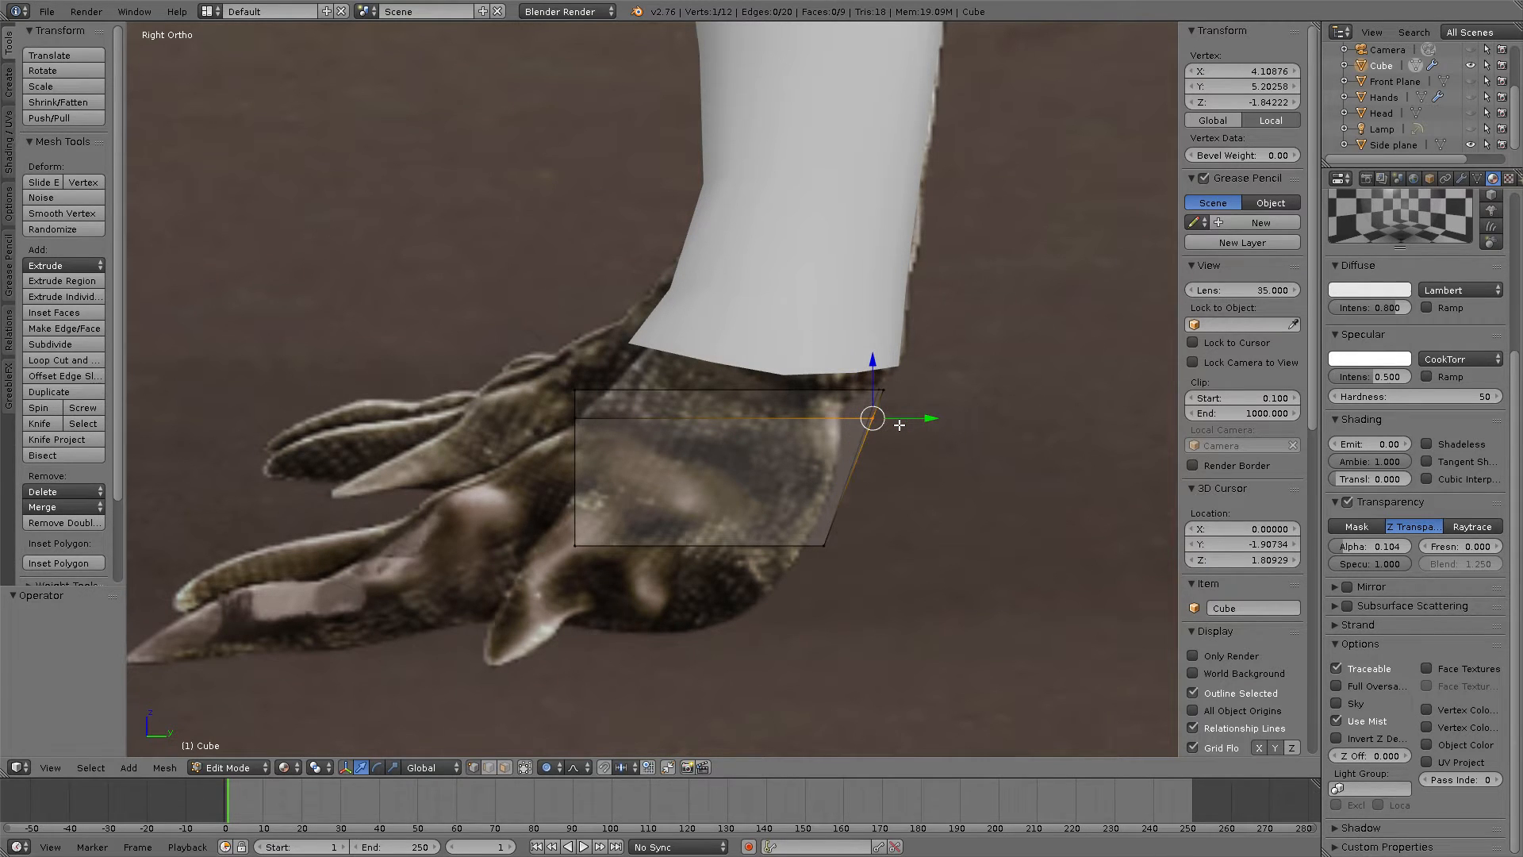
# Step: Move both rear vertices of the new loop forward along Y by about 0.115 and disable proportional editing
pyautogui.press('b')
pyautogui.moveTo(915, 401); pyautogui.dragTo(880, 420)
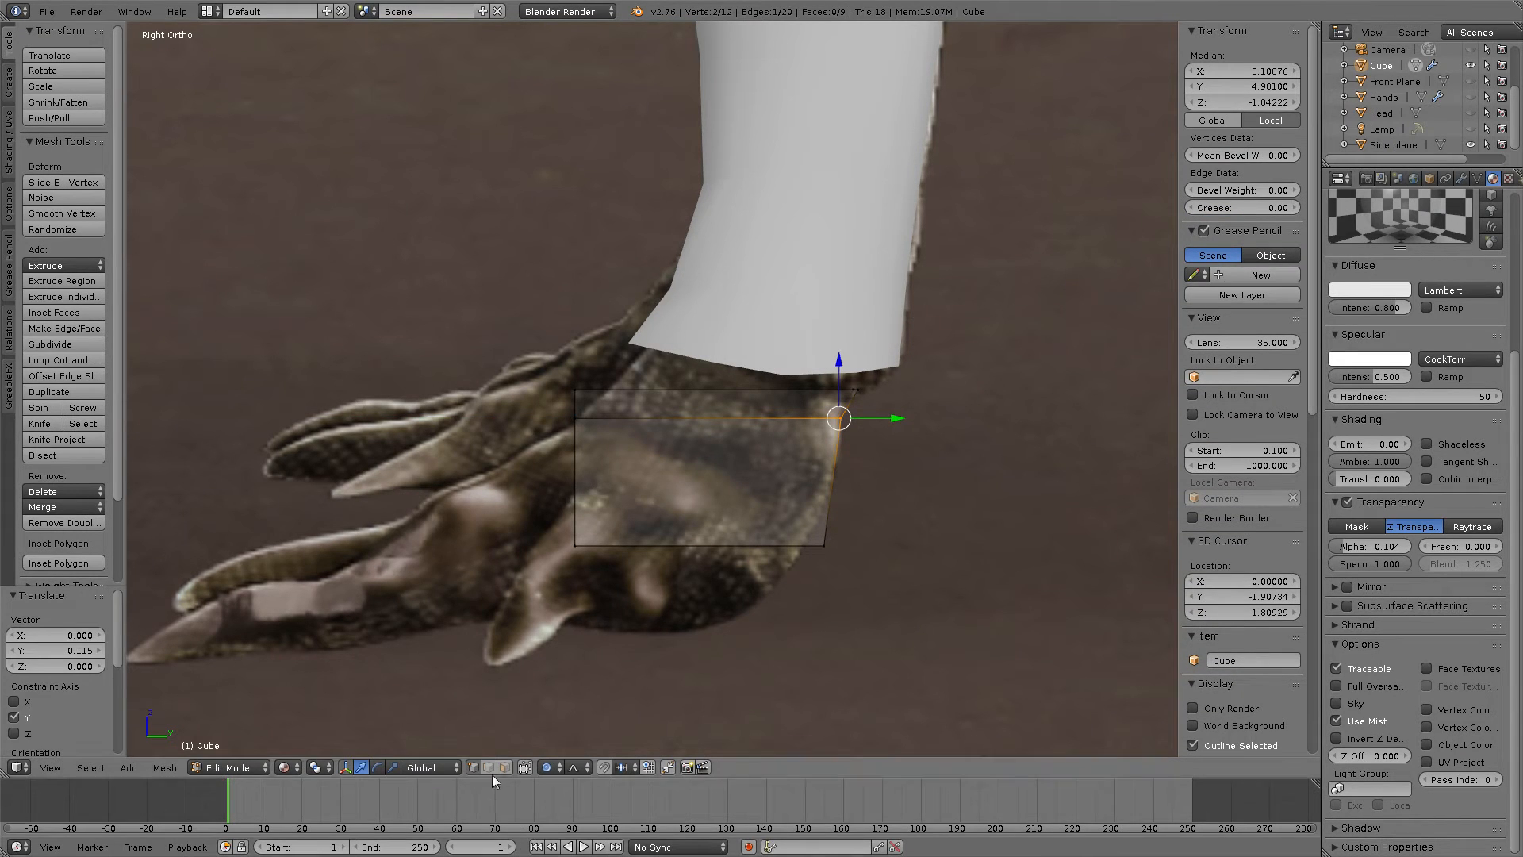
pyautogui.click(554, 767)
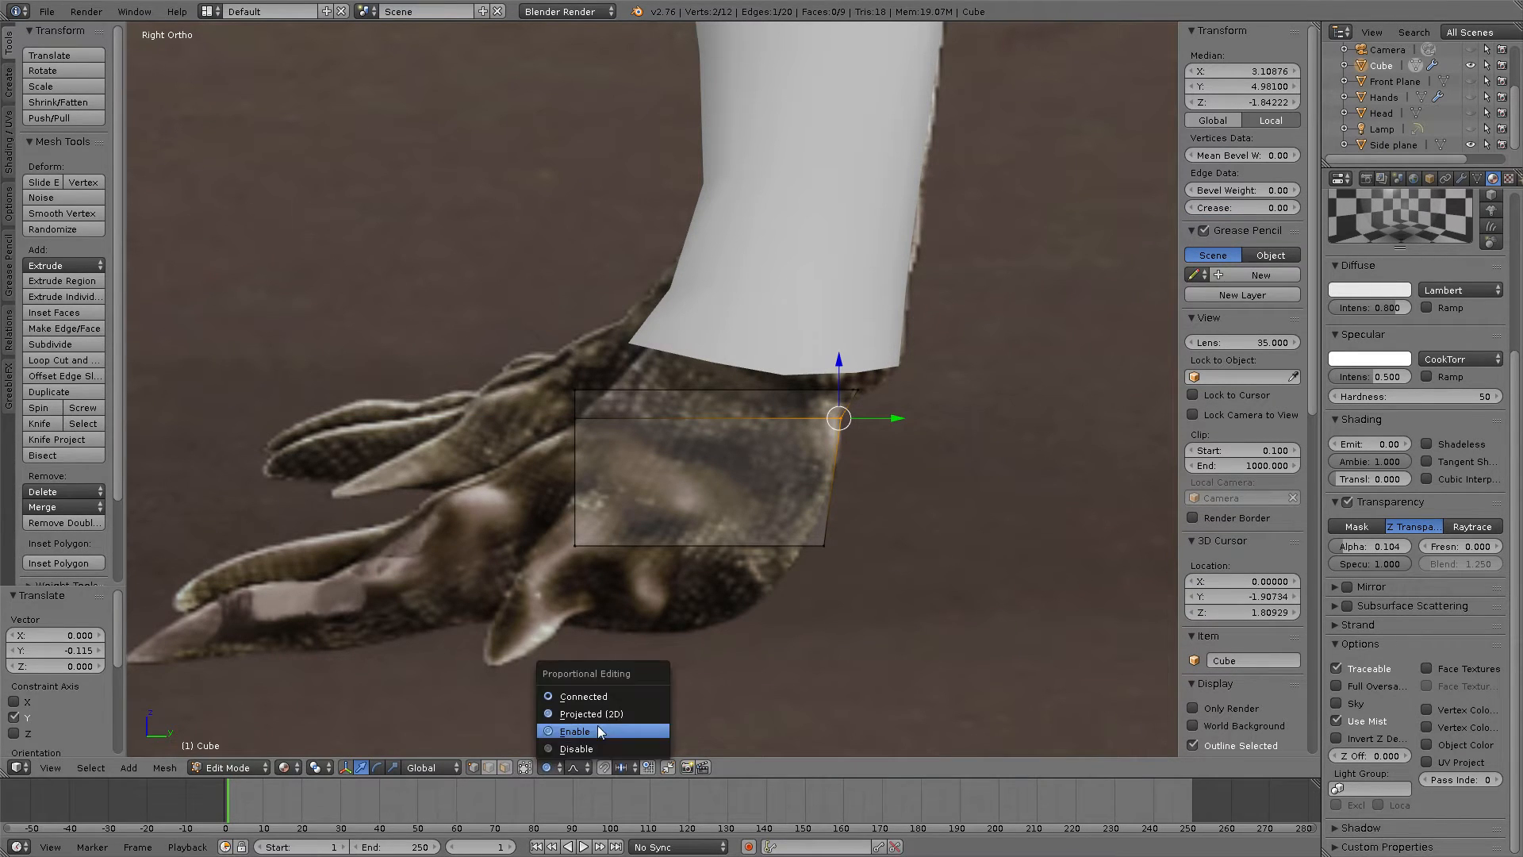
pyautogui.click(594, 748)
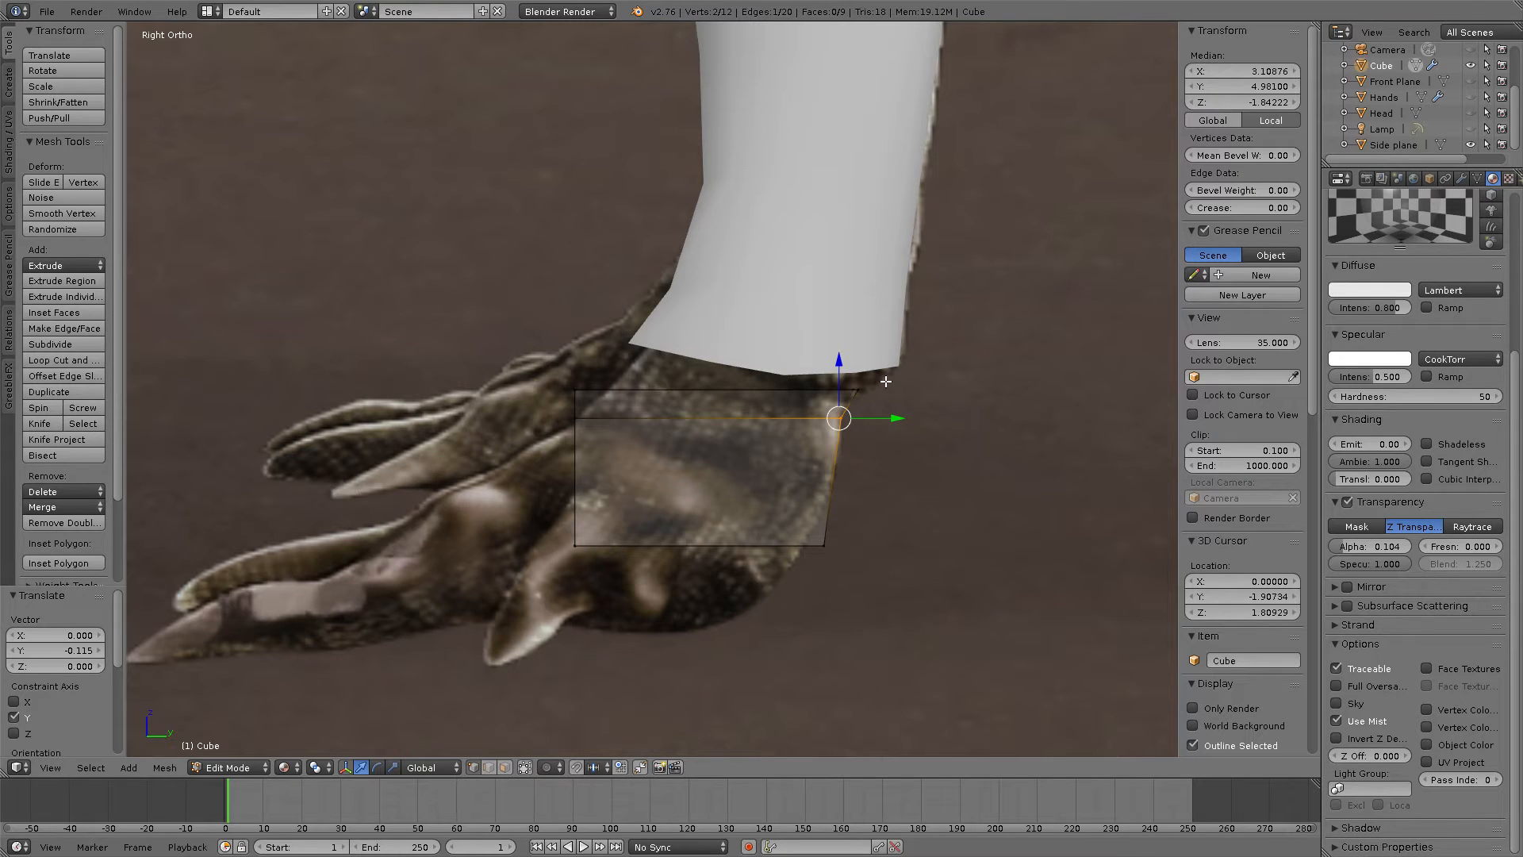
# Step: Move the cube's top rear edge backward along Y by about 0.046 to line up with the ankle
pyautogui.press('a')
pyautogui.press('b')
pyautogui.moveTo(886, 382)
pyautogui.mouseDown()
pyautogui.moveTo(808, 410)
pyautogui.moveTo(910, 379)
pyautogui.mouseUp()
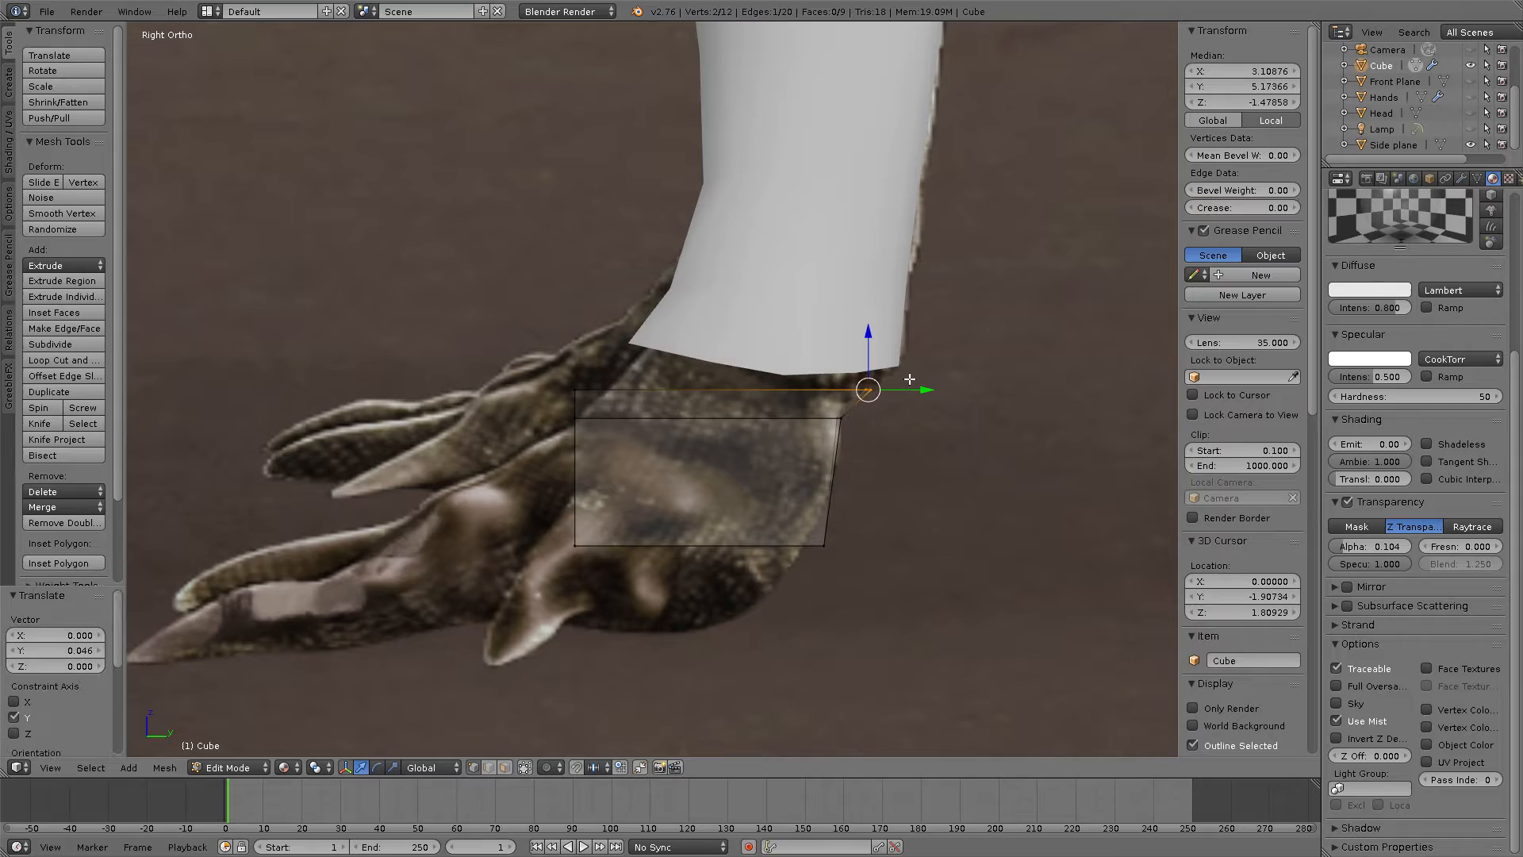
pyautogui.rightClick(862, 345)
pyautogui.press('g')
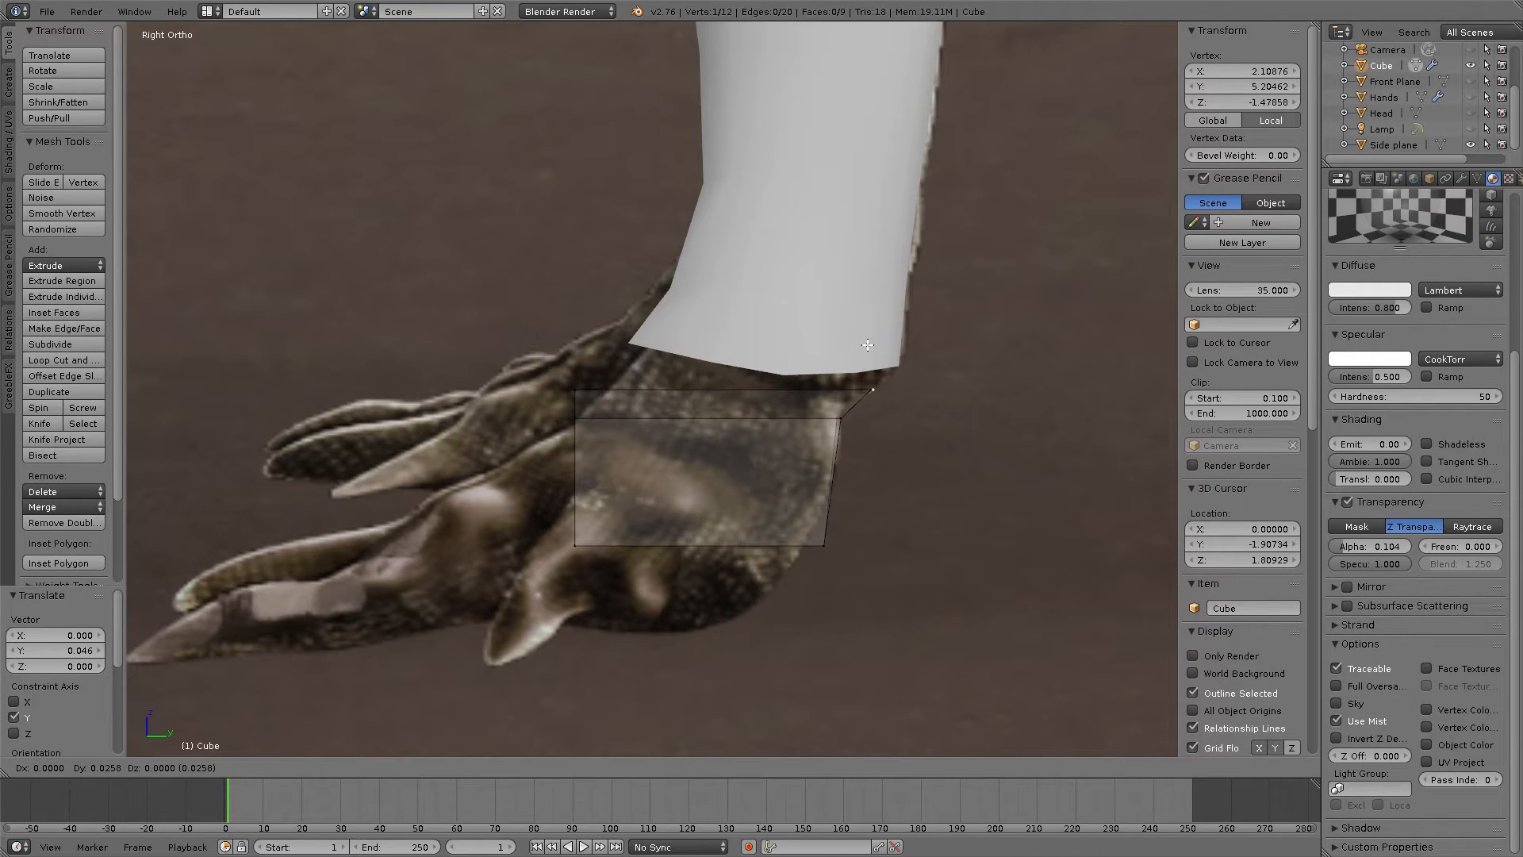
pyautogui.rightClick(890, 381)
# Step: Move the cube's whole top rear edge about 0.052 backward along Y and 0.034 up along Z to meet the ankle
pyautogui.press('b')
pyautogui.moveTo(921, 376); pyautogui.dragTo(887, 379)
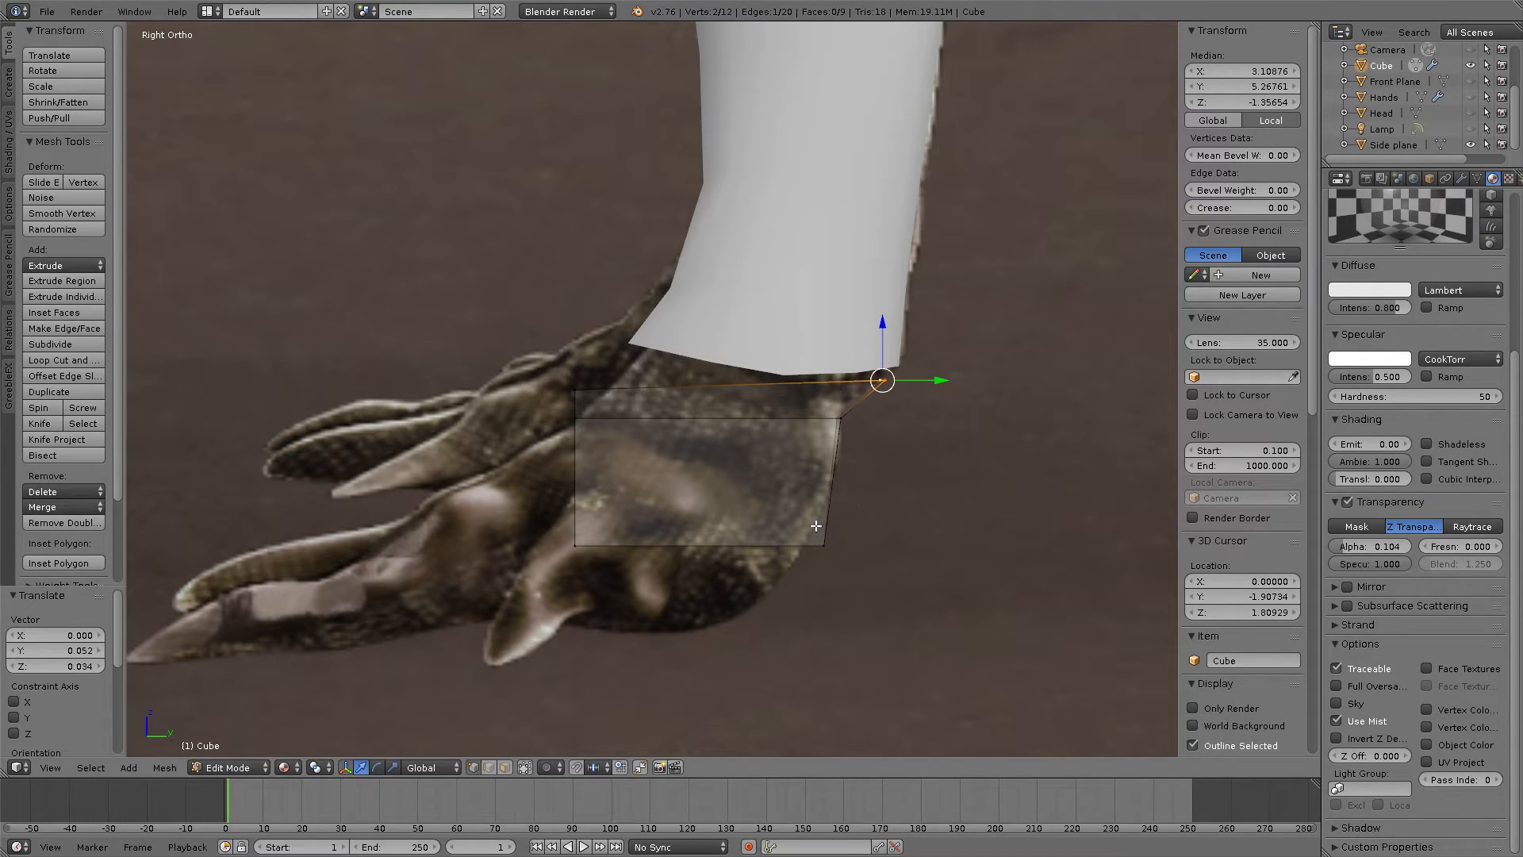
# Step: Add one centred horizontal loop cut around the lower section of the foot cube
pyautogui.hotkey('ctrl', 'r')
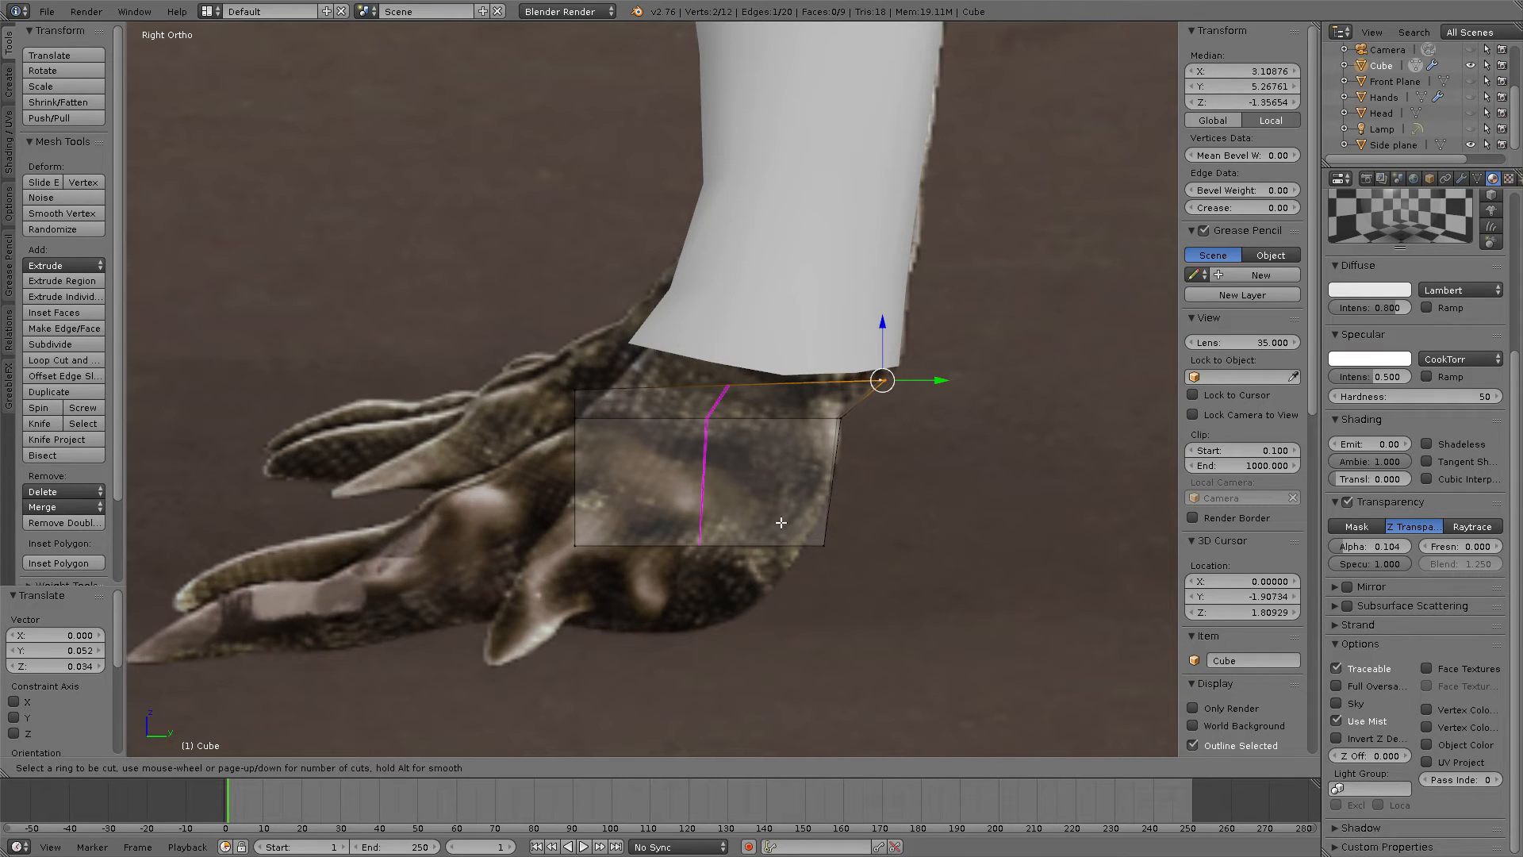
pyautogui.click(867, 479)
pyautogui.rightClick(867, 479)
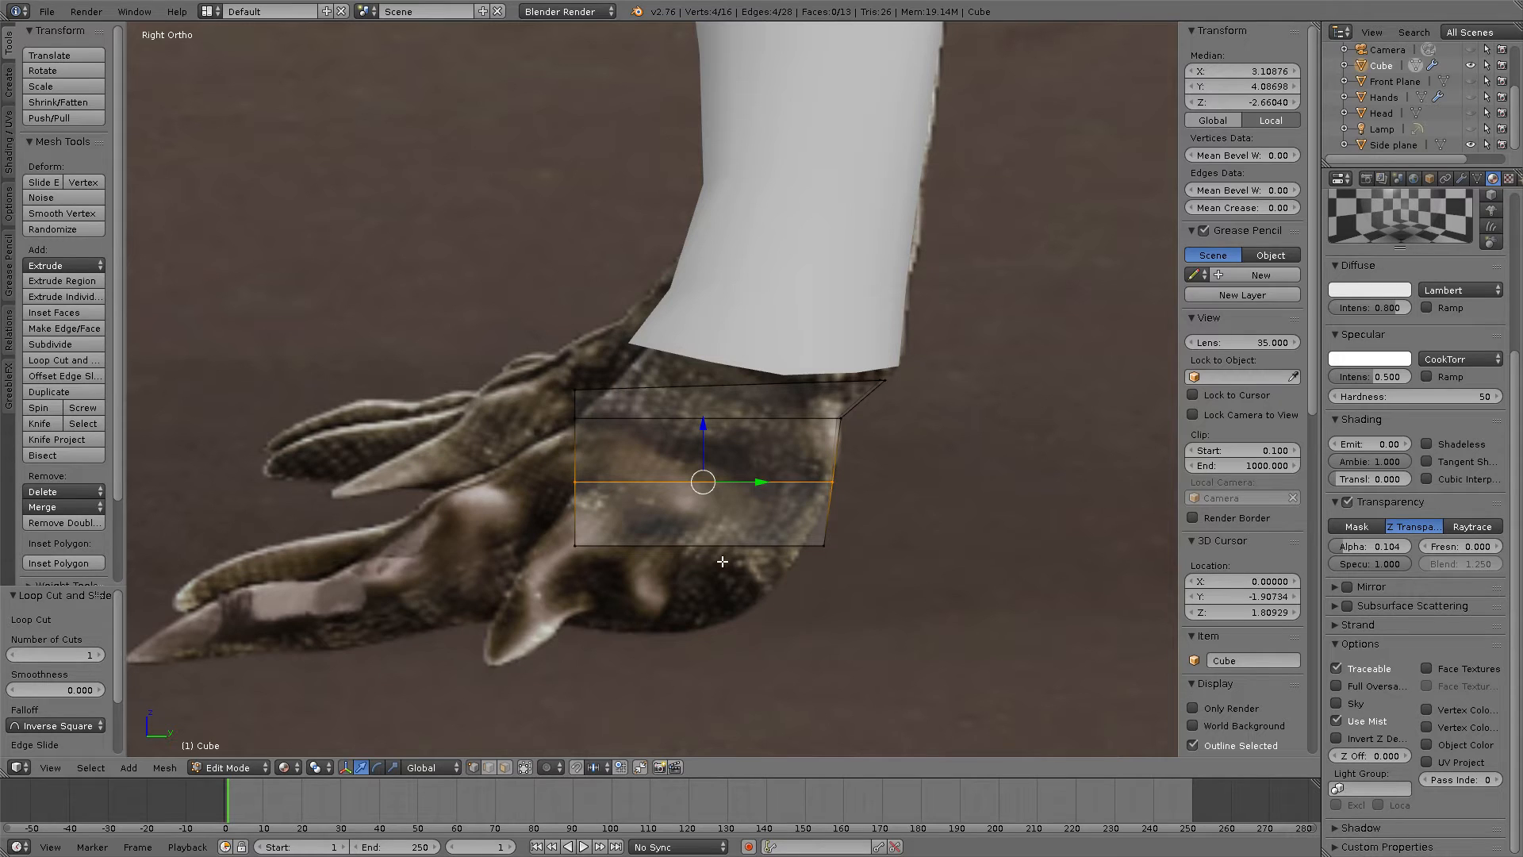
# Step: Move the cube's bottom face about 0.272 forward along Y and 0.235 down along Z toward the sole
pyautogui.press('a')
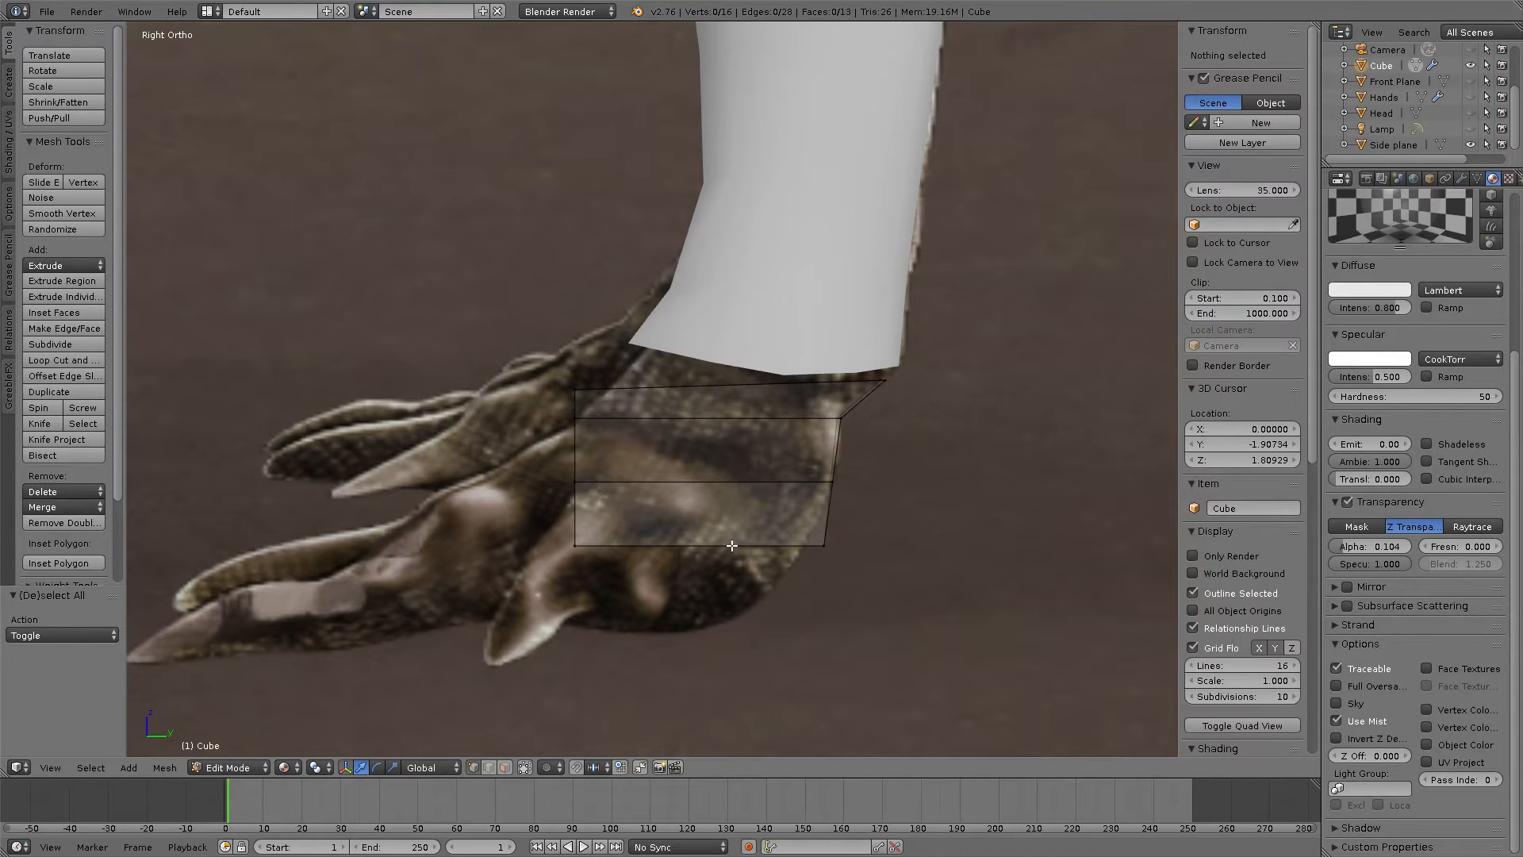
pyautogui.press('b')
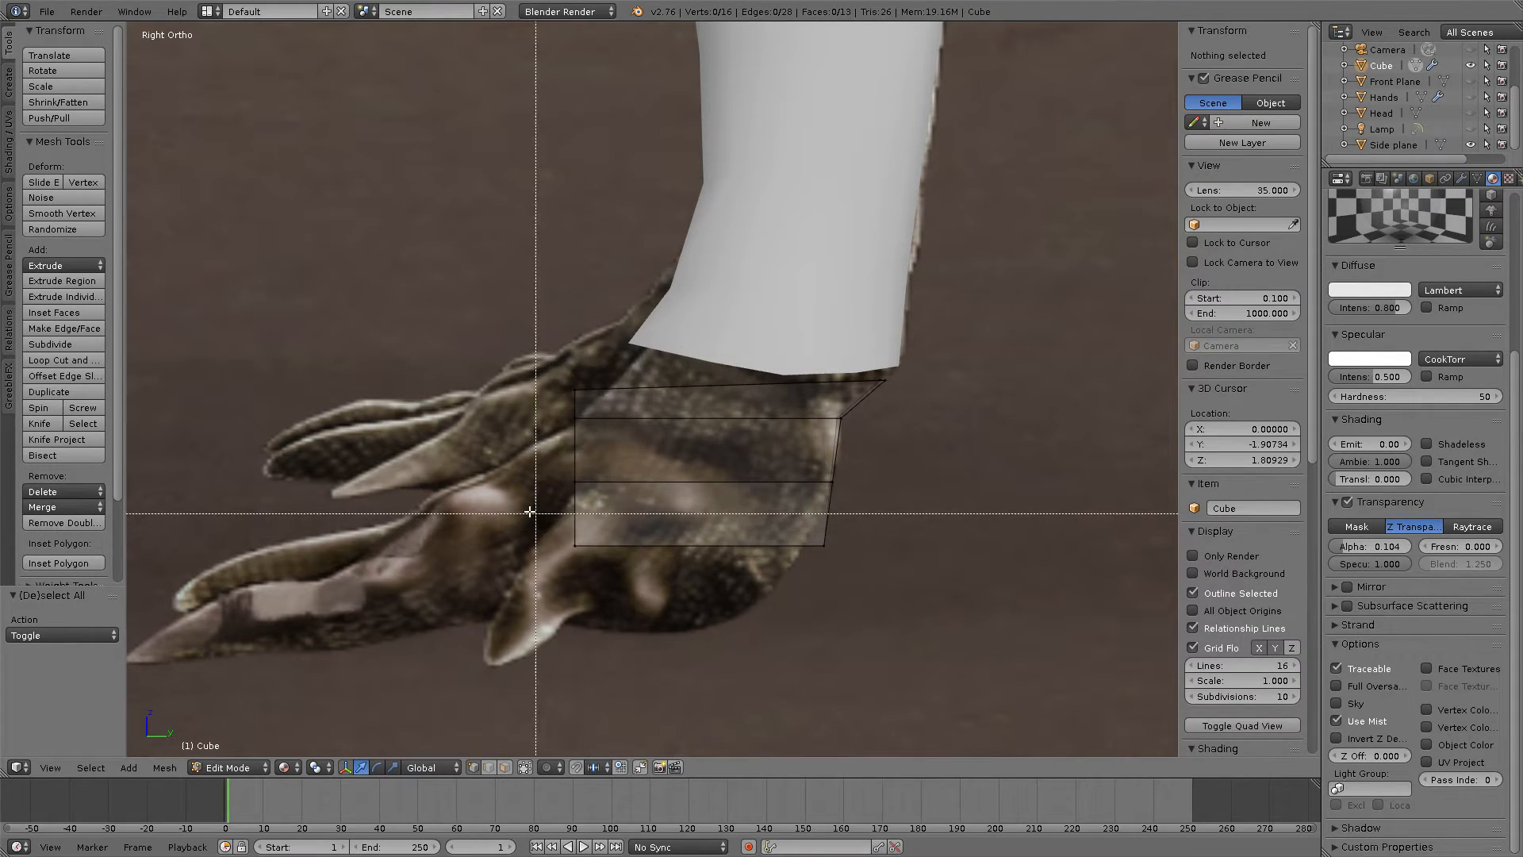
pyautogui.moveTo(536, 525); pyautogui.dragTo(841, 567)
pyautogui.moveTo(709, 541); pyautogui.dragTo(634, 605)
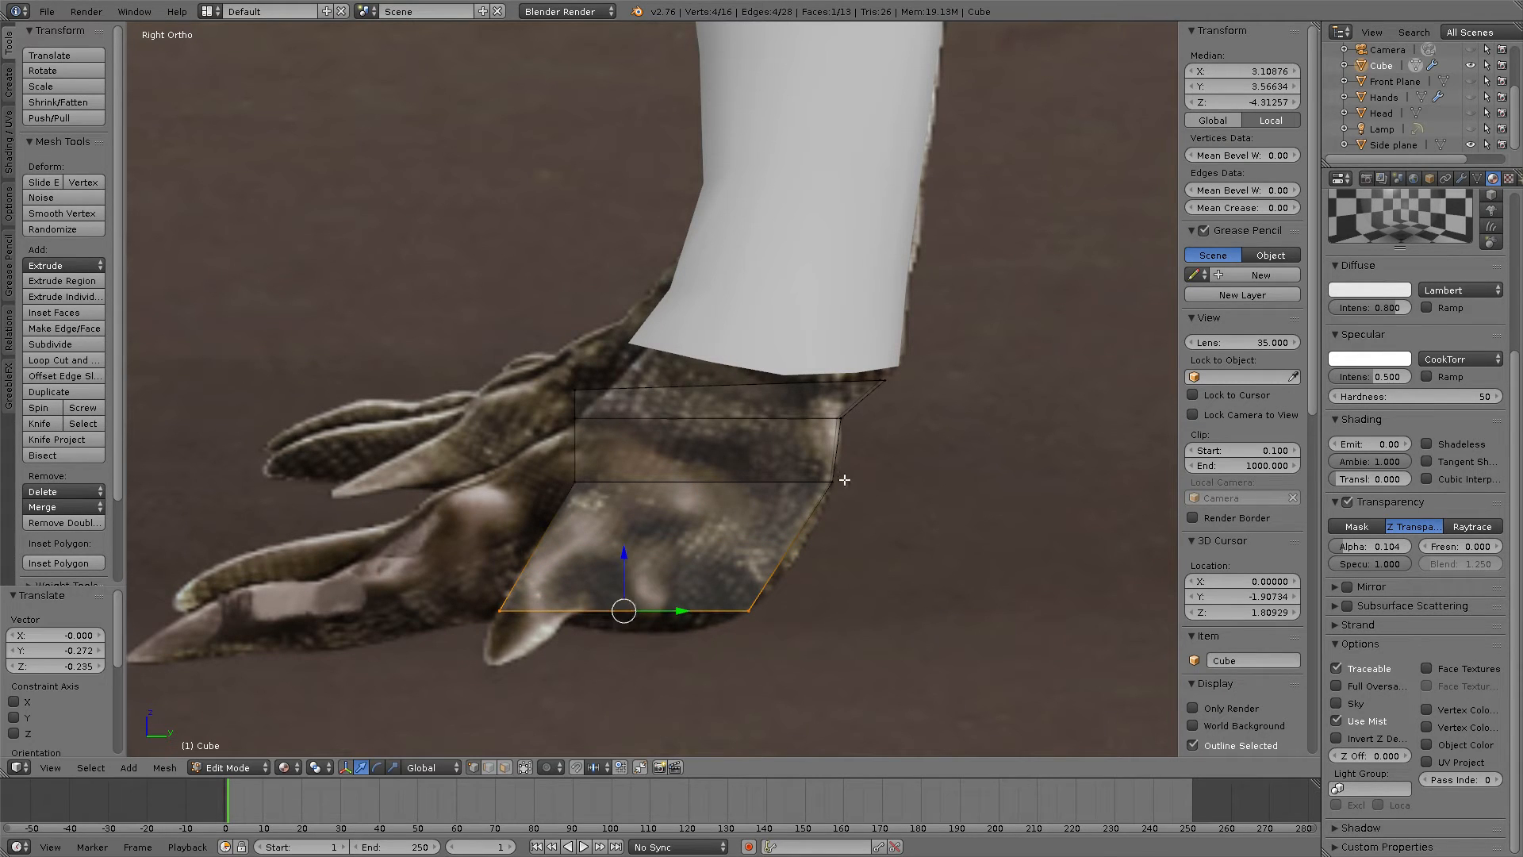
# Step: Move the middle loop's rear edge about 0.158 down along Z and 0.037 forward along Y to follow the heel
pyautogui.press('a')
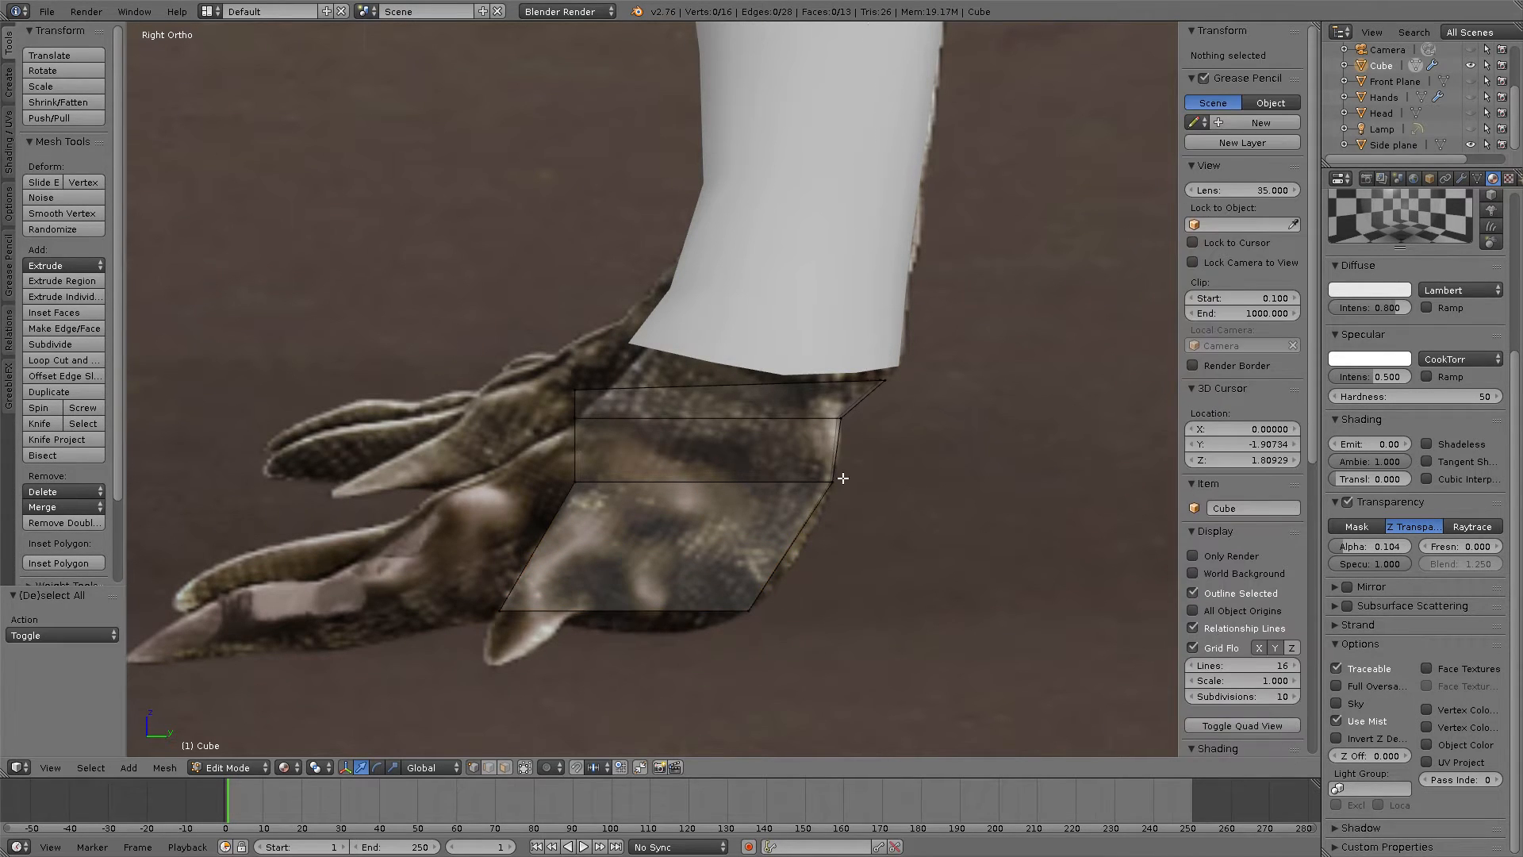
pyautogui.rightClick(843, 476)
pyautogui.moveTo(840, 473); pyautogui.dragTo(829, 518)
pyautogui.moveTo(861, 415); pyautogui.dragTo(892, 443, button='middle')
pyautogui.press('KP_3')
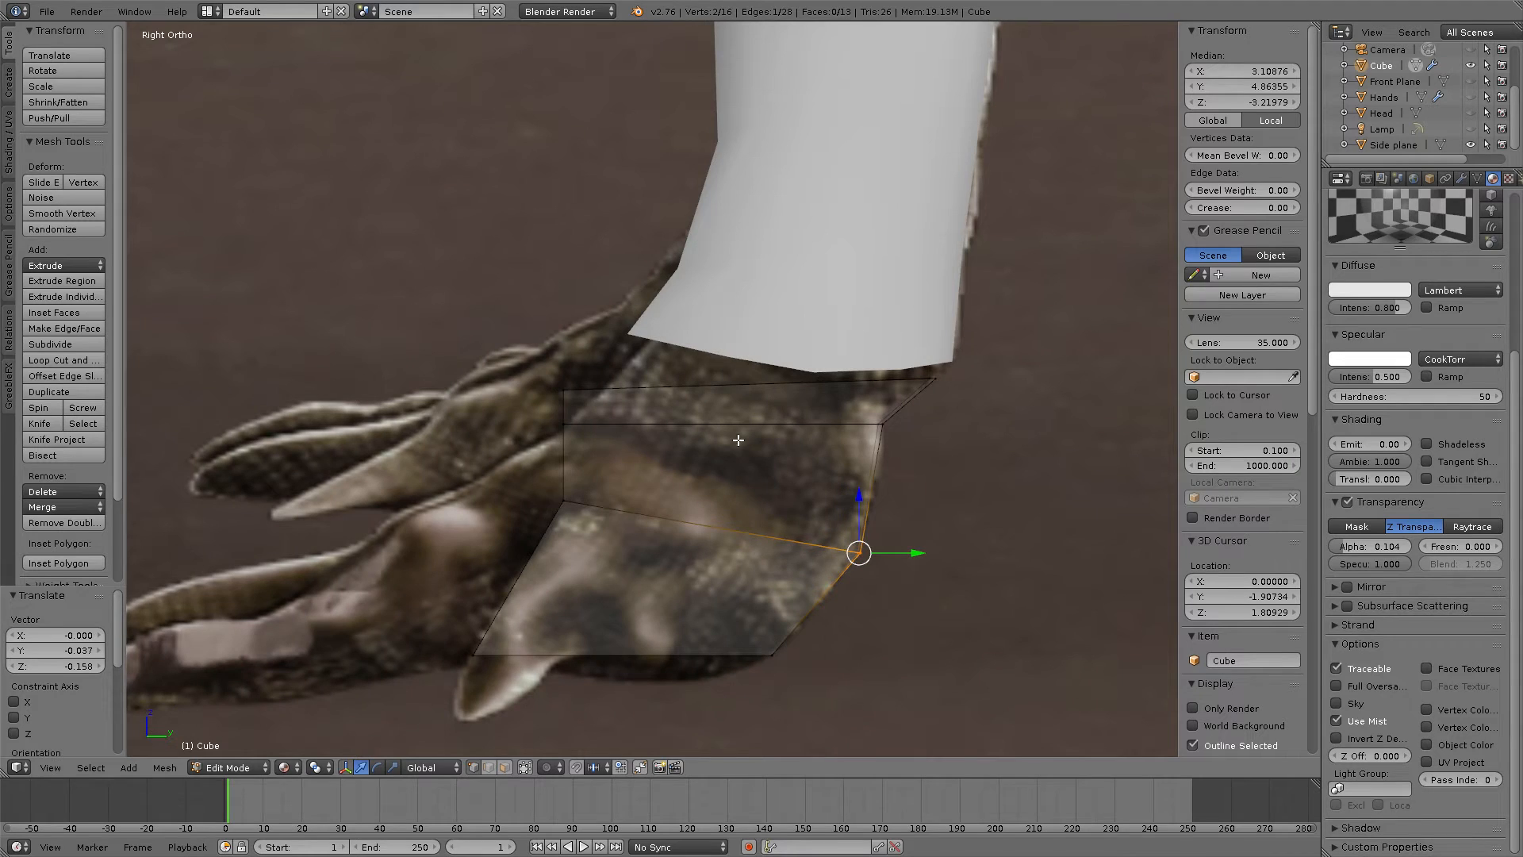
# Step: Move the cube's top front edge about 0.155 backward along Y and 0.134 up along Z to the ankle's front
pyautogui.press('a')
pyautogui.rightClick(566, 387)
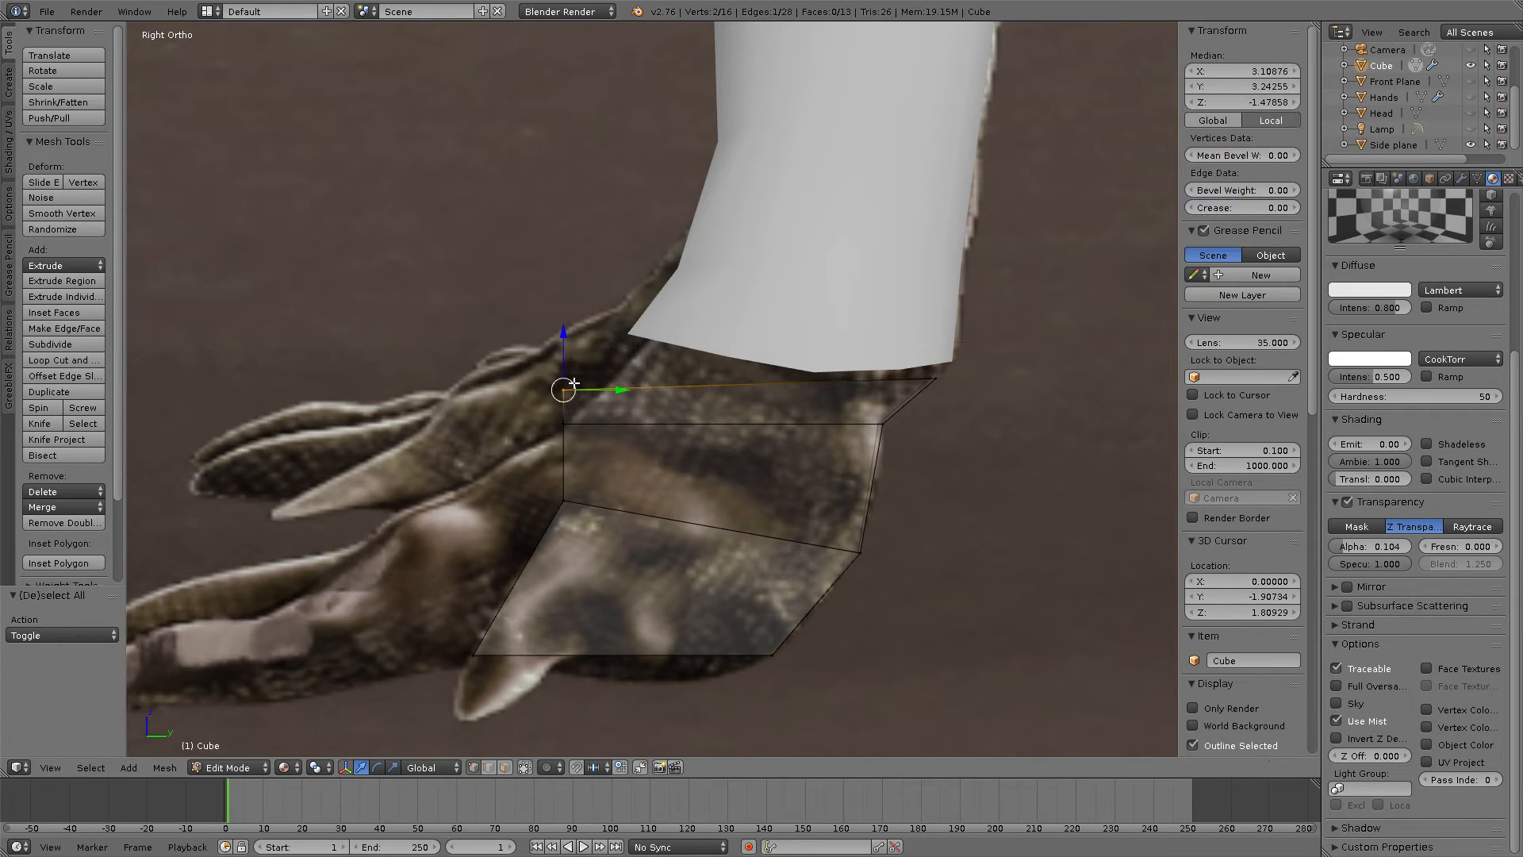
pyautogui.press('g')
pyautogui.click(625, 339)
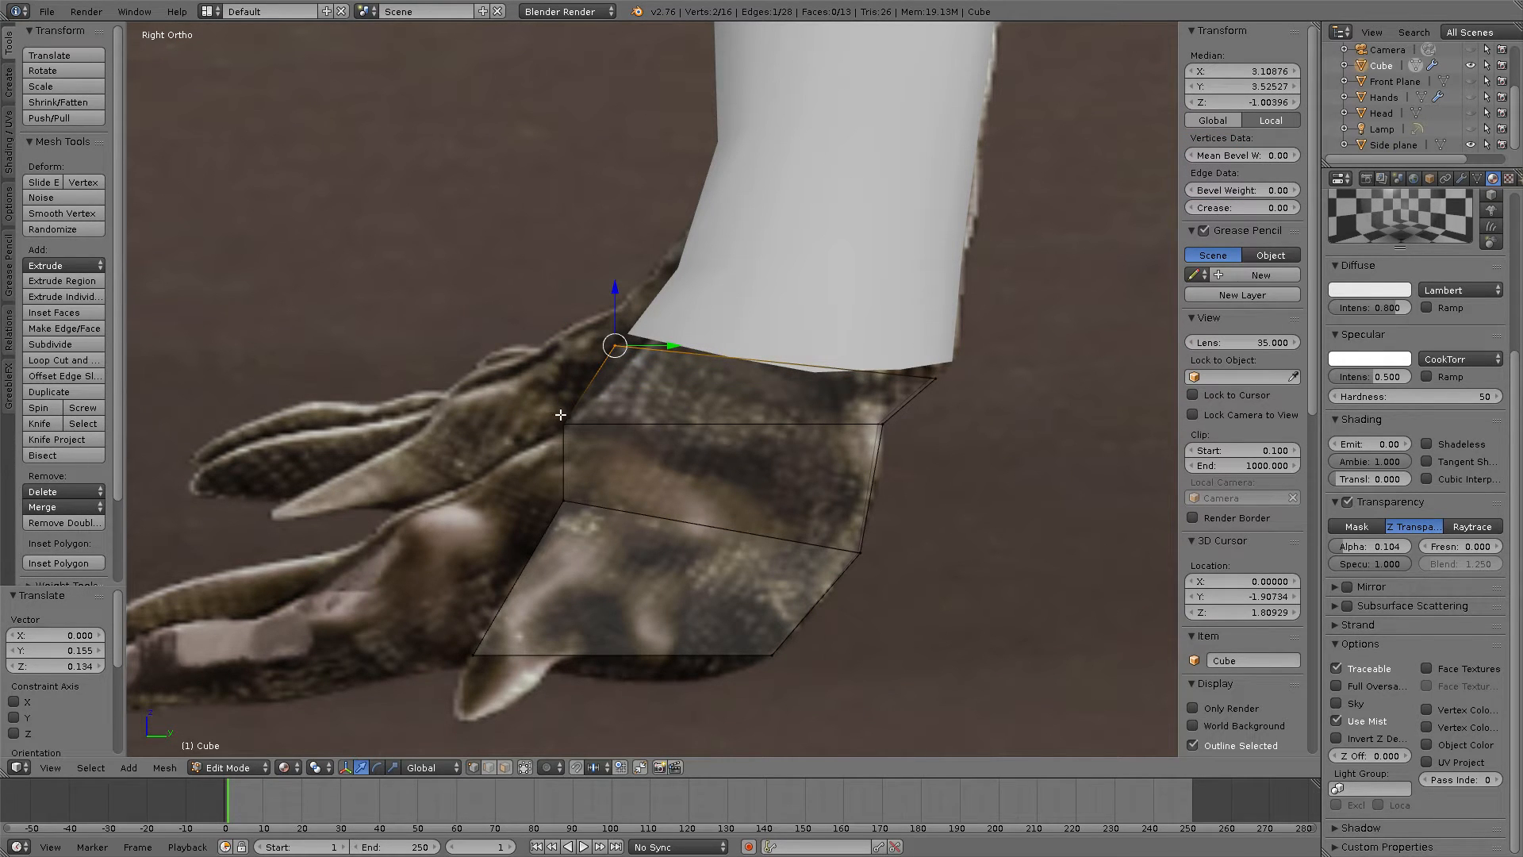
# Step: Move the upper loop's front edge about 0.048 forward along Y and 0.019 down along Z to match the instep
pyautogui.press('a')
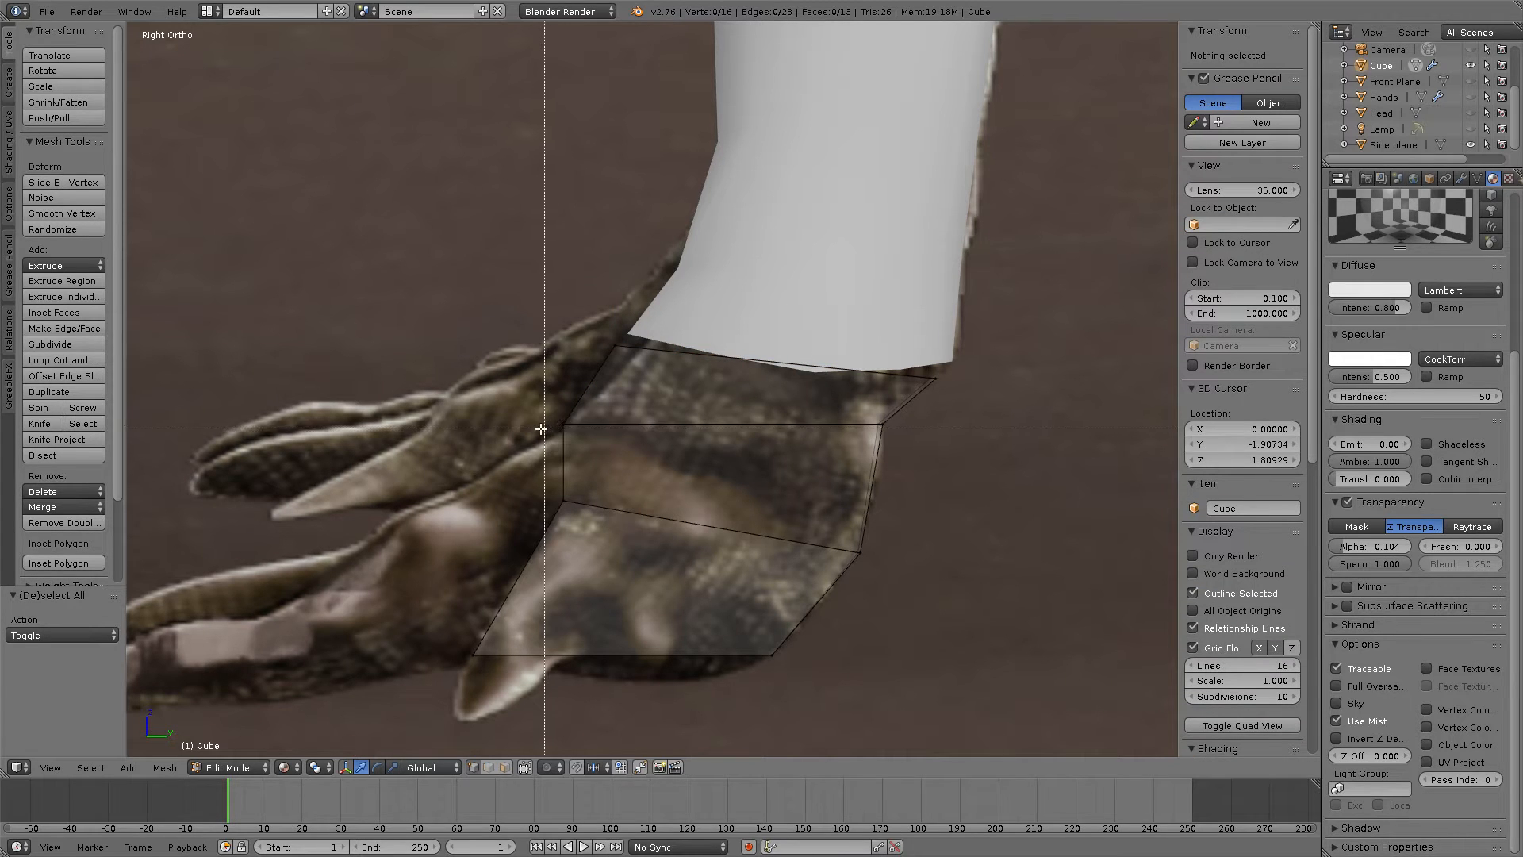
pyautogui.rightClick(565, 421)
pyautogui.press('g')
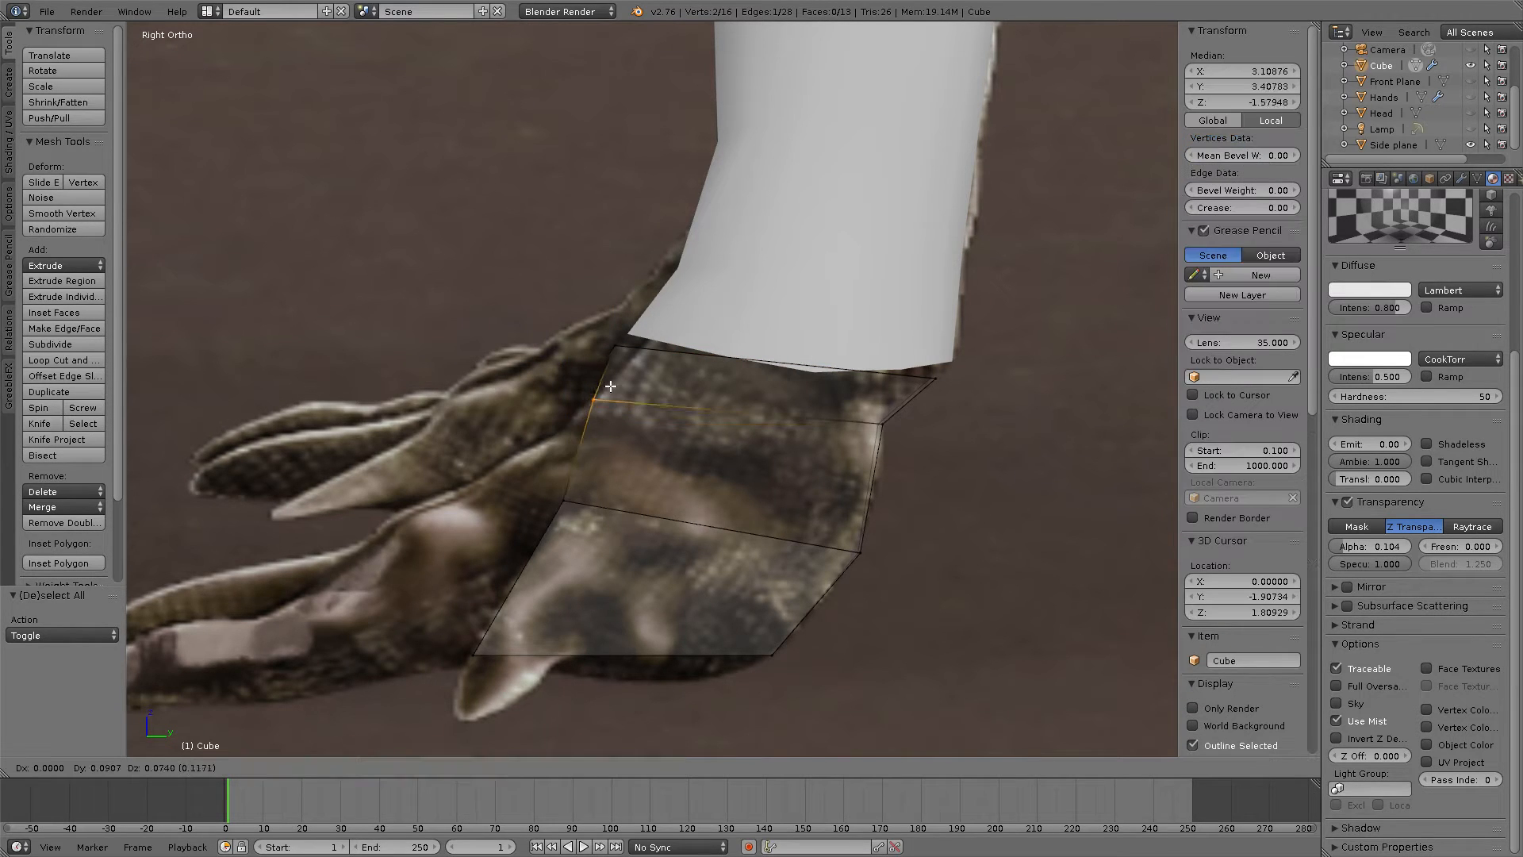
pyautogui.click(548, 430)
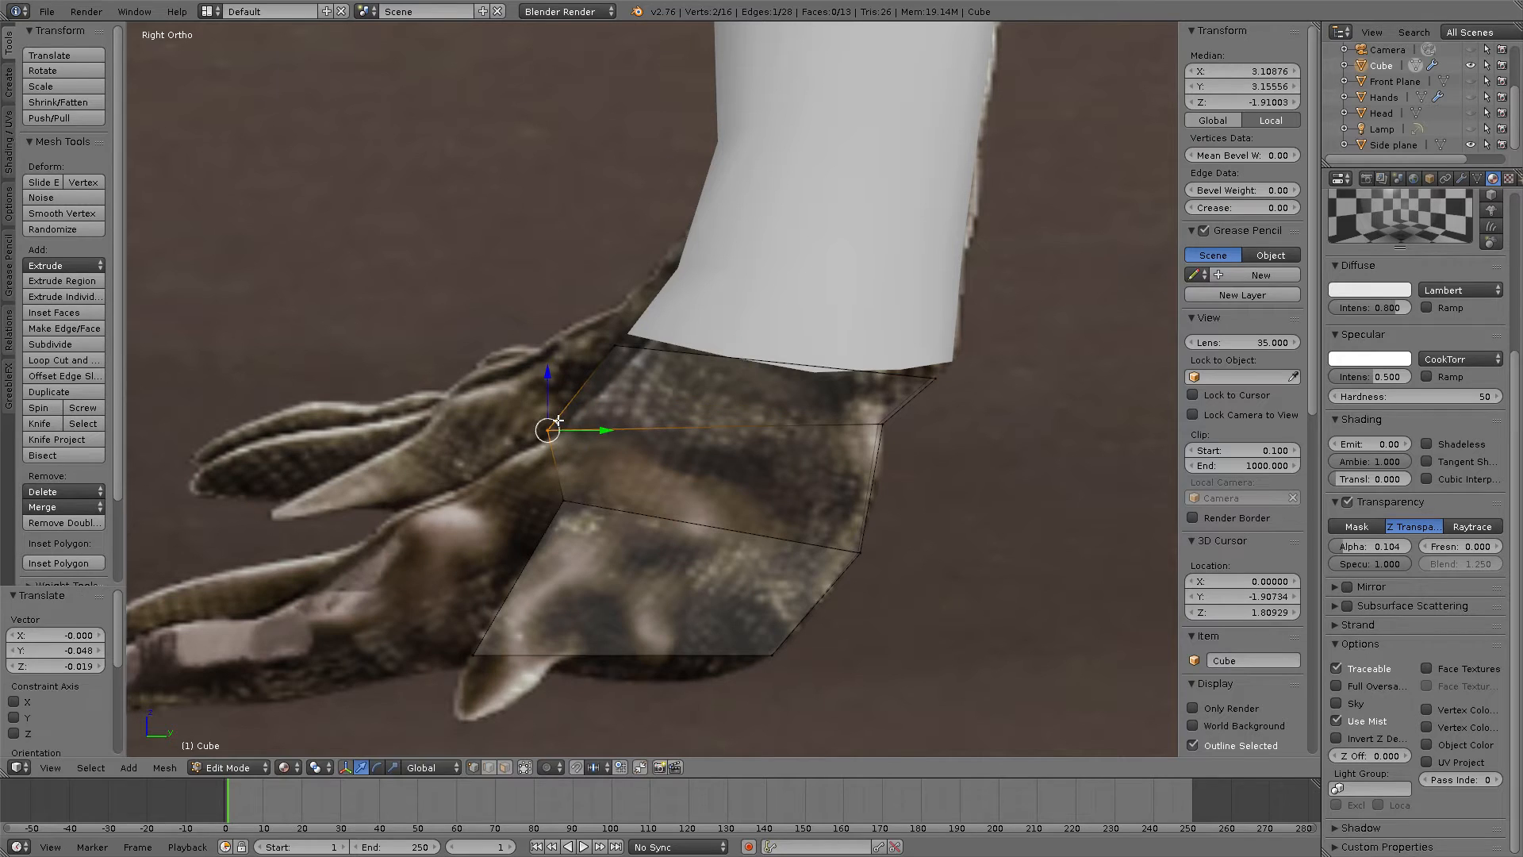
# Step: Move the middle loop's front edge about 0.239 forward along Y and 0.084 up along Z onto the foot's outline
pyautogui.press('a')
pyautogui.rightClick(558, 503)
pyautogui.press('g')
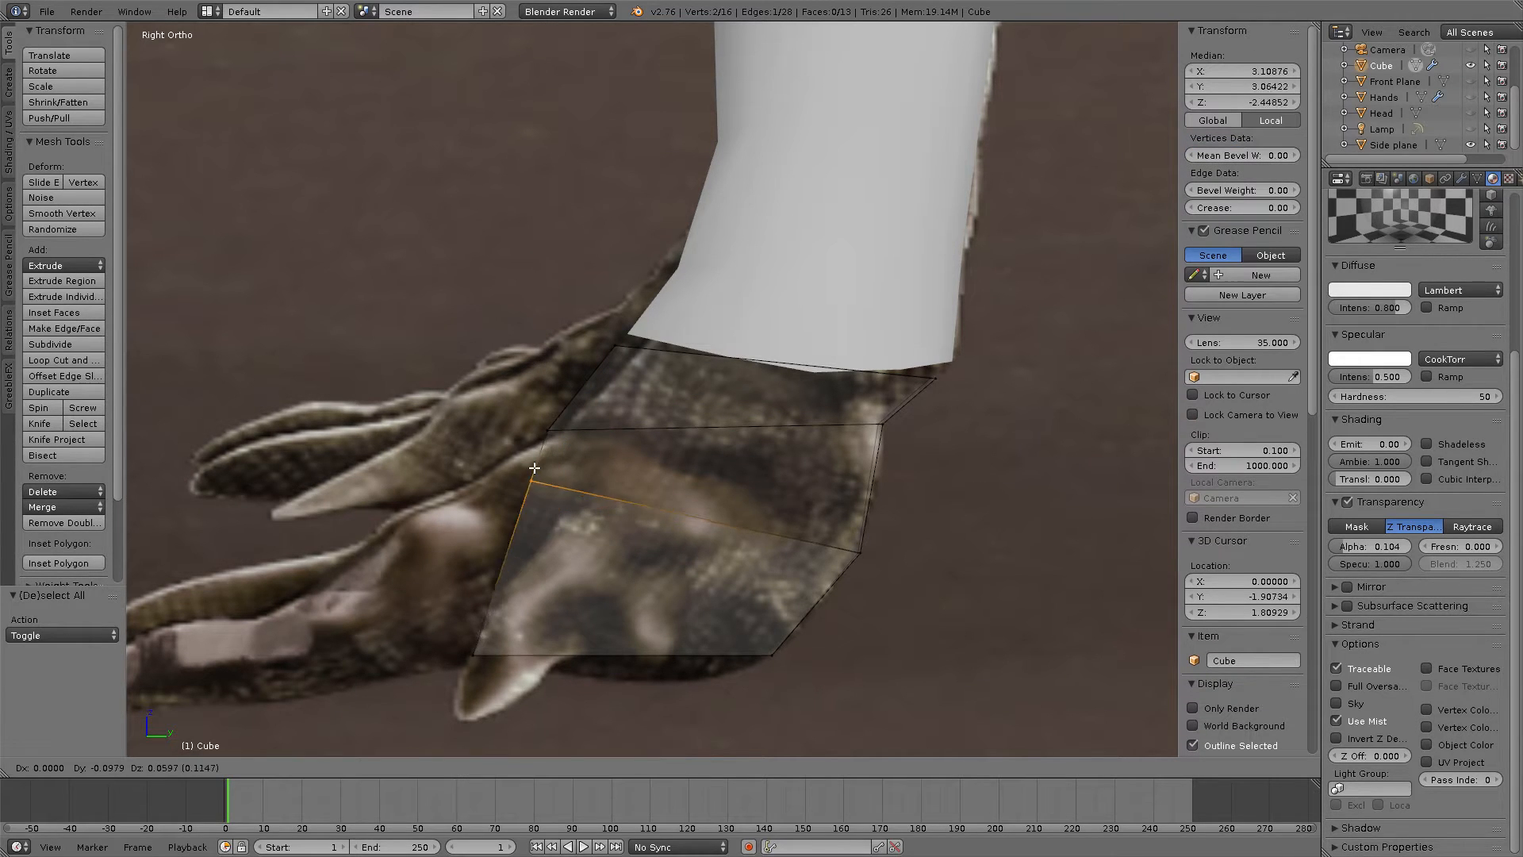
pyautogui.click(494, 464)
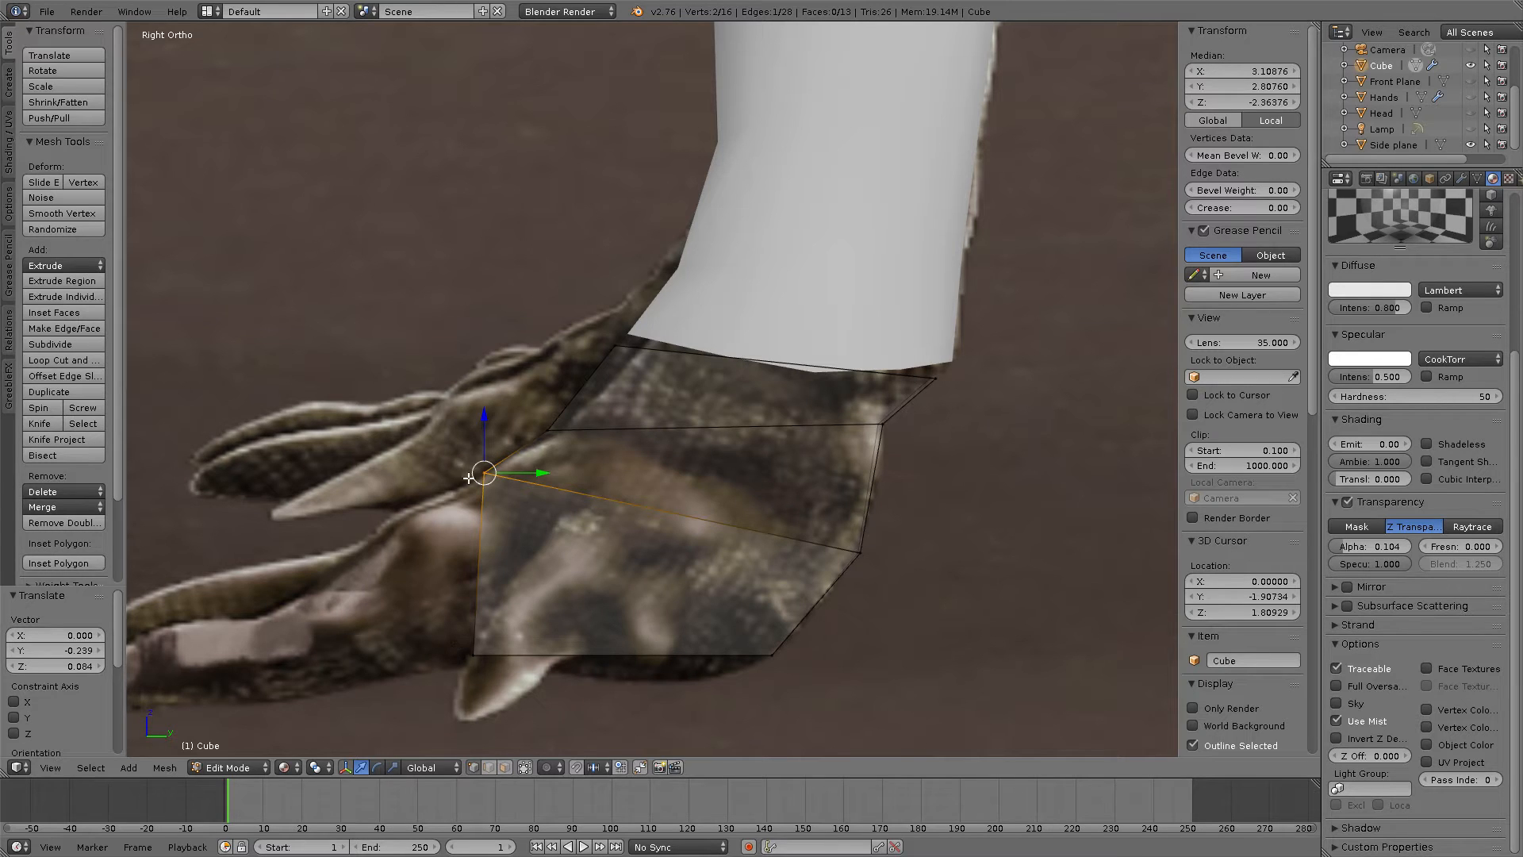
# Step: Extrude the foot's lower front face toward the toes by about 0.441 along Y and 0.027 up along Z
pyautogui.moveTo(474, 496); pyautogui.dragTo(500, 572, button='middle')
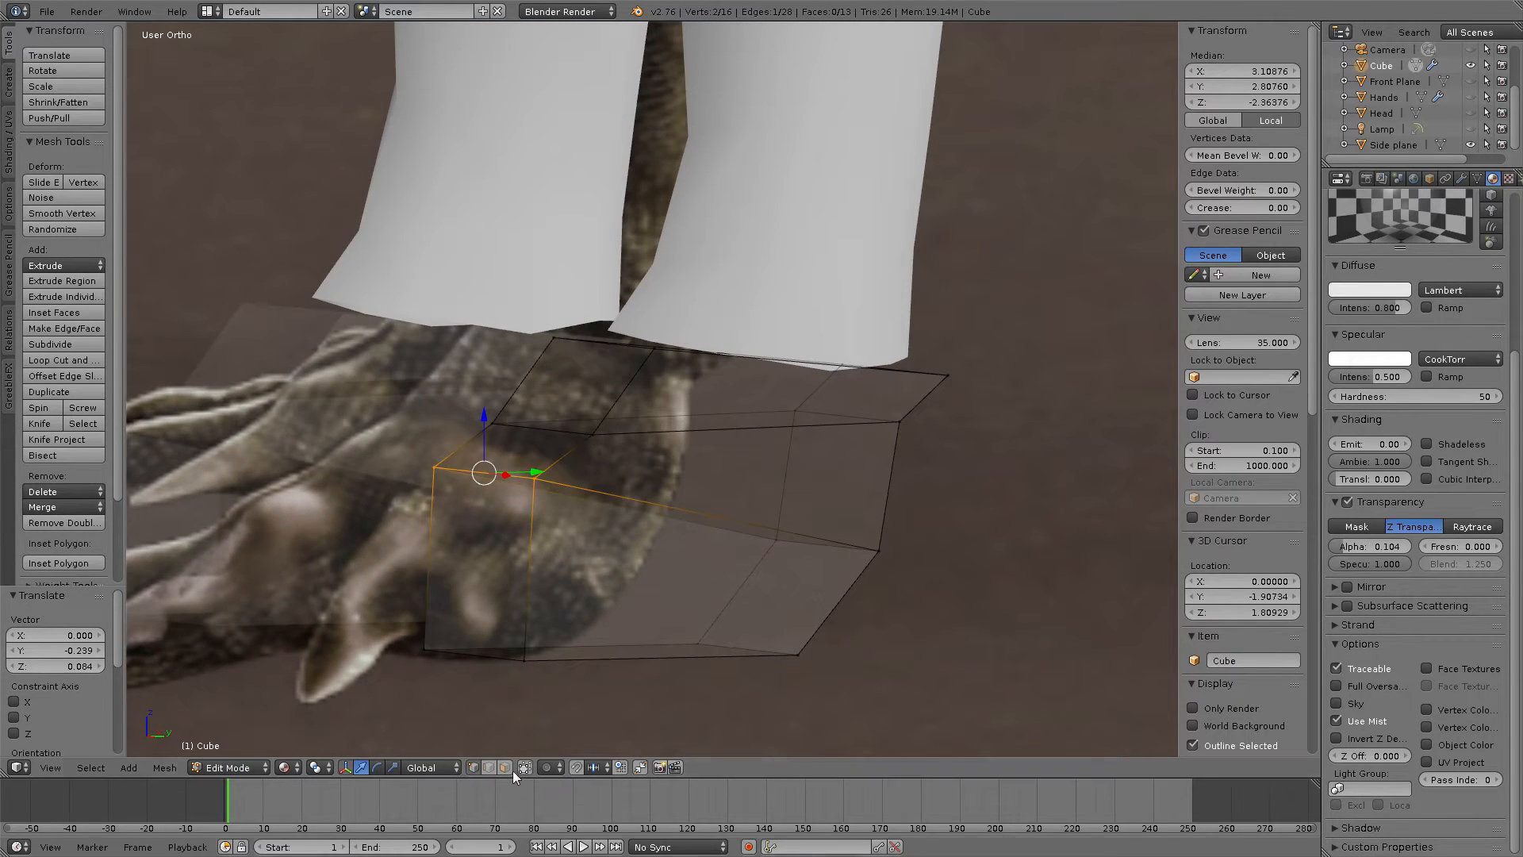
pyautogui.press('a')
pyautogui.rightClick(503, 588)
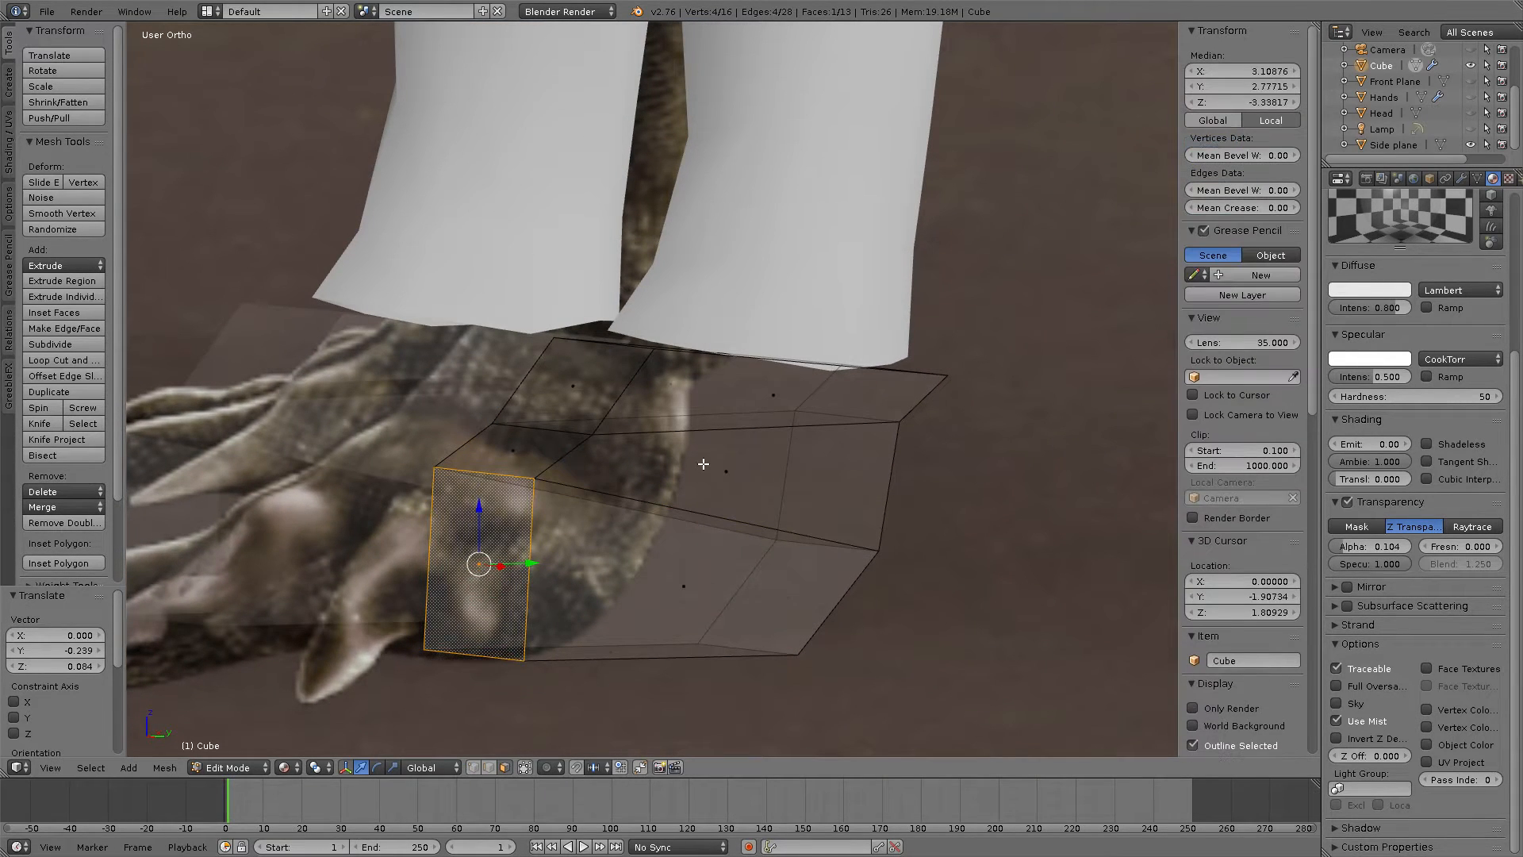
pyautogui.press('KP_Decimal')
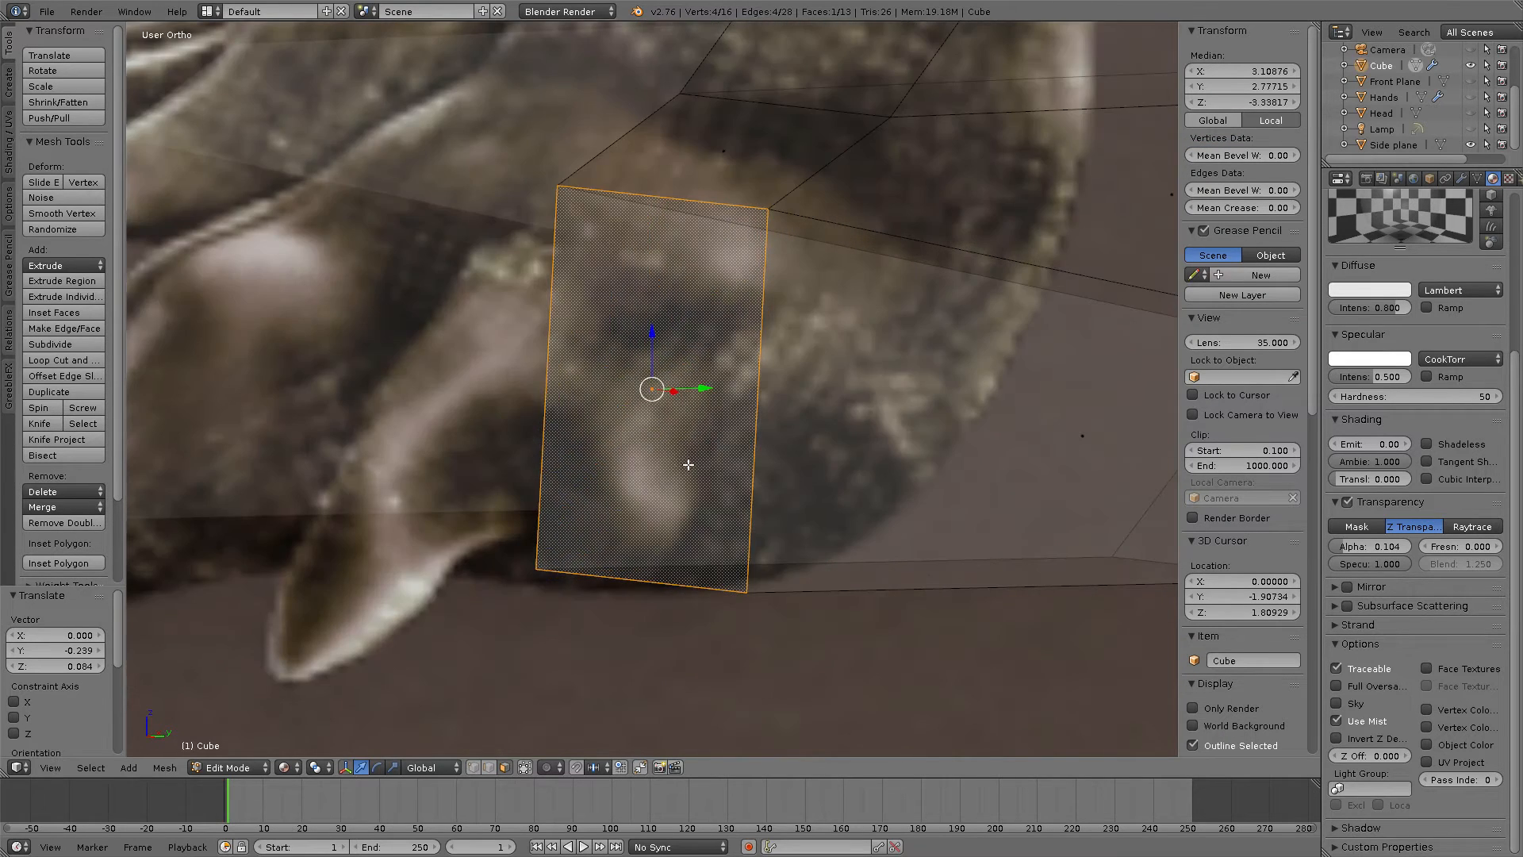
pyautogui.press('KP_3')
pyautogui.scroll(-1, 680, 459)
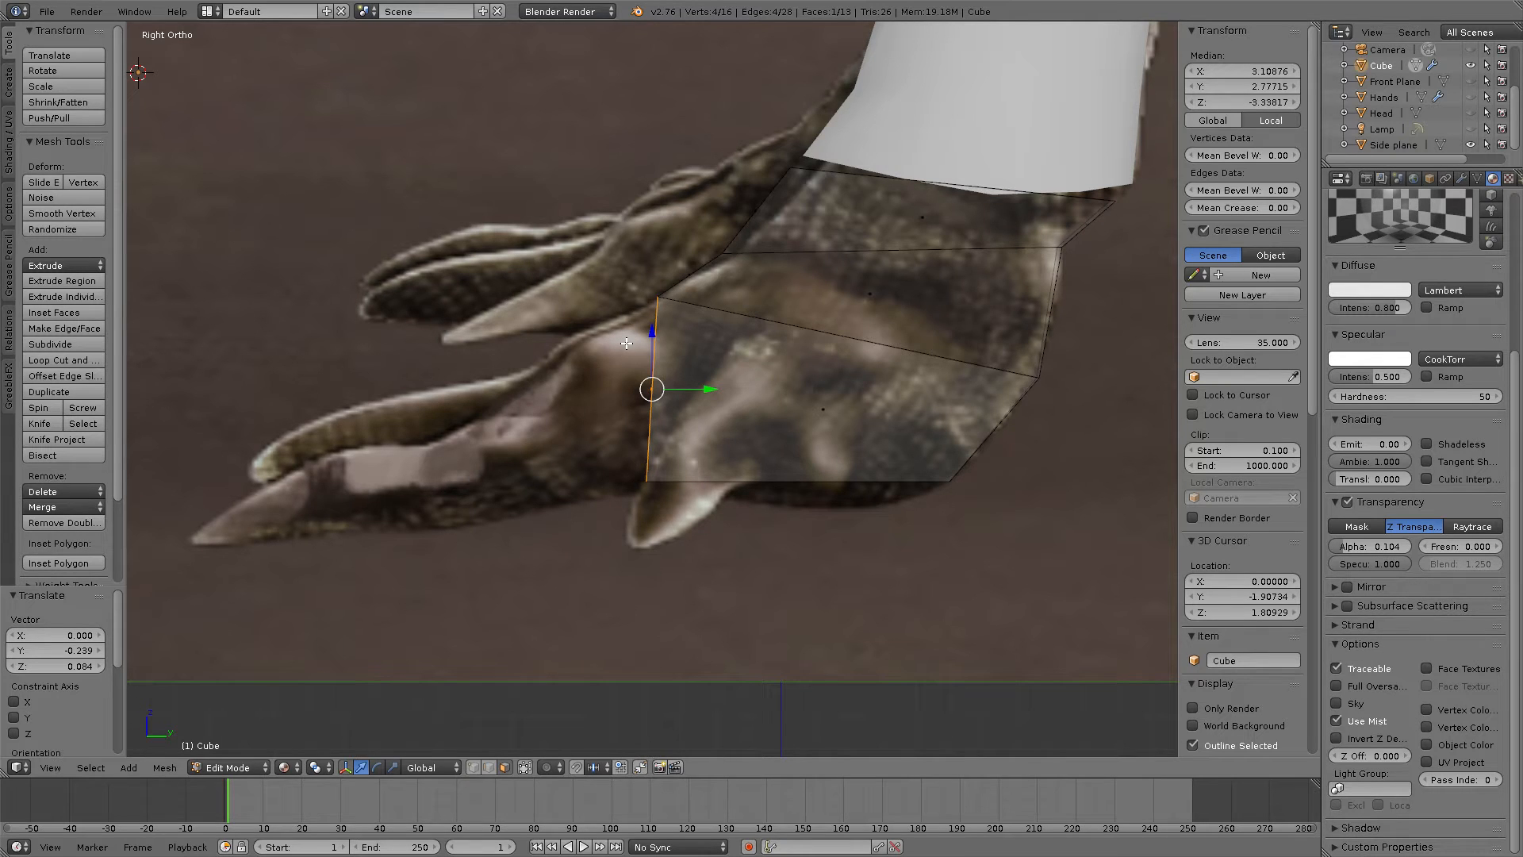
pyautogui.press('b')
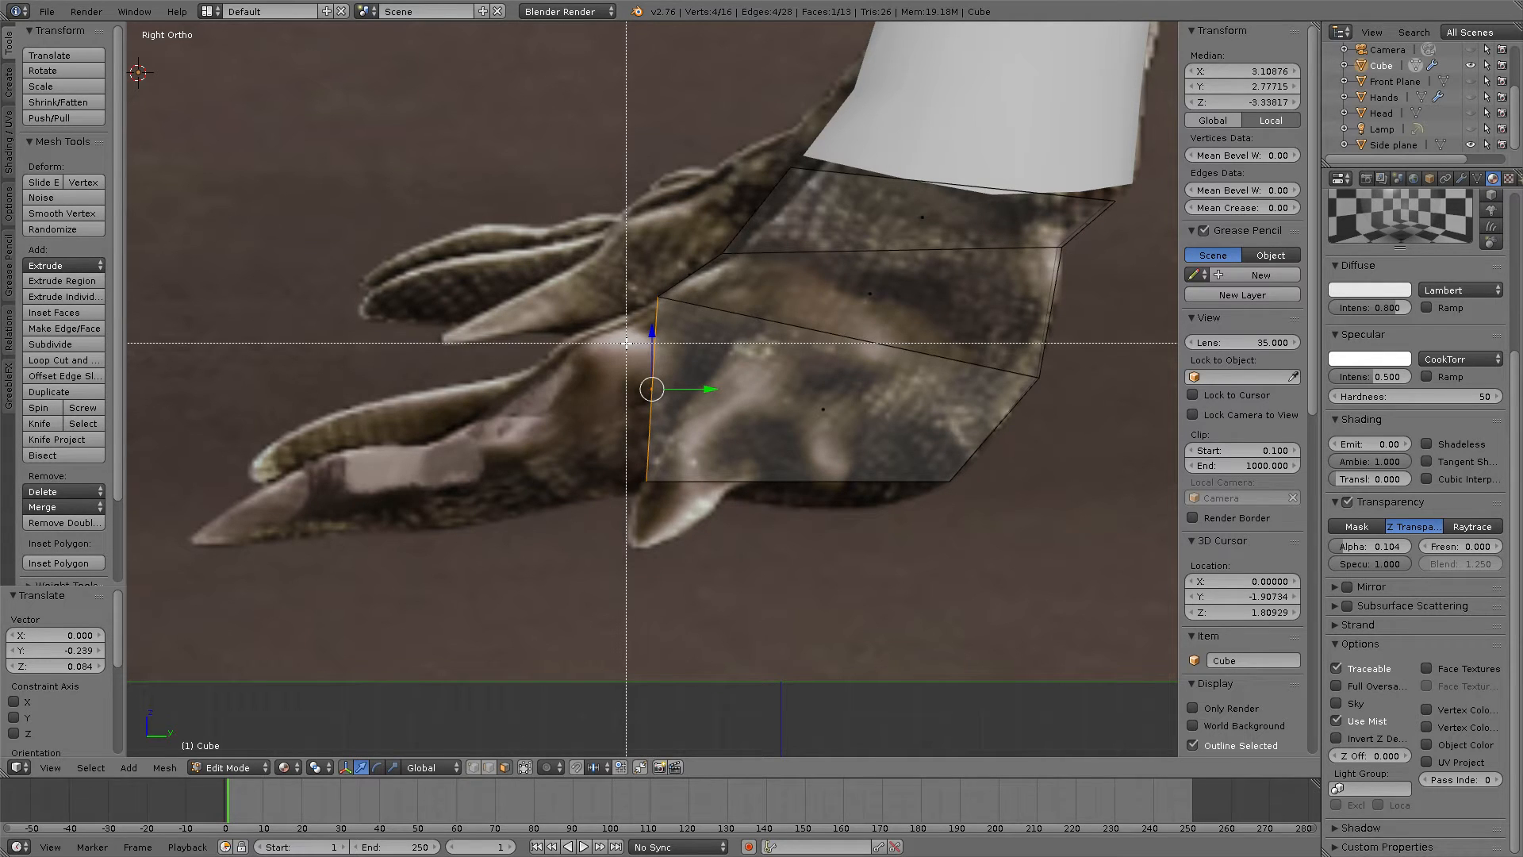
pyautogui.press('Escape')
pyautogui.press('e')
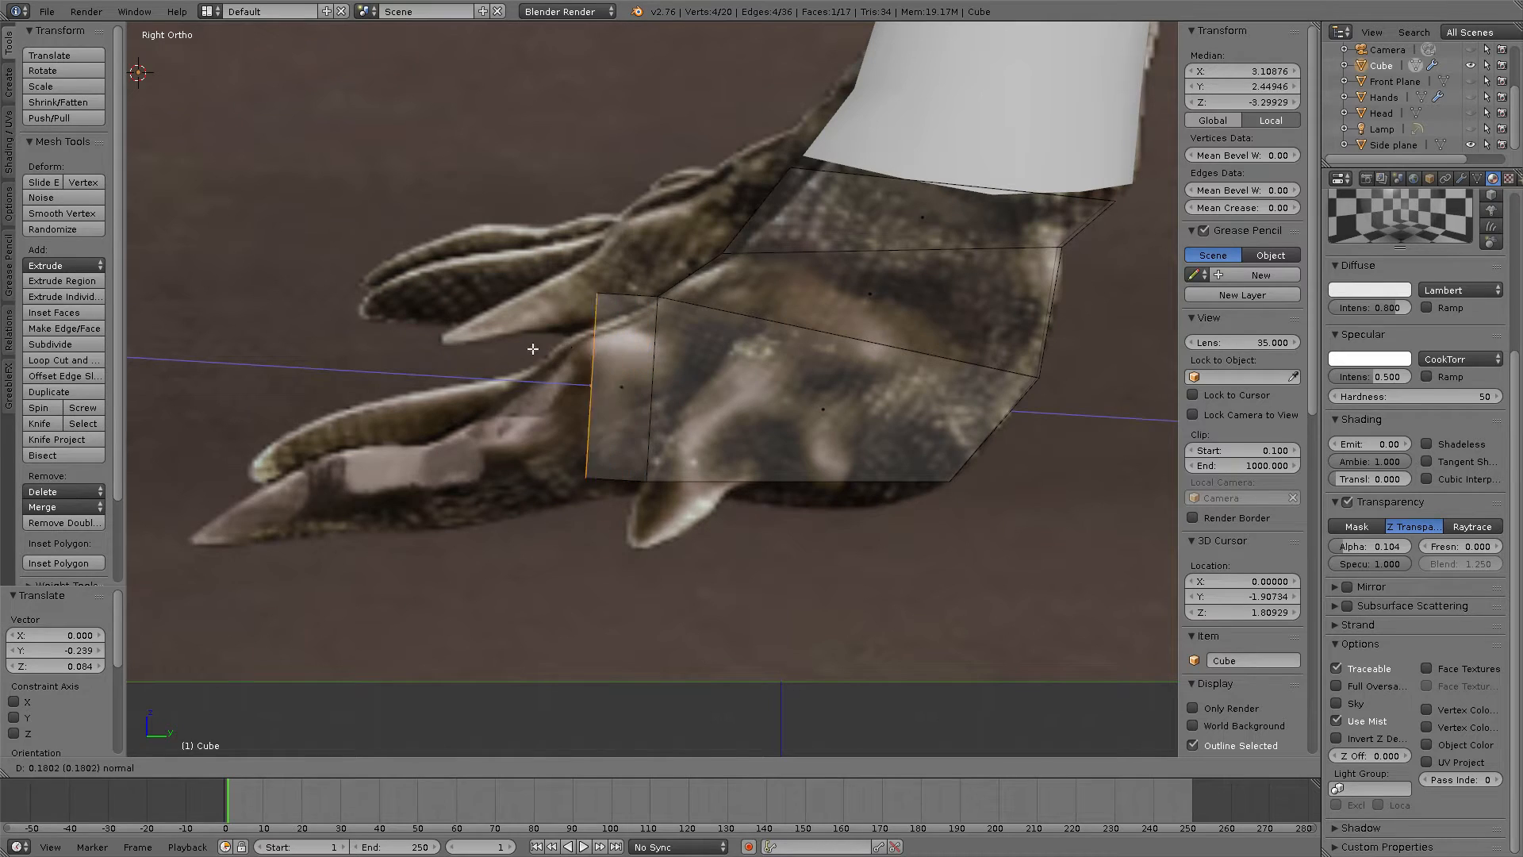
pyautogui.click(476, 355)
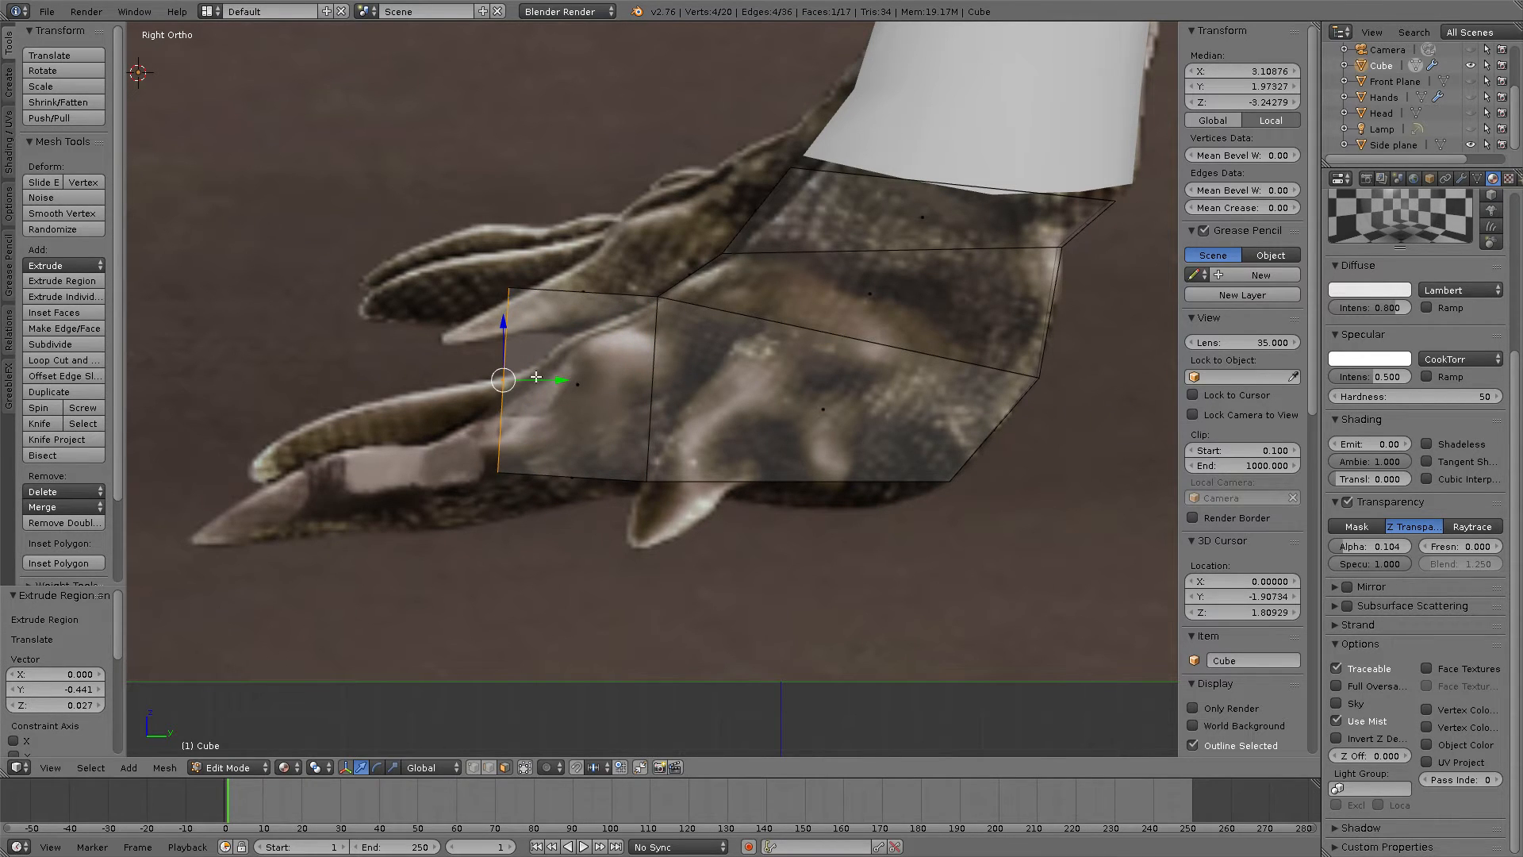
# Step: Lower the extruded section's top front edge by about 0.268 along Z to match the top of the toes
pyautogui.click(472, 768)
pyautogui.press('a')
pyautogui.press('b')
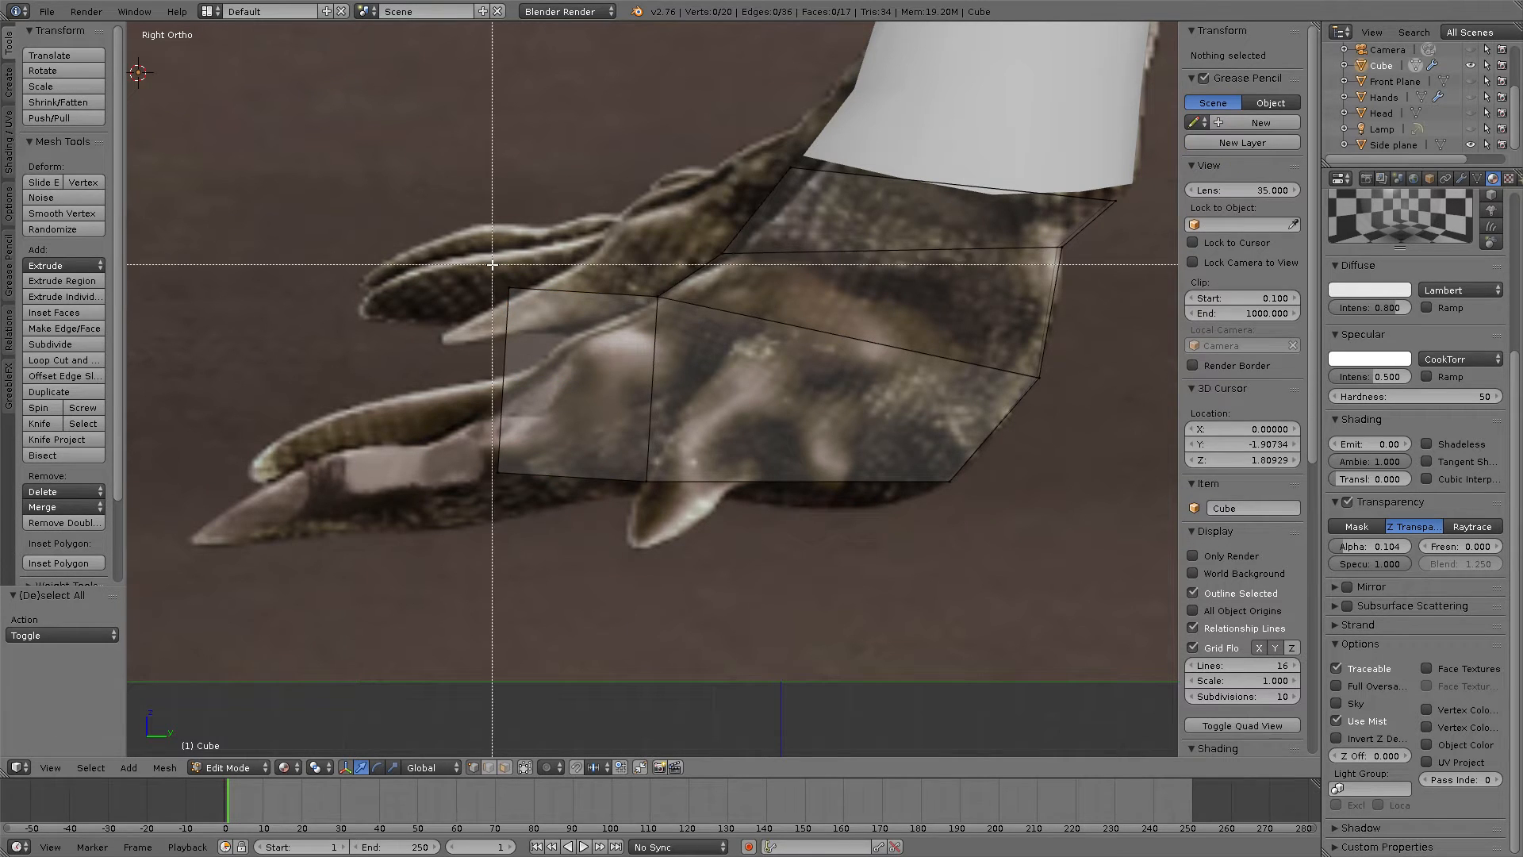
pyautogui.moveTo(464, 248); pyautogui.dragTo(522, 316)
pyautogui.press('g')
pyautogui.press('z')
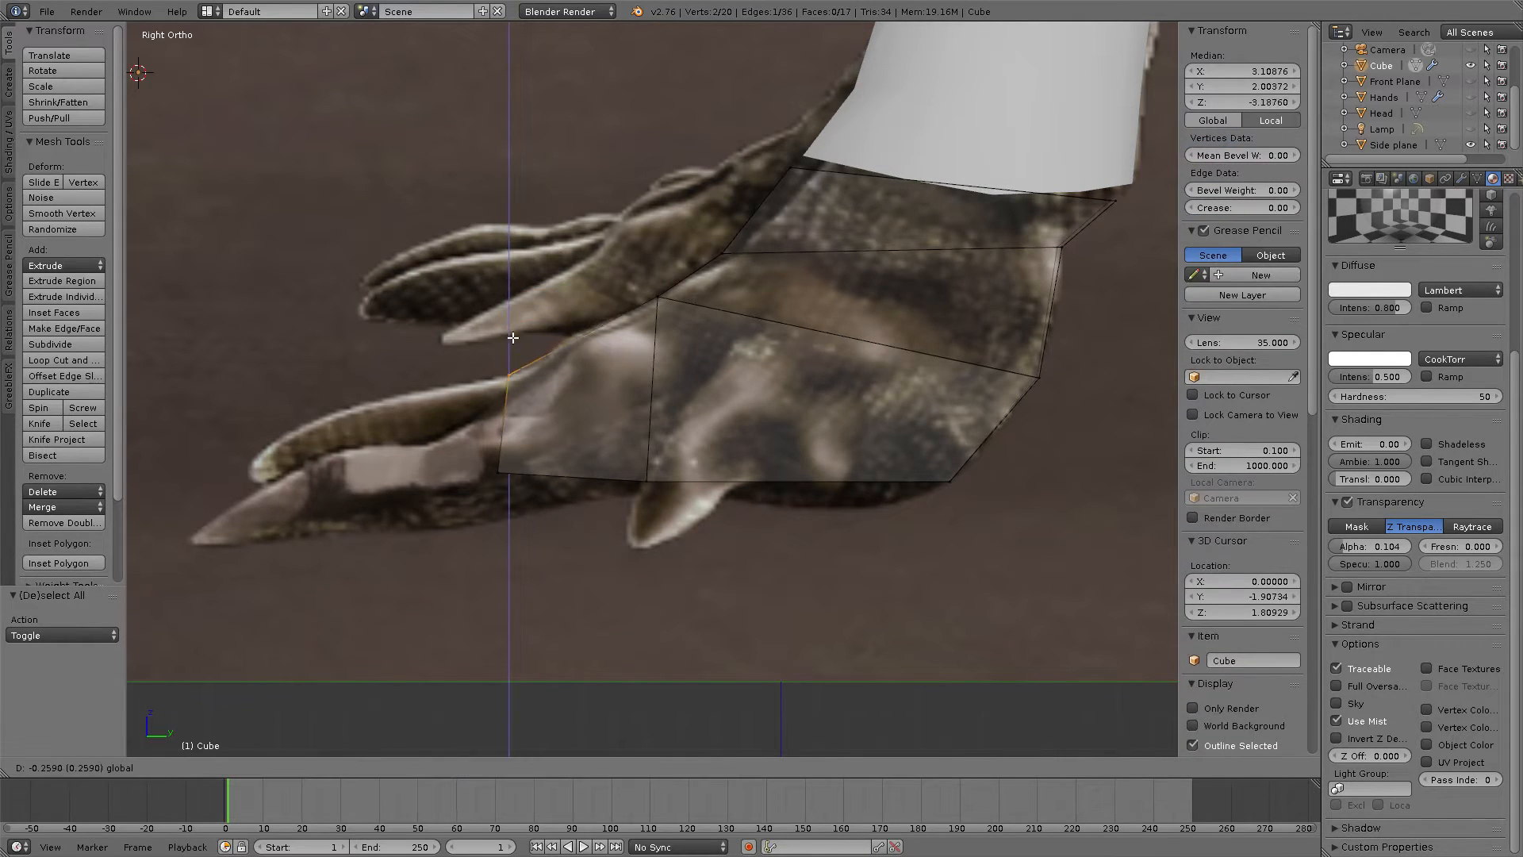
pyautogui.click(516, 338)
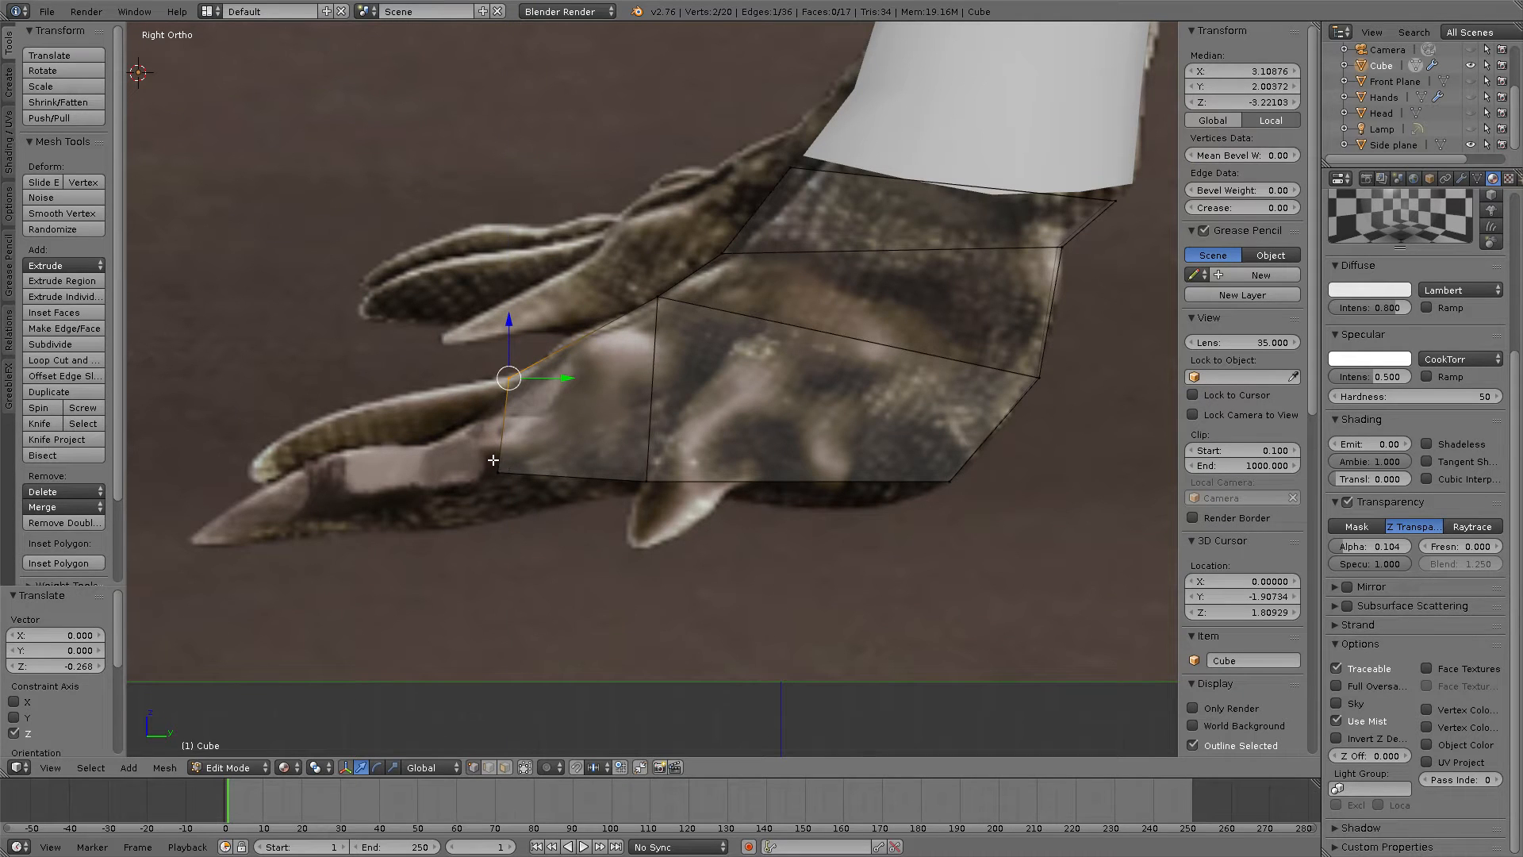
# Step: Move the extruded section's bottom front edge about 0.235 backward along Y and 0.059 down along Z
pyautogui.press('a')
pyautogui.press('b')
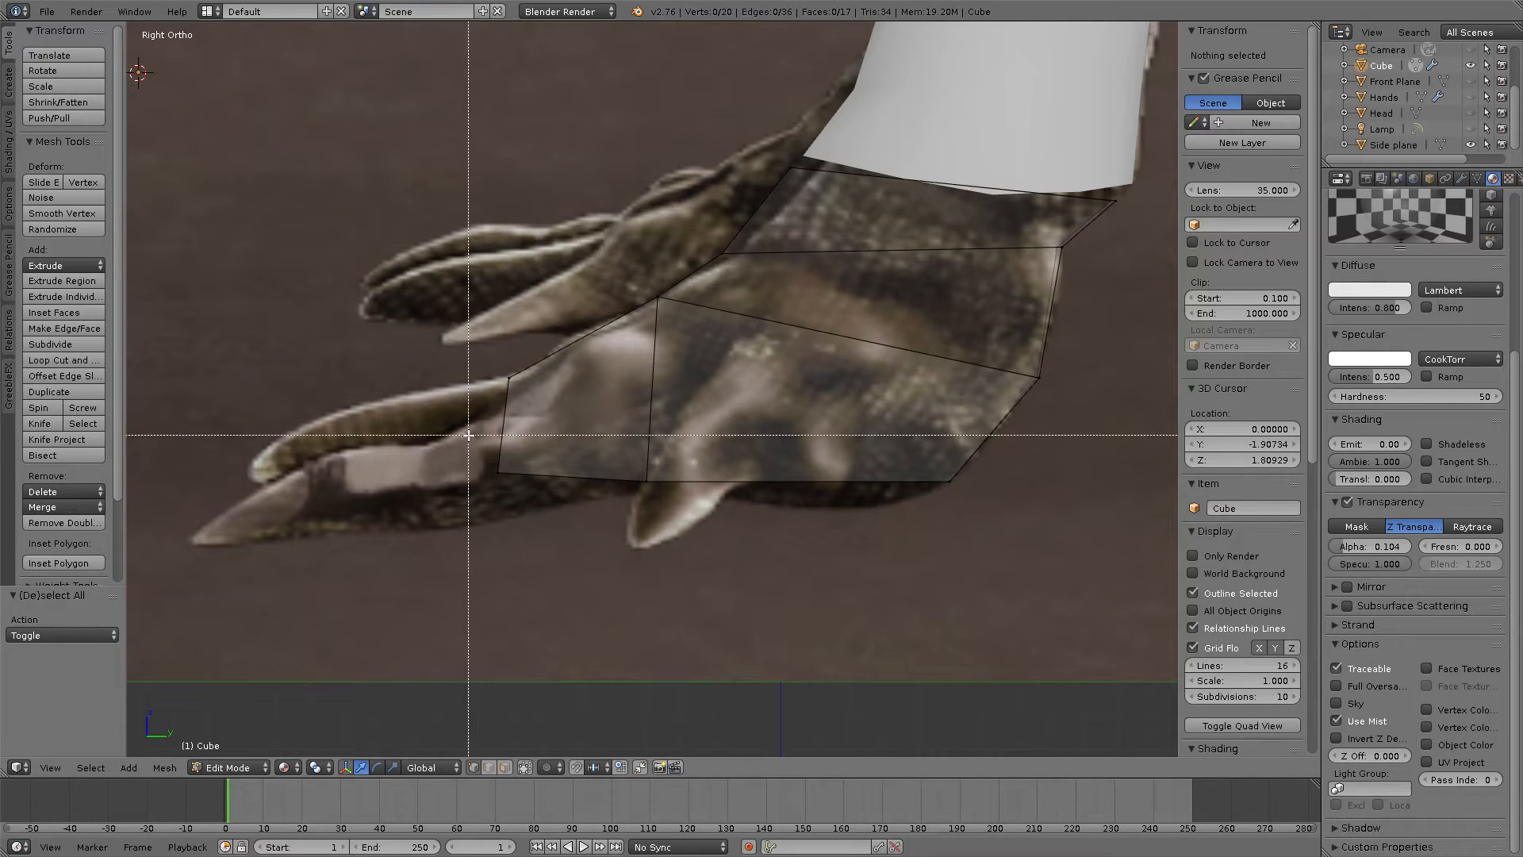
pyautogui.moveTo(480, 456); pyautogui.dragTo(520, 491)
pyautogui.press('g')
pyautogui.press('y')
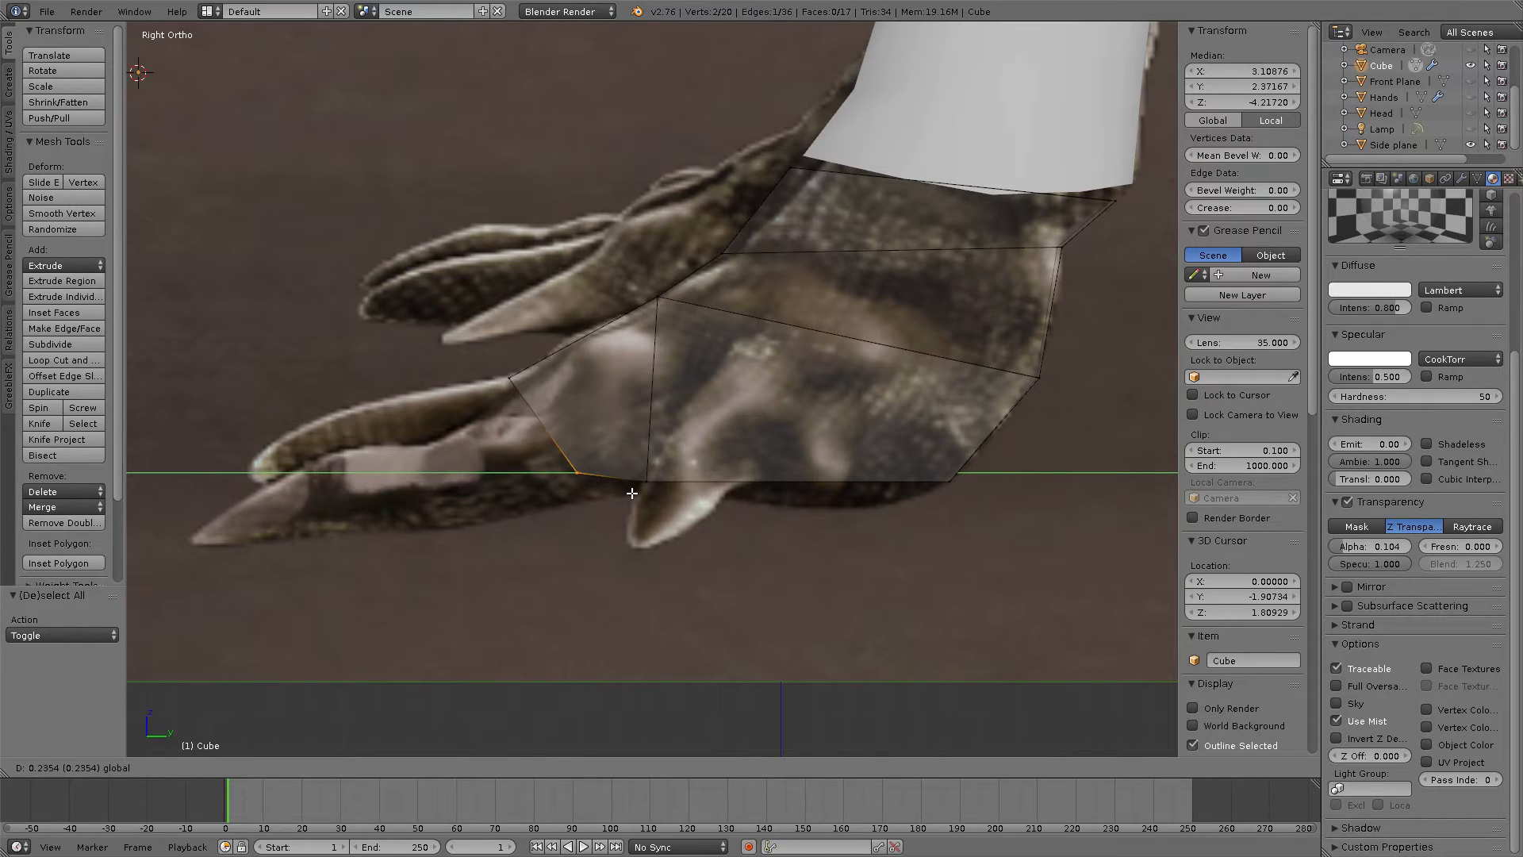
pyautogui.click(631, 482)
pyautogui.press('g')
pyautogui.press('z')
pyautogui.click(578, 435)
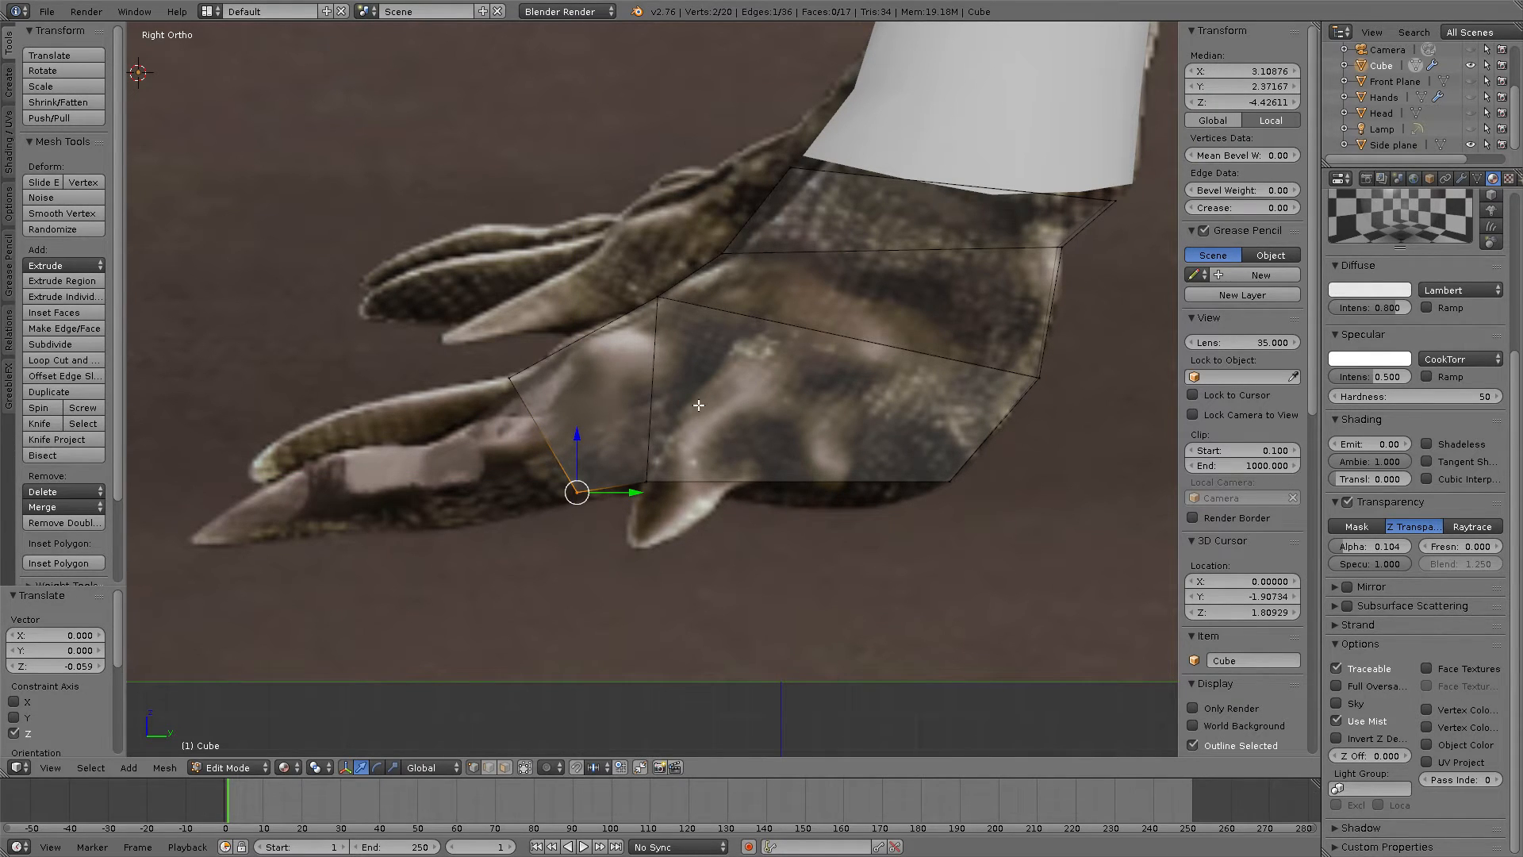
# Step: Add one loop cut midway between the foot's front and heel, bulging its sides with a smoothness of about 1.04
pyautogui.moveTo(683, 394); pyautogui.dragTo(709, 415, button='middle')
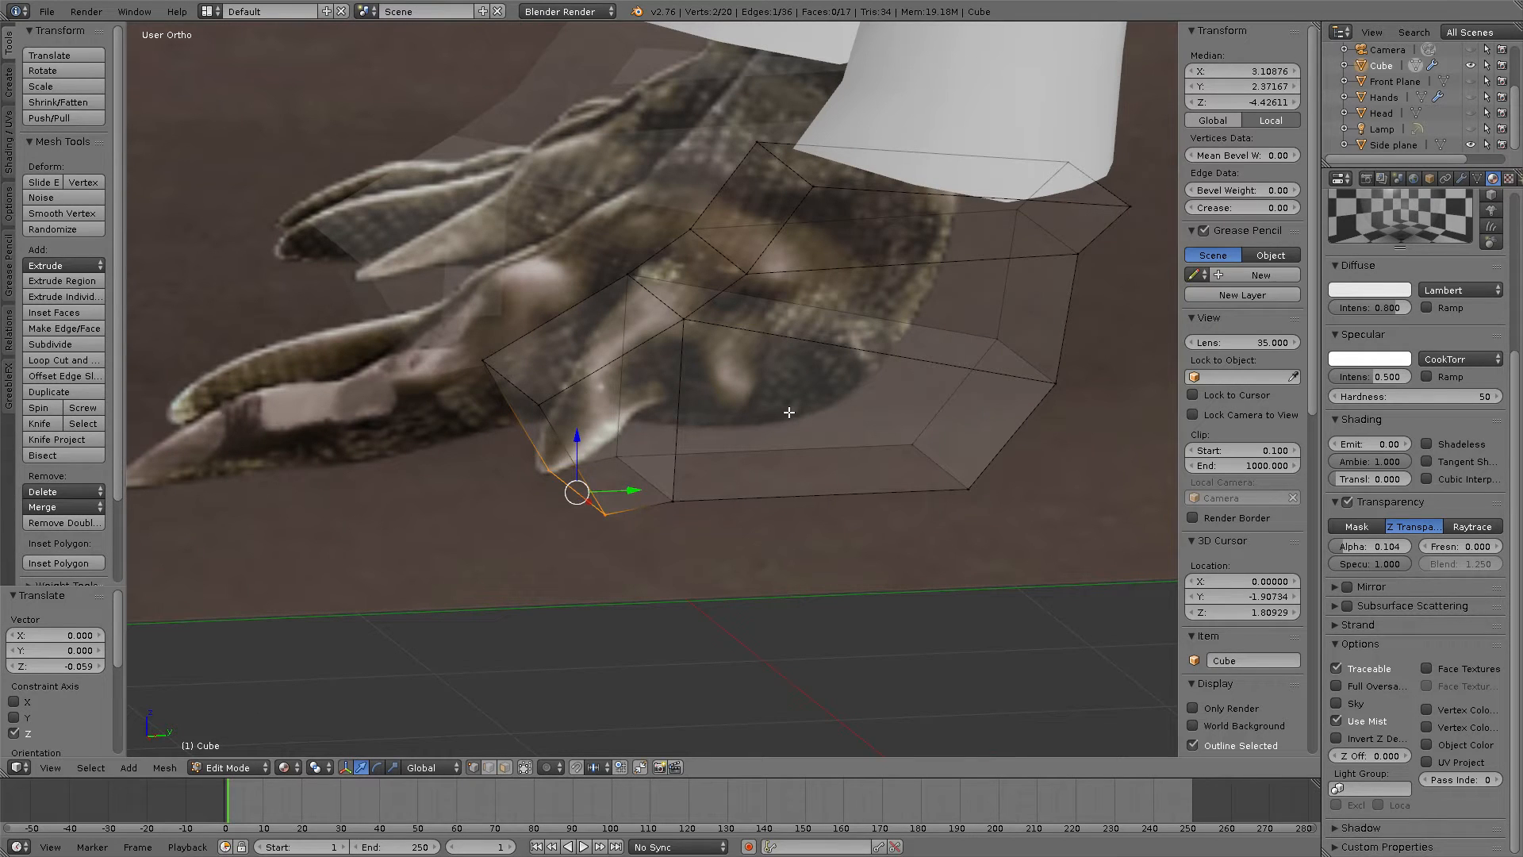
pyautogui.press('KP_3')
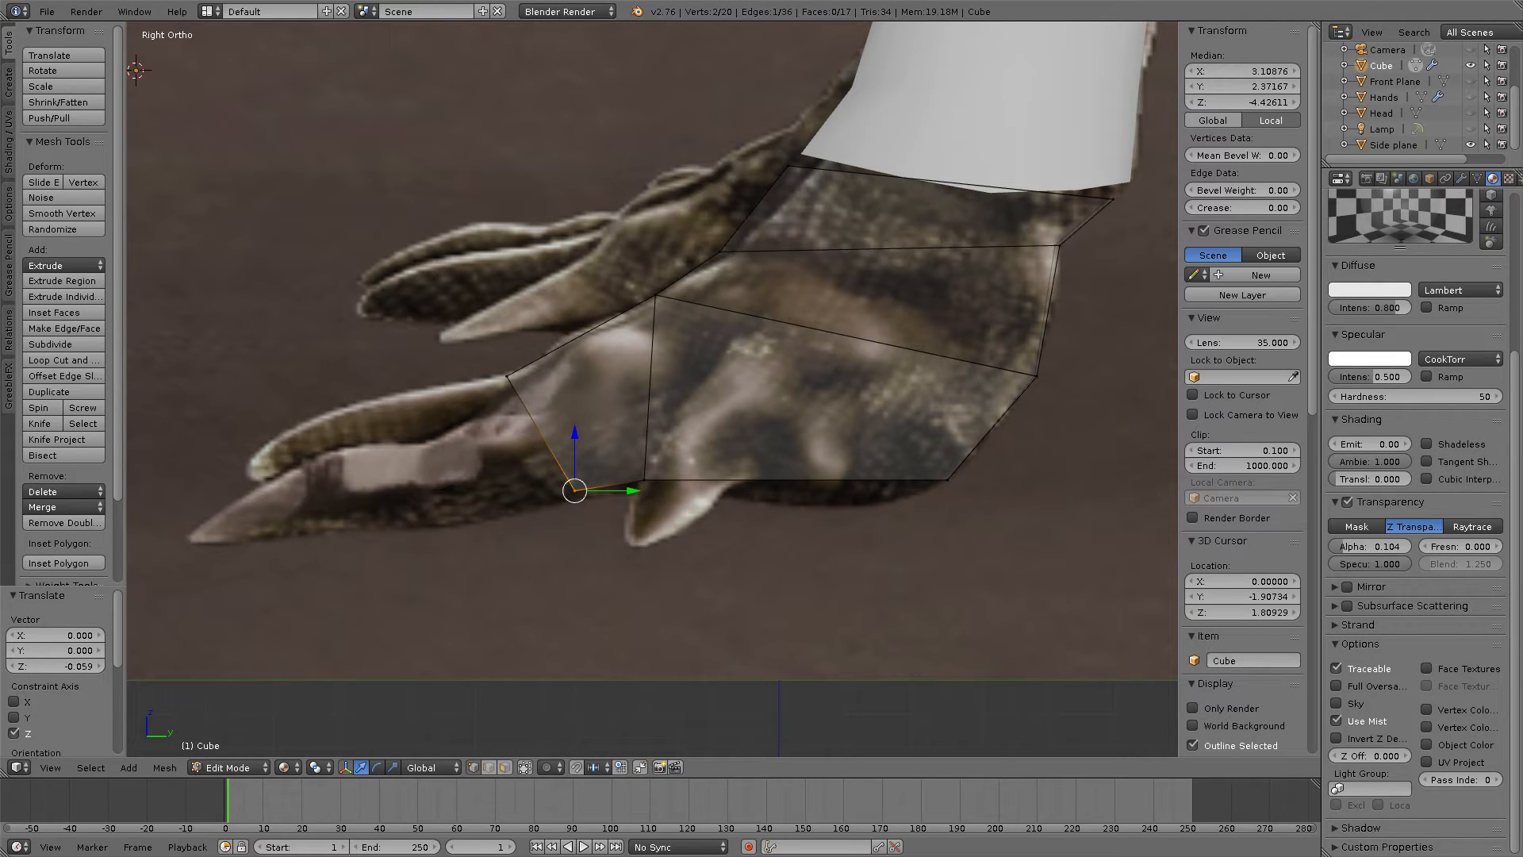
pyautogui.moveTo(843, 395); pyautogui.dragTo(949, 411, button='middle')
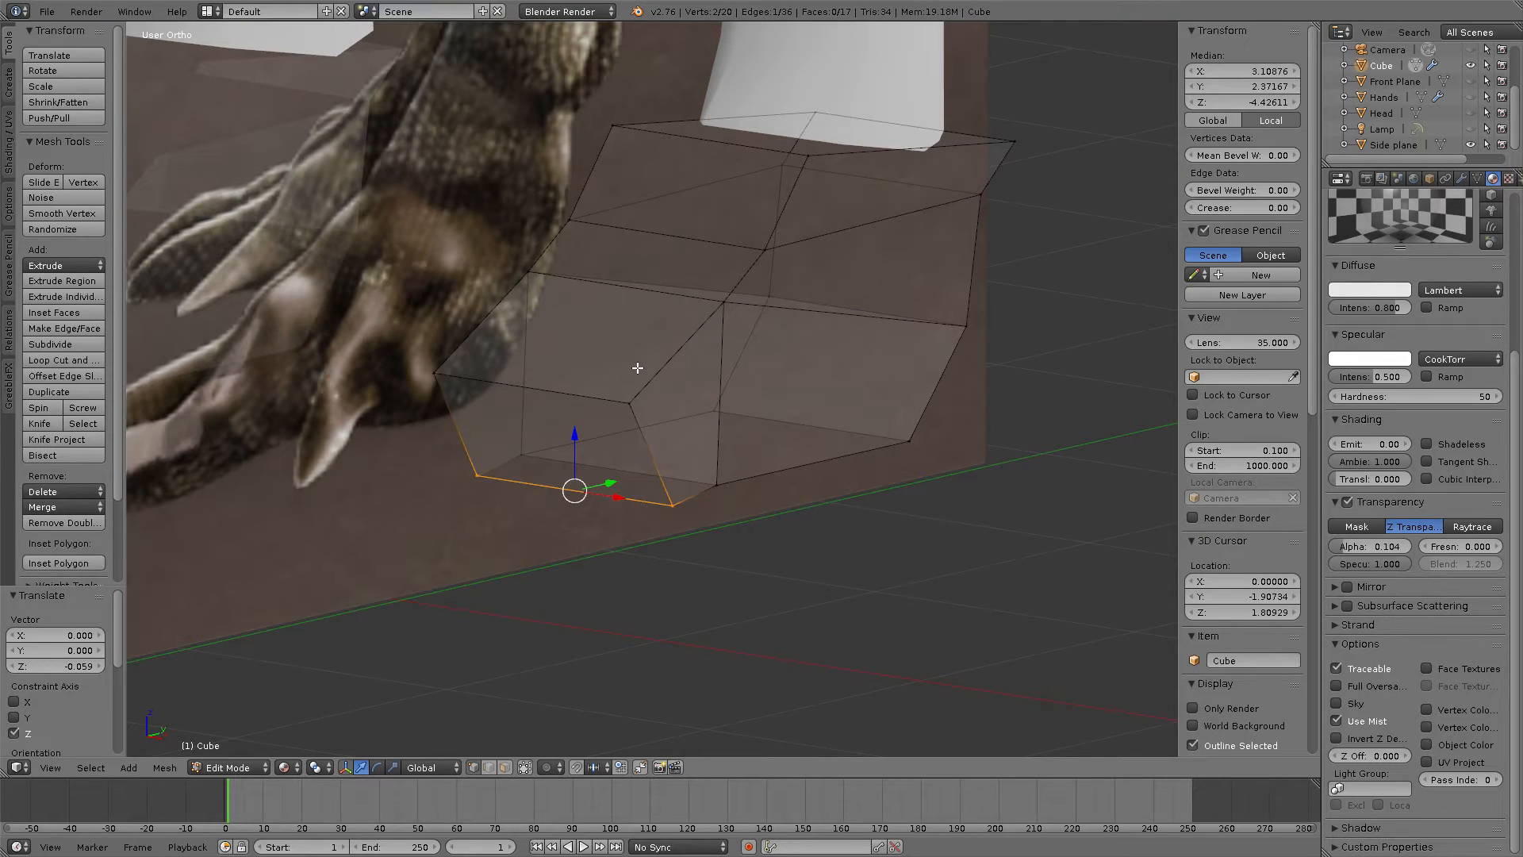
pyautogui.hotkey('ctrl', 'r')
pyautogui.click(884, 150)
pyautogui.click(883, 155)
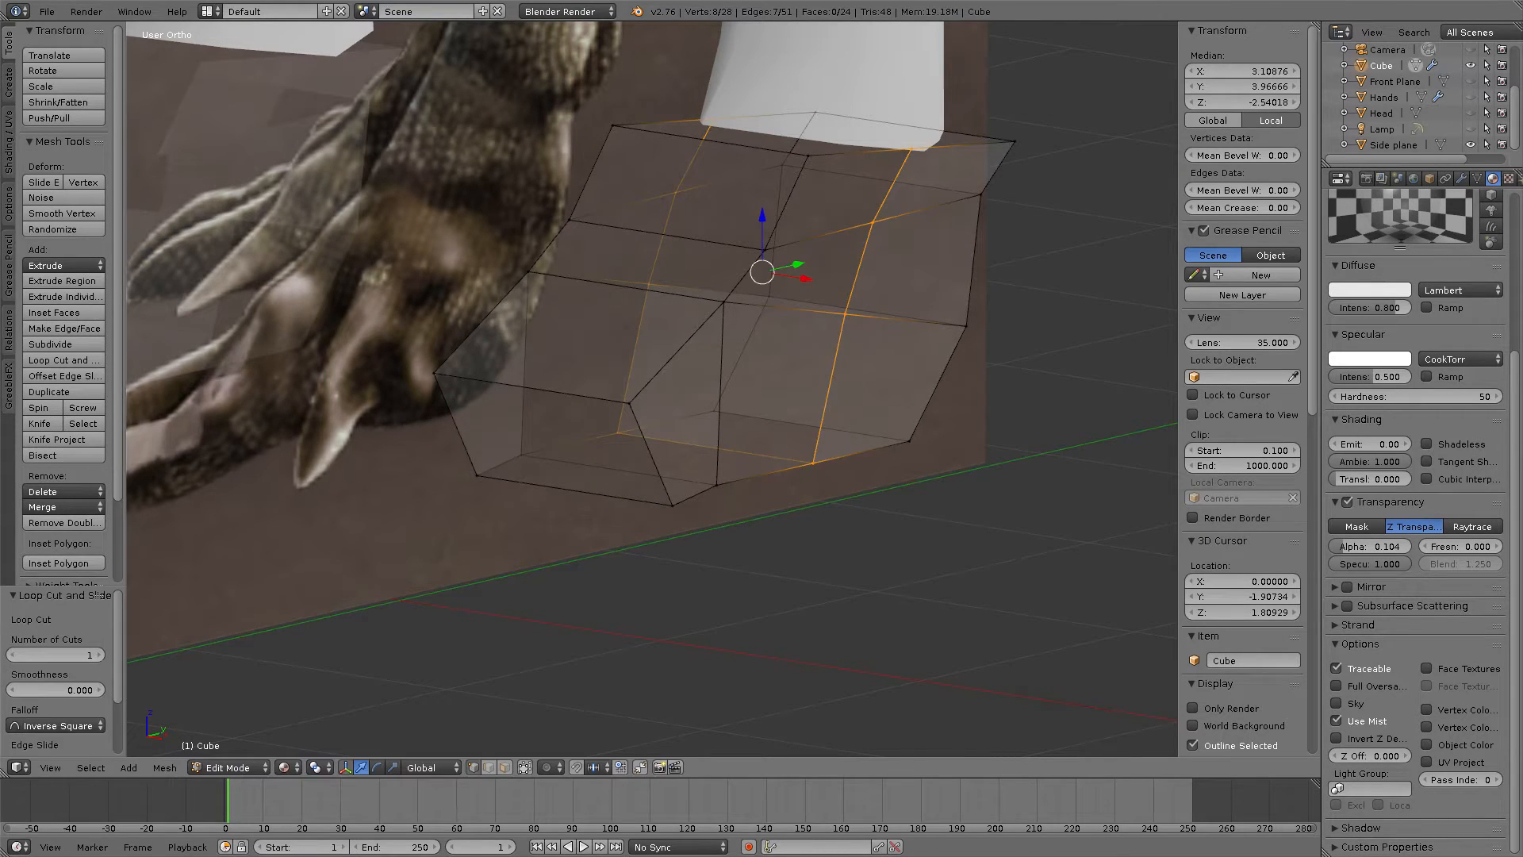
pyautogui.click(55, 689)
pyautogui.write('1.04')
pyautogui.press('Return')
pyautogui.moveTo(55, 690); pyautogui.dragTo(60, 690)
# Step: Pull the new loop's side vertices outward along X just below the top, moving the inner one by about 0.061
pyautogui.moveTo(619, 391); pyautogui.dragTo(667, 407, button='middle')
pyautogui.moveTo(993, 219); pyautogui.dragTo(1022, 217)
pyautogui.moveTo(754, 233); pyautogui.dragTo(720, 239, button='middle')
pyautogui.rightClick(597, 227)
pyautogui.press('g')
pyautogui.press('x')
pyautogui.click(608, 224)
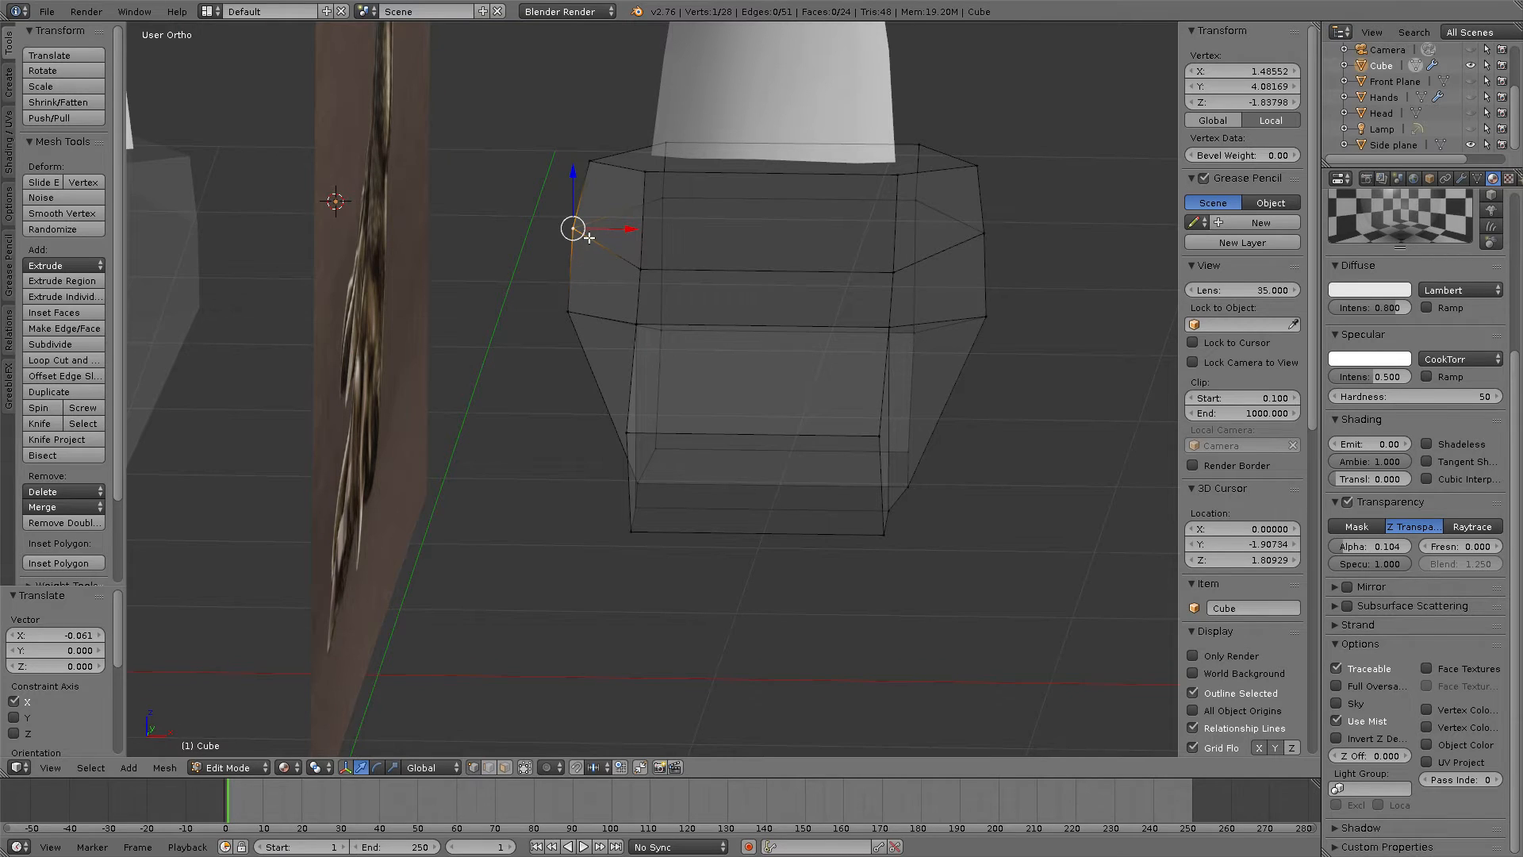
# Step: Move the loop's three inner-side vertices toward the foot's centre along X, the top one by about 0.071 and the lower one by about 0.085
pyautogui.press('g')
pyautogui.press('x')
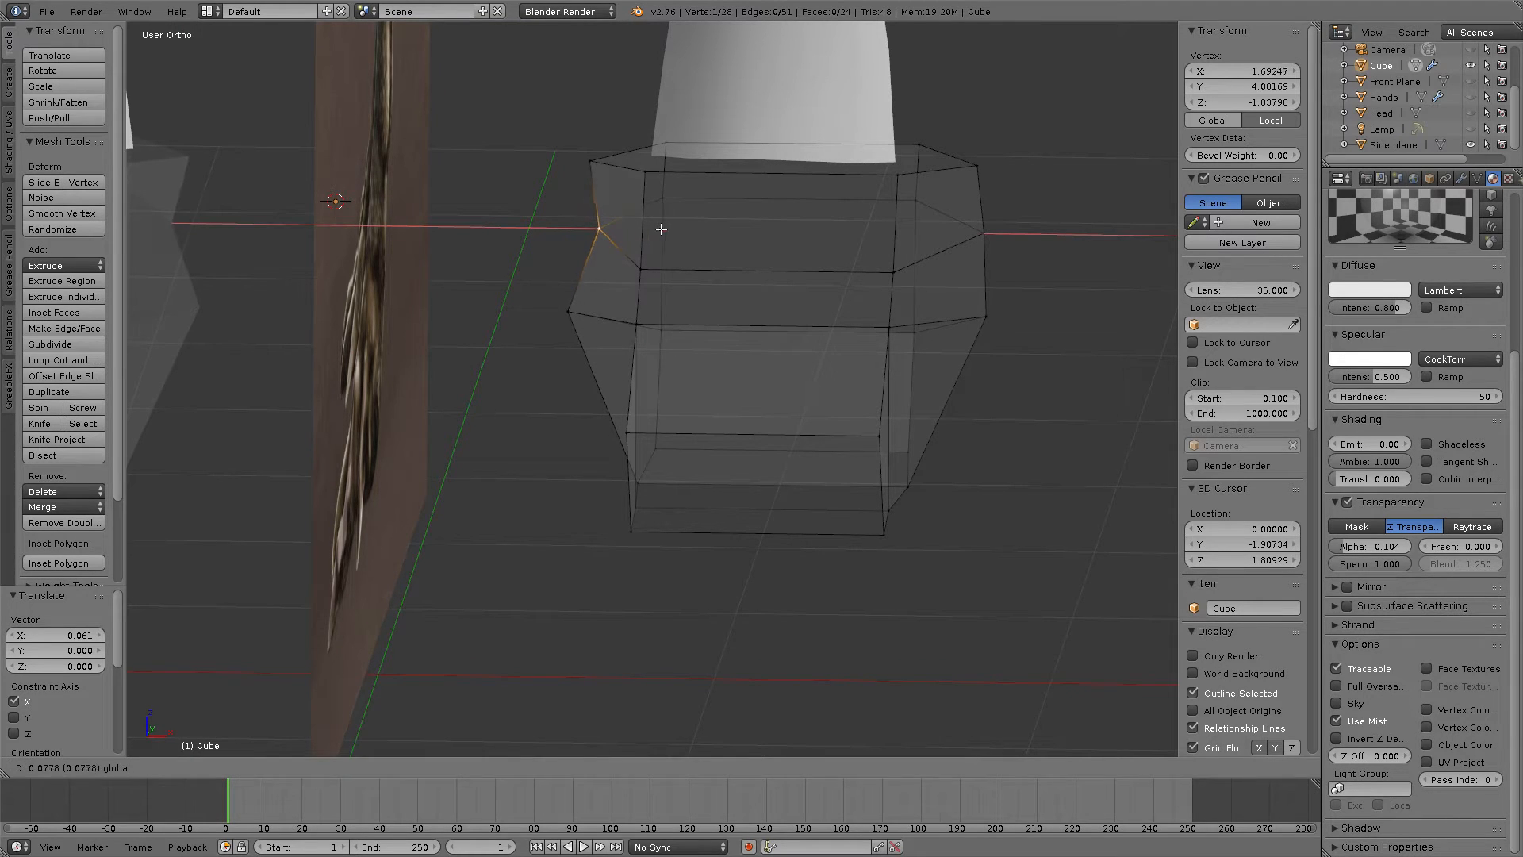
pyautogui.click(604, 163)
pyautogui.rightClick(579, 162)
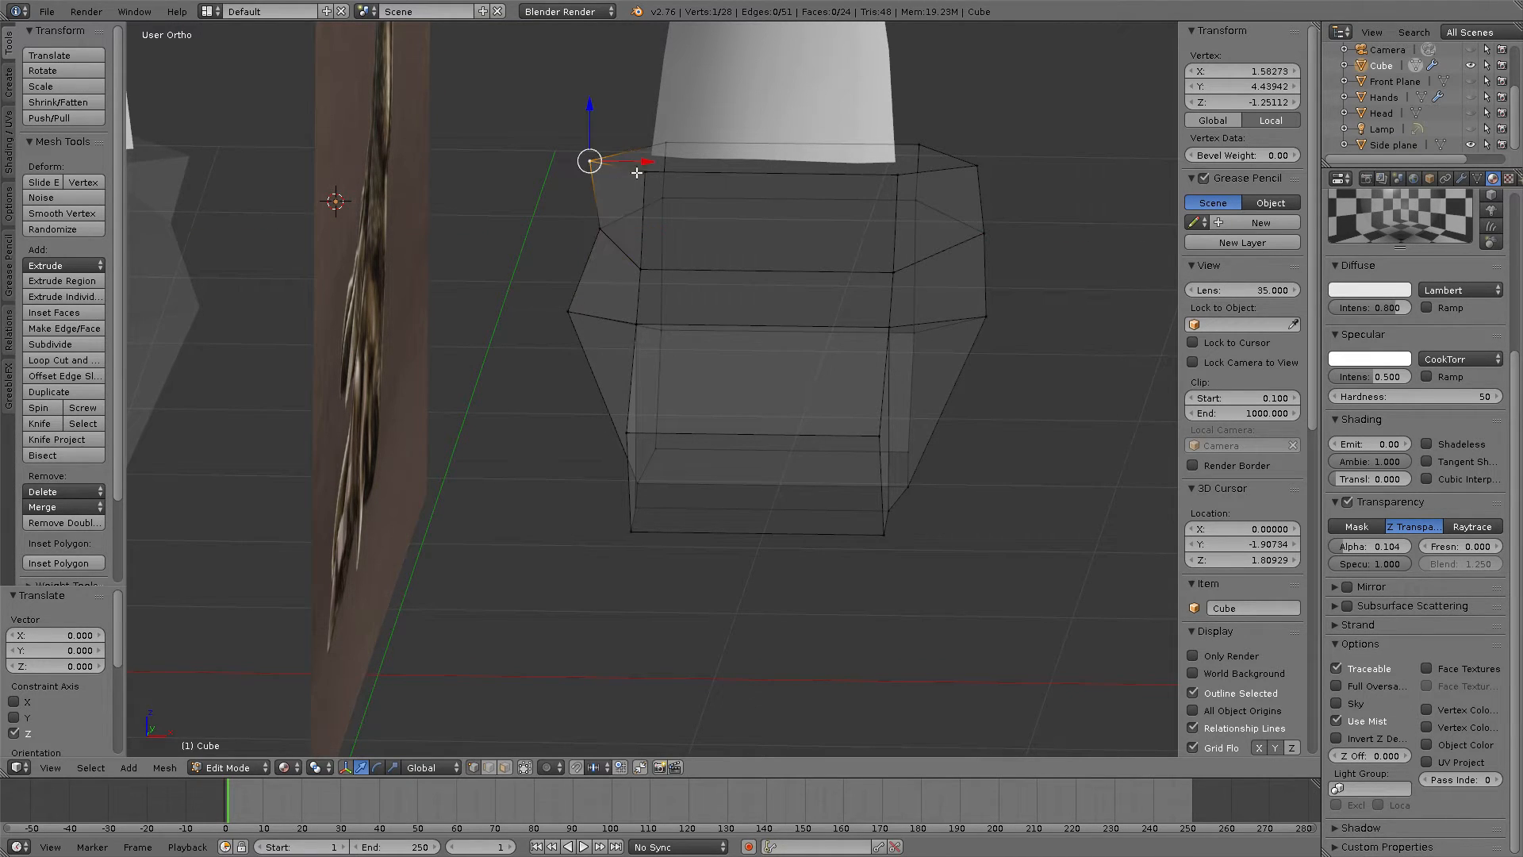
pyautogui.press('g')
pyautogui.press('x')
pyautogui.click(635, 167)
pyautogui.rightClick(576, 320)
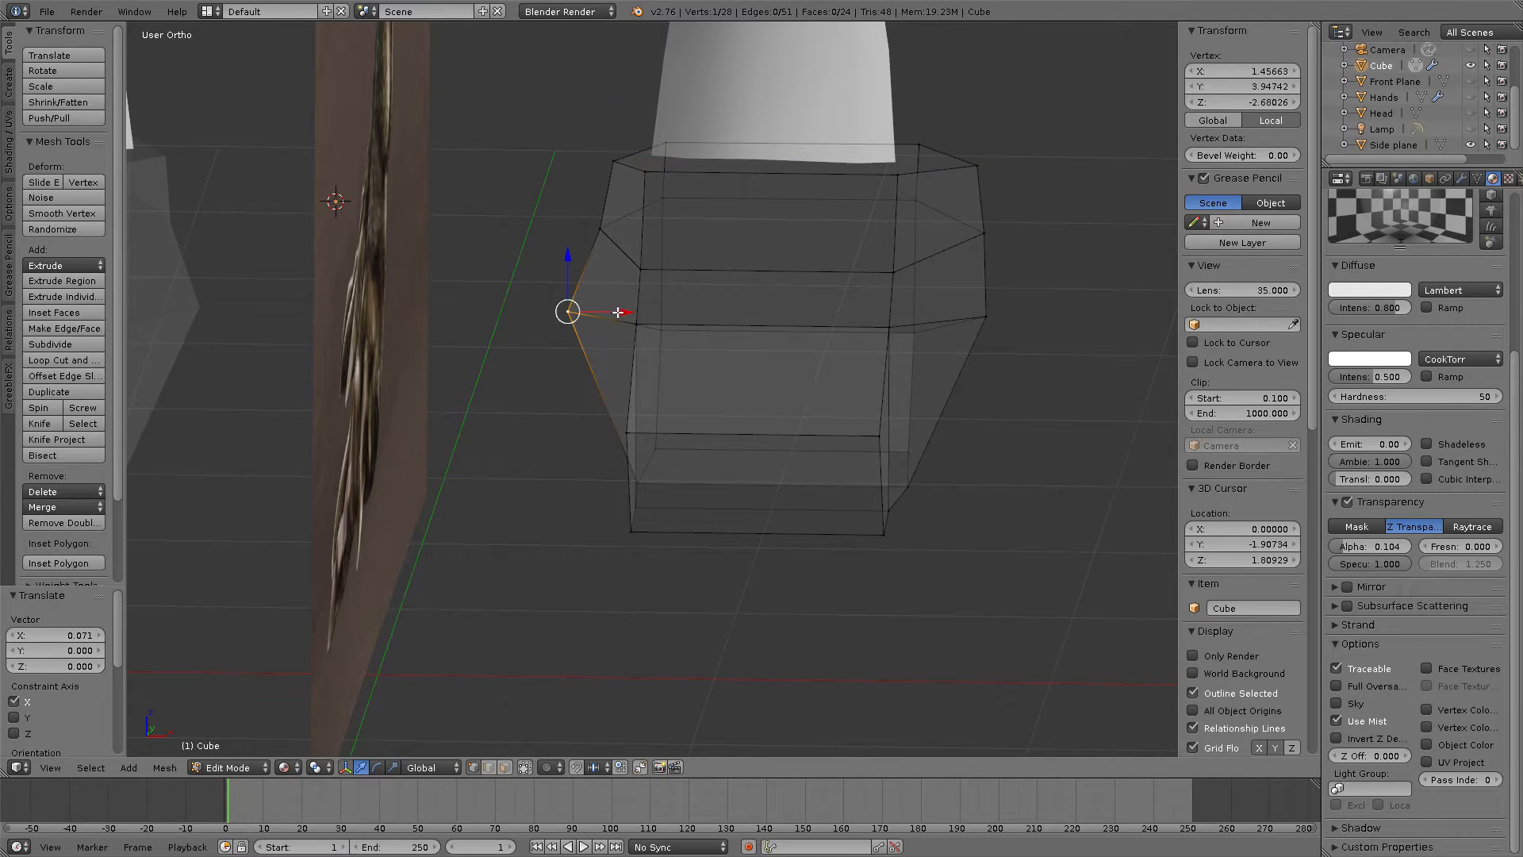
pyautogui.press('g')
pyautogui.press('x')
pyautogui.click(669, 313)
# Step: Move the loop's lower and middle outer-side vertices inward along X by about 0.08 each
pyautogui.rightClick(988, 318)
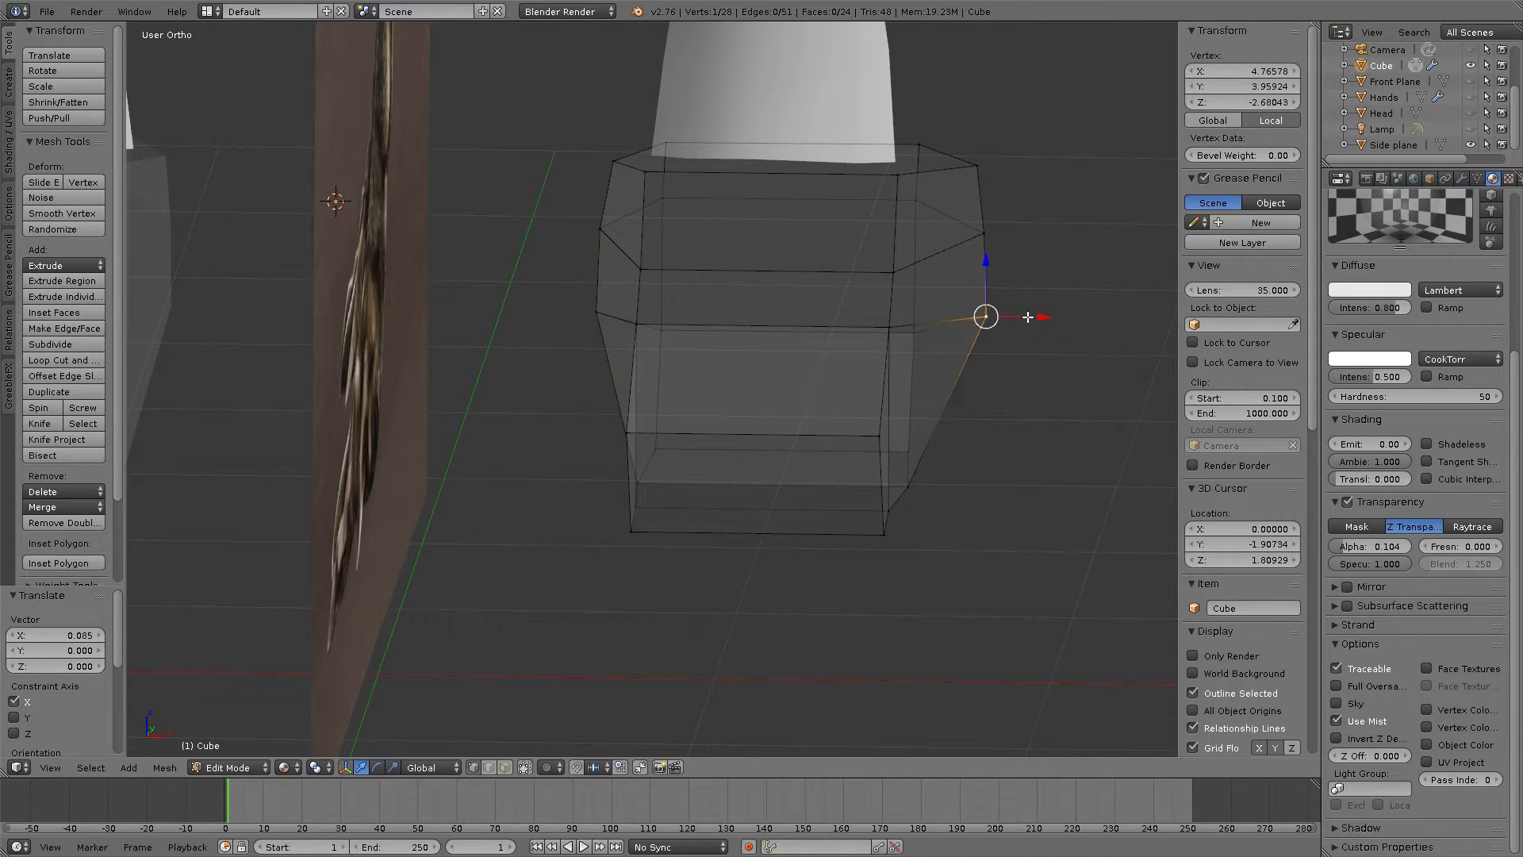
pyautogui.press('g')
pyautogui.press('x')
pyautogui.click(995, 320)
pyautogui.rightClick(985, 233)
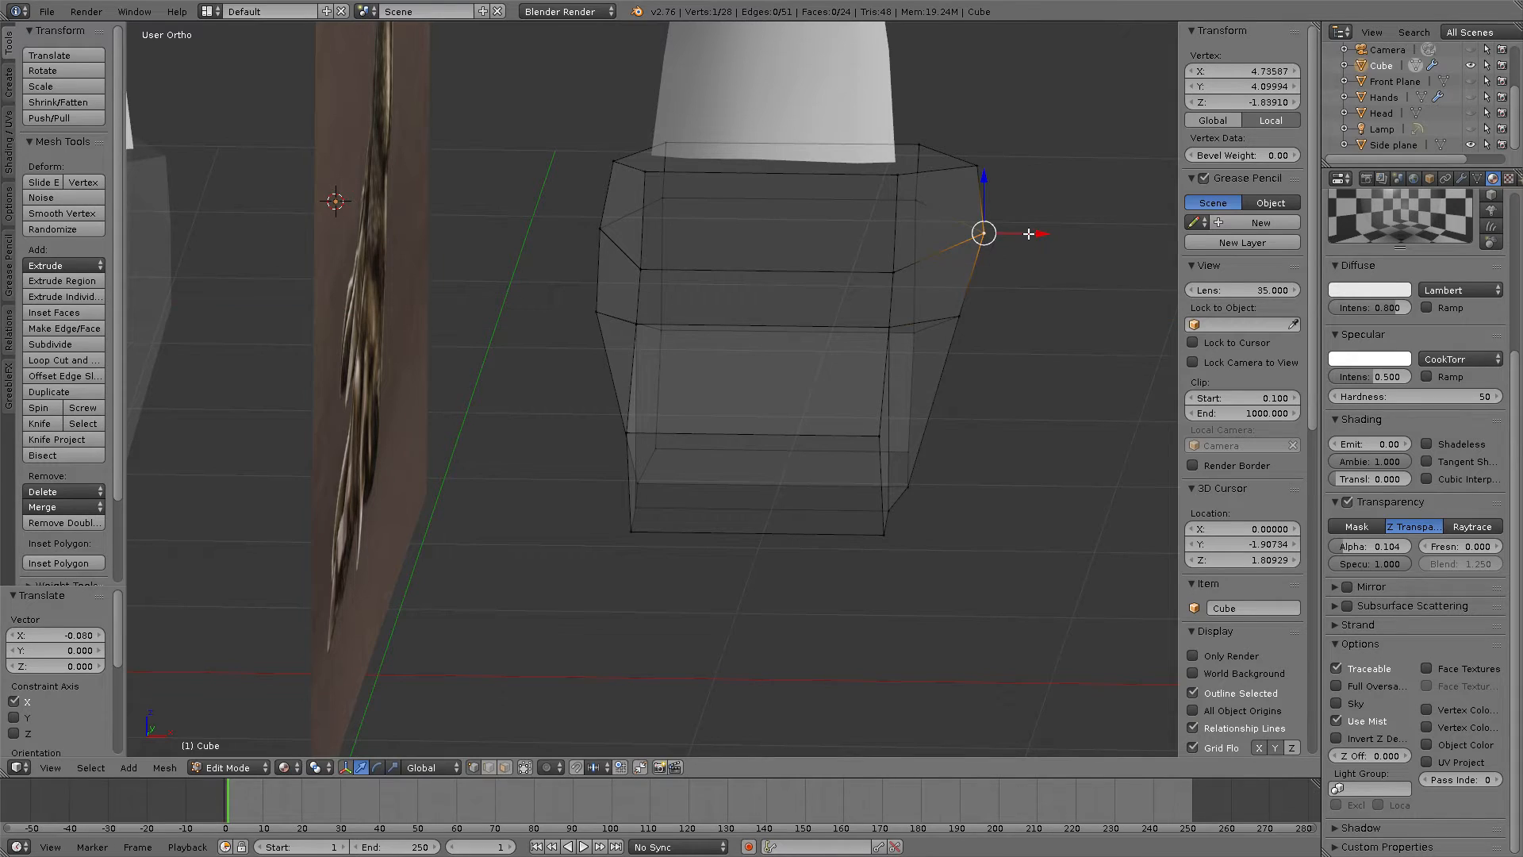
pyautogui.press('g')
pyautogui.press('x')
pyautogui.click(1001, 235)
# Step: Move the loop's top outer vertex inward by about 0.099 along X only
pyautogui.rightClick(978, 165)
pyautogui.press('g')
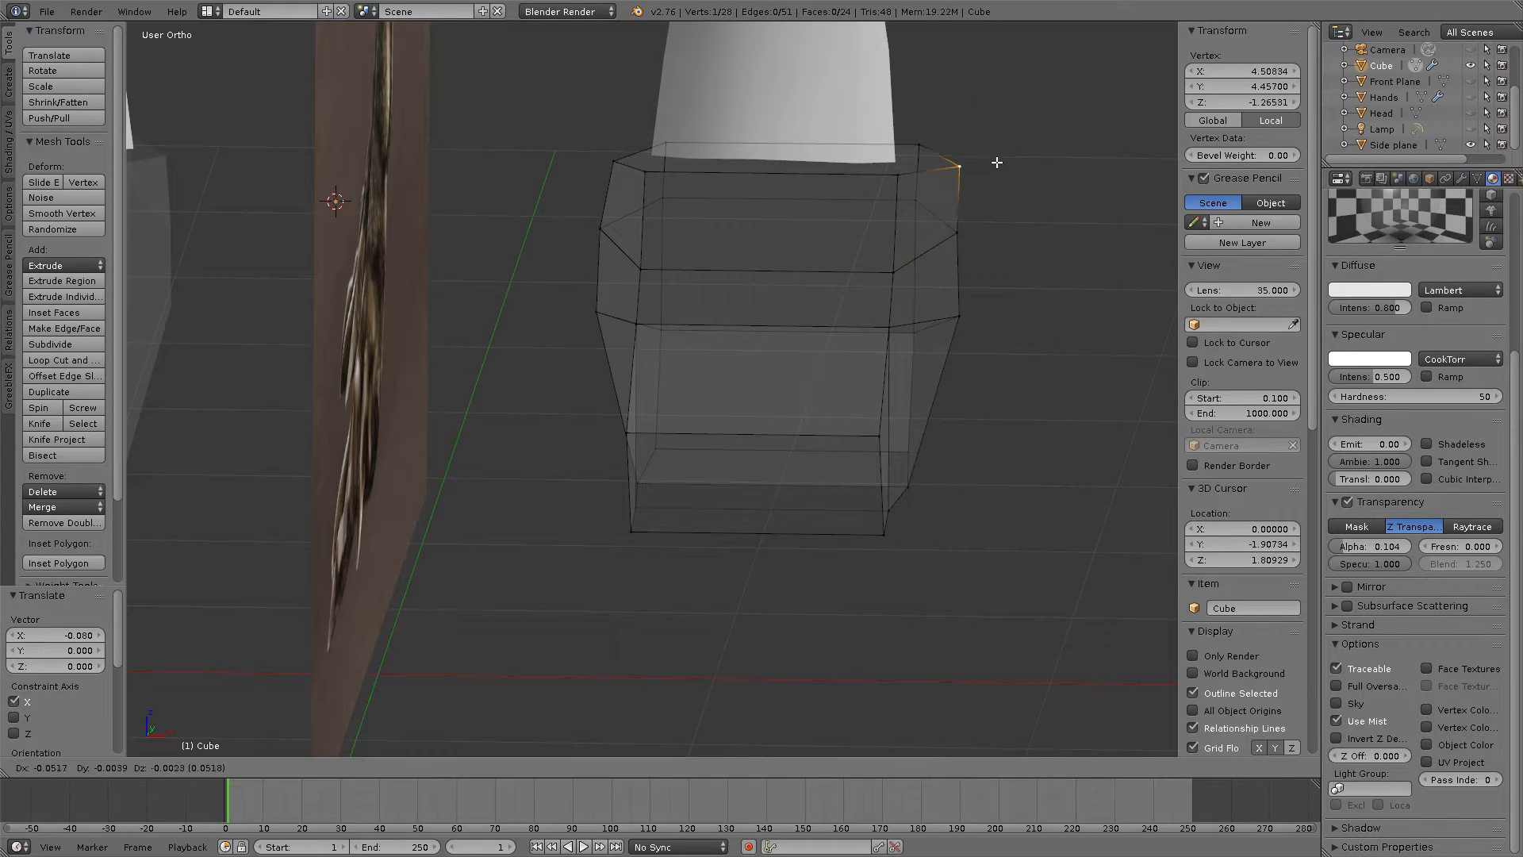
pyautogui.rightClick(985, 166)
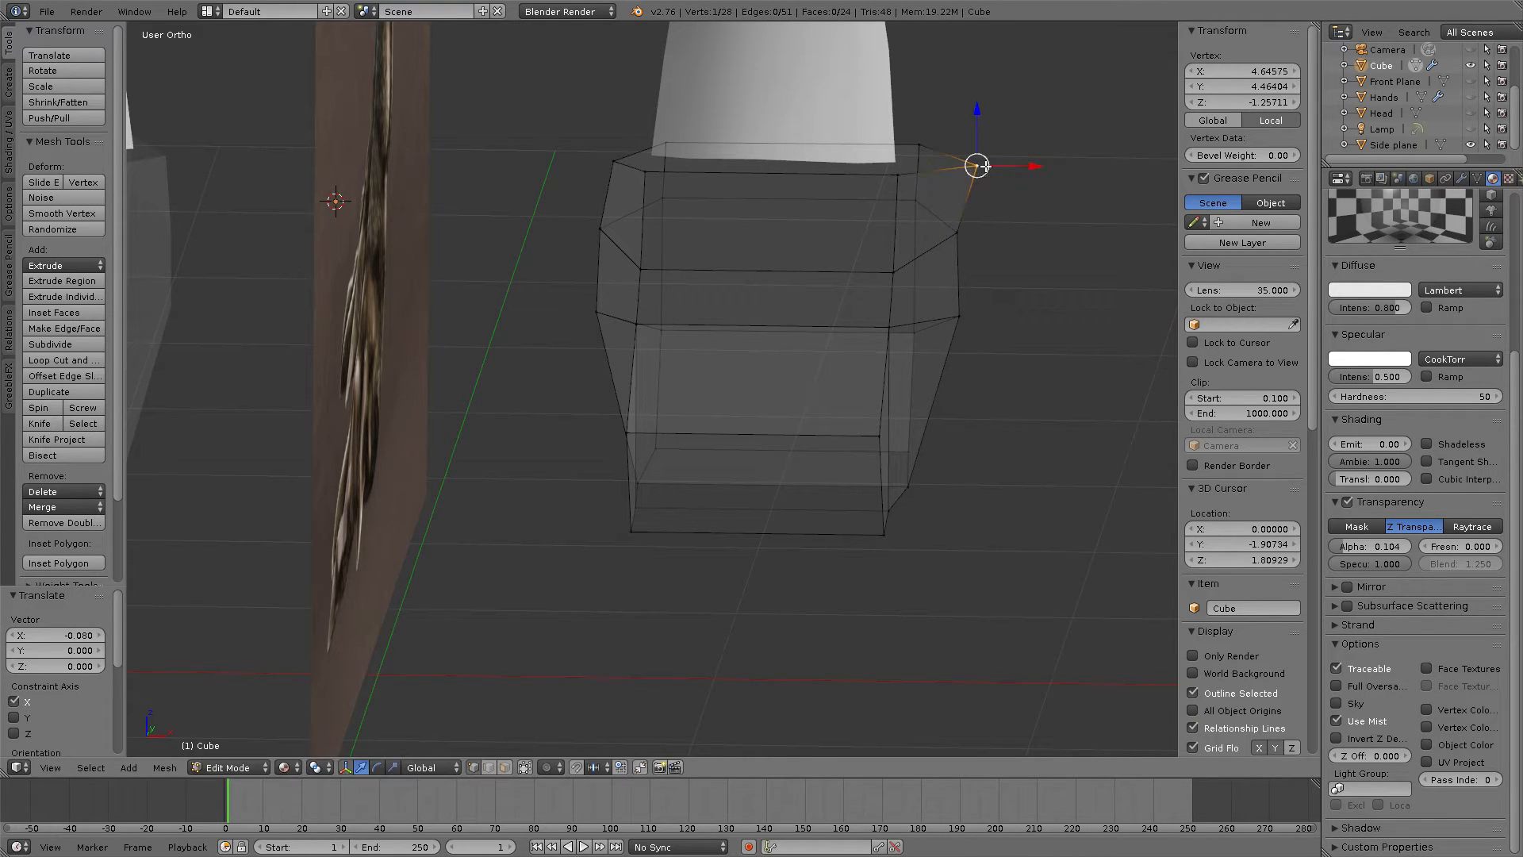
pyautogui.press('g')
pyautogui.press('x')
pyautogui.click(982, 166)
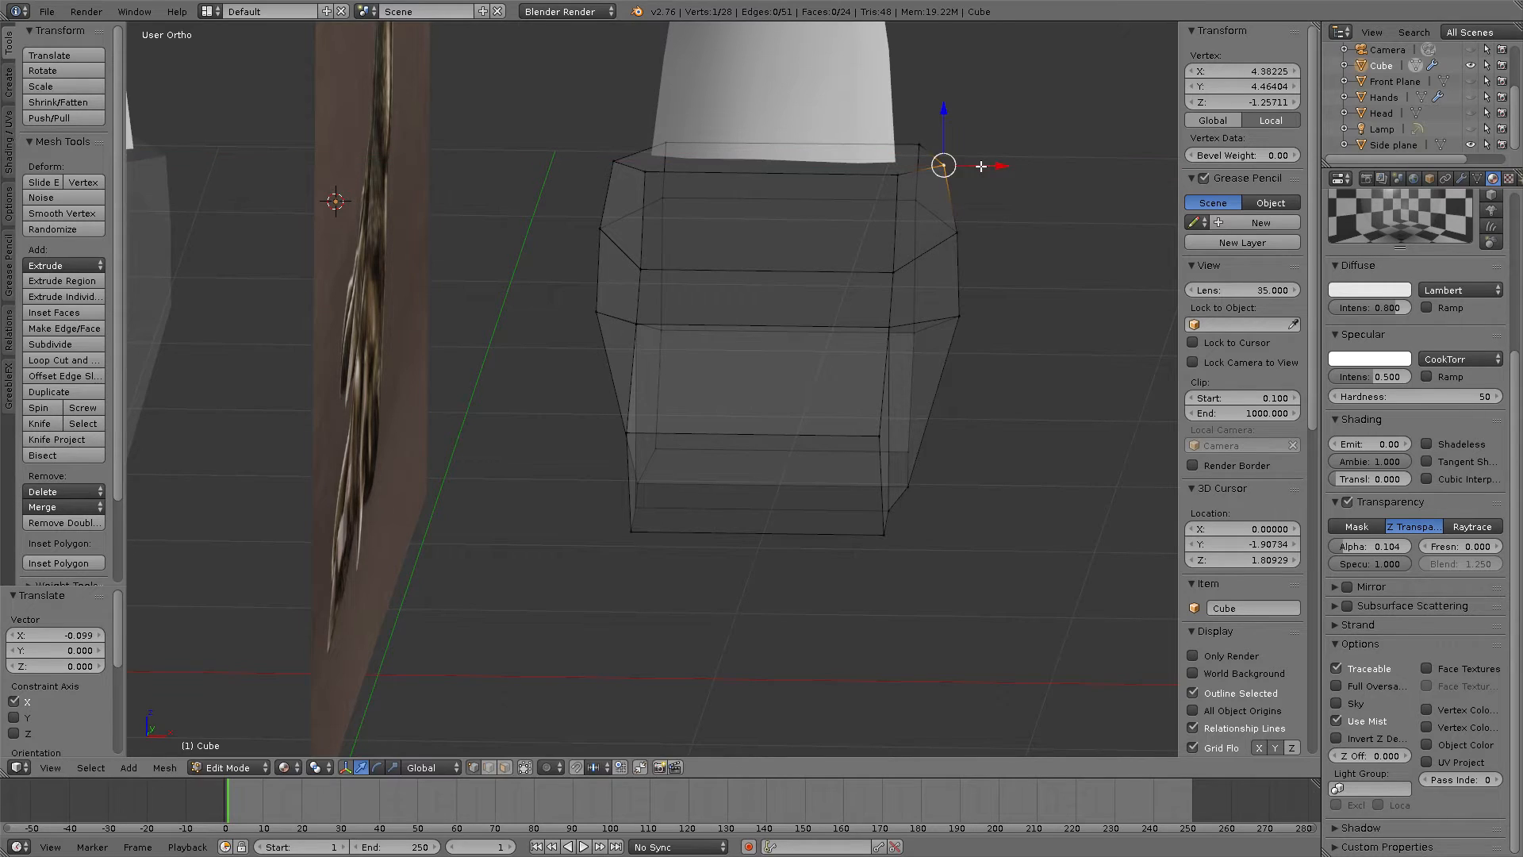
# Step: Pull the outer side in further along X, the middle vertex by about 0.038 and the lower one by about 0.064
pyautogui.rightClick(955, 238)
pyautogui.press('g')
pyautogui.press('x')
pyautogui.click(989, 238)
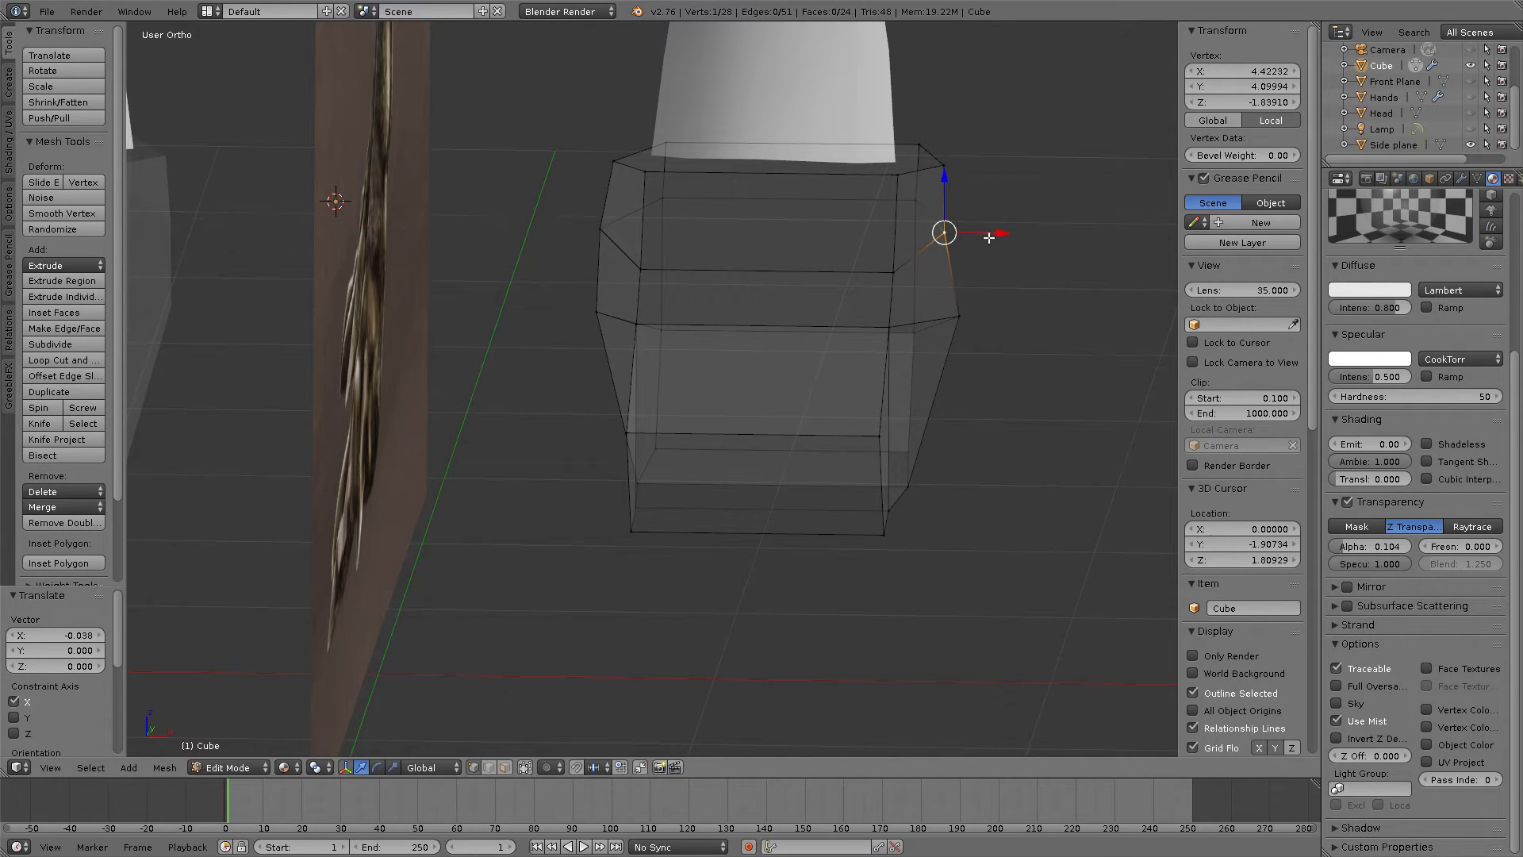
pyautogui.rightClick(957, 321)
pyautogui.press('g')
pyautogui.press('x')
pyautogui.click(984, 320)
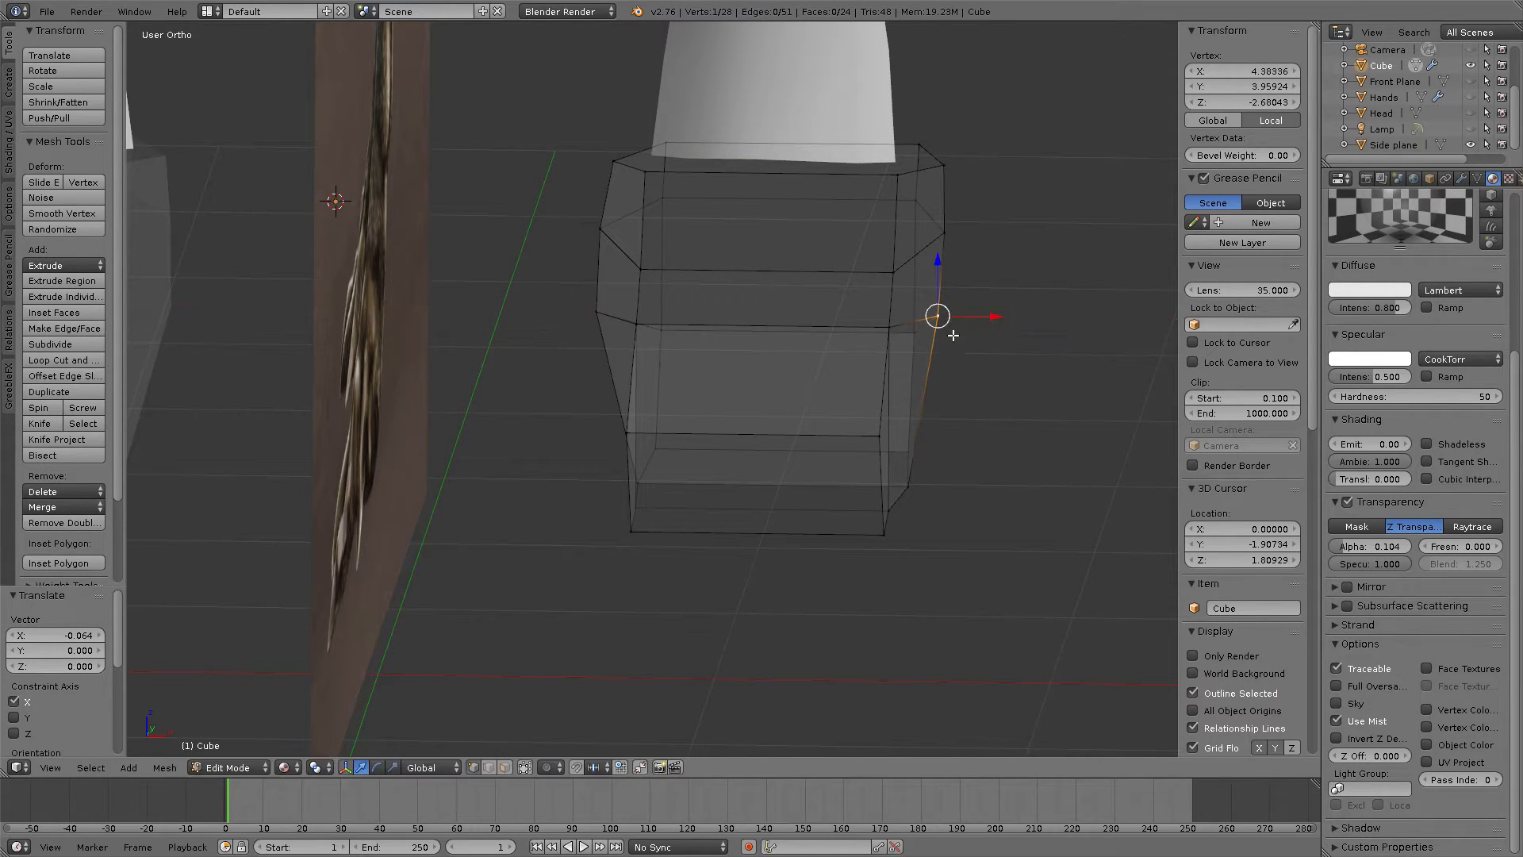
# Step: Pull the inner side in further along X, the lower vertex by about 0.049 and the middle one by about 0.047
pyautogui.rightClick(597, 309)
pyautogui.press('g')
pyautogui.press('x')
pyautogui.click(613, 309)
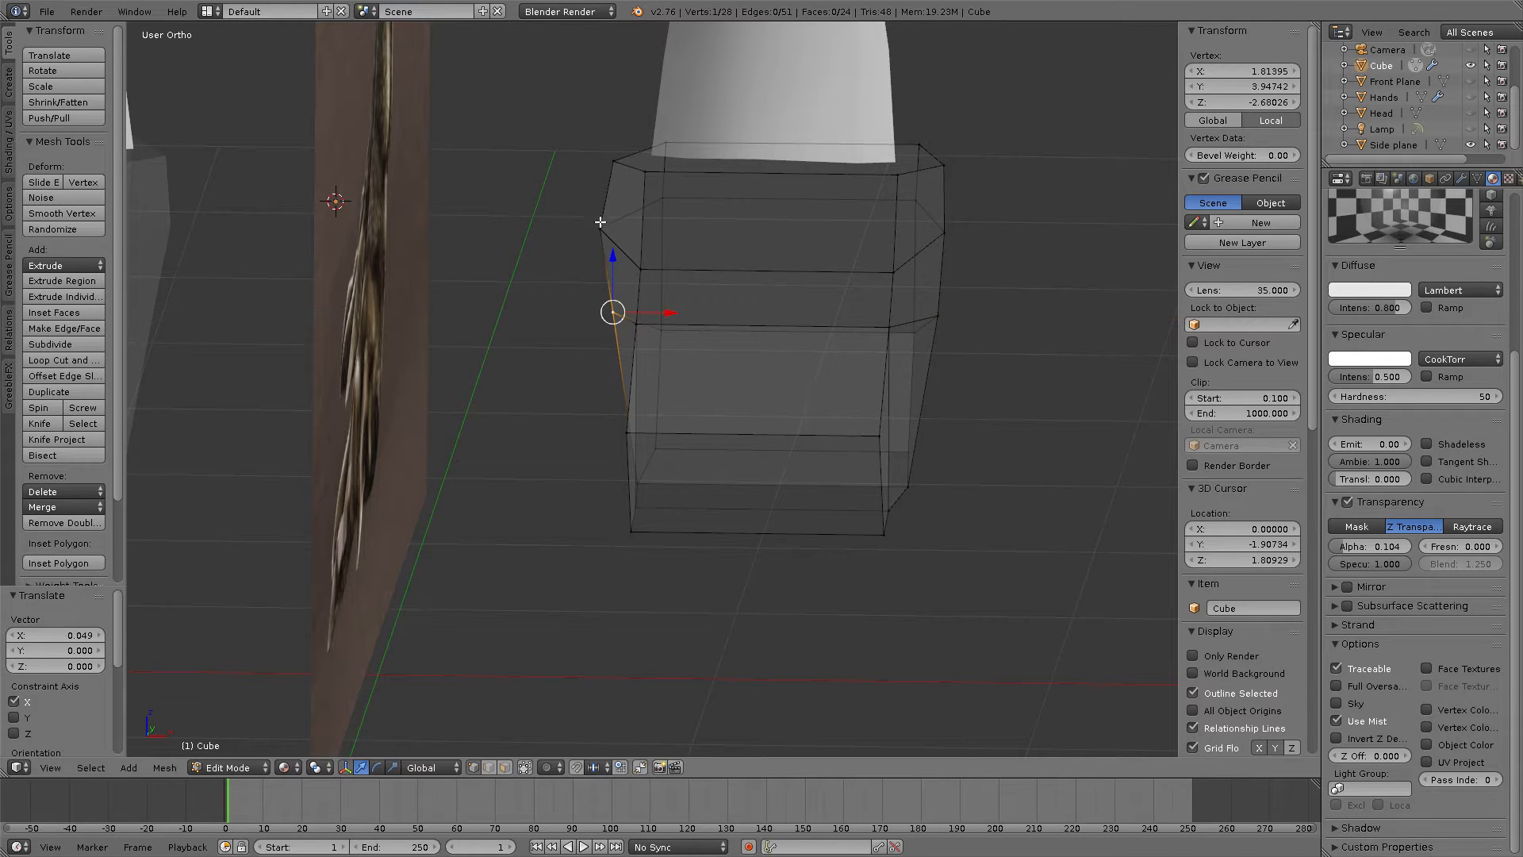
pyautogui.rightClick(599, 229)
pyautogui.press('g')
pyautogui.press('x')
pyautogui.click(657, 228)
# Step: Add one centred loop cut running lengthwise down the middle of the foot
pyautogui.moveTo(657, 228); pyautogui.dragTo(533, 217, button='middle')
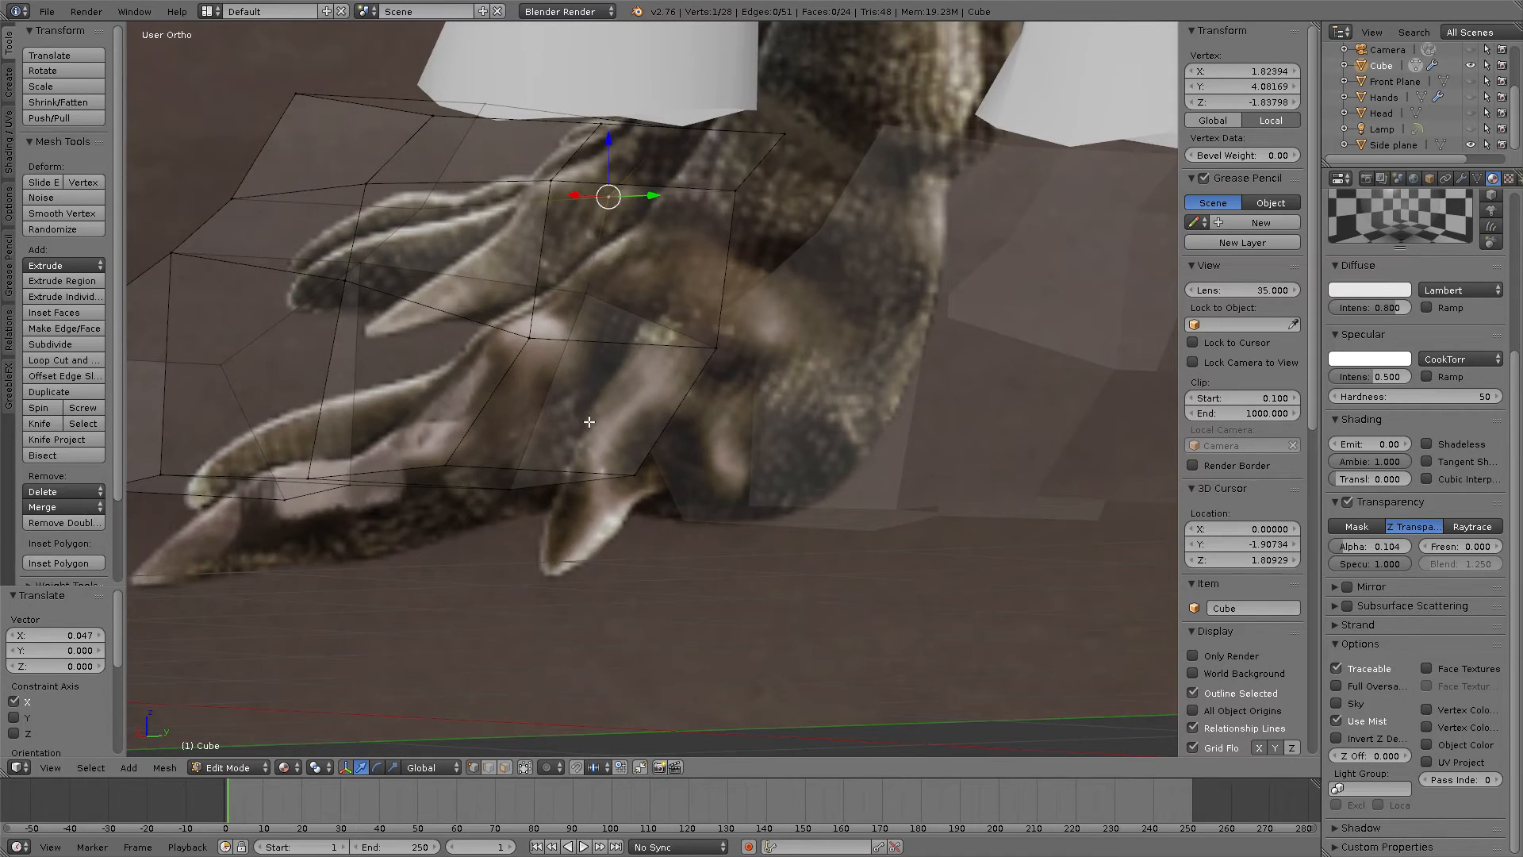
pyautogui.hotkey('ctrl', 'r')
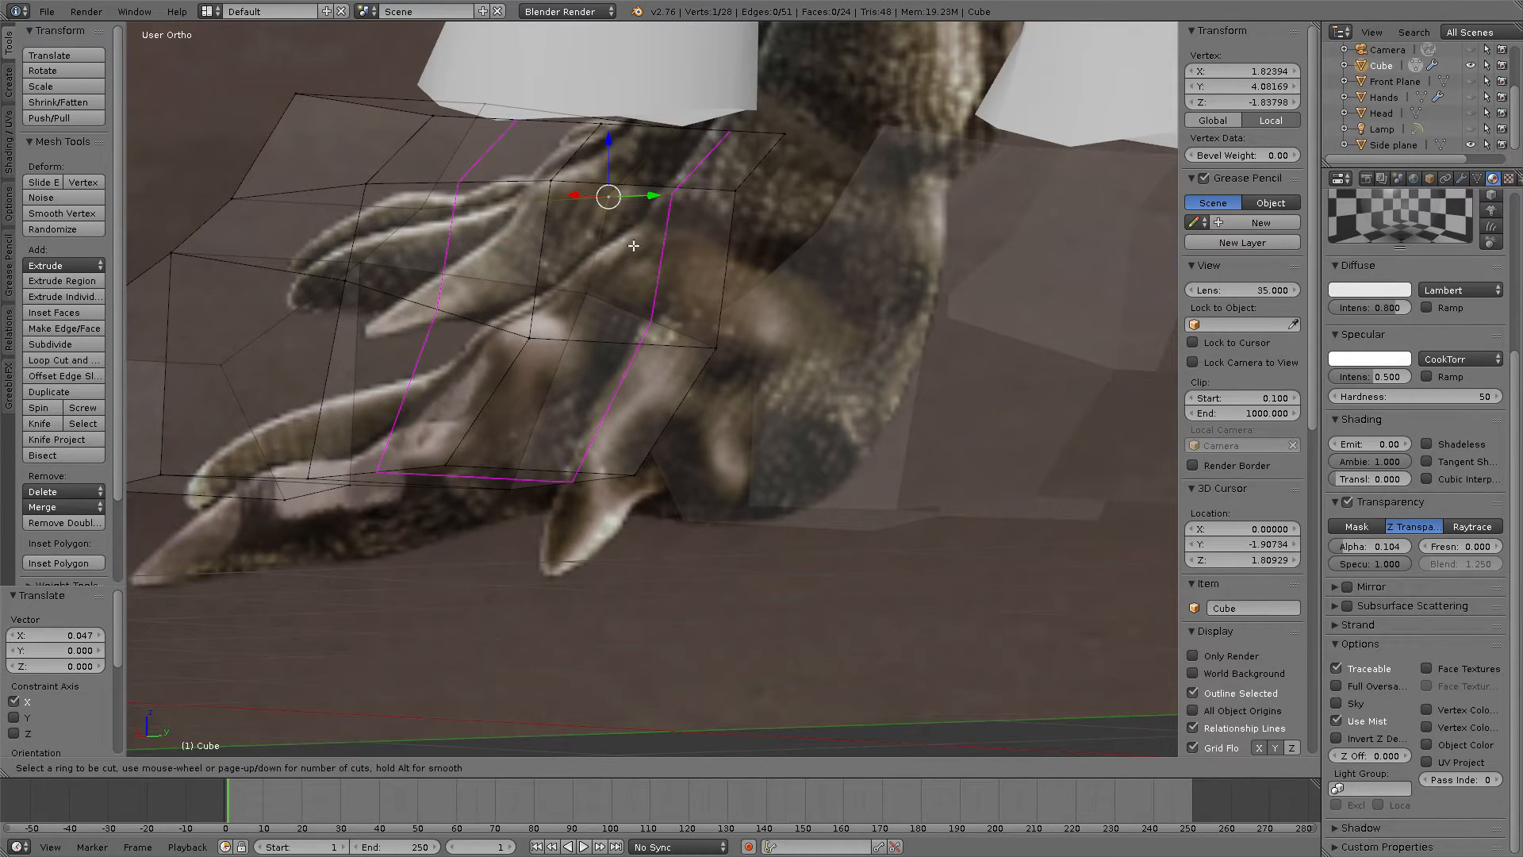
pyautogui.click(693, 127)
pyautogui.rightClick(693, 128)
# Step: Pull the new centre loop's two upper heel vertices backward along Y, the one below the top to about 5.229
pyautogui.moveTo(670, 265); pyautogui.dragTo(687, 212, button='middle')
pyautogui.rightClick(688, 211)
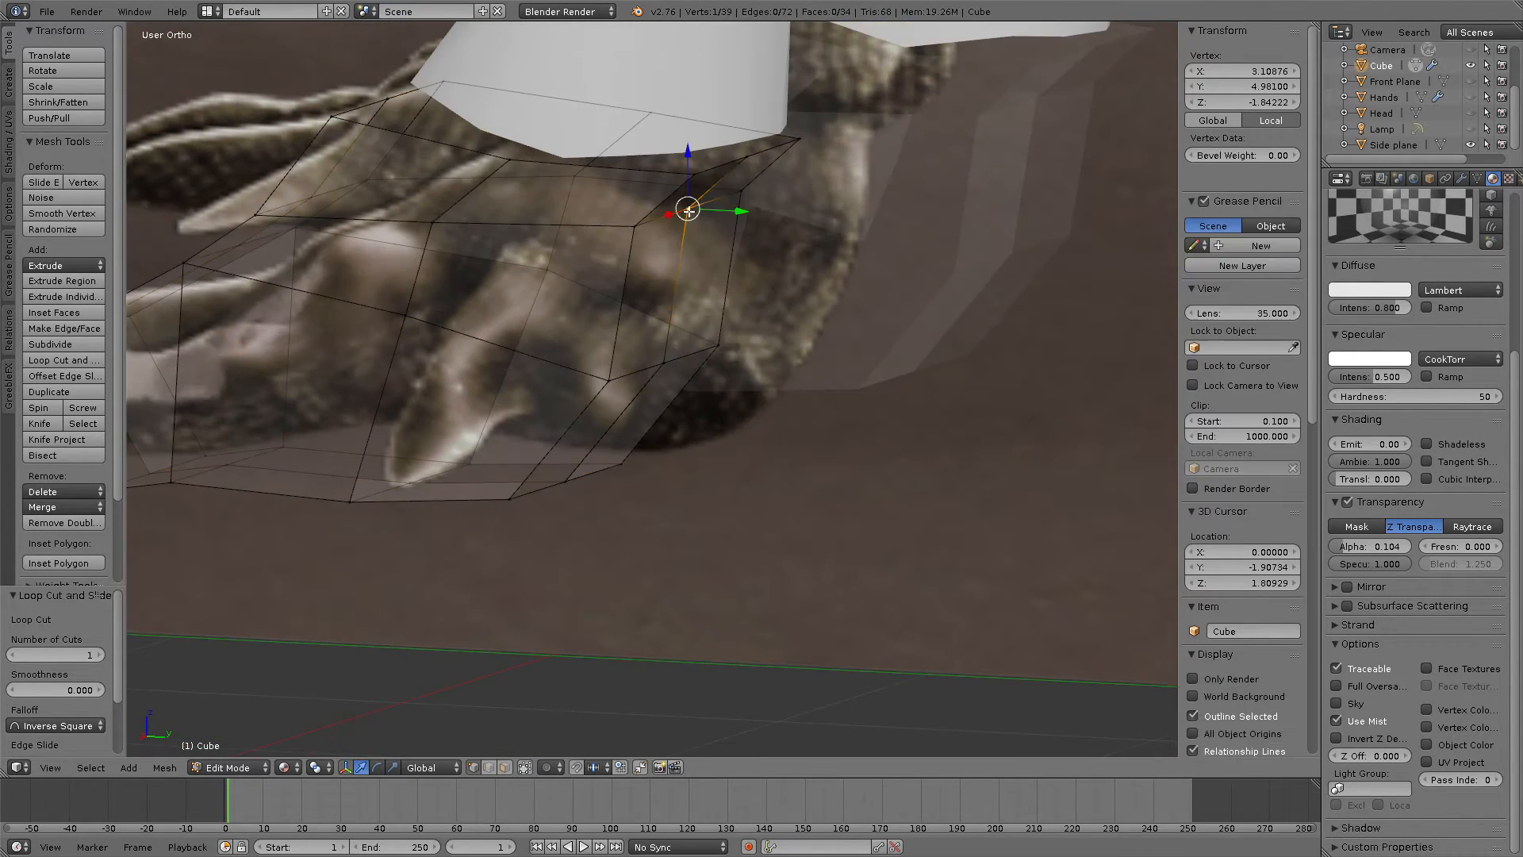
pyautogui.press('g')
pyautogui.press('y')
pyautogui.click(762, 216)
pyautogui.click(744, 159)
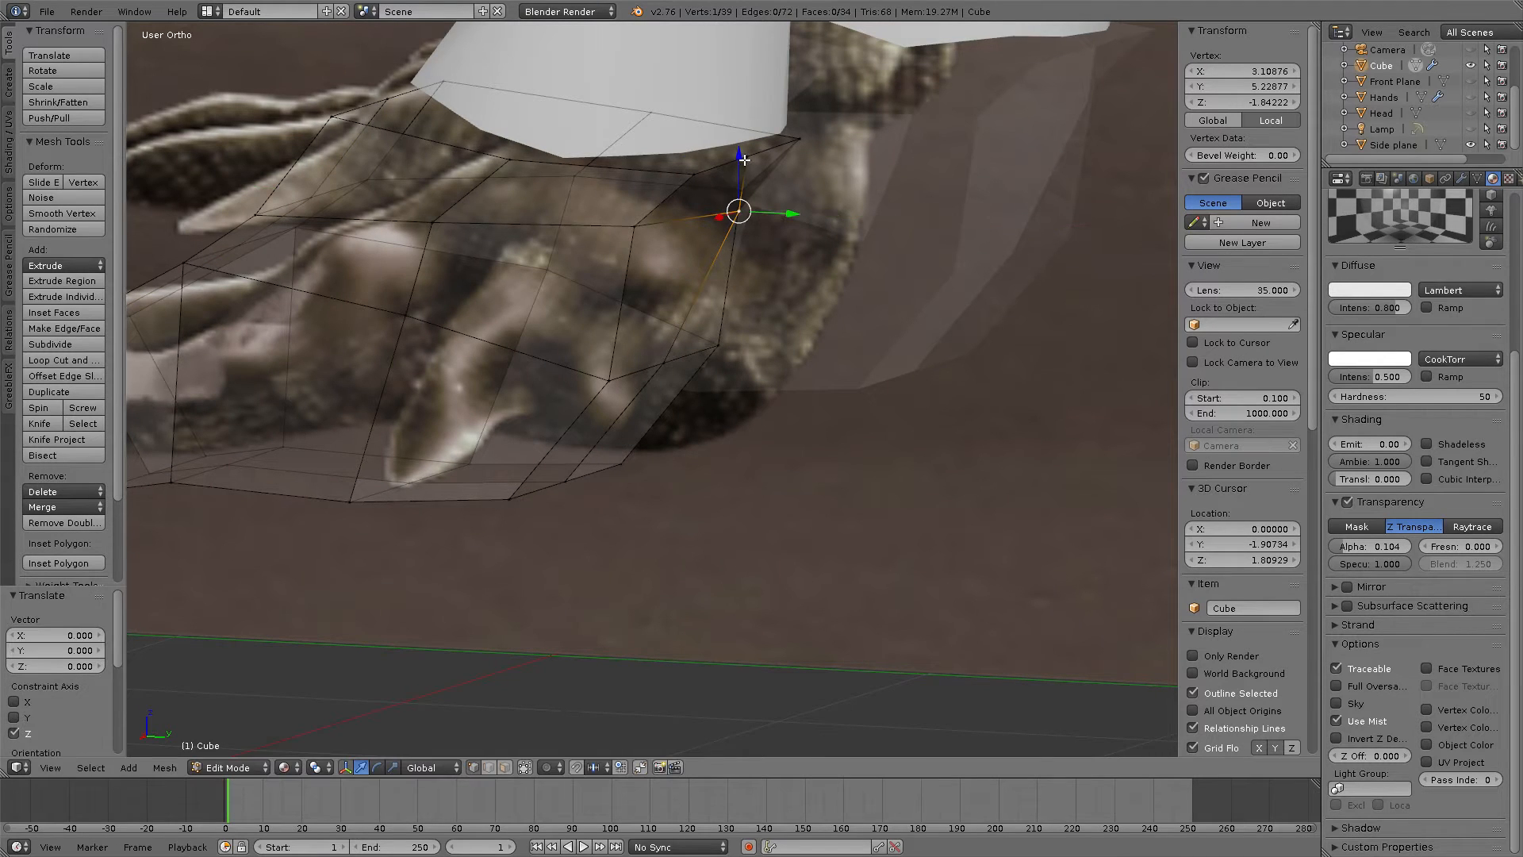
pyautogui.rightClick(747, 157)
pyautogui.moveTo(791, 158); pyautogui.dragTo(810, 160)
# Step: Pull the centre loop's two lower heel vertices backward along Y, the bottom one by about 0.106
pyautogui.rightClick(665, 364)
pyautogui.moveTo(714, 364); pyautogui.dragTo(759, 369)
pyautogui.rightClick(569, 482)
pyautogui.moveTo(604, 482); pyautogui.dragTo(646, 483)
pyautogui.moveTo(646, 483); pyautogui.dragTo(812, 180, button='middle')
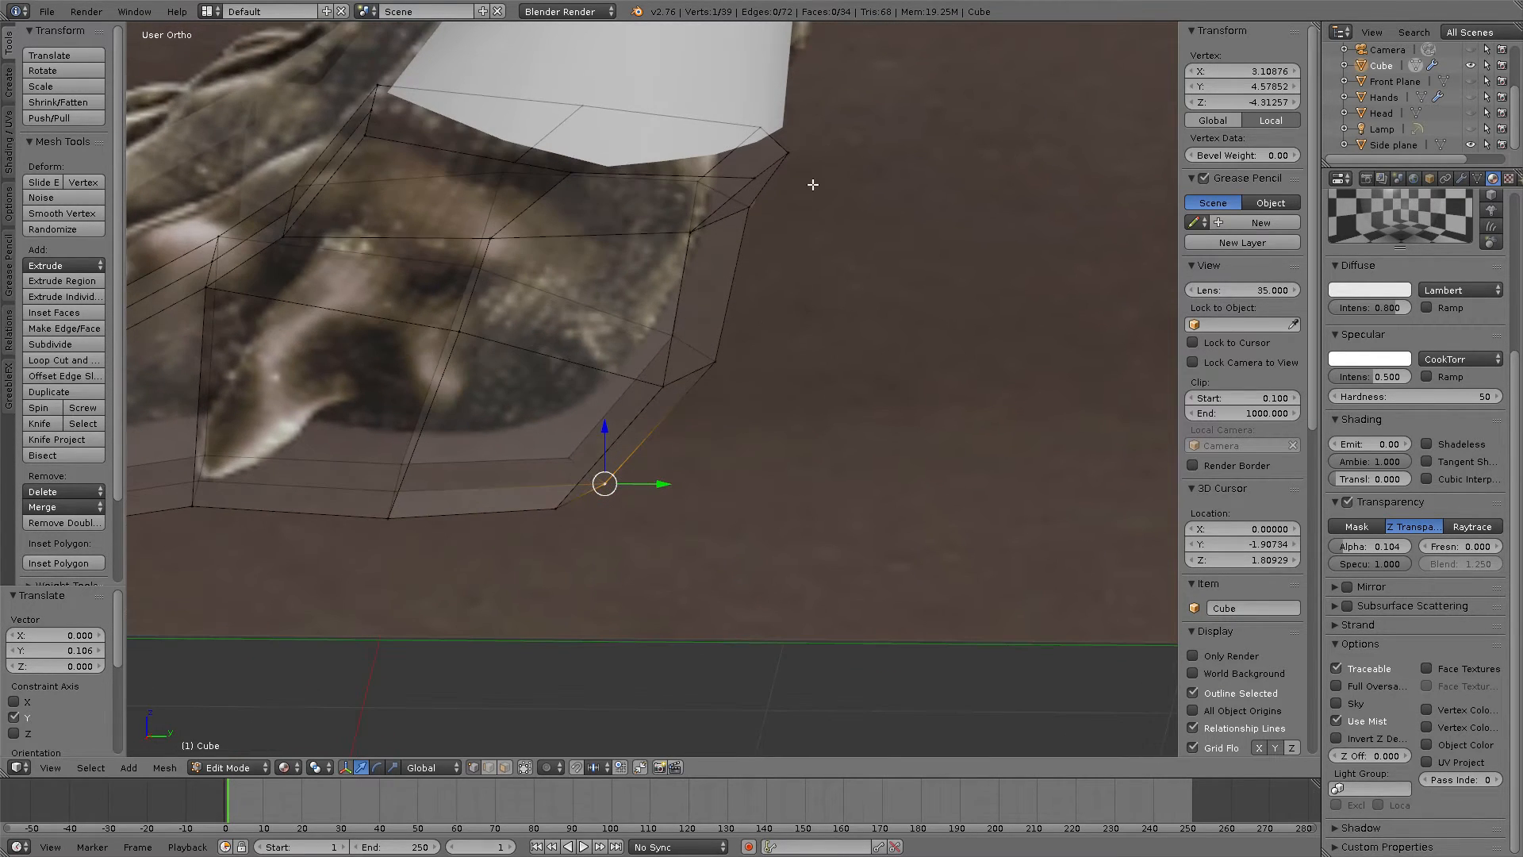
# Step: Adjust the upper heel vertices along Y and Z, raising the top centre one by about 0.062 and the outer one below it to about -1.131
pyautogui.rightClick(749, 206)
pyautogui.moveTo(787, 205); pyautogui.dragTo(786, 97)
pyautogui.rightClick(764, 177)
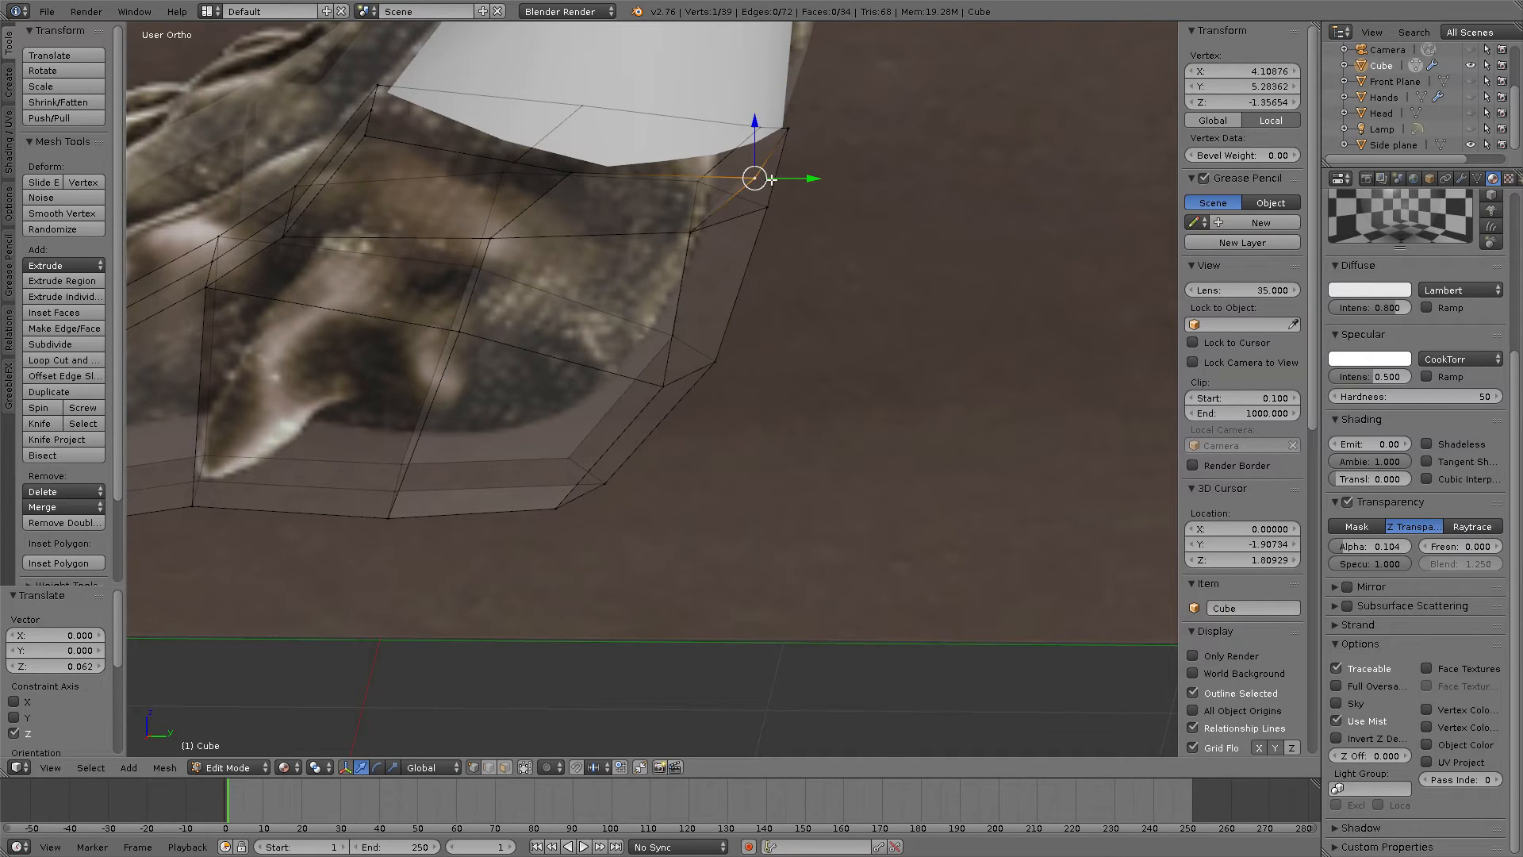
pyautogui.moveTo(768, 176); pyautogui.dragTo(672, 167, button='middle')
pyautogui.moveTo(754, 142); pyautogui.dragTo(754, 118)
pyautogui.moveTo(734, 176); pyautogui.dragTo(797, 189, button='middle')
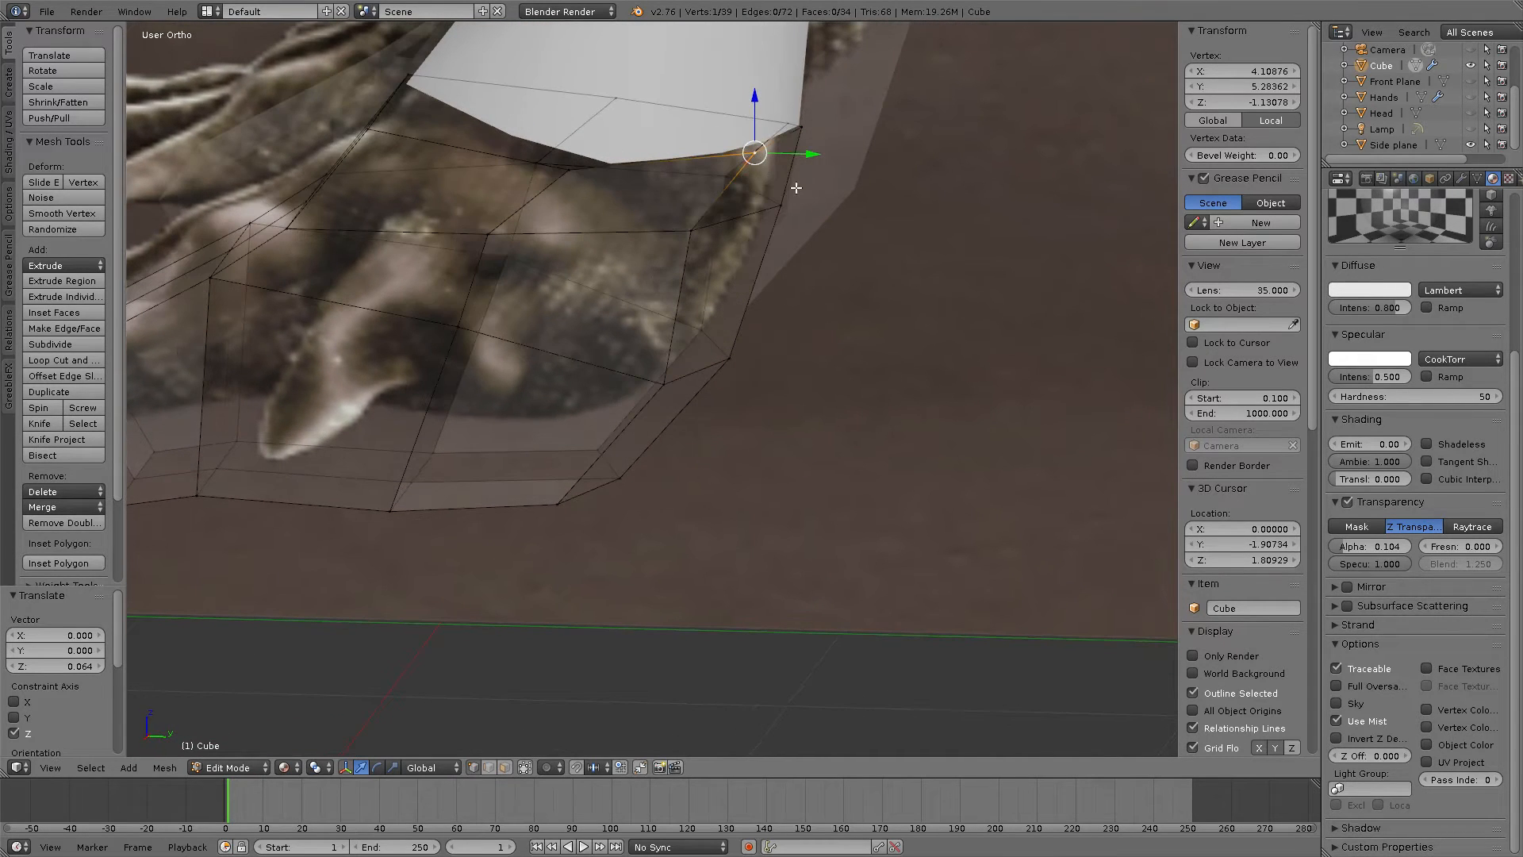
# Step: Move the bottom centre heel vertex another 0.143 or so backward along Y
pyautogui.rightClick(619, 475)
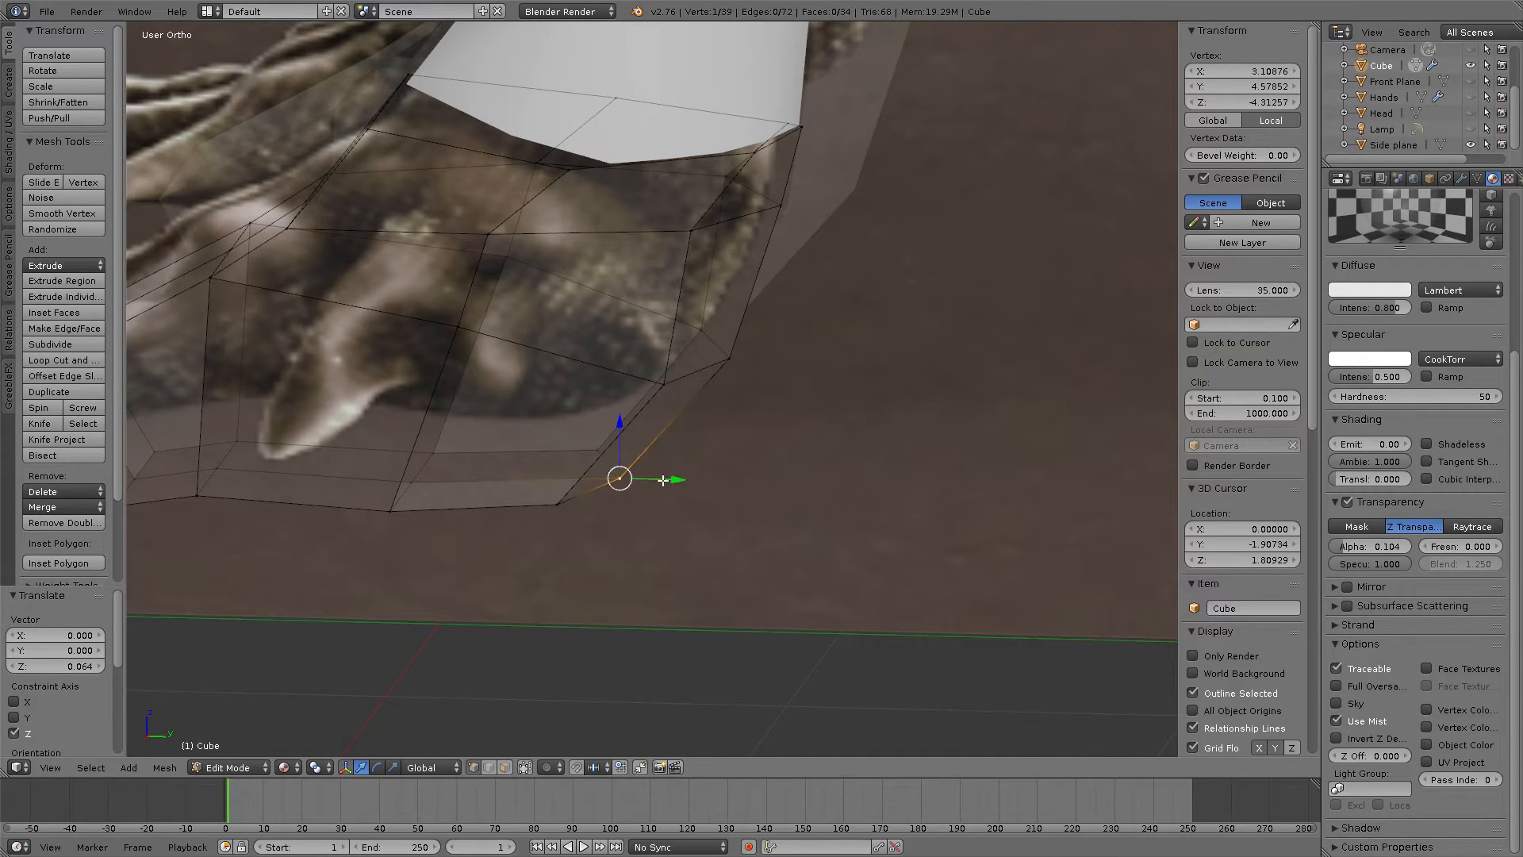
pyautogui.moveTo(659, 481); pyautogui.dragTo(725, 480)
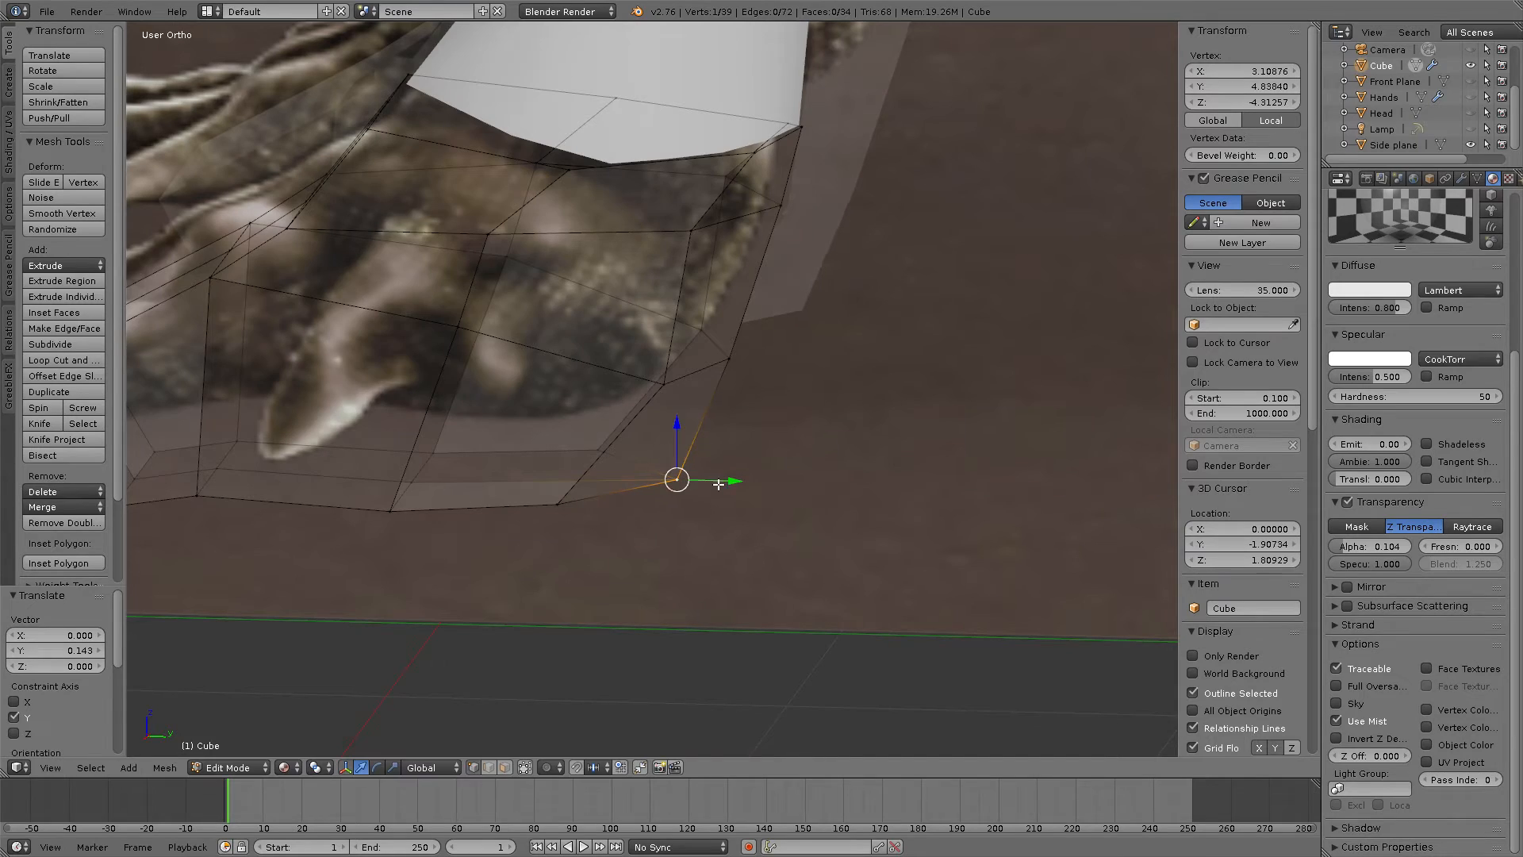
pyautogui.moveTo(724, 480); pyautogui.dragTo(734, 394, button='middle')
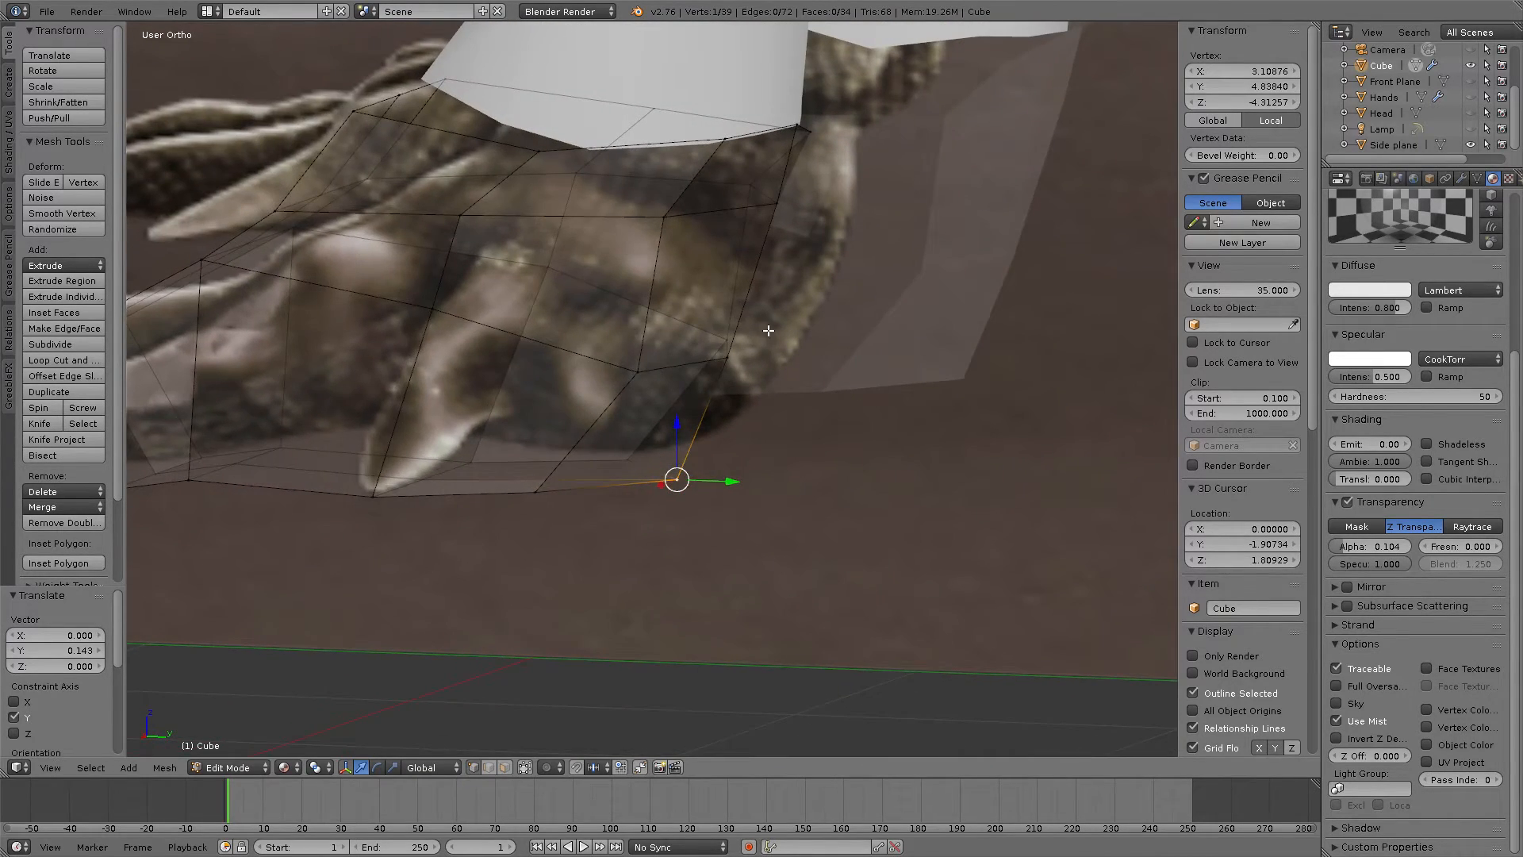
# Step: Raise the widened loop's top inner vertex by about 0.036 and shift it inward along X by about 0.053
pyautogui.scroll(-3, 768, 330)
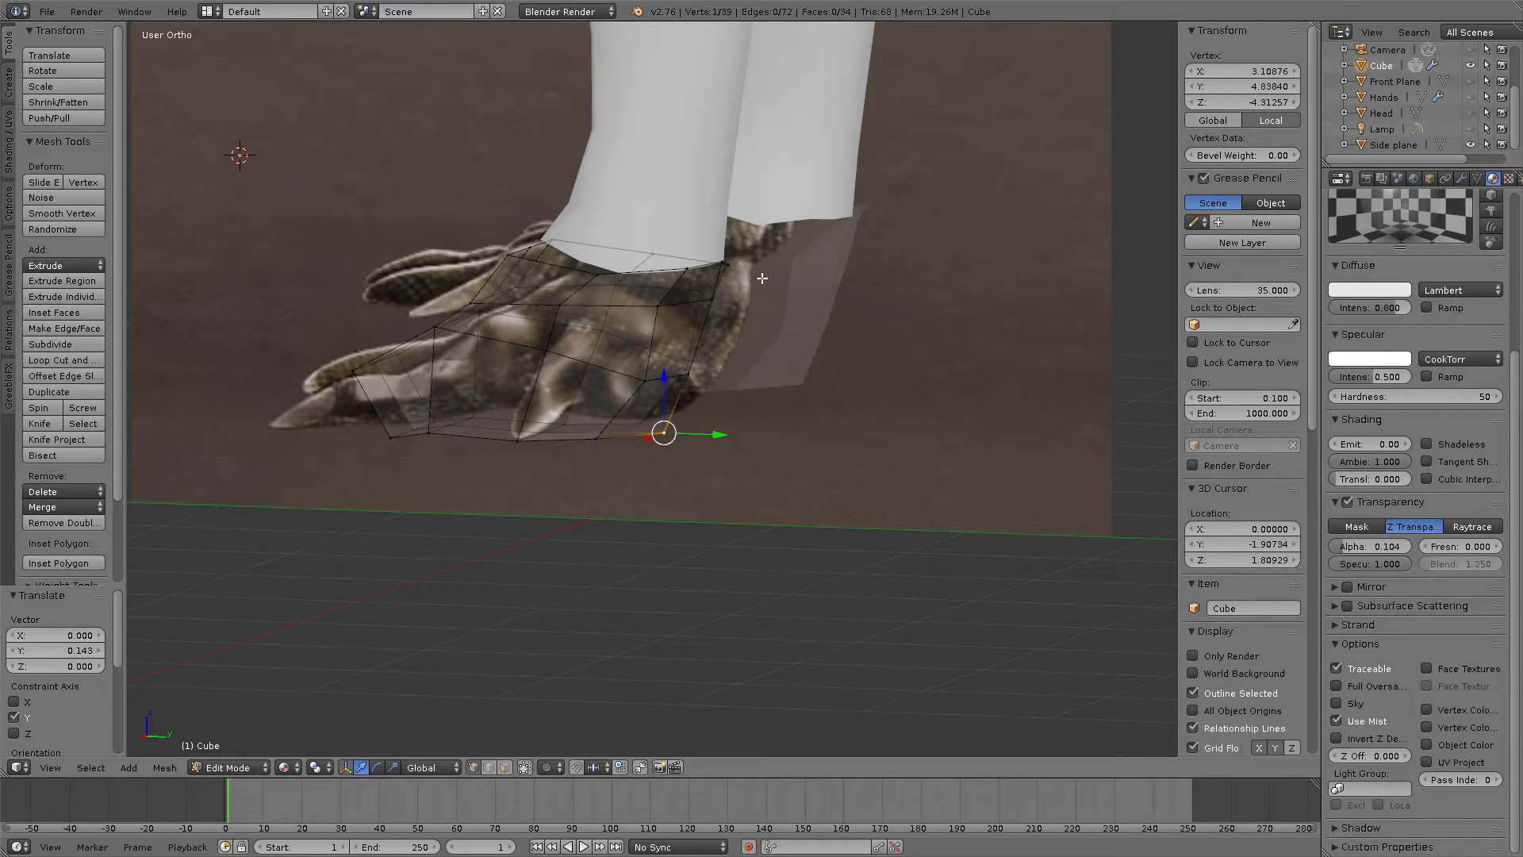
pyautogui.moveTo(674, 426); pyautogui.dragTo(826, 442, button='middle')
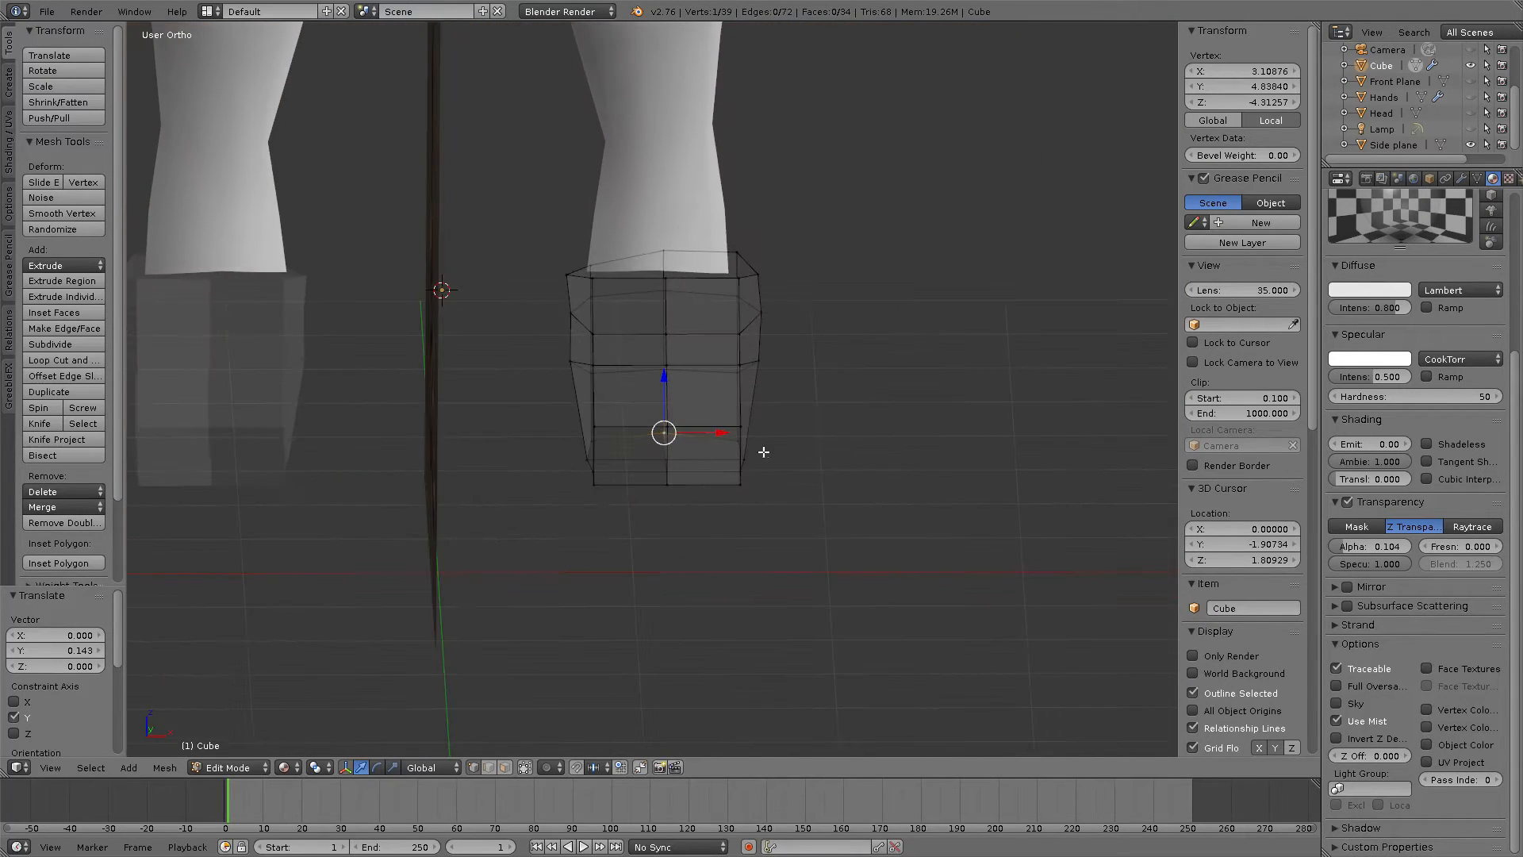
pyautogui.rightClick(573, 275)
pyautogui.rightClick(597, 264)
pyautogui.moveTo(591, 248); pyautogui.dragTo(595, 267)
pyautogui.rightClick(593, 276)
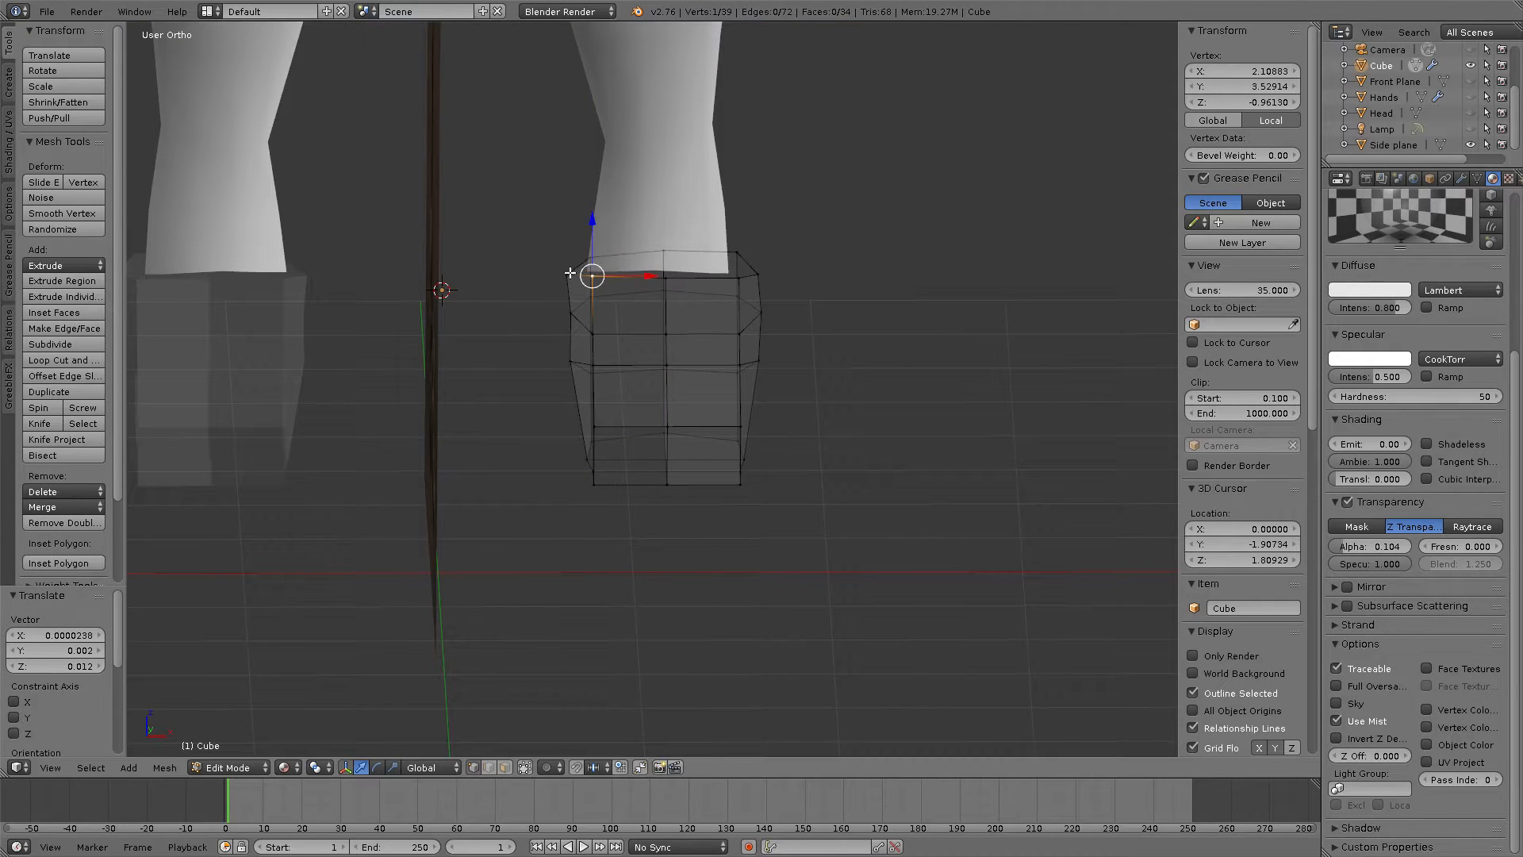
pyautogui.rightClick(569, 273)
pyautogui.press('g')
pyautogui.click(585, 256)
pyautogui.press('g')
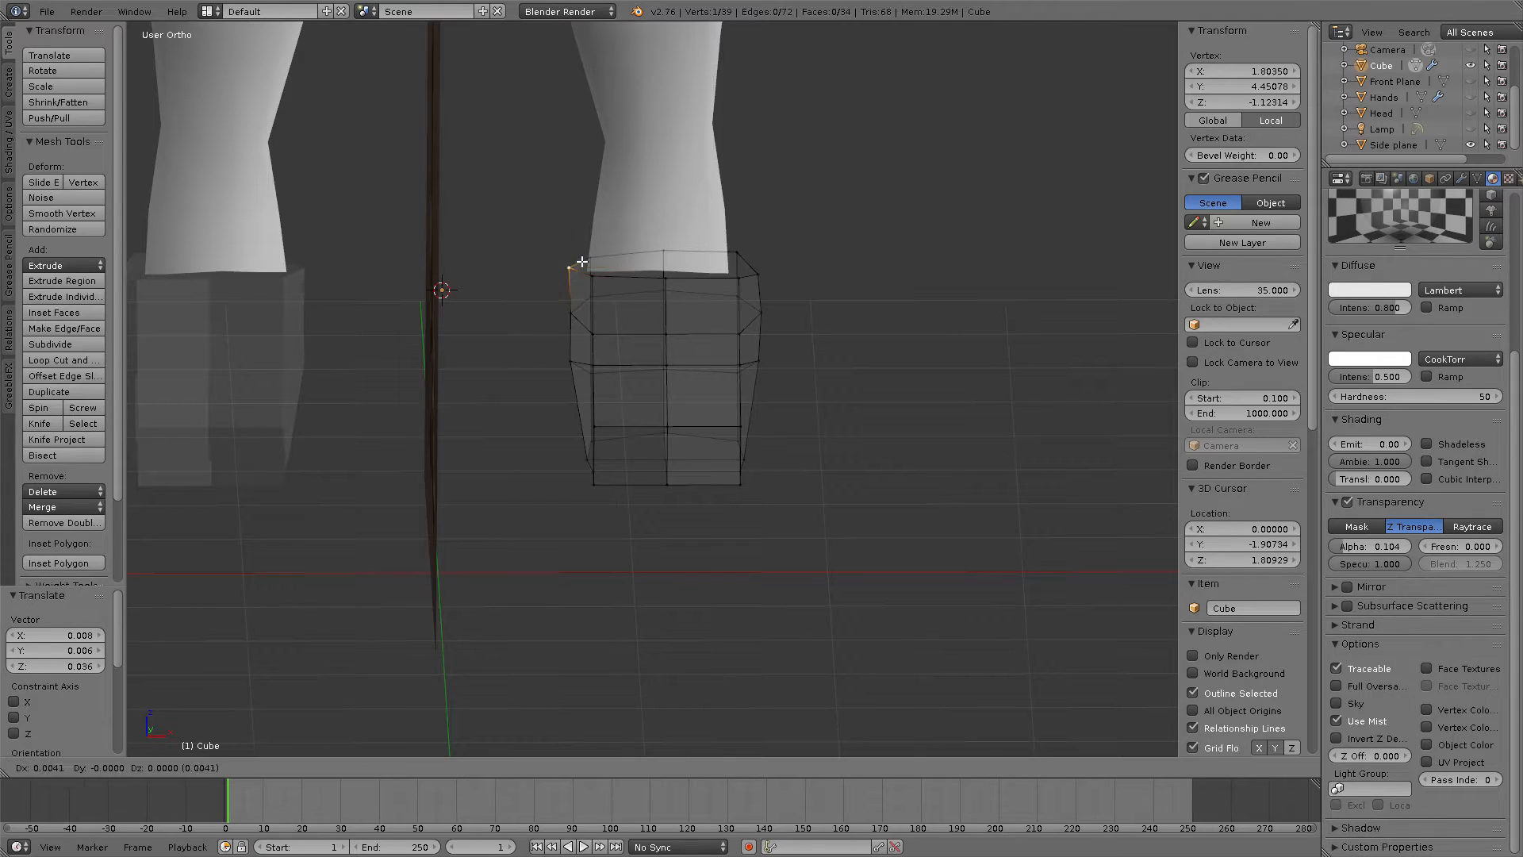
pyautogui.click(590, 263)
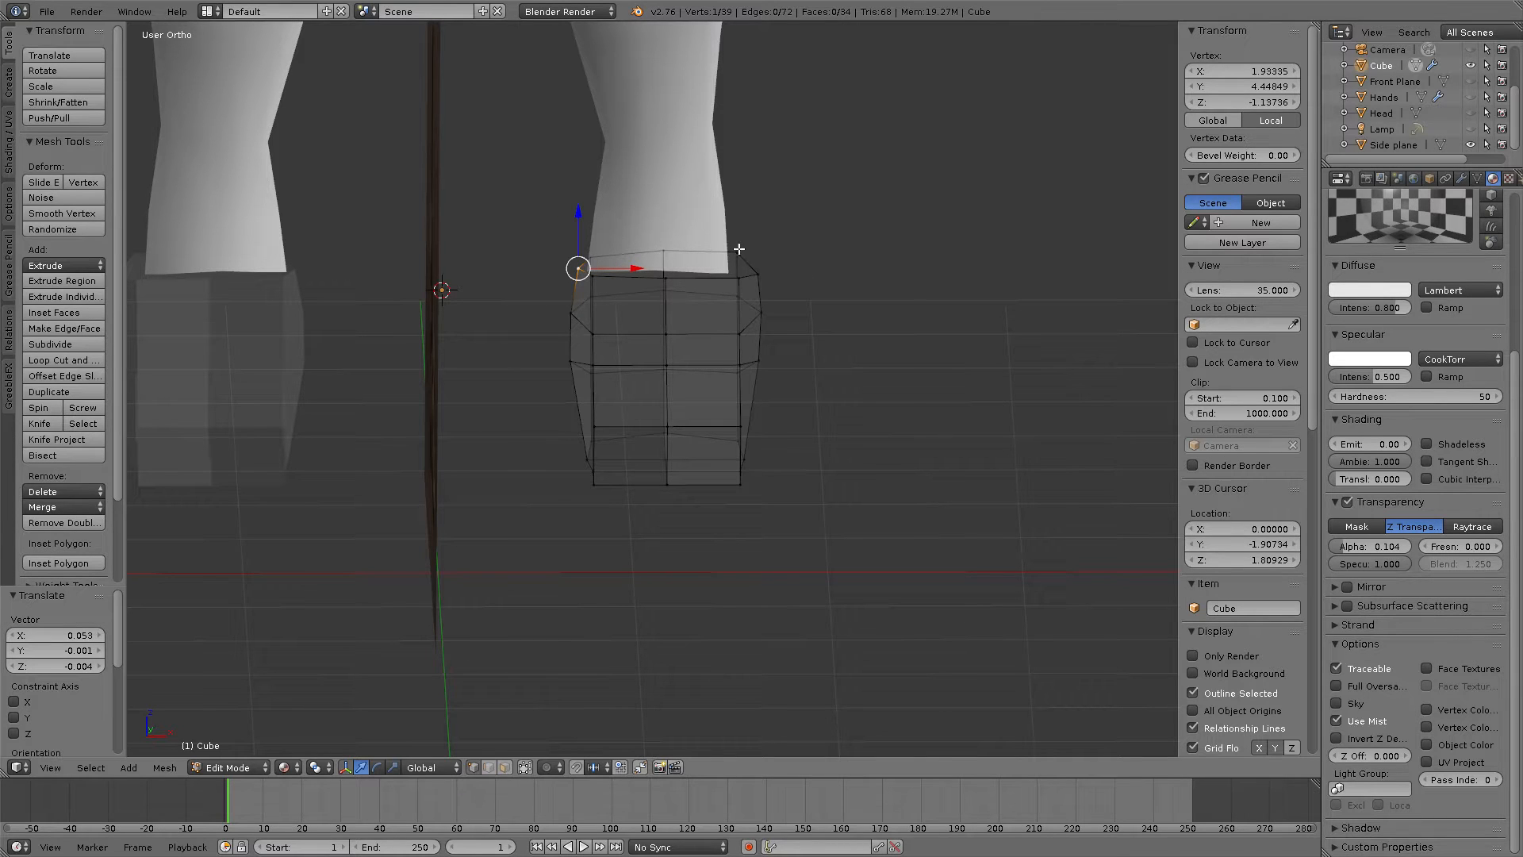
# Step: Select the outer top corner vertices and shift them inward along X with proportional editing enabled, adjusting its influence size
pyautogui.press('a')
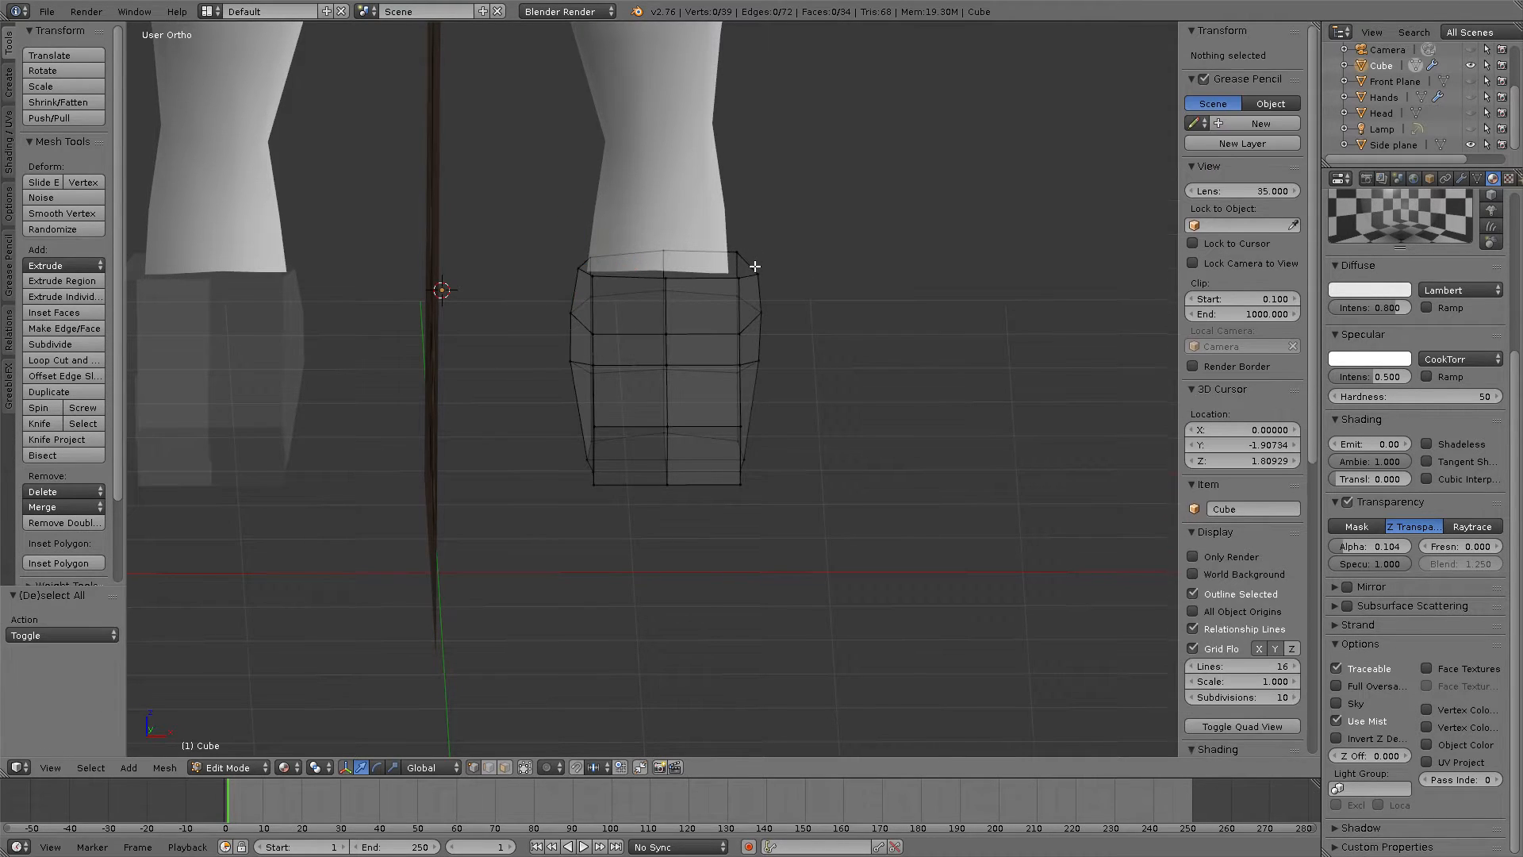
pyautogui.press('b')
pyautogui.moveTo(720, 216); pyautogui.dragTo(791, 292)
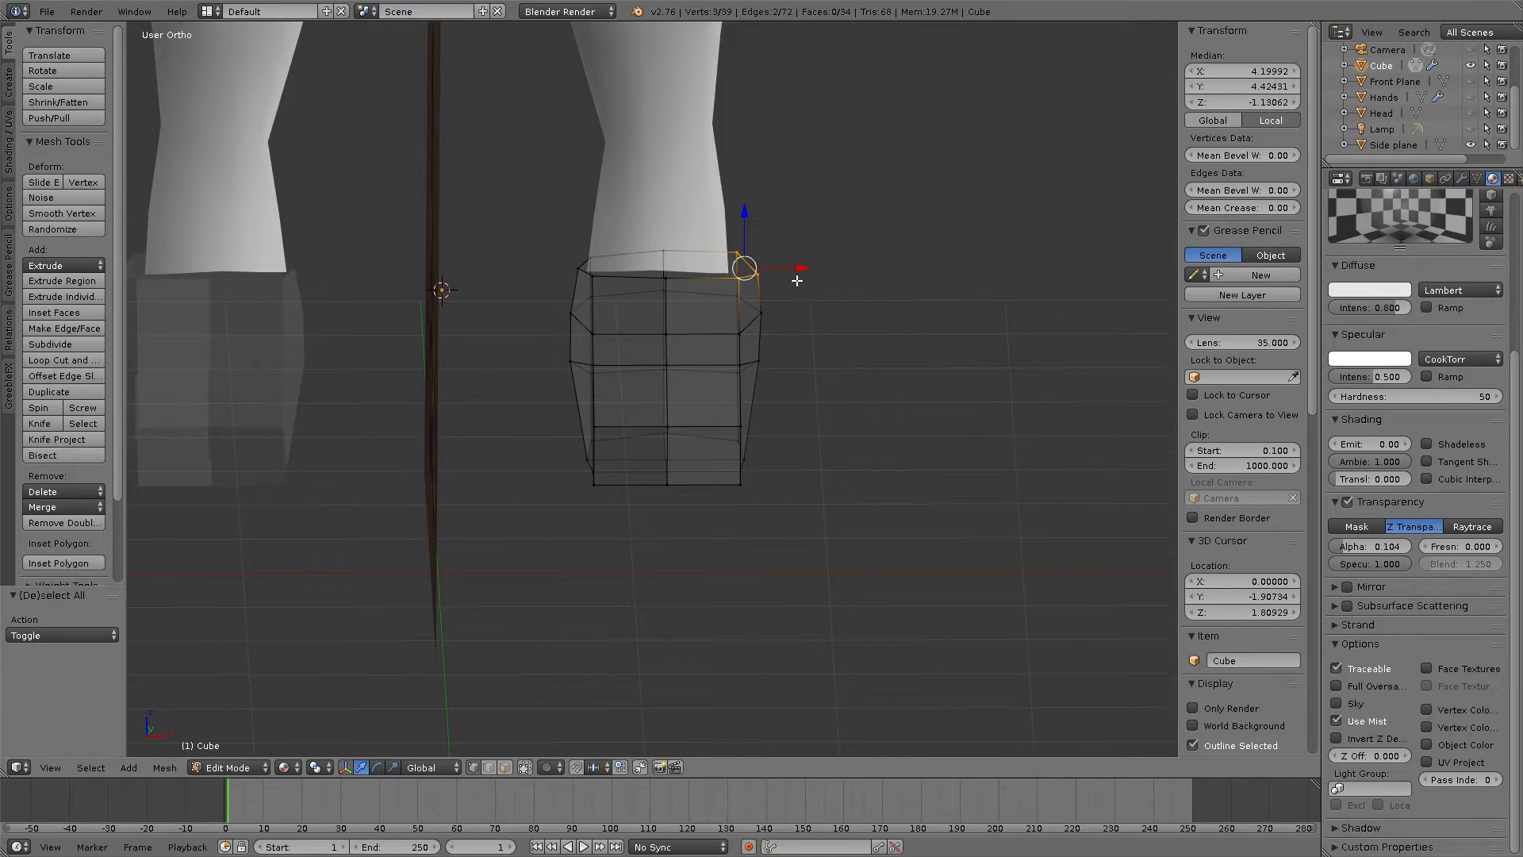
pyautogui.click(558, 768)
pyautogui.click(567, 731)
pyautogui.moveTo(802, 269); pyautogui.dragTo(779, 271)
pyautogui.scroll(-4, 786, 273)
pyautogui.scroll(-3, 786, 272)
pyautogui.scroll(-2, 779, 273)
# Step: Shift the top inner vertex by about 0.057 and the front top centre vertex by about 0.041 along X, using proportional editing
pyautogui.rightClick(588, 273)
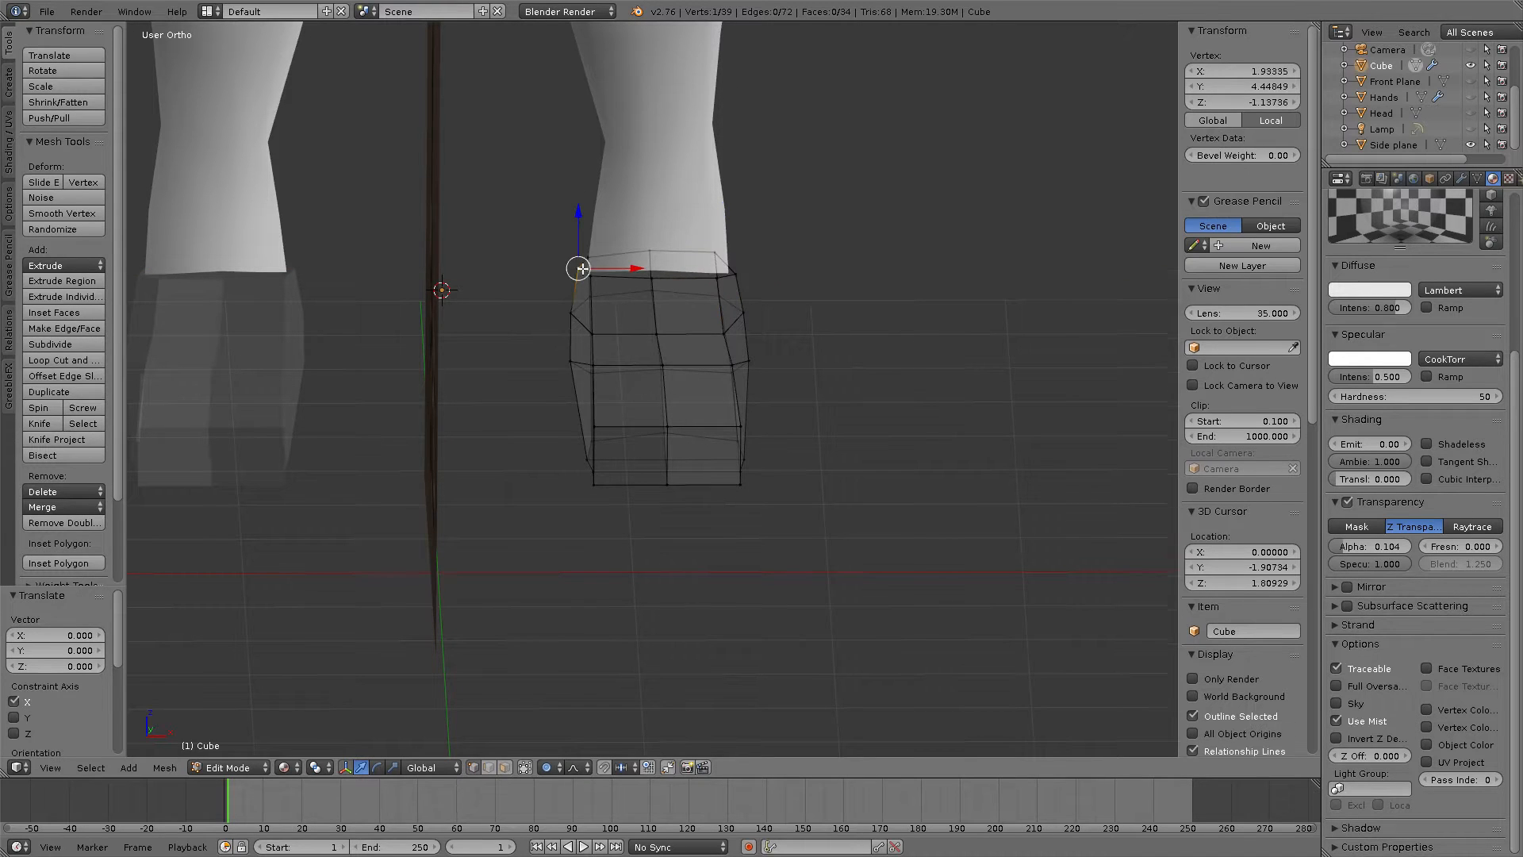
pyautogui.press('g')
pyautogui.click(632, 265)
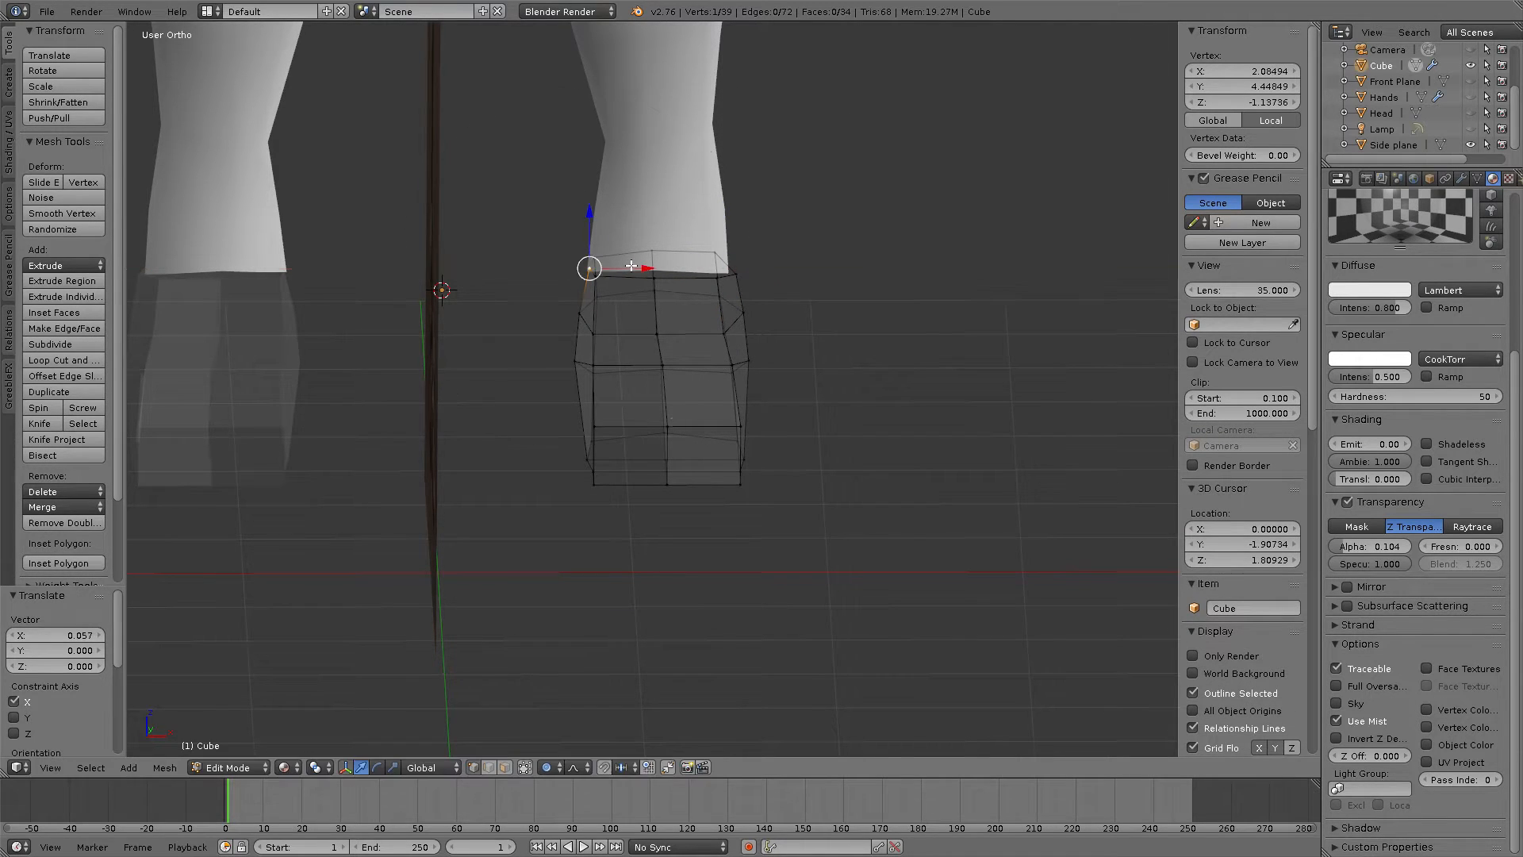
pyautogui.rightClick(665, 280)
pyautogui.press('g')
pyautogui.click(751, 302)
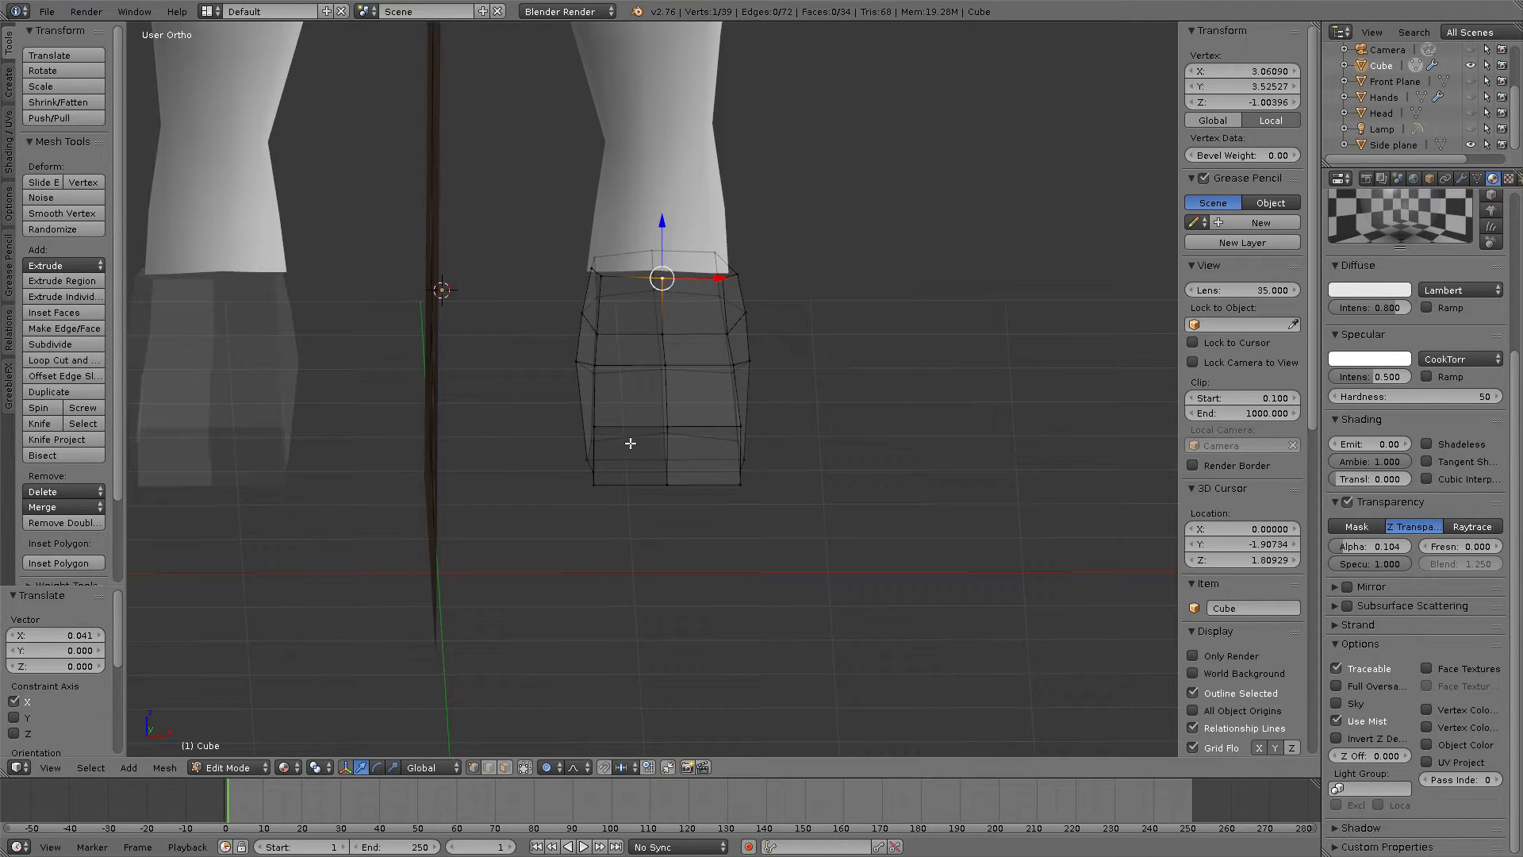
# Step: Turn off proportional editing and move the upper outer corner vertex of the toe end inward along X by about -0.065
pyautogui.moveTo(770, 428); pyautogui.dragTo(726, 452, button='middle')
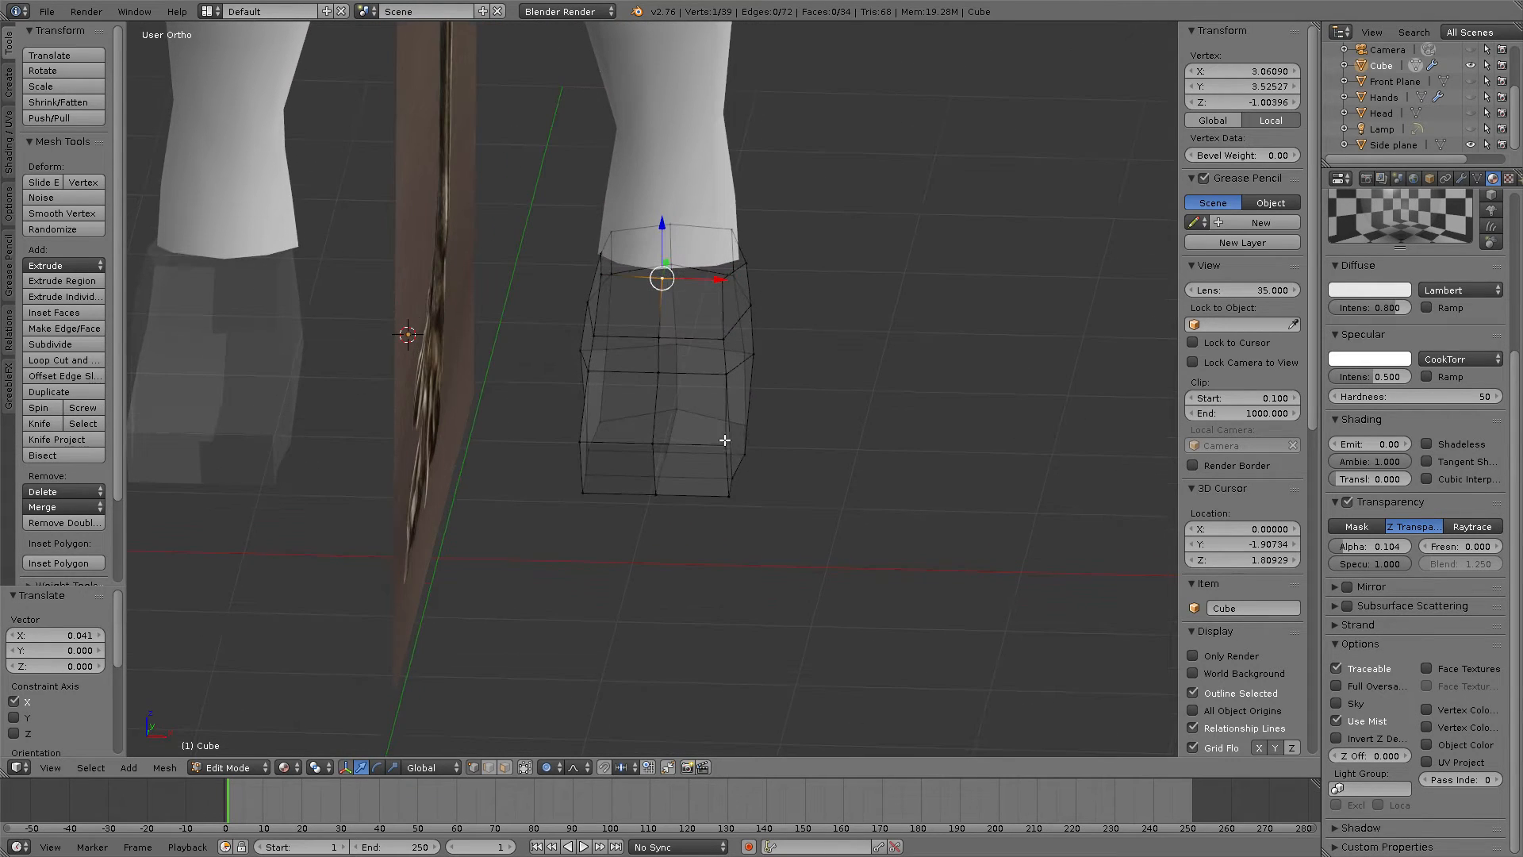
pyautogui.rightClick(726, 446)
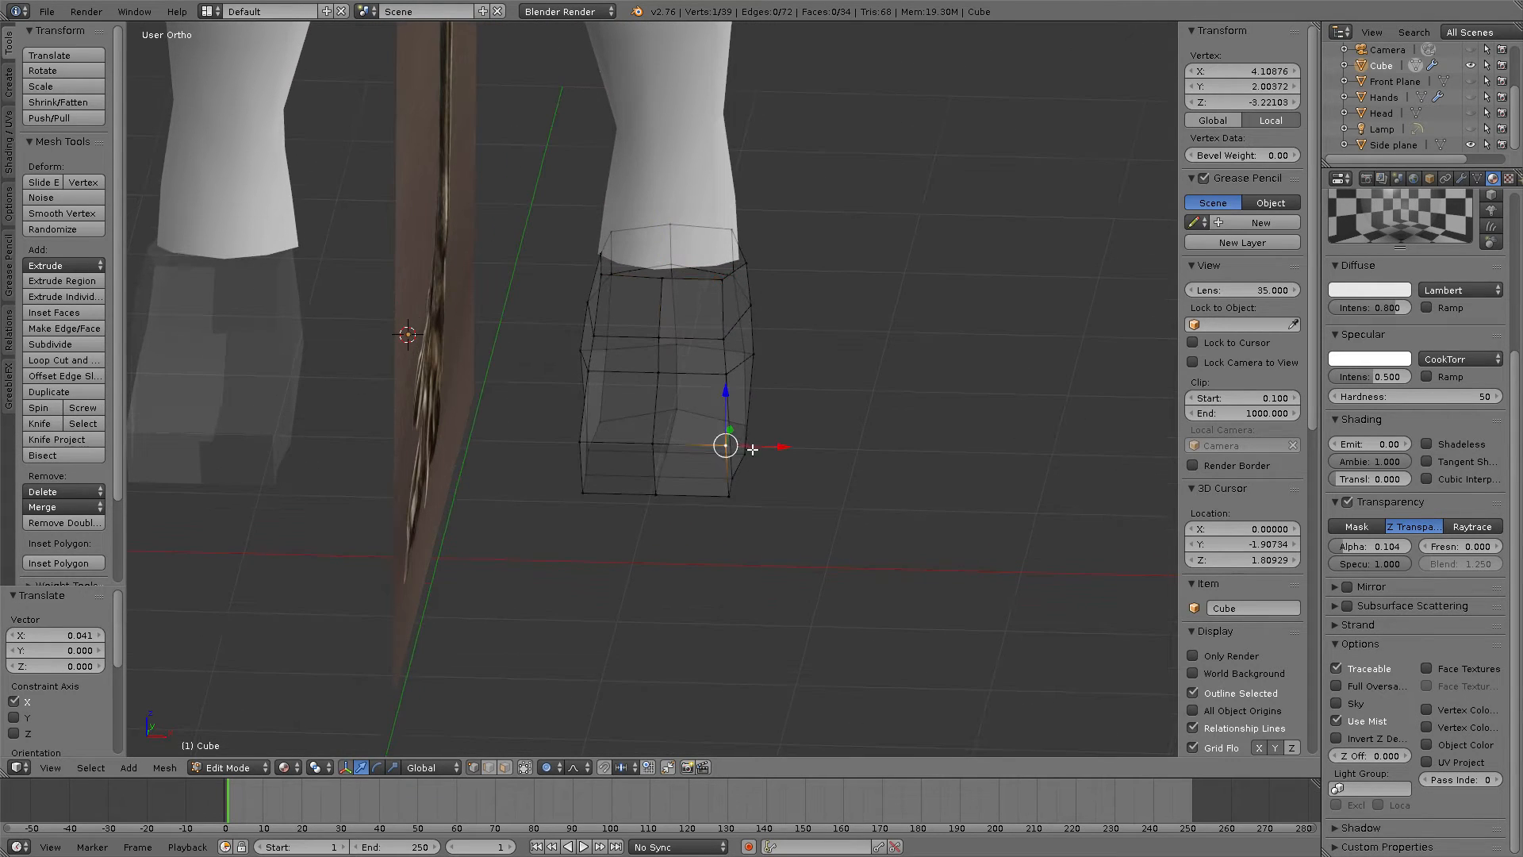
pyautogui.click(546, 767)
pyautogui.click(574, 727)
pyautogui.press('g')
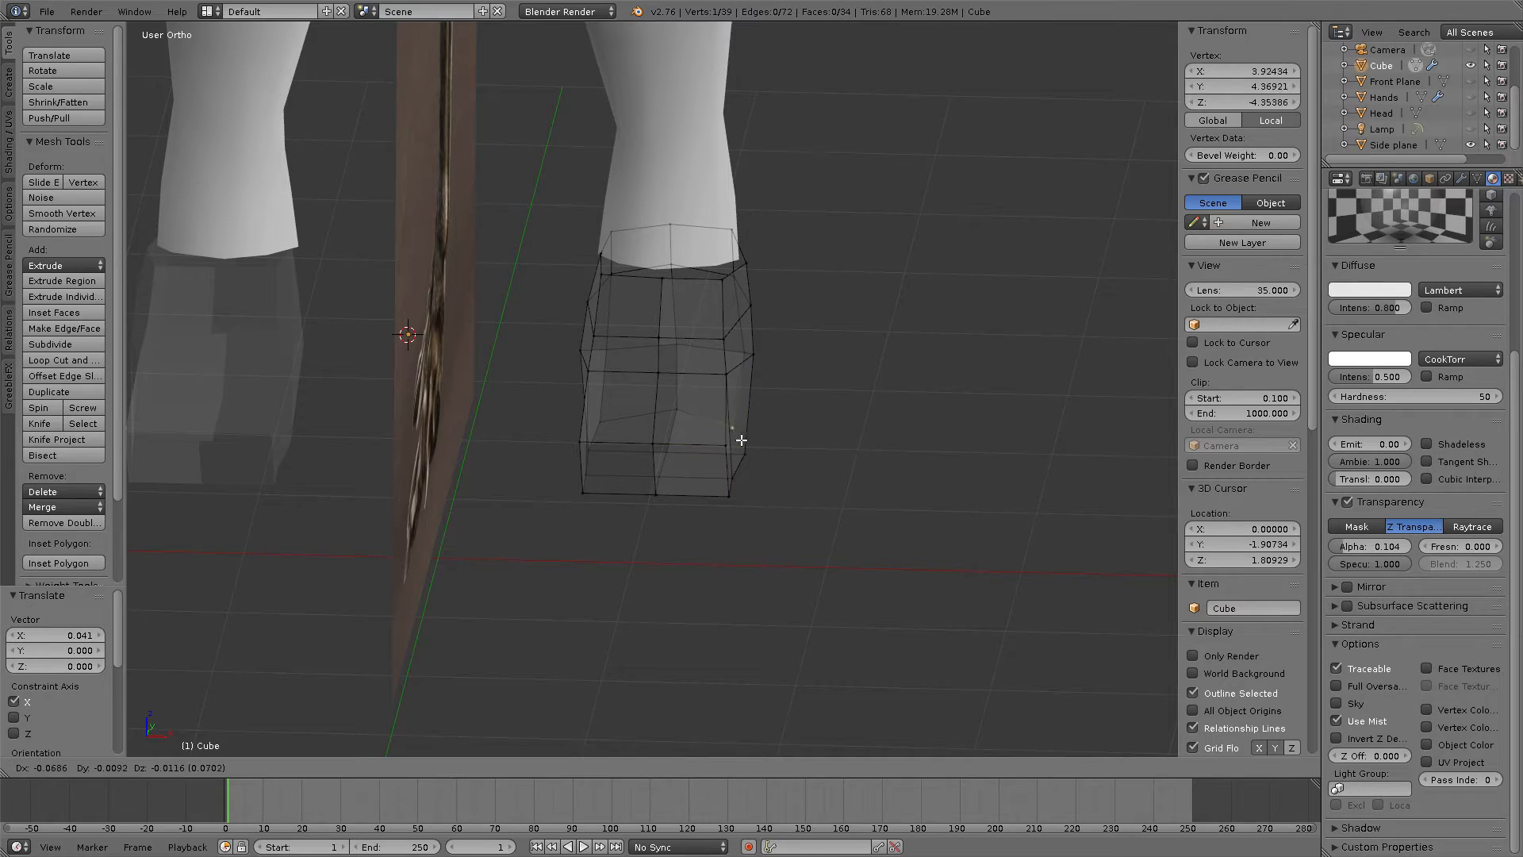
pyautogui.press('x')
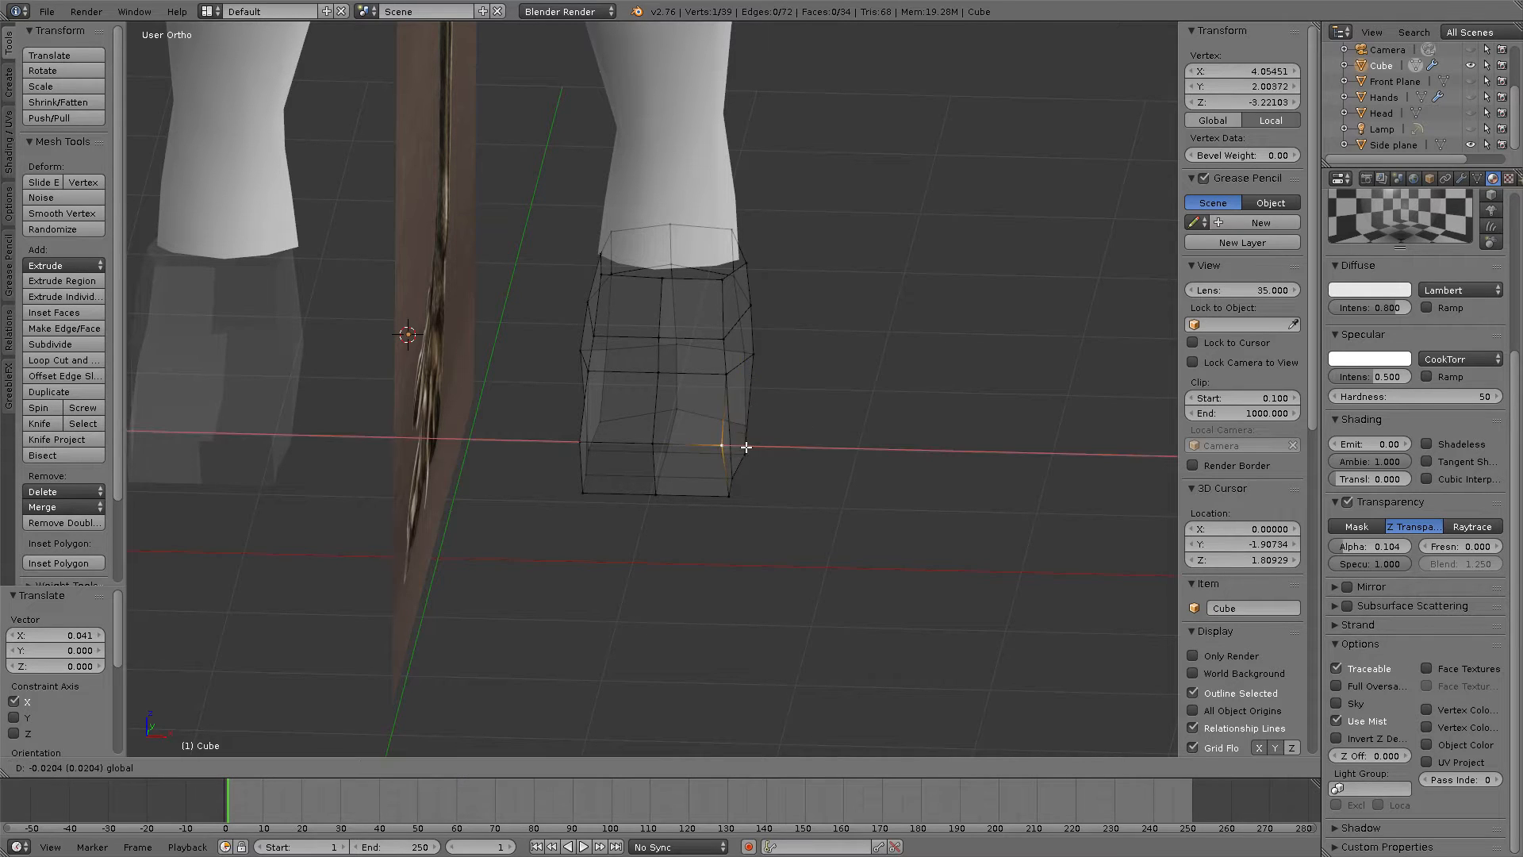
pyautogui.click(740, 449)
# Step: Move the bottom outer corner vertex of the toe end inward along X by about -0.070
pyautogui.rightClick(725, 493)
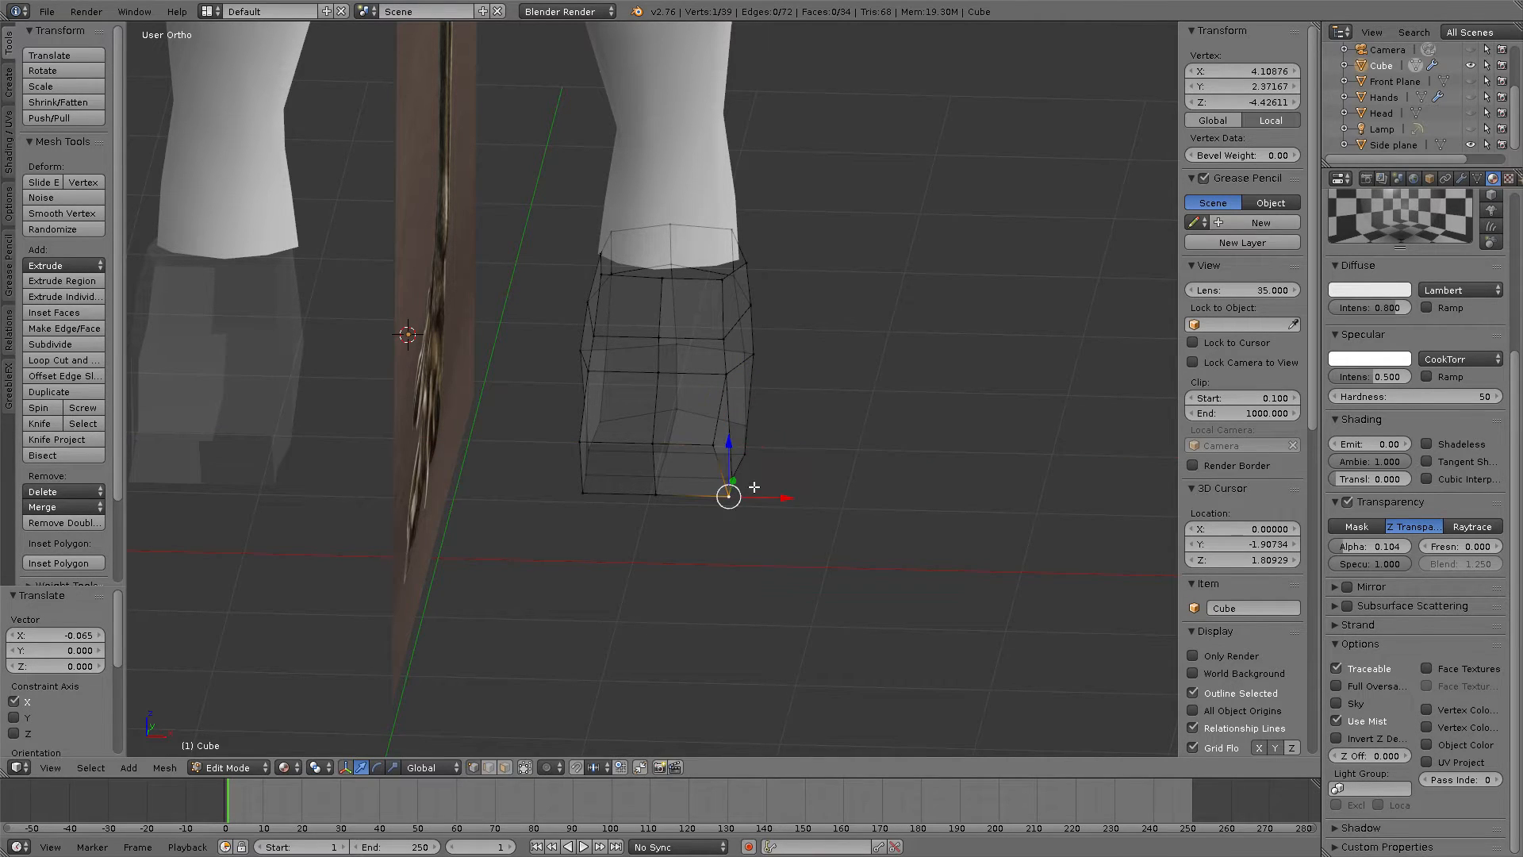
pyautogui.press('g')
pyautogui.press('x')
pyautogui.click(749, 496)
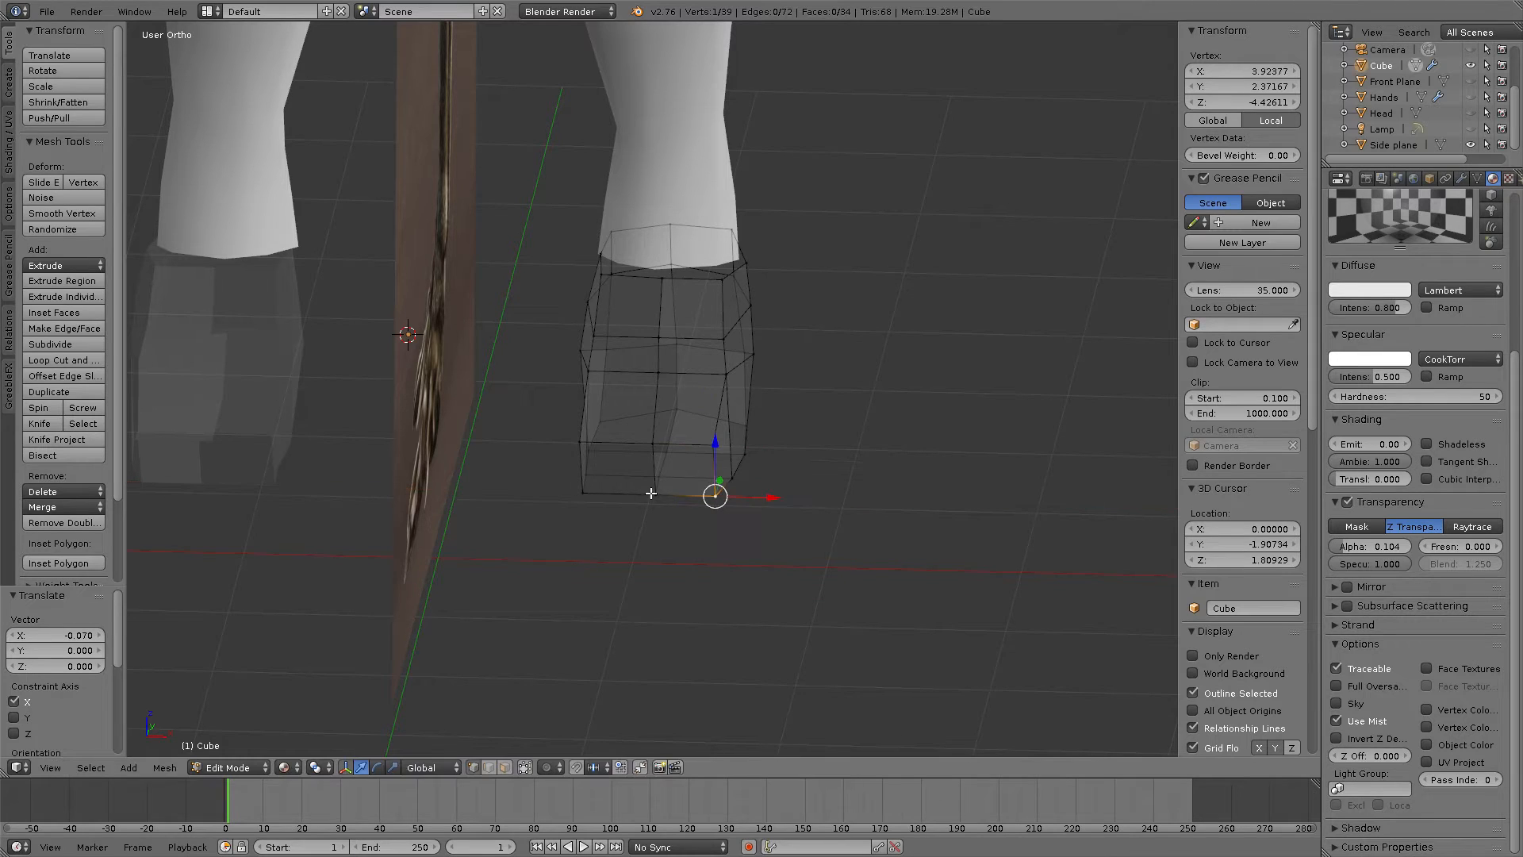
# Step: Move the inner corner vertices of the toe end inward along X, the bottom one by about 0.102 and the upper one by about 0.106
pyautogui.rightClick(585, 495)
pyautogui.press('g')
pyautogui.press('x')
pyautogui.click(648, 495)
pyautogui.rightClick(584, 438)
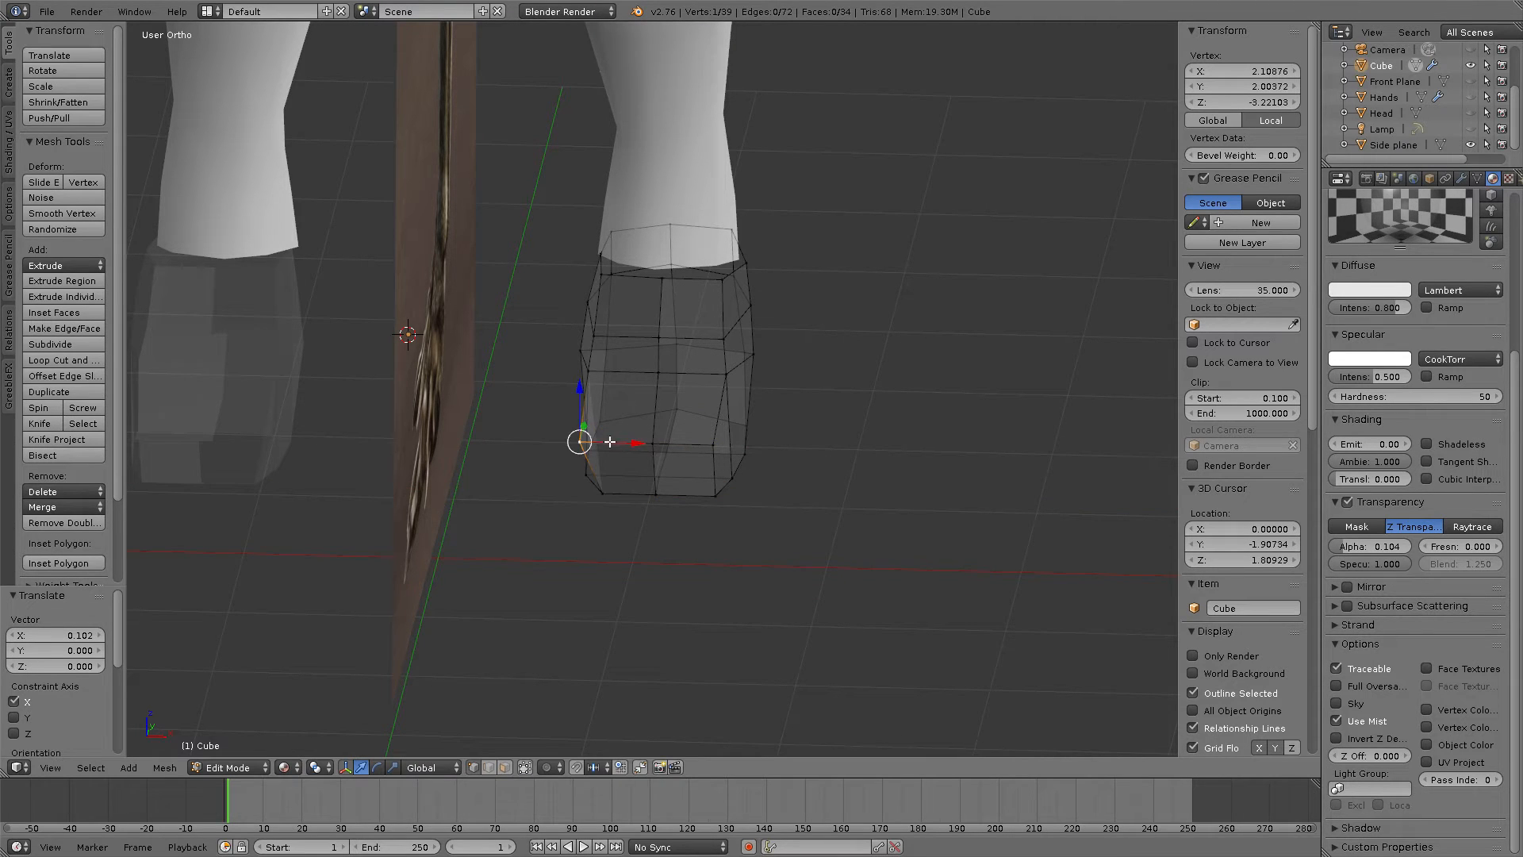
pyautogui.press('g')
pyautogui.press('x')
pyautogui.click(634, 438)
# Step: Add a horizontal loop cut around the foot just above the sole, with a smoothness of 1.290
pyautogui.moveTo(634, 439); pyautogui.dragTo(503, 394, button='middle')
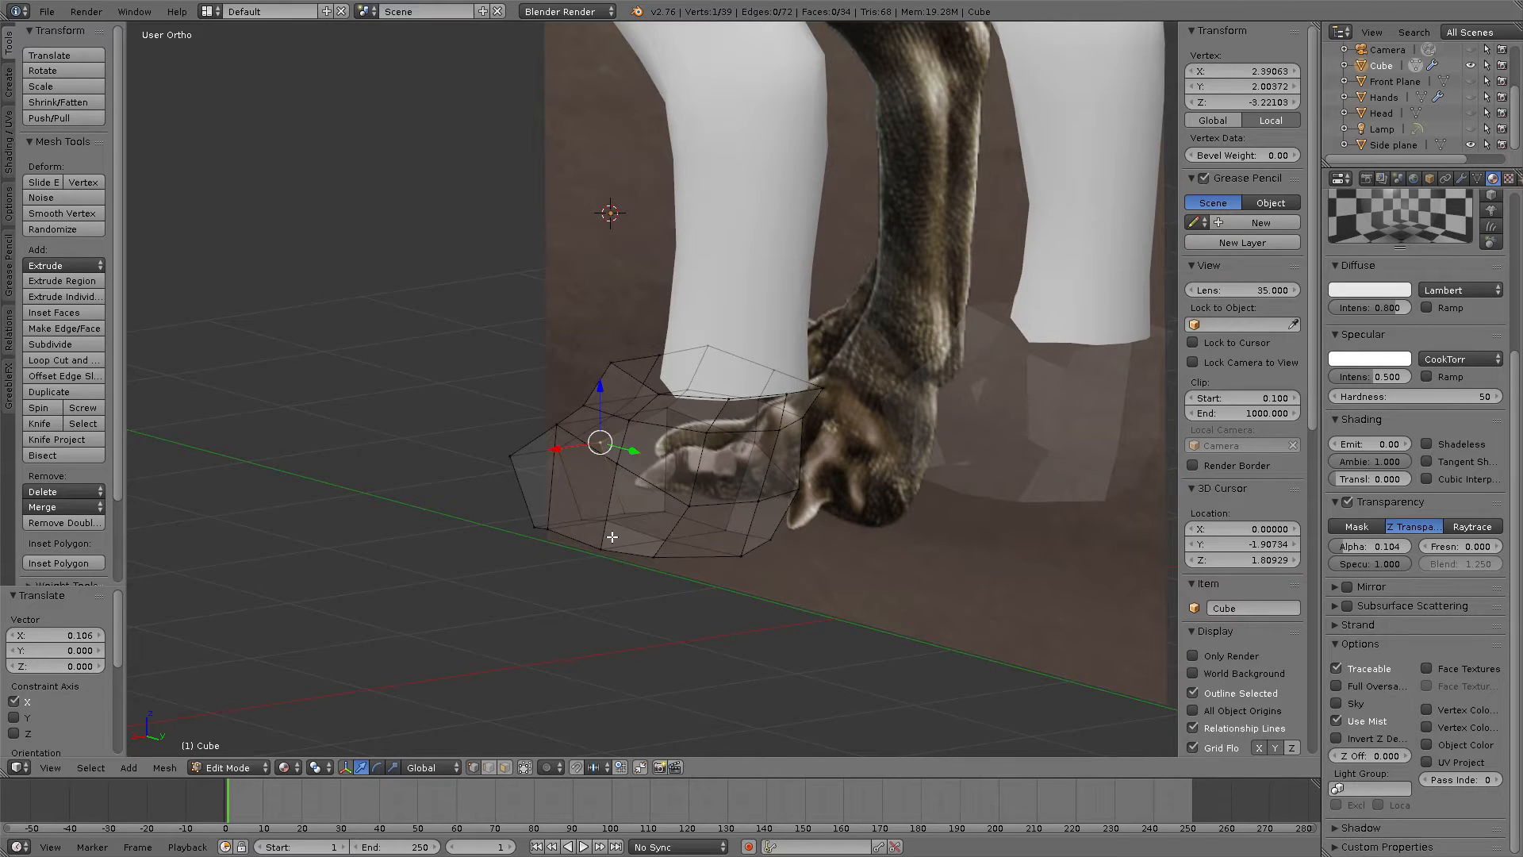
pyautogui.hotkey('ctrl', 'r')
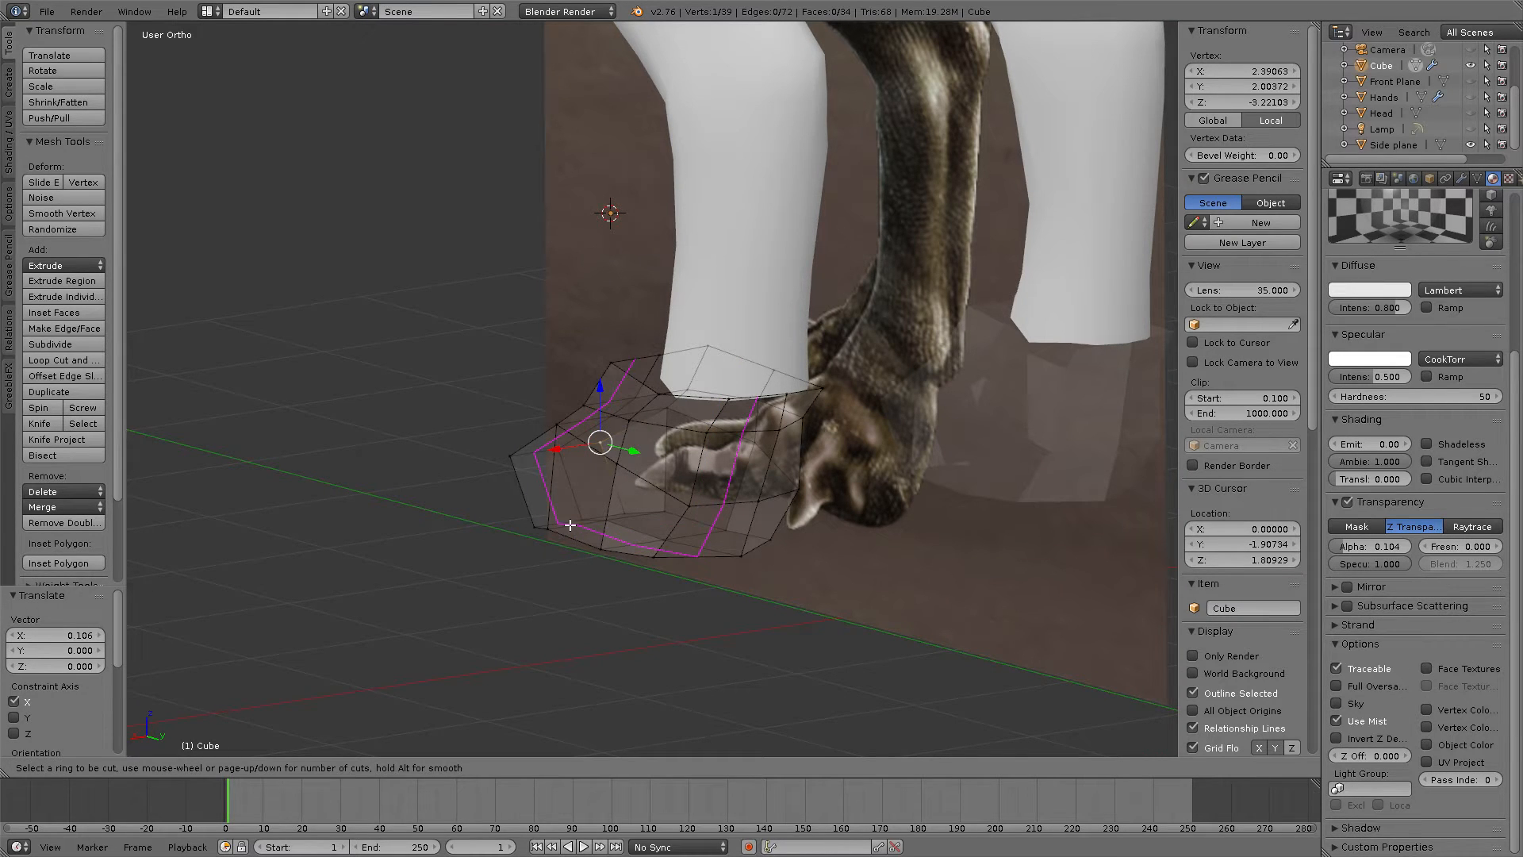
pyautogui.click(542, 510)
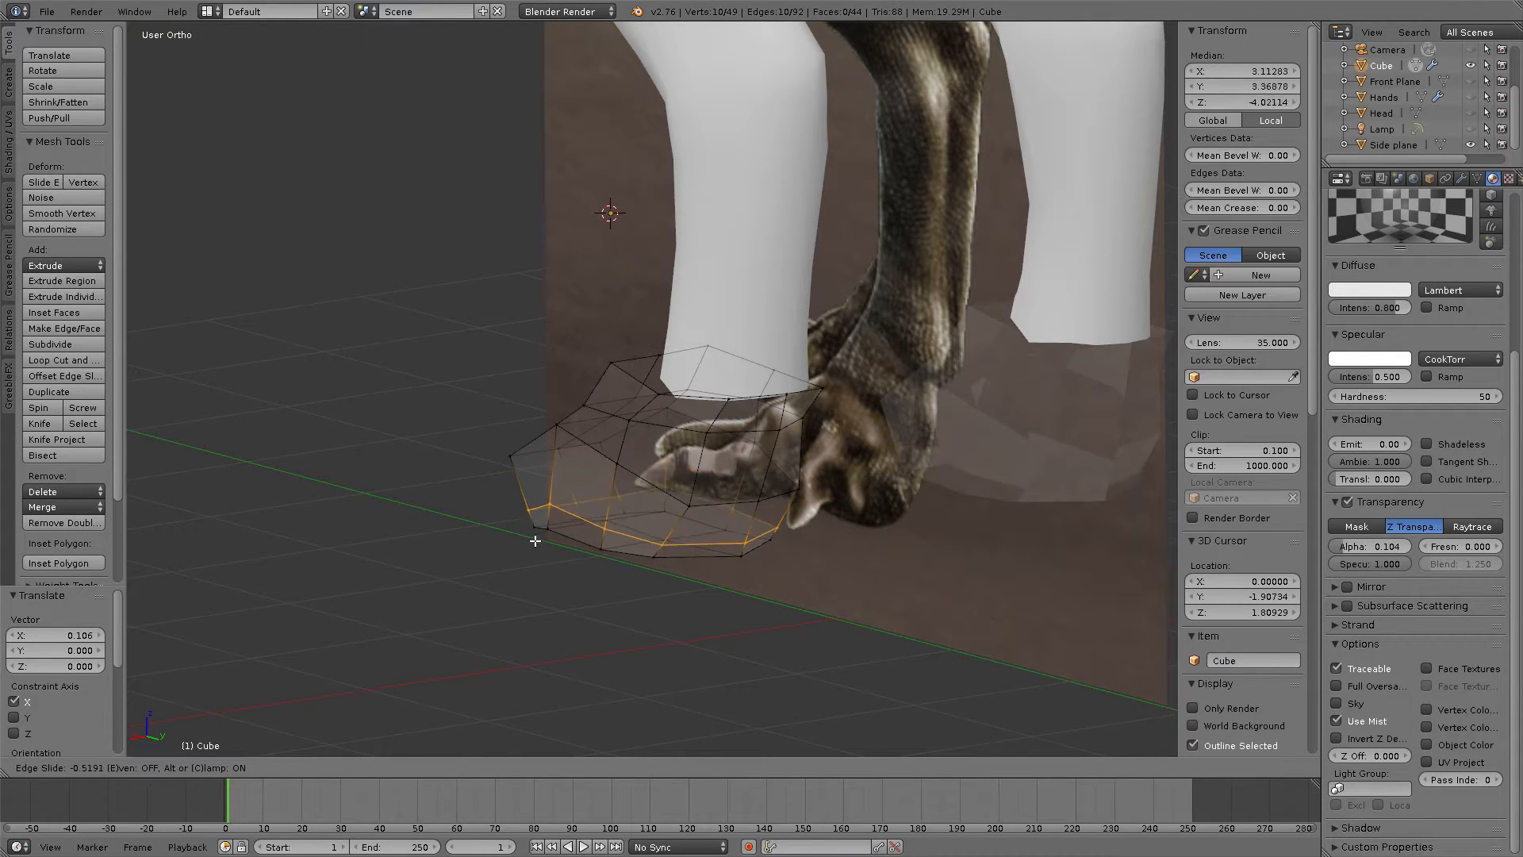
pyautogui.click(565, 555)
pyautogui.moveTo(566, 555); pyautogui.dragTo(212, 460, button='middle')
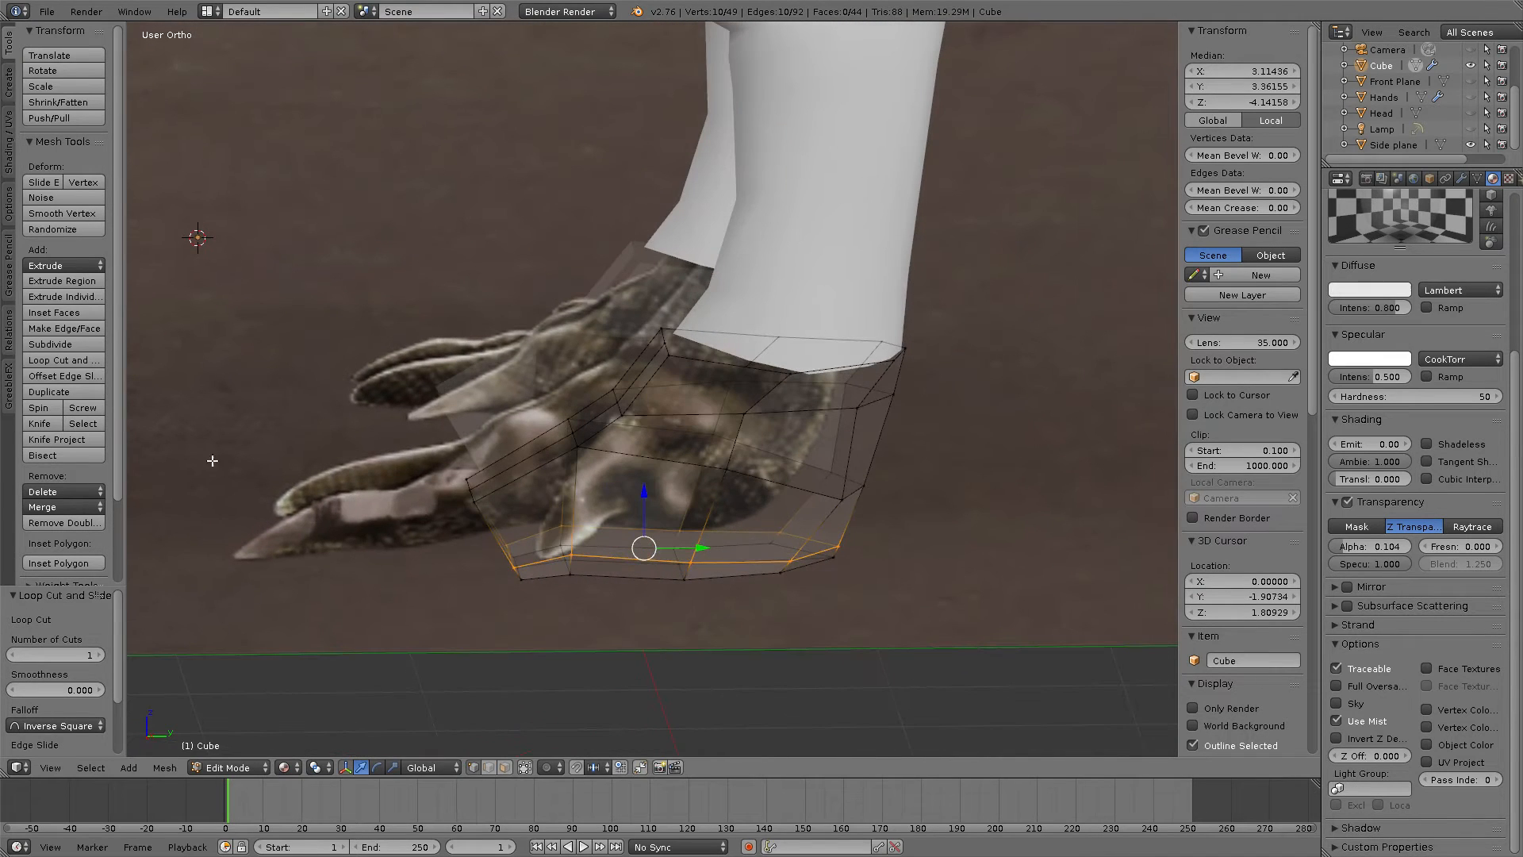
pyautogui.moveTo(55, 690); pyautogui.dragTo(92, 689)
# Step: In the right side view, shift the outer top vertex about -0.088 in Y and 0.023 in Z, and the inner one about -0.076 and 0.018
pyautogui.moveTo(411, 457); pyautogui.dragTo(649, 477, button='middle')
pyautogui.scroll(-4, 621, 459)
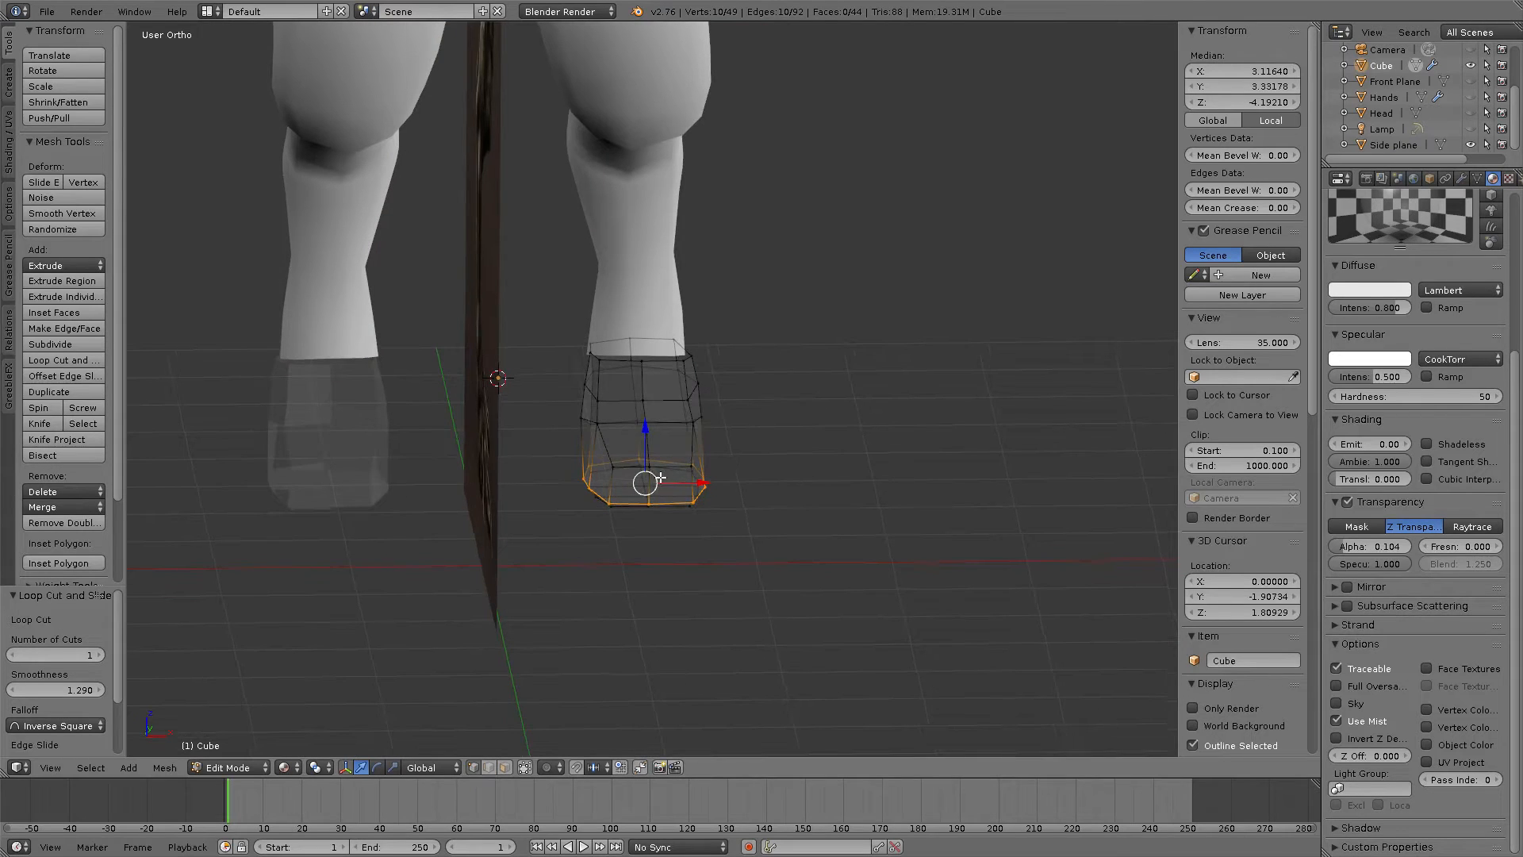
pyautogui.press('KP_3')
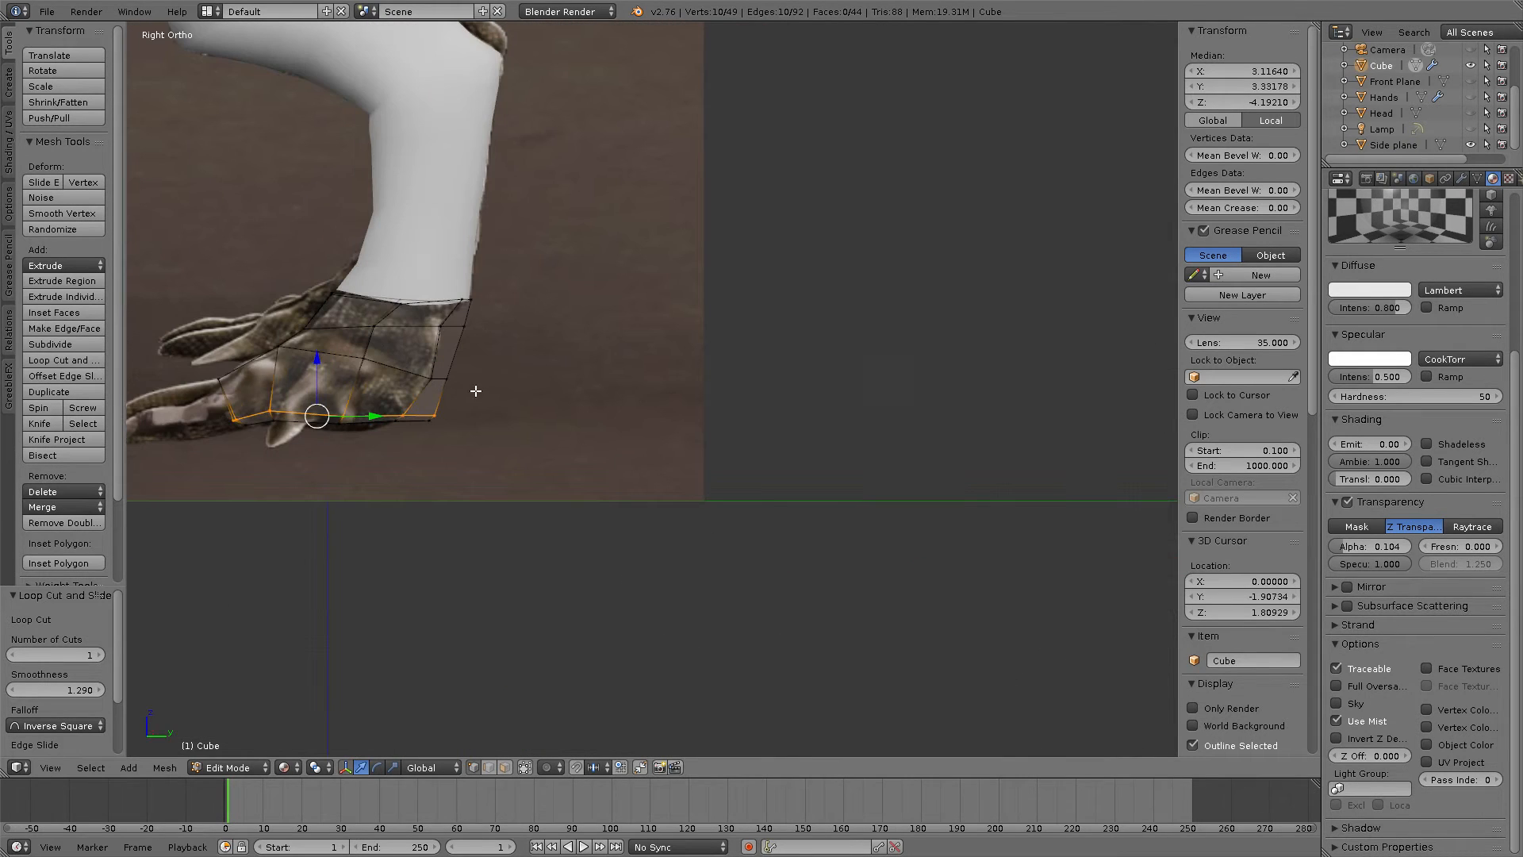
pyautogui.keyDown('shift'); pyautogui.moveTo(475, 382); pyautogui.dragTo(816, 520, button='middle'); pyautogui.keyUp('shift')
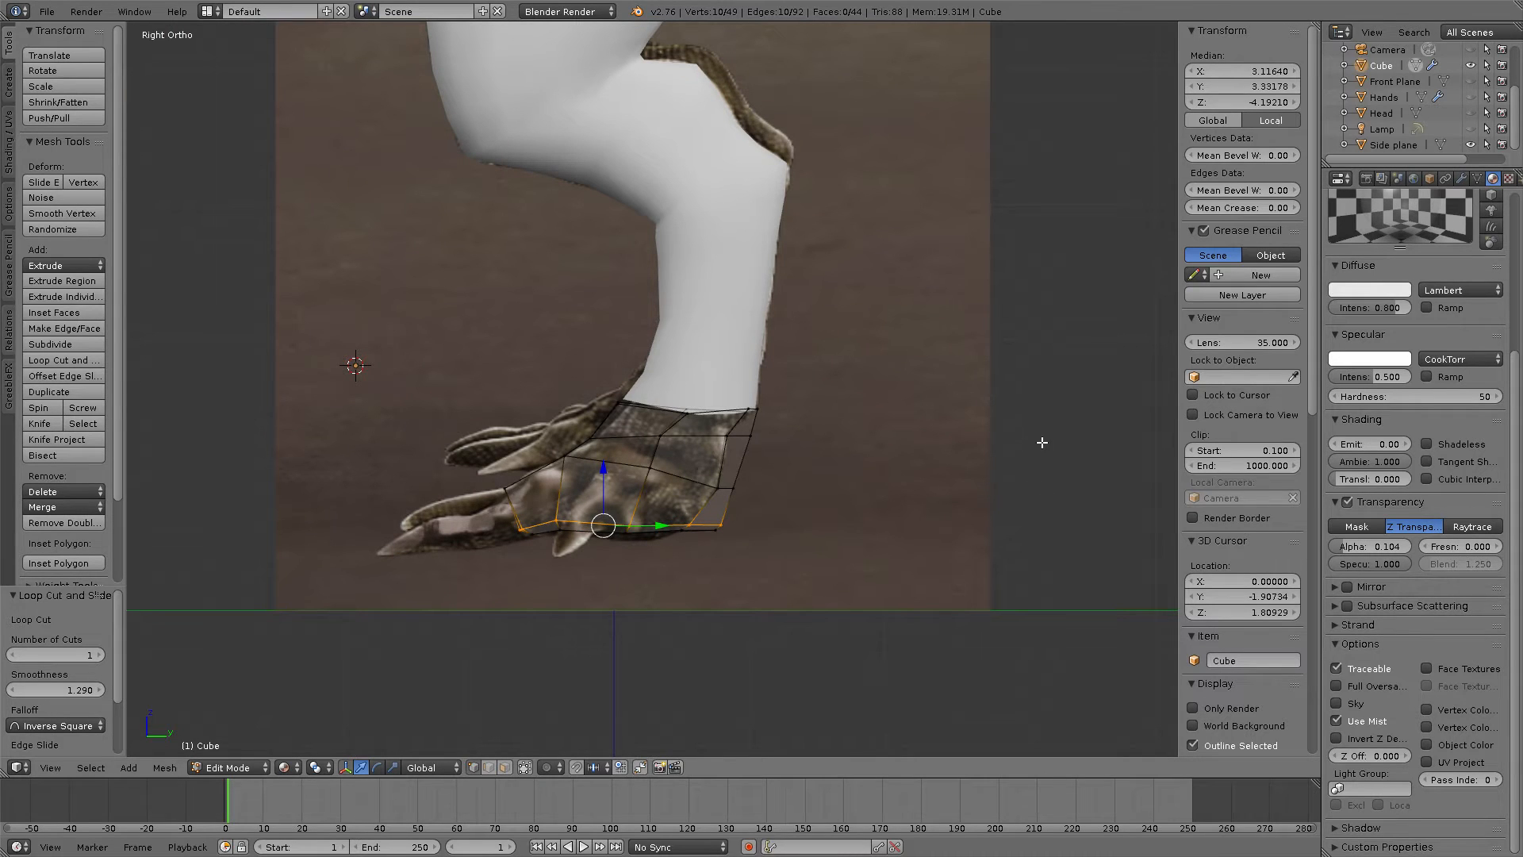
pyautogui.rightClick(695, 410)
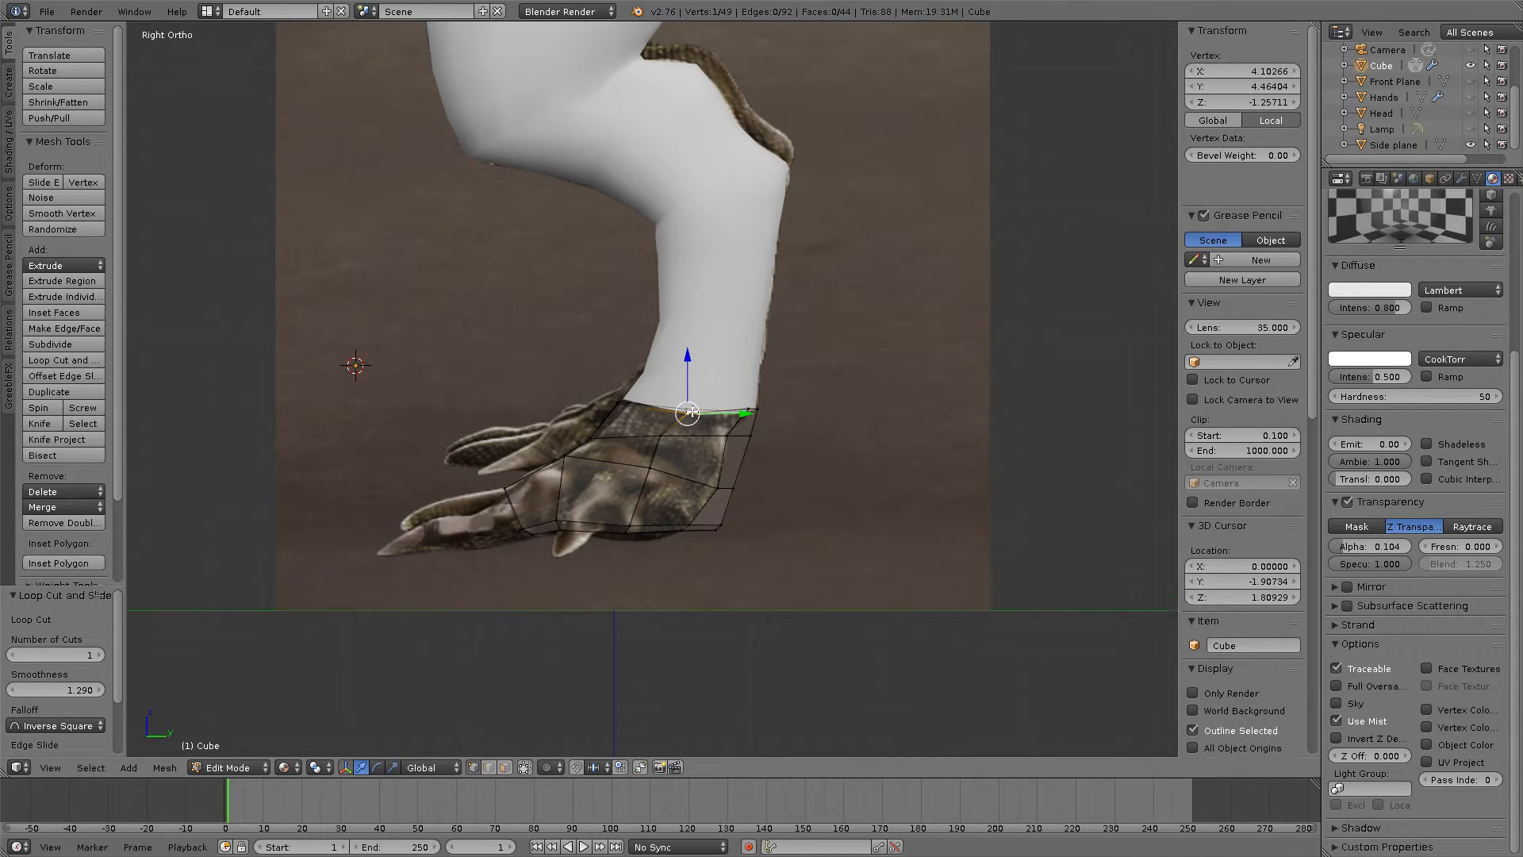
pyautogui.press('g')
pyautogui.click(694, 405)
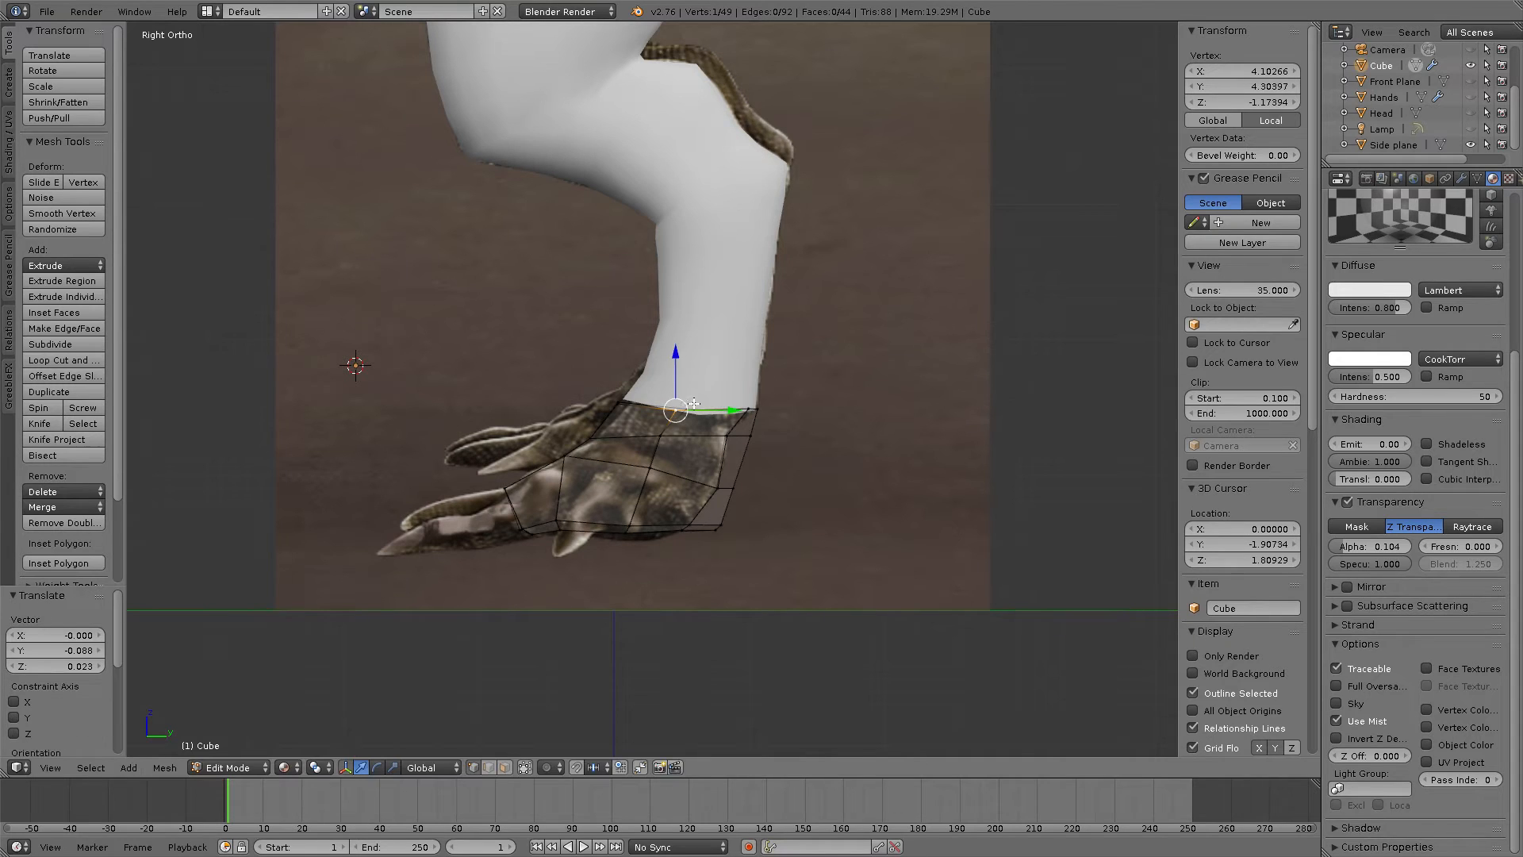
pyautogui.press('g')
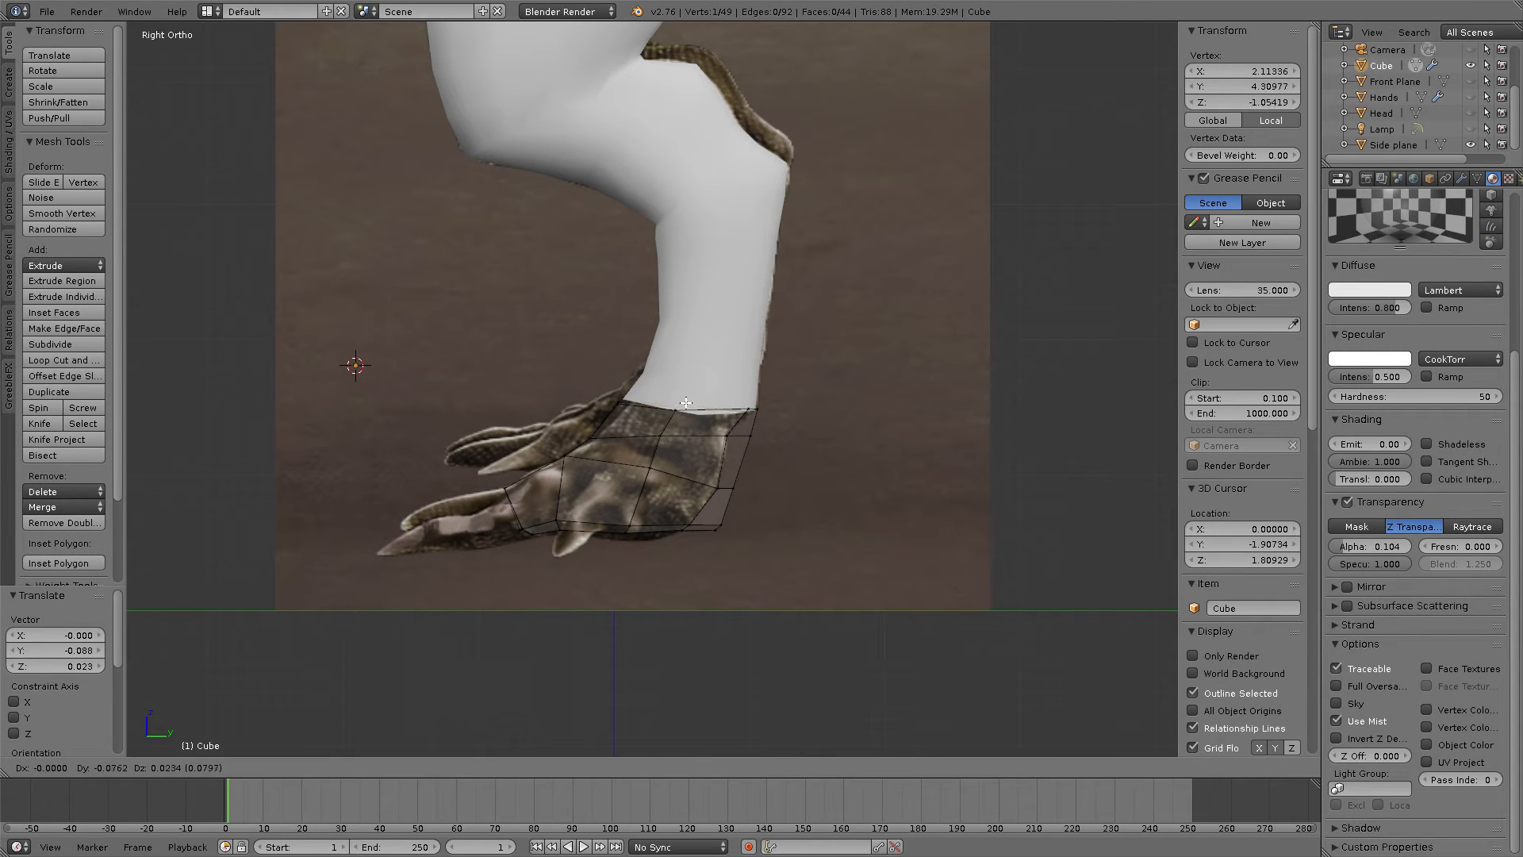
pyautogui.click(687, 403)
# Step: Examine the foot's shape from the front and at an angle, comparing it with the leg and the reference claws
pyautogui.moveTo(686, 405); pyautogui.dragTo(786, 472, button='middle')
pyautogui.moveTo(788, 553); pyautogui.dragTo(837, 518, button='middle')
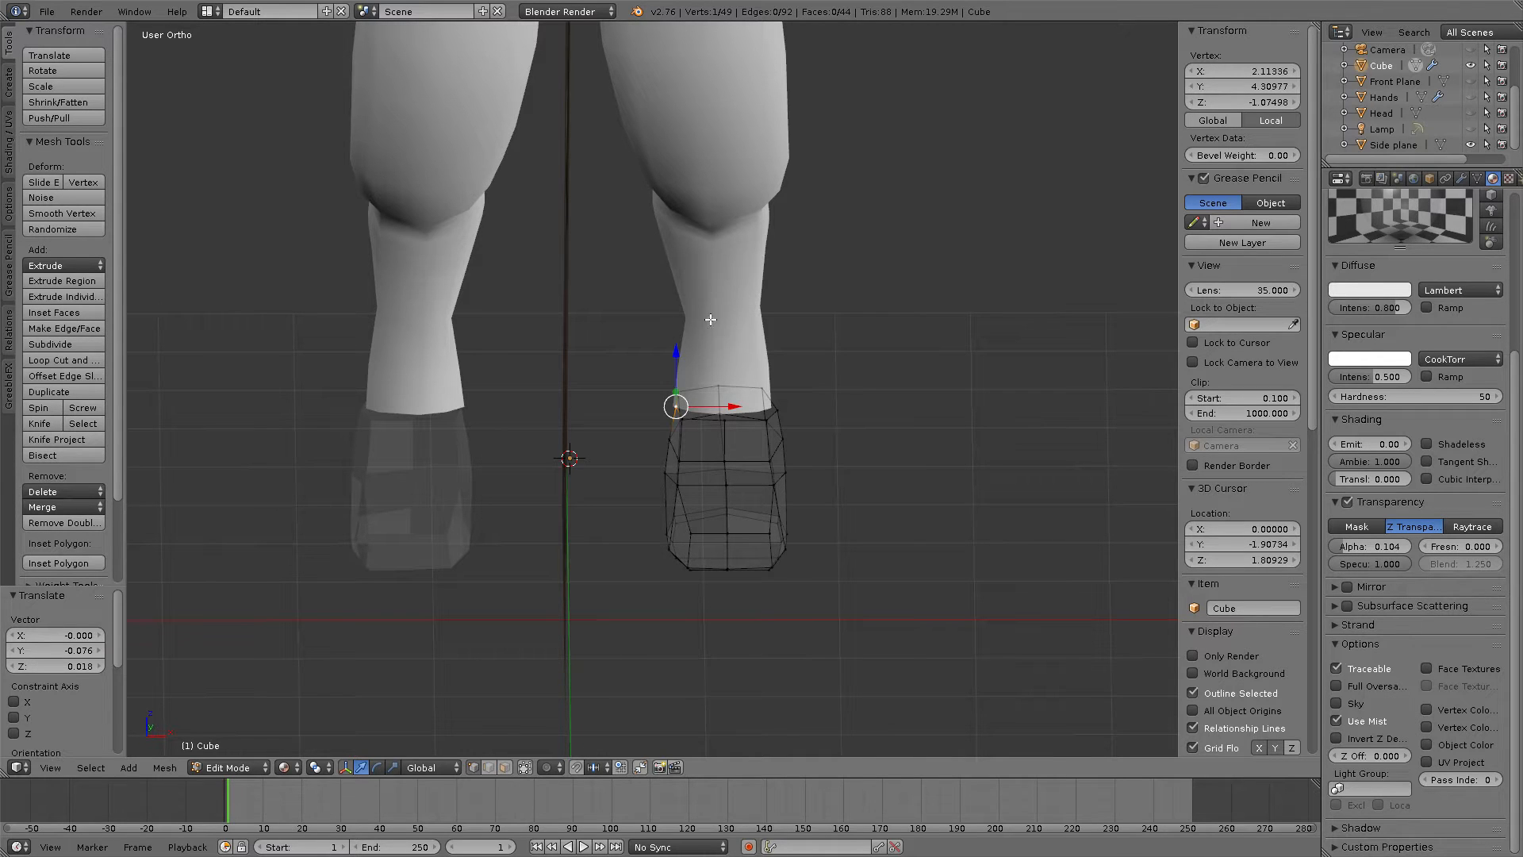
pyautogui.moveTo(737, 354); pyautogui.dragTo(773, 428, button='middle')
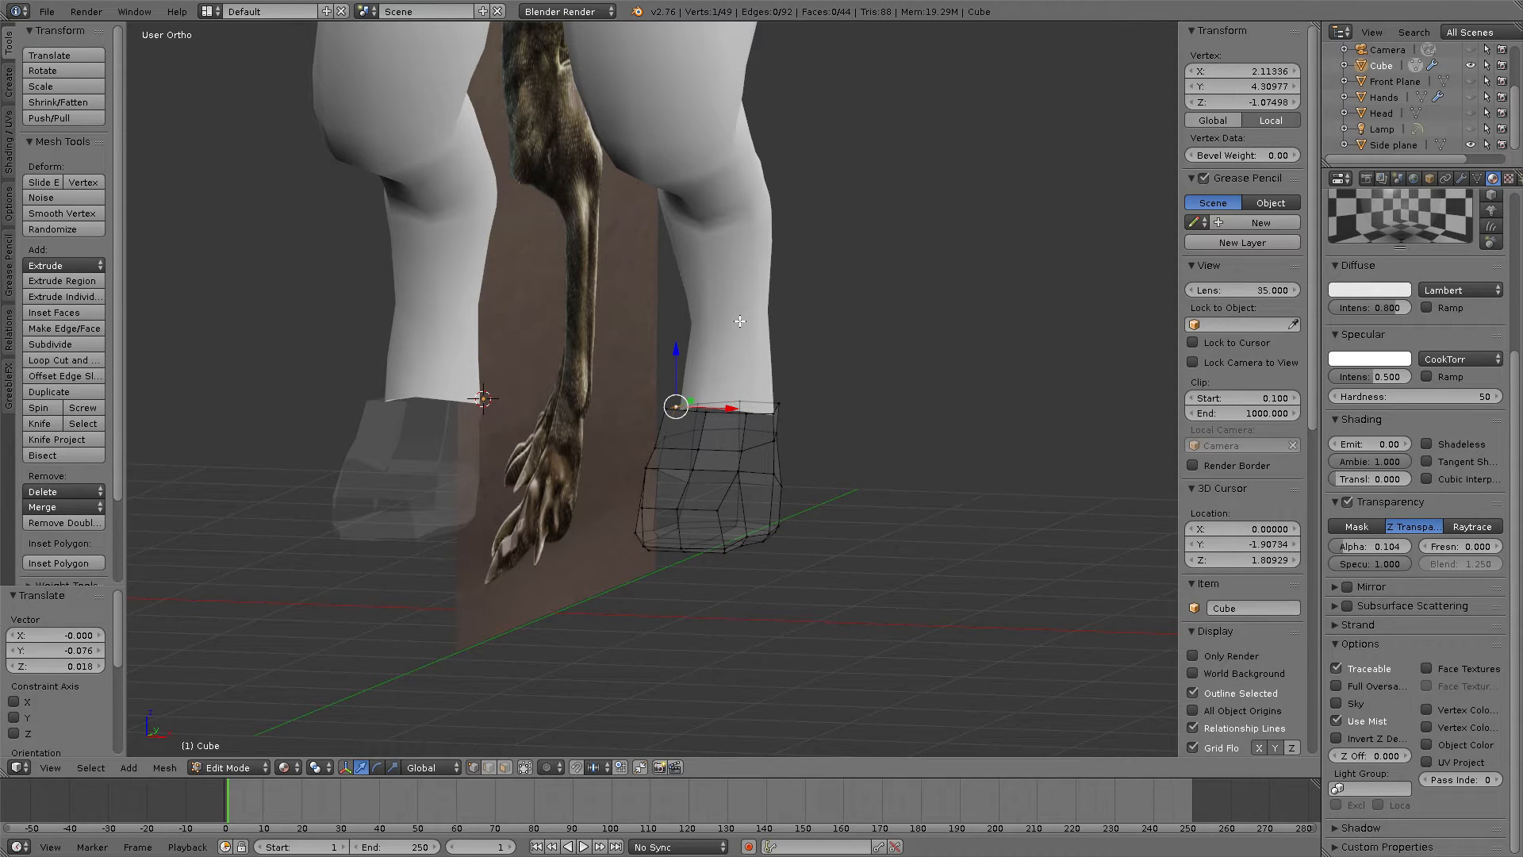
pyautogui.moveTo(776, 390); pyautogui.dragTo(742, 304, button='middle')
pyautogui.scroll(3, 778, 391)
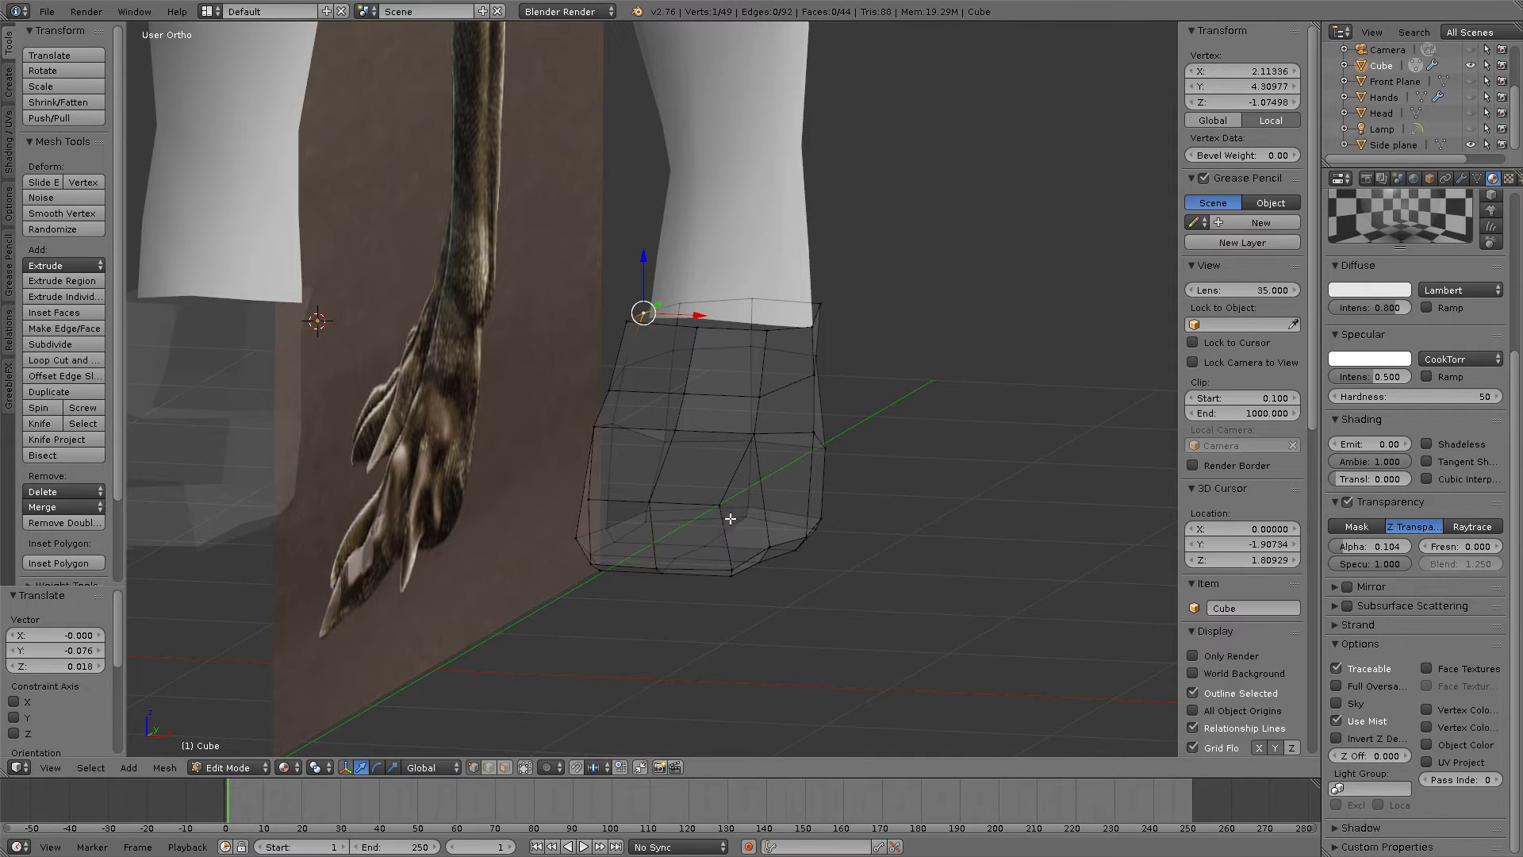
pyautogui.moveTo(703, 491); pyautogui.dragTo(726, 467, button='middle')
pyautogui.scroll(1, 695, 514)
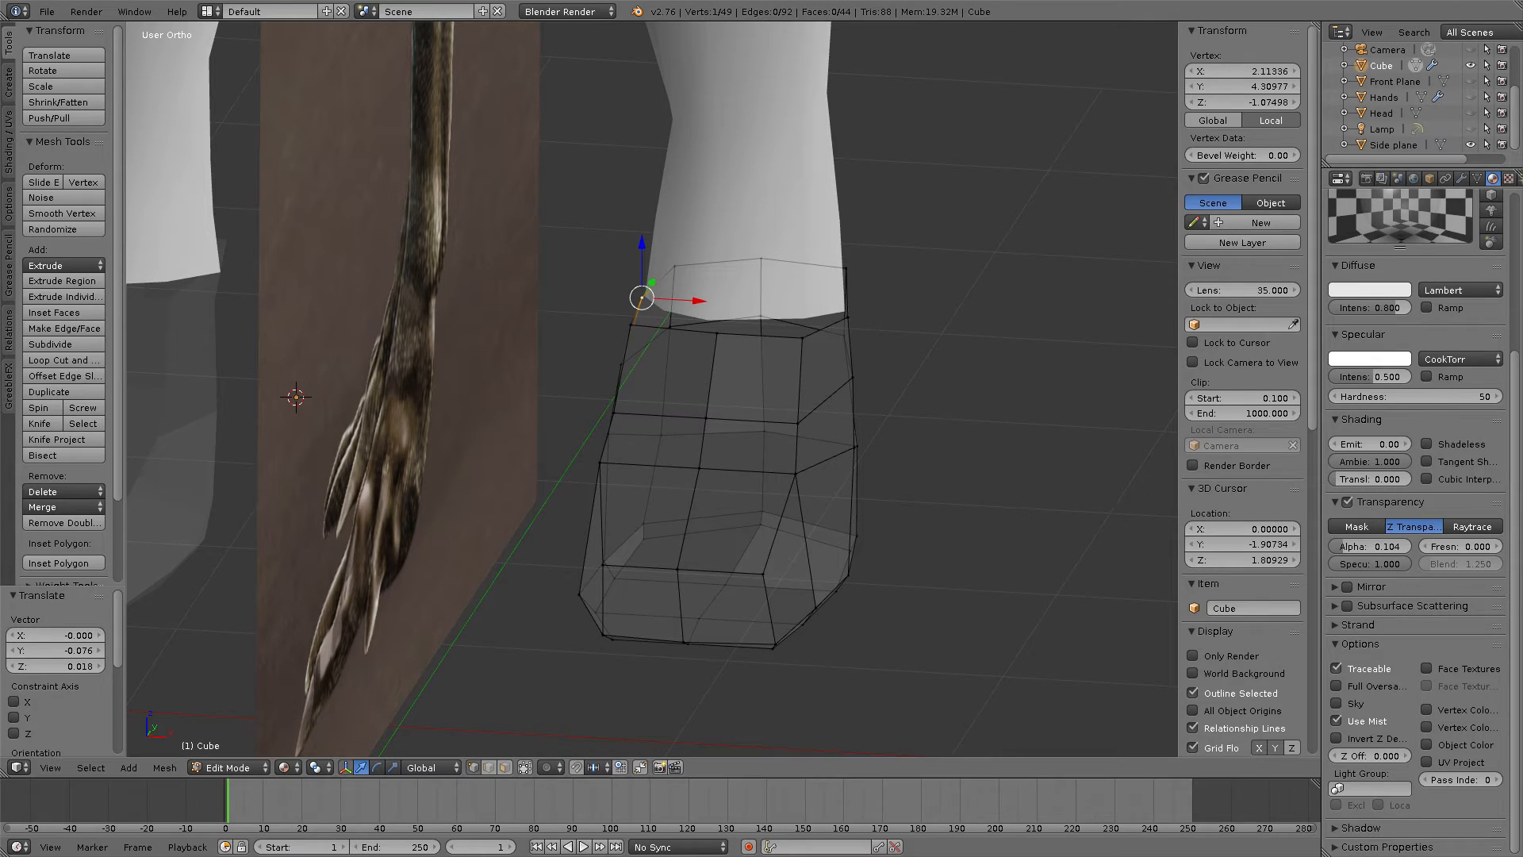
# Step: Check the Emulate 3 Button Mouse option in the Input user preferences and close the preferences
pyautogui.click(46, 11)
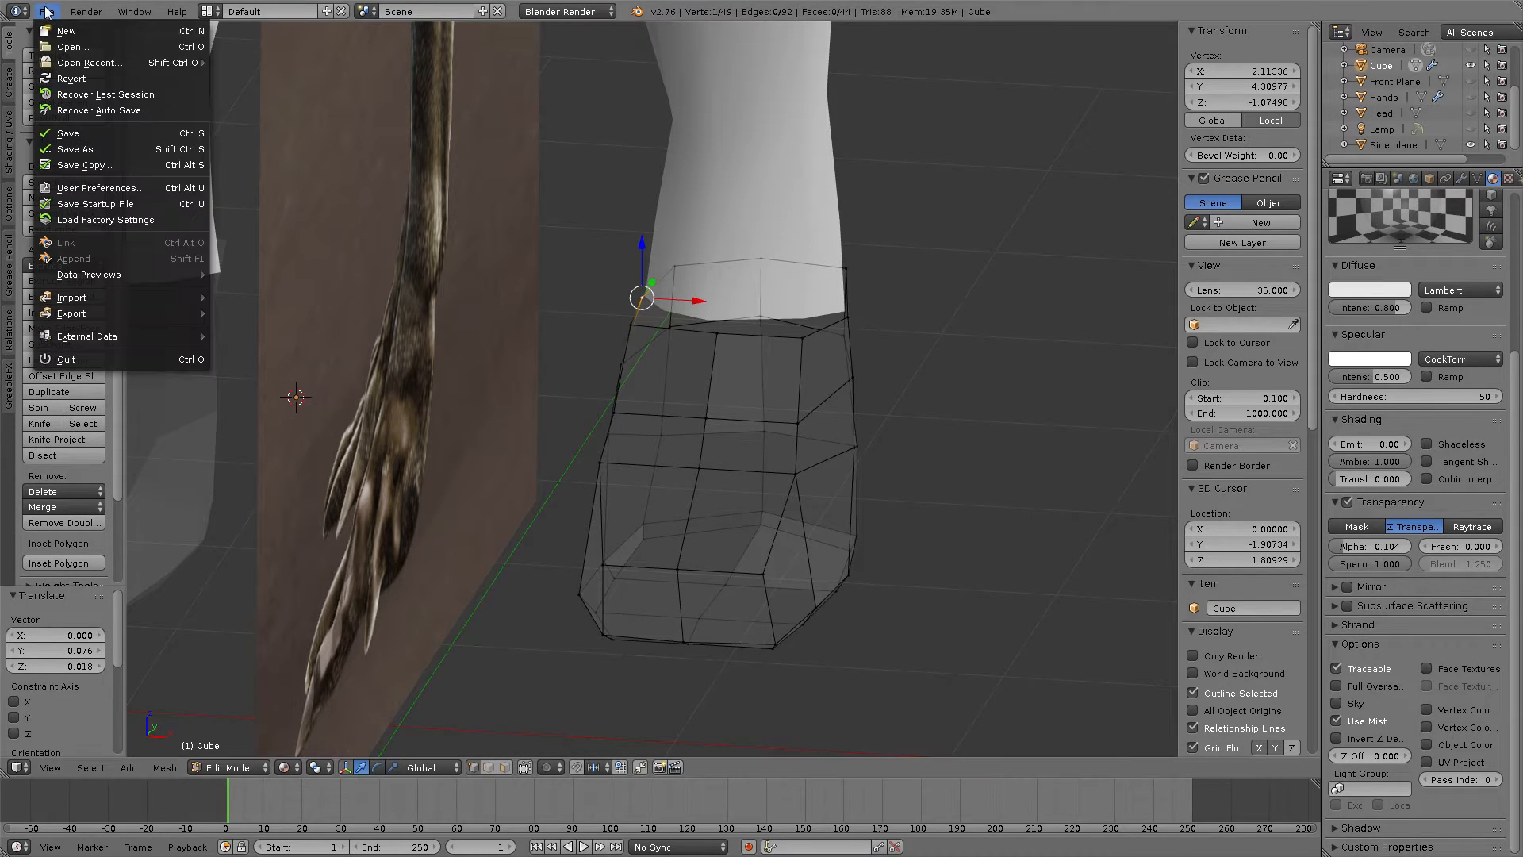
pyautogui.click(103, 188)
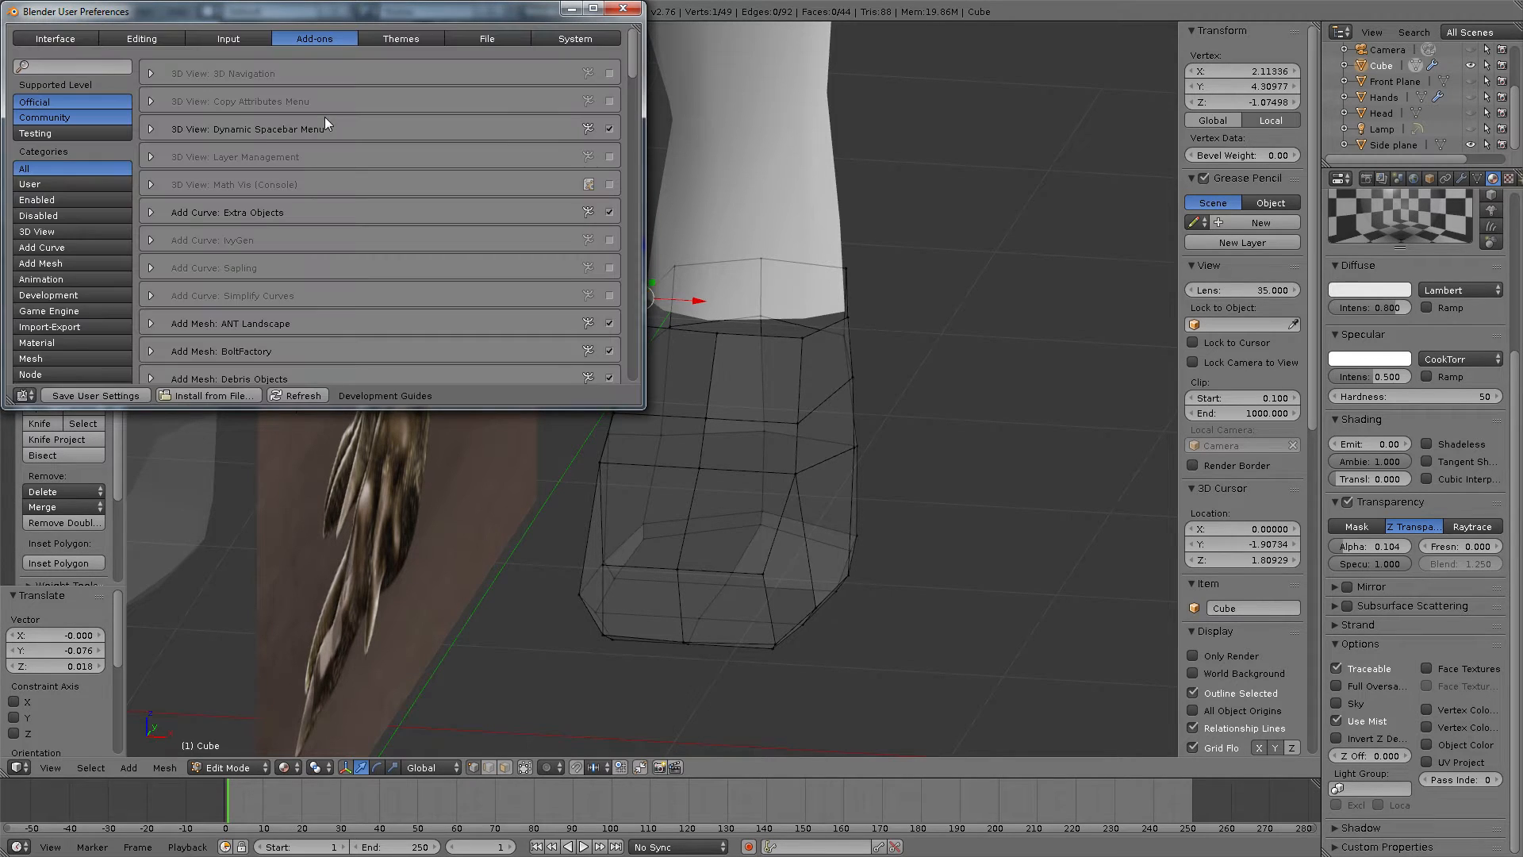
pyautogui.click(237, 40)
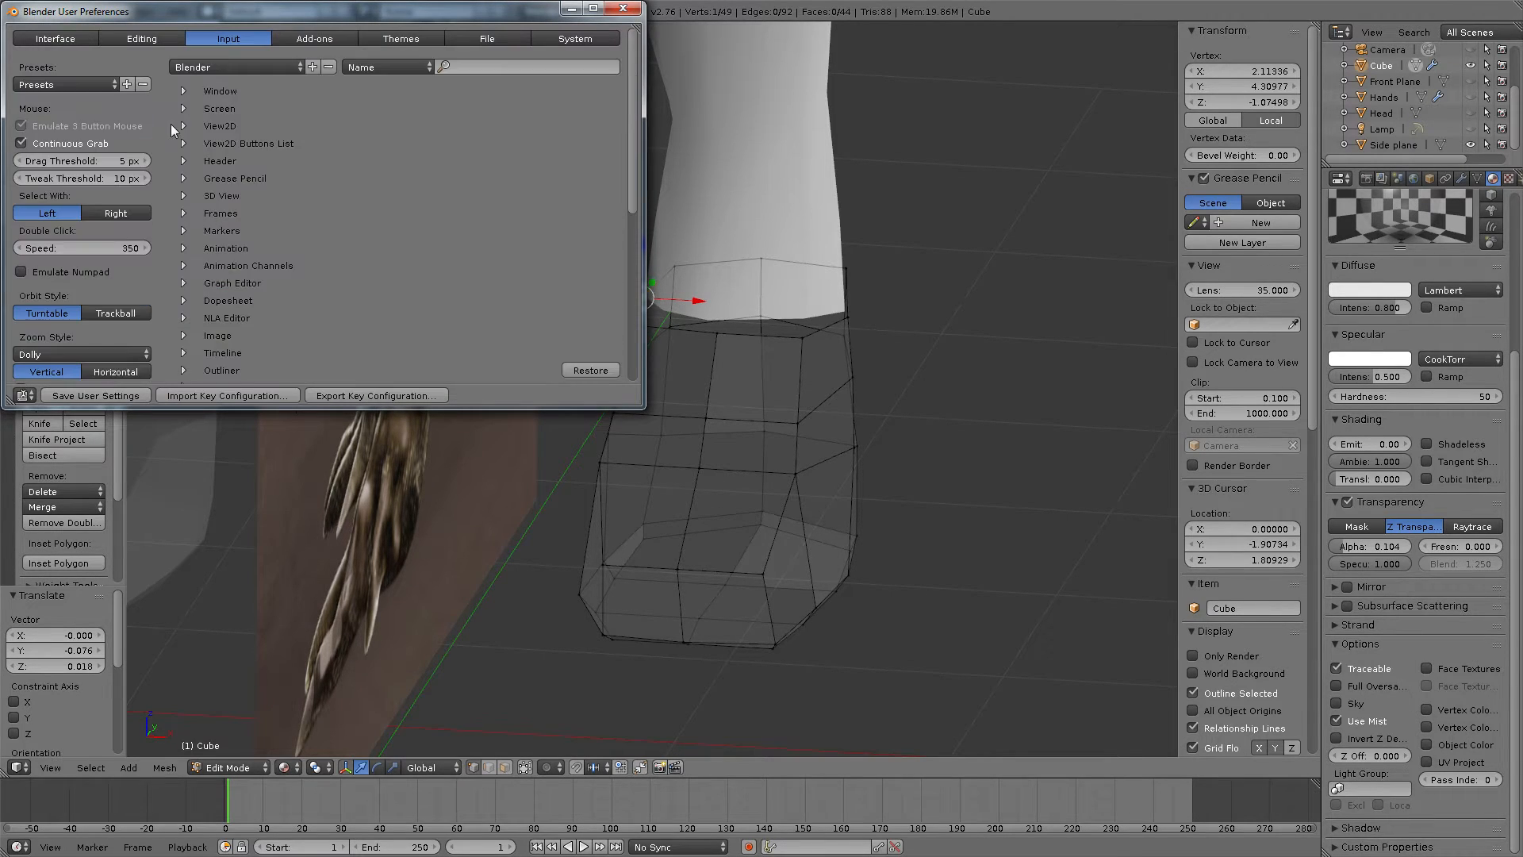
pyautogui.click(30, 125)
pyautogui.click(627, 9)
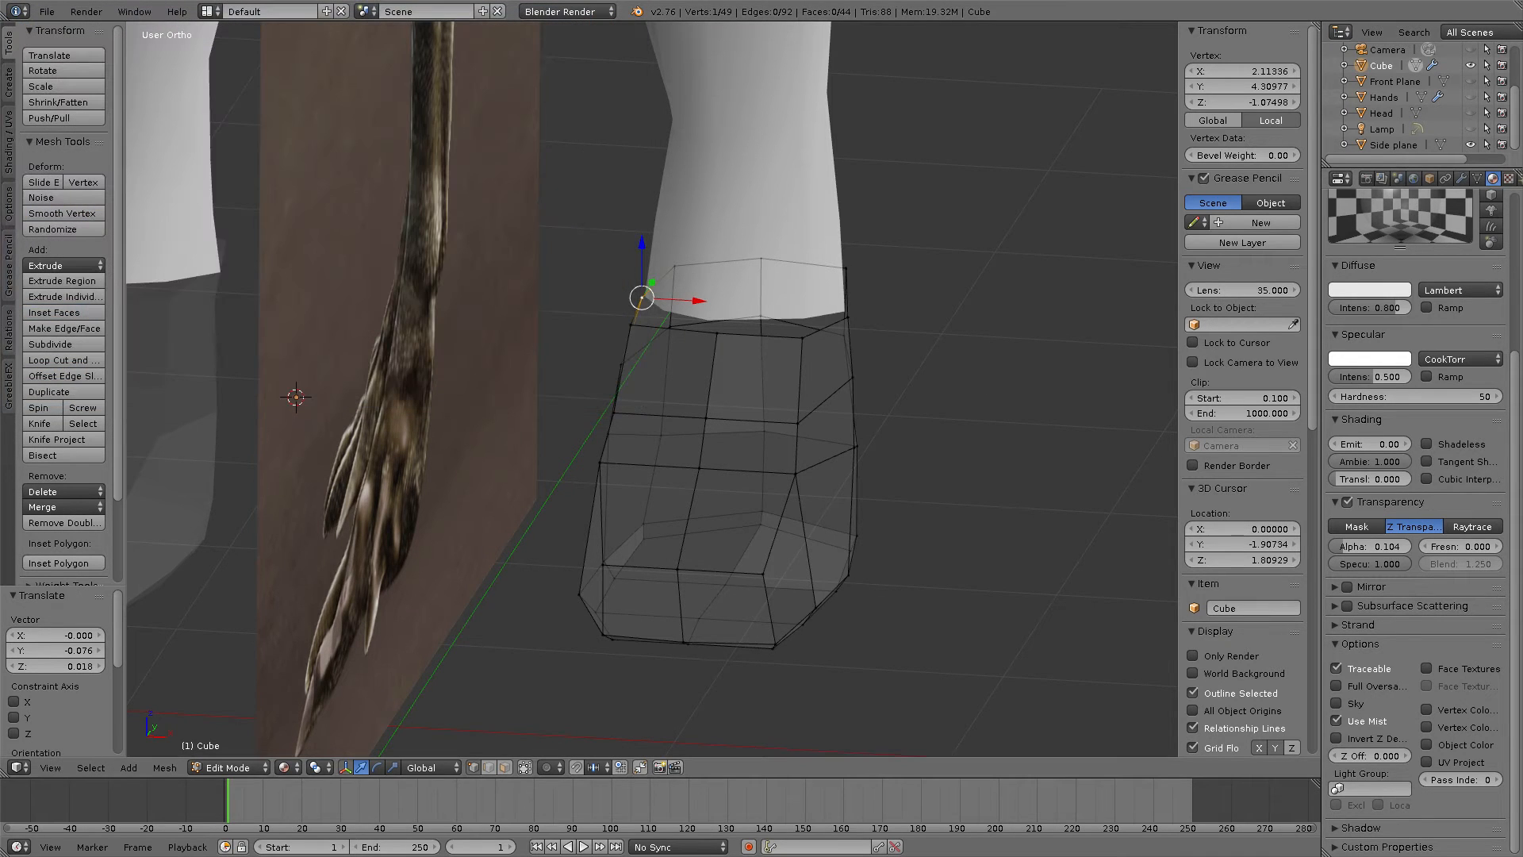
# Step: Select the foot's lengthwise centre edge loop in edge select mode and shift it about -0.085 along X
pyautogui.rightClick(717, 349)
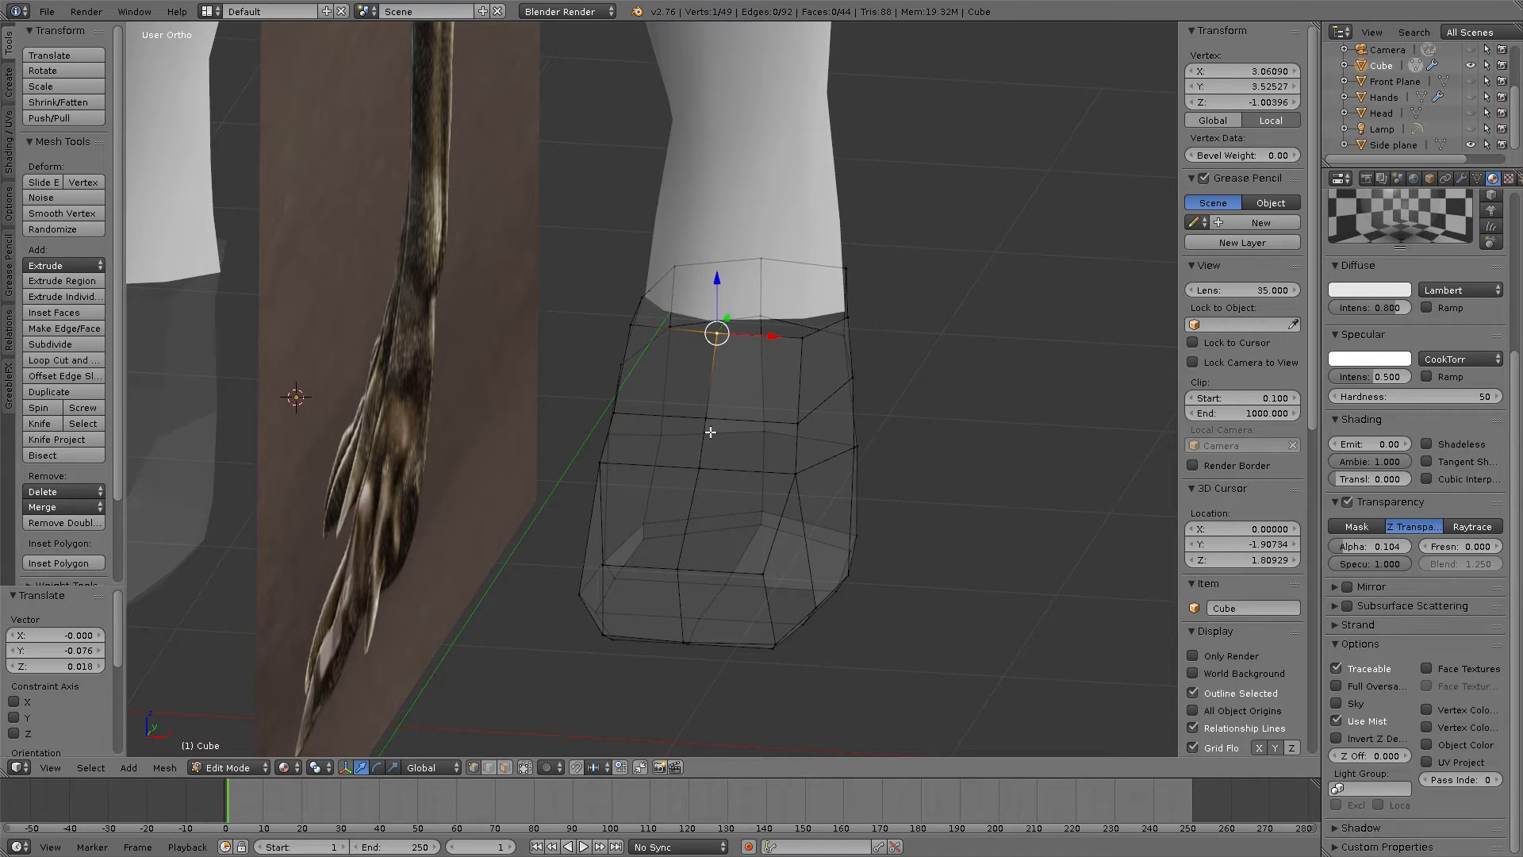
pyautogui.click(488, 767)
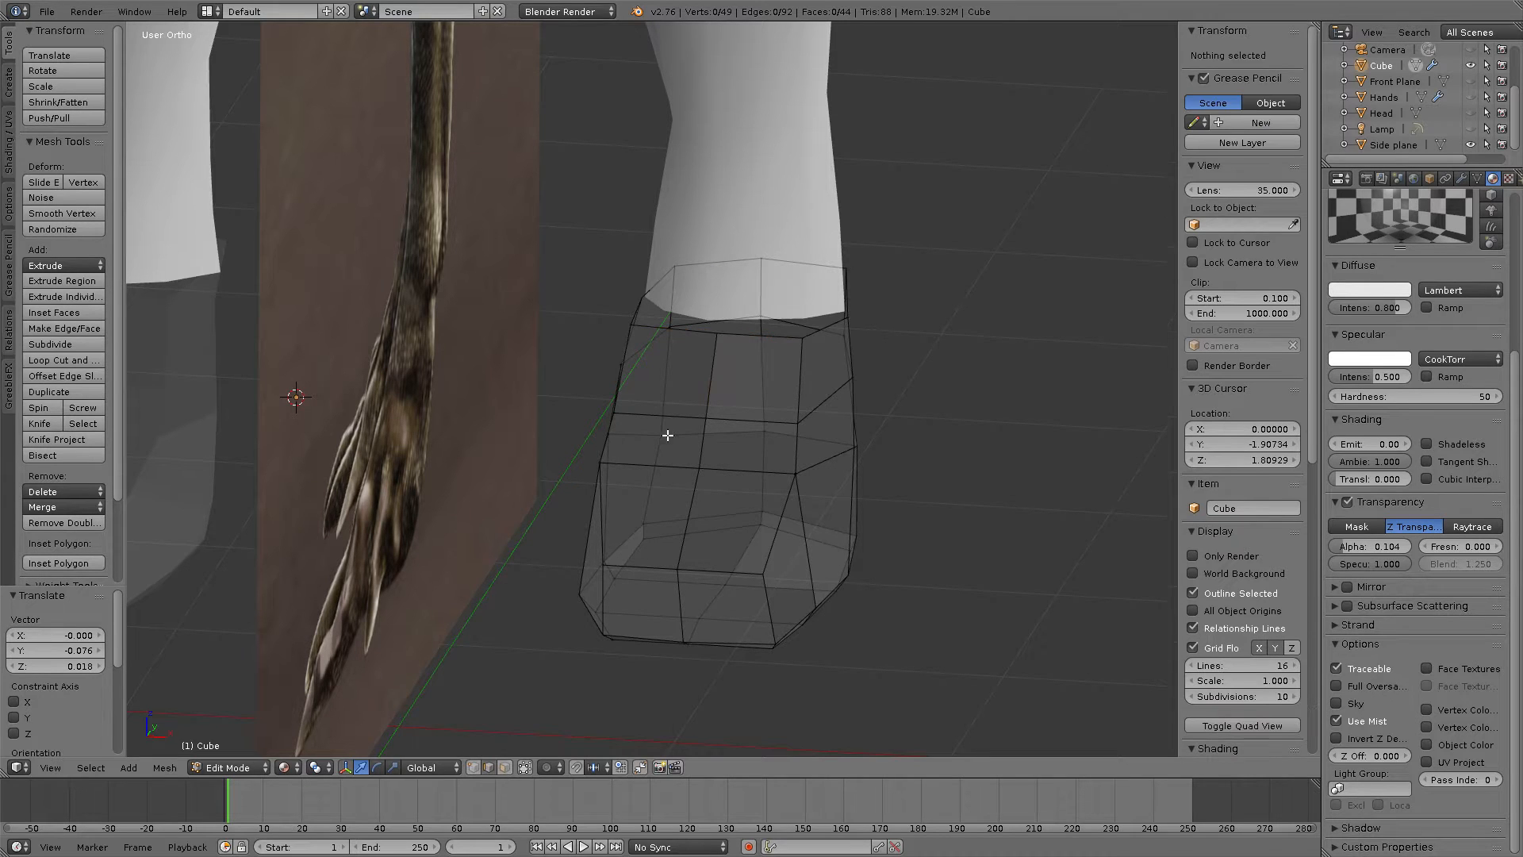
pyautogui.keyDown('alt'); pyautogui.rightClick(724, 373); pyautogui.keyUp('alt')
pyautogui.moveTo(783, 489); pyautogui.dragTo(748, 497)
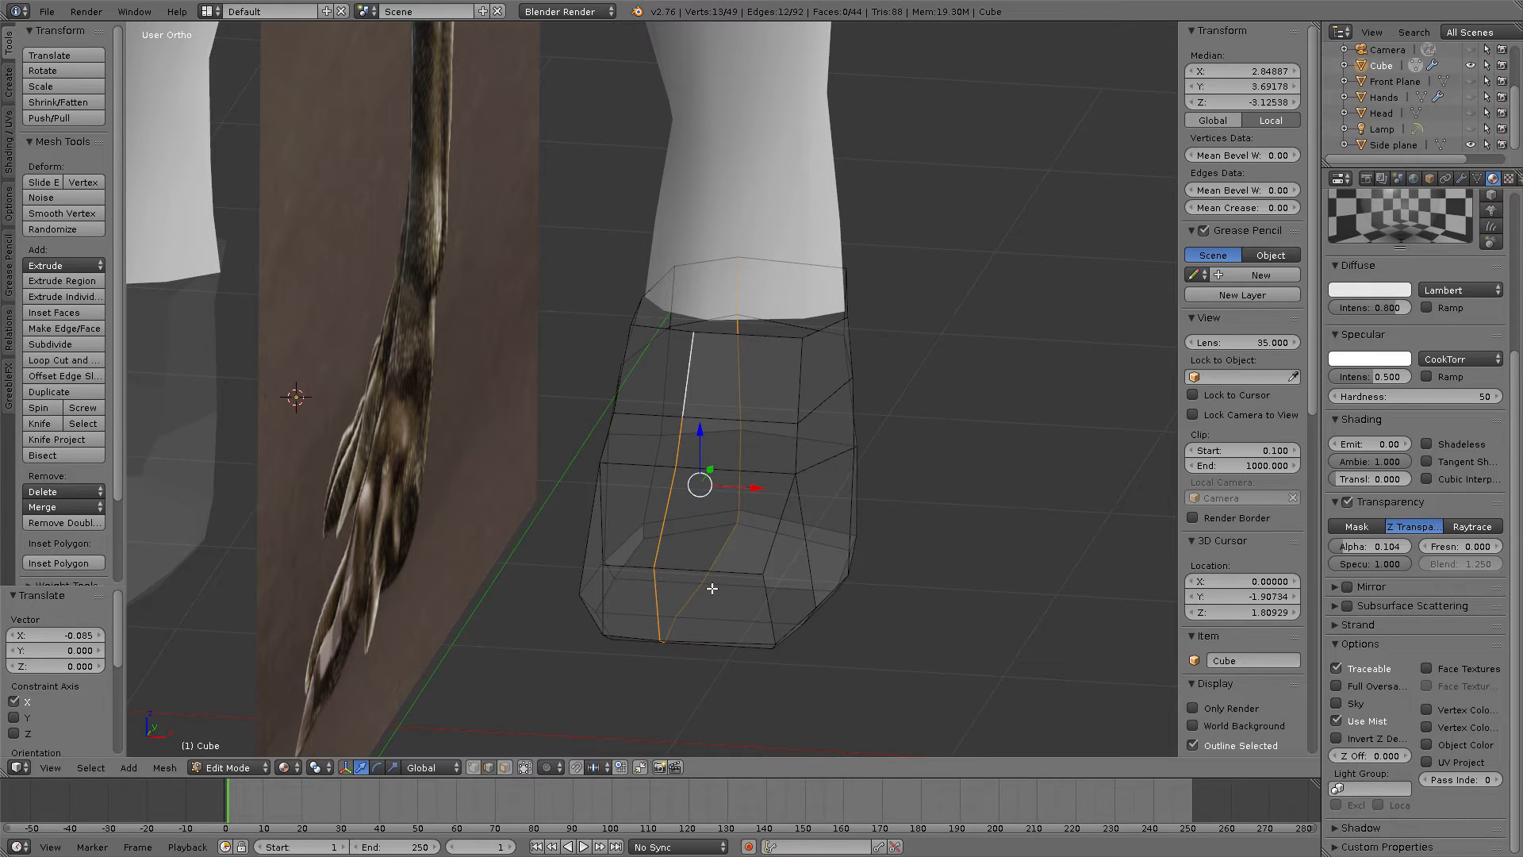
# Step: Add one centred lengthwise loop cut between the shifted centre loop and the foot's outer edge
pyautogui.hotkey('ctrl', 'r')
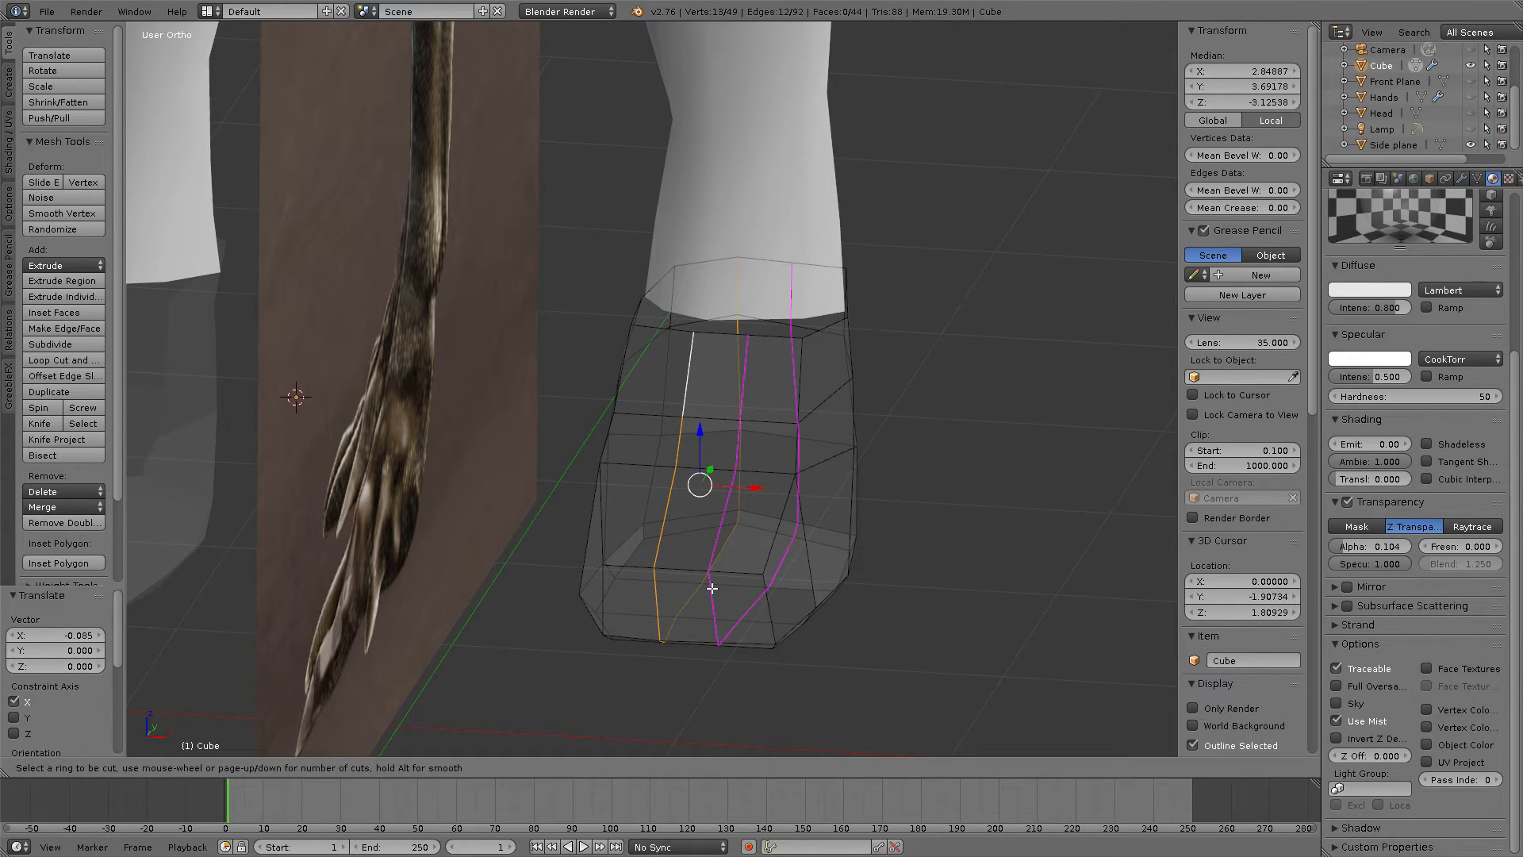
pyautogui.click(712, 588)
pyautogui.rightClick(712, 588)
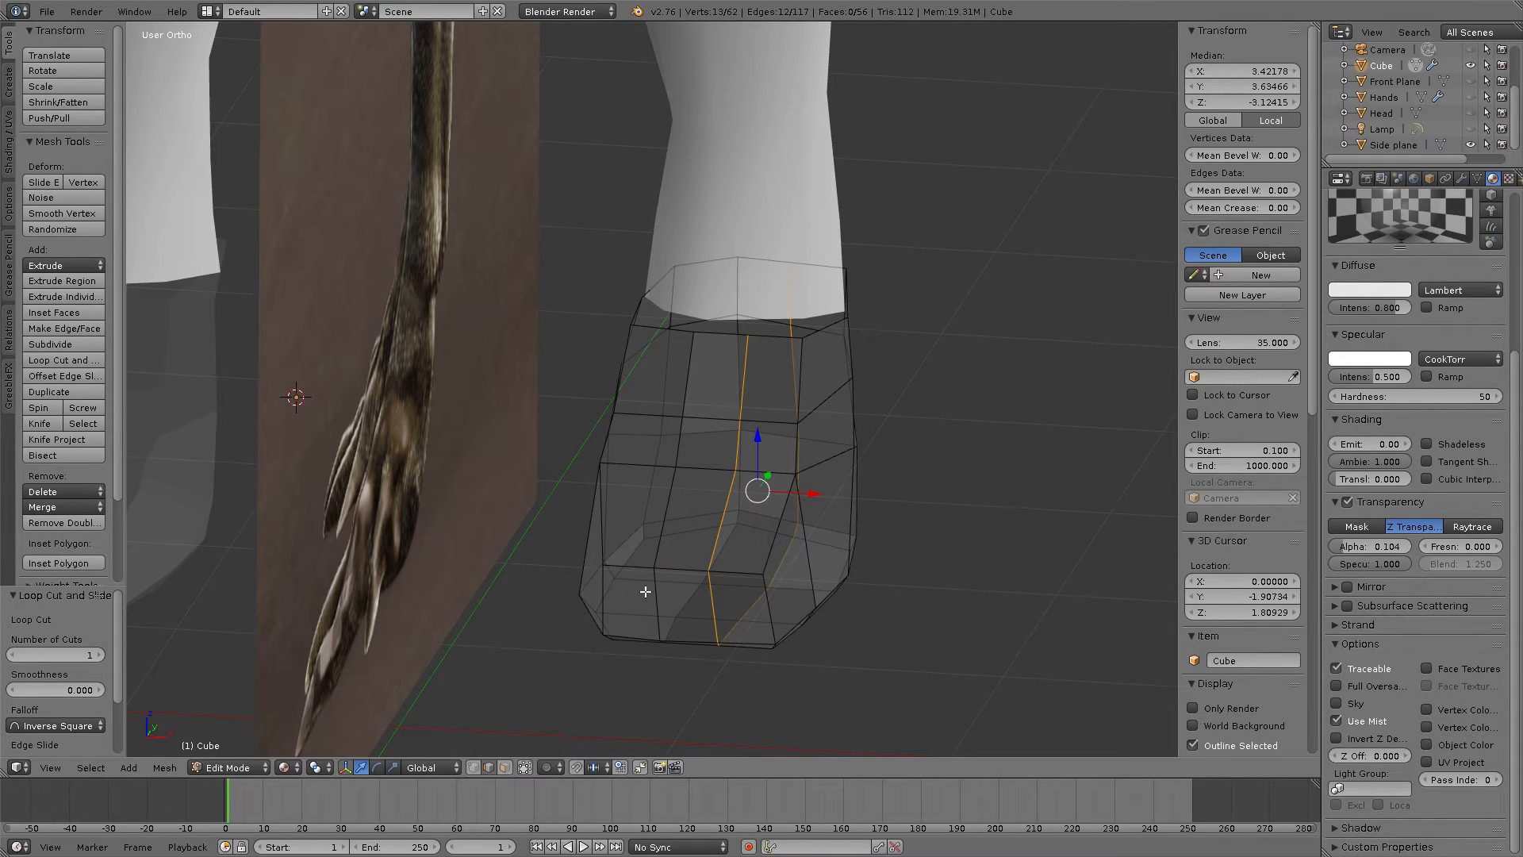
pyautogui.moveTo(614, 601); pyautogui.dragTo(720, 556, button='middle')
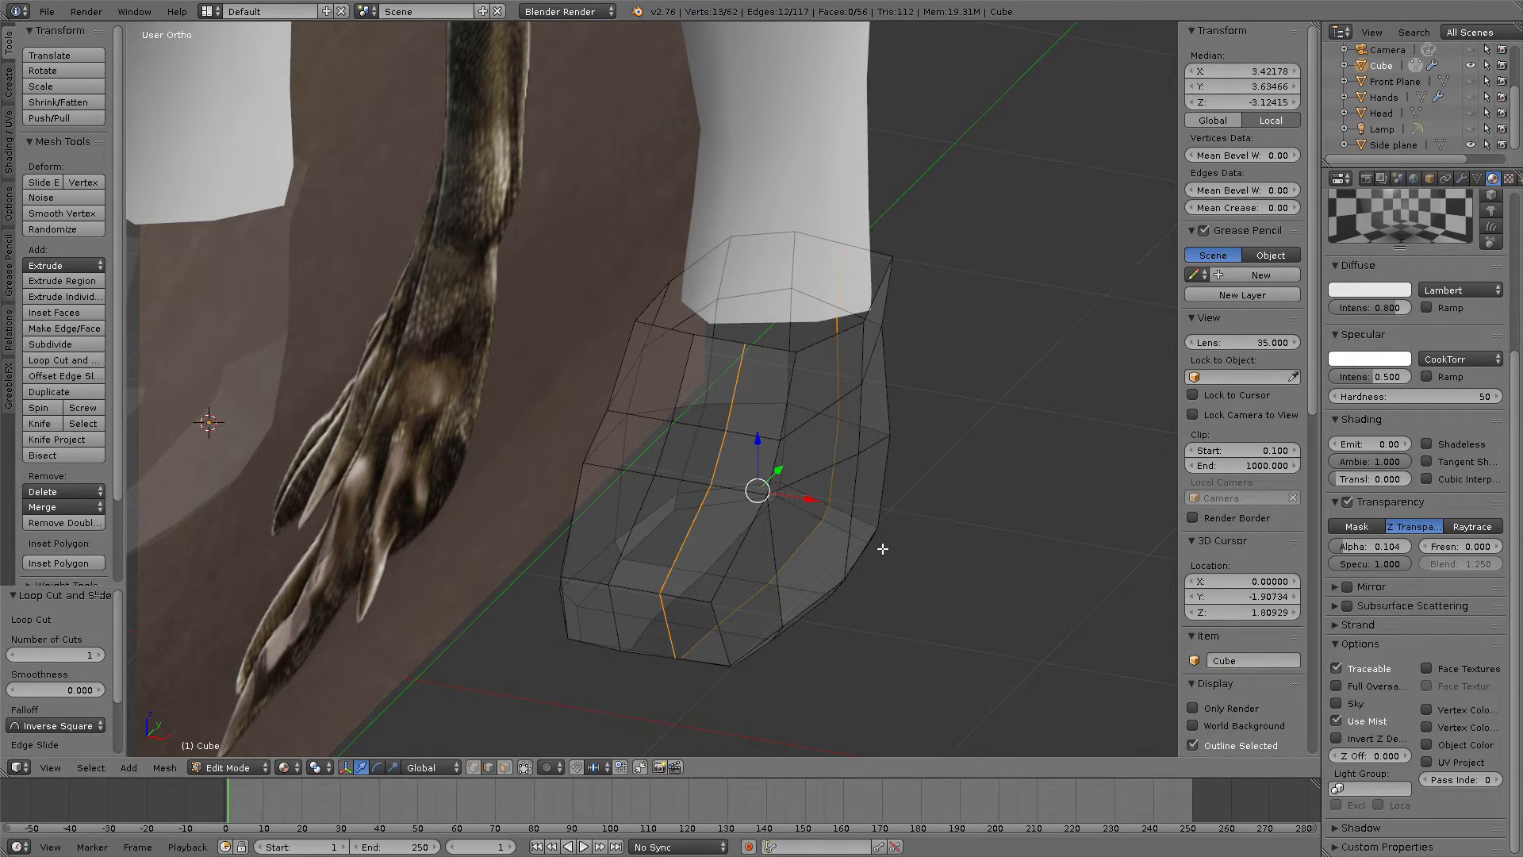
pyautogui.moveTo(824, 526)
pyautogui.mouseDown(button='middle')
pyautogui.moveTo(698, 512)
pyautogui.moveTo(831, 499)
pyautogui.mouseUp(button='middle')
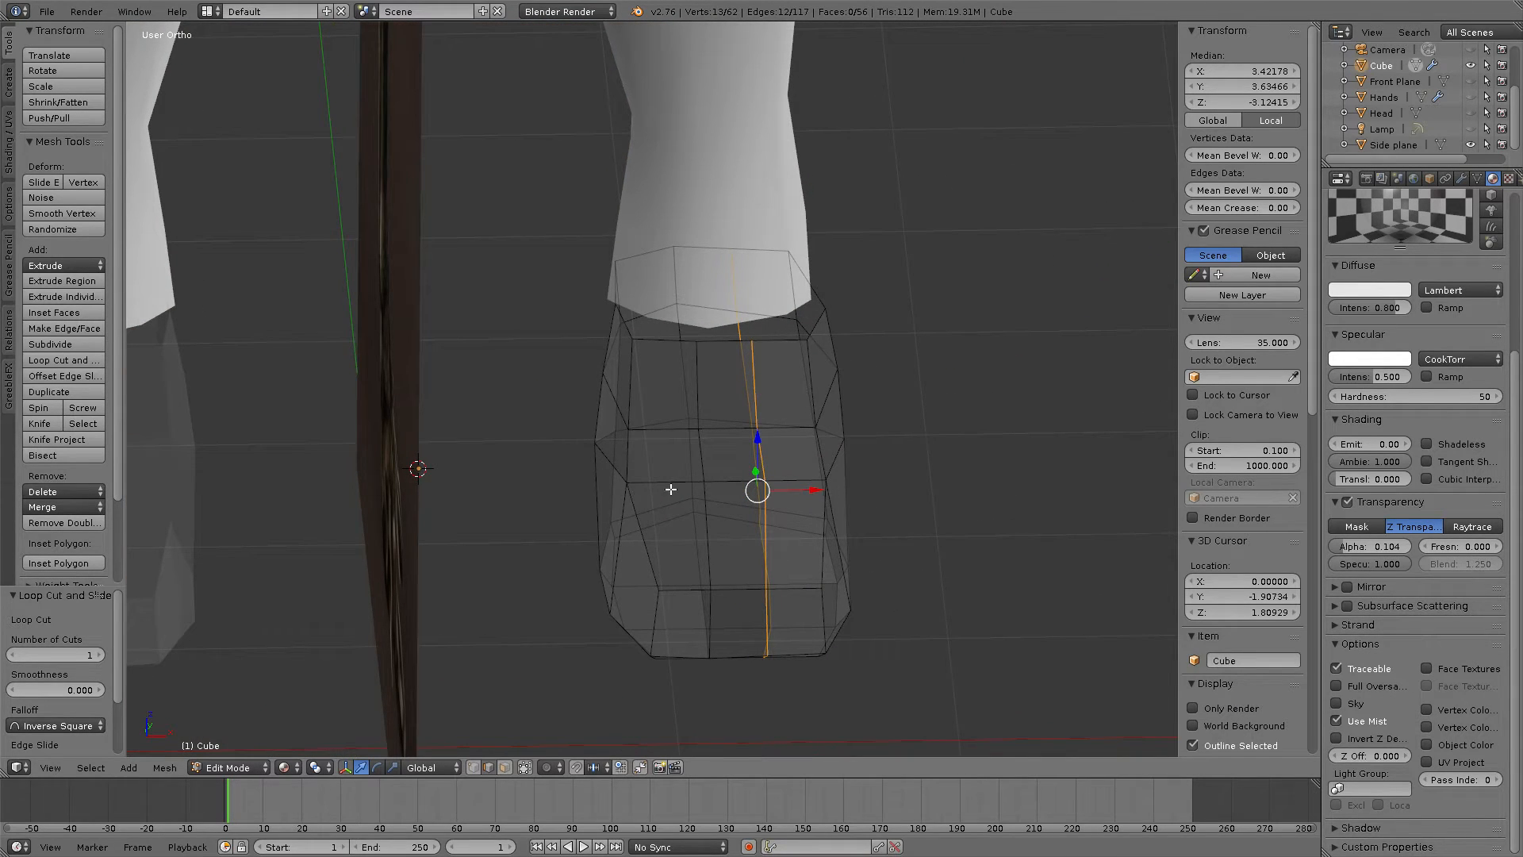
pyautogui.moveTo(670, 490); pyautogui.dragTo(696, 486, button='middle')
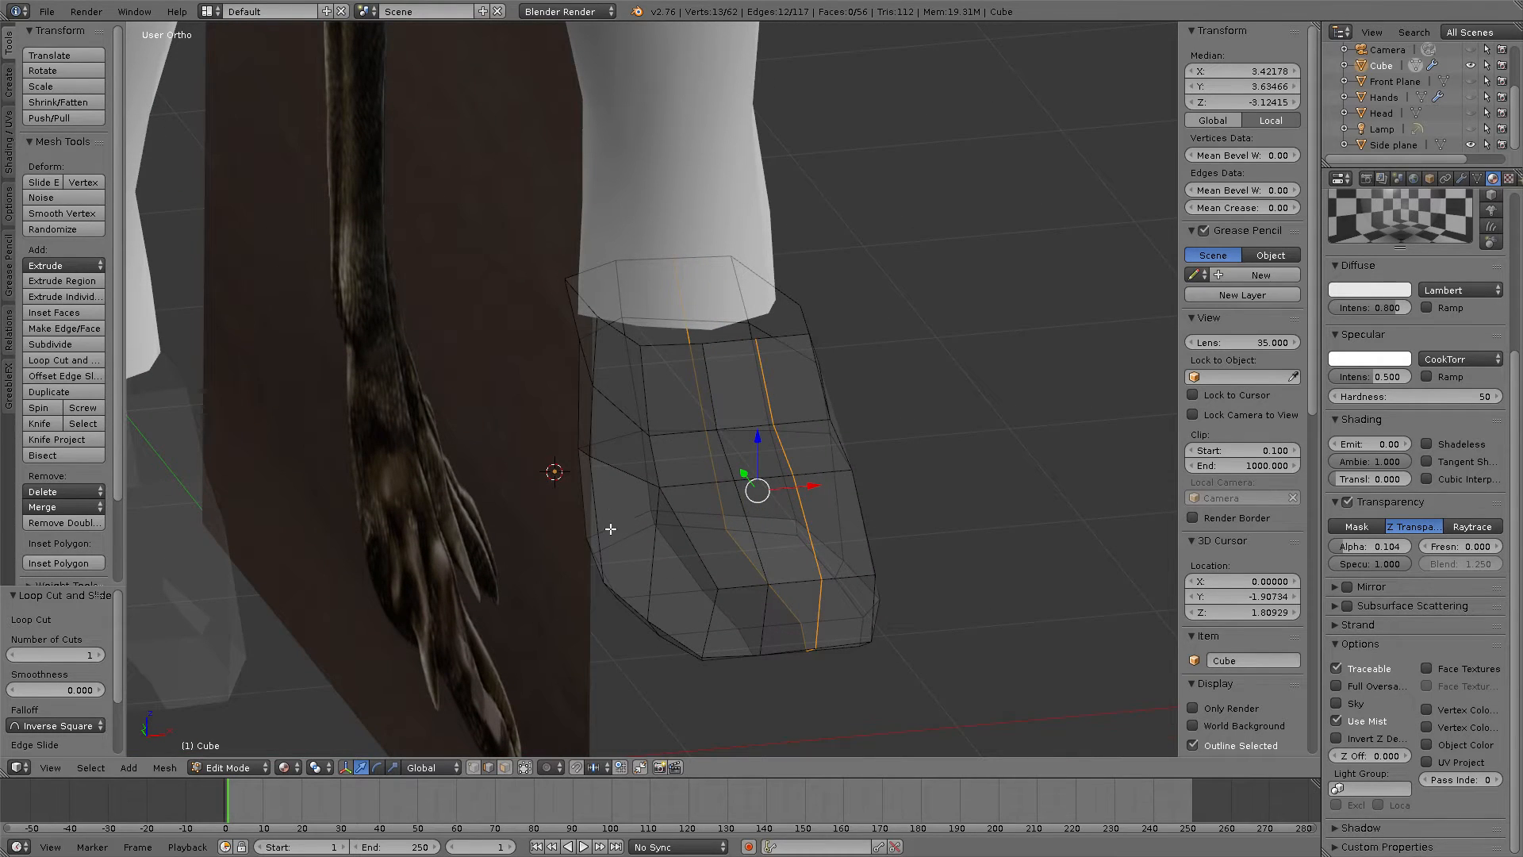
pyautogui.moveTo(611, 528); pyautogui.dragTo(596, 483, button='middle')
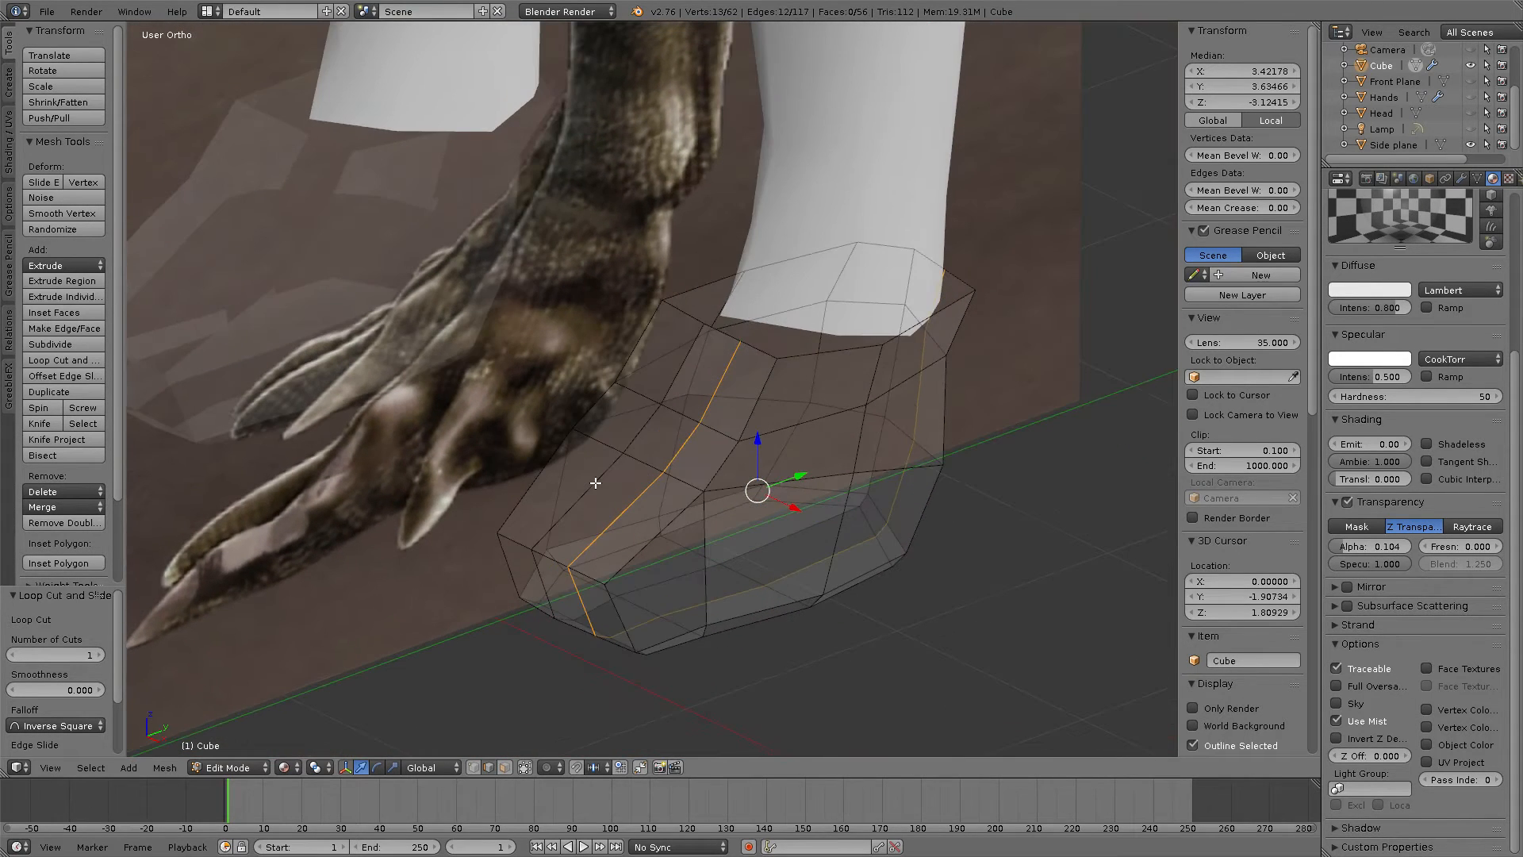
pyautogui.moveTo(685, 472); pyautogui.dragTo(996, 579, button='middle')
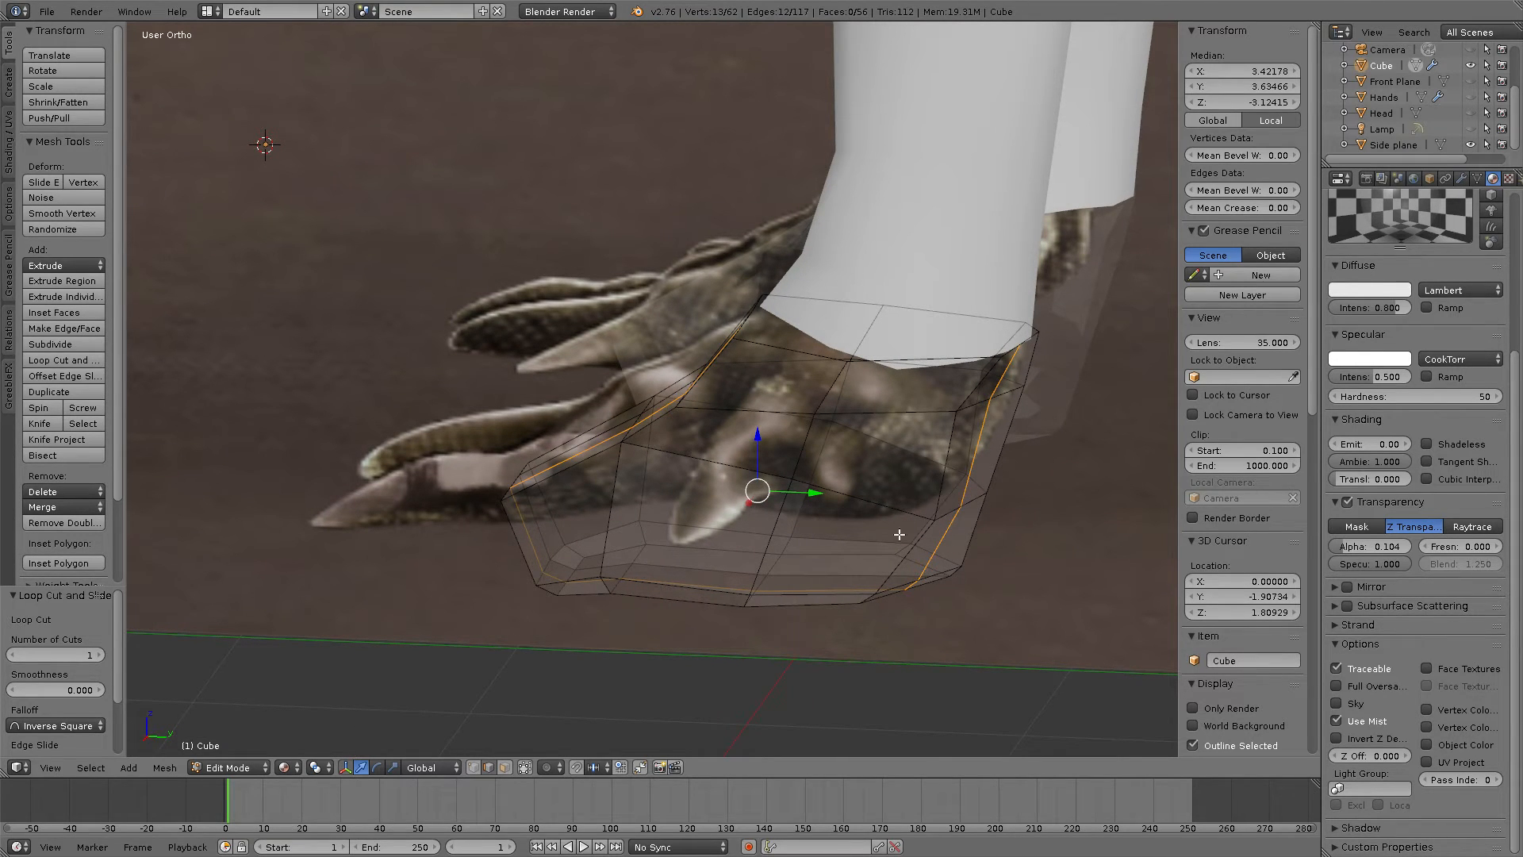
# Step: In face select mode, extrude the lower middle face on the foot's inner side outward, and shift it -0.112 along Y
pyautogui.moveTo(877, 503); pyautogui.dragTo(952, 512, button='middle')
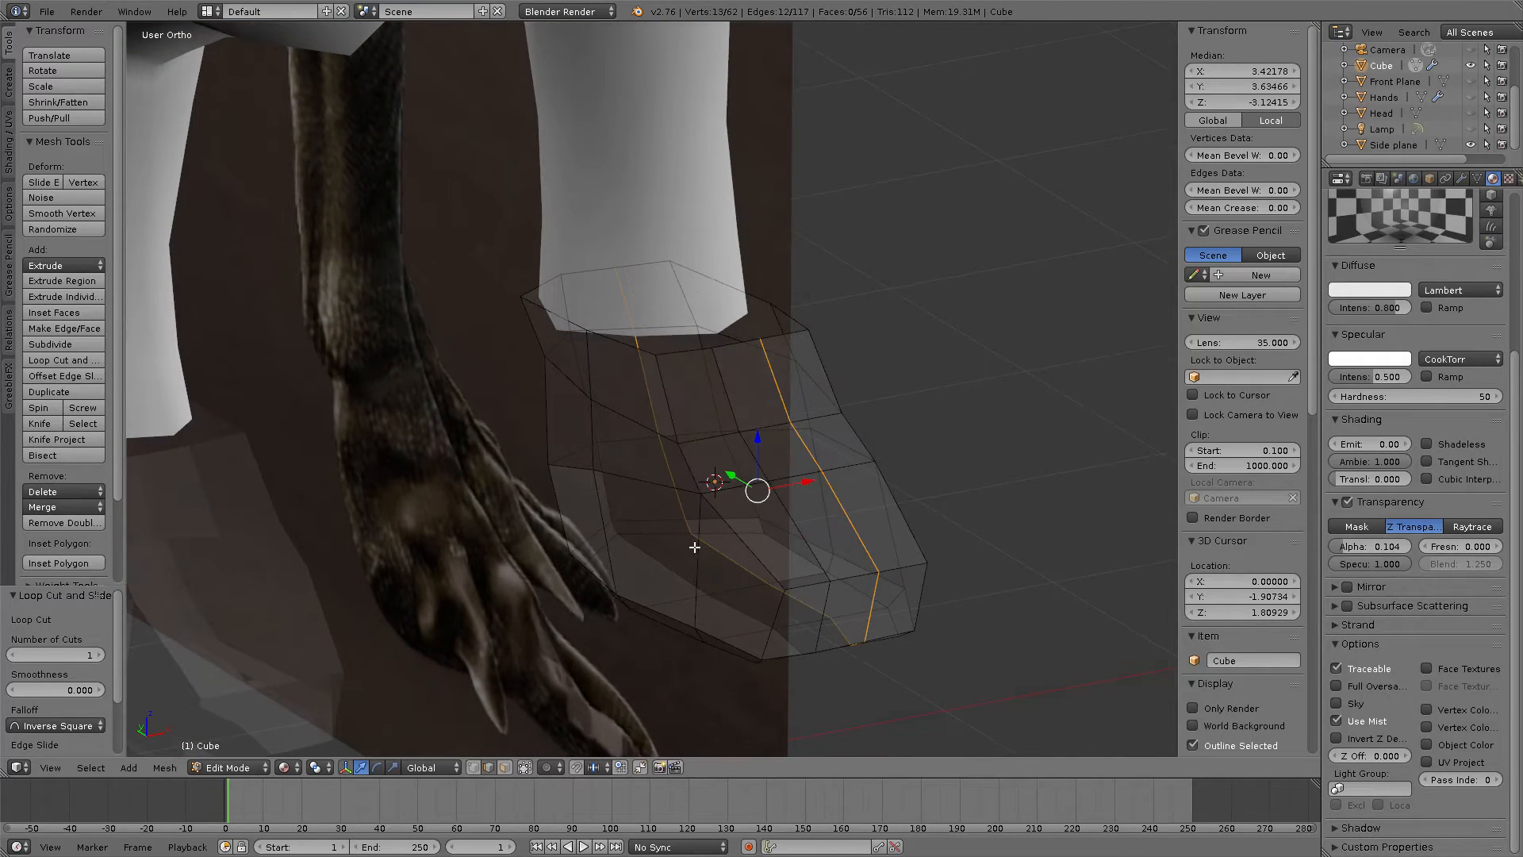
pyautogui.press('a')
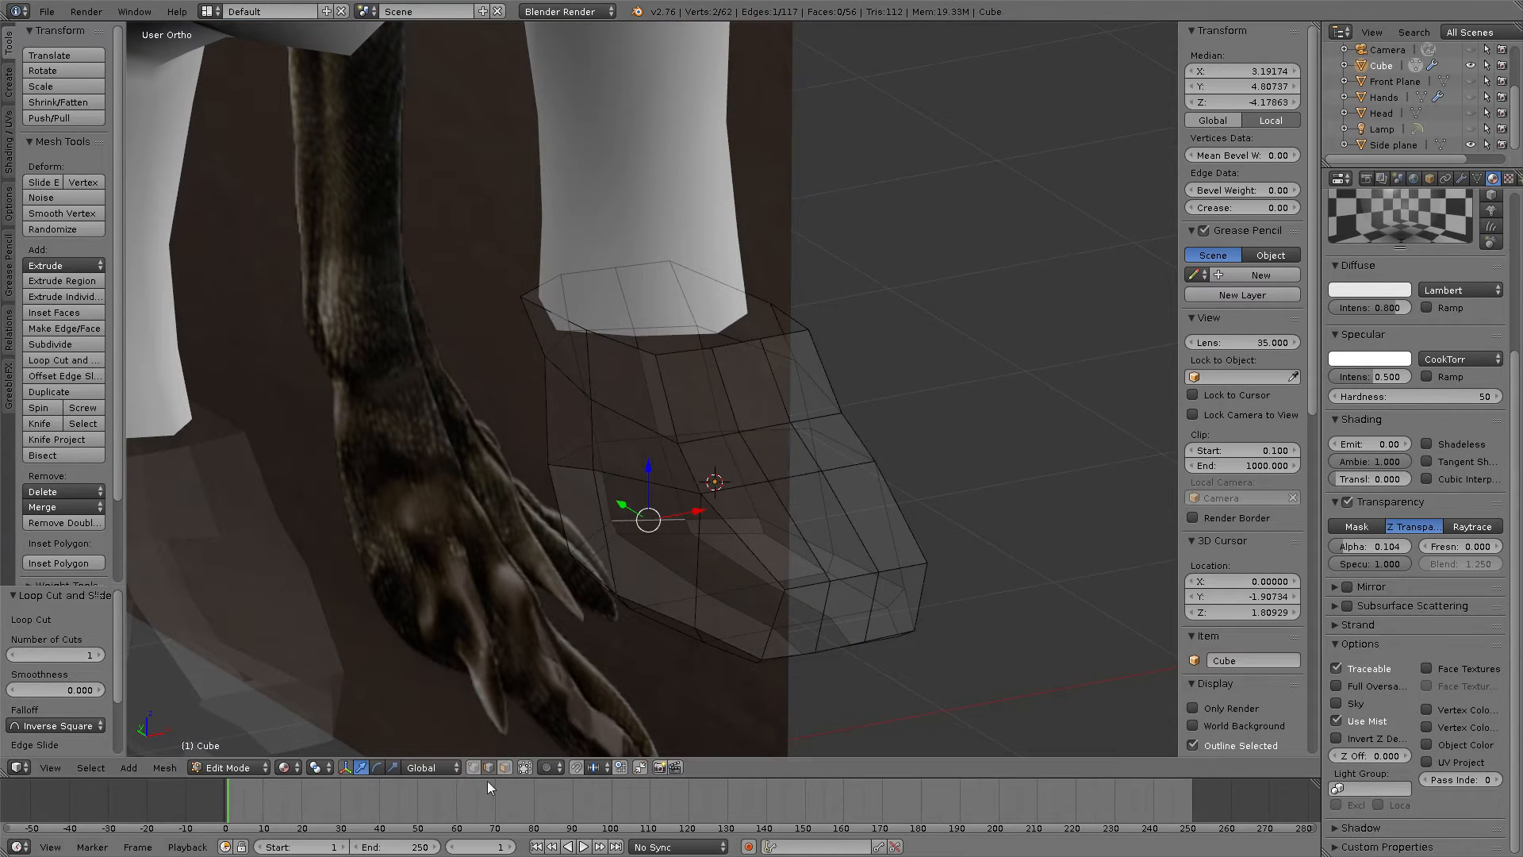
pyautogui.rightClick(653, 531)
pyautogui.rightClick(650, 559)
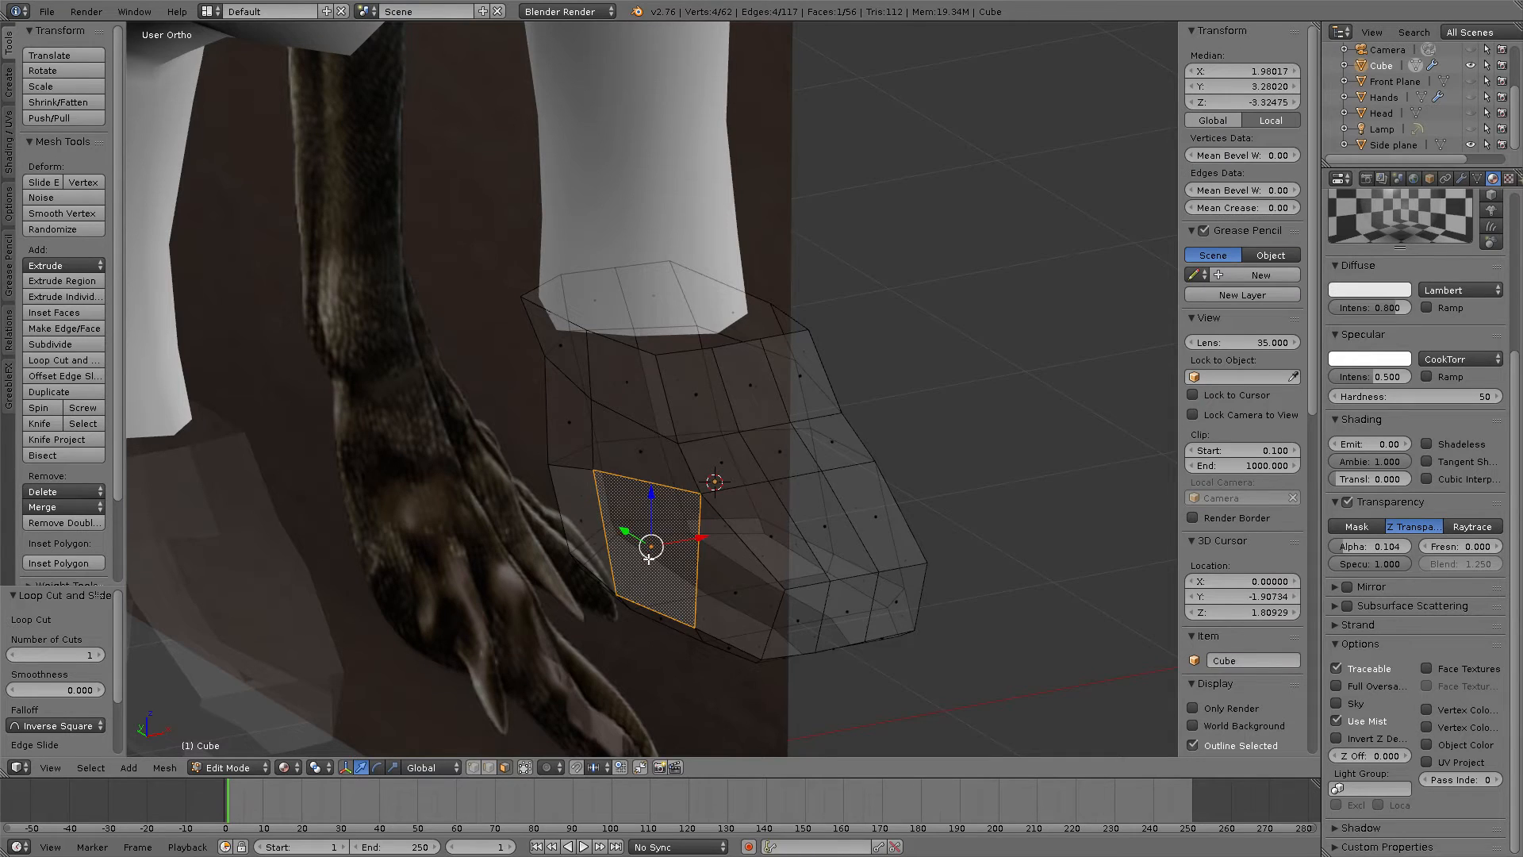
pyautogui.moveTo(692, 545); pyautogui.dragTo(512, 520, button='middle')
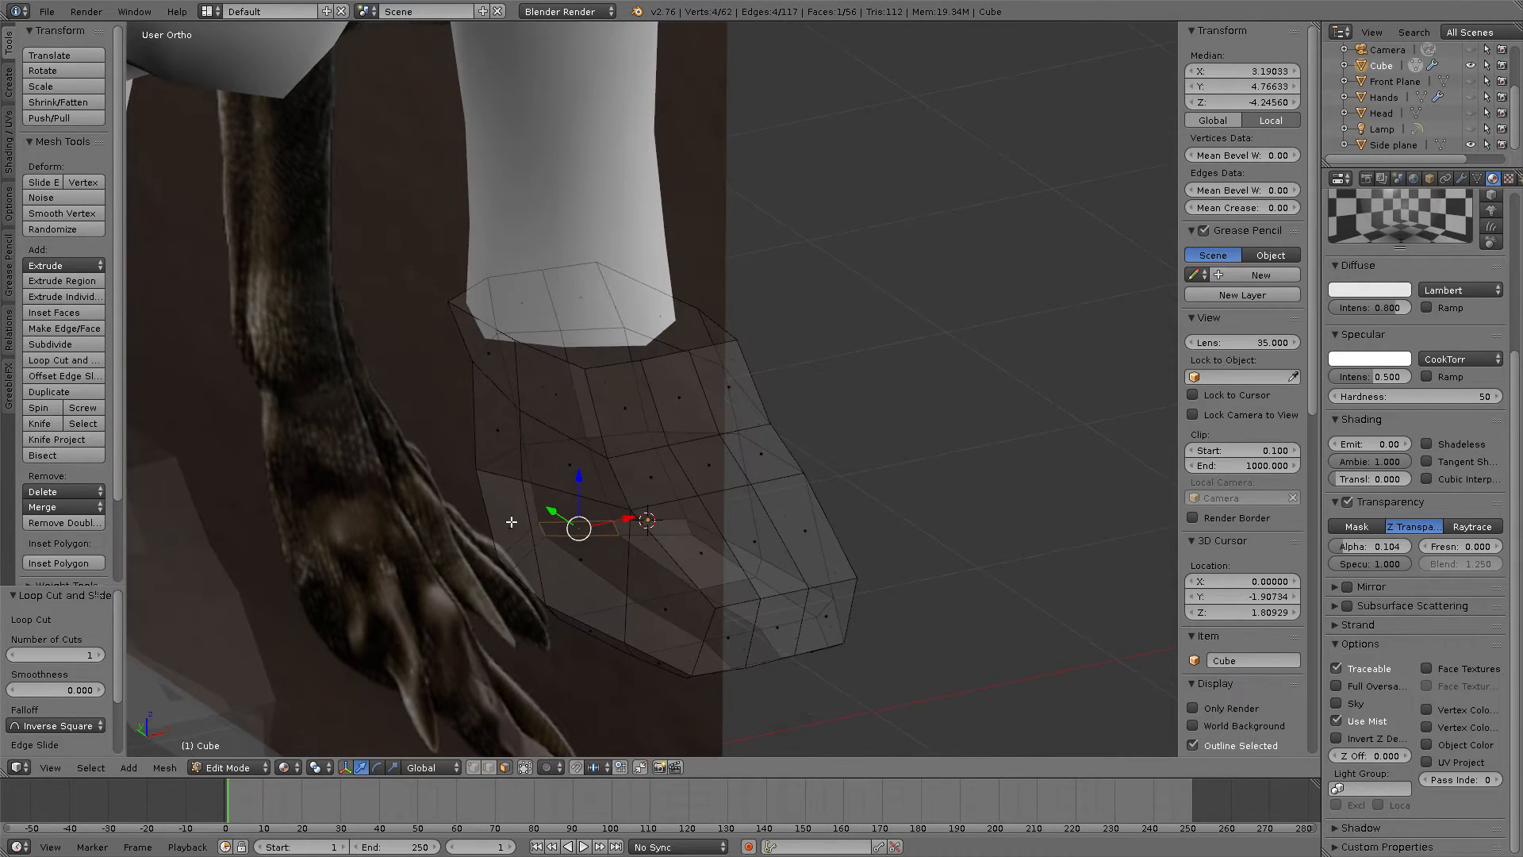
pyautogui.moveTo(675, 508)
pyautogui.mouseDown(button='middle')
pyautogui.moveTo(588, 520)
pyautogui.moveTo(249, 474)
pyautogui.moveTo(669, 513)
pyautogui.mouseUp(button='middle')
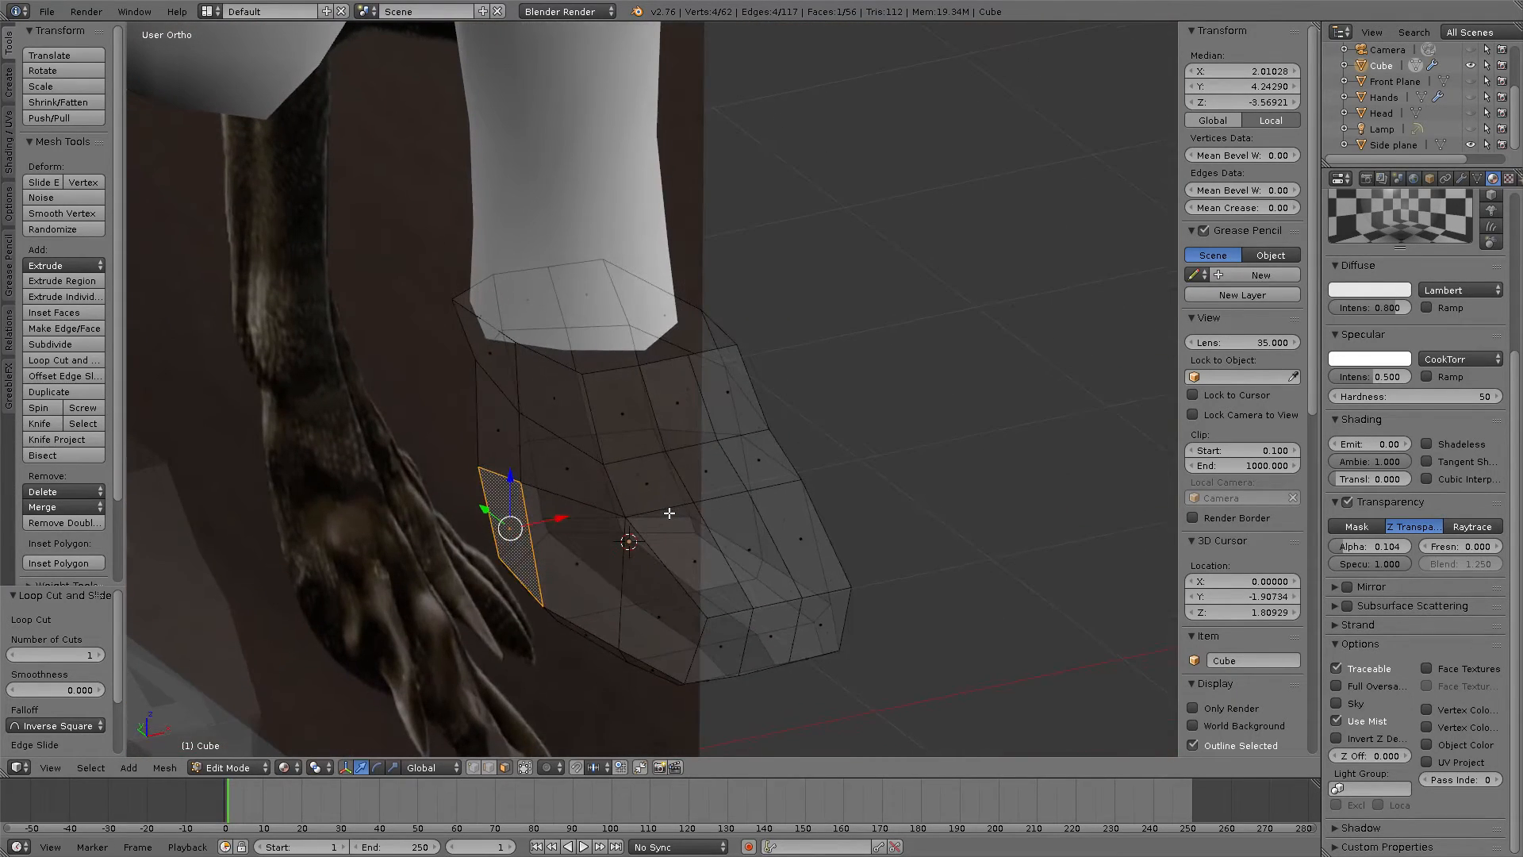
pyautogui.press('e')
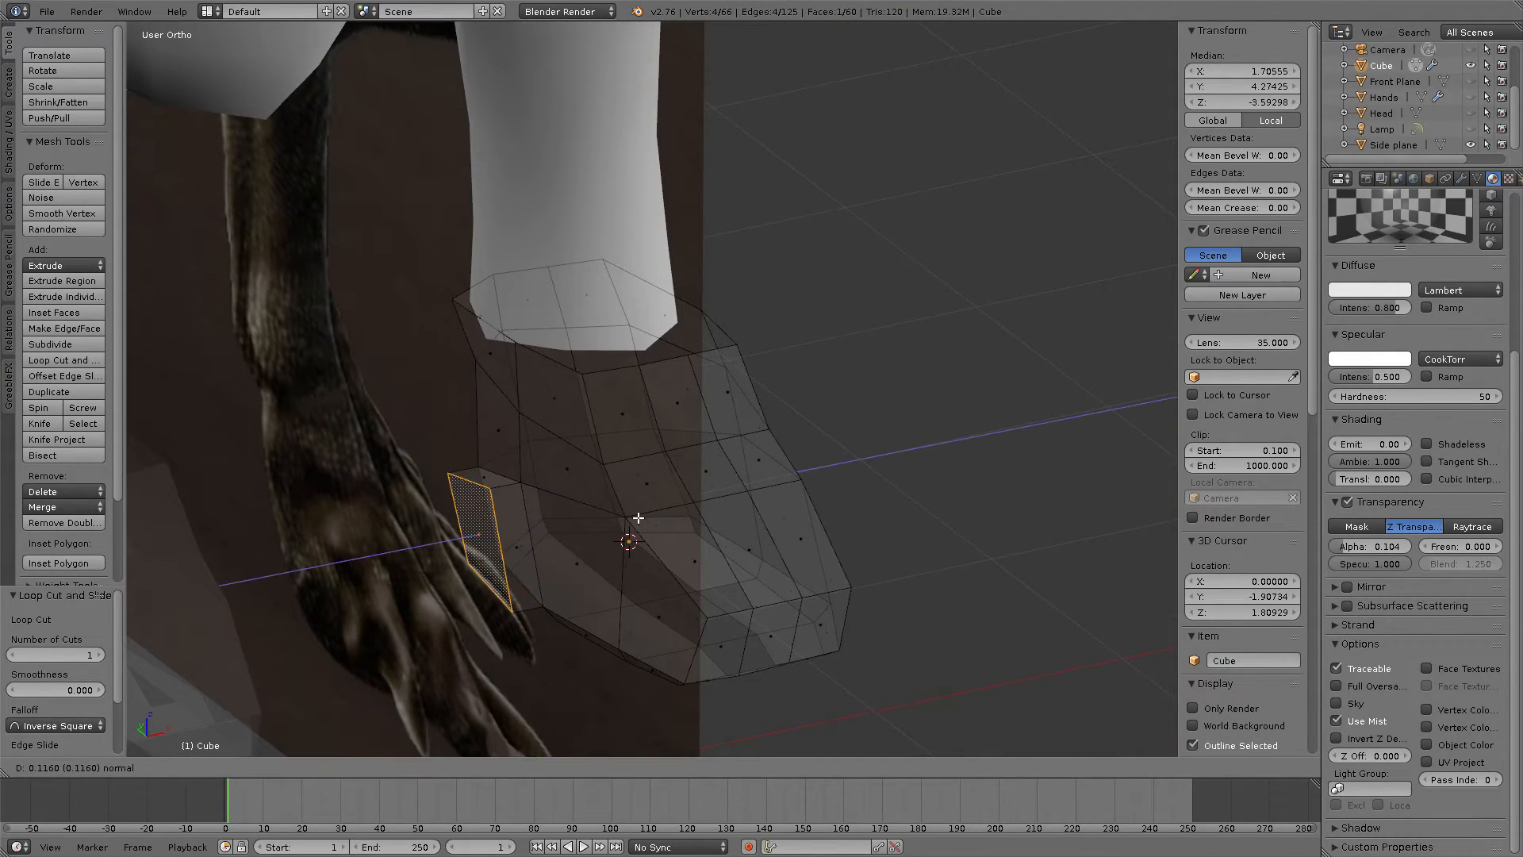
pyautogui.click(633, 521)
pyautogui.moveTo(633, 520); pyautogui.dragTo(503, 538, button='middle')
pyautogui.moveTo(458, 498); pyautogui.dragTo(467, 524)
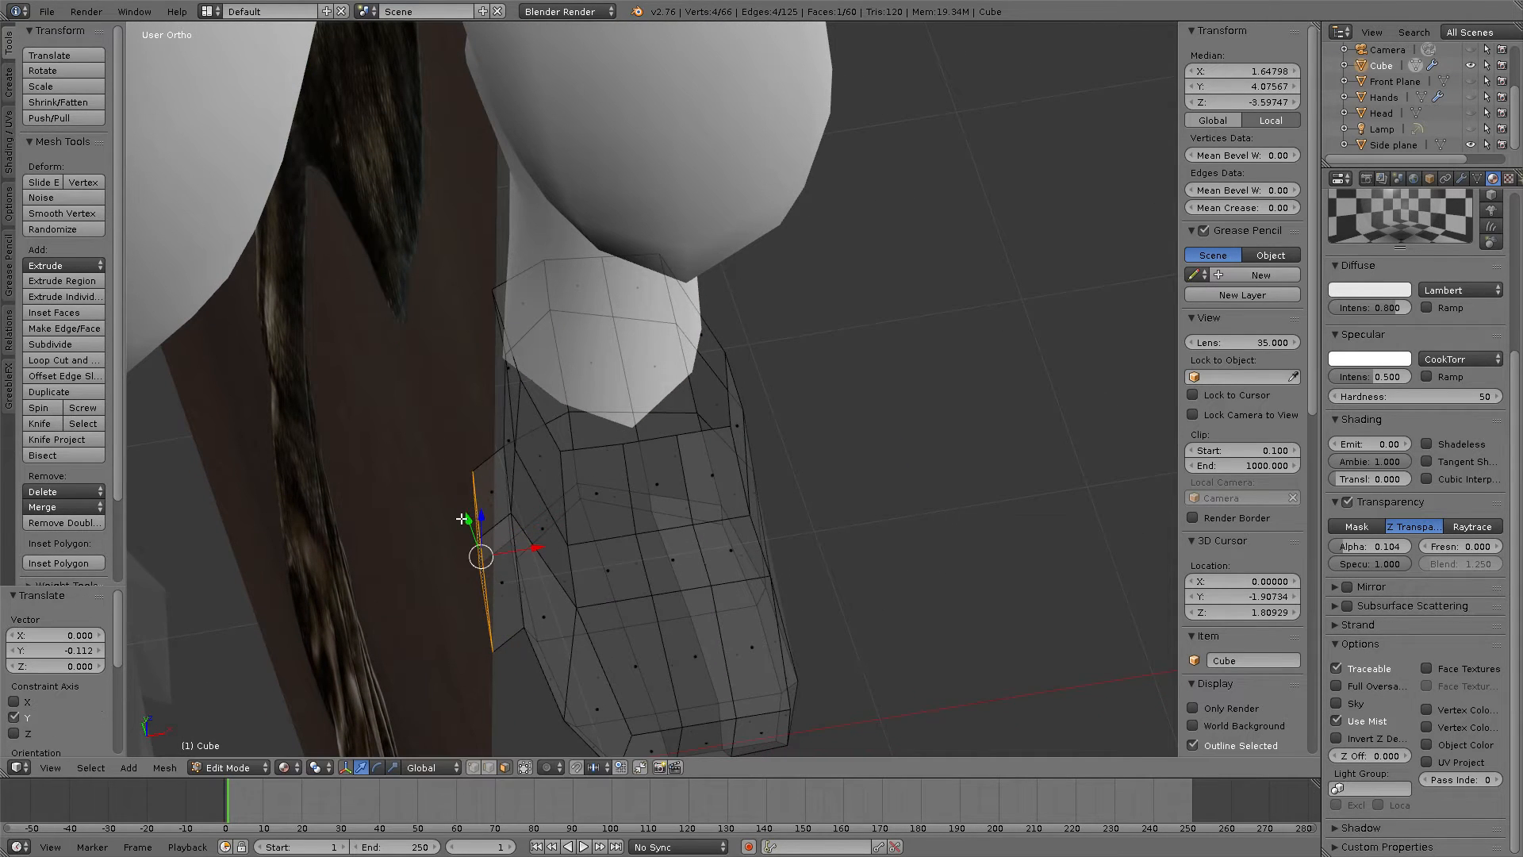
# Step: Scale down the extruded inner-side face slightly and lower it 0.062 along Z
pyautogui.moveTo(529, 512); pyautogui.dragTo(533, 502, button='middle')
pyautogui.press('s')
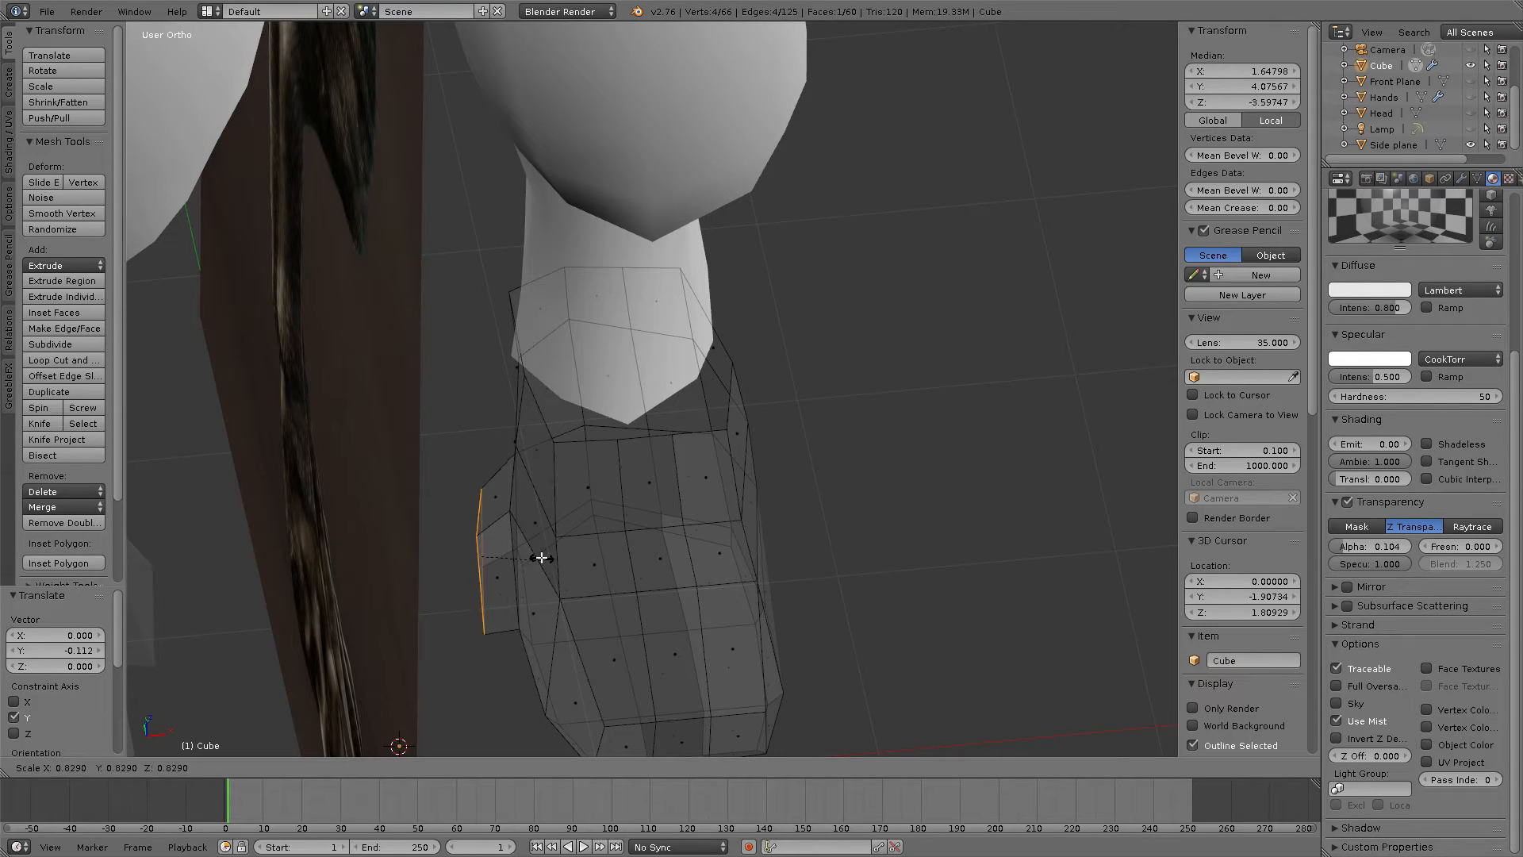
pyautogui.click(519, 541)
pyautogui.moveTo(519, 541)
pyautogui.mouseDown(button='middle')
pyautogui.moveTo(633, 479)
pyautogui.moveTo(524, 531)
pyautogui.moveTo(510, 568)
pyautogui.mouseUp(button='middle')
pyautogui.press('g')
pyautogui.press('z')
pyautogui.click(482, 534)
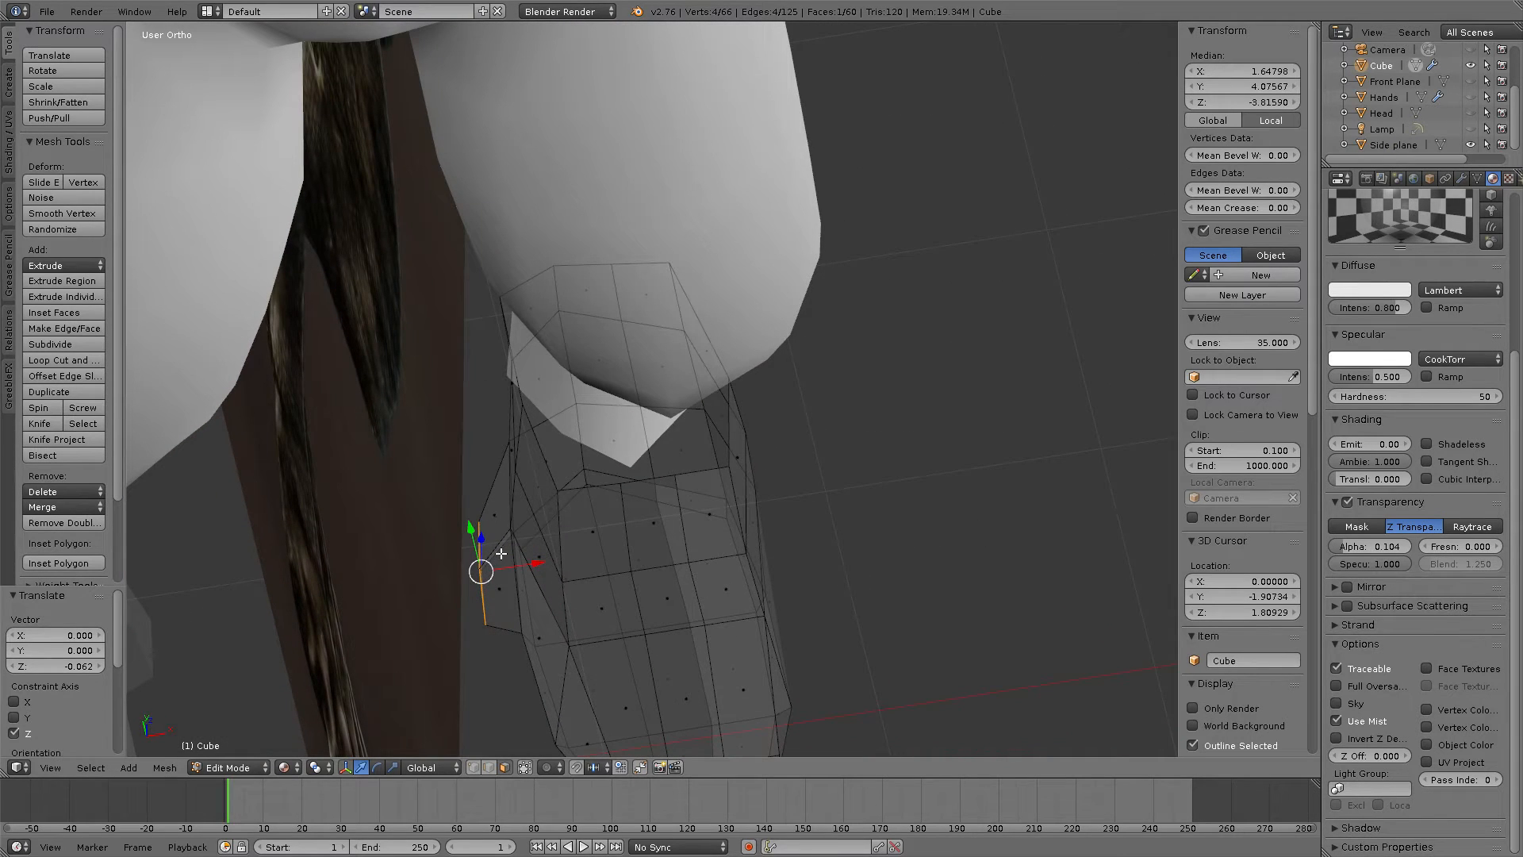
# Step: Rotate the inner side toe's end face about -13.1° in the view, plus about 17.4° around Z
pyautogui.press('r')
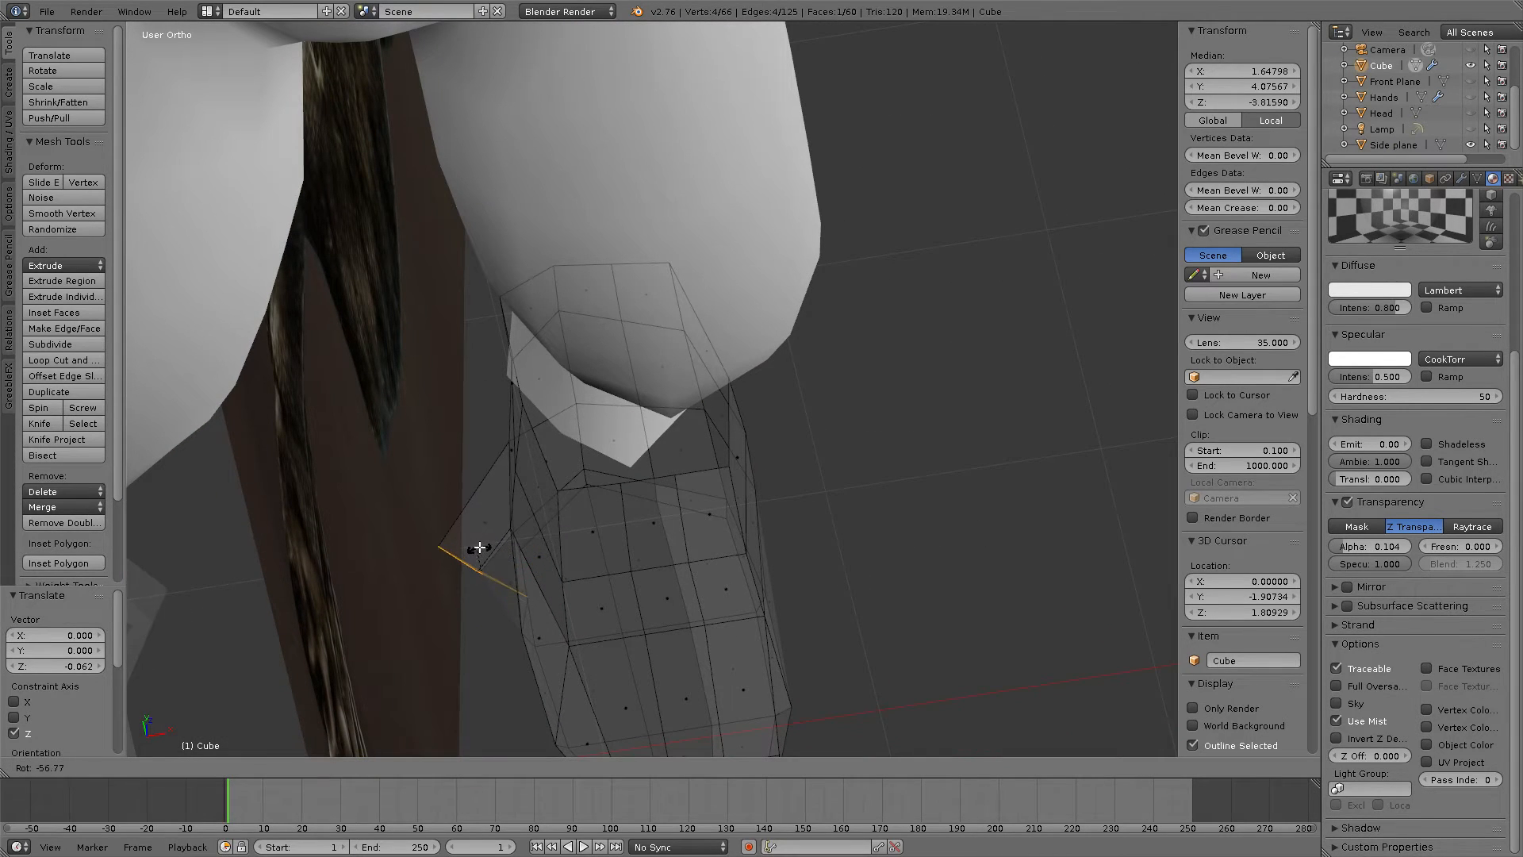
pyautogui.click(498, 545)
pyautogui.moveTo(497, 546)
pyautogui.mouseDown(button='middle')
pyautogui.moveTo(537, 455)
pyautogui.moveTo(520, 539)
pyautogui.mouseUp(button='middle')
pyautogui.press('r')
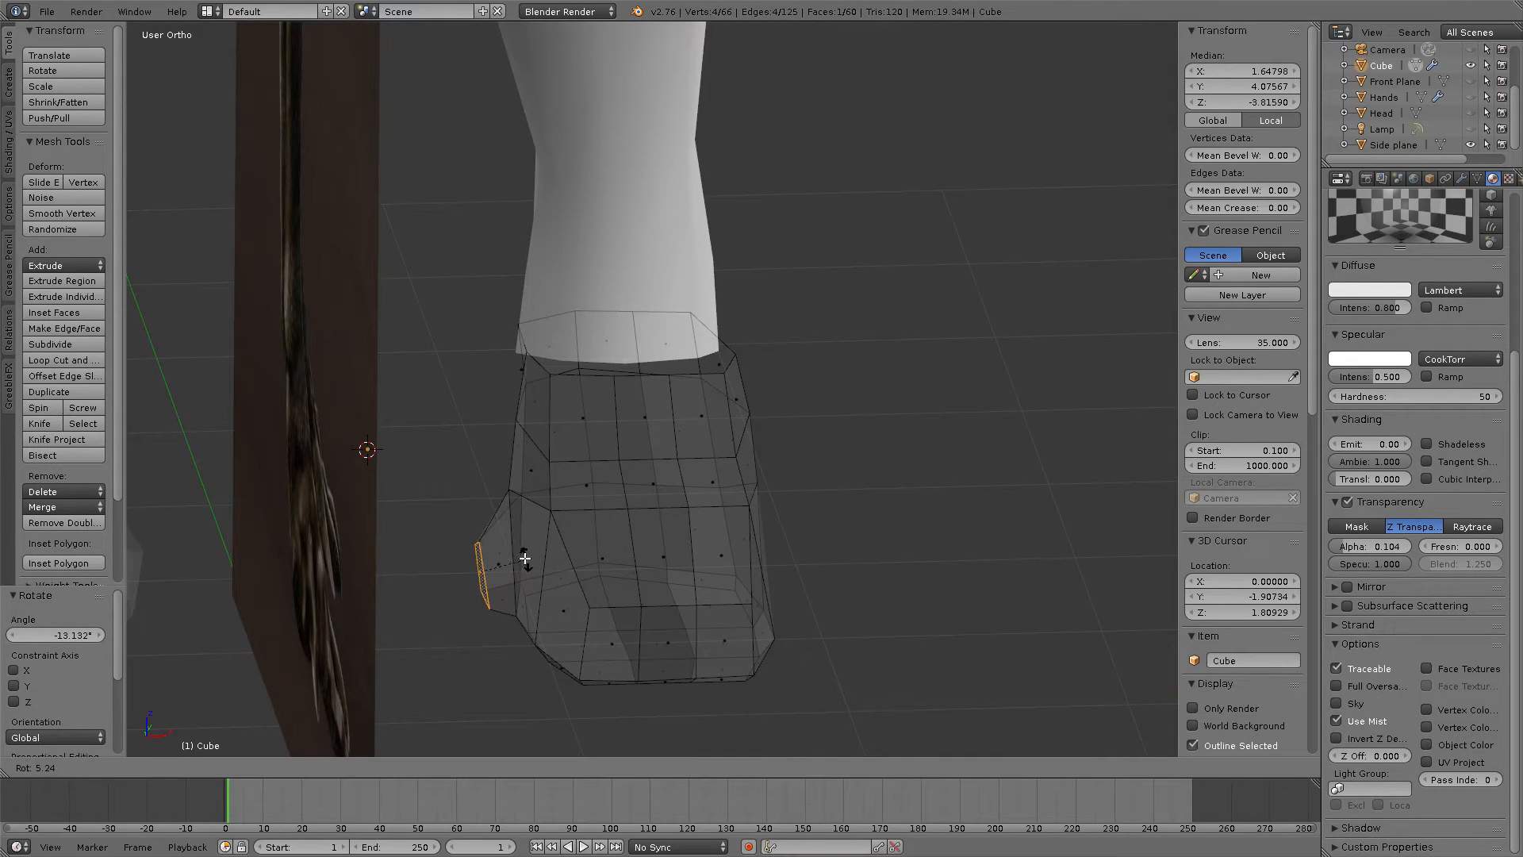
pyautogui.press('z')
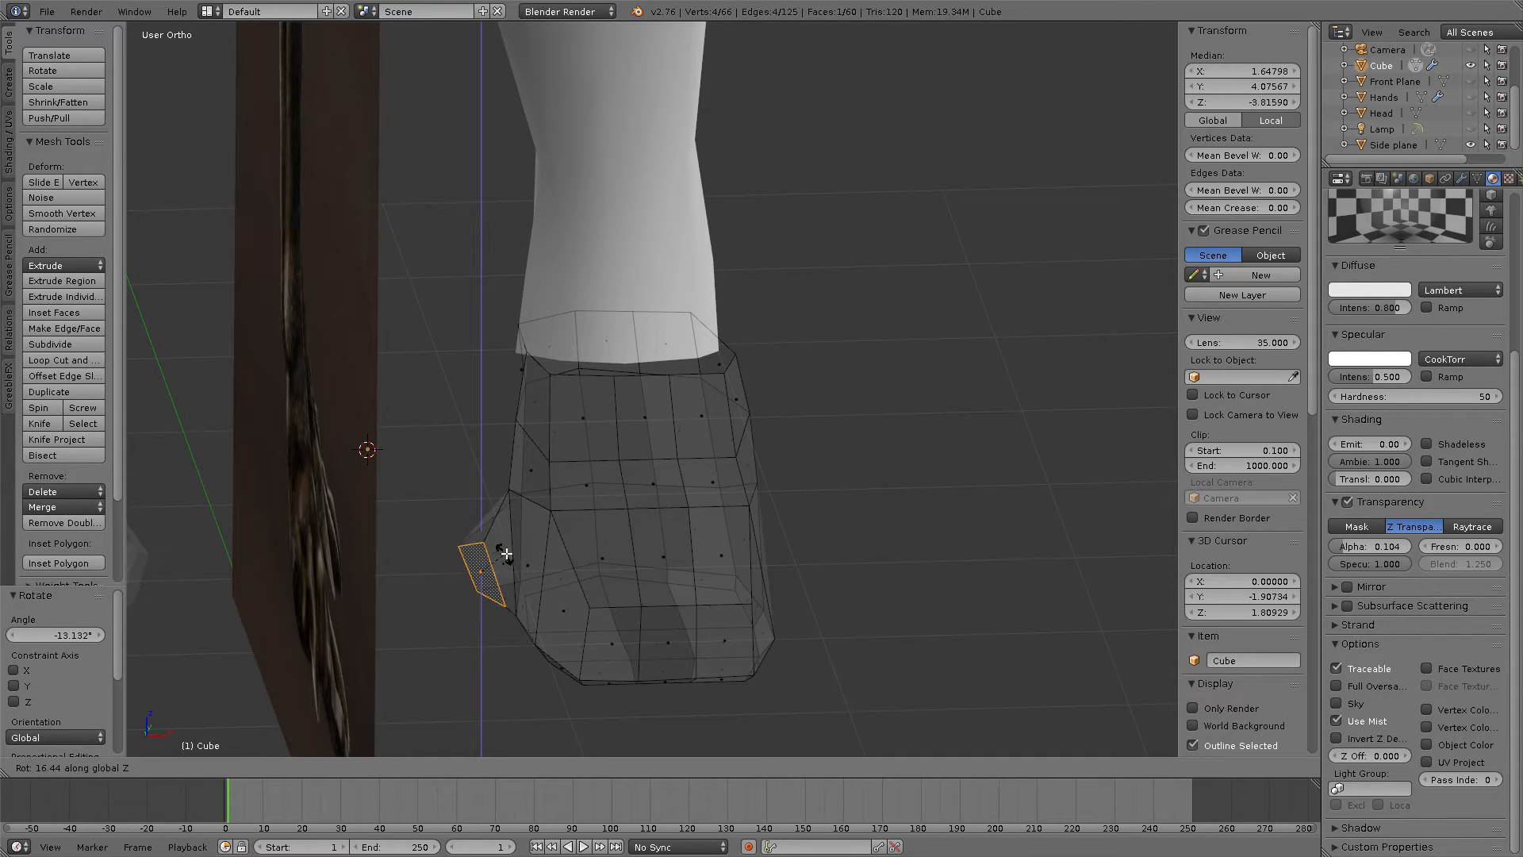
pyautogui.click(505, 553)
# Step: Move the inner side toe's end face by about -0.073, -0.042, -0.047 in X, Y, Z, and raise it 0.036 along Z
pyautogui.moveTo(505, 553); pyautogui.dragTo(527, 597, button='middle')
pyautogui.press('g')
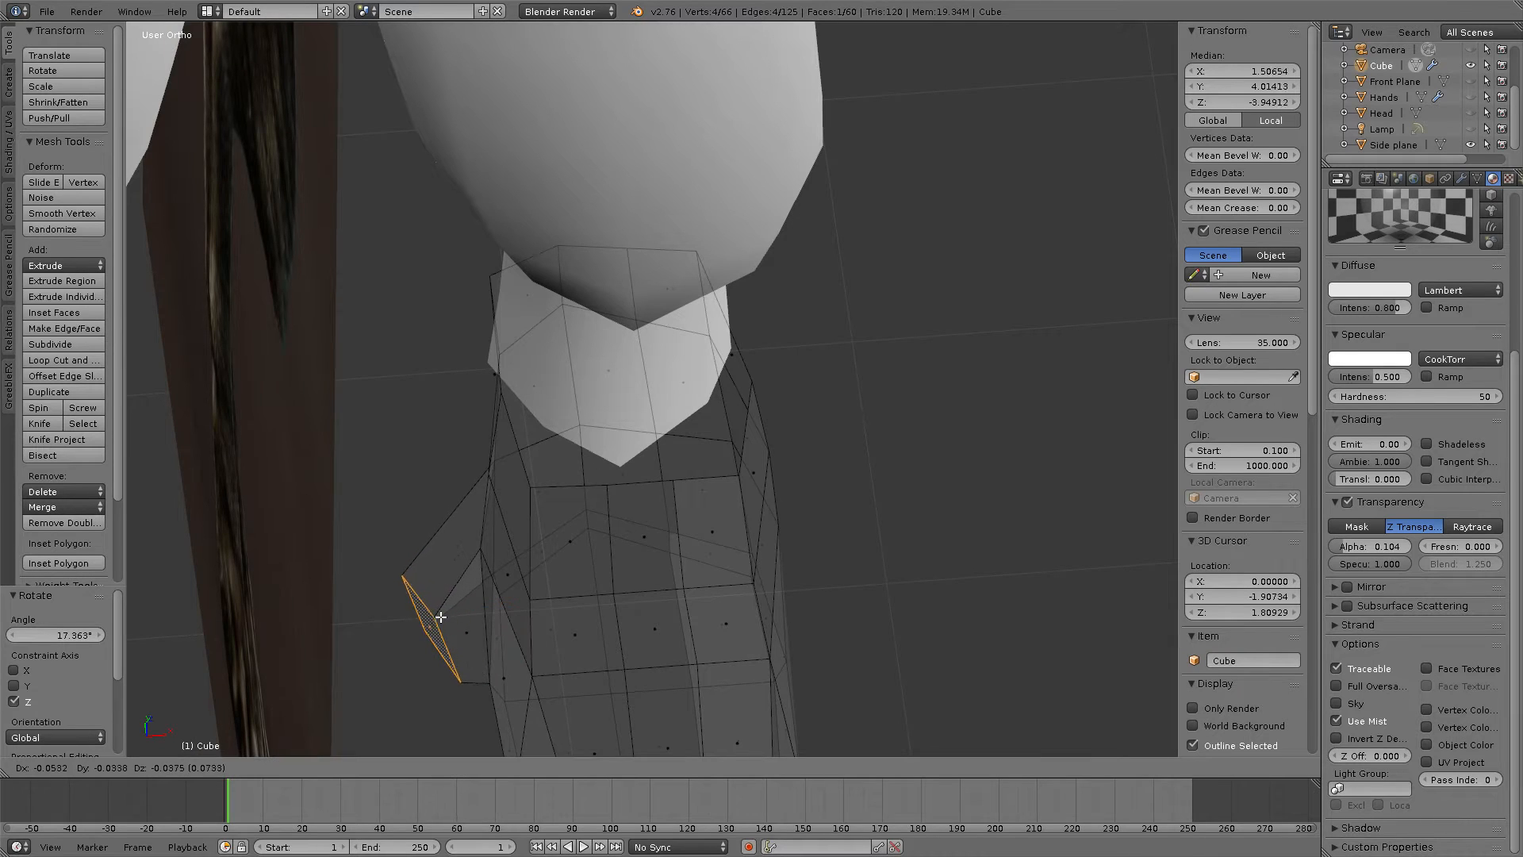
pyautogui.click(440, 621)
pyautogui.moveTo(440, 621); pyautogui.dragTo(428, 588, button='middle')
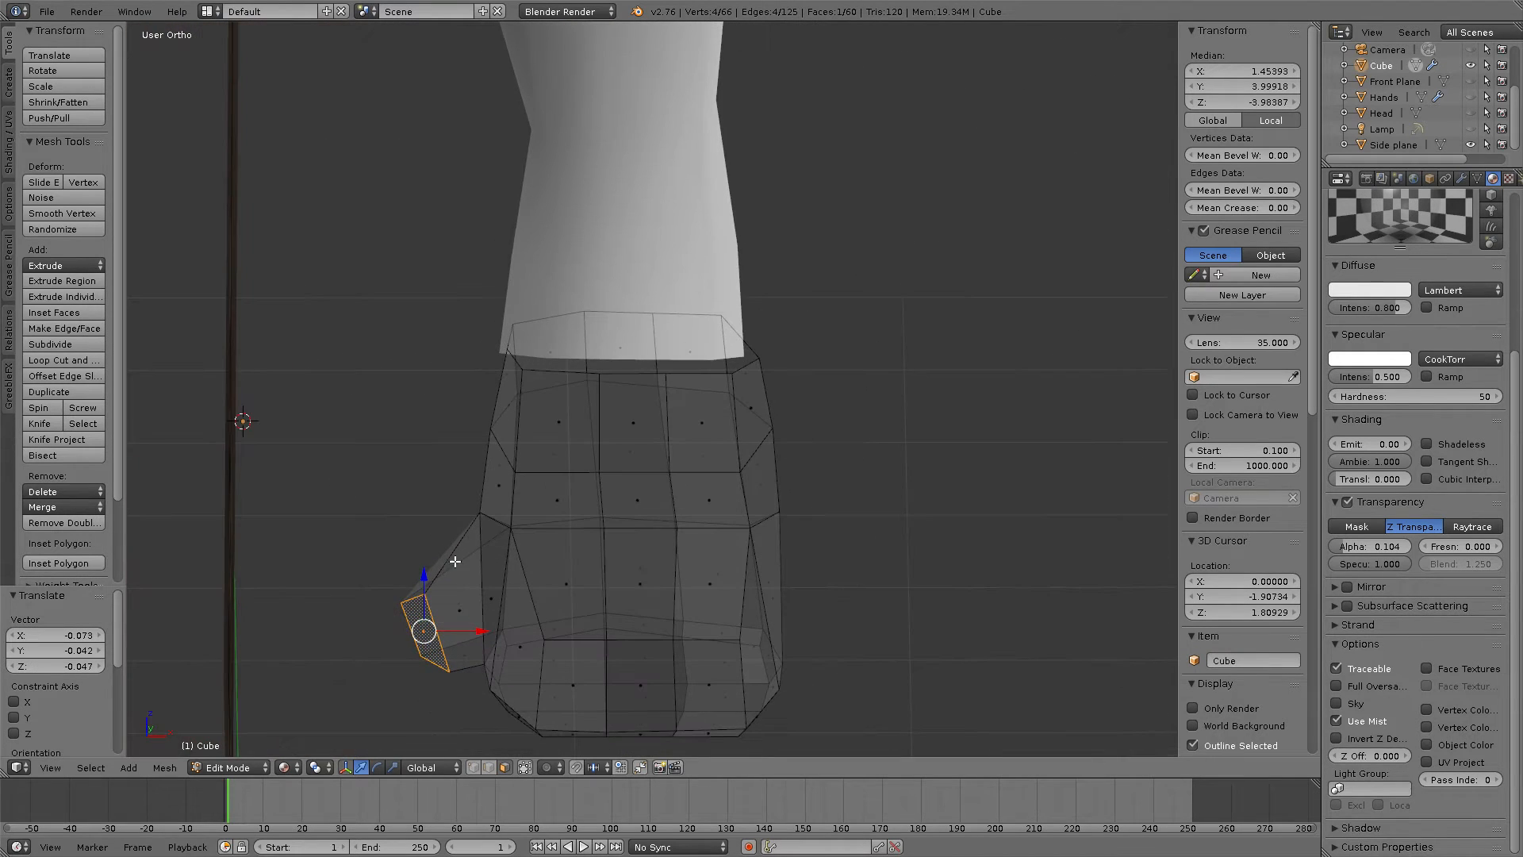
pyautogui.press('g')
pyautogui.press('z')
pyautogui.click(426, 568)
# Step: Extrude the outermost face of the foot's front about 0.12 forward to start the outer toe
pyautogui.moveTo(510, 527); pyautogui.dragTo(580, 596, button='middle')
pyautogui.scroll(-4, 517, 534)
pyautogui.scroll(1, 555, 531)
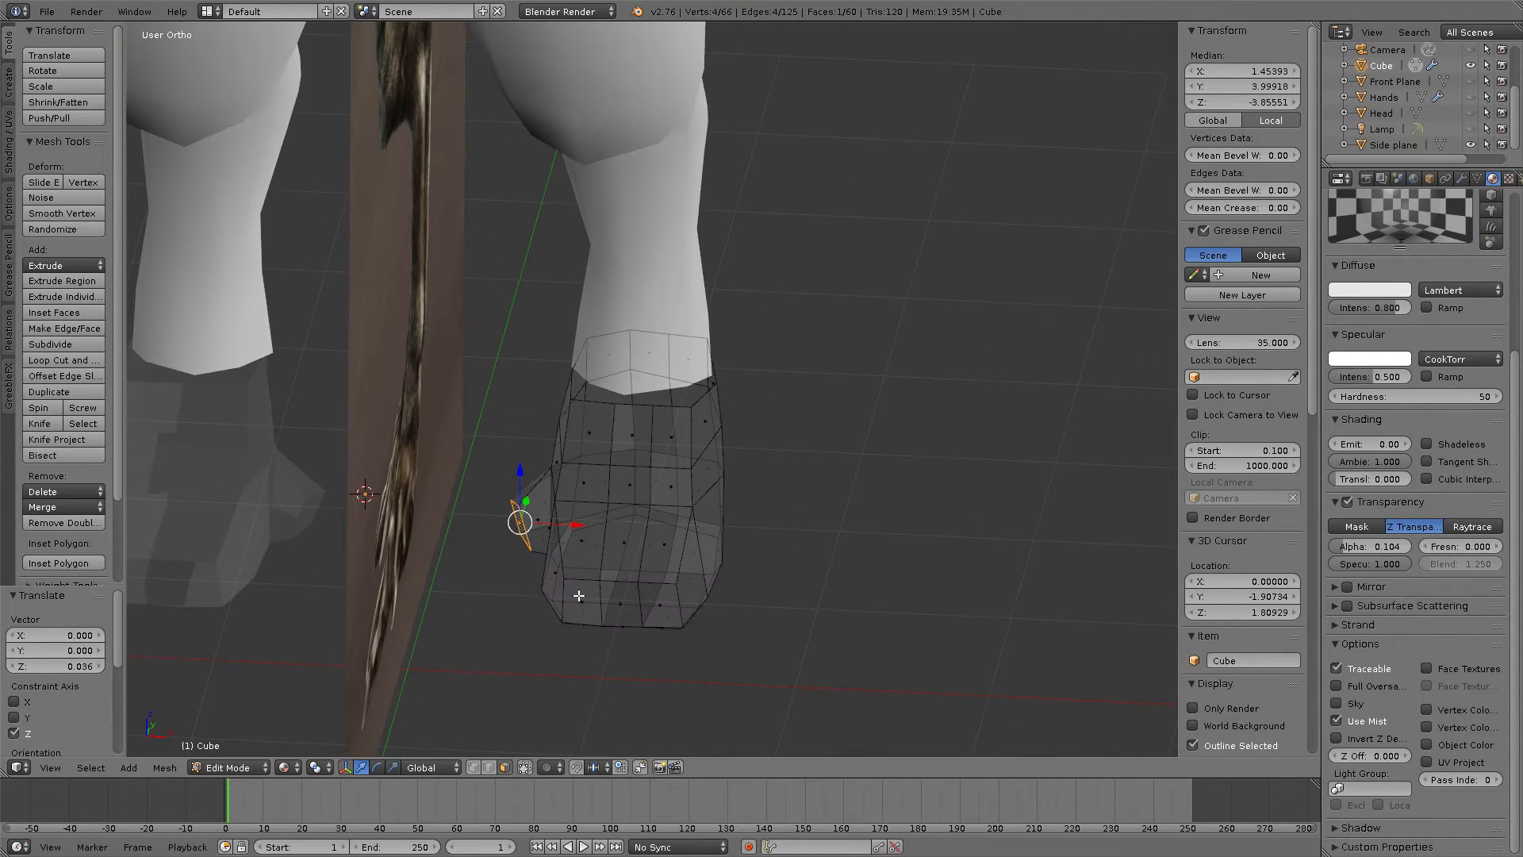
pyautogui.moveTo(620, 529); pyautogui.dragTo(718, 399, button='middle')
pyautogui.scroll(2, 599, 535)
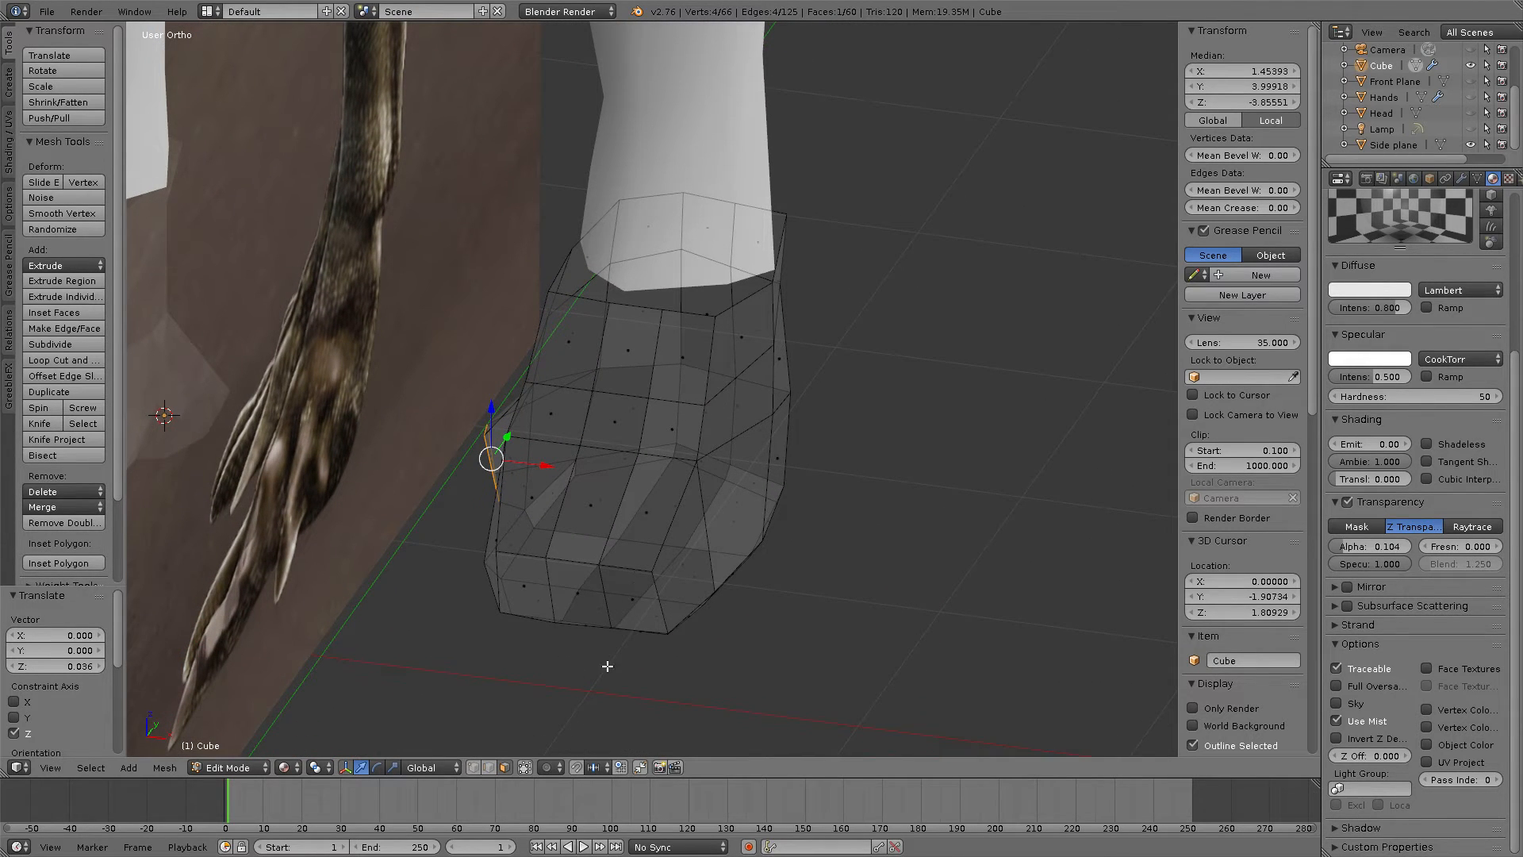
pyautogui.rightClick(632, 597)
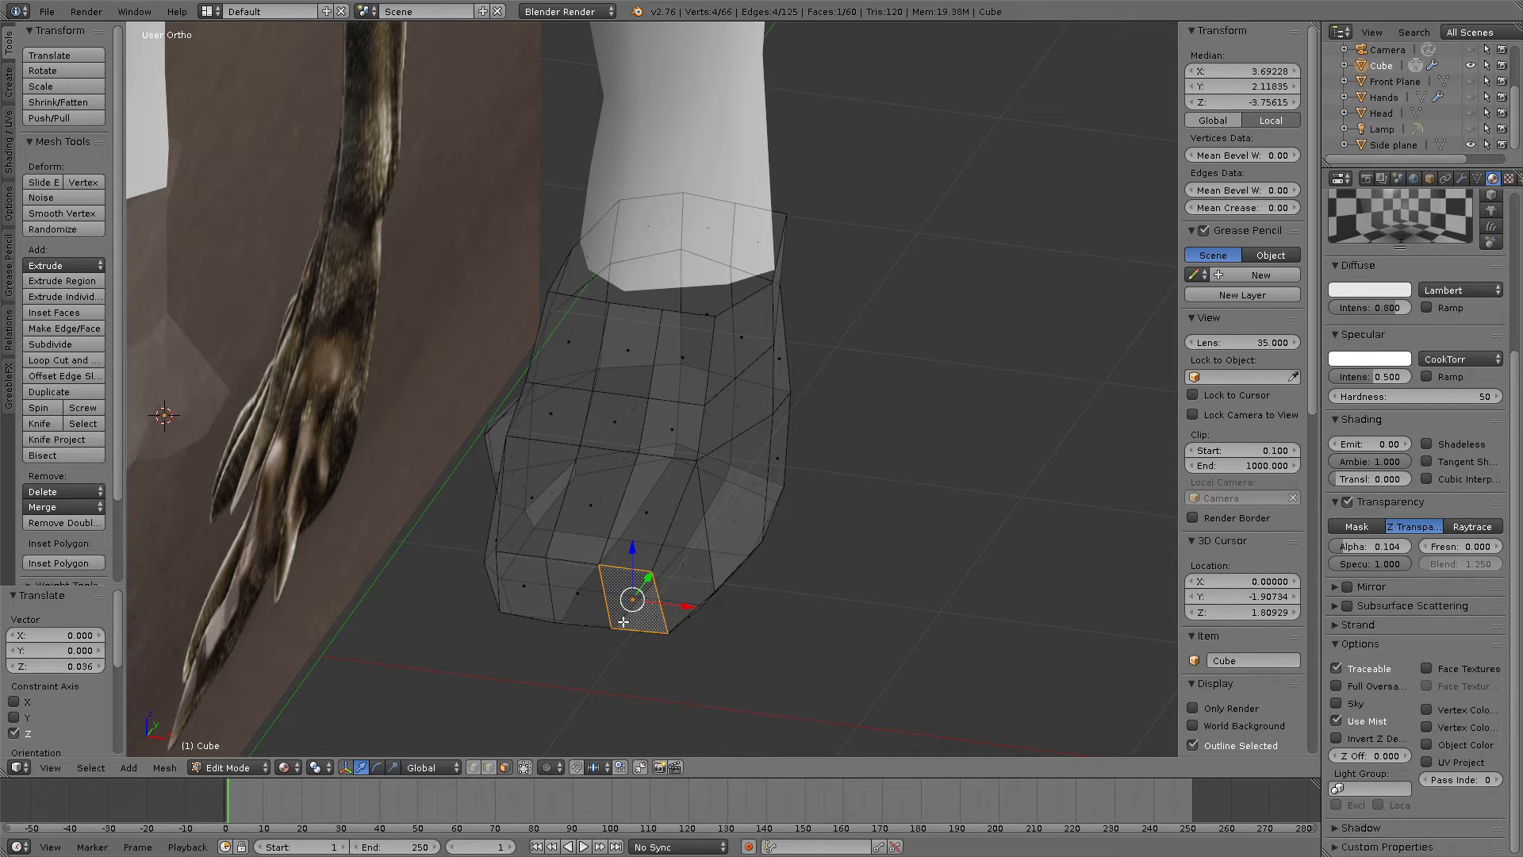
pyautogui.press('e')
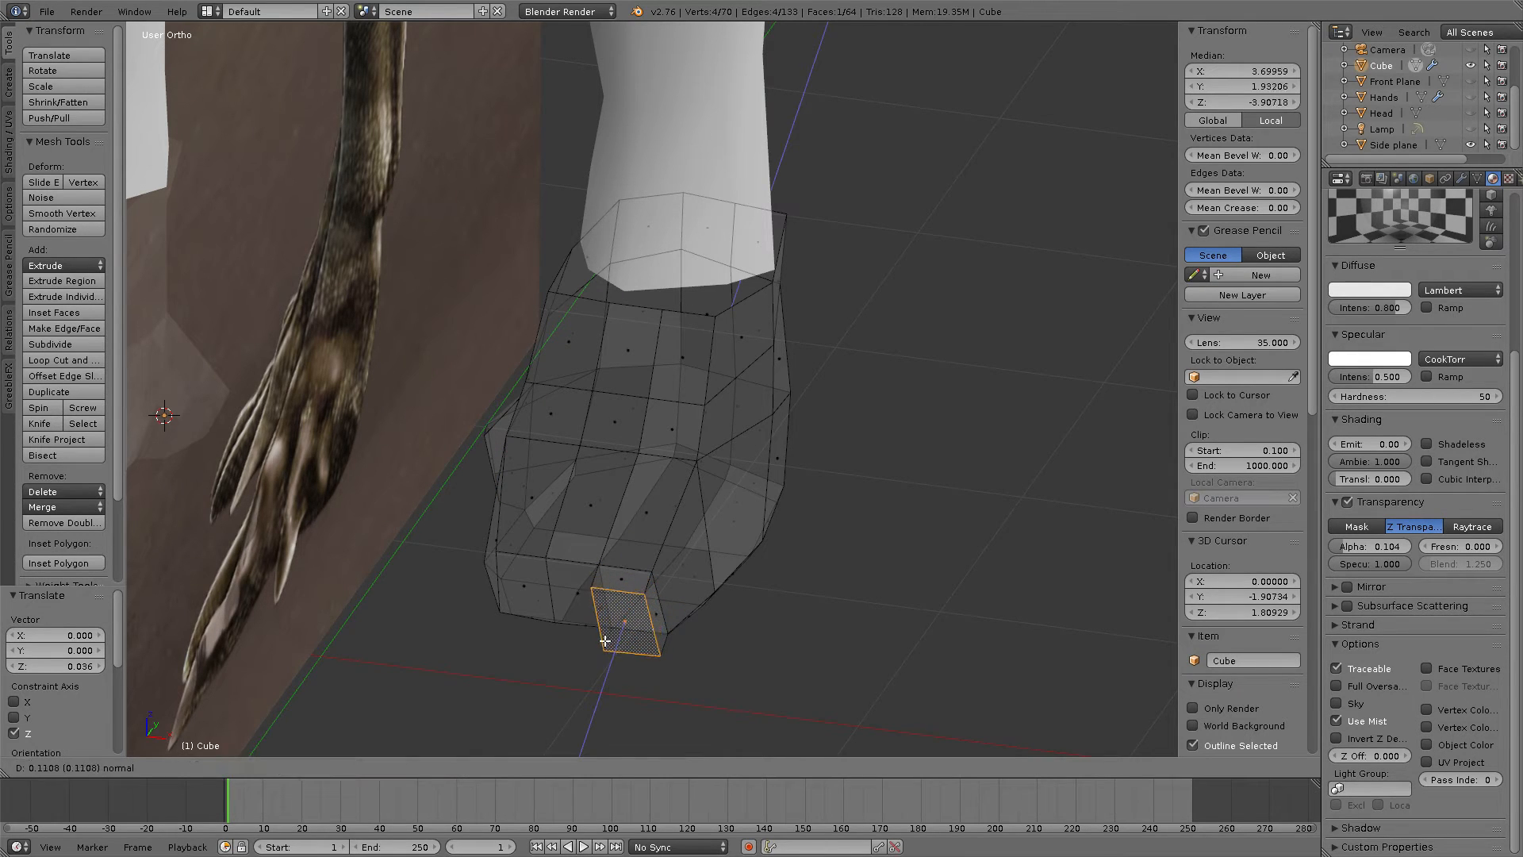
pyautogui.click(616, 646)
# Step: Extrude the middle front face about 0.12 and the inner front face about 0.11 as two separate toe bases
pyautogui.rightClick(561, 583)
pyautogui.rightClick(563, 591)
pyautogui.press('e')
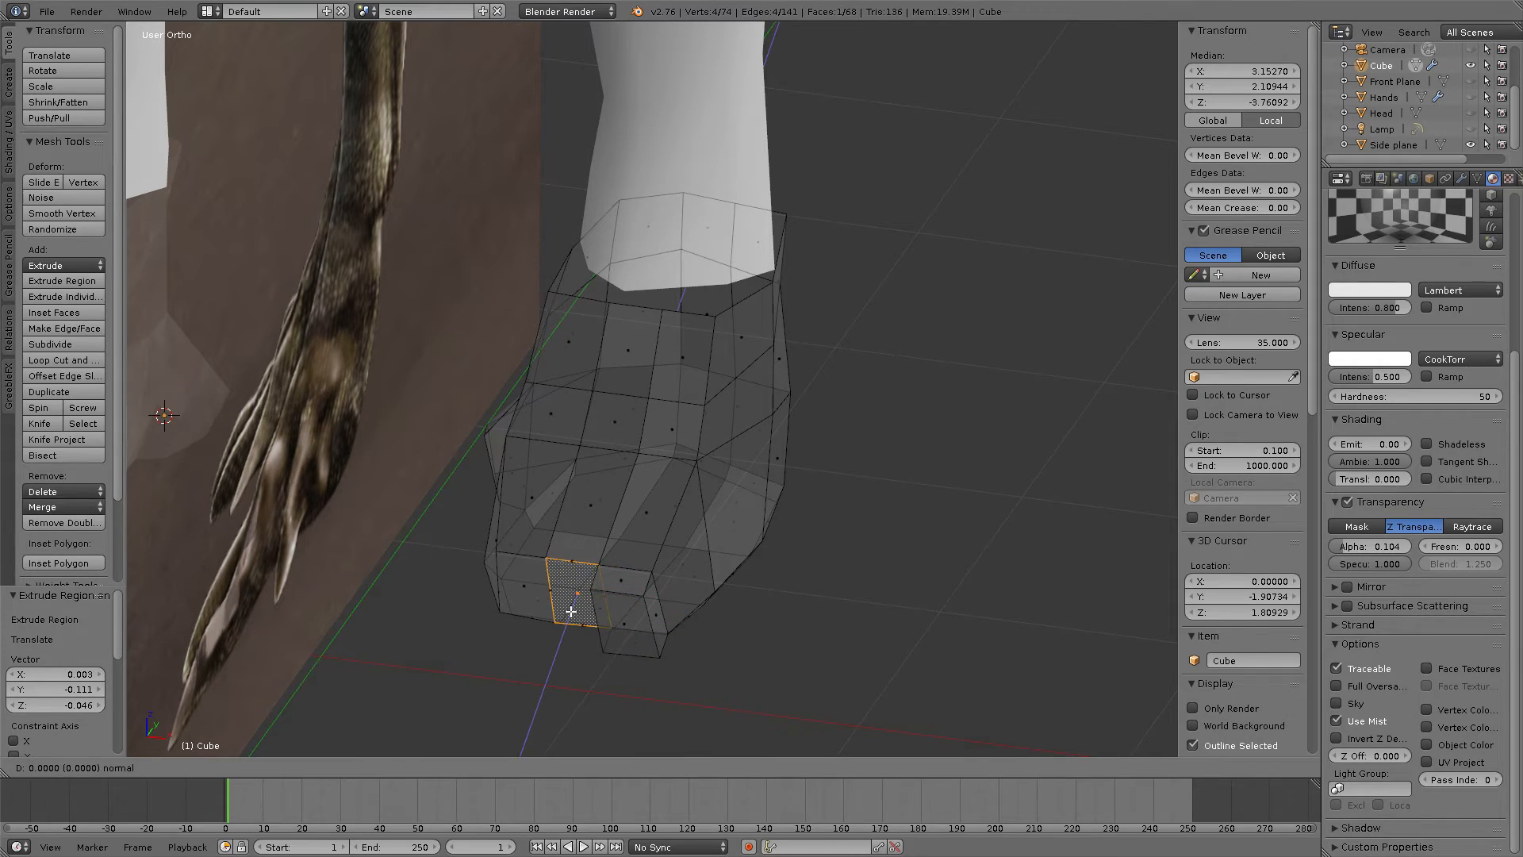
pyautogui.click(563, 629)
pyautogui.rightClick(524, 586)
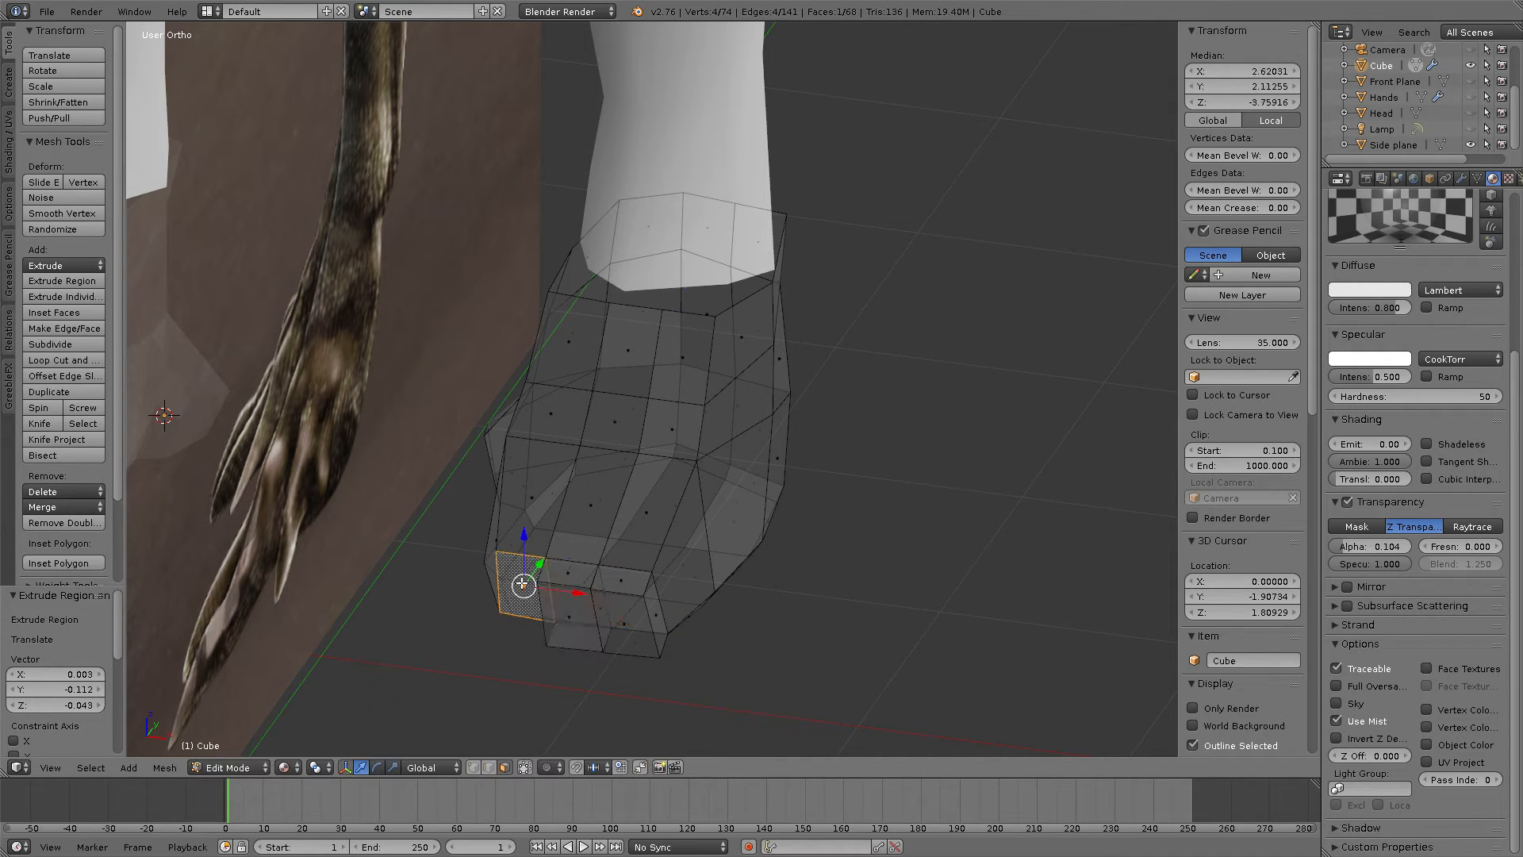
pyautogui.press('e')
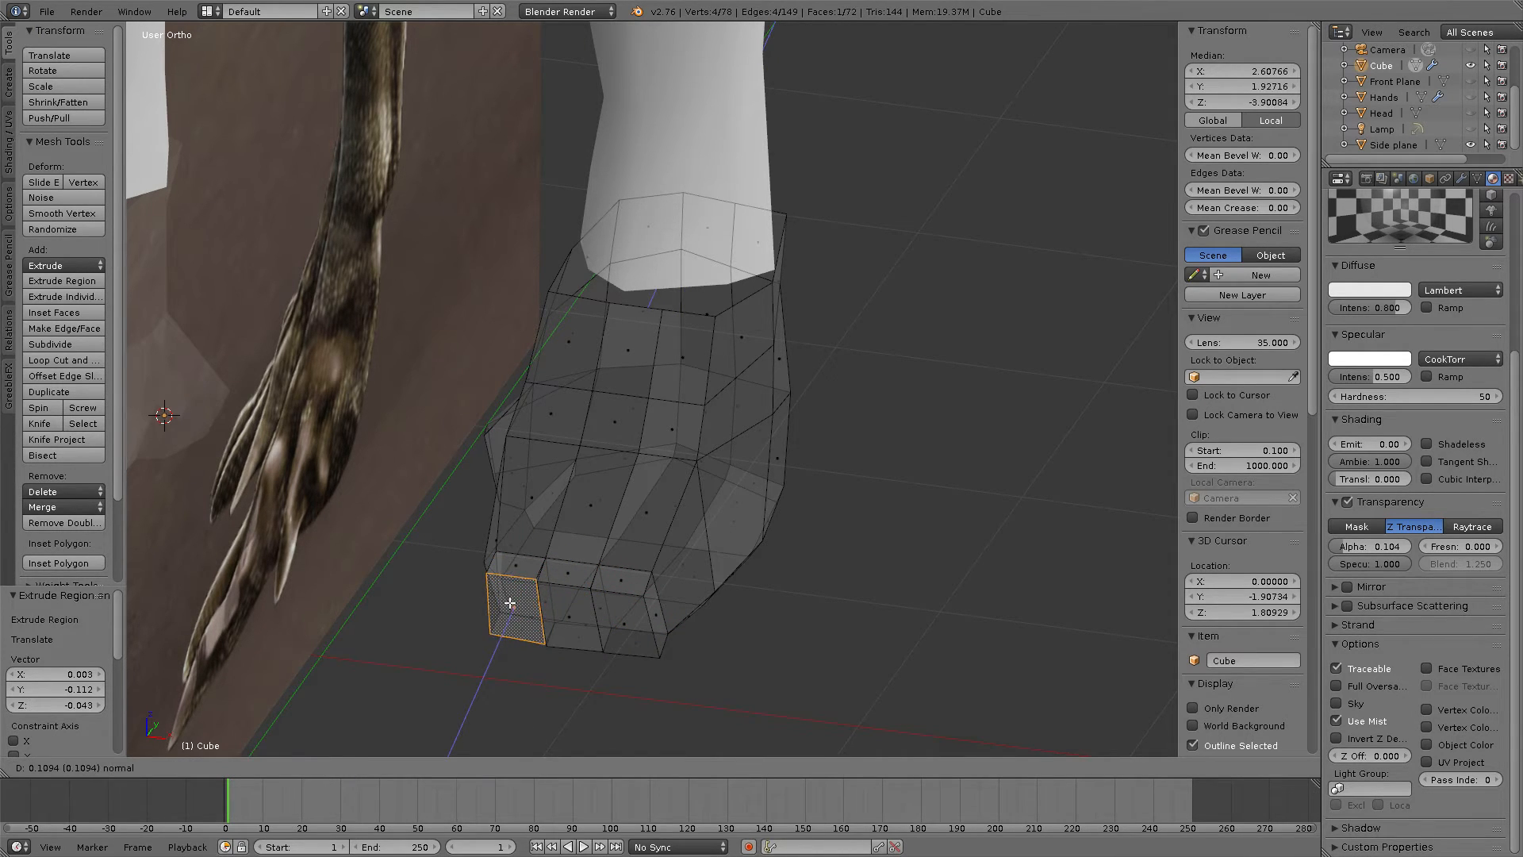
pyautogui.click(512, 601)
# Step: Scale down the end face of the inner front toe slightly
pyautogui.moveTo(586, 587); pyautogui.dragTo(613, 583, button='middle')
pyautogui.press('s')
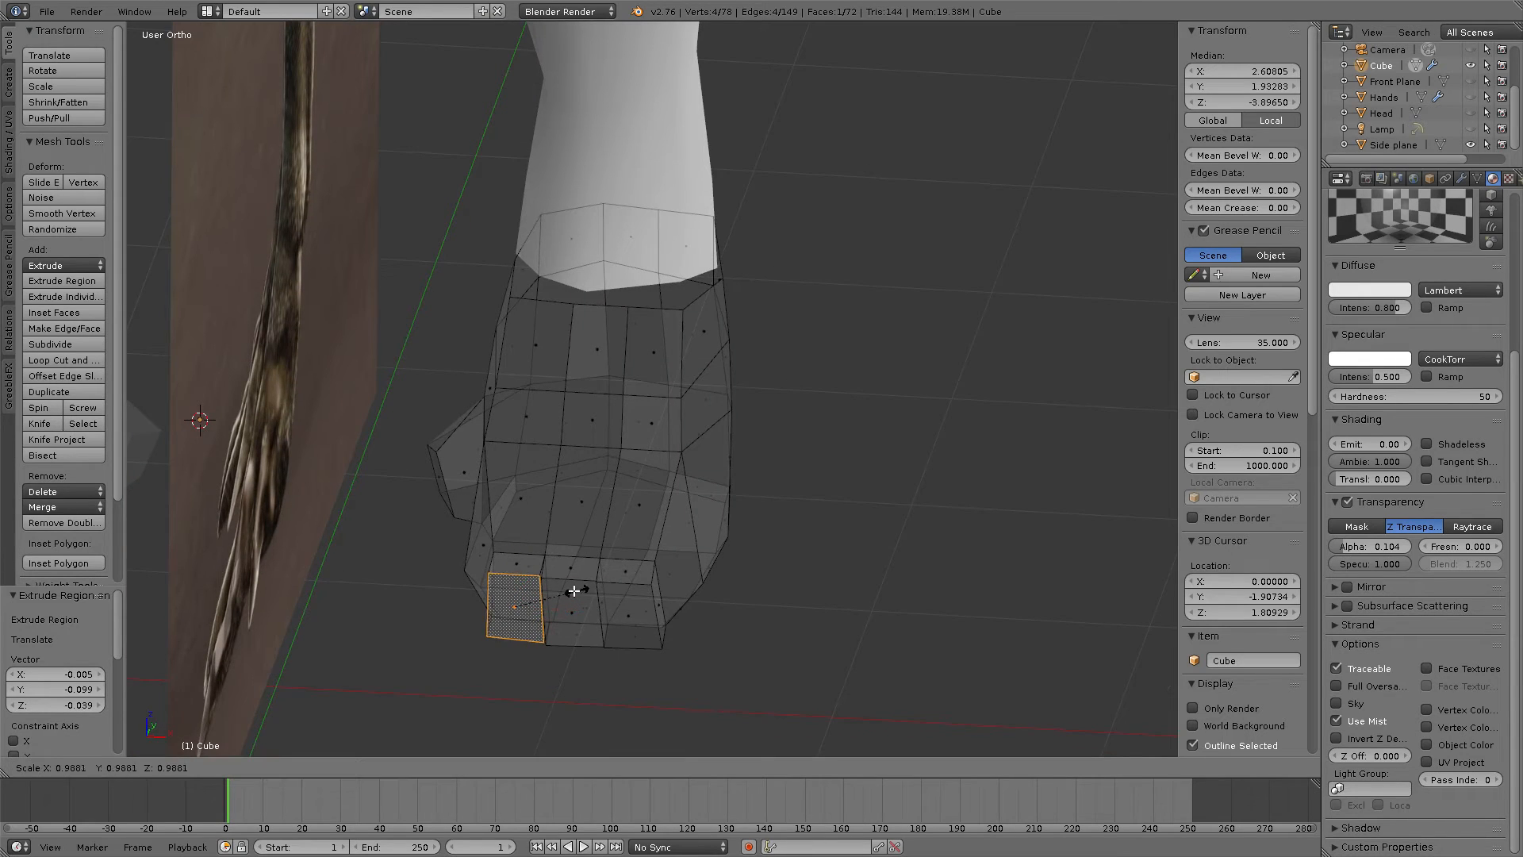
pyautogui.click(564, 593)
pyautogui.click(577, 611)
# Step: Scale the middle front toe's end face to 0.760 and the outer front toe's end face to 0.695
pyautogui.rightClick(586, 619)
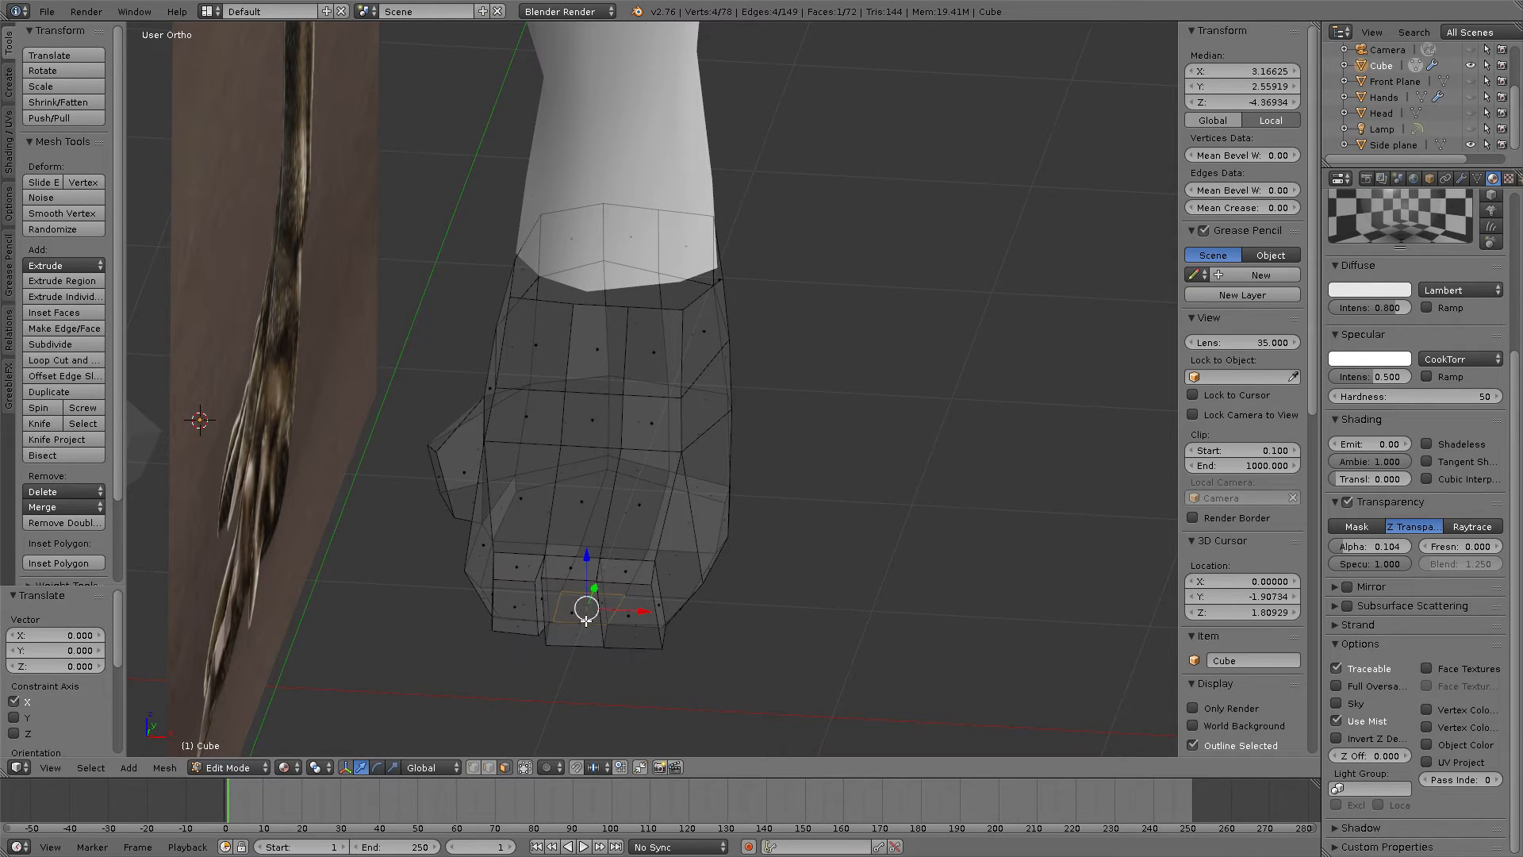
pyautogui.rightClick(568, 614)
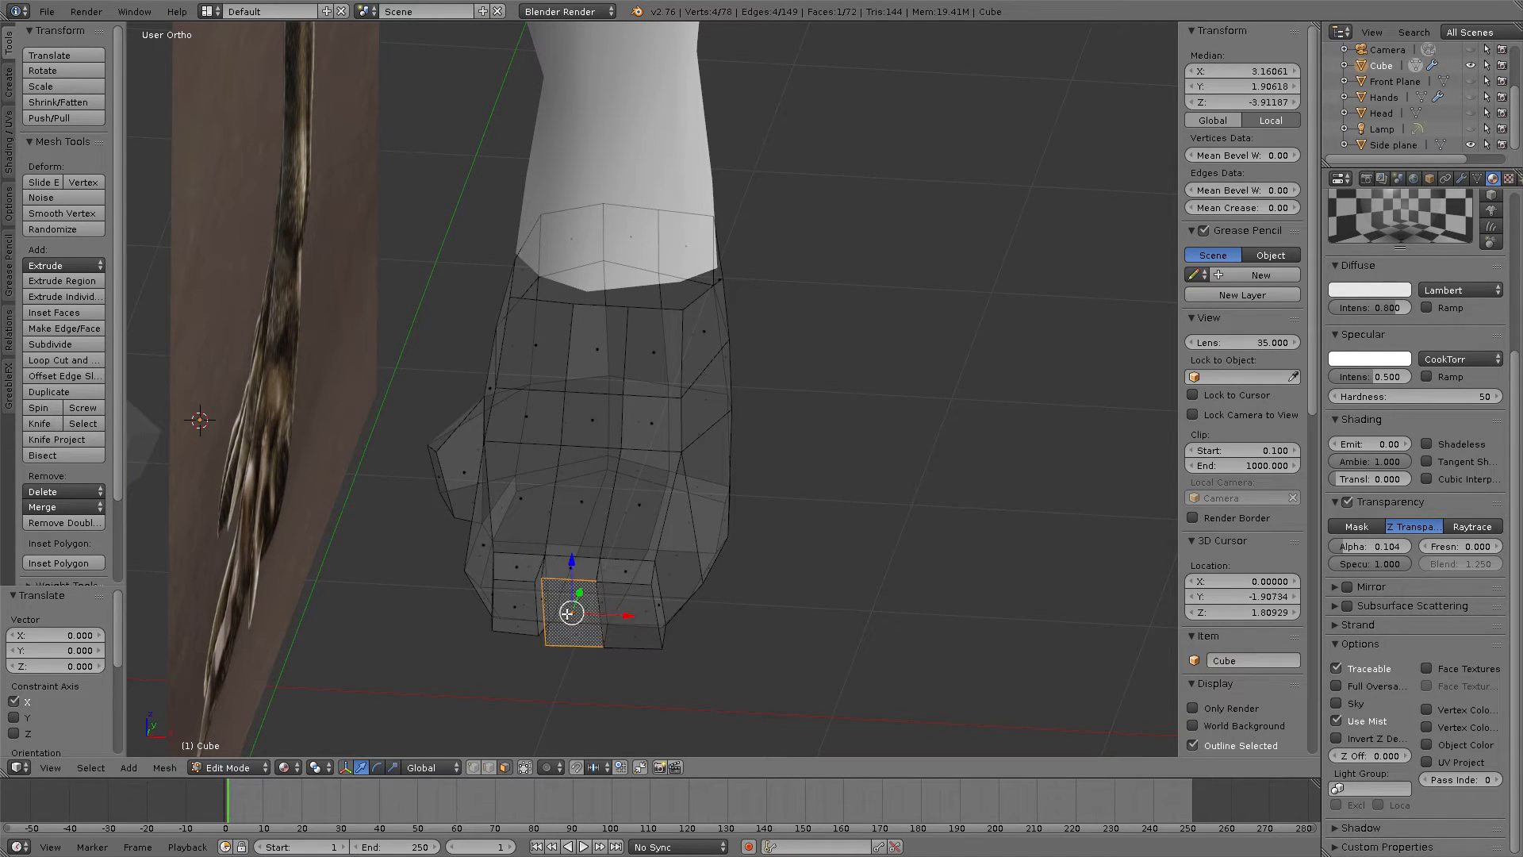
pyautogui.press('s')
pyautogui.click(576, 613)
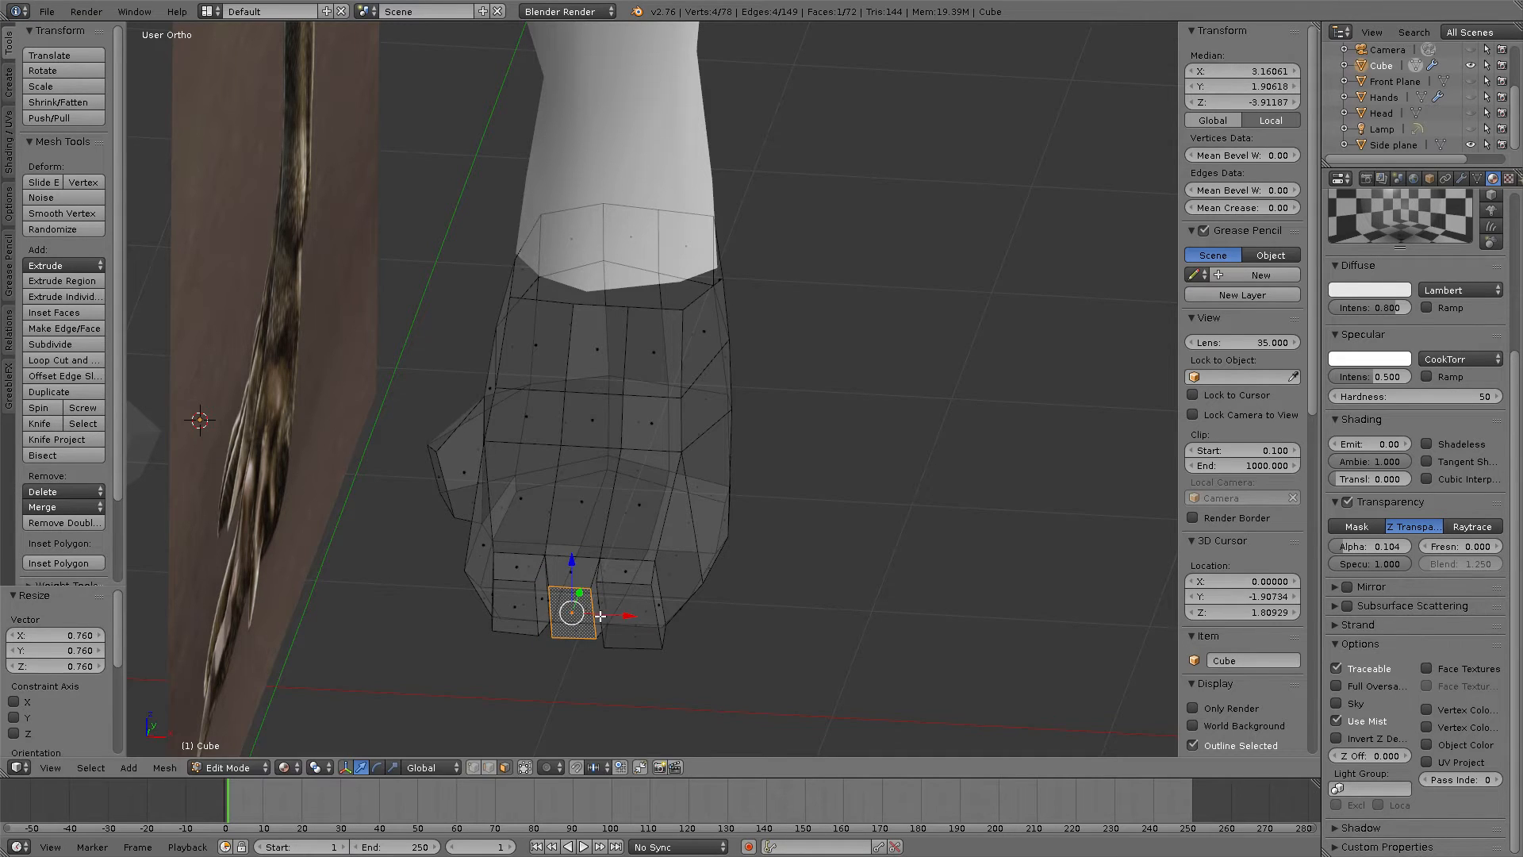
pyautogui.click(641, 613)
pyautogui.rightClick(641, 613)
pyautogui.press('s')
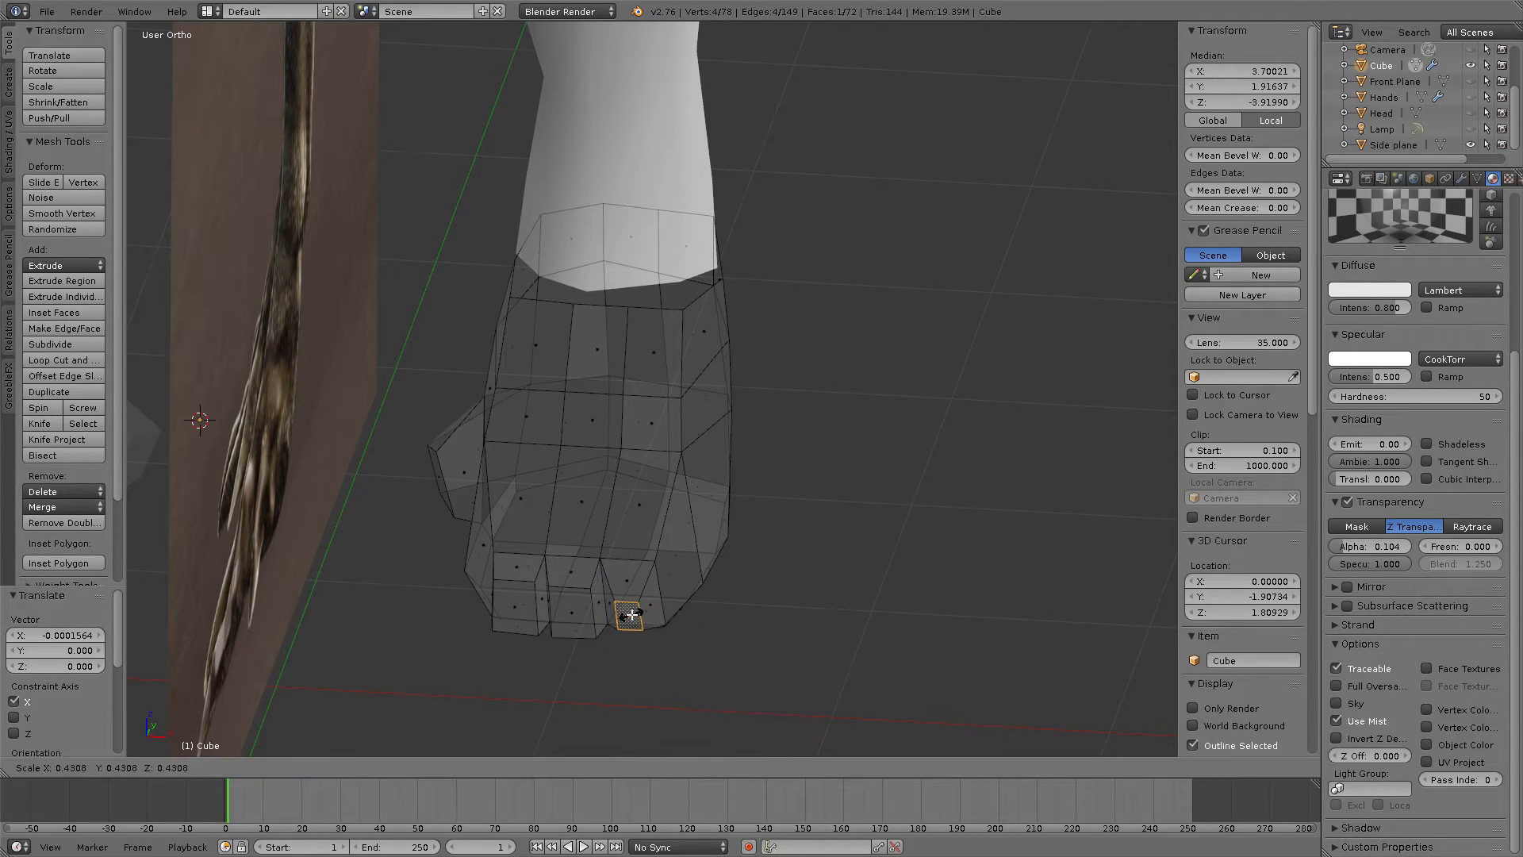
pyautogui.click(630, 616)
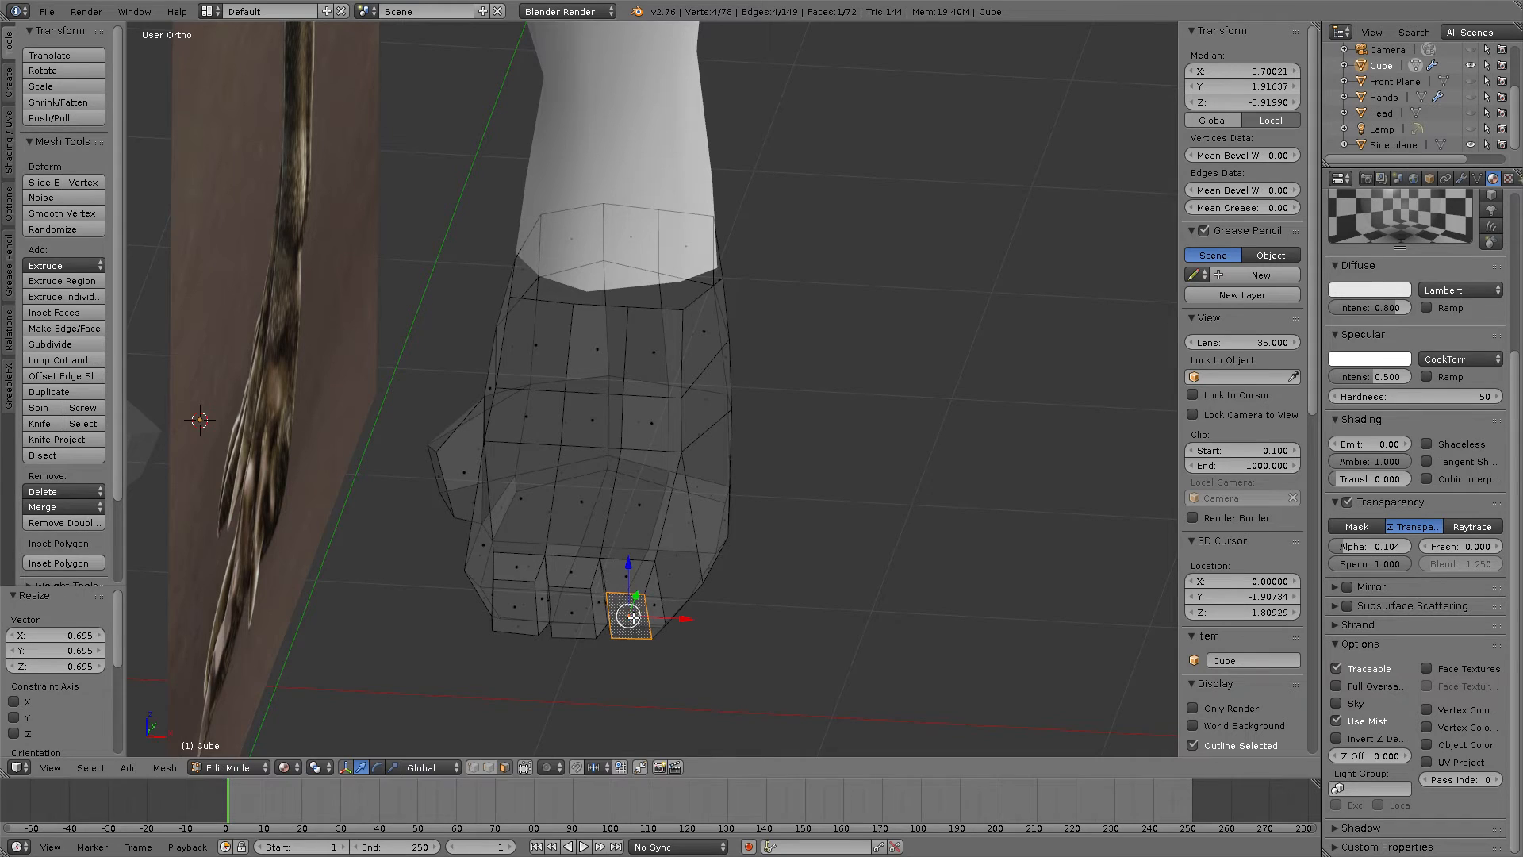
# Step: Set the foot material's transparency alpha to 0.344 while comparing the toes with the side reference
pyautogui.moveTo(629, 616); pyautogui.dragTo(527, 491, button='middle')
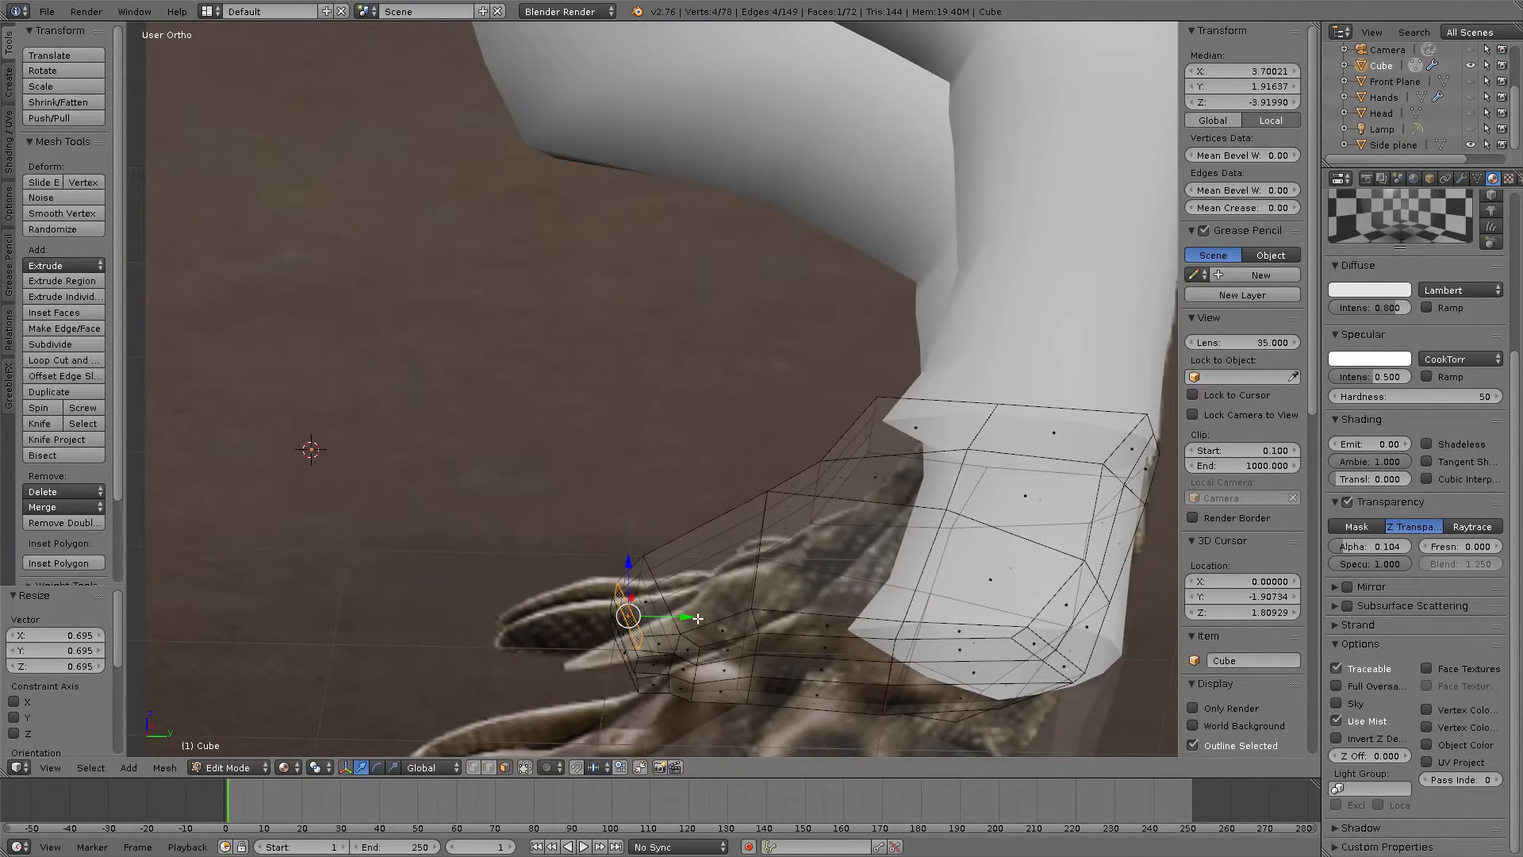
pyautogui.moveTo(699, 627); pyautogui.dragTo(648, 448, button='middle')
pyautogui.scroll(3, 672, 500)
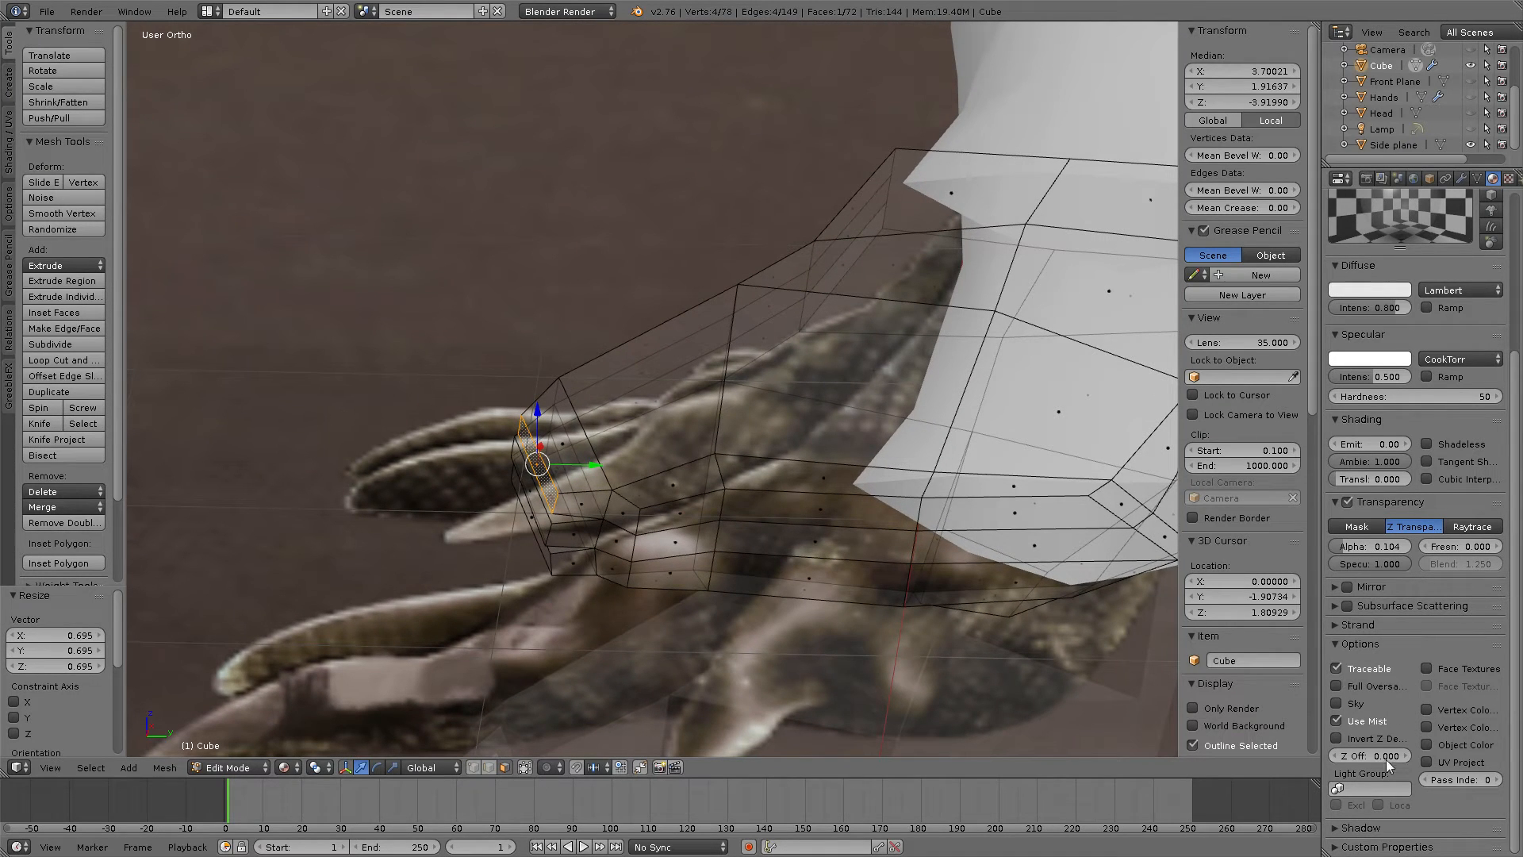
pyautogui.moveTo(1389, 546); pyautogui.dragTo(1452, 547)
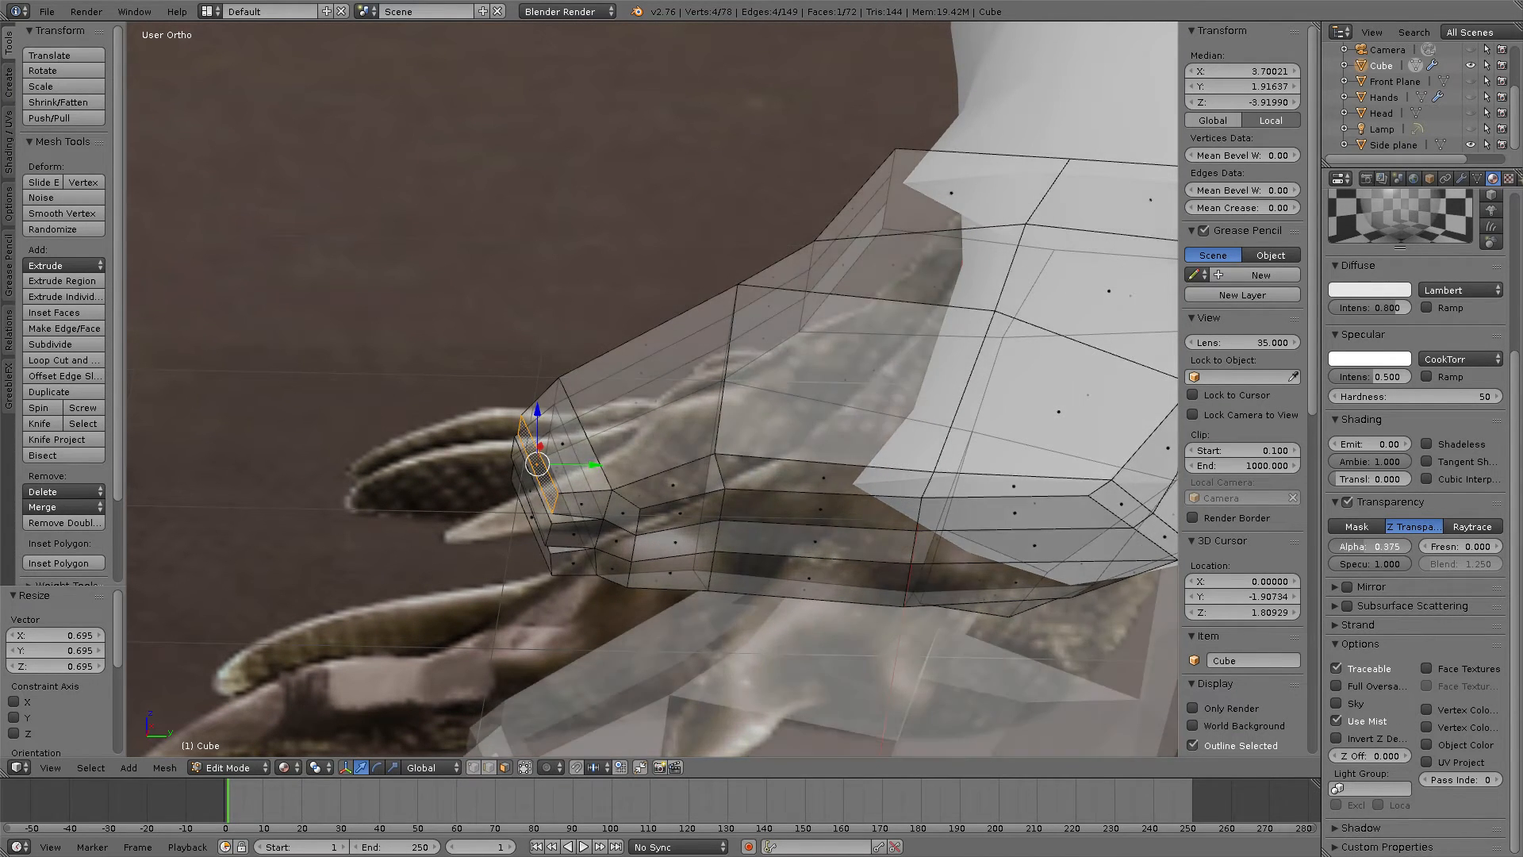
# Step: Select the three bottom edges where the front toes meet the foot and lower them 0.030 along Z
pyautogui.moveTo(746, 391); pyautogui.dragTo(772, 403, button='middle')
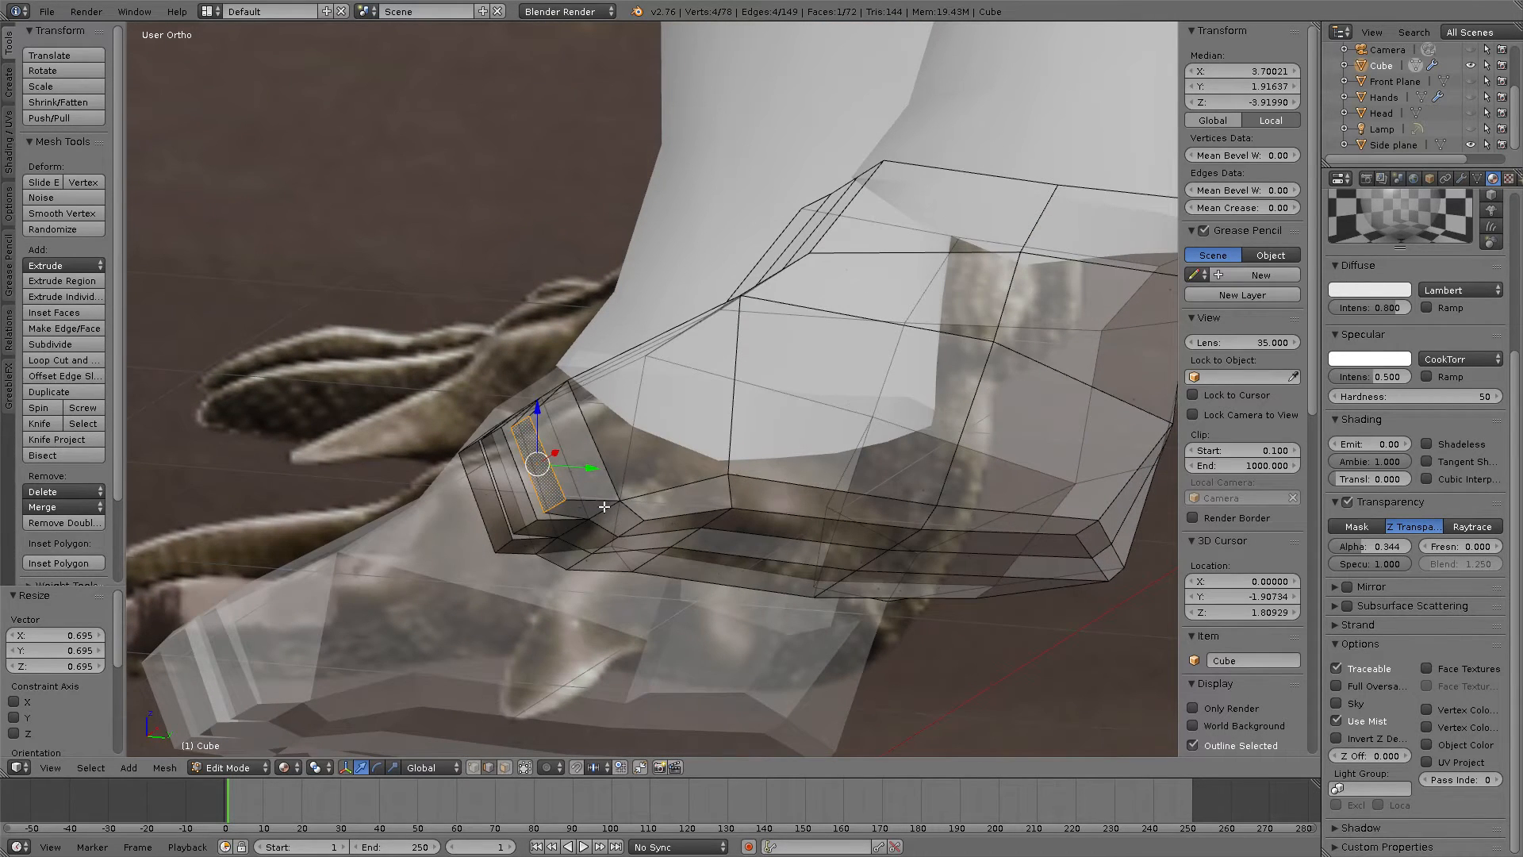
pyautogui.click(563, 545)
pyautogui.keyDown('shift'); pyautogui.rightClick(546, 549); pyautogui.keyUp('shift')
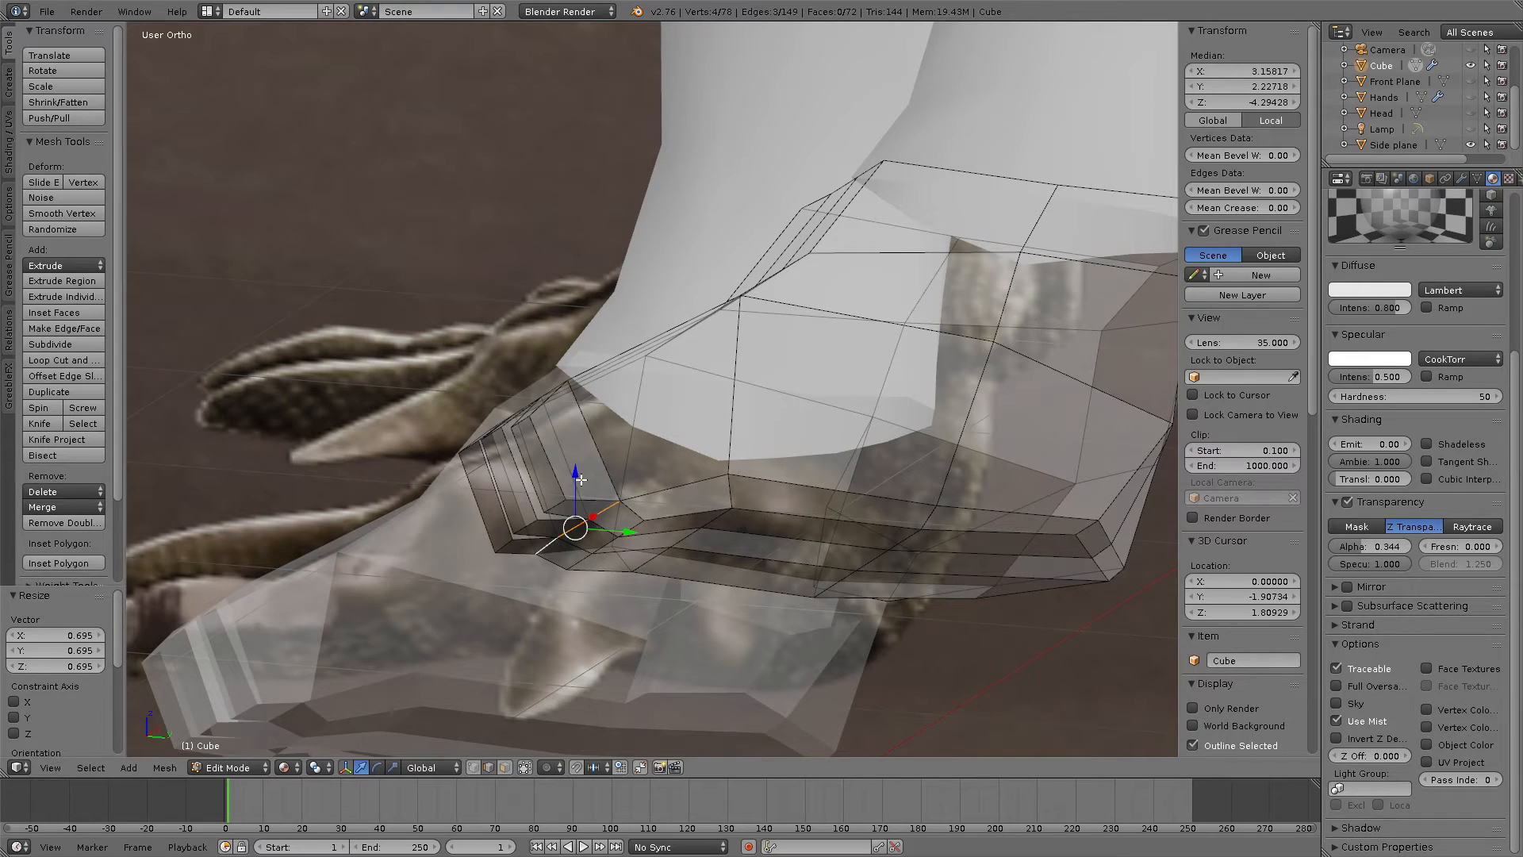
pyautogui.moveTo(581, 479); pyautogui.dragTo(574, 527)
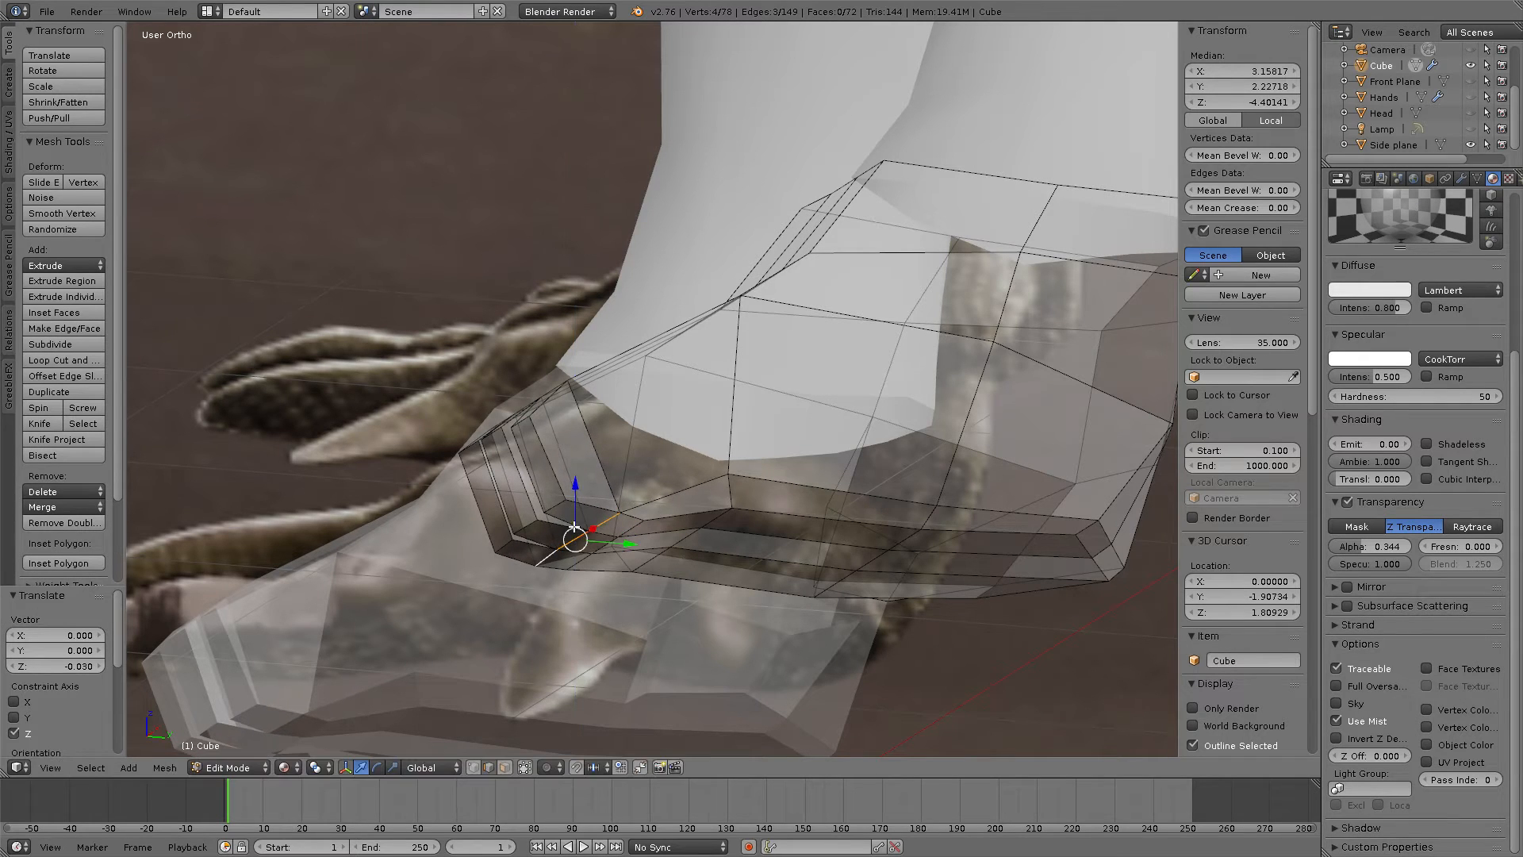
# Step: Select the bottom edges of the three front toe ends and lower them 0.024 along Z
pyautogui.rightClick(554, 506)
pyautogui.keyDown('shift'); pyautogui.rightClick(525, 528); pyautogui.keyUp('shift')
pyautogui.keyDown('shift'); pyautogui.rightClick(507, 553); pyautogui.keyUp('shift')
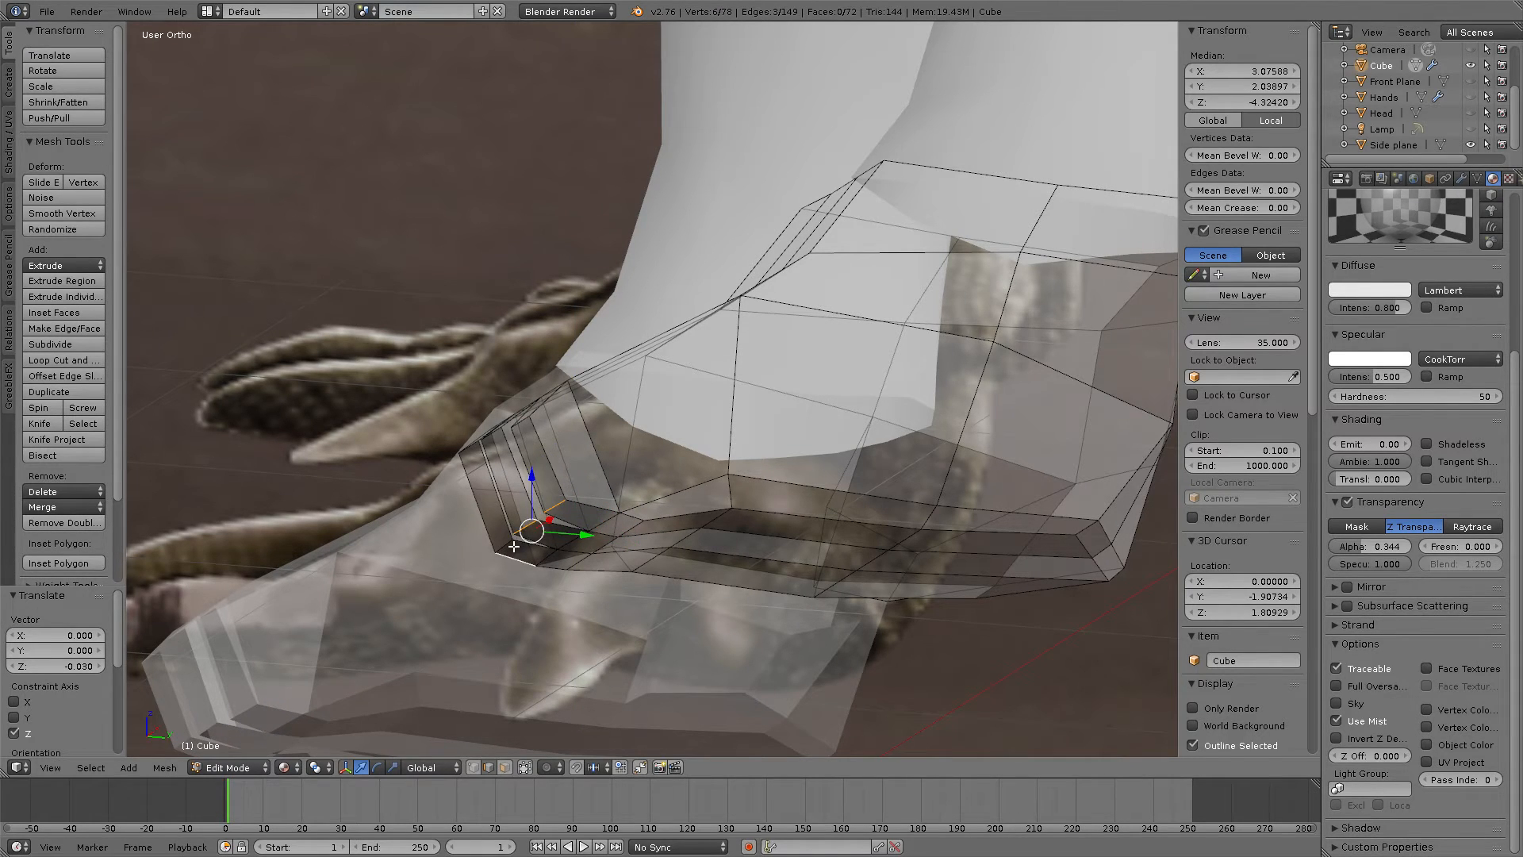
pyautogui.rightClick(505, 546)
pyautogui.keyDown('shift'); pyautogui.rightClick(525, 529); pyautogui.keyUp('shift')
pyautogui.keyDown('shift'); pyautogui.rightClick(553, 507); pyautogui.keyUp('shift')
pyautogui.moveTo(527, 473); pyautogui.dragTo(527, 483)
pyautogui.moveTo(586, 500); pyautogui.dragTo(634, 453, button='middle')
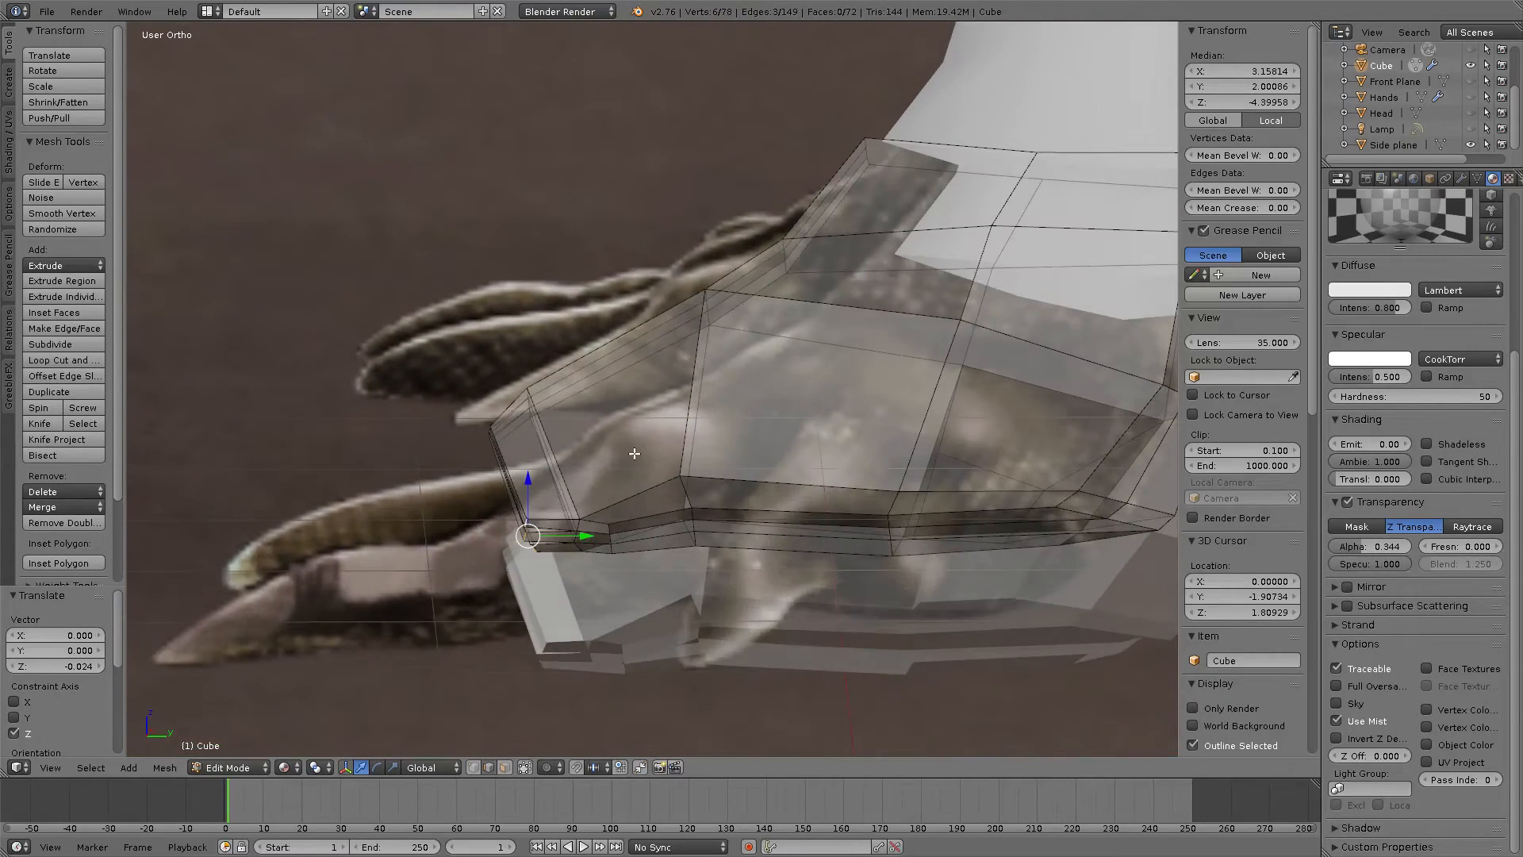
# Step: Select the three bottom edges where the front toes meet the foot and raise them 0.010 along Z
pyautogui.rightClick(619, 542)
pyautogui.keyDown('shift'); pyautogui.rightClick(613, 553); pyautogui.keyUp('shift')
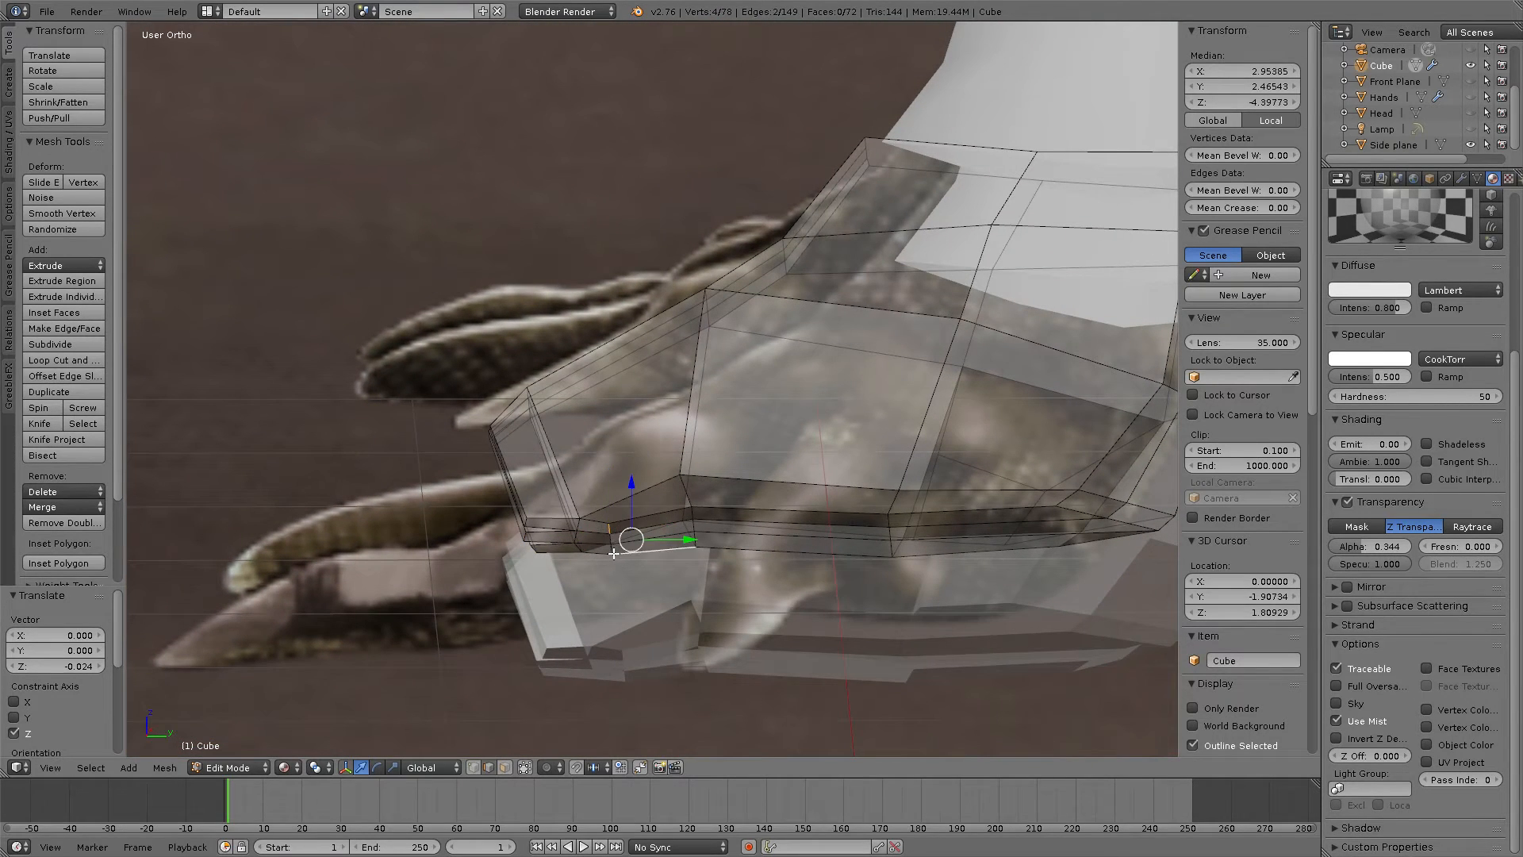
pyautogui.keyDown('shift'); pyautogui.rightClick(611, 550); pyautogui.keyUp('shift')
pyautogui.moveTo(628, 535)
pyautogui.mouseDown(button='middle')
pyautogui.moveTo(555, 516)
pyautogui.moveTo(694, 510)
pyautogui.moveTo(685, 496)
pyautogui.moveTo(611, 529)
pyautogui.mouseUp(button='middle')
pyautogui.moveTo(613, 495); pyautogui.dragTo(613, 489)
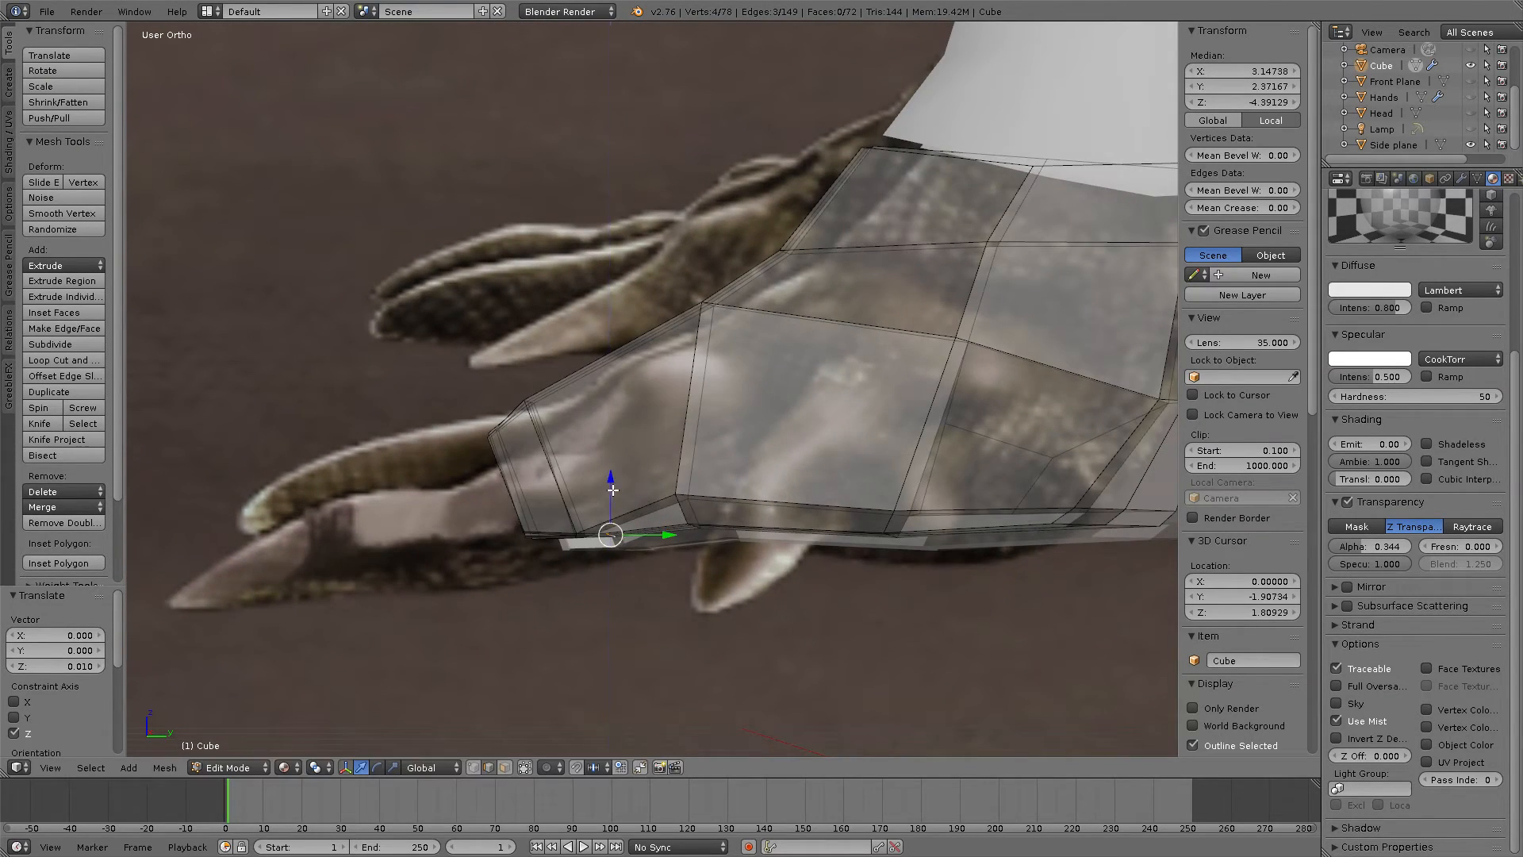
# Step: Move the outer front toe's end face 0.016 along X, and move it further outward with proportional editing enabled
pyautogui.moveTo(612, 490); pyautogui.dragTo(781, 522, button='middle')
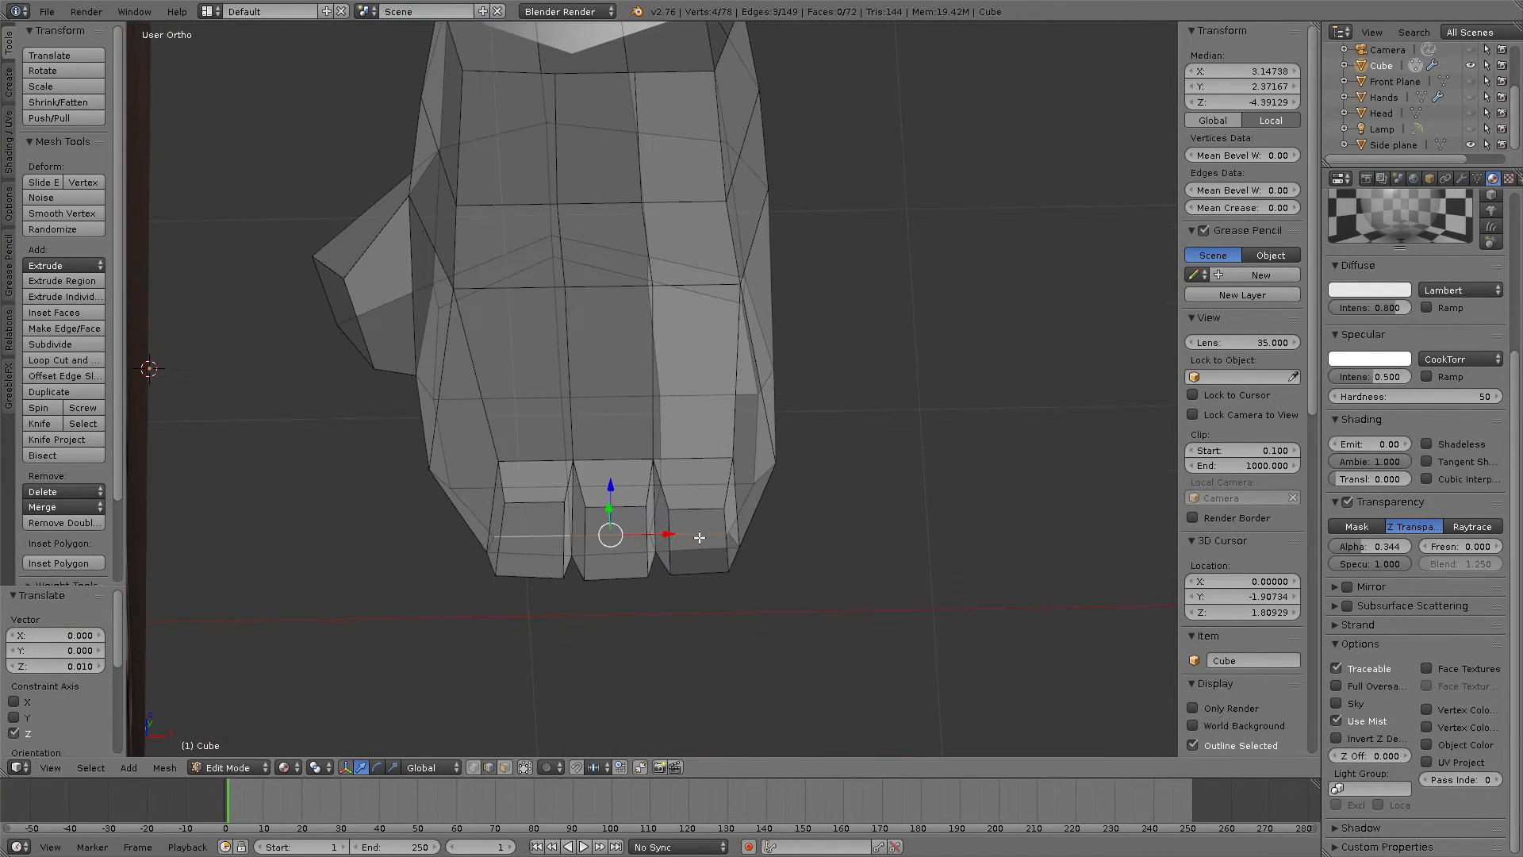
pyautogui.click(504, 768)
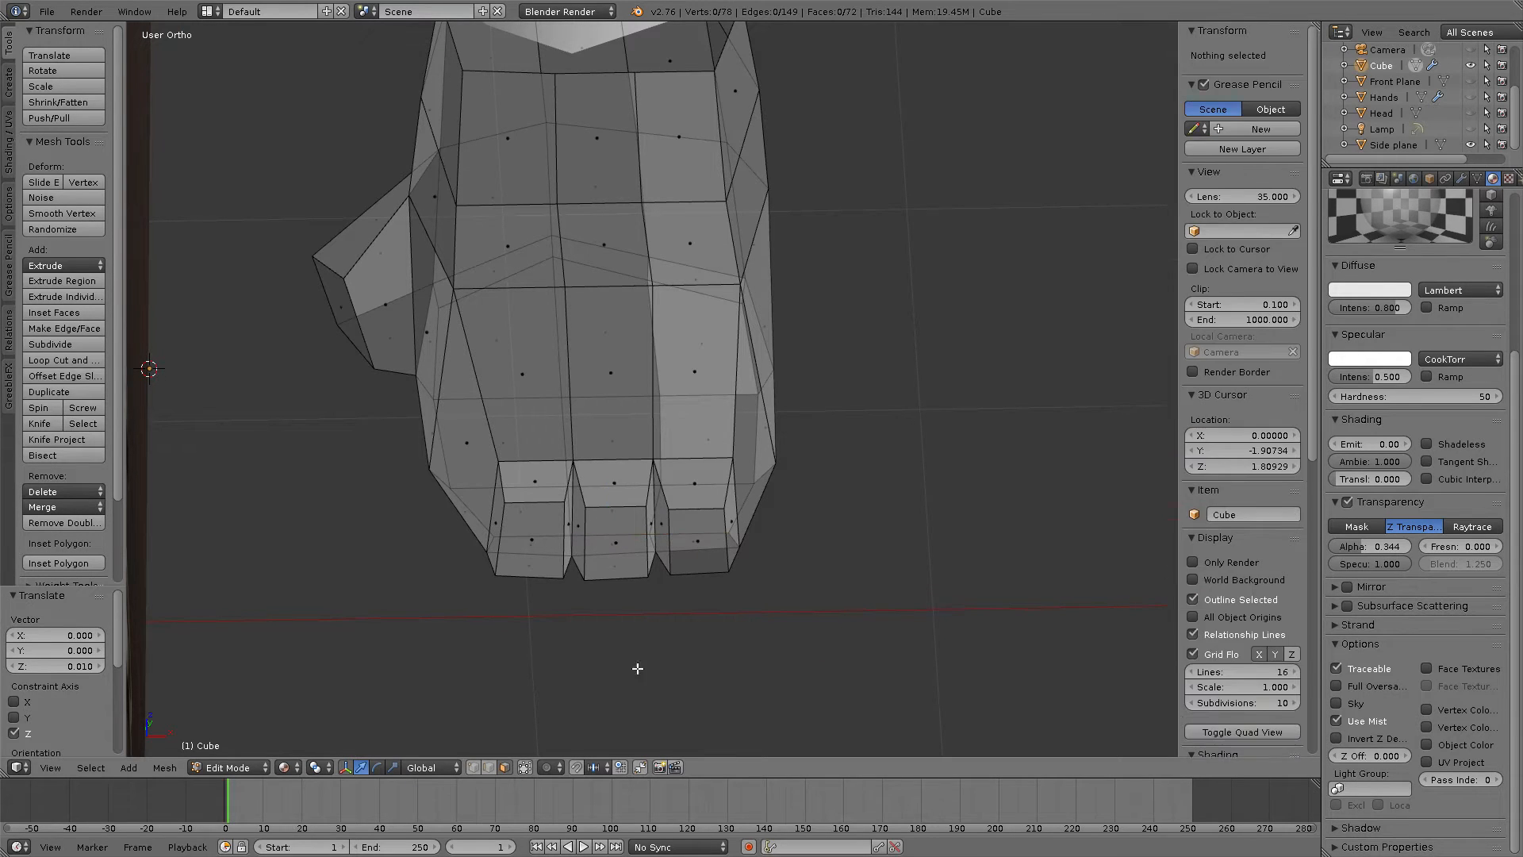
pyautogui.rightClick(696, 537)
pyautogui.moveTo(750, 539); pyautogui.dragTo(756, 539)
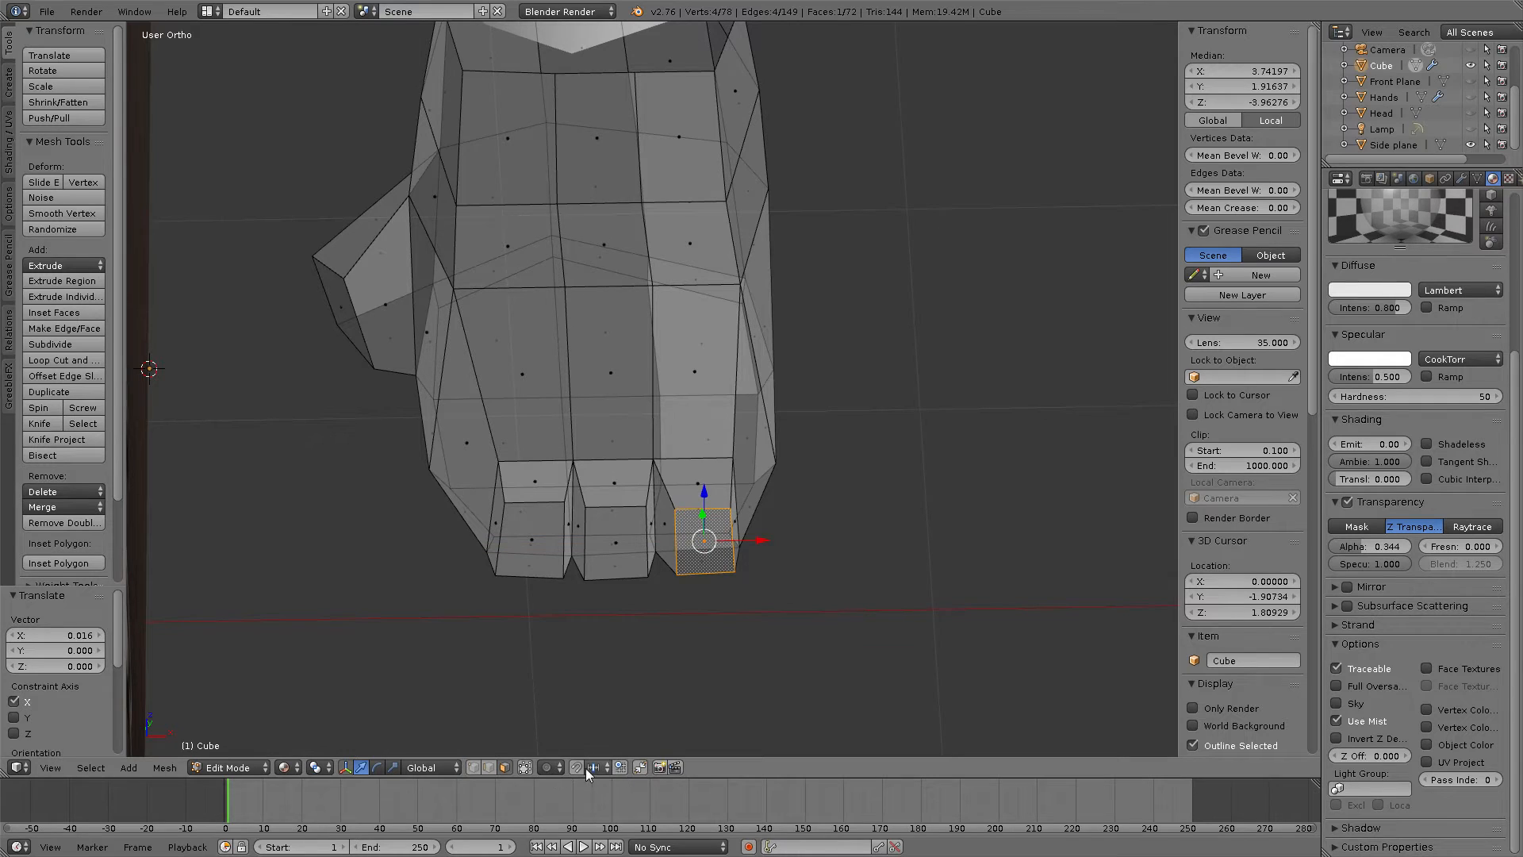
pyautogui.click(554, 767)
pyautogui.click(603, 730)
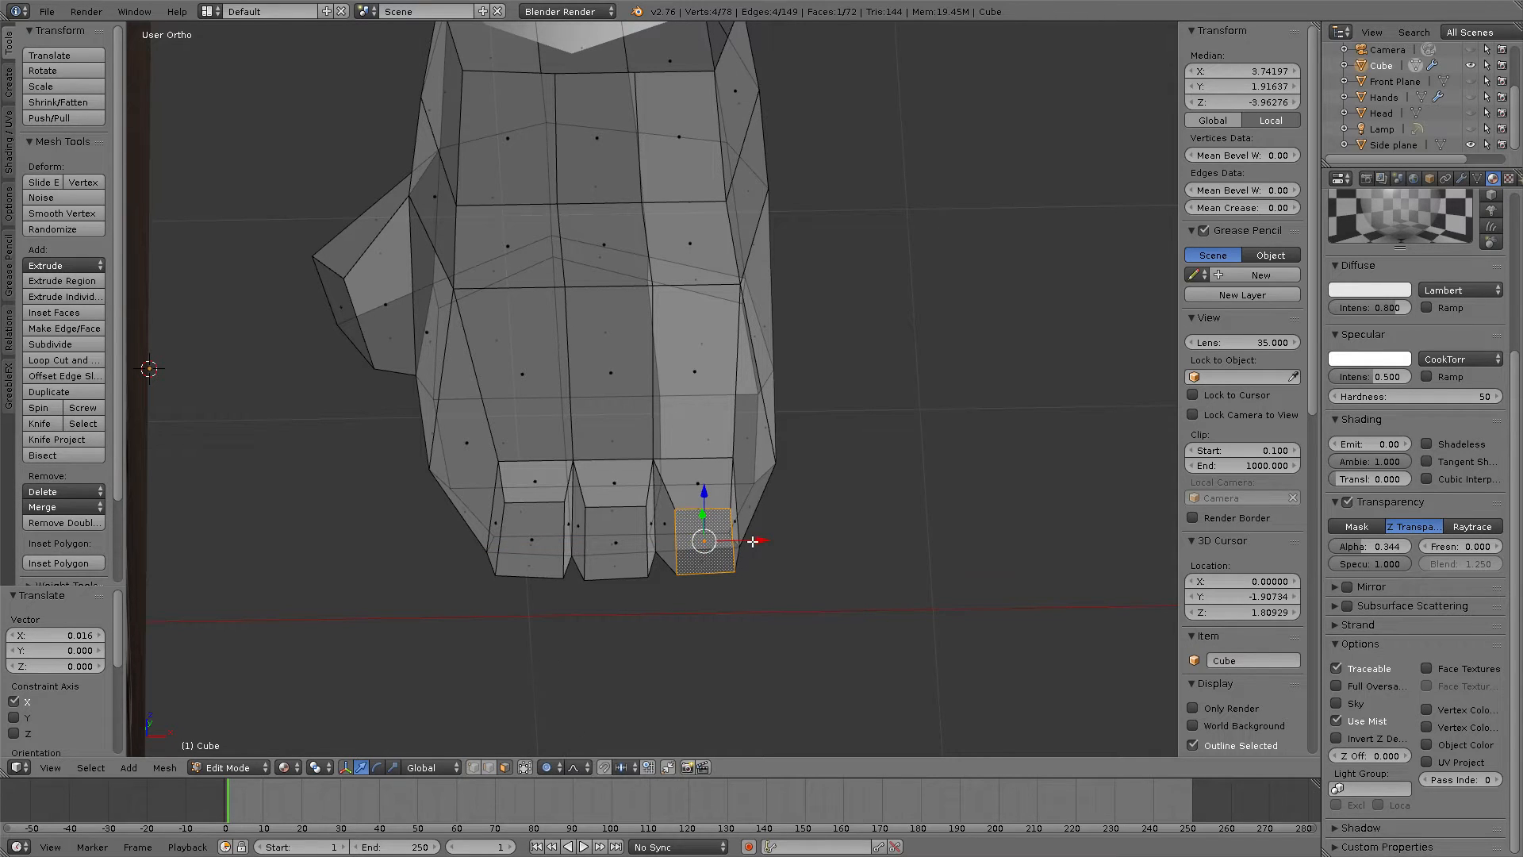
pyautogui.moveTo(755, 539); pyautogui.dragTo(767, 546)
pyautogui.scroll(6, 758, 540)
pyautogui.scroll(10, 756, 541)
# Step: Move the inner front toe's end face -0.053 along X
pyautogui.rightClick(540, 538)
pyautogui.moveTo(581, 541); pyautogui.dragTo(559, 544)
pyautogui.moveTo(592, 547); pyautogui.dragTo(543, 668, button='middle')
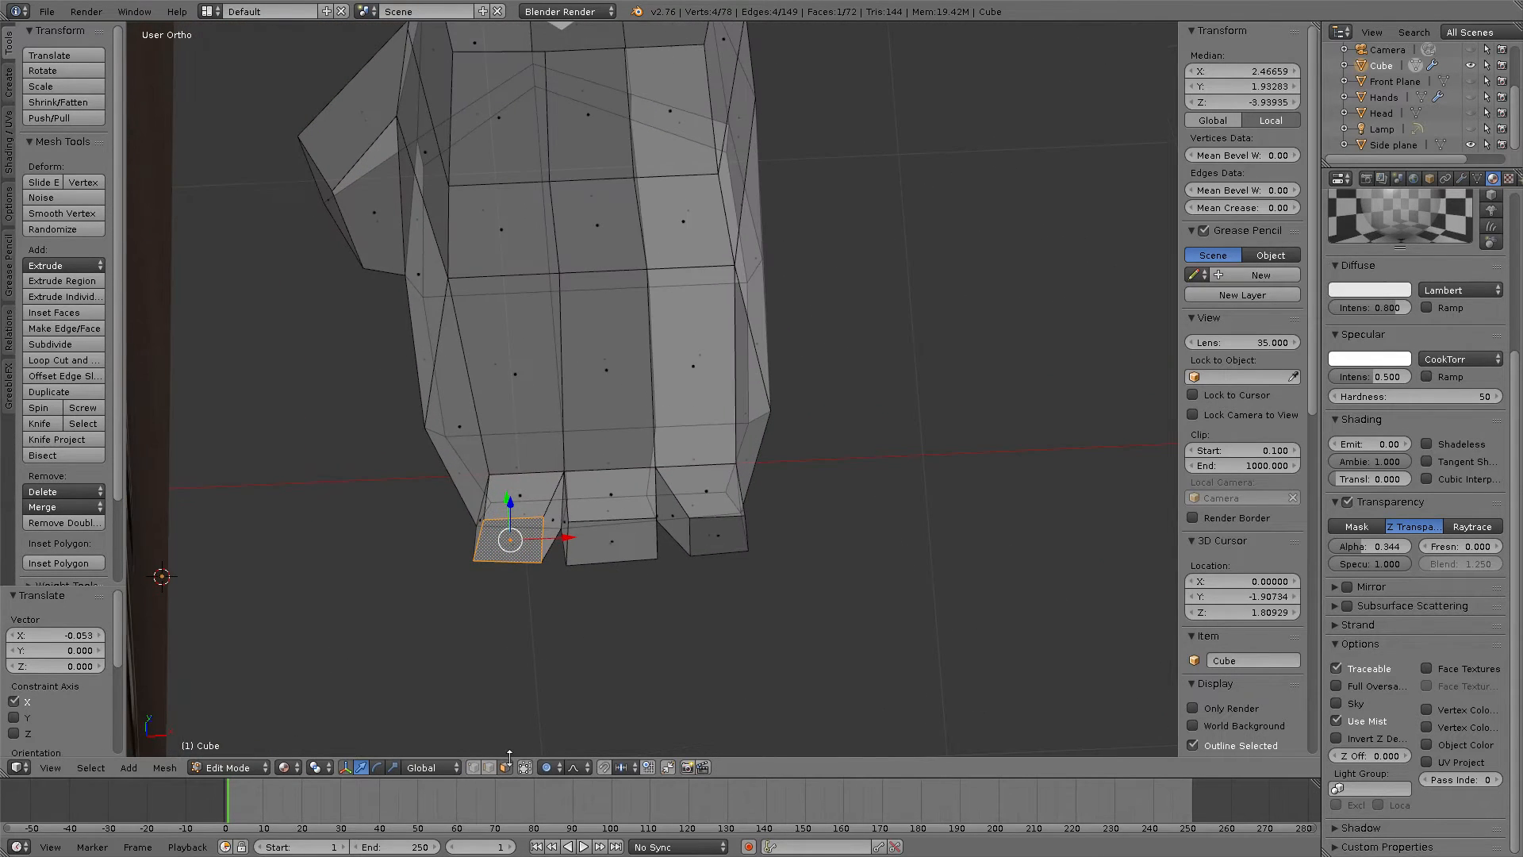
# Step: Move the inner front toe's inner side edge -0.045 and the outer front toe's outer side edge 0.048 along X
pyautogui.rightClick(482, 498)
pyautogui.moveTo(604, 508); pyautogui.dragTo(644, 547, button='middle')
pyautogui.press('g')
pyautogui.click(516, 498)
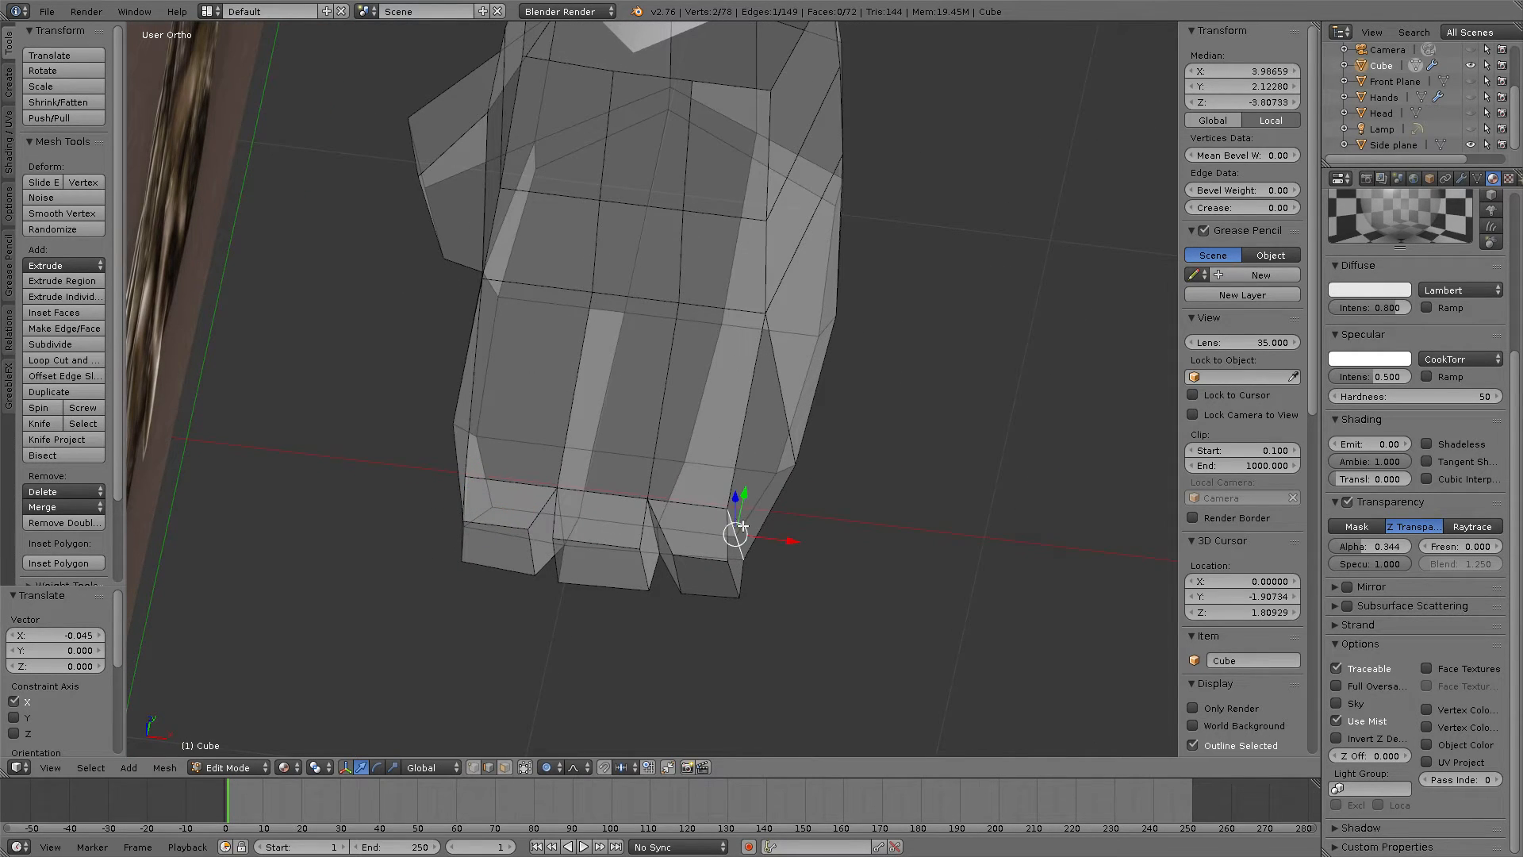
pyautogui.press('g')
pyautogui.click(781, 534)
pyautogui.moveTo(780, 534); pyautogui.dragTo(710, 424, button='middle')
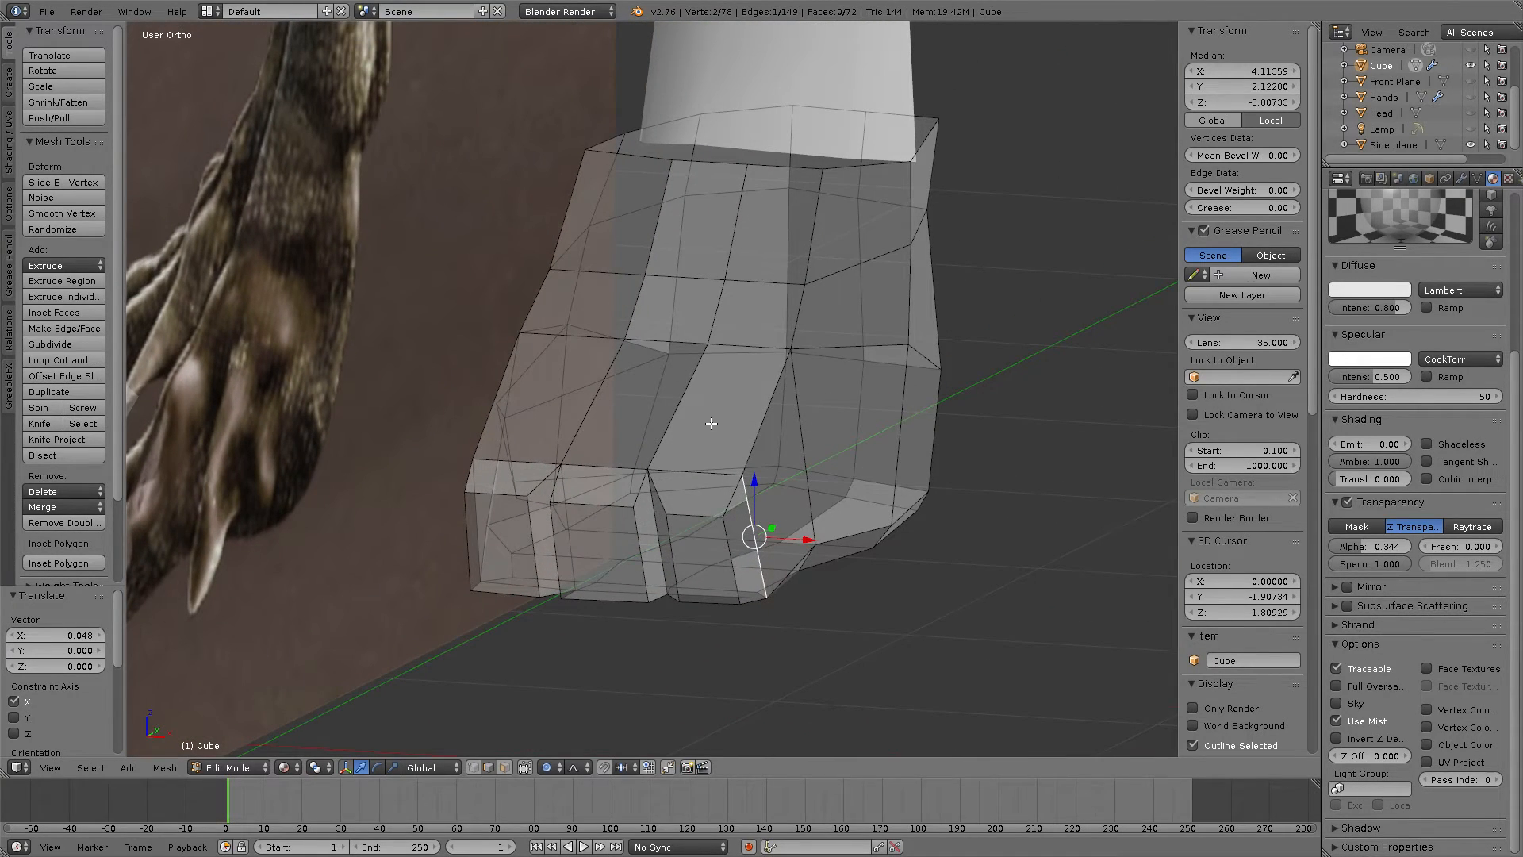
# Step: Delete the end faces of the middle, outer and inner front toes
pyautogui.click(503, 767)
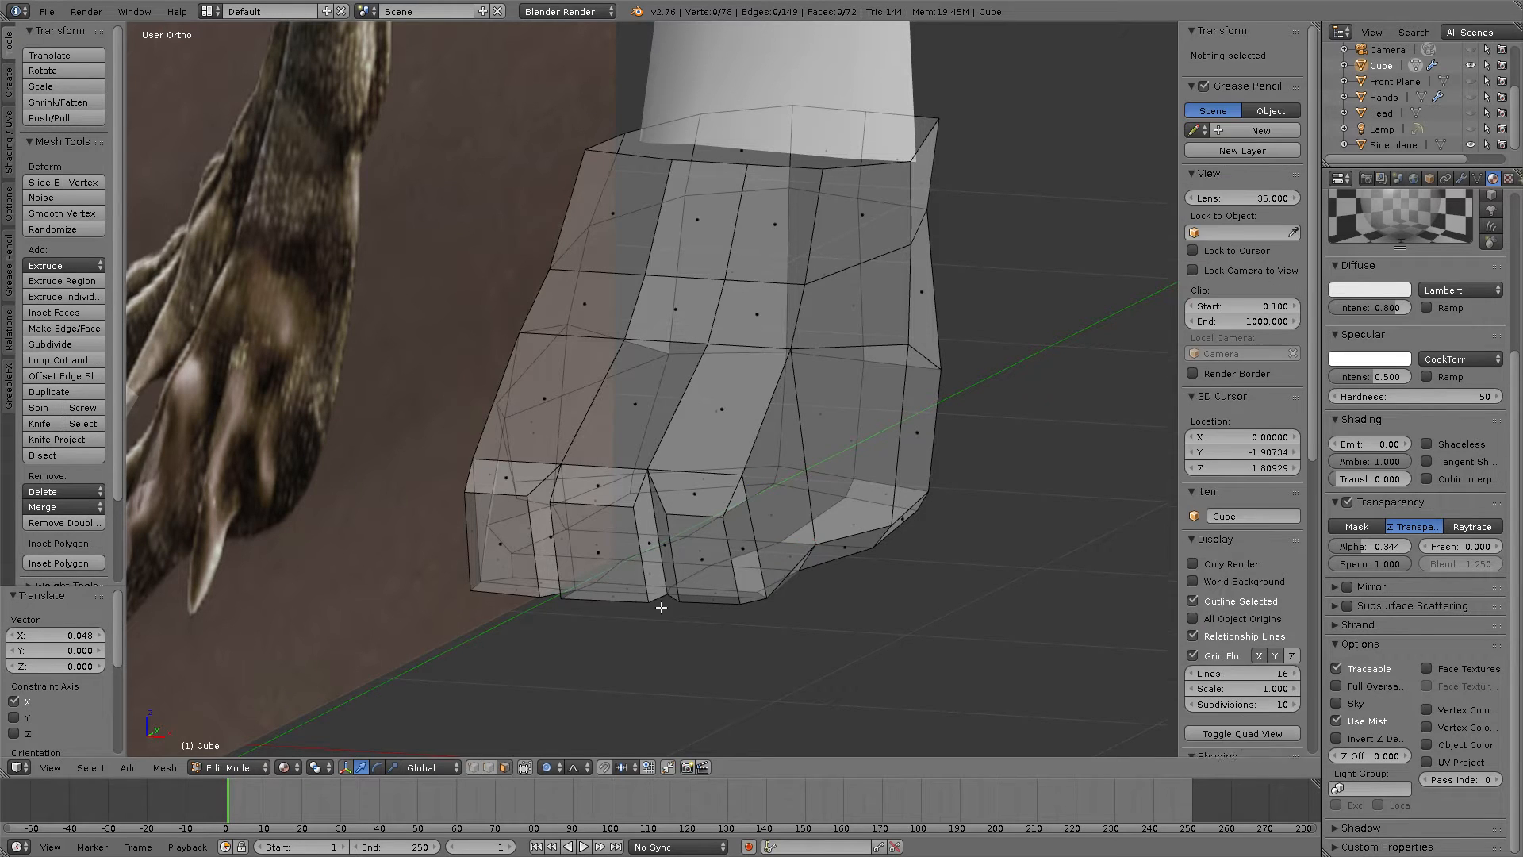
pyautogui.rightClick(702, 560)
pyautogui.keyDown('ctrl'); pyautogui.rightClick(600, 565); pyautogui.keyUp('ctrl')
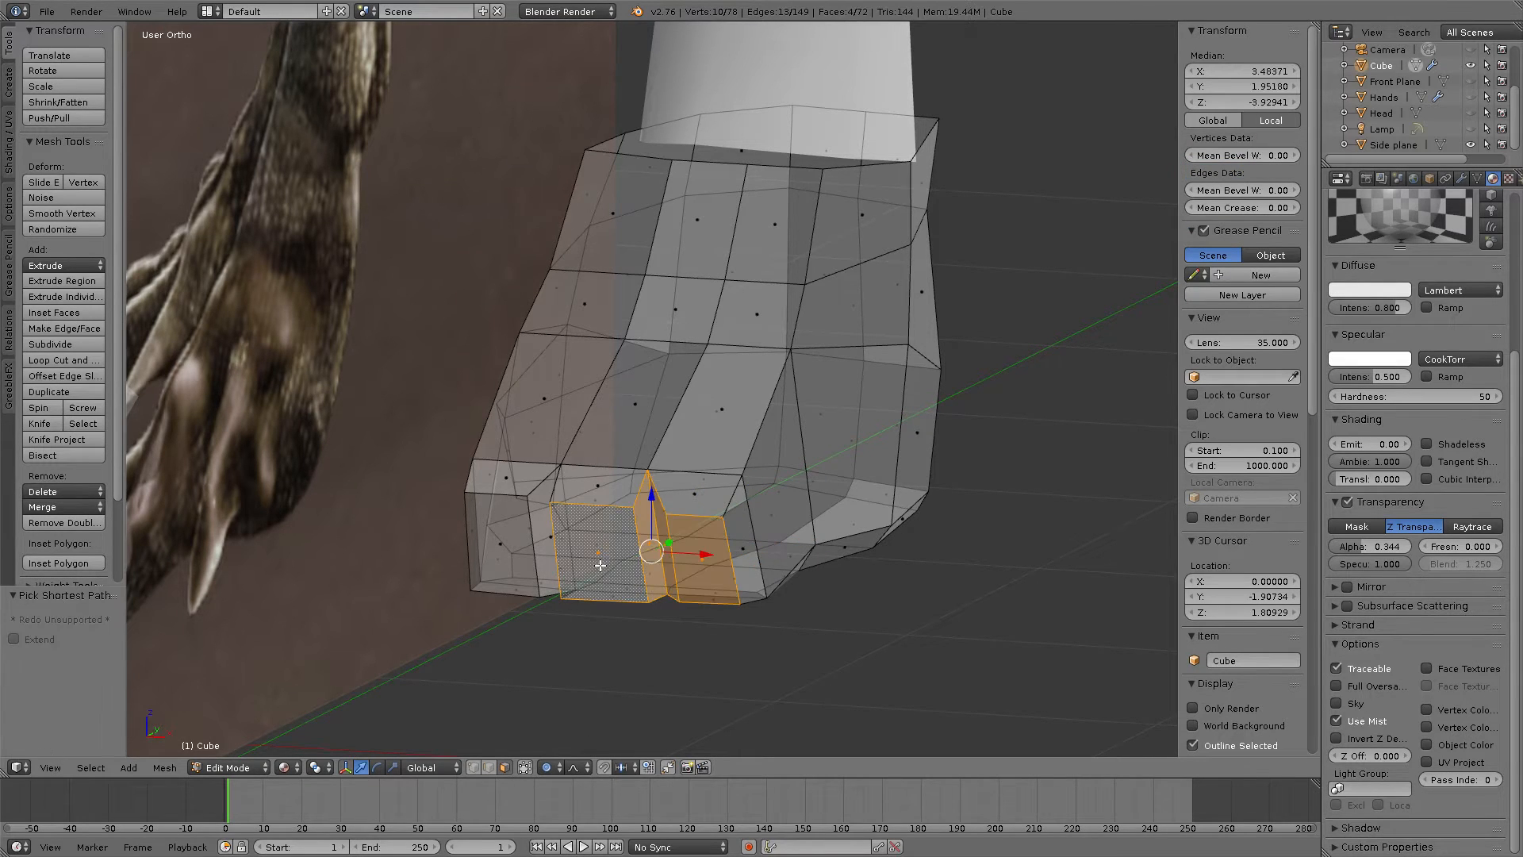
pyautogui.rightClick(618, 555)
pyautogui.press('x')
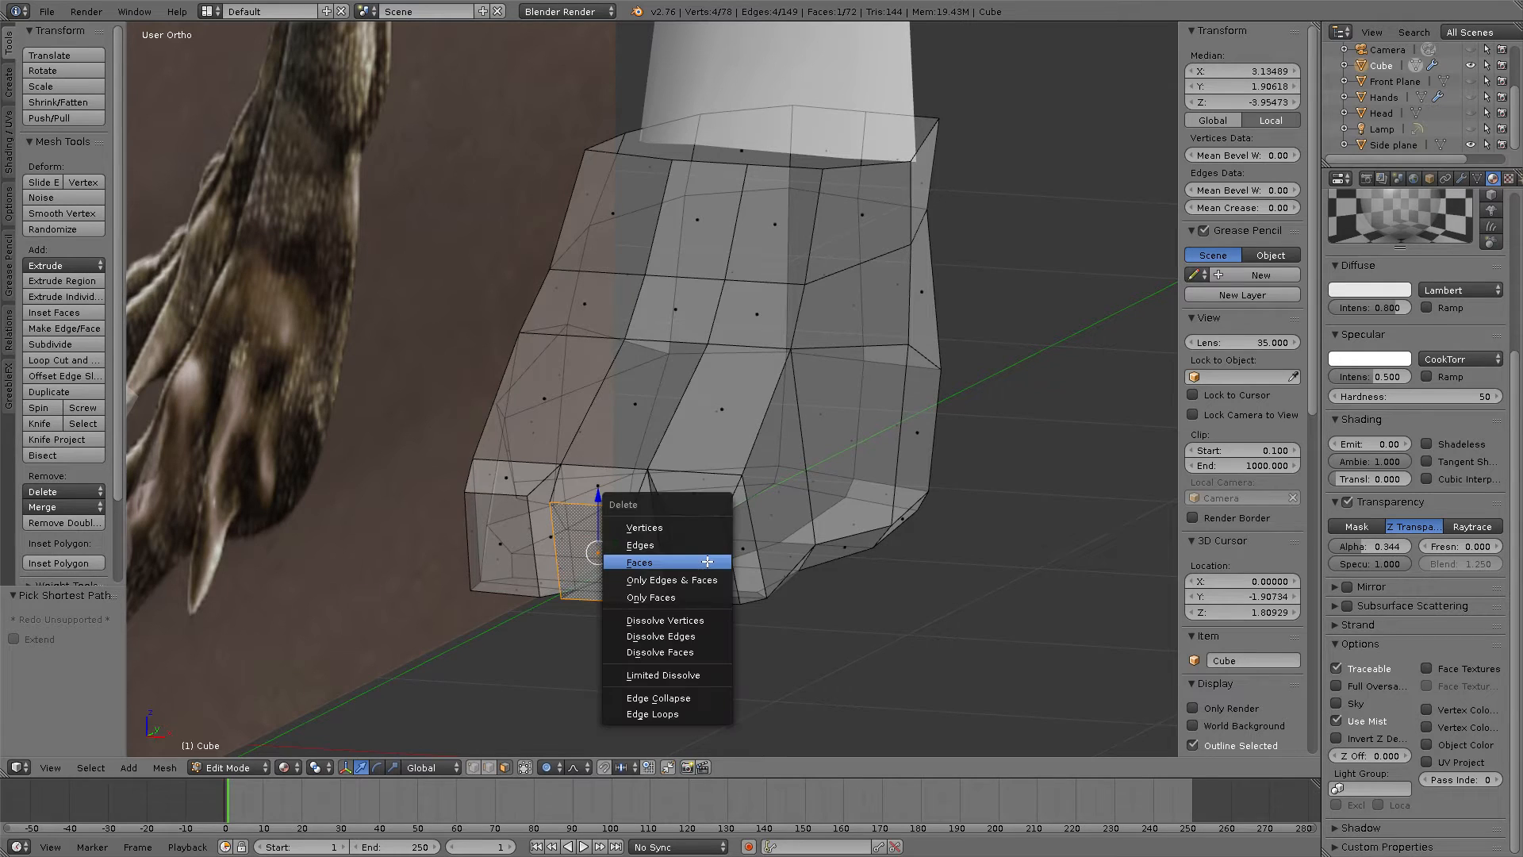
pyautogui.click(678, 561)
pyautogui.rightClick(710, 563)
pyautogui.press('x')
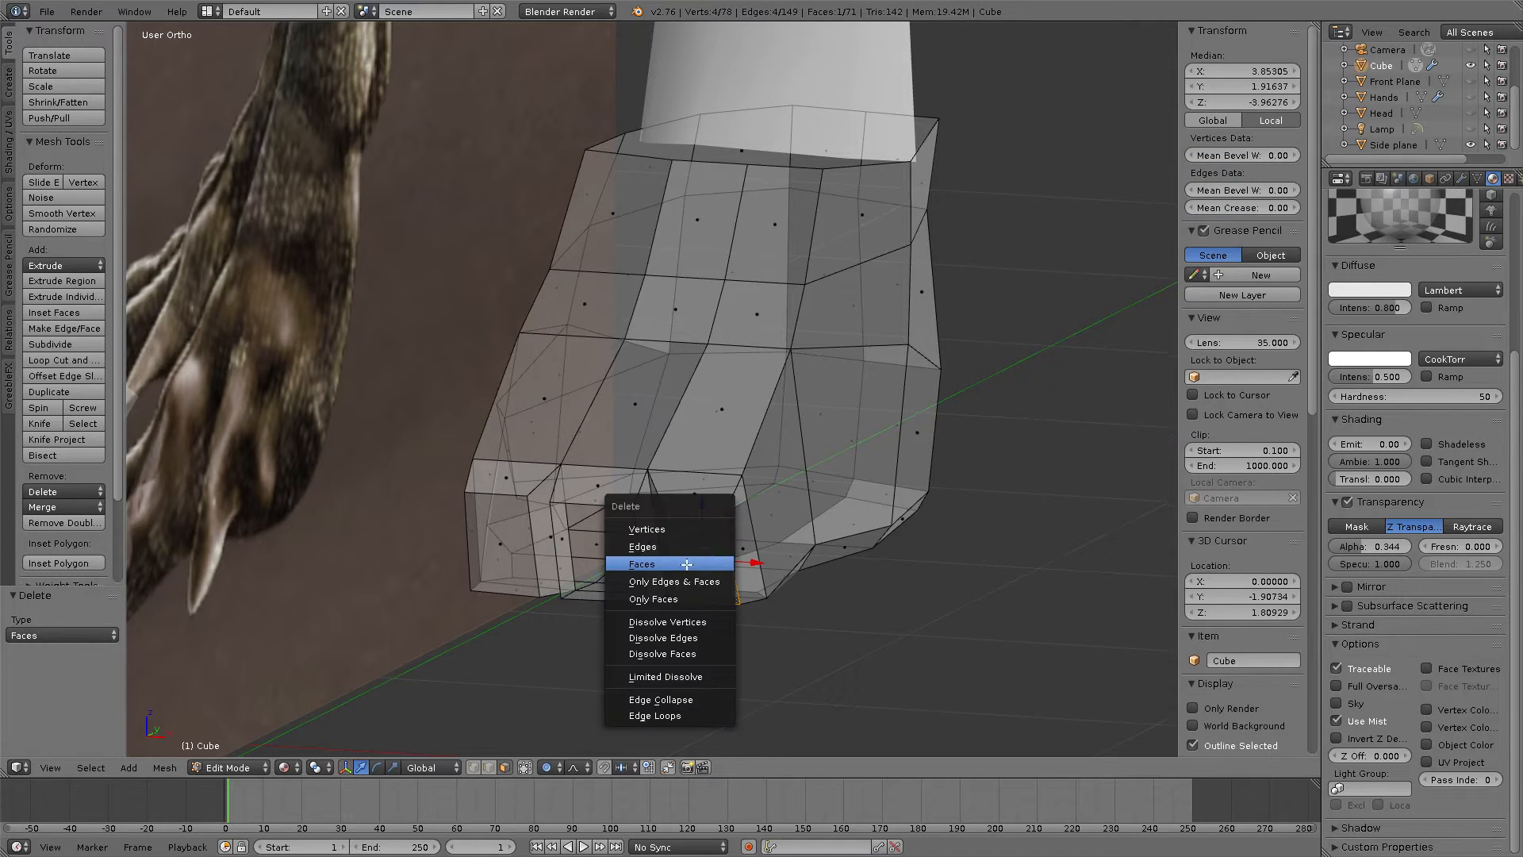
pyautogui.click(686, 564)
pyautogui.rightClick(508, 553)
pyautogui.press('x')
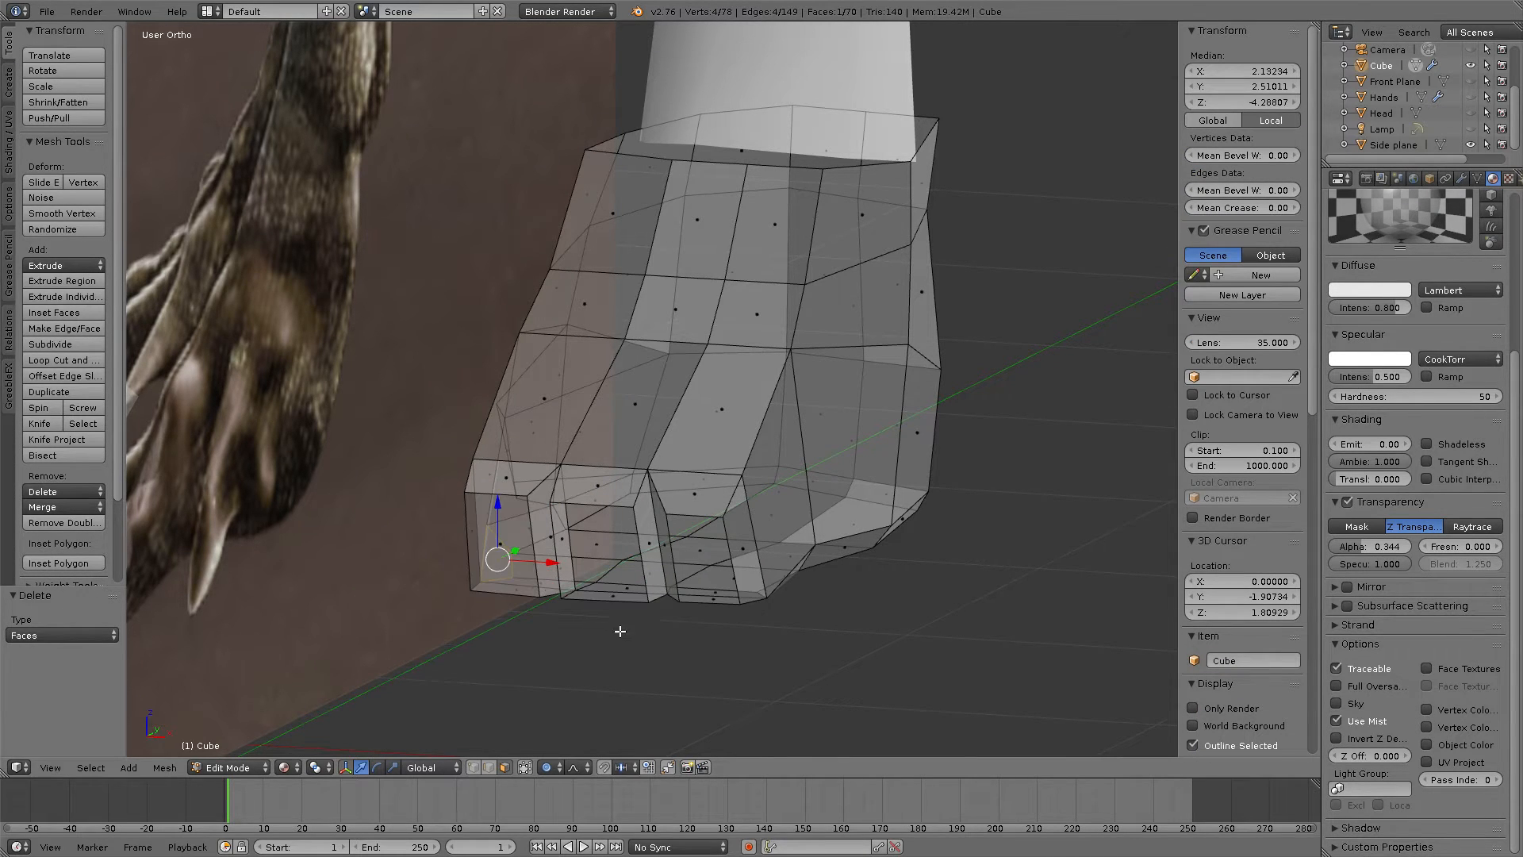
pyautogui.press('x')
pyautogui.click(496, 555)
pyautogui.moveTo(496, 555); pyautogui.dragTo(675, 566, button='middle')
pyautogui.moveTo(636, 446); pyautogui.dragTo(649, 408, button='middle')
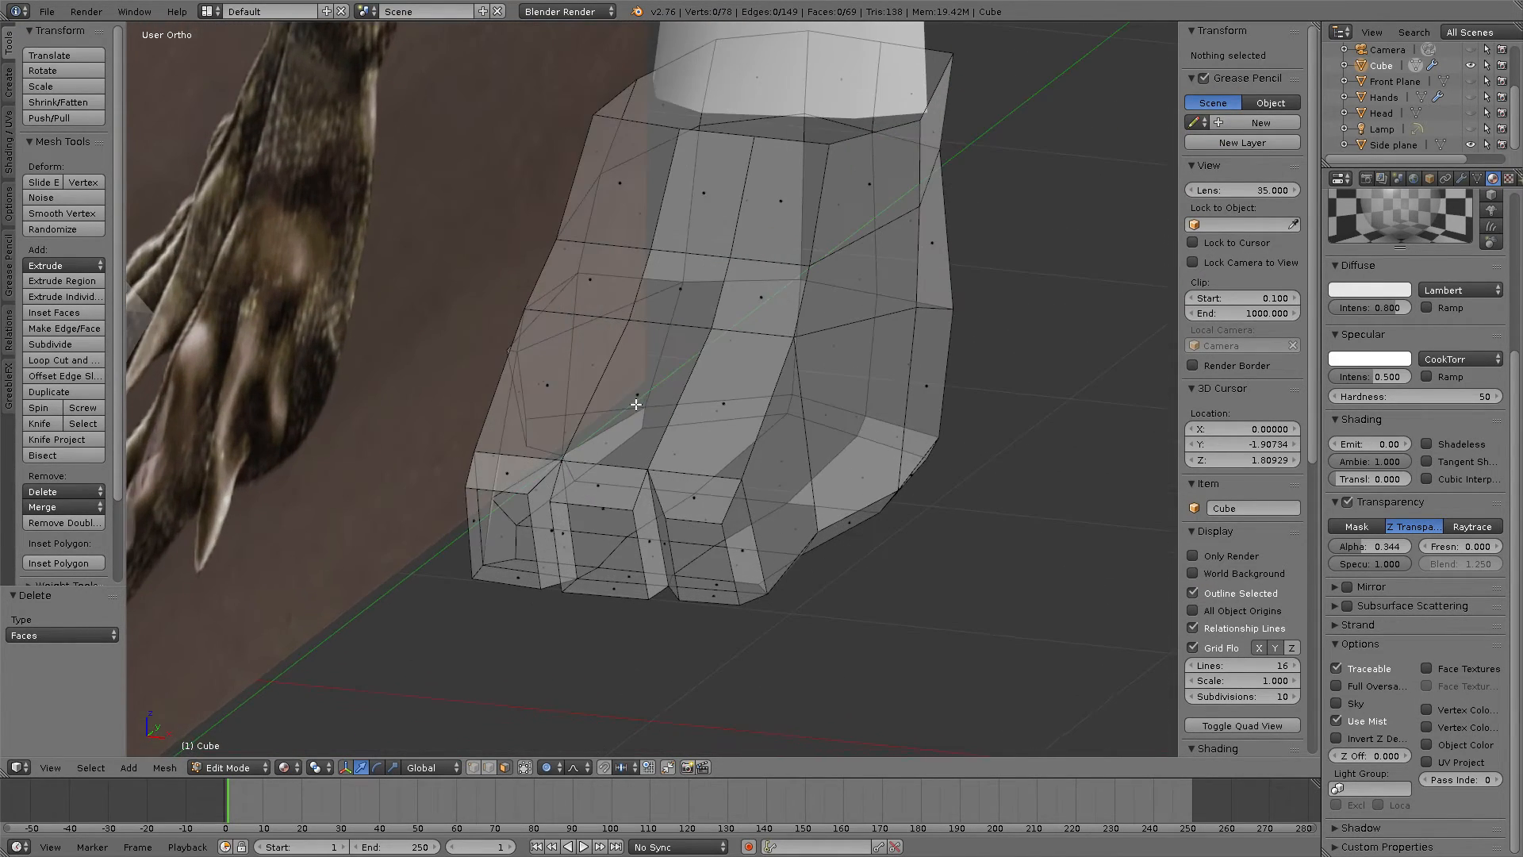
# Step: Add a lengthwise loop cut through the top of the middle front toe and raise it 0.008 along Z
pyautogui.hotkey('ctrl', 'r')
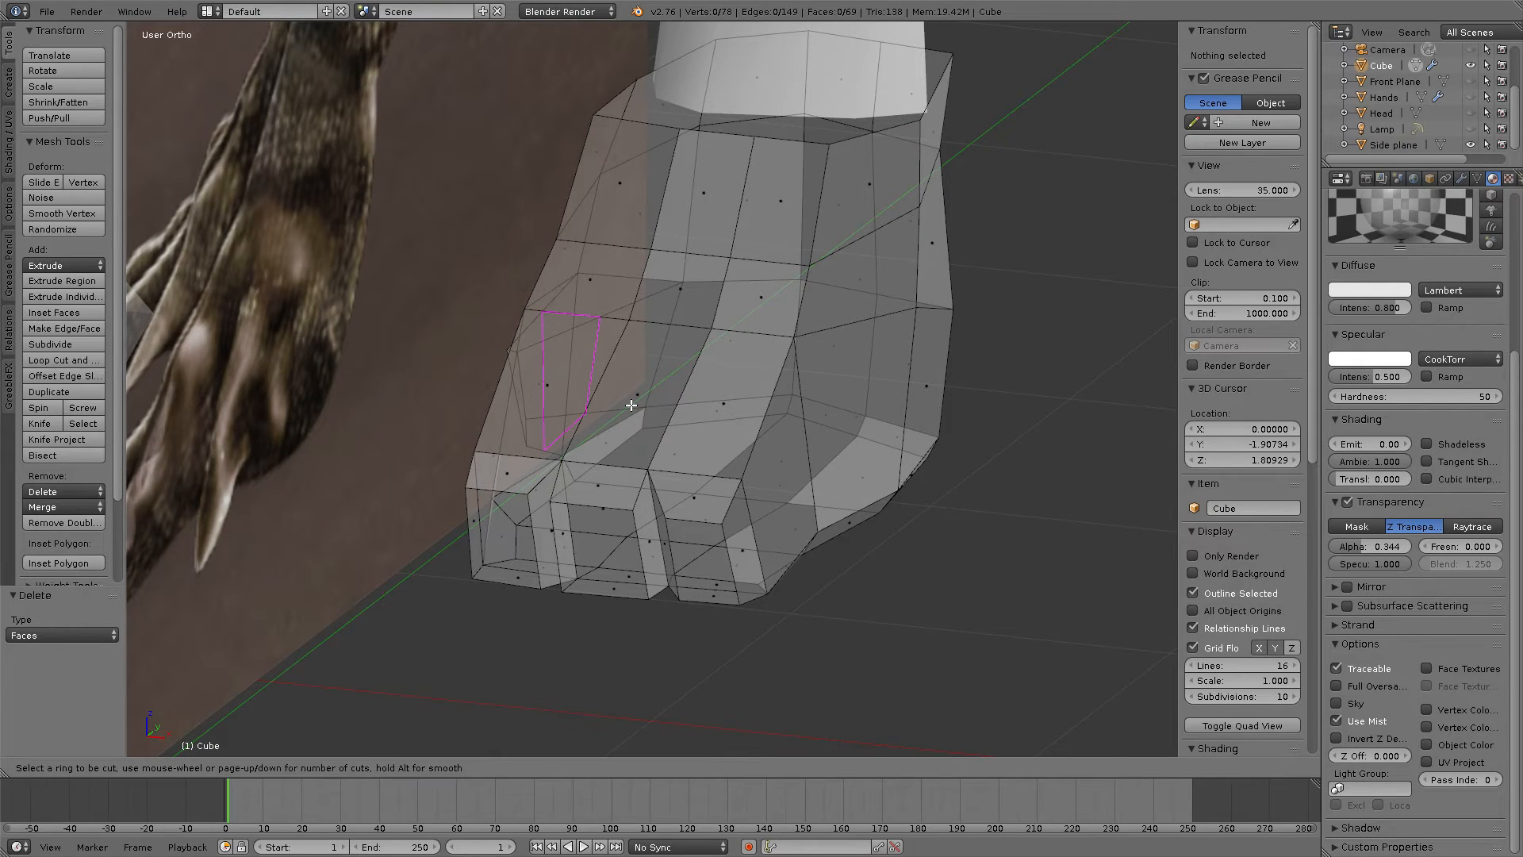
pyautogui.click(613, 497)
pyautogui.click(613, 497)
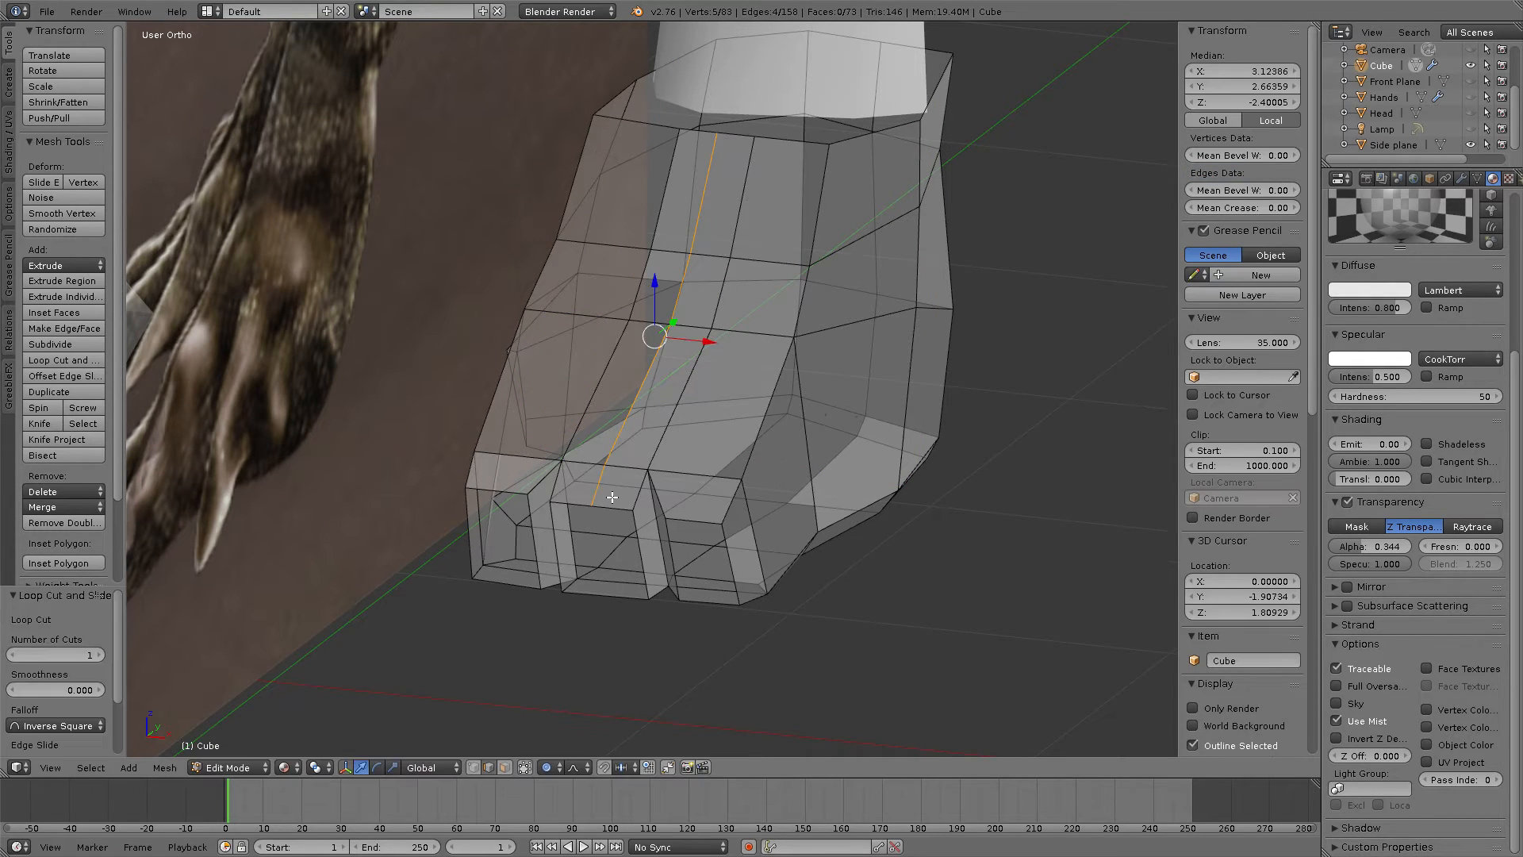
pyautogui.moveTo(687, 327); pyautogui.dragTo(680, 327, button='middle')
pyautogui.press('g')
pyautogui.press('z')
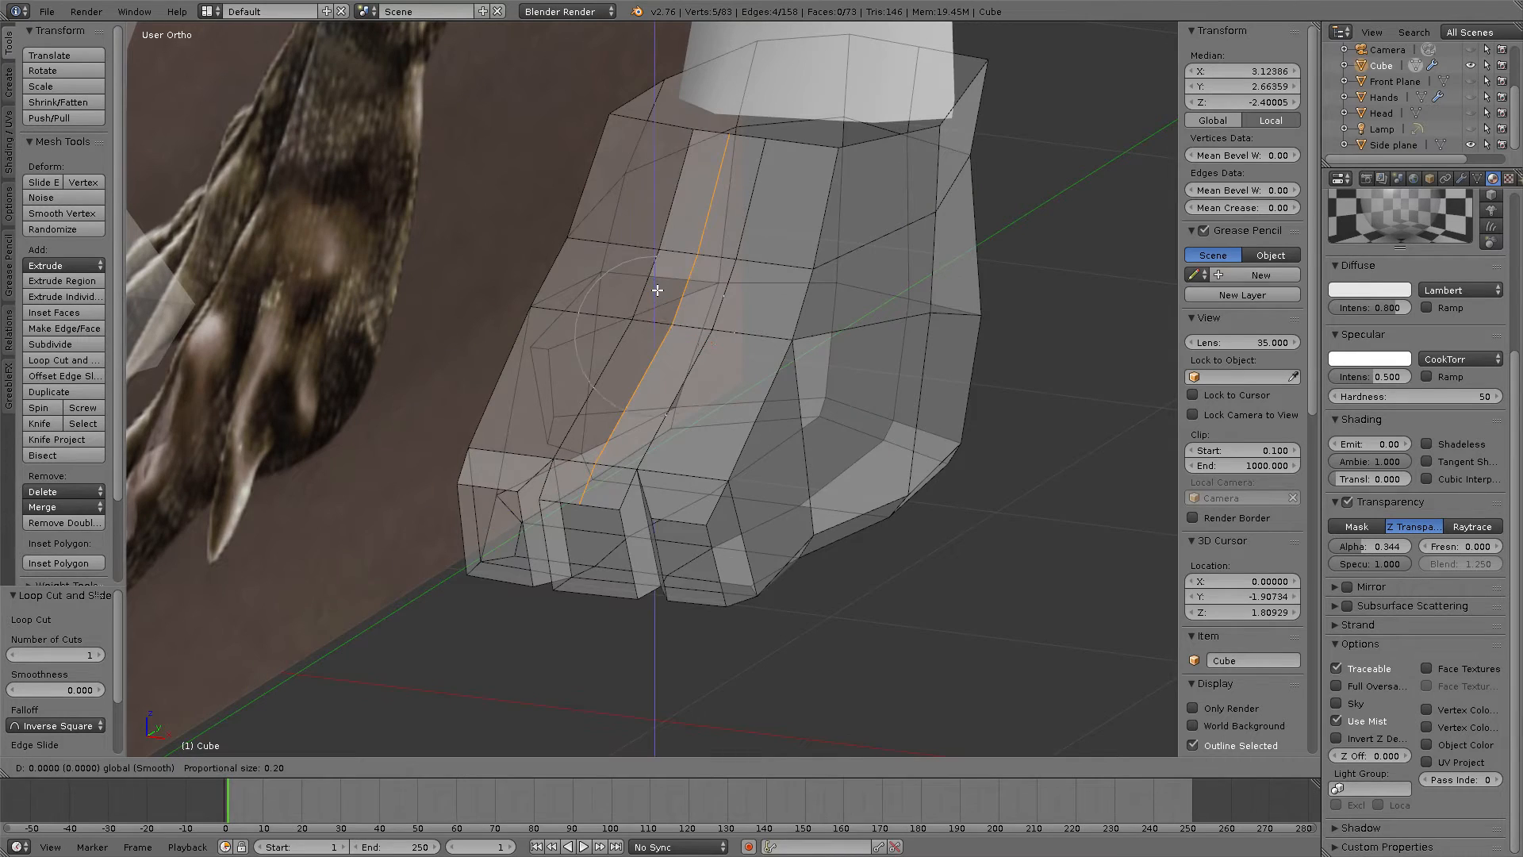
pyautogui.click(663, 295)
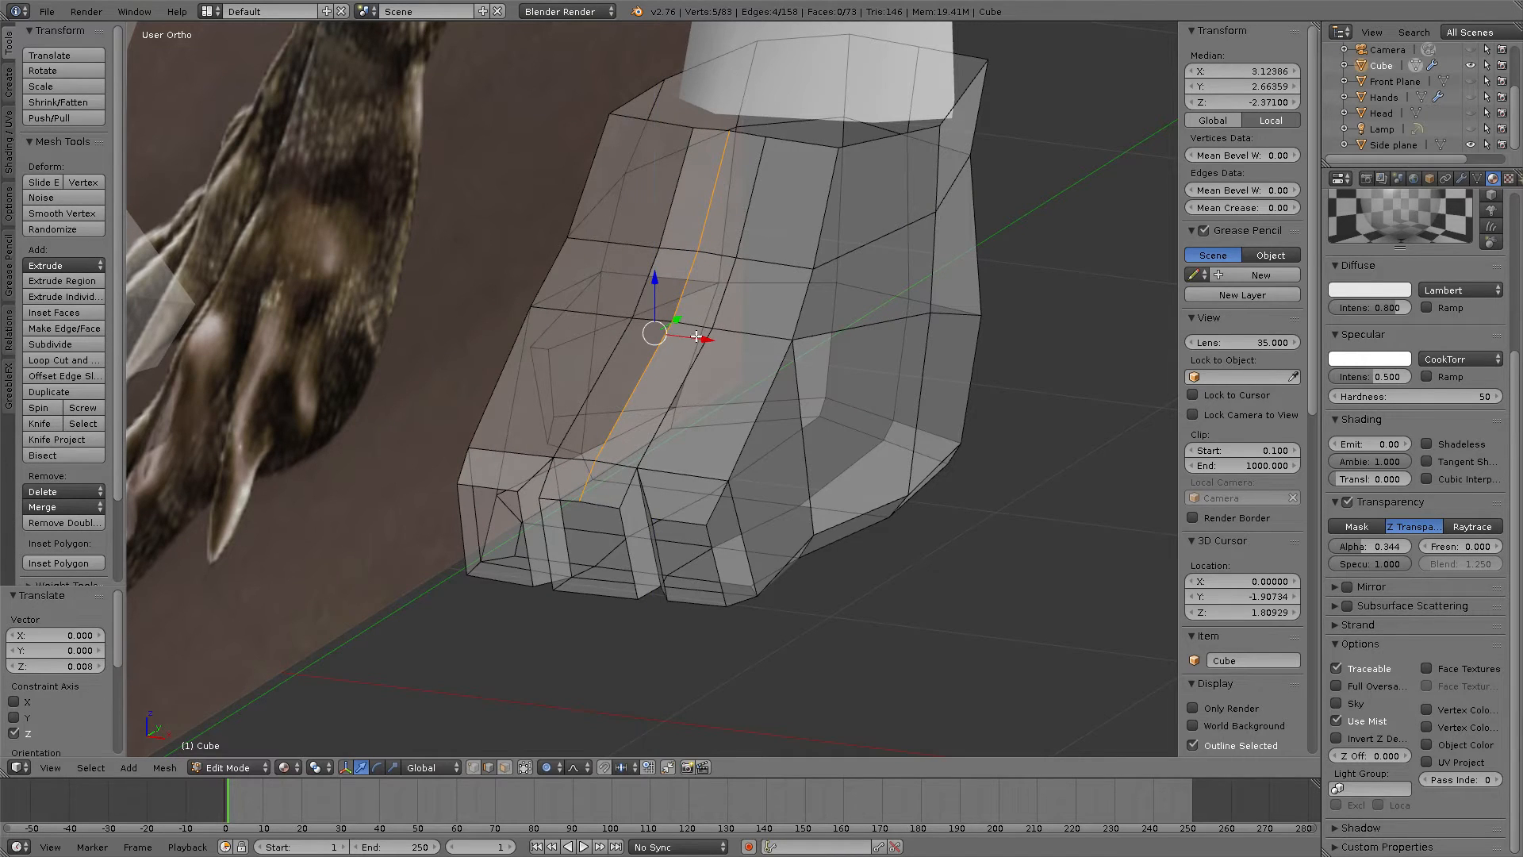
# Step: Select the two front centre edges on top of the middle front toe and raise them 0.057 along Z
pyautogui.rightClick(626, 424)
pyautogui.rightClick(608, 452)
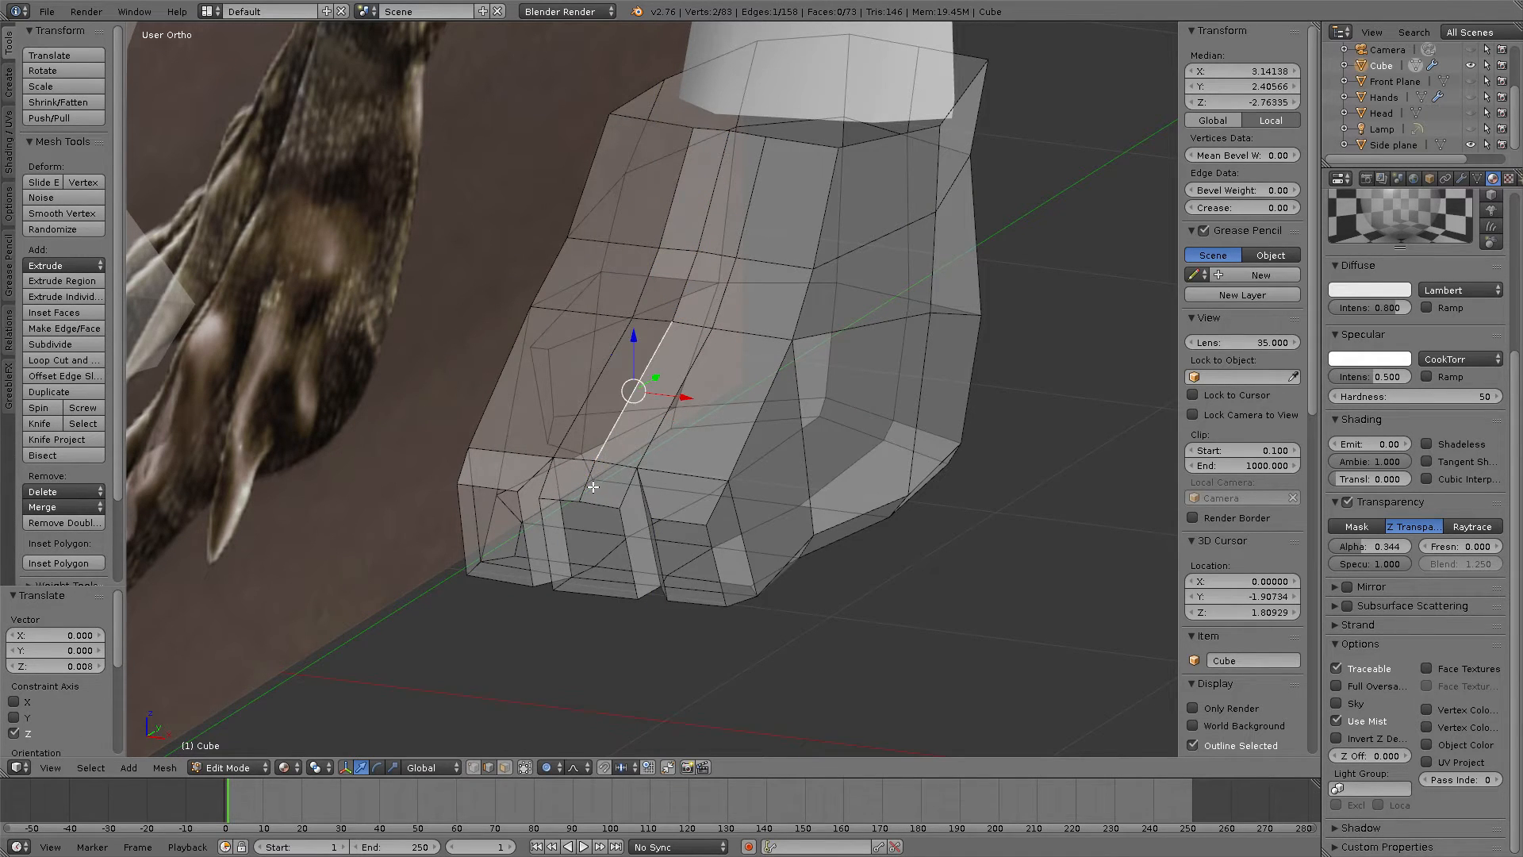
pyautogui.rightClick(592, 486)
pyautogui.click(610, 479)
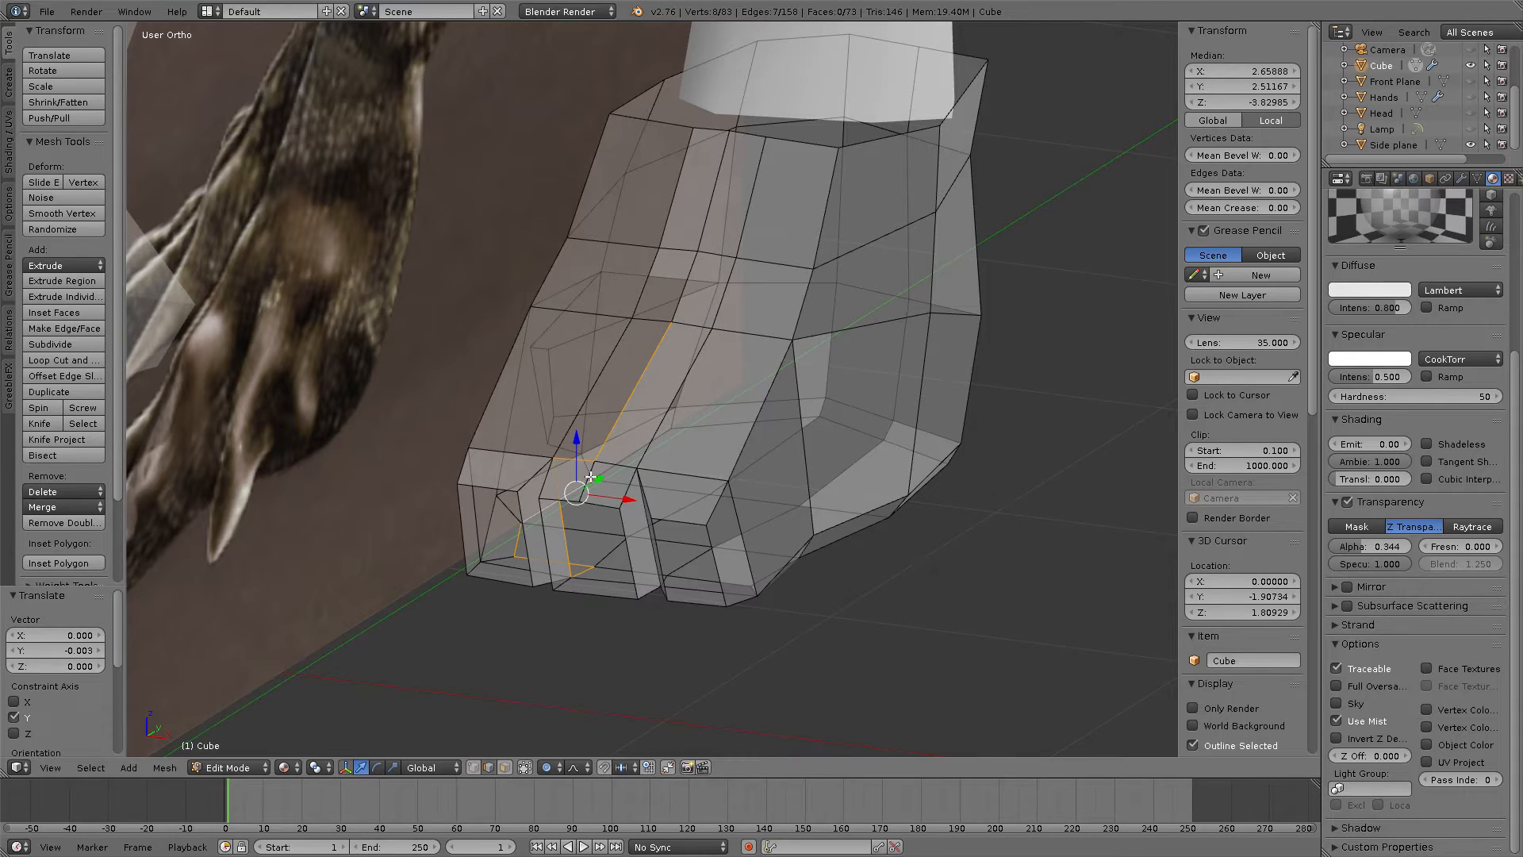
pyautogui.rightClick(598, 467)
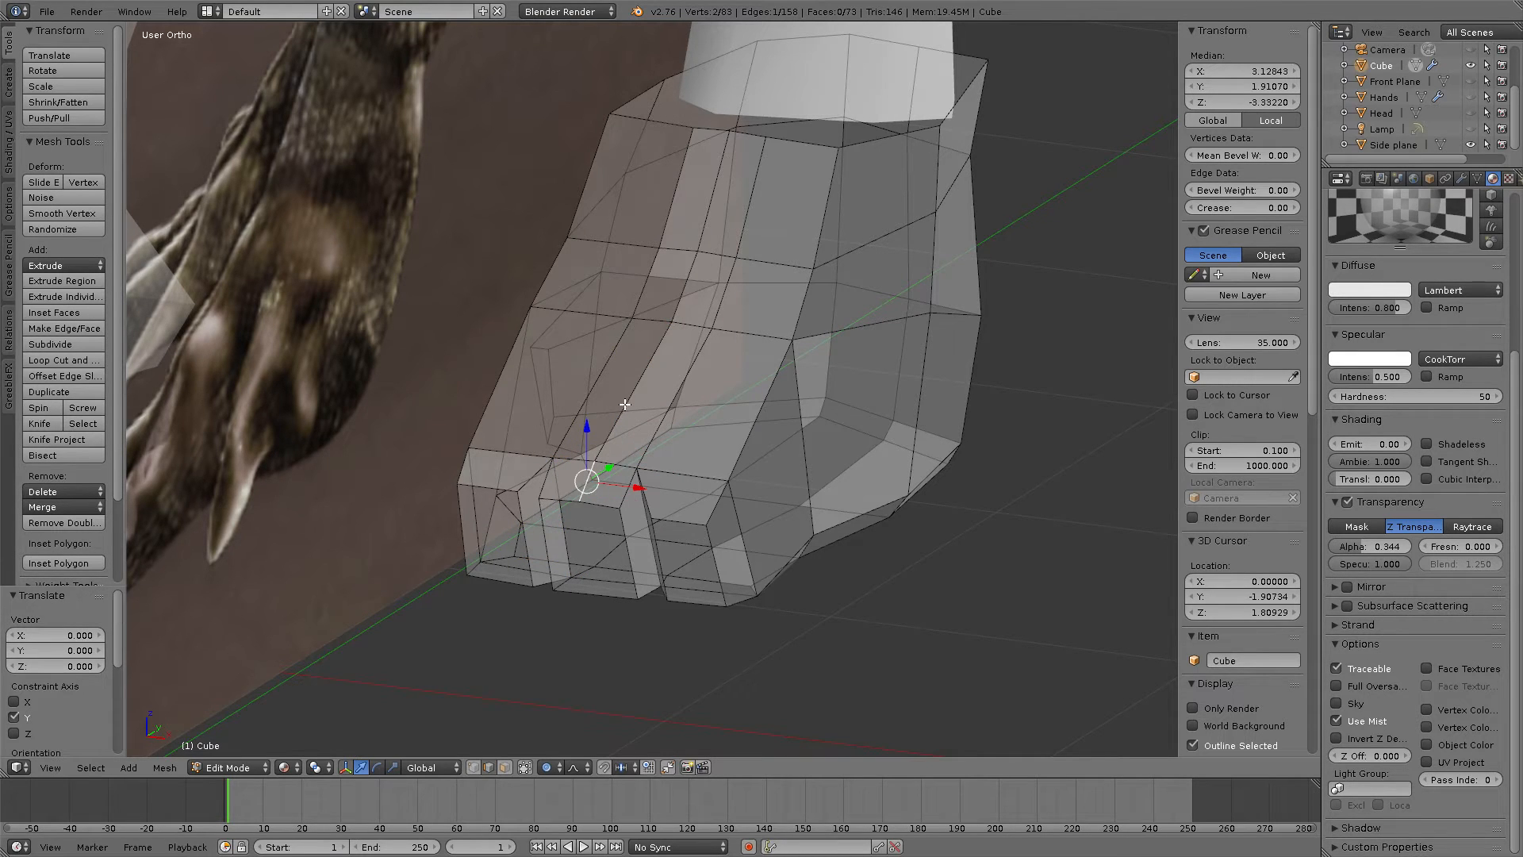
pyautogui.keyDown('shift'); pyautogui.rightClick(627, 405); pyautogui.keyUp('shift')
pyautogui.moveTo(615, 379); pyautogui.dragTo(619, 363)
# Step: Add a lengthwise loop cut along the outer front toe and raise its two front centre edges 0.053 along Z
pyautogui.rightClick(686, 516)
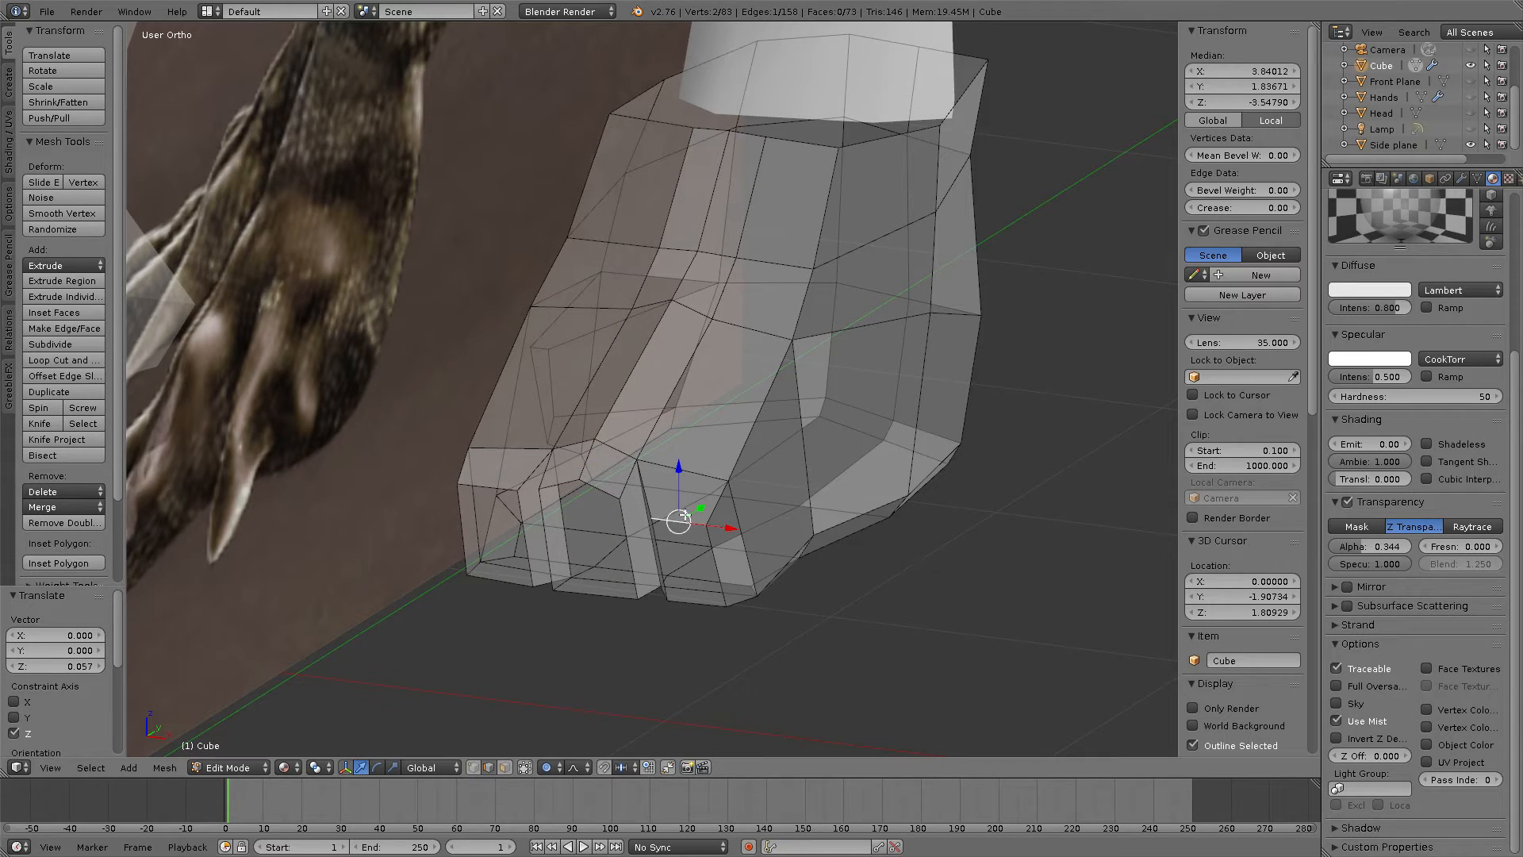
pyautogui.hotkey('ctrl', 'r')
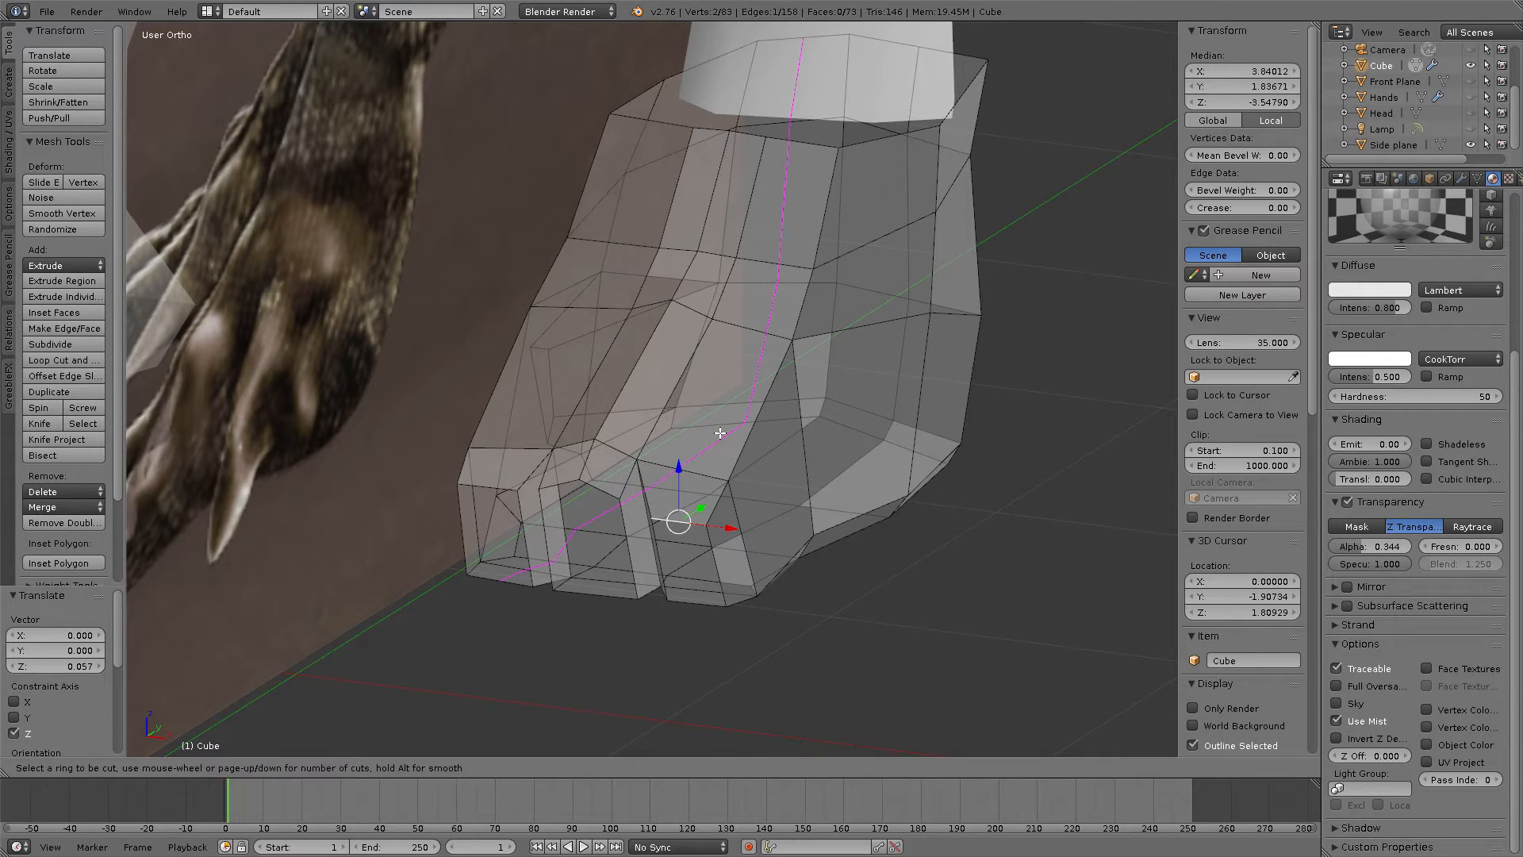
pyautogui.click(680, 520)
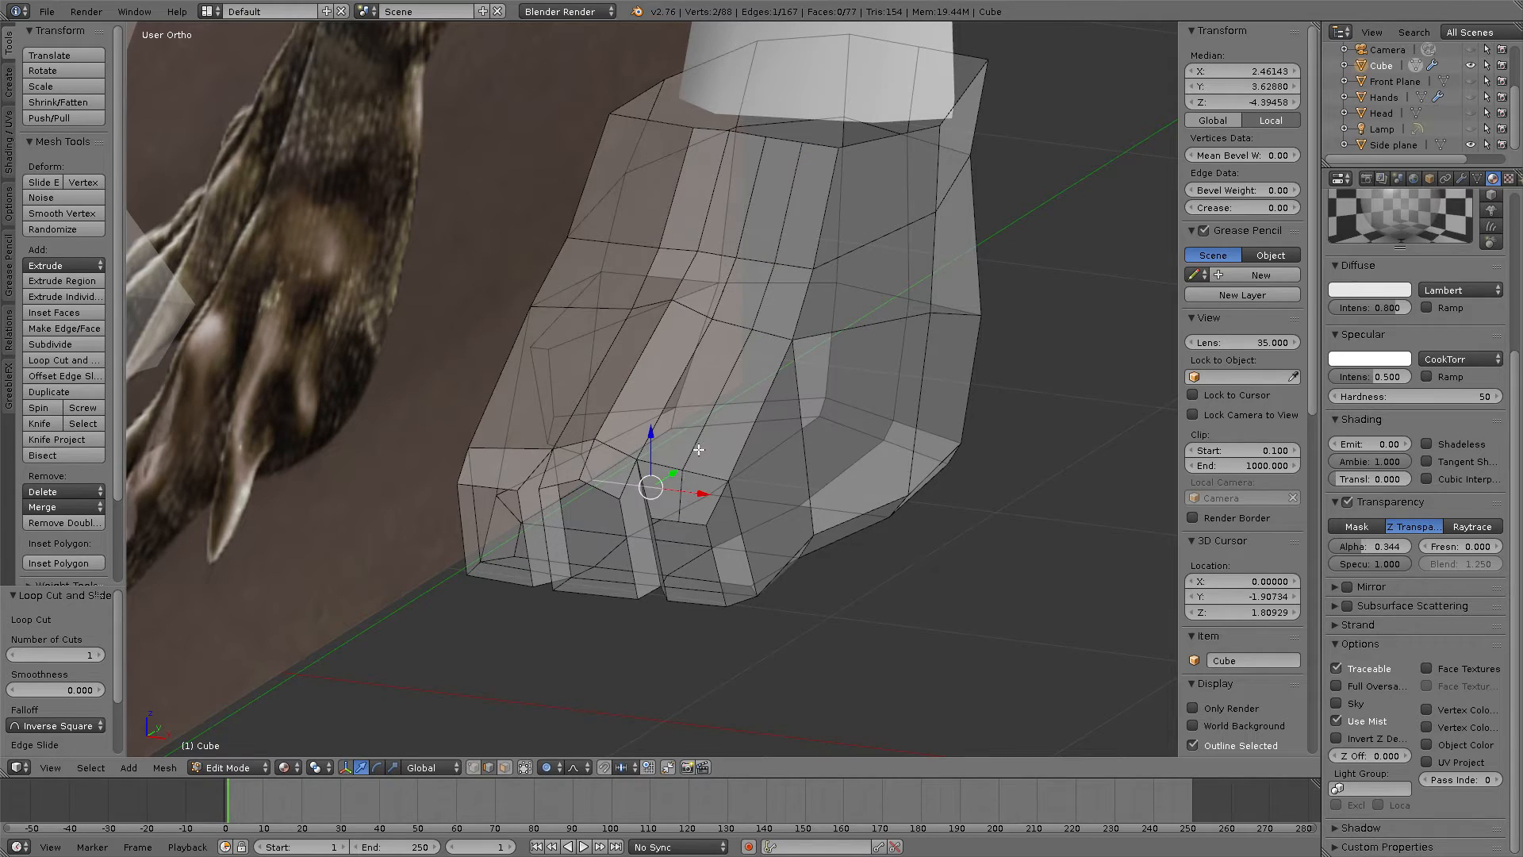
pyautogui.click(690, 473)
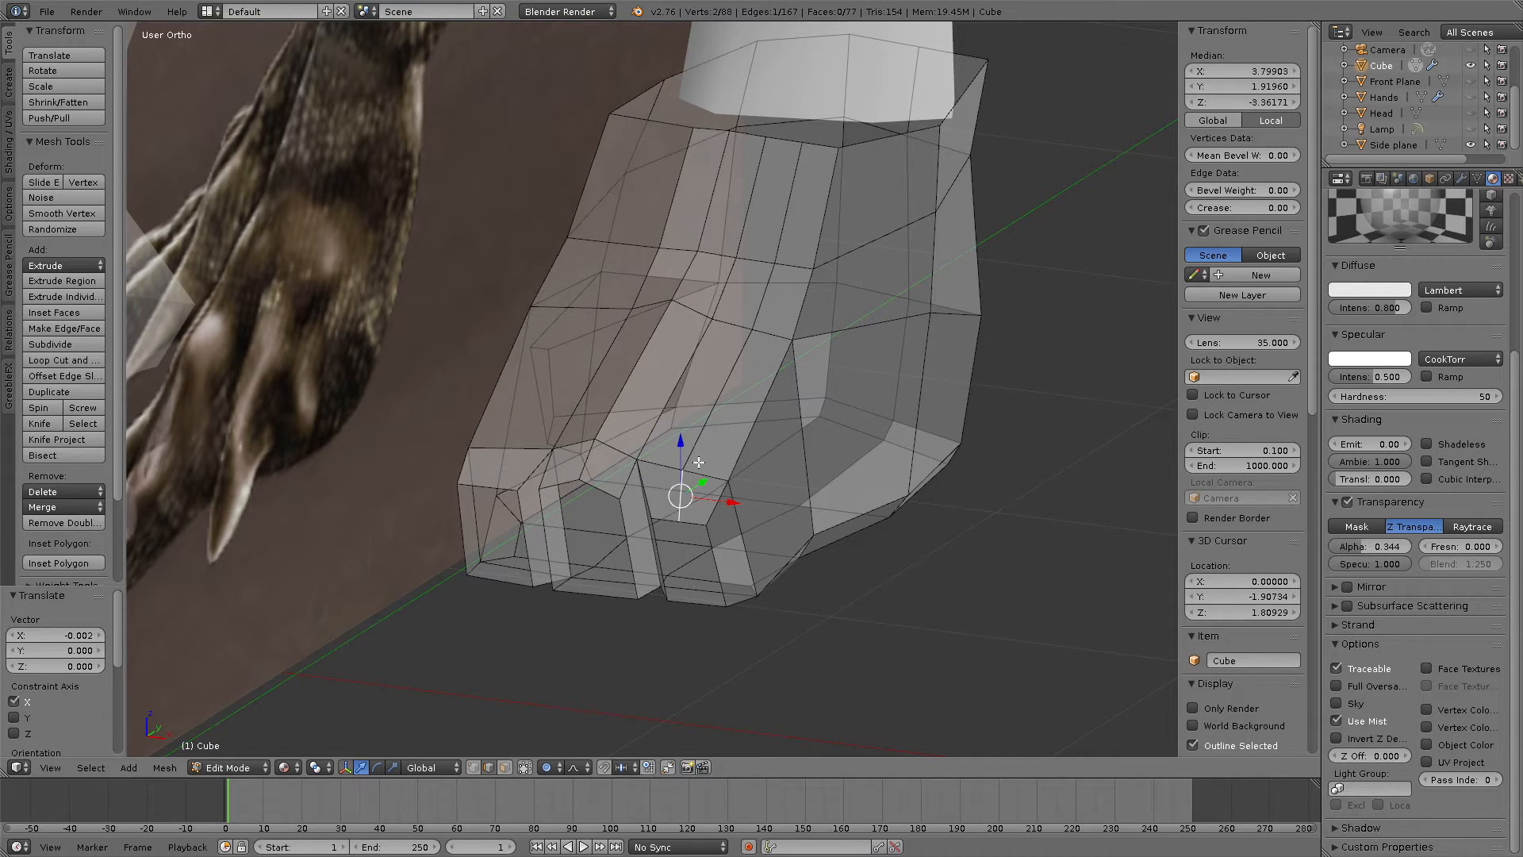
pyautogui.keyDown('ctrl'); pyautogui.rightClick(704, 436); pyautogui.keyUp('ctrl')
pyautogui.press('g')
pyautogui.press('z')
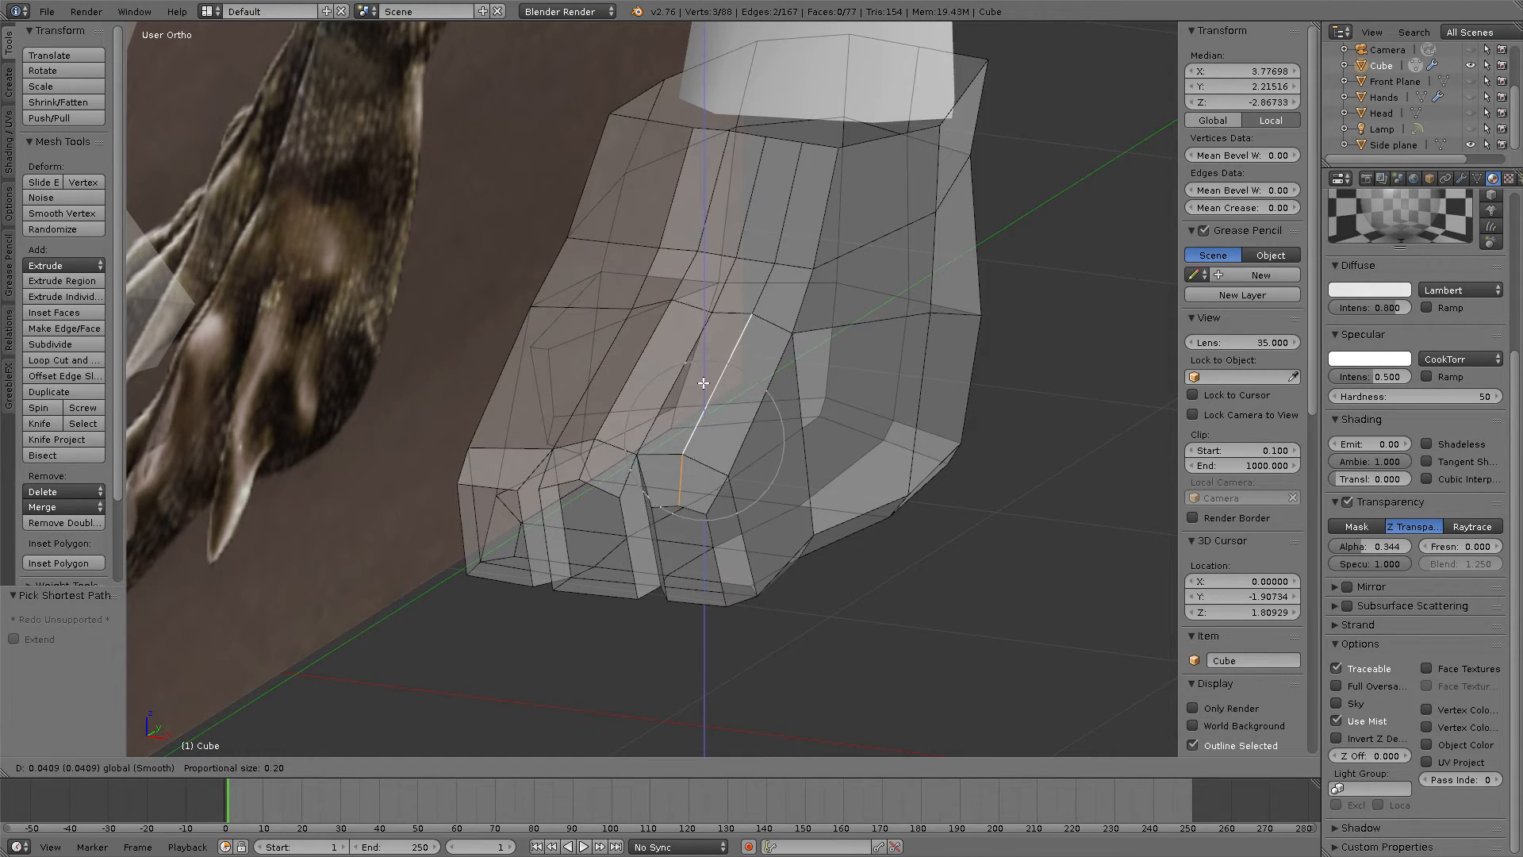
pyautogui.click(703, 379)
# Step: Add a lengthwise loop cut along the inner front toe and raise its two front centre edges 0.057 along Z
pyautogui.moveTo(703, 379); pyautogui.dragTo(800, 373, button='middle')
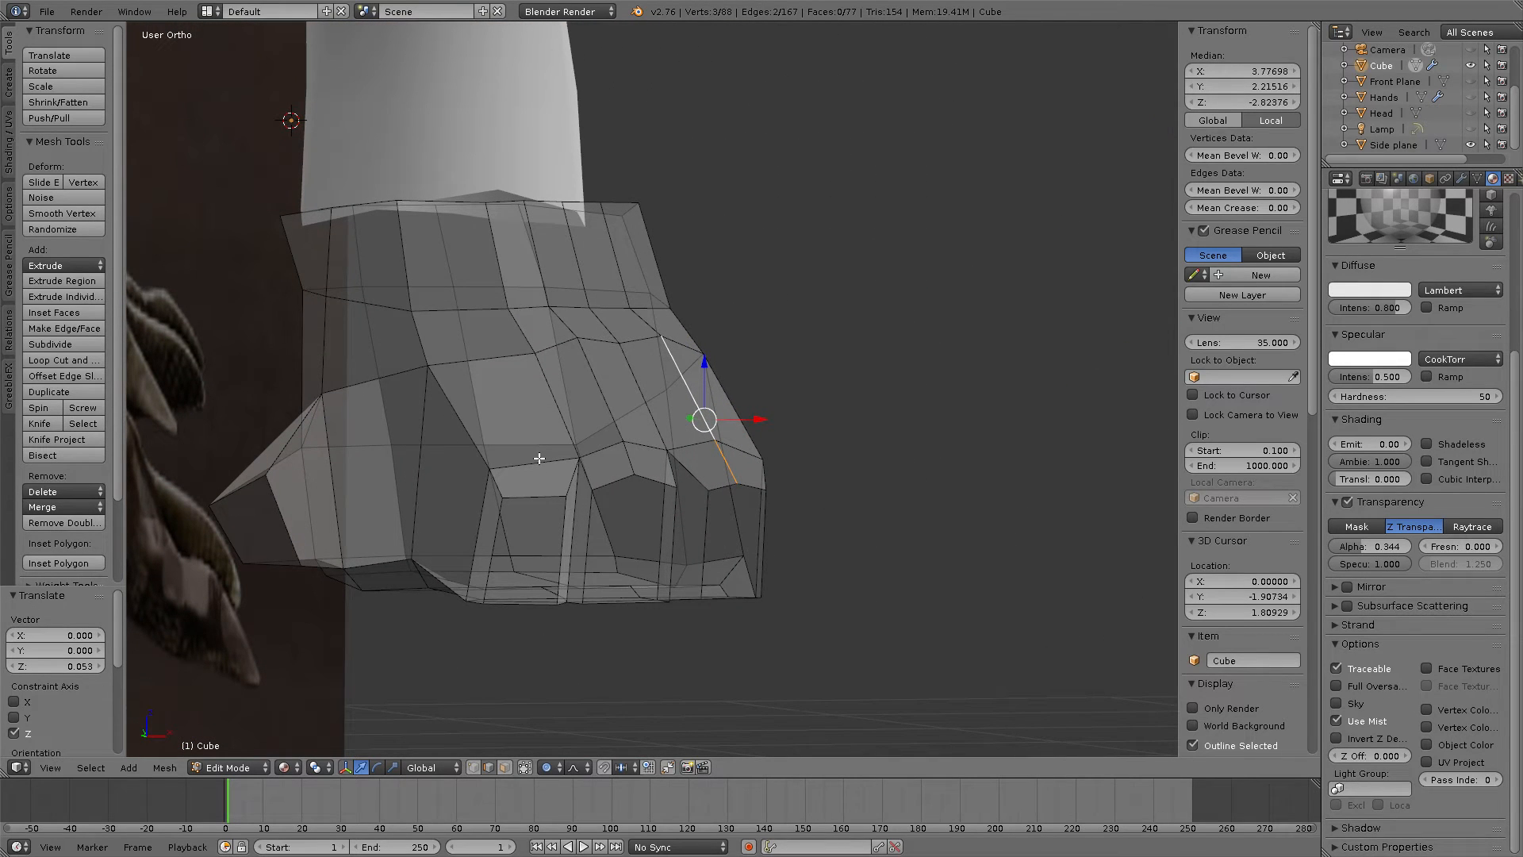
pyautogui.hotkey('ctrl', 'r')
pyautogui.click(539, 458)
pyautogui.rightClick(540, 457)
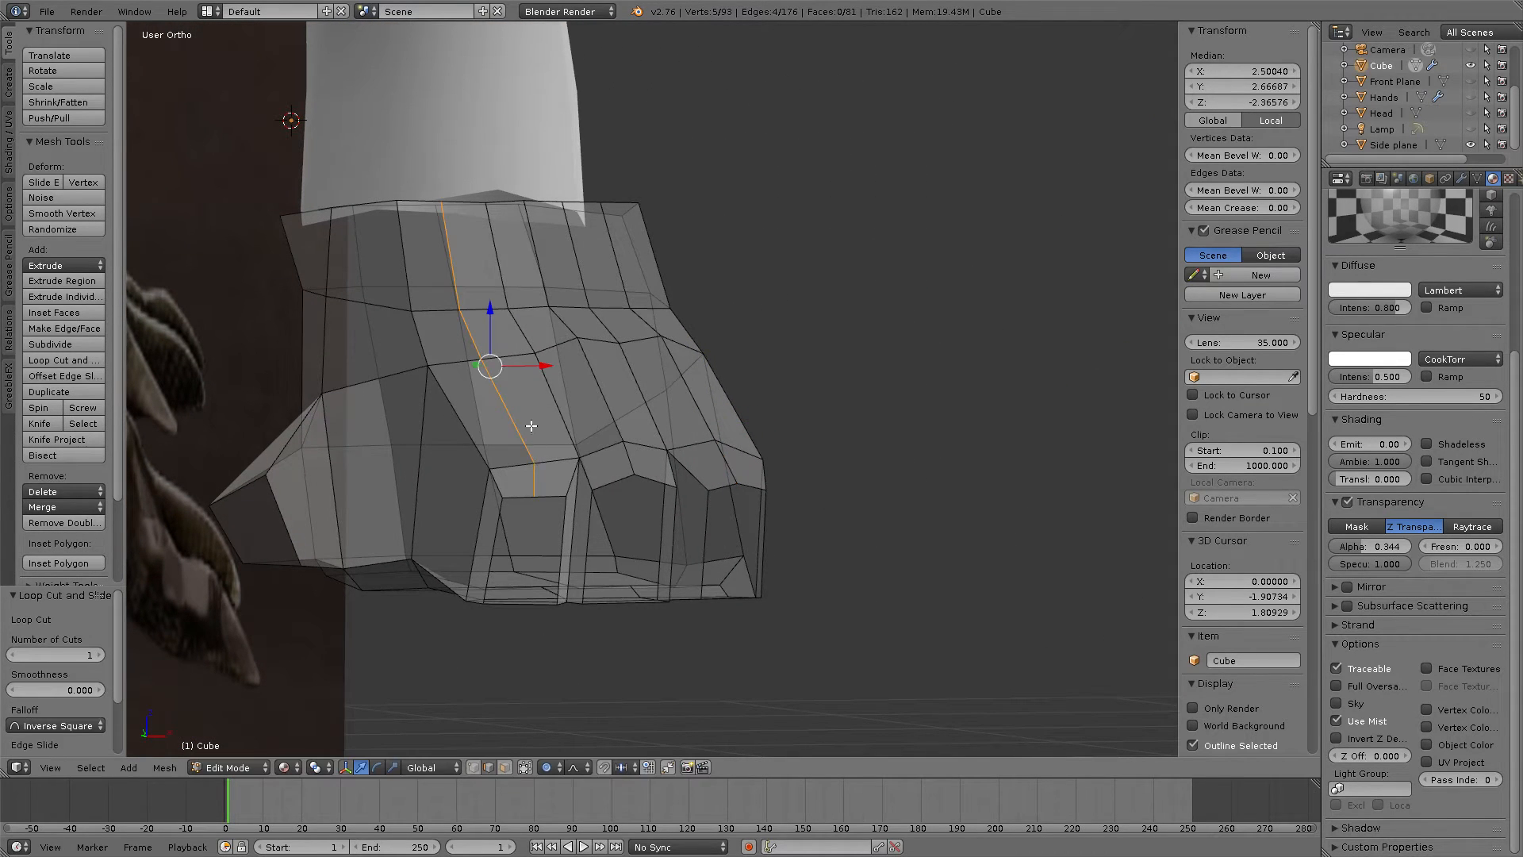
pyautogui.rightClick(528, 426)
pyautogui.rightClick(523, 427)
pyautogui.keyDown('ctrl'); pyautogui.rightClick(534, 484); pyautogui.keyUp('ctrl')
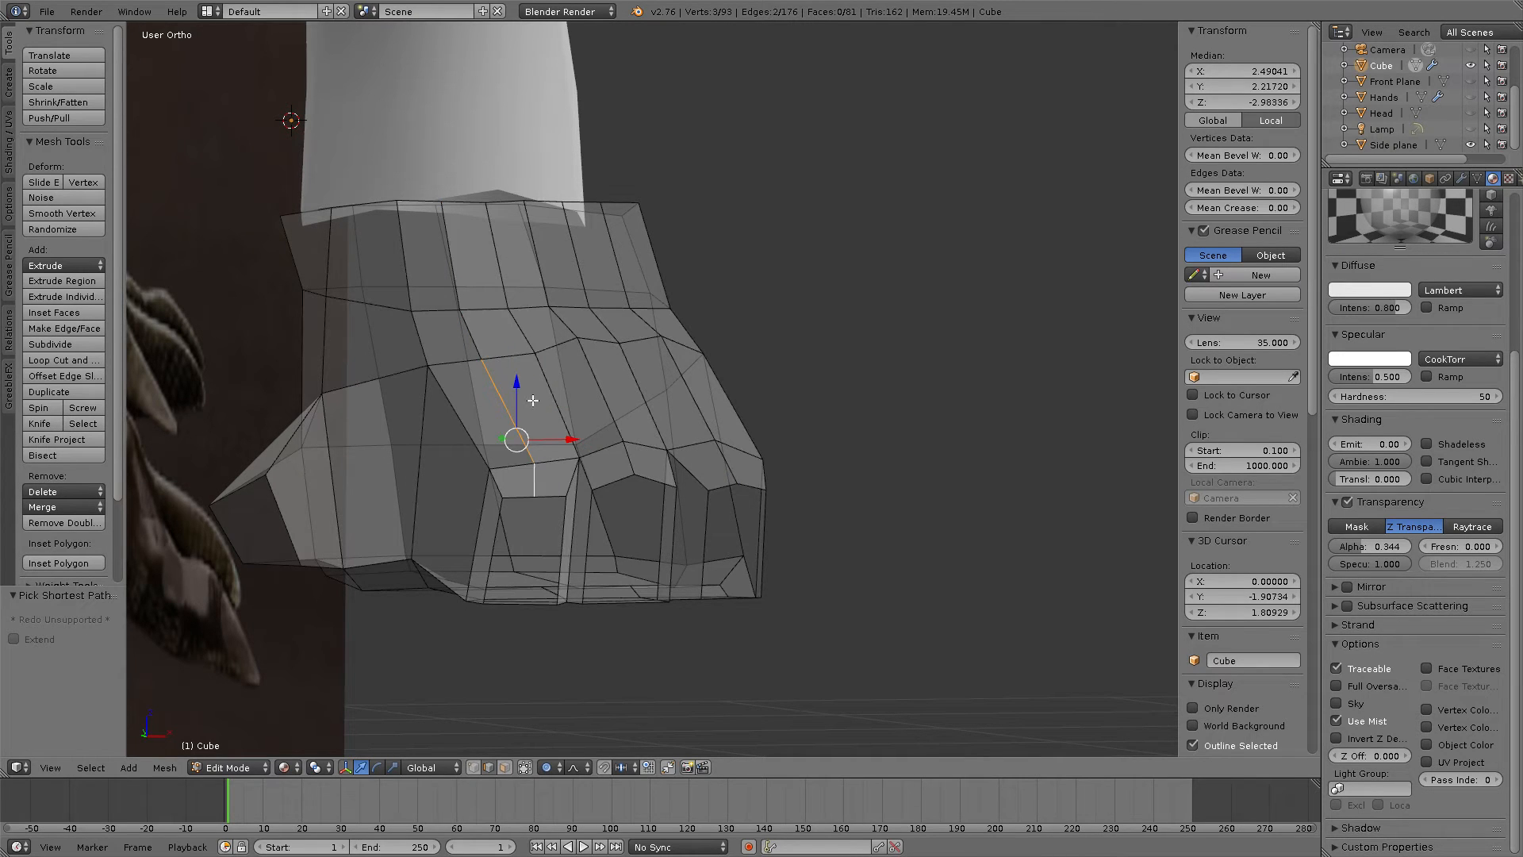
pyautogui.press('g')
pyautogui.press('z')
pyautogui.click(517, 365)
# Step: Pull the centre edge on top of the instep forward along Y and raise it 0.030 along Z
pyautogui.moveTo(516, 365); pyautogui.dragTo(719, 349, button='middle')
pyautogui.rightClick(712, 342)
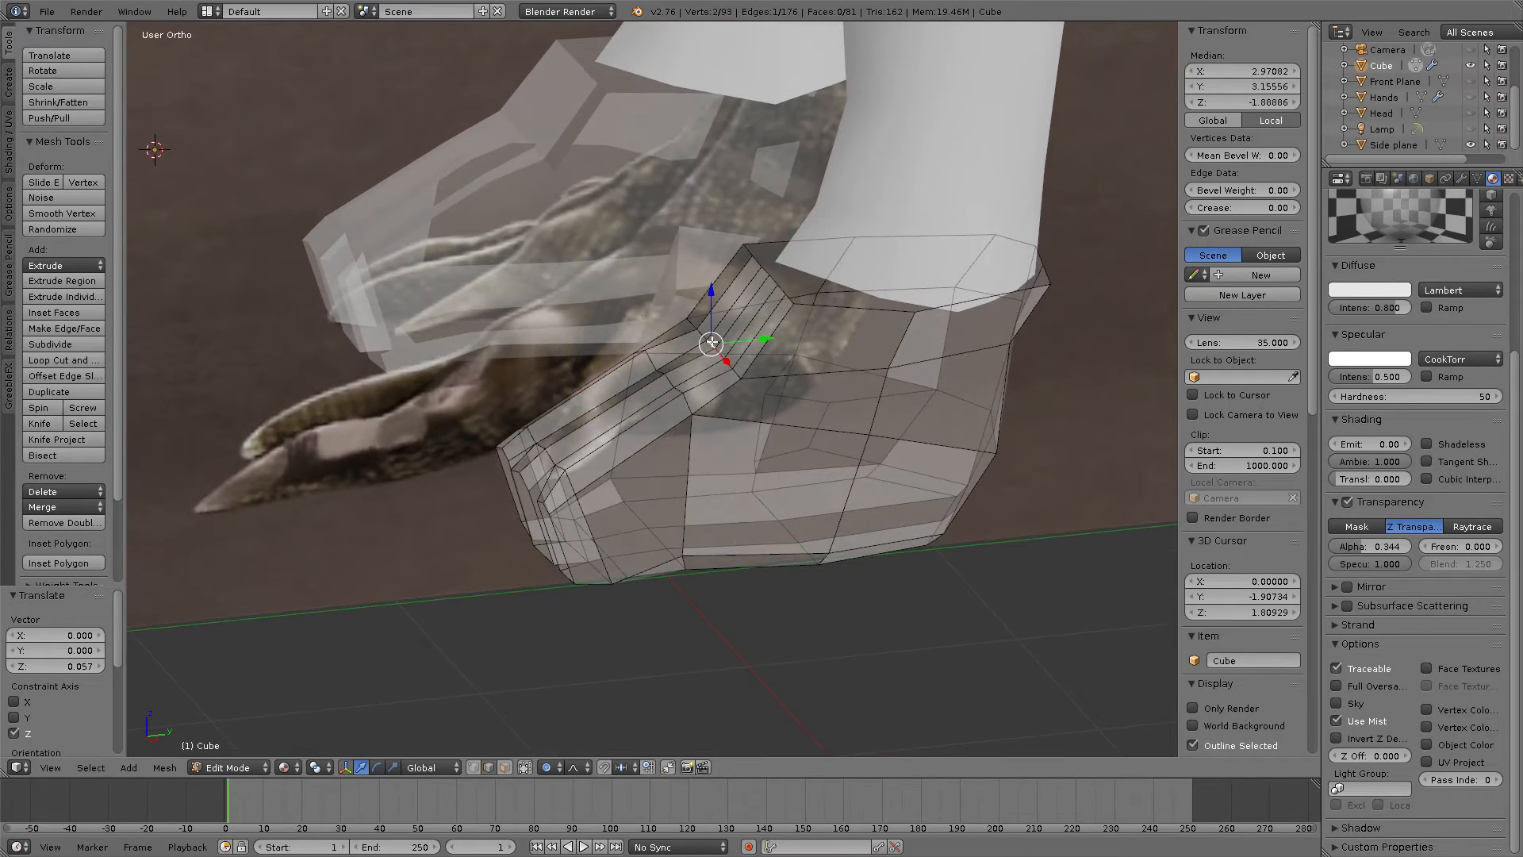
pyautogui.moveTo(741, 339); pyautogui.dragTo(690, 309)
pyautogui.moveTo(750, 357); pyautogui.dragTo(713, 366, button='middle')
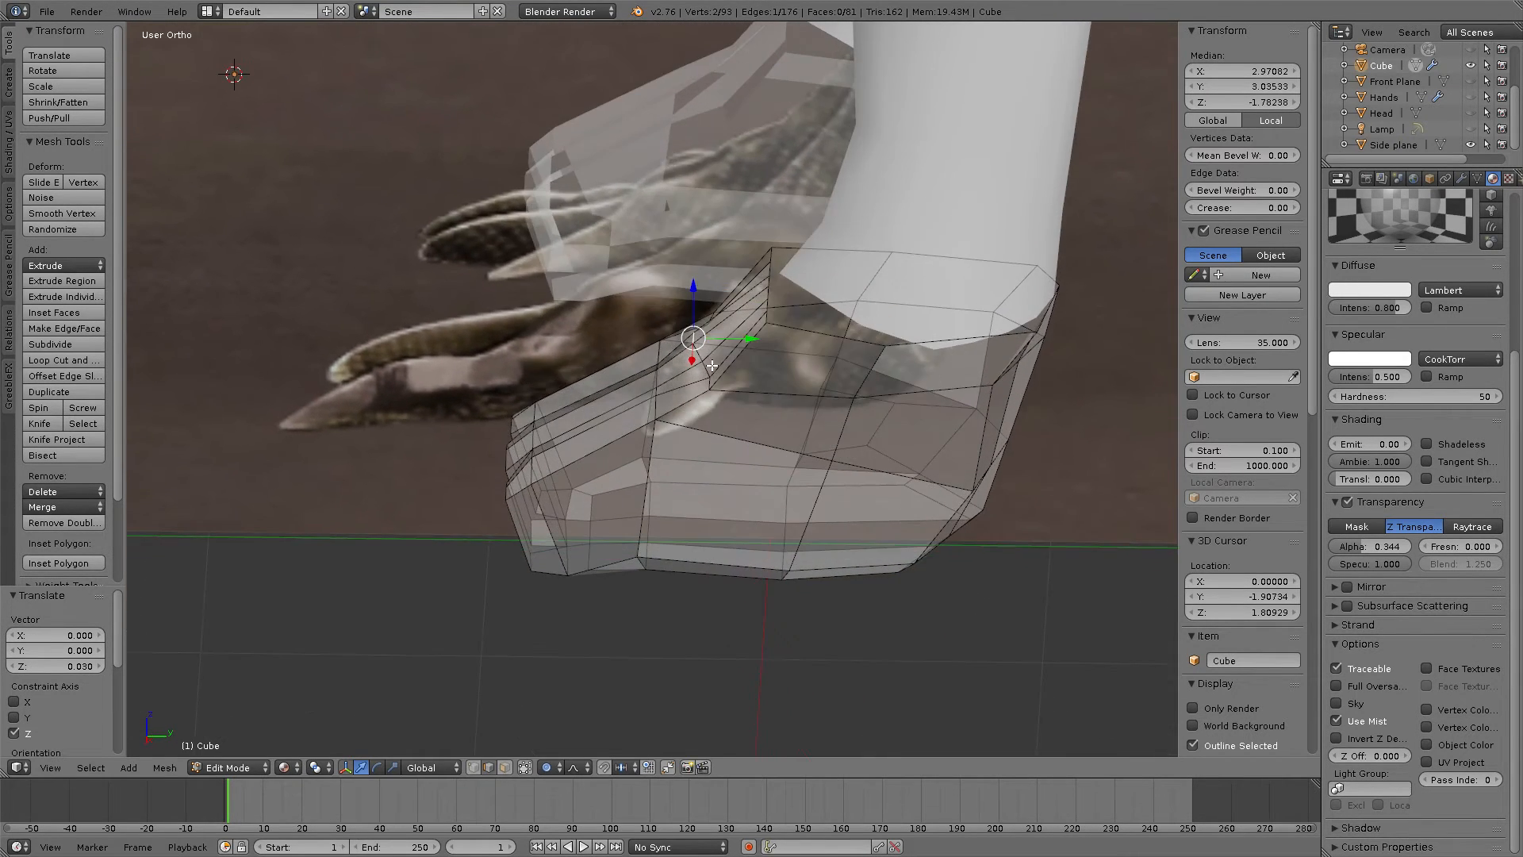
# Step: Move the instep's outer edge 0.071 and its inner edge 0.133 back along Y to round the top of the foot
pyautogui.press('g')
pyautogui.press('y')
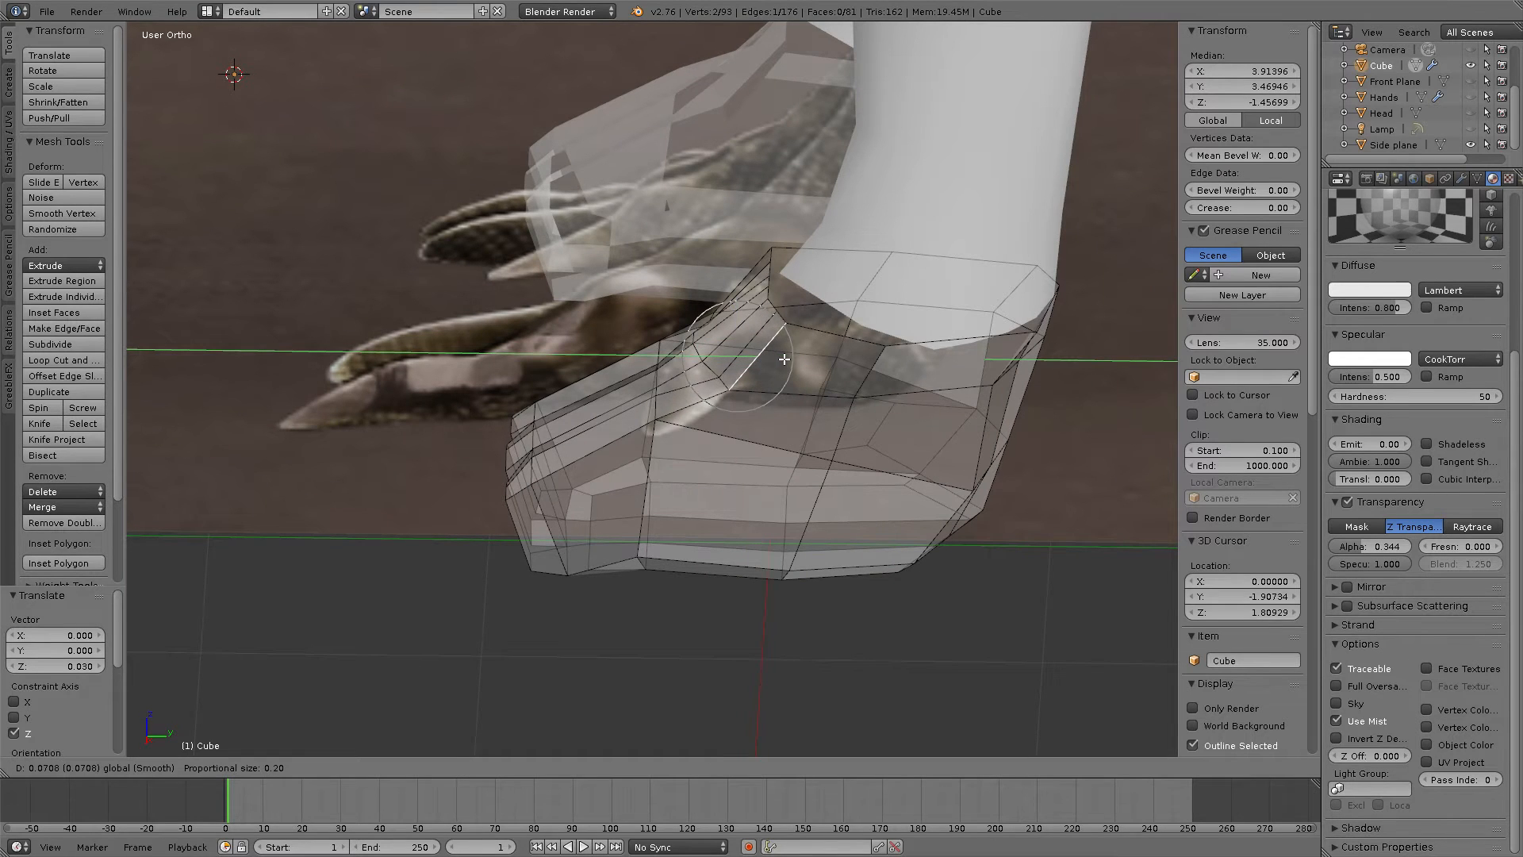
pyautogui.click(784, 358)
pyautogui.moveTo(786, 360); pyautogui.dragTo(627, 389, button='middle')
pyautogui.rightClick(616, 384)
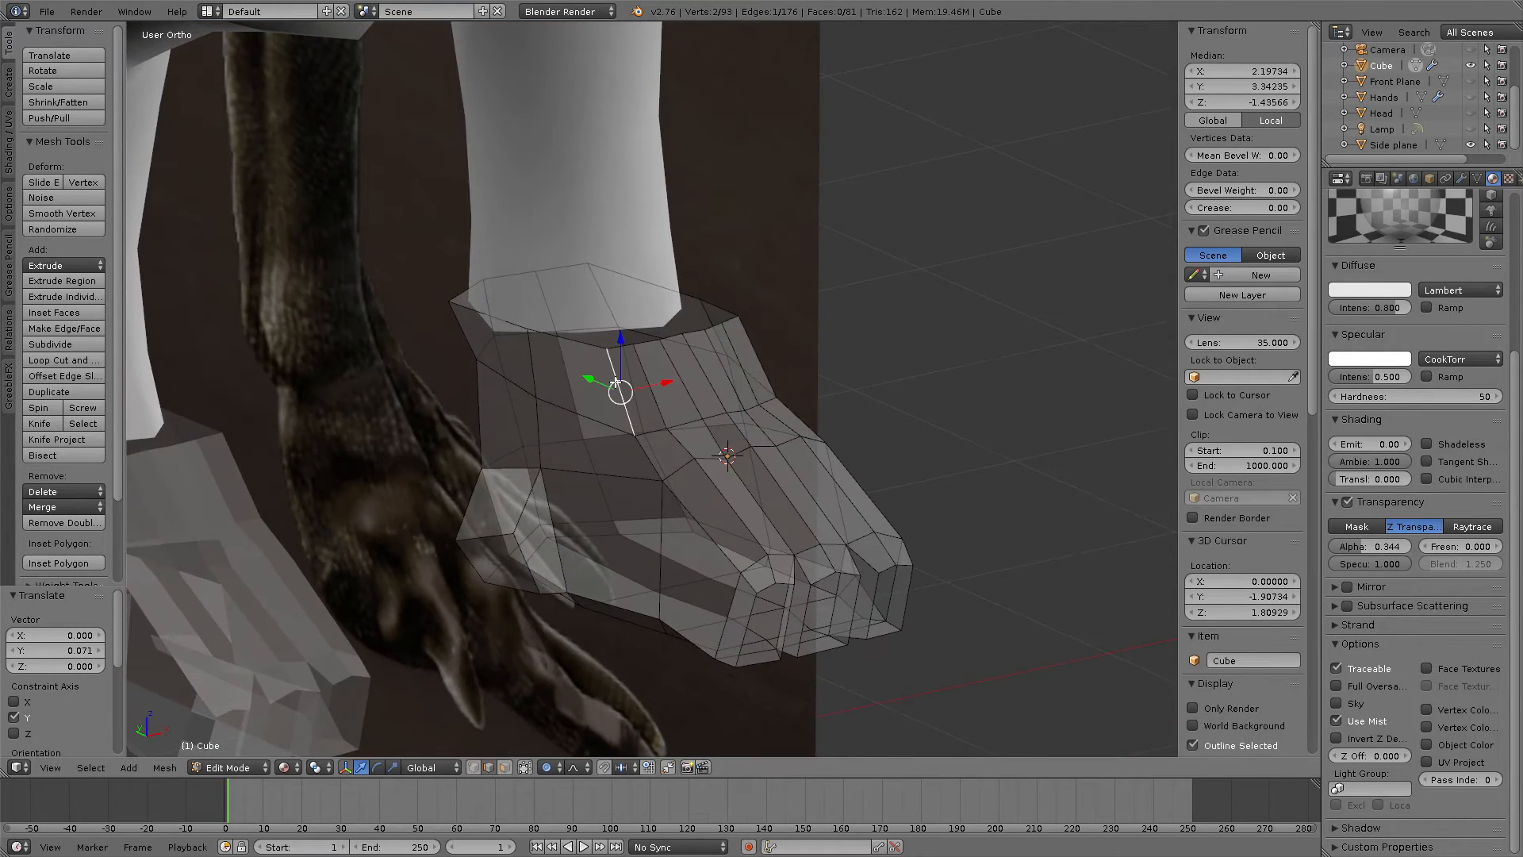
pyautogui.press('g')
pyautogui.press('y')
pyautogui.click(603, 373)
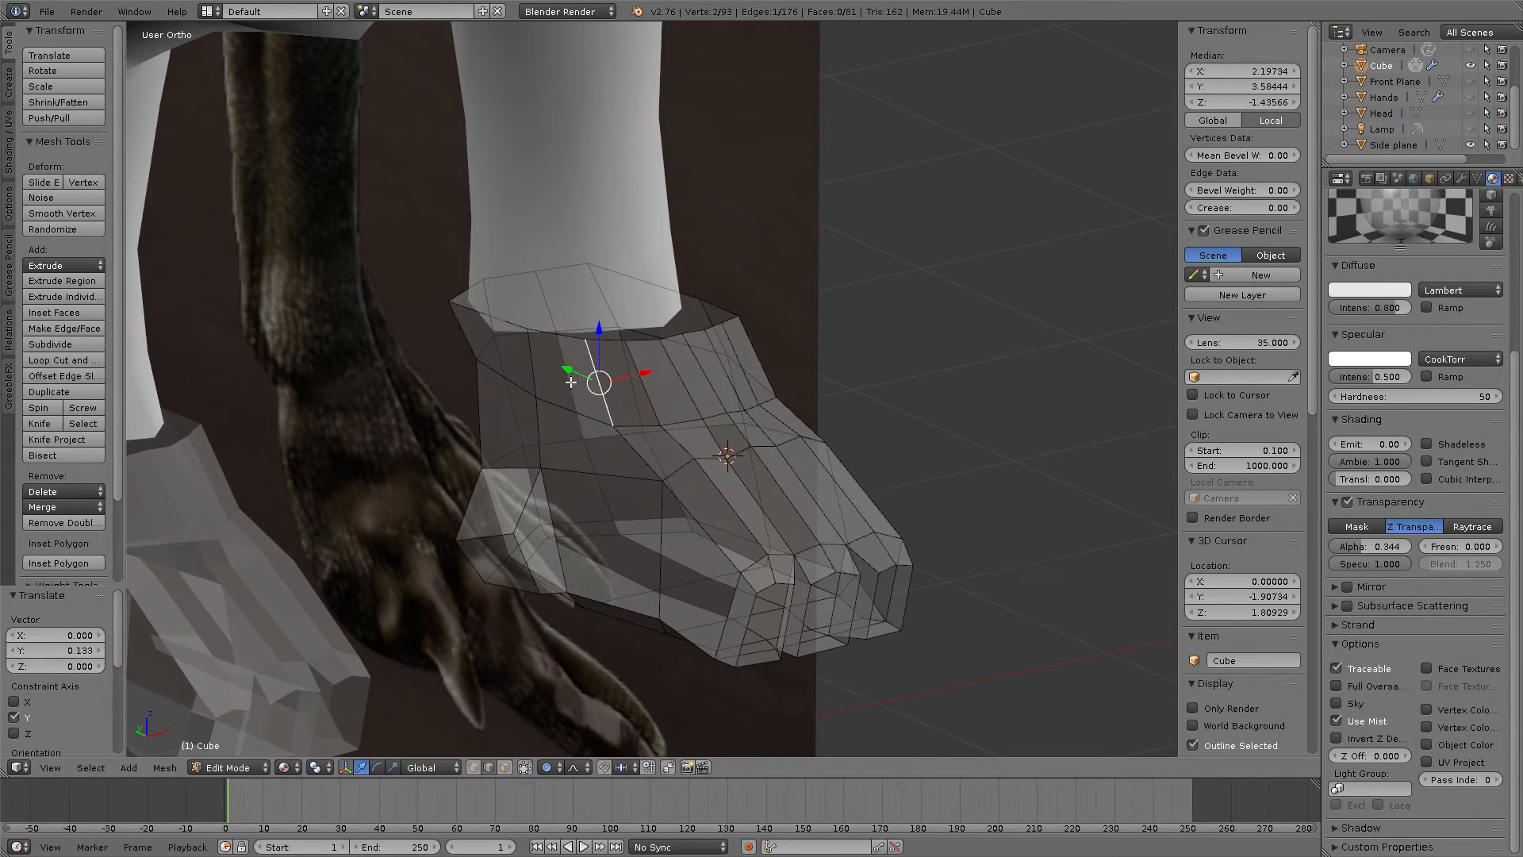
# Step: Lower the edge running back from the outer front toe along the foot's outer upper side 0.078 along Z, using proportional editing
pyautogui.moveTo(603, 373); pyautogui.dragTo(681, 517, button='middle')
pyautogui.rightClick(683, 577)
pyautogui.rightClick(673, 565)
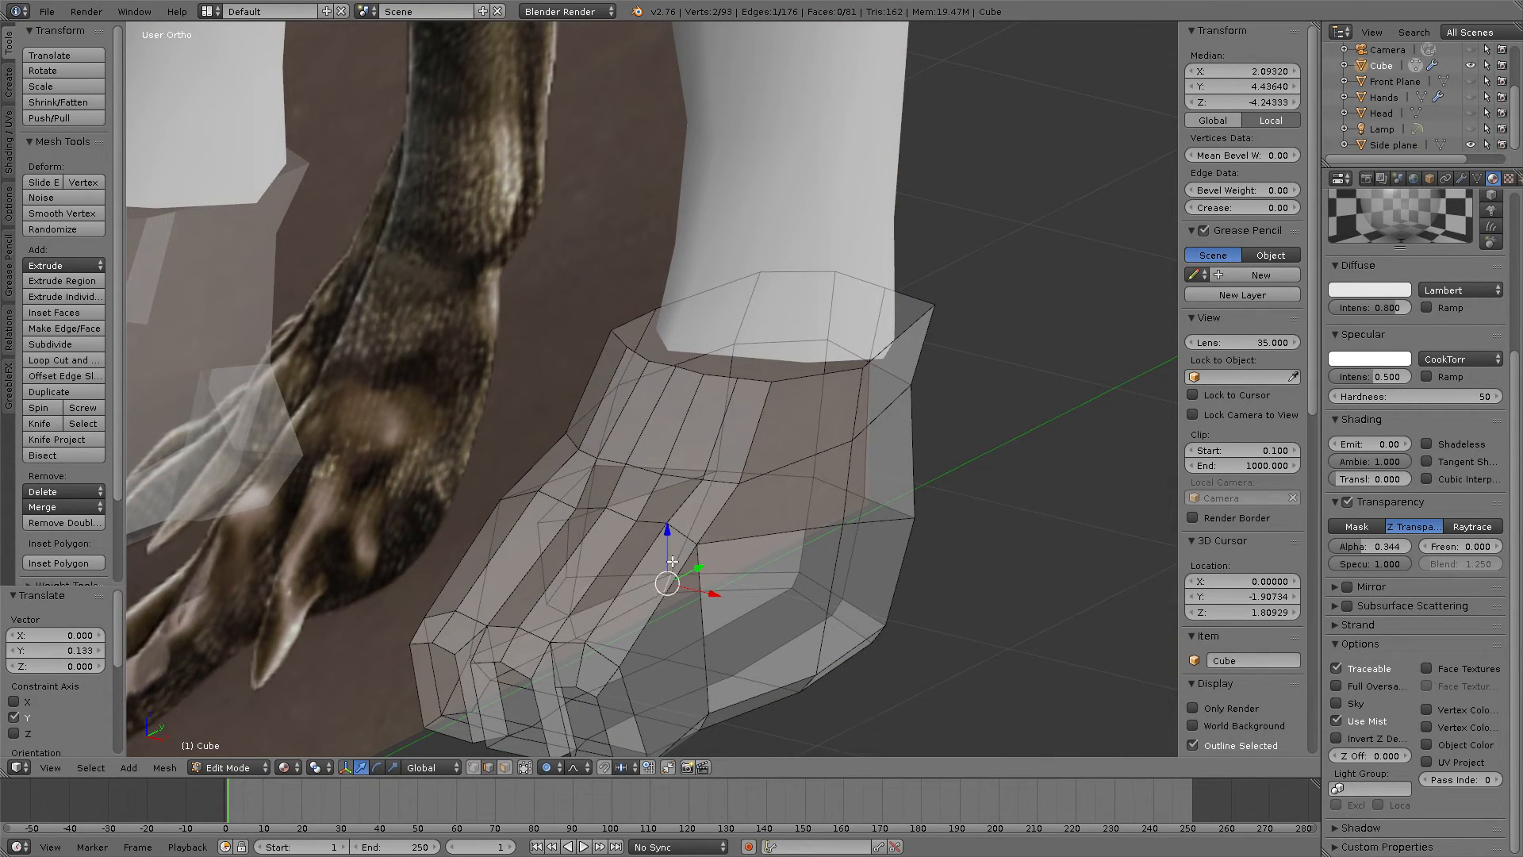
pyautogui.rightClick(647, 628)
pyautogui.press('g')
pyautogui.press('z')
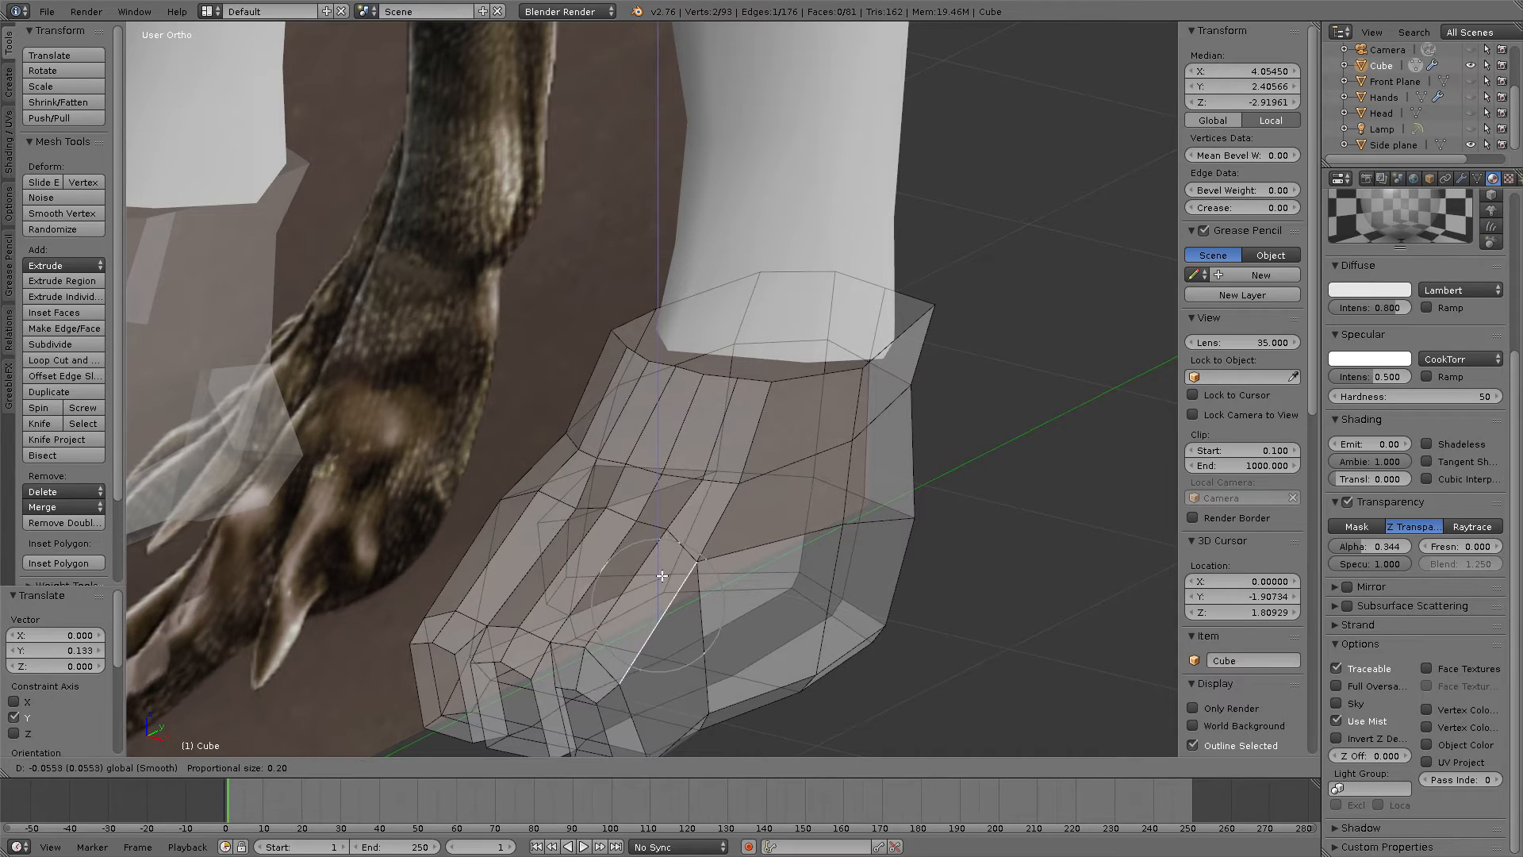
pyautogui.click(665, 583)
# Step: Raise the two connected edges on the instep's inner side 0.071 along Z and shift them 0.062 along X, using proportional editing
pyautogui.moveTo(666, 587); pyautogui.dragTo(756, 490, button='middle')
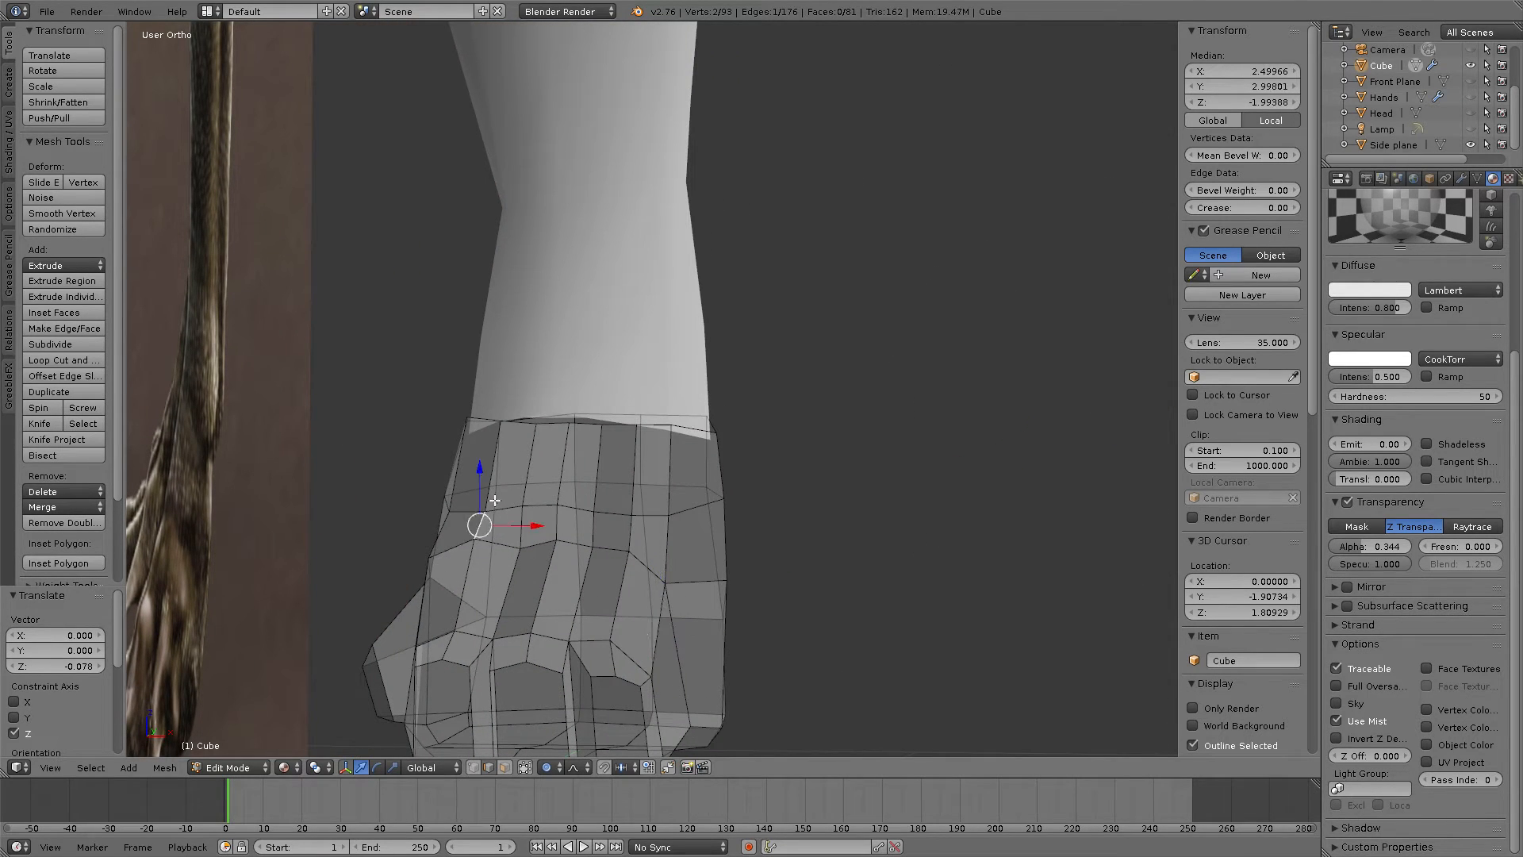
pyautogui.keyDown('ctrl'); pyautogui.rightClick(472, 564); pyautogui.keyUp('ctrl')
pyautogui.press('g')
pyautogui.press('z')
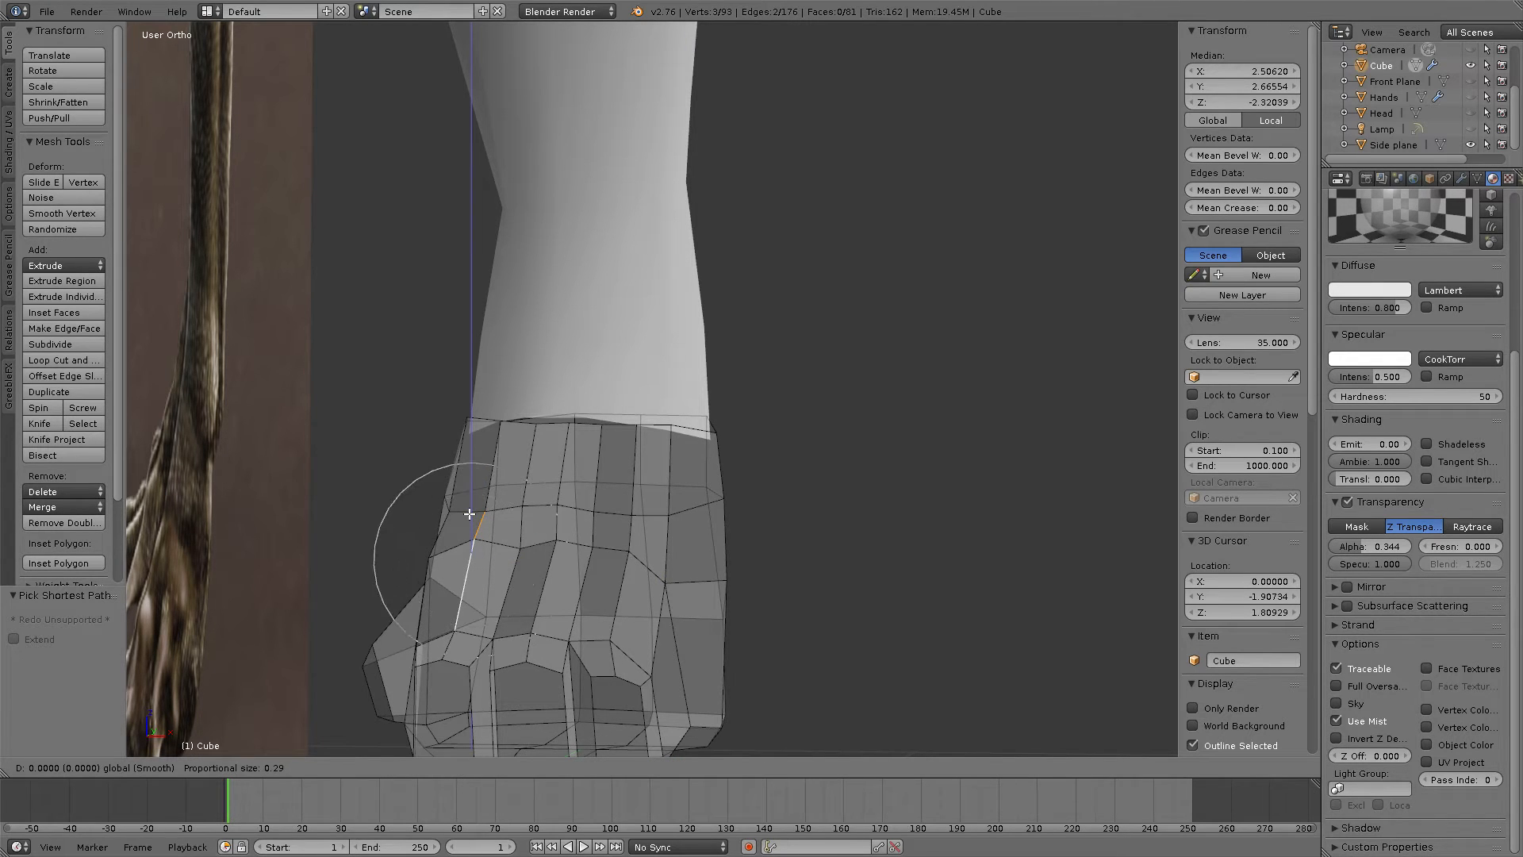
pyautogui.scroll(-2, 473, 494)
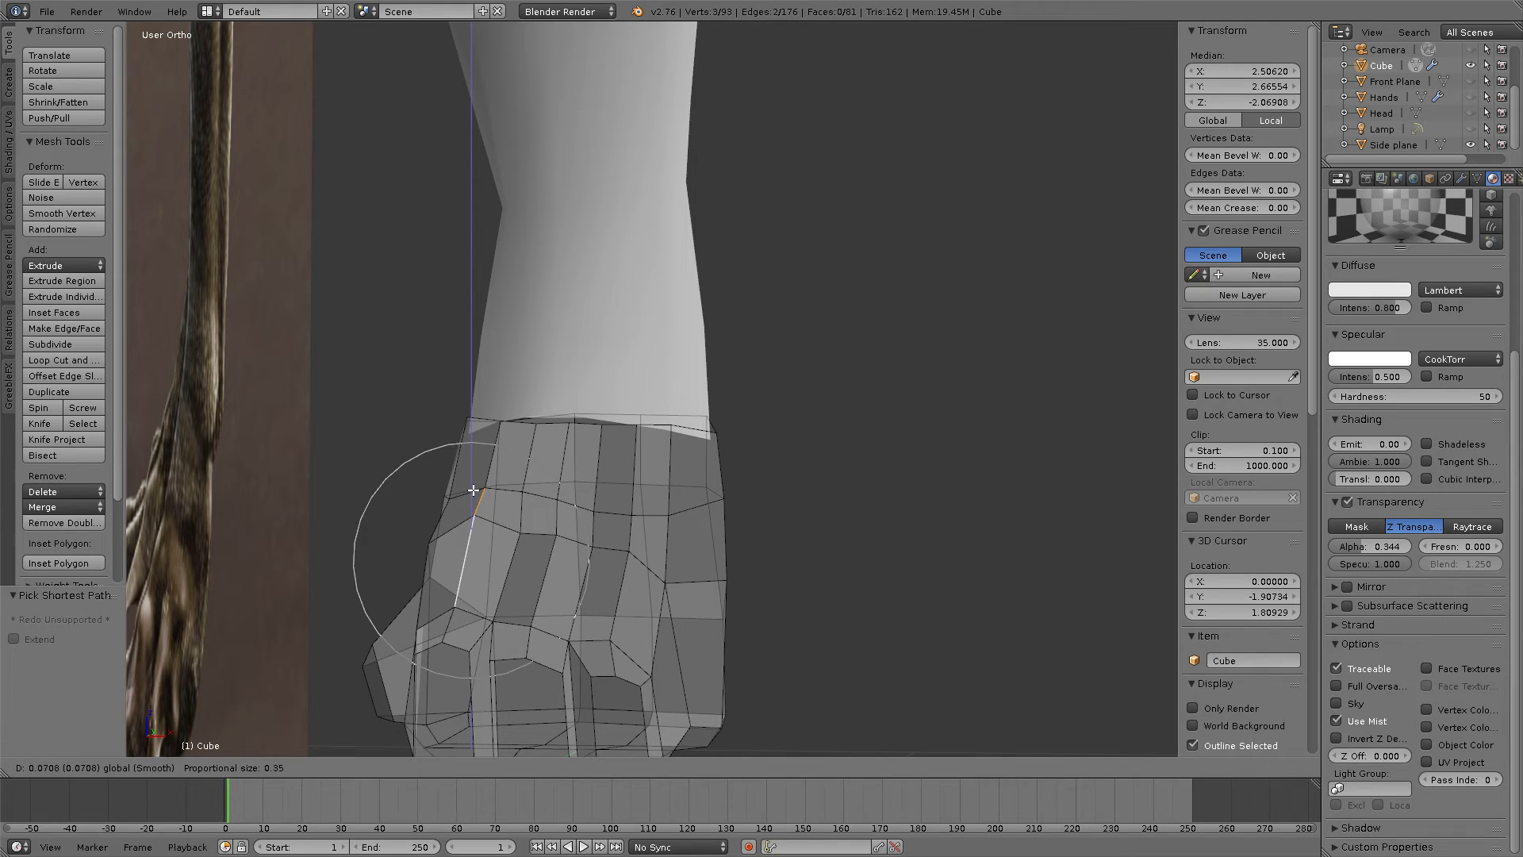
pyautogui.click(473, 491)
pyautogui.press('g')
pyautogui.press('x')
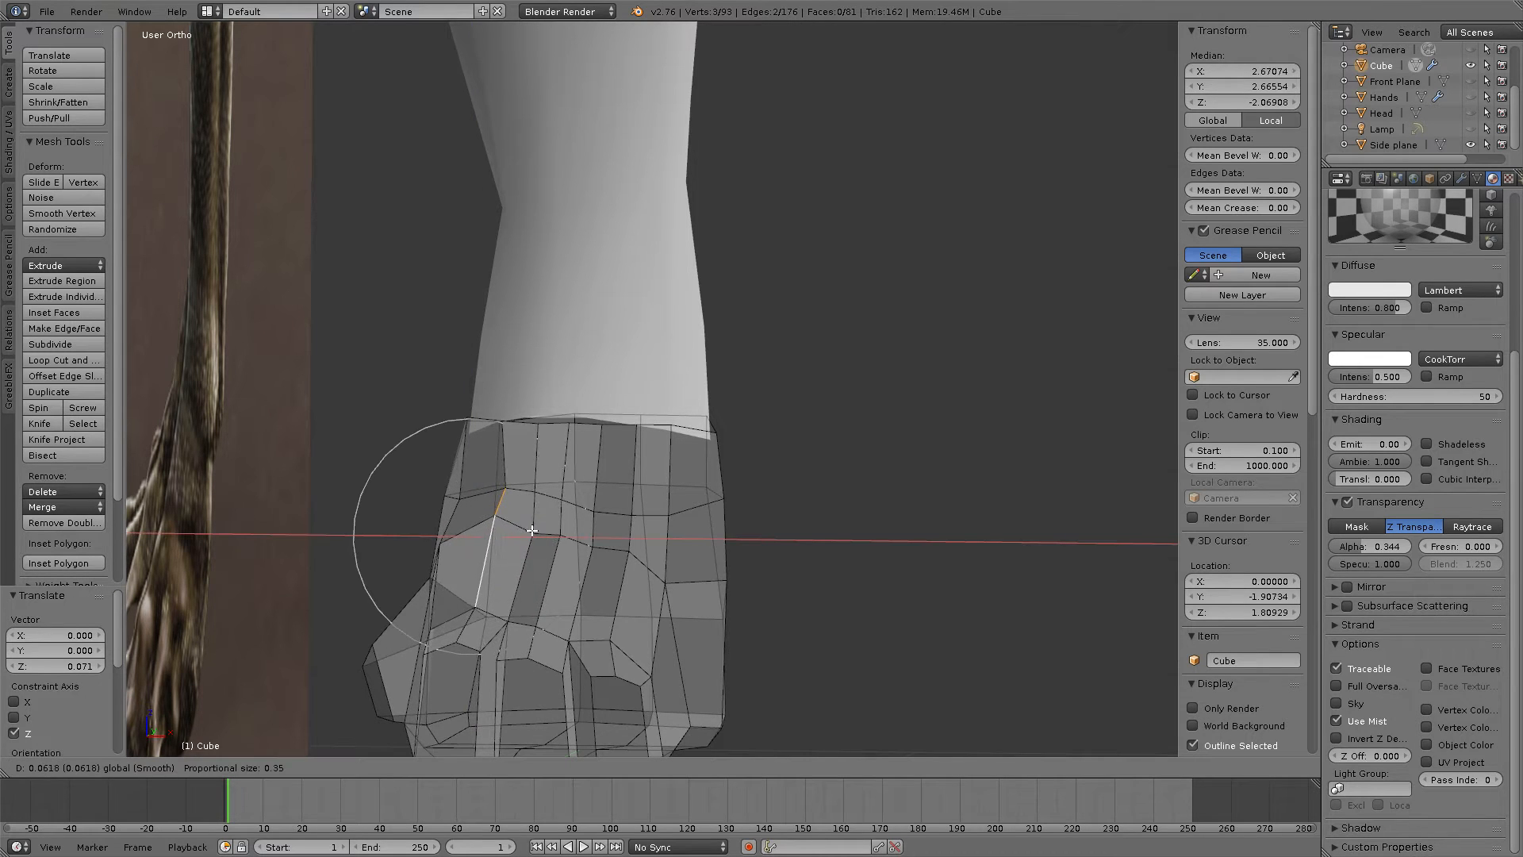
pyautogui.click(533, 530)
pyautogui.moveTo(569, 541)
pyautogui.mouseDown(button='middle')
pyautogui.moveTo(605, 520)
pyautogui.moveTo(565, 540)
pyautogui.moveTo(590, 546)
pyautogui.mouseUp(button='middle')
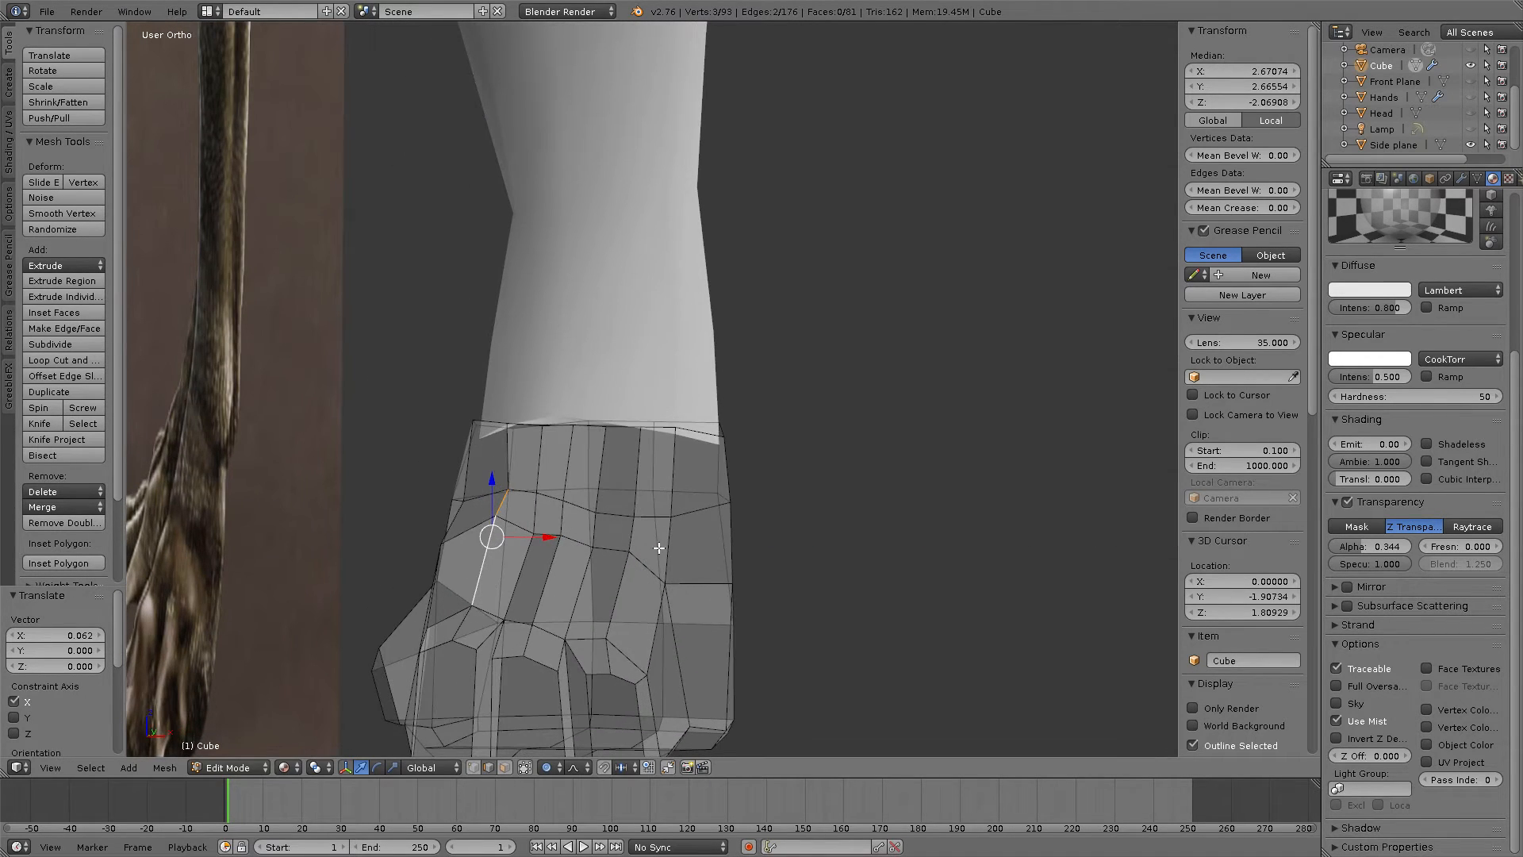
# Step: Lower the edge on the upper front of the foot by about 0.097 along Z using proportional editing
pyautogui.rightClick(669, 501)
pyautogui.moveTo(675, 523); pyautogui.dragTo(618, 519, button='middle')
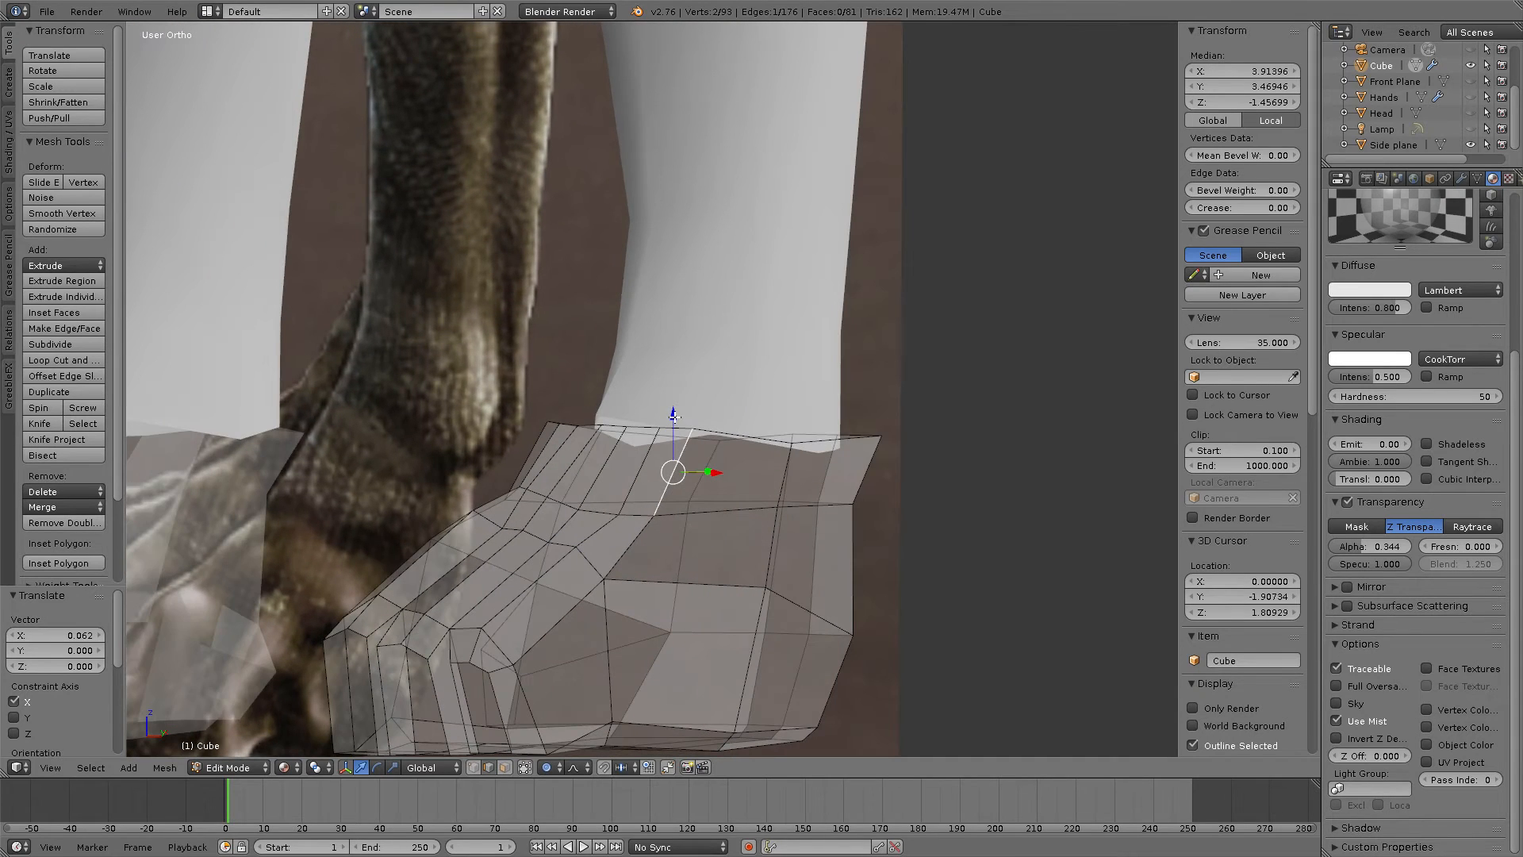
pyautogui.press('g')
pyautogui.press('z')
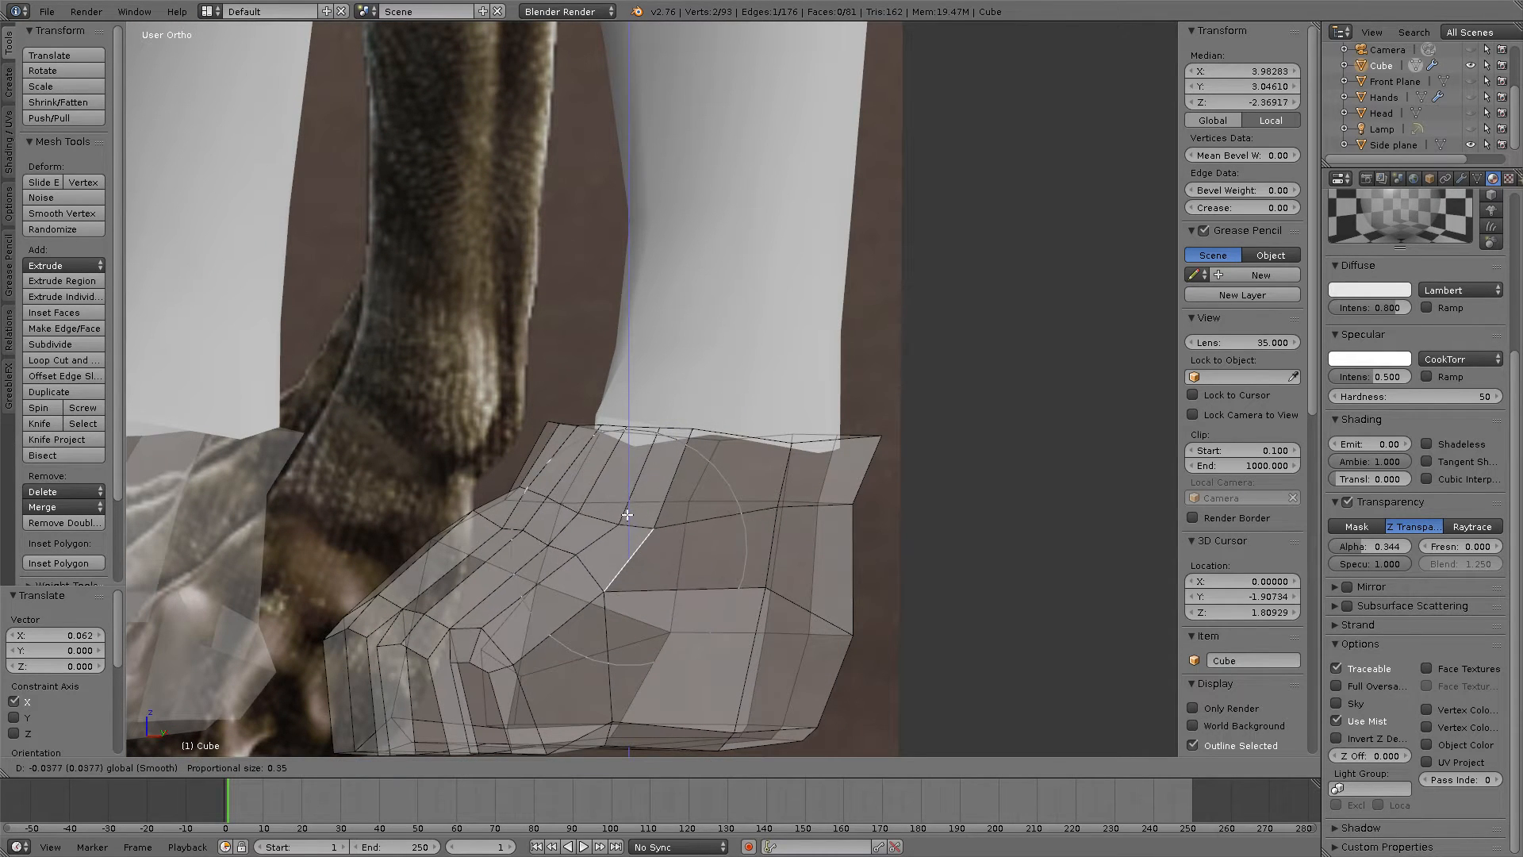
pyautogui.click(635, 526)
pyautogui.moveTo(635, 526); pyautogui.dragTo(678, 492, button='middle')
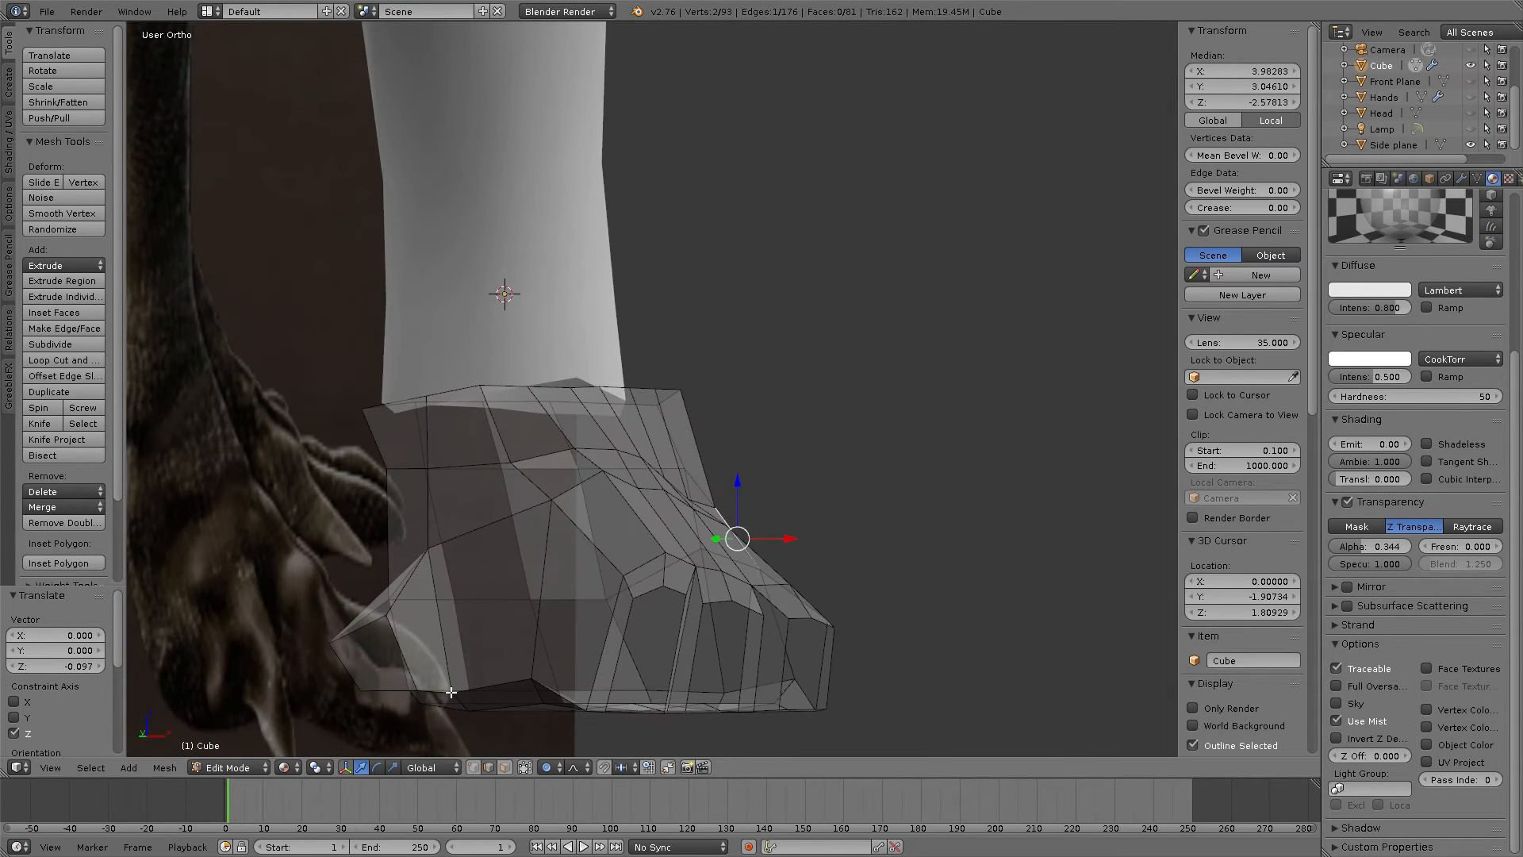
# Step: Raise the inner sole edge about 0.111 along Z and shift the heel's lower edge about 0.051 along Y
pyautogui.moveTo(500, 684); pyautogui.dragTo(385, 688, button='middle')
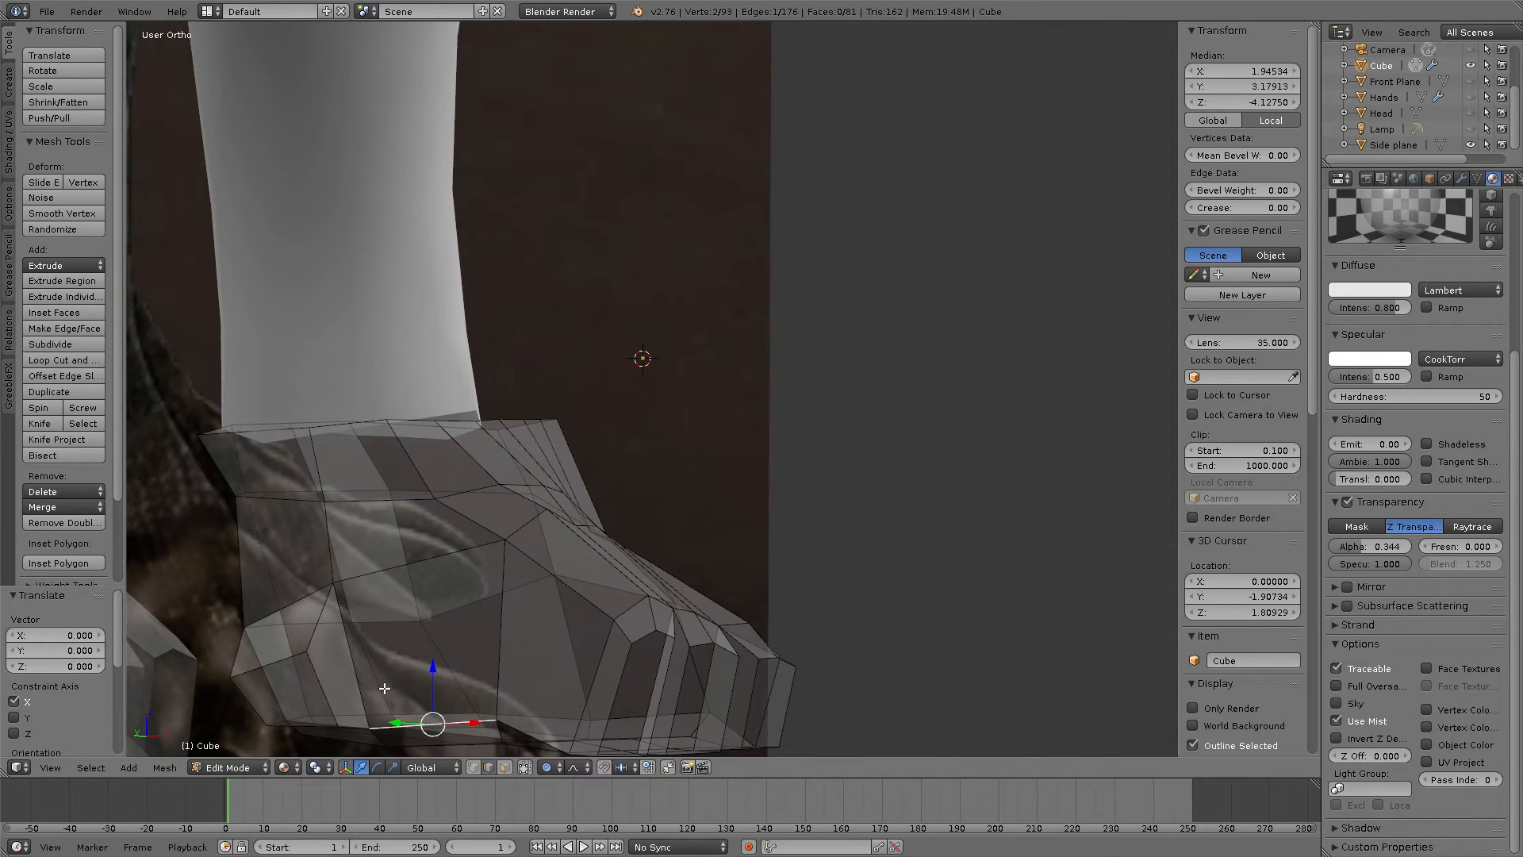
pyautogui.moveTo(435, 669); pyautogui.dragTo(437, 633)
pyautogui.moveTo(437, 632); pyautogui.dragTo(508, 594, button='middle')
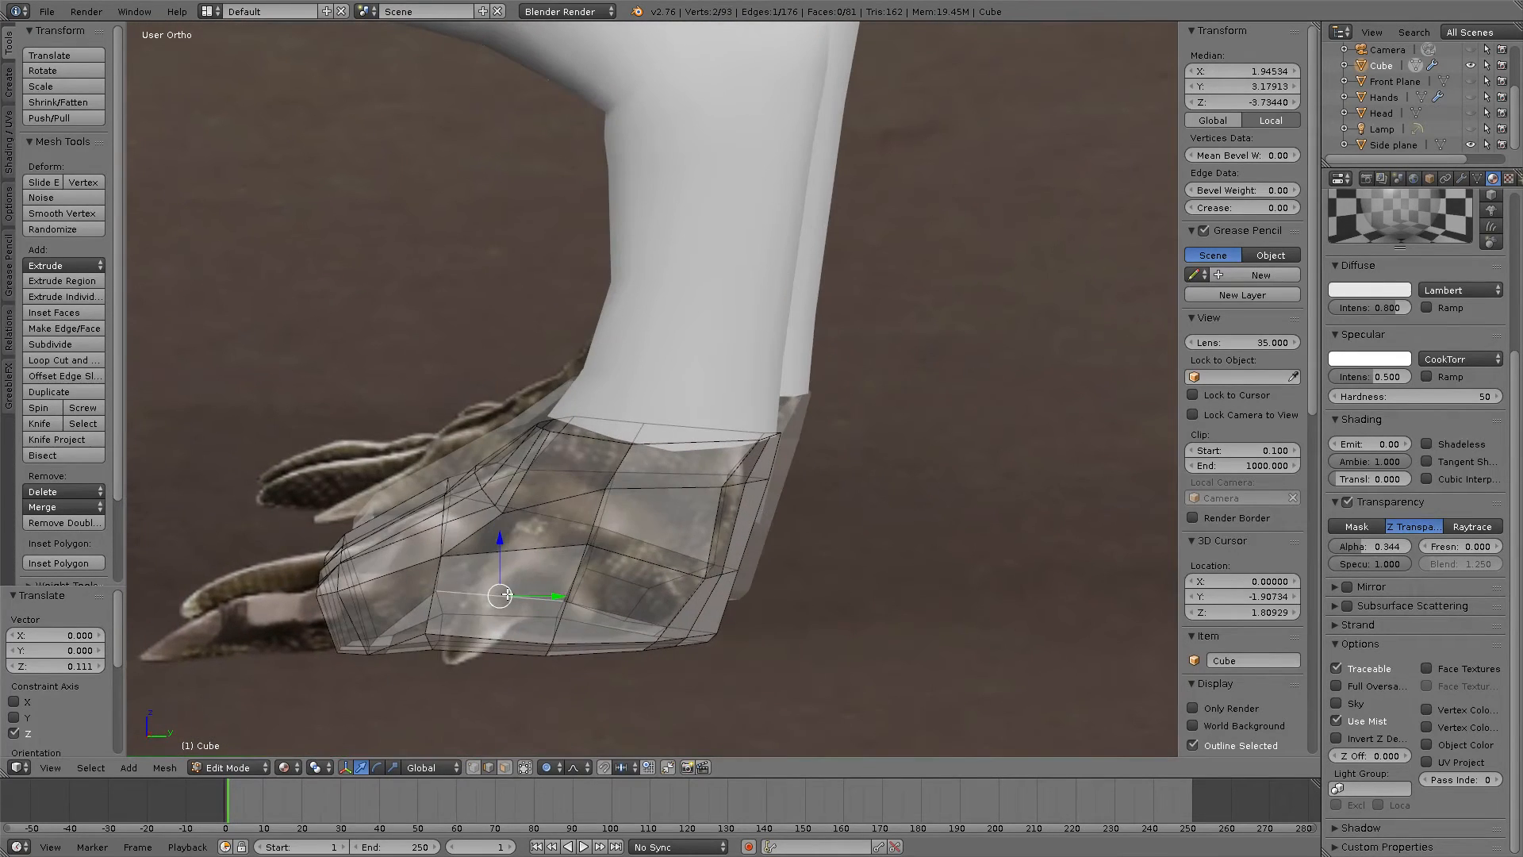
pyautogui.moveTo(732, 634); pyautogui.dragTo(744, 631)
pyautogui.moveTo(744, 631); pyautogui.dragTo(912, 599, button='middle')
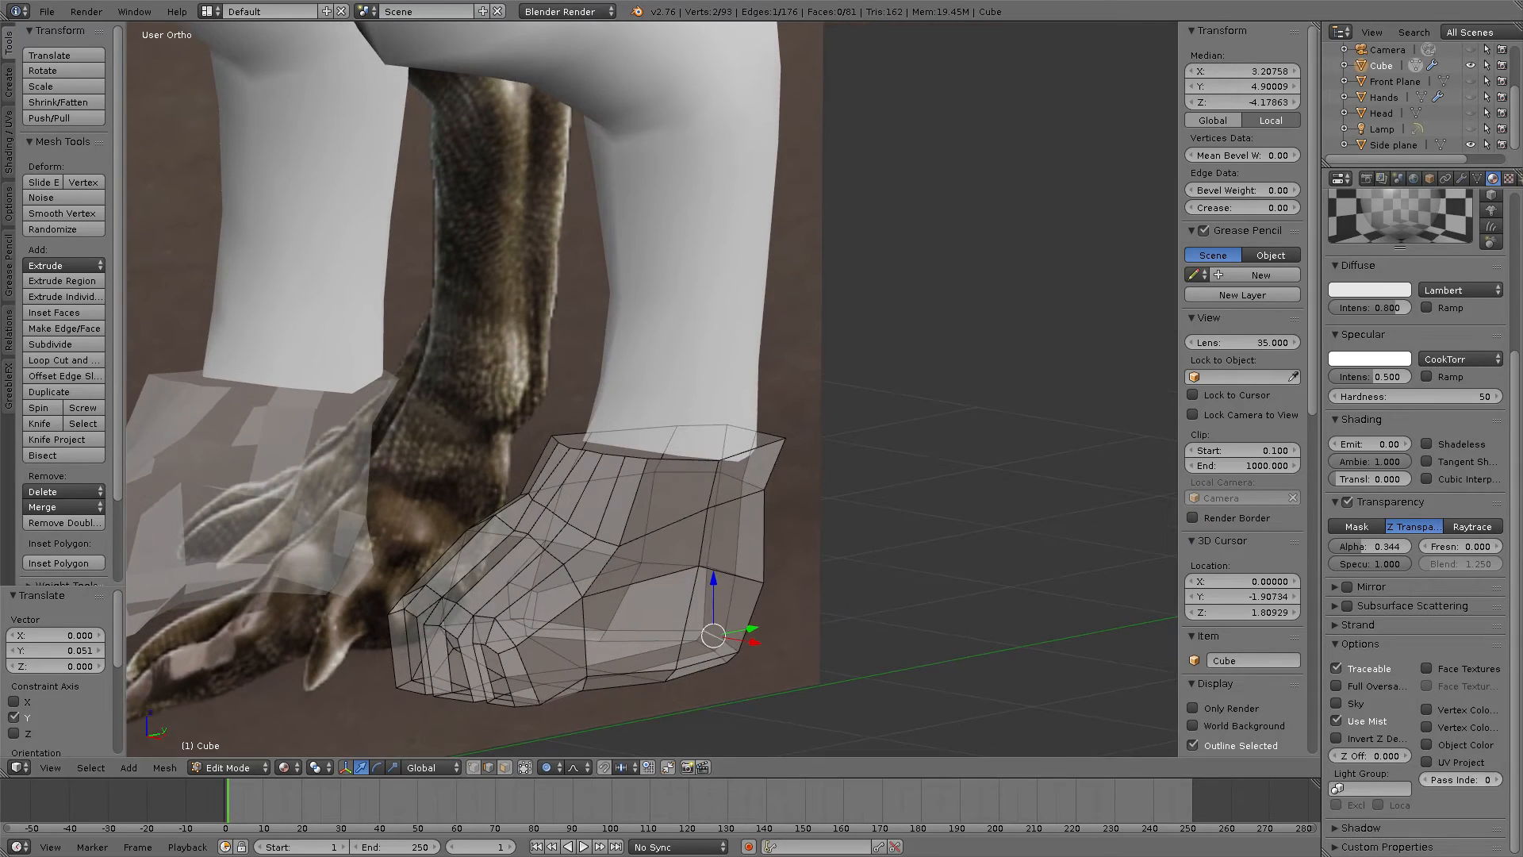
pyautogui.moveTo(713, 537); pyautogui.dragTo(746, 536, button='middle')
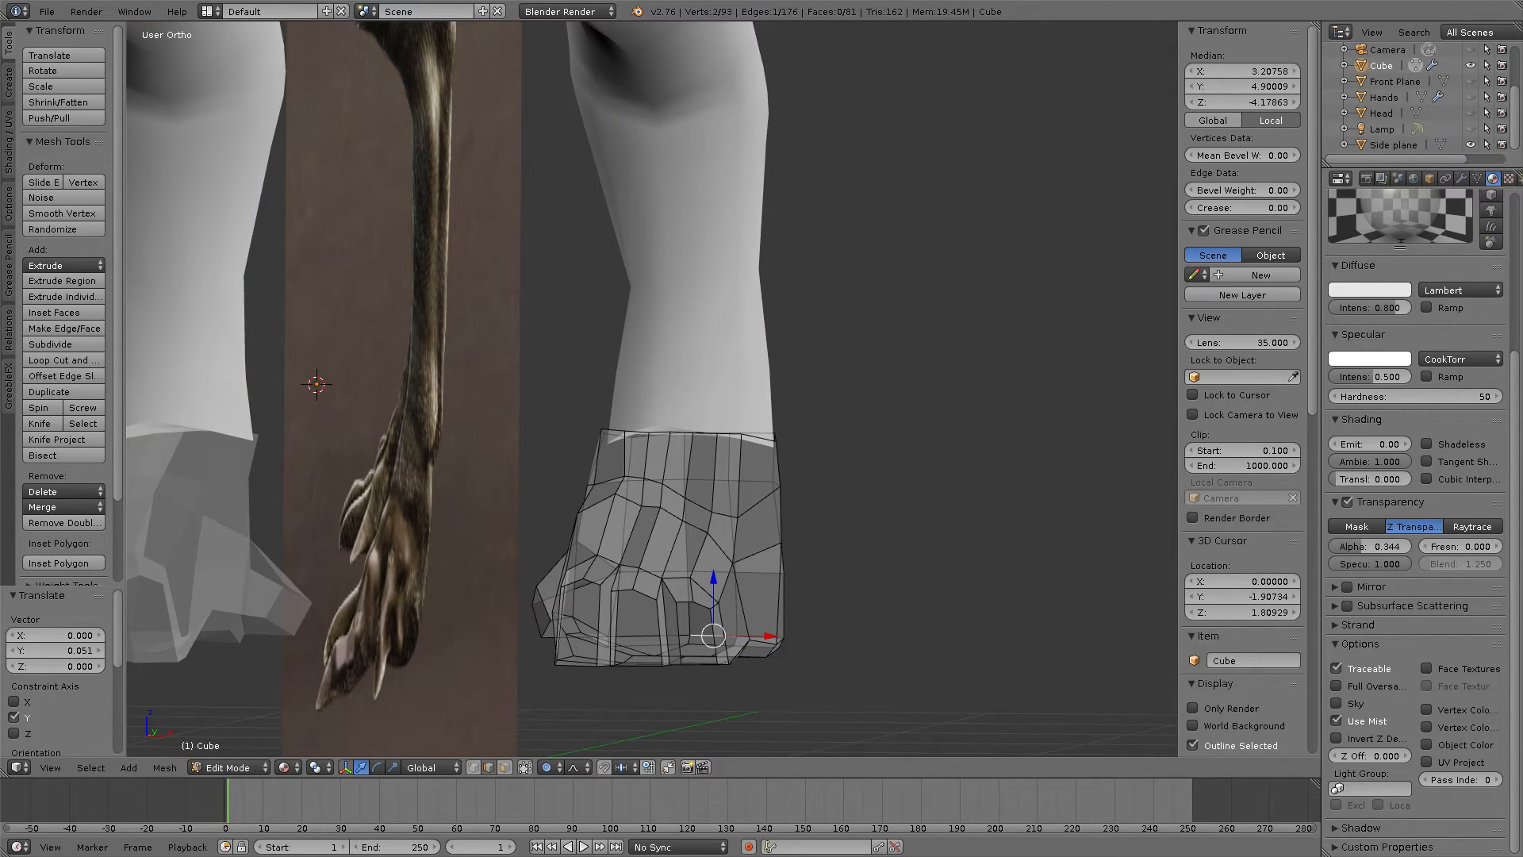
# Step: Lower the edge at the base of the inner side toe by about 0.075 along Z
pyautogui.moveTo(771, 528); pyautogui.dragTo(842, 515, button='middle')
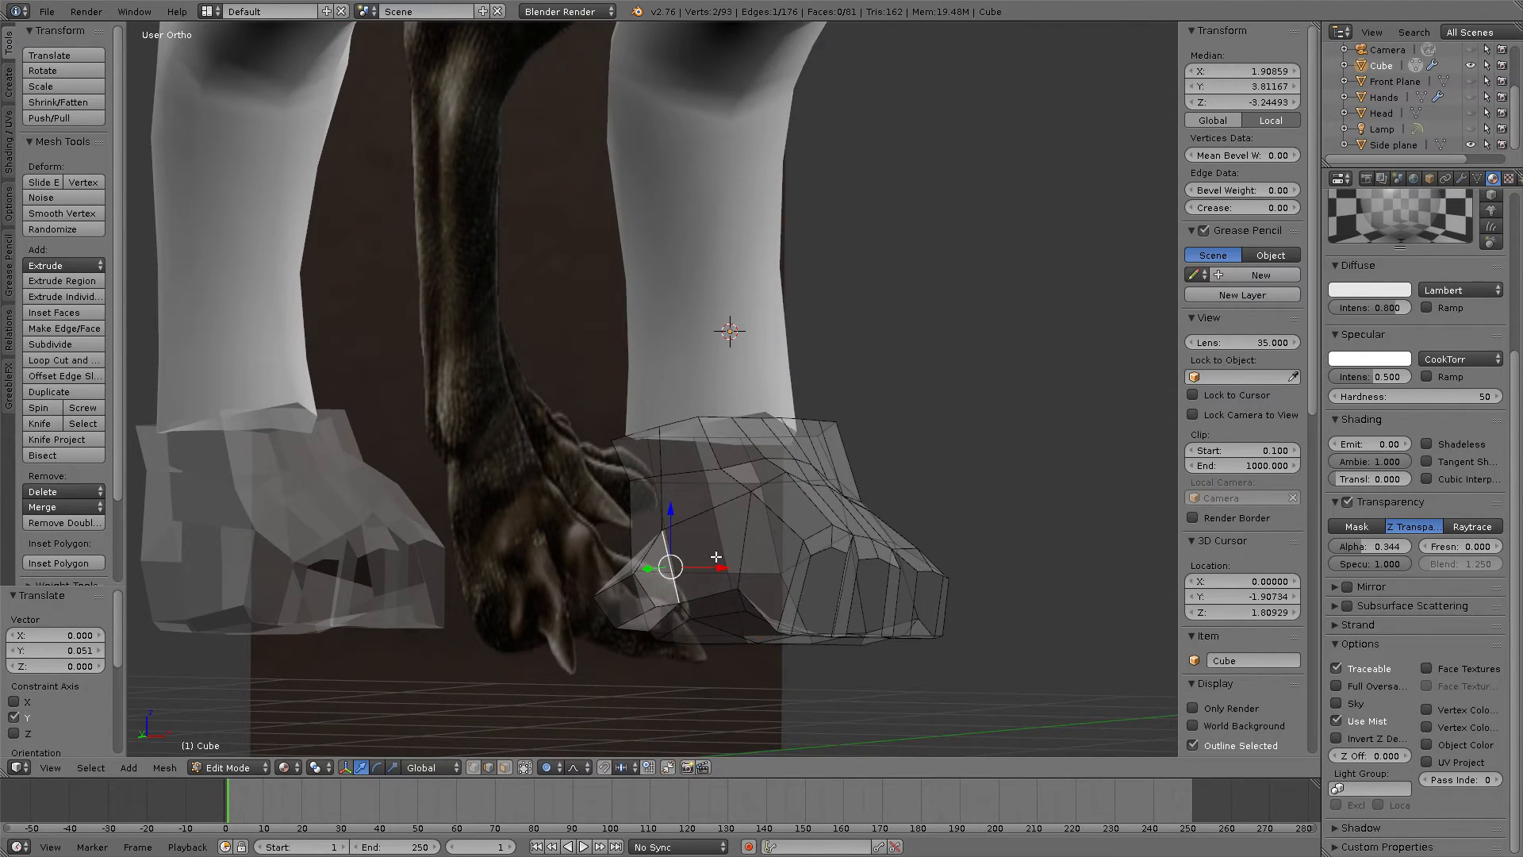
pyautogui.moveTo(716, 557); pyautogui.dragTo(699, 560, button='middle')
pyautogui.press('g')
pyautogui.press('z')
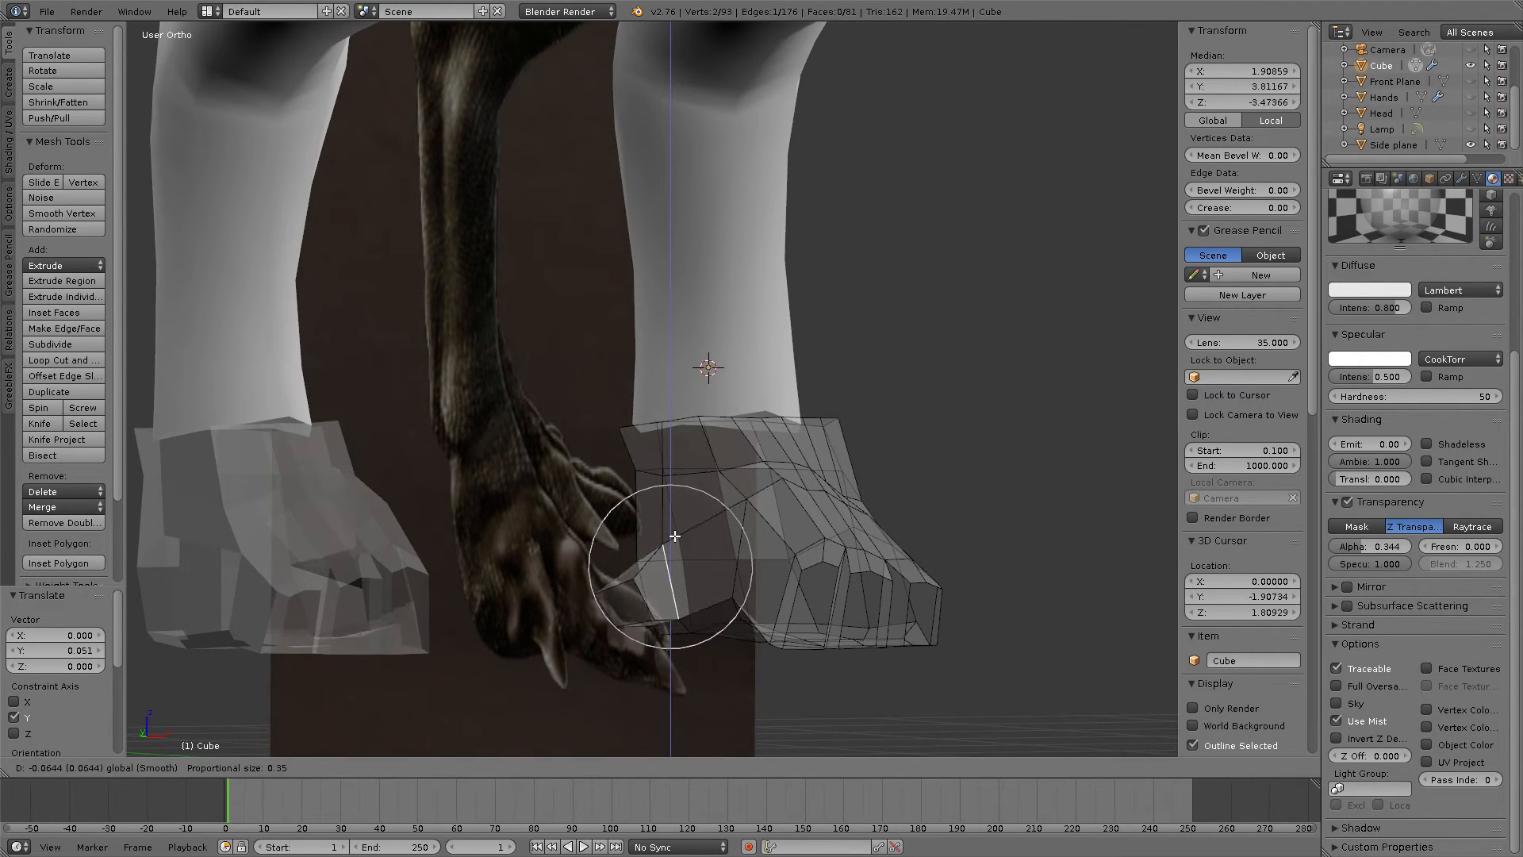
pyautogui.click(675, 539)
pyautogui.moveTo(675, 539); pyautogui.dragTo(709, 563, button='middle')
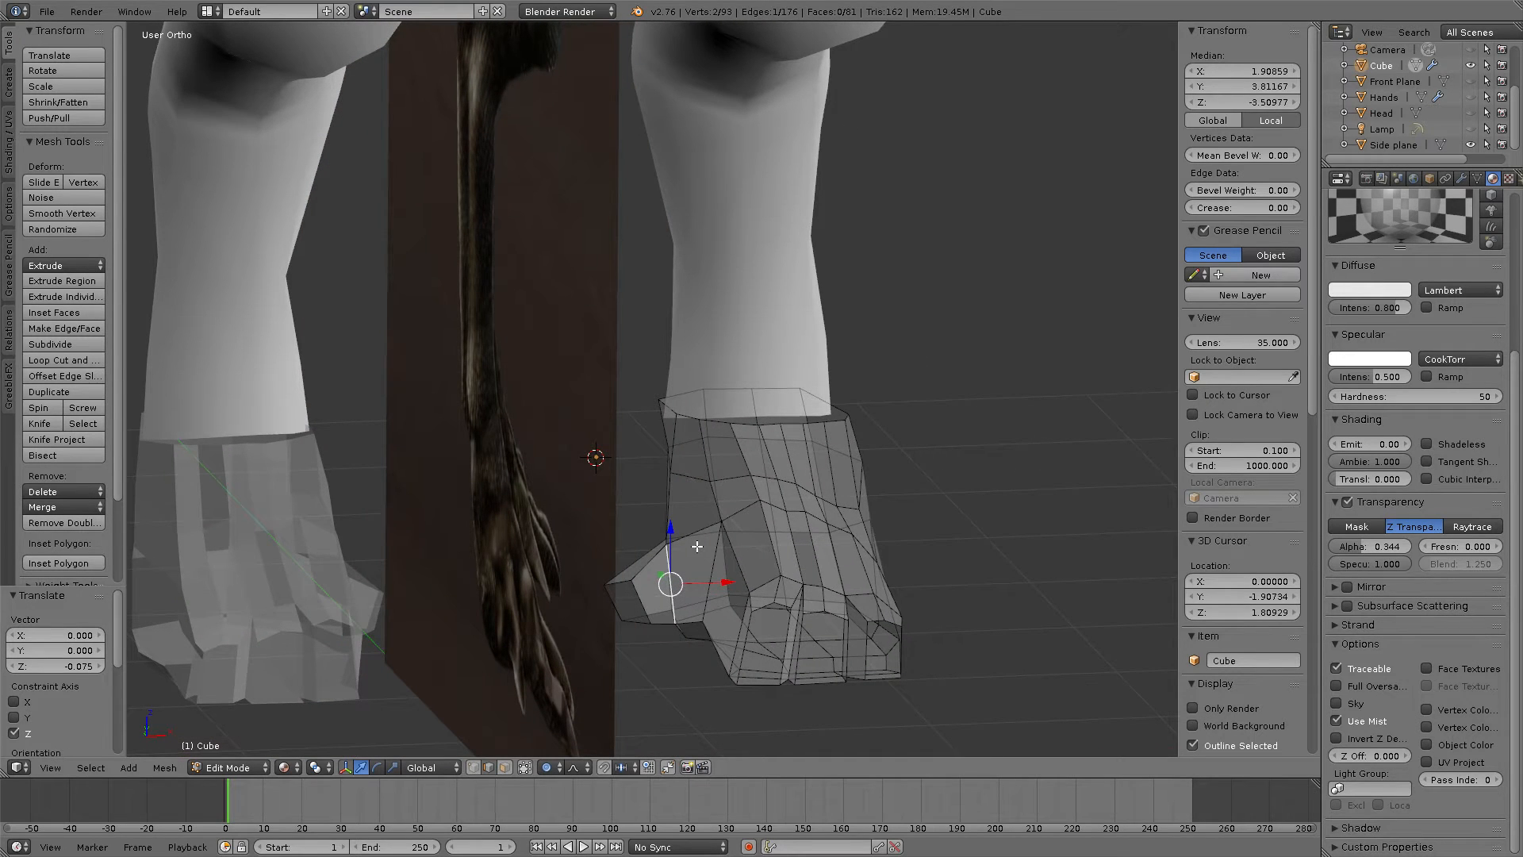
# Step: Add a centred vertical loop cut beside the inner side toe and raise its lower inner edge about 0.054 along Z
pyautogui.hotkey('ctrl', 'r')
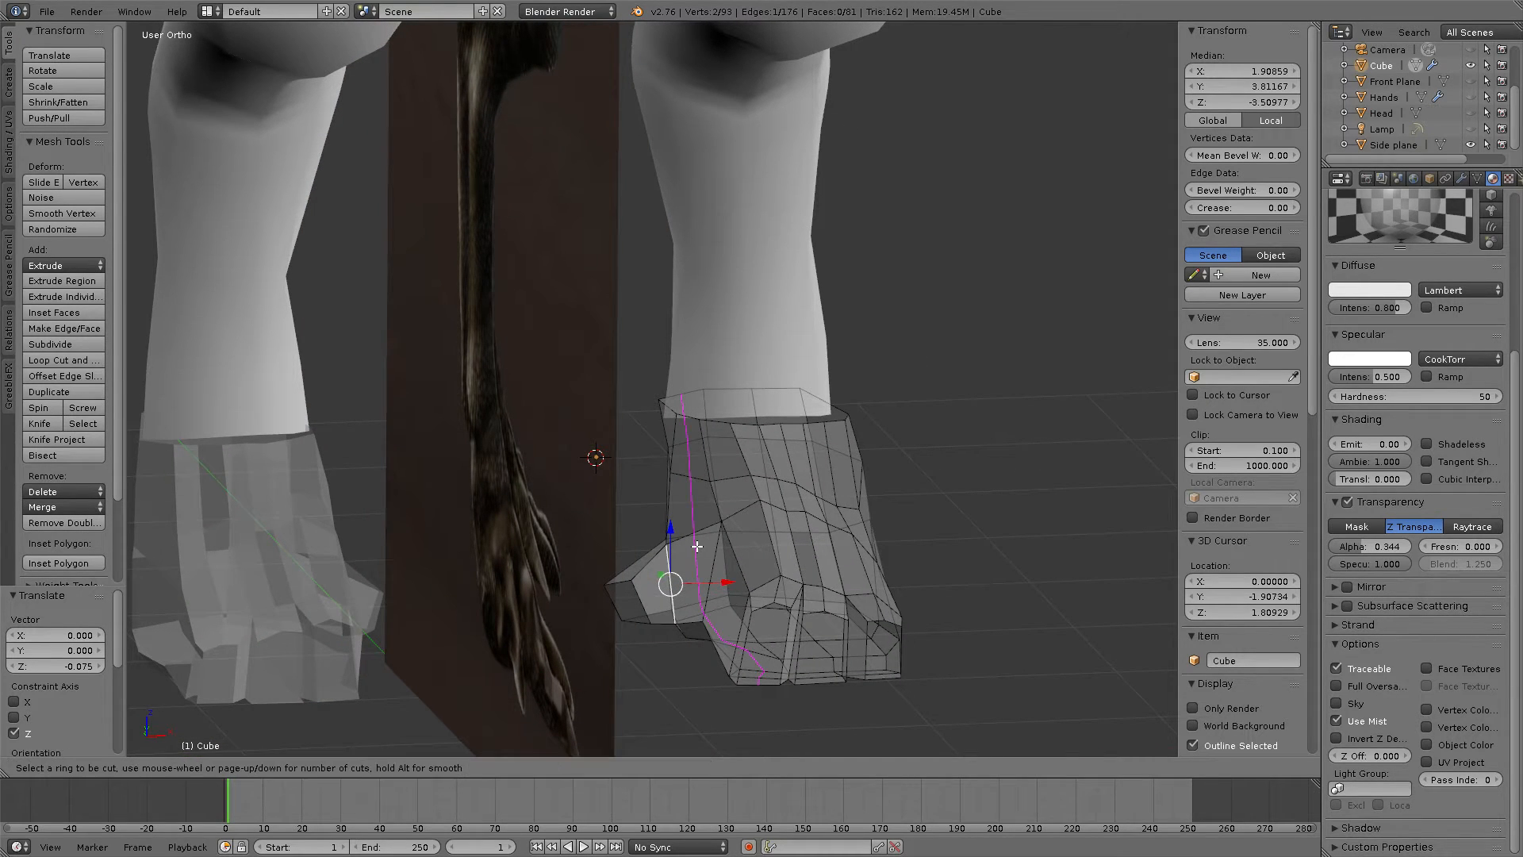
pyautogui.click(693, 624)
pyautogui.rightClick(702, 615)
pyautogui.moveTo(753, 585); pyautogui.dragTo(794, 560, button='middle')
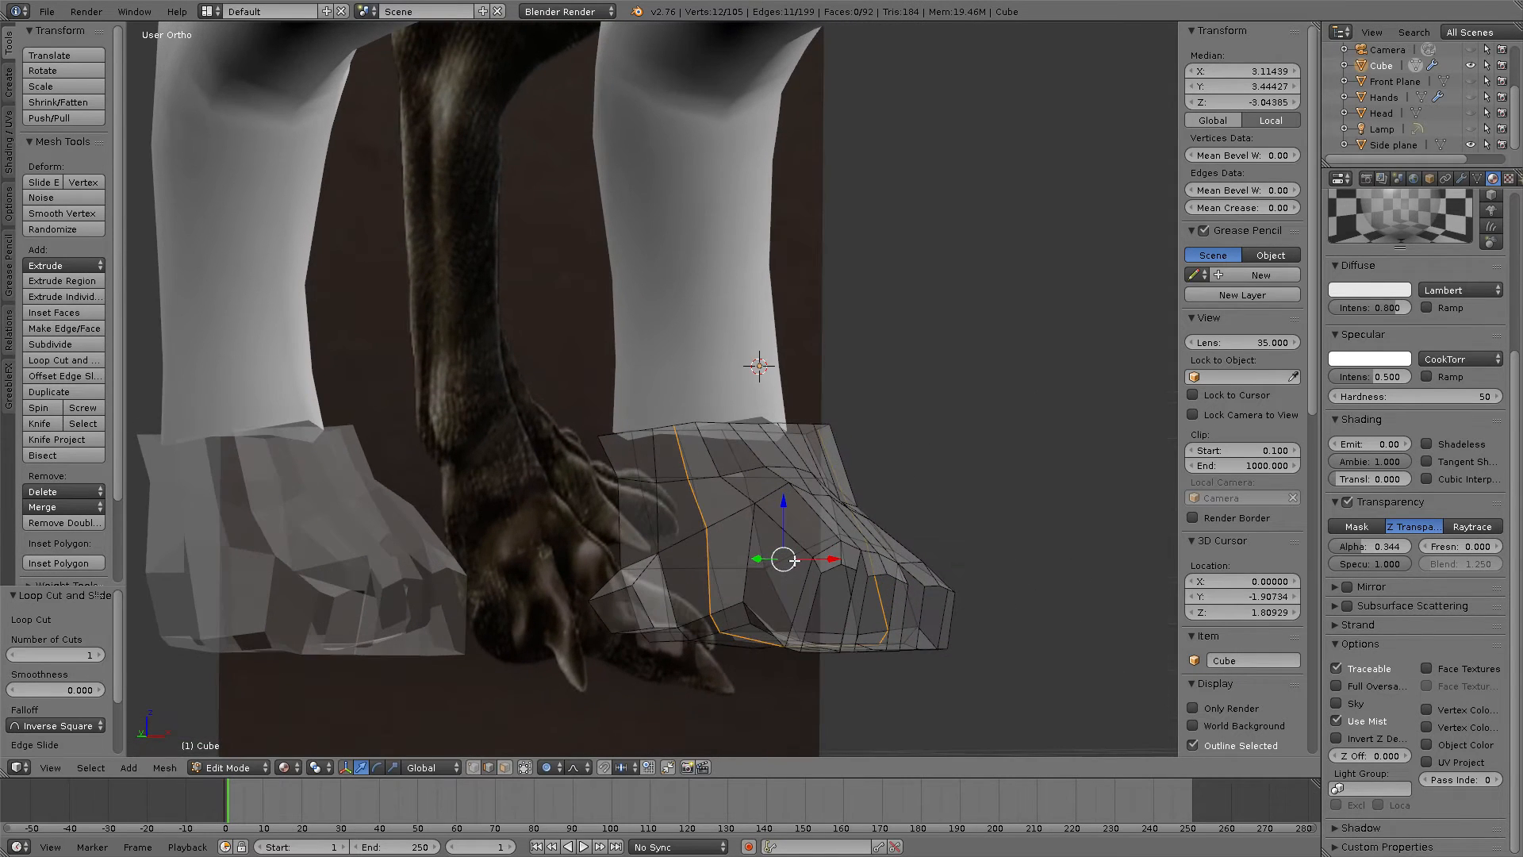
pyautogui.rightClick(718, 622)
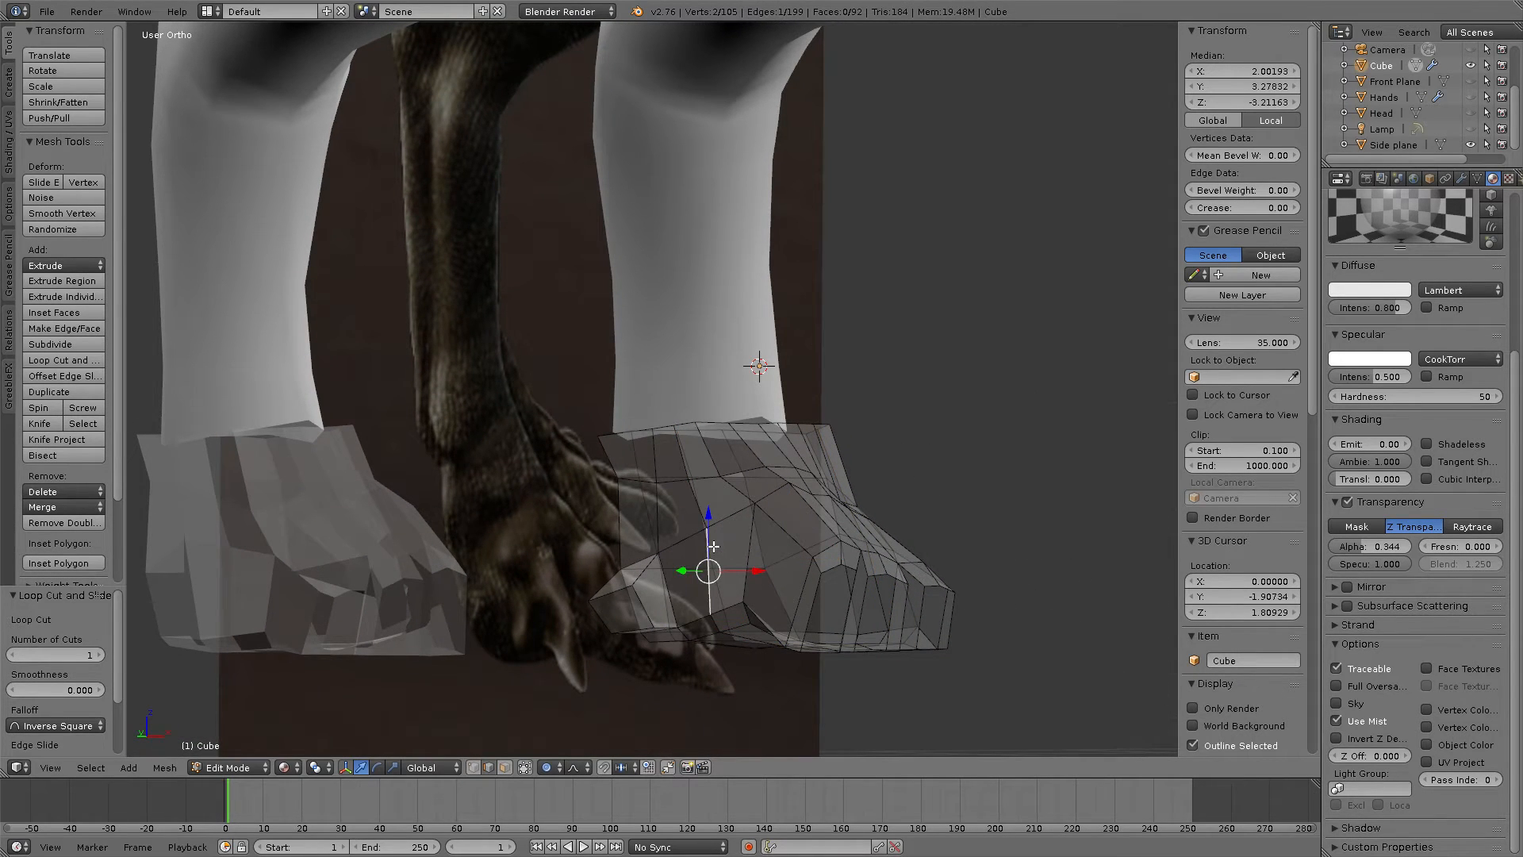
pyautogui.moveTo(713, 546); pyautogui.dragTo(707, 519)
pyautogui.moveTo(707, 520); pyautogui.dragTo(770, 669, button='middle')
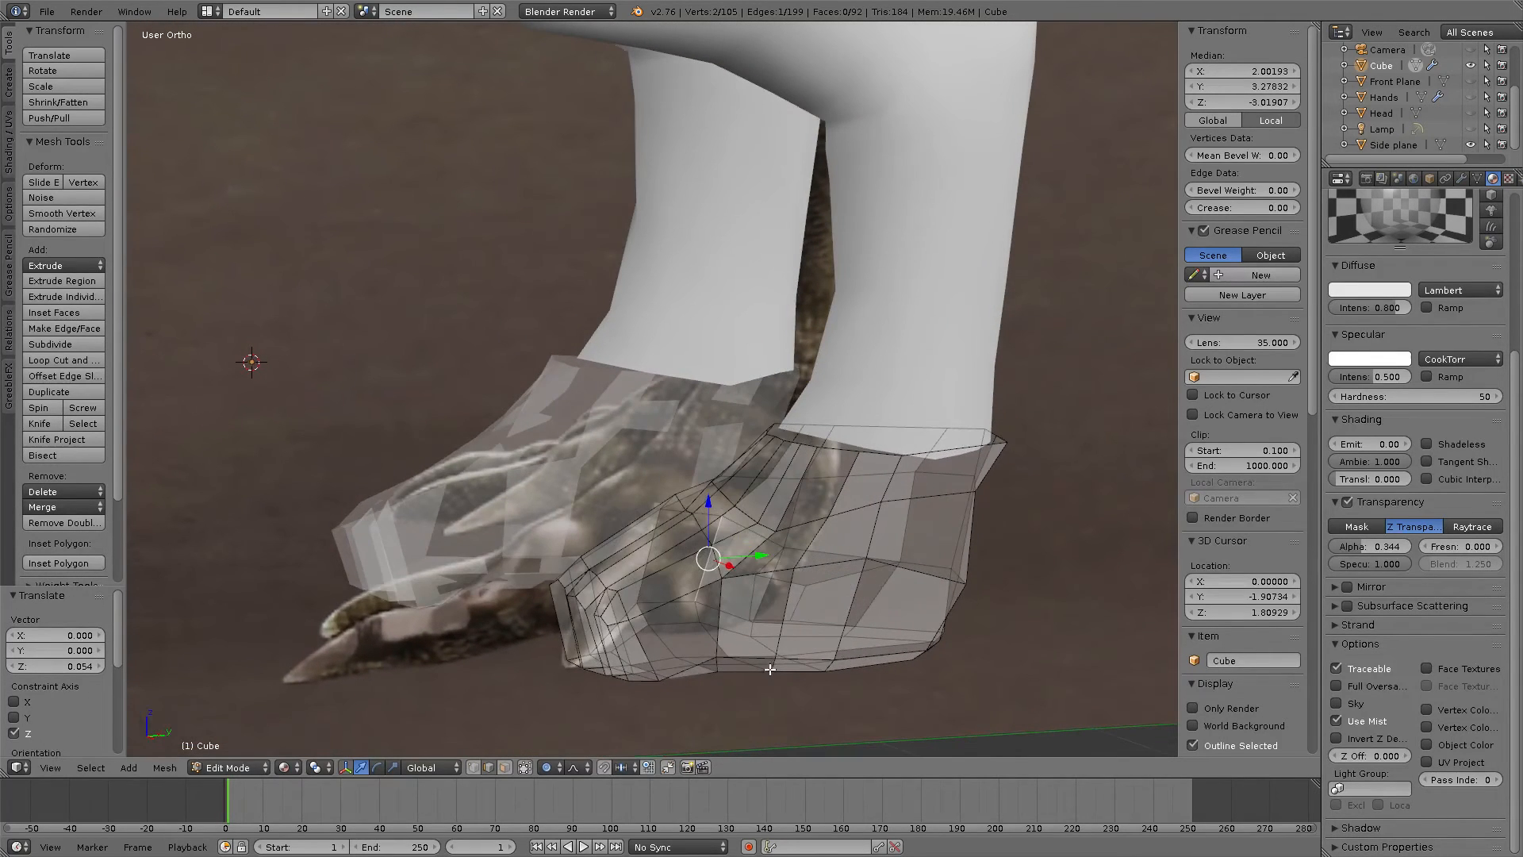
# Step: Raise the new loop's lower edge on the foot's outer side about 0.055 and lower the heel's sole edge about 0.024 along Z
pyautogui.rightClick(783, 618)
pyautogui.press('g')
pyautogui.press('z')
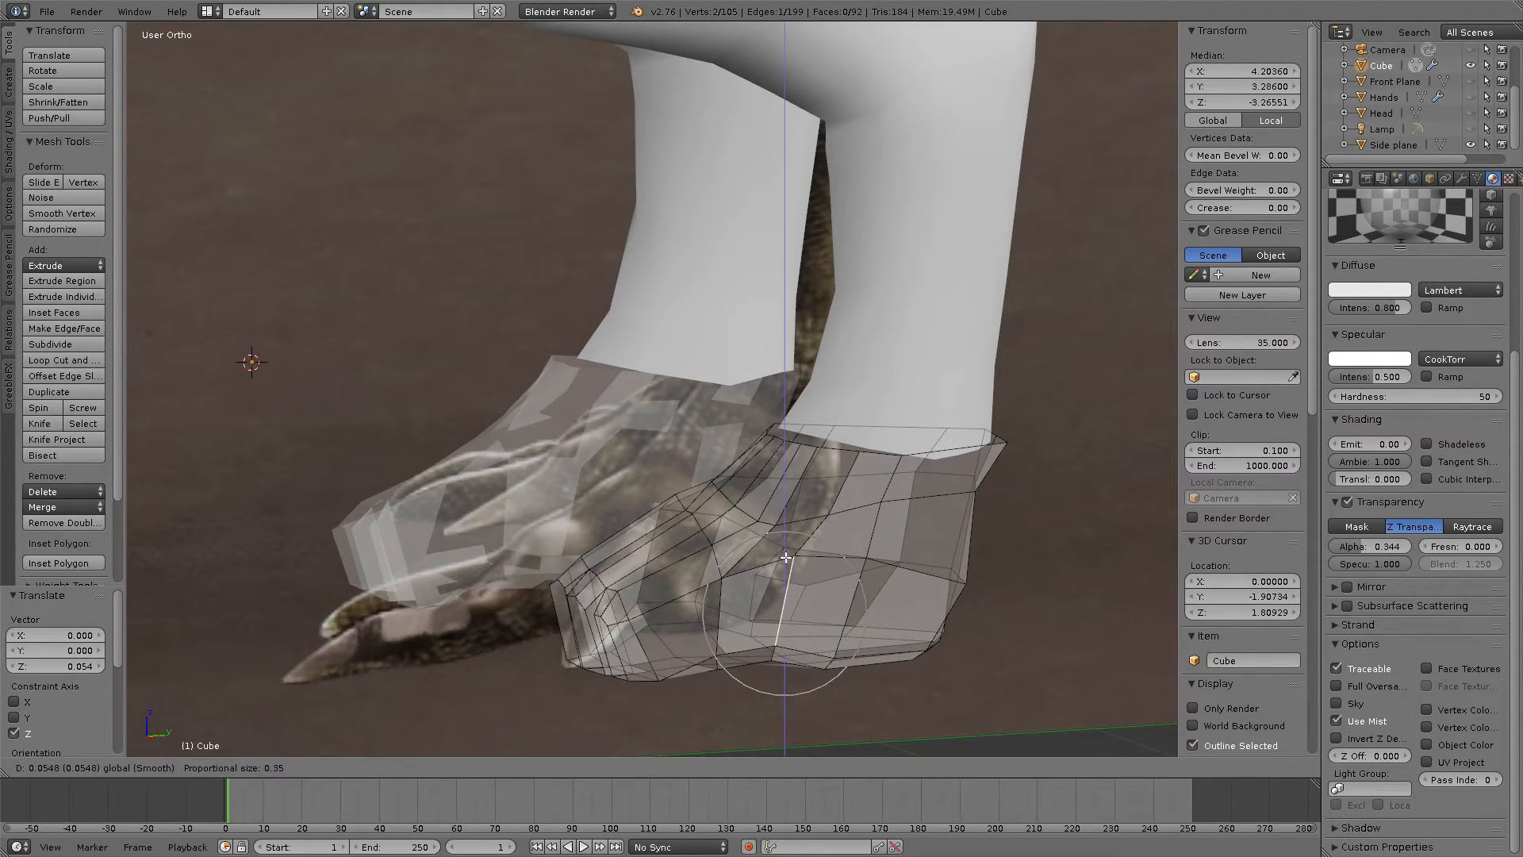
pyautogui.click(785, 560)
pyautogui.moveTo(785, 560); pyautogui.dragTo(919, 659, button='middle')
pyautogui.moveTo(951, 628); pyautogui.dragTo(950, 633)
pyautogui.scroll(1, 950, 634)
pyautogui.moveTo(950, 633); pyautogui.dragTo(788, 450, button='middle')
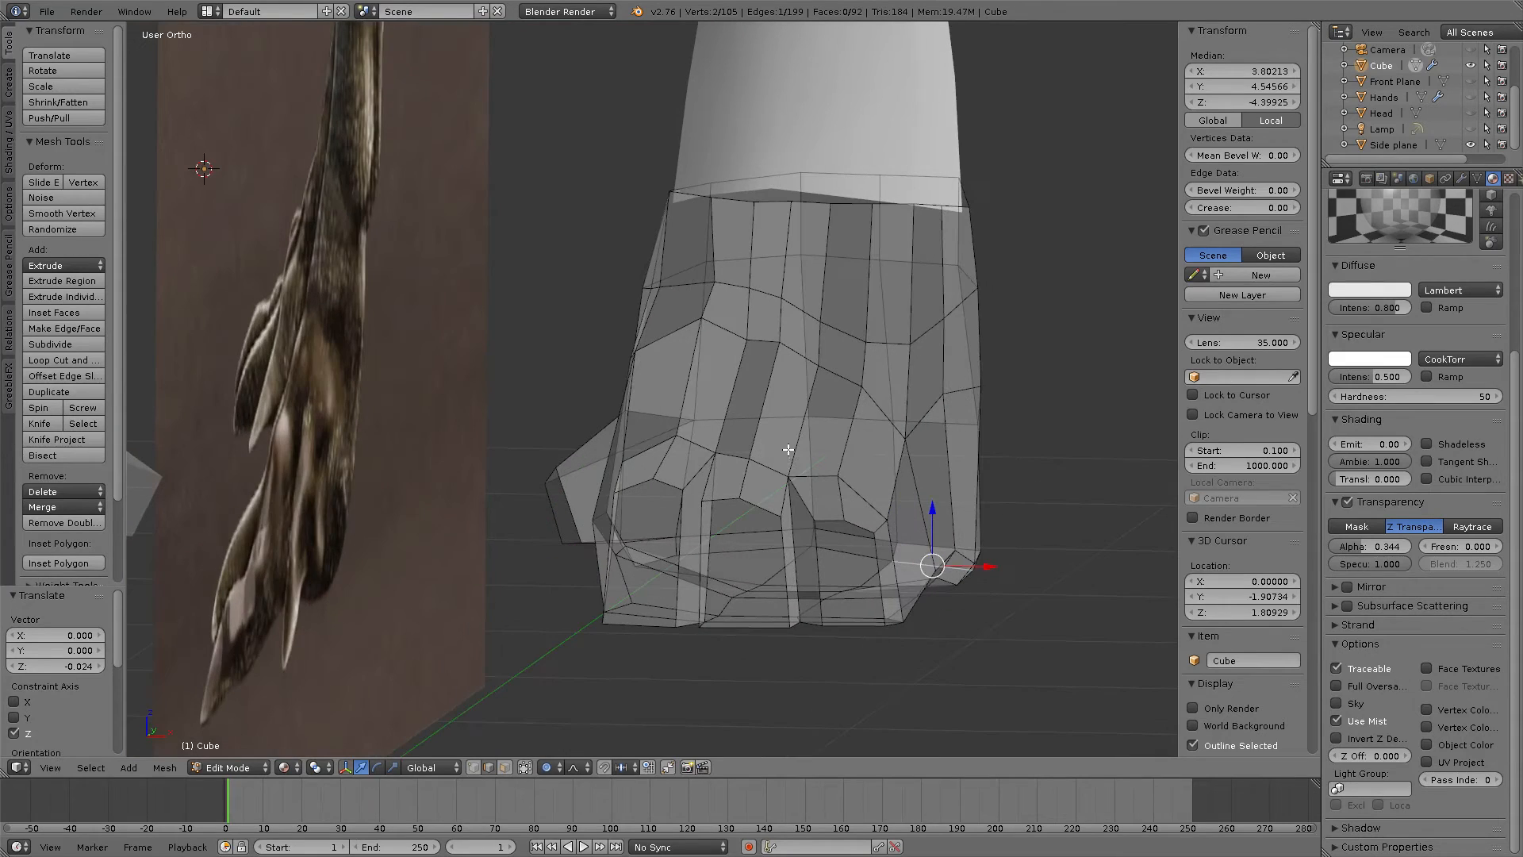
# Step: Add a loop cut in the gap between the middle and outer toes and adjust its side vertices along X with a smaller proportional radius
pyautogui.hotkey('ctrl', 'r')
pyautogui.click(799, 562)
pyautogui.click(803, 565)
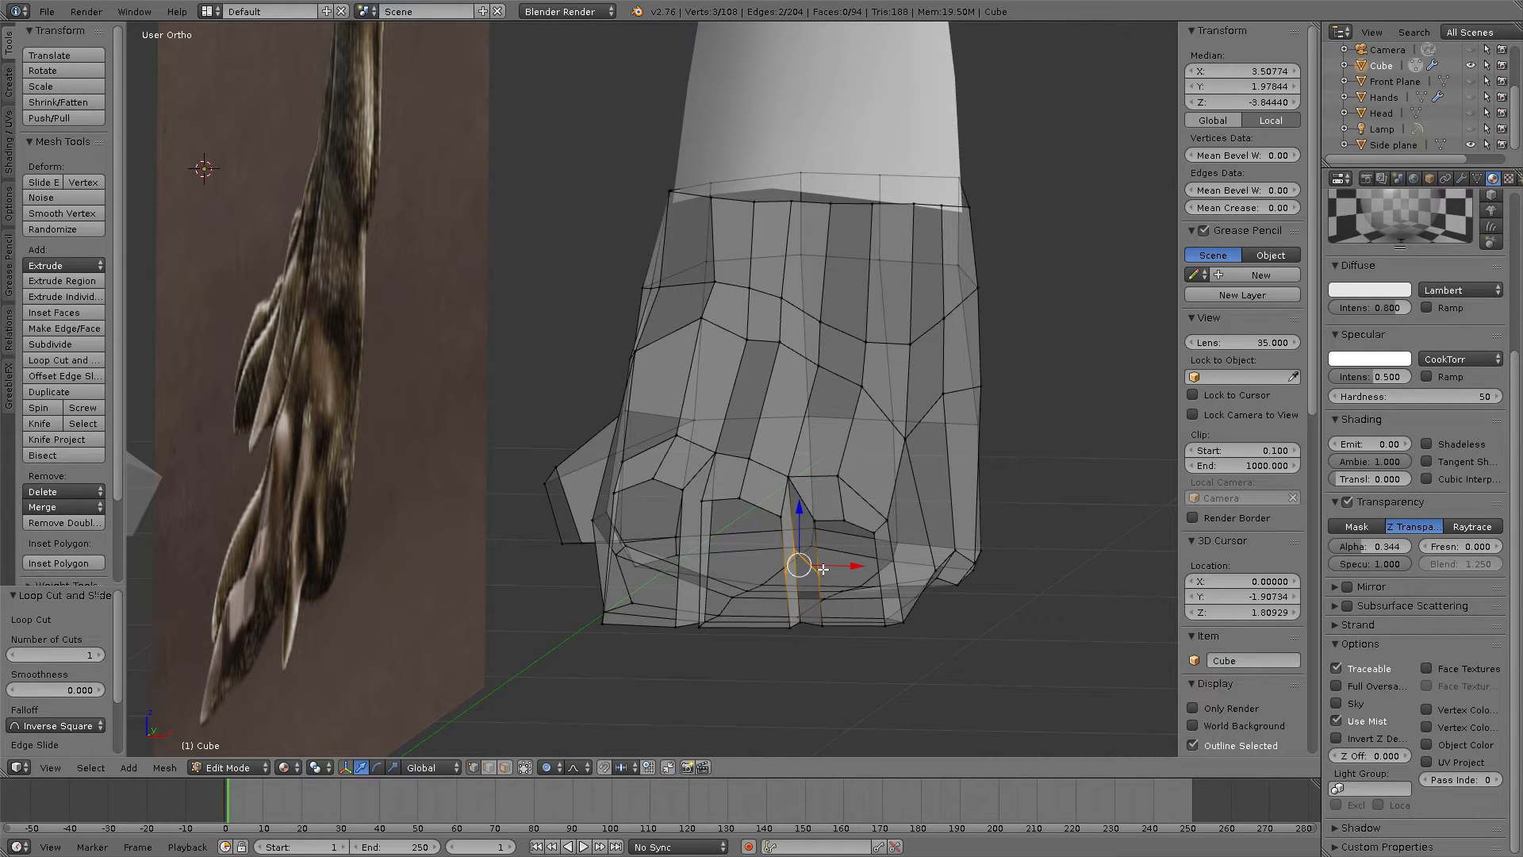
pyautogui.rightClick(814, 570)
pyautogui.press('g')
pyautogui.press('x')
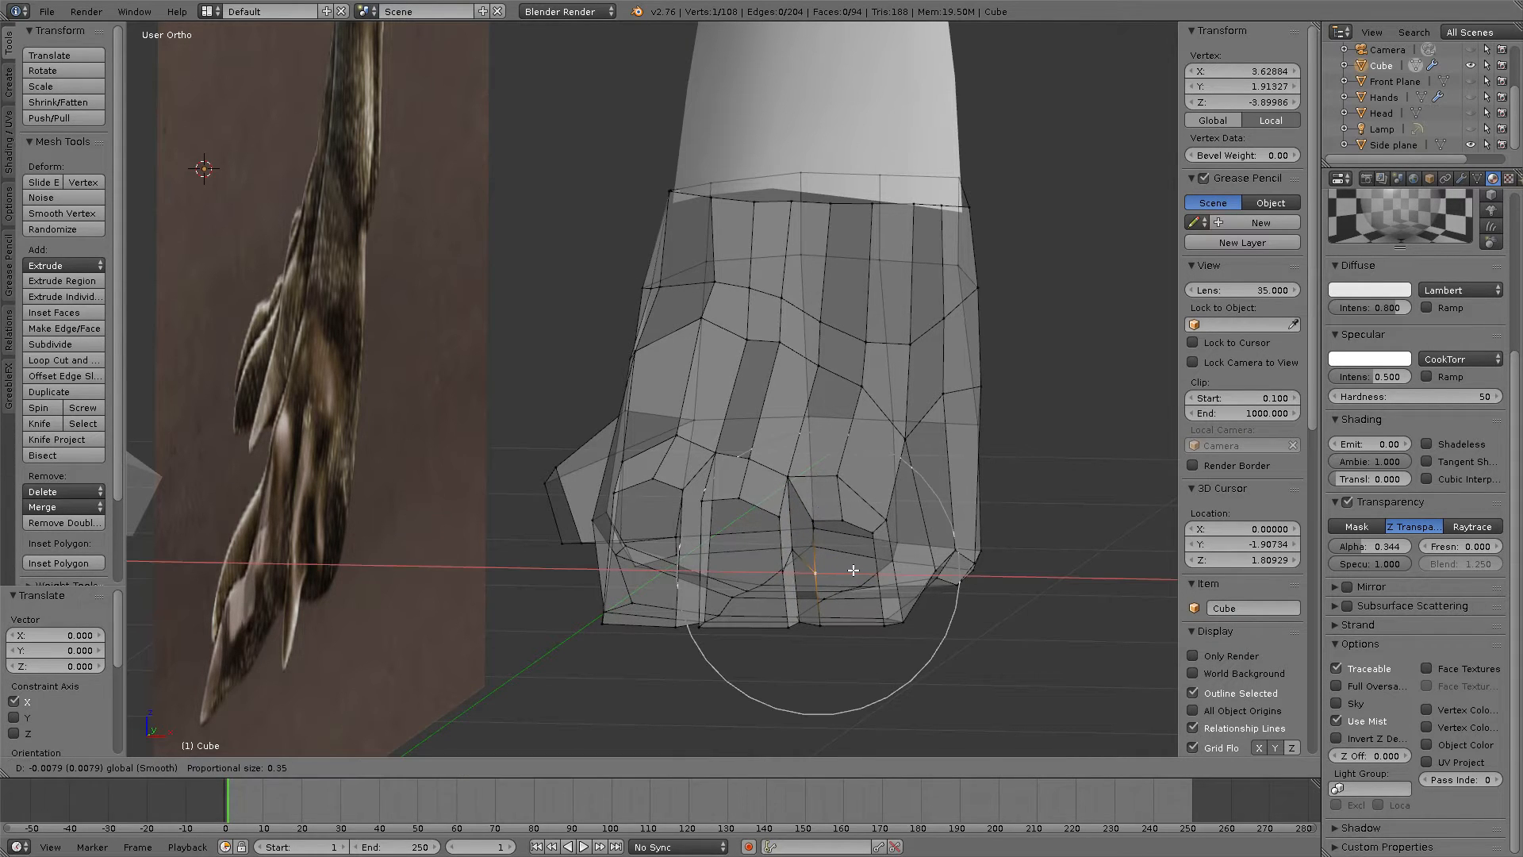
pyautogui.scroll(11, 853, 569)
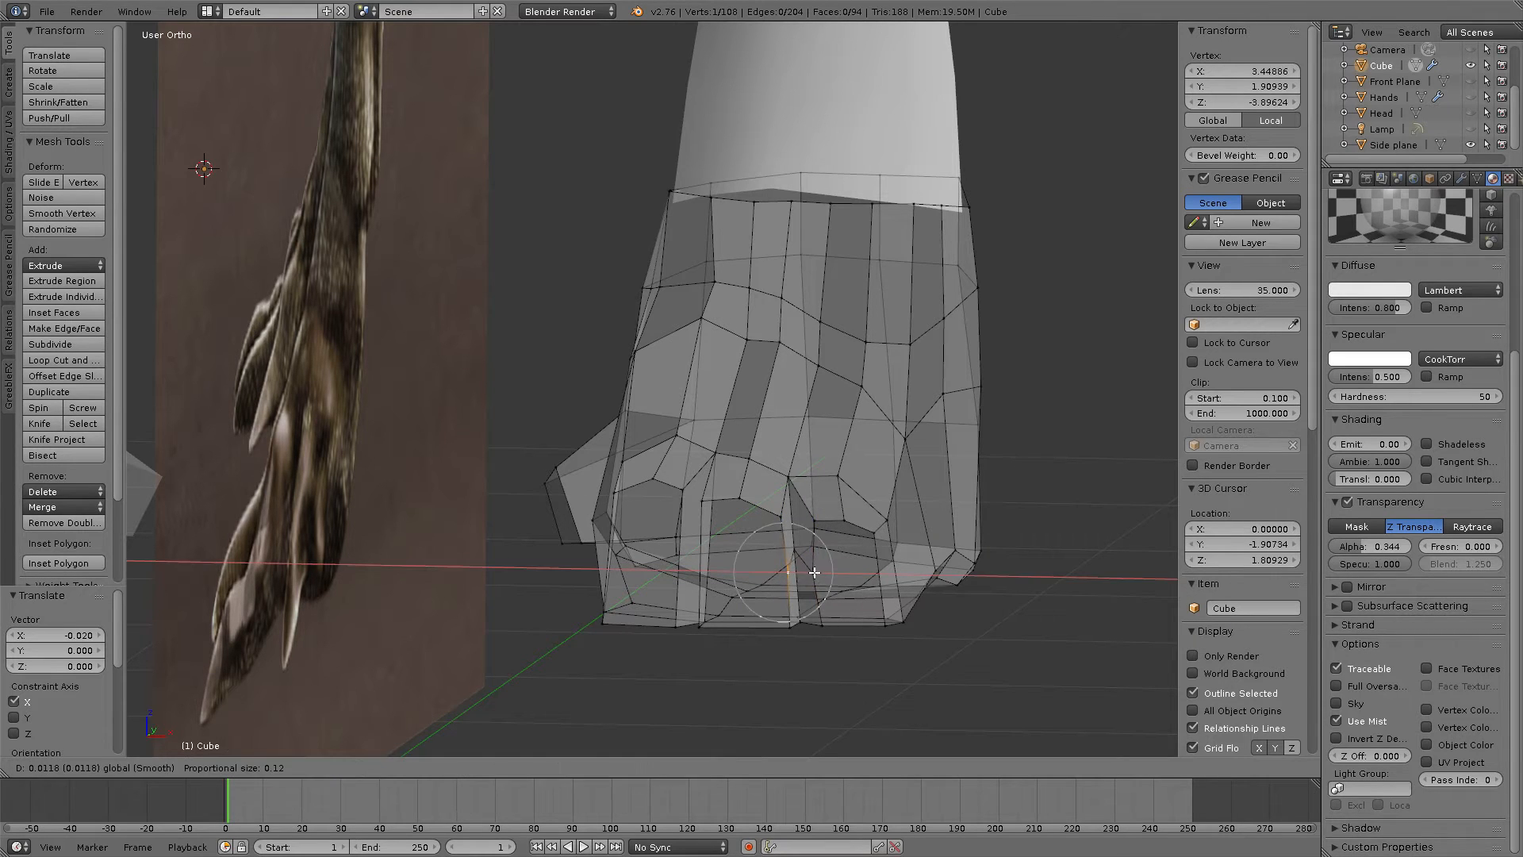
pyautogui.click(821, 572)
# Step: Disable proportional editing and draw the gap's side vertices together, moving the outer one about -0.024 along X
pyautogui.click(547, 767)
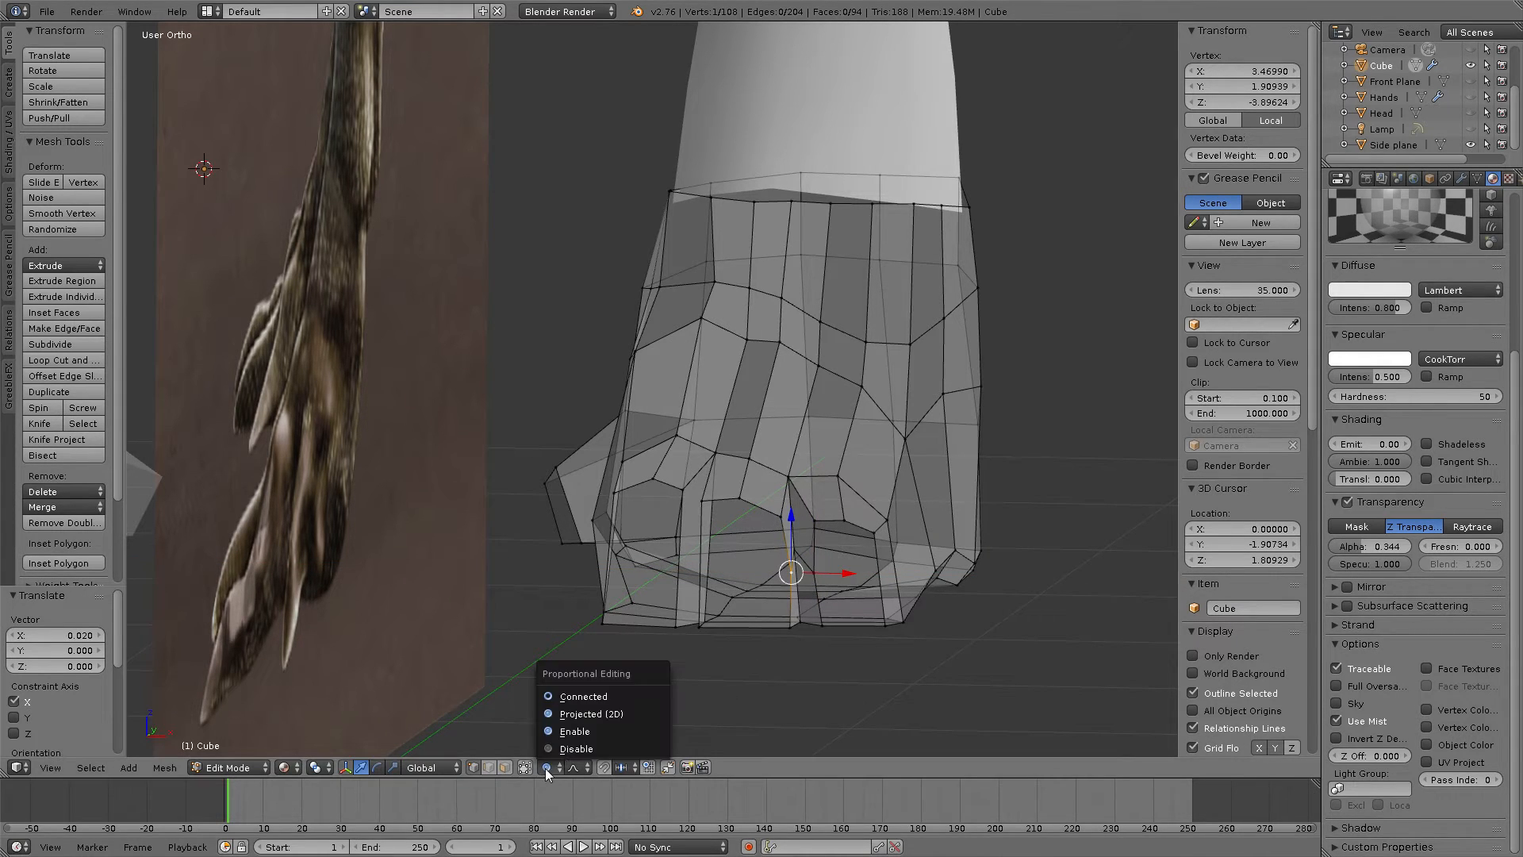
pyautogui.click(572, 749)
pyautogui.moveTo(823, 572); pyautogui.dragTo(804, 578)
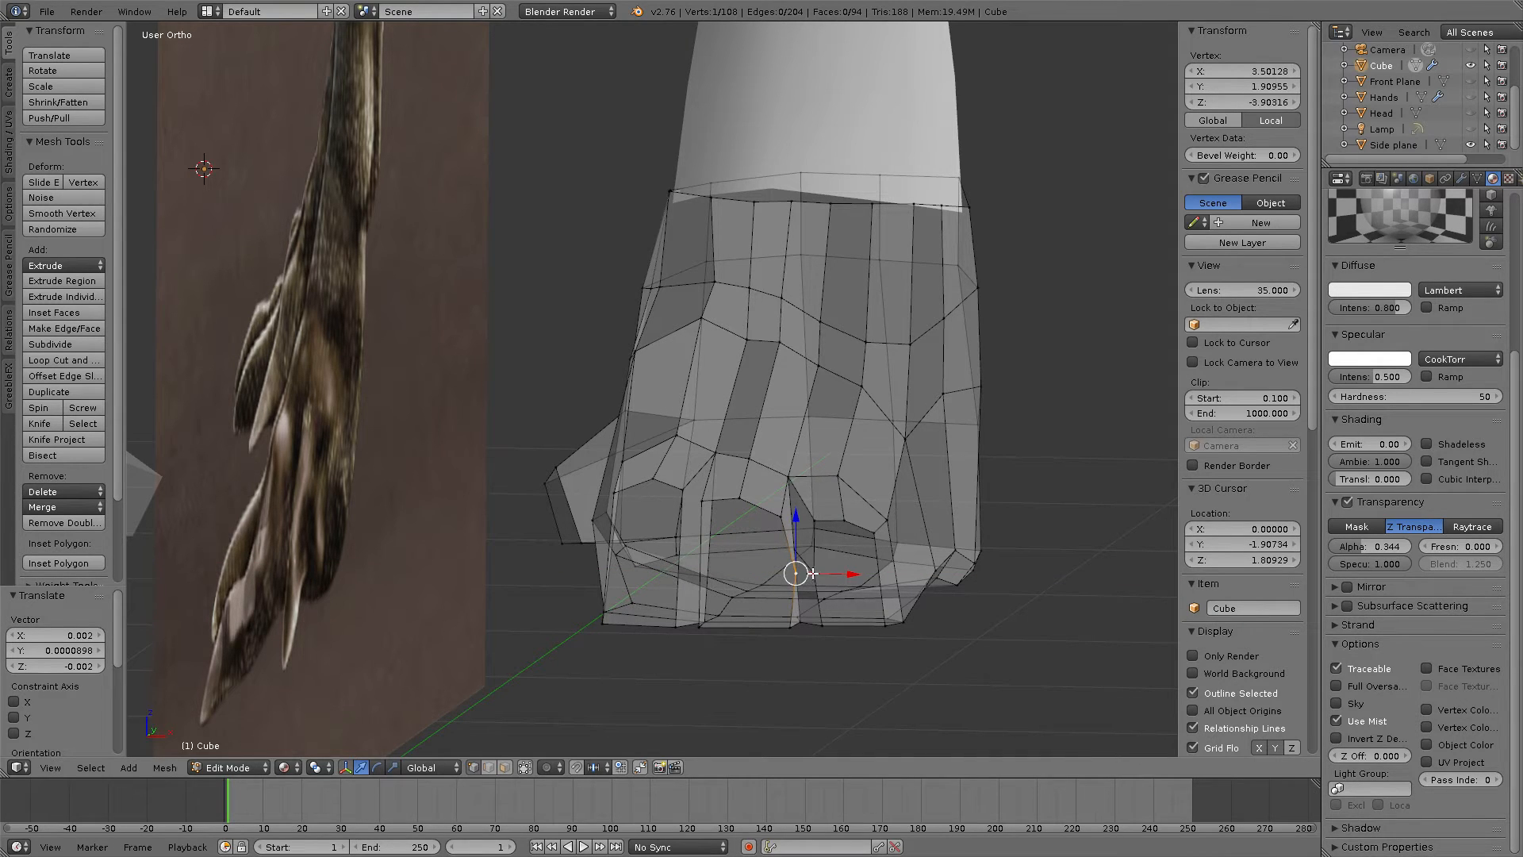
pyautogui.press('g')
pyautogui.press('x')
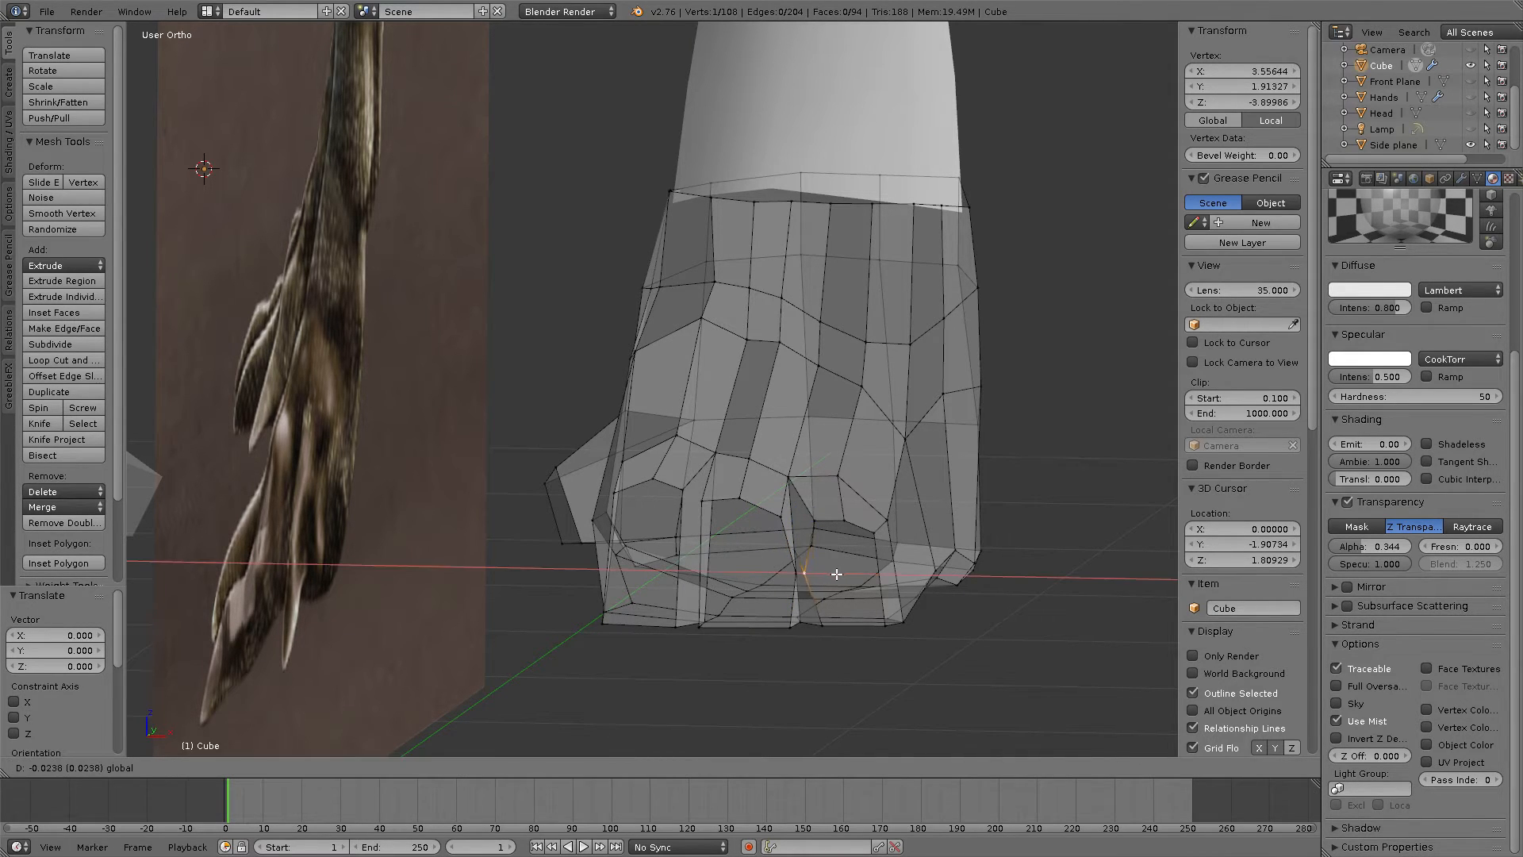
pyautogui.click(837, 574)
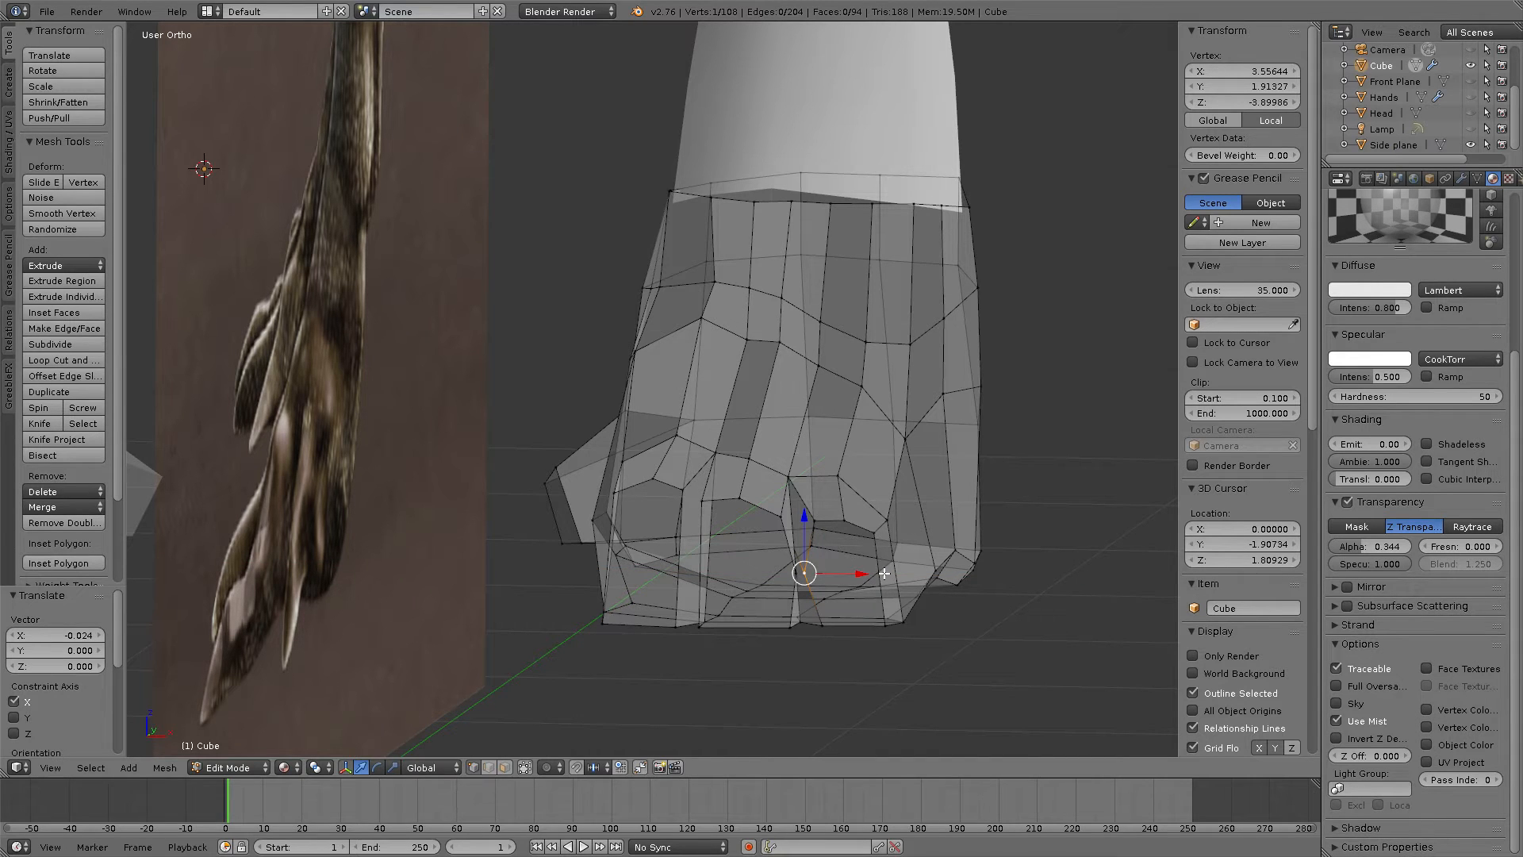
# Step: Add a centred horizontal loop cut around the lower foot and move its two outer-toe vertices about 0.046 along X
pyautogui.hotkey('ctrl', 'r')
pyautogui.click(884, 574)
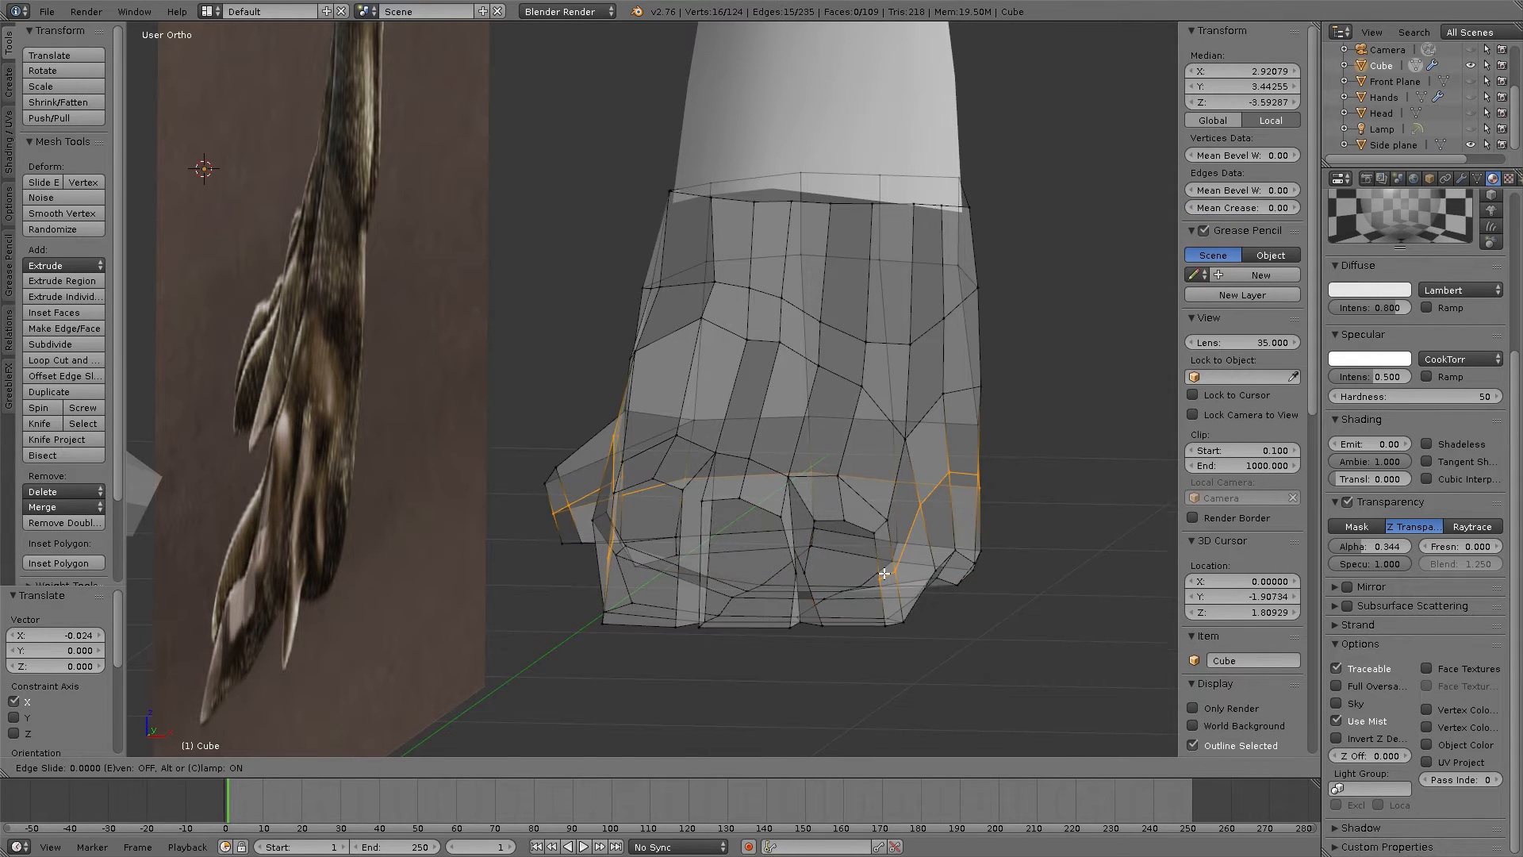
pyautogui.click(884, 574)
pyautogui.moveTo(776, 540)
pyautogui.mouseDown(button='middle')
pyautogui.moveTo(826, 531)
pyautogui.moveTo(760, 535)
pyautogui.mouseUp(button='middle')
pyautogui.rightClick(846, 572)
pyautogui.keyDown('ctrl'); pyautogui.rightClick(871, 567); pyautogui.keyUp('ctrl')
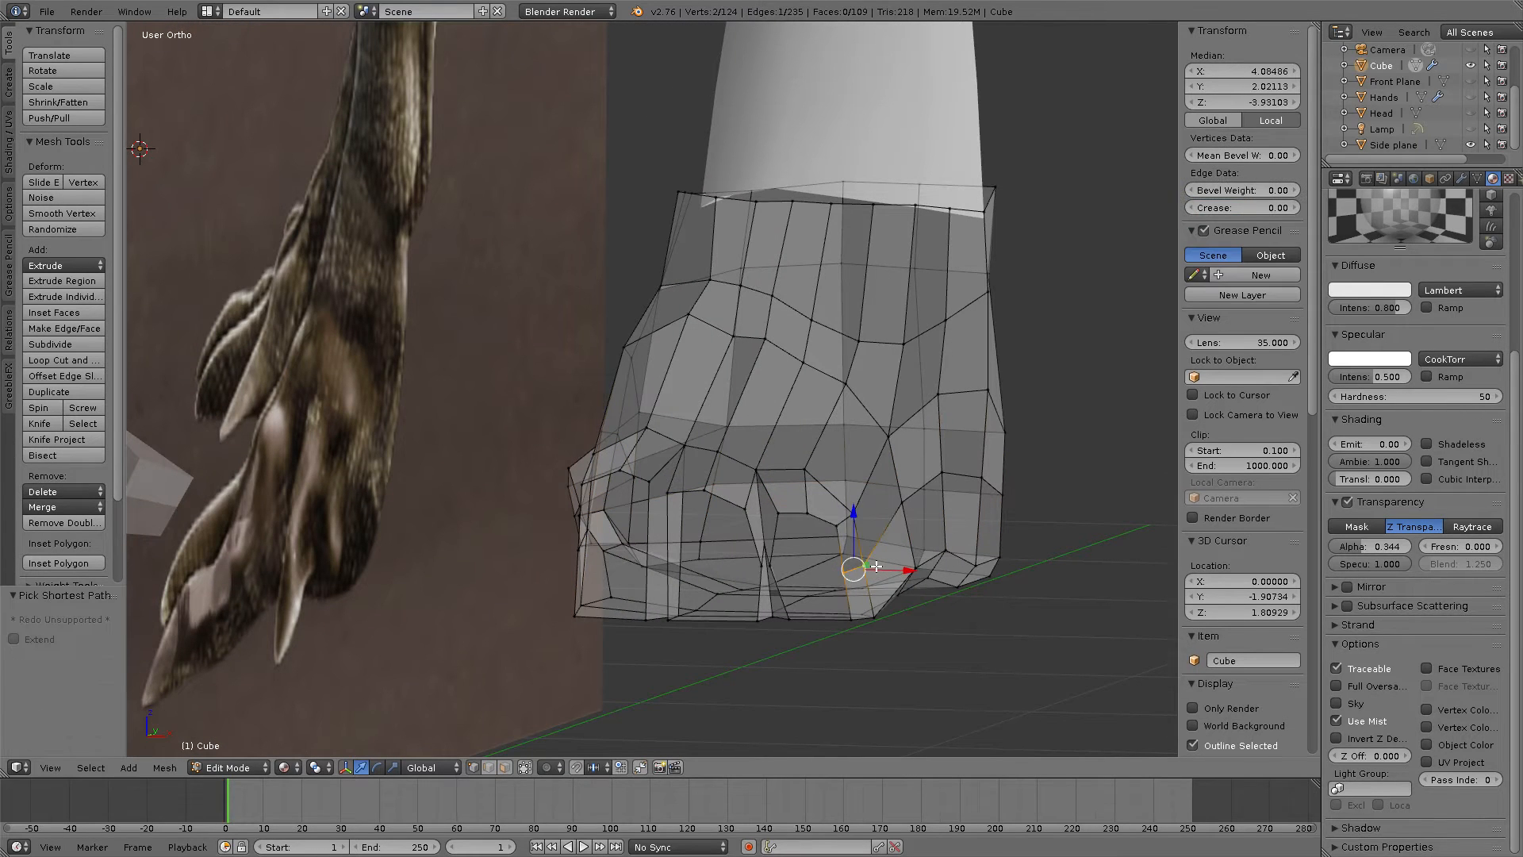
pyautogui.moveTo(892, 573); pyautogui.dragTo(904, 570)
pyautogui.click(912, 569)
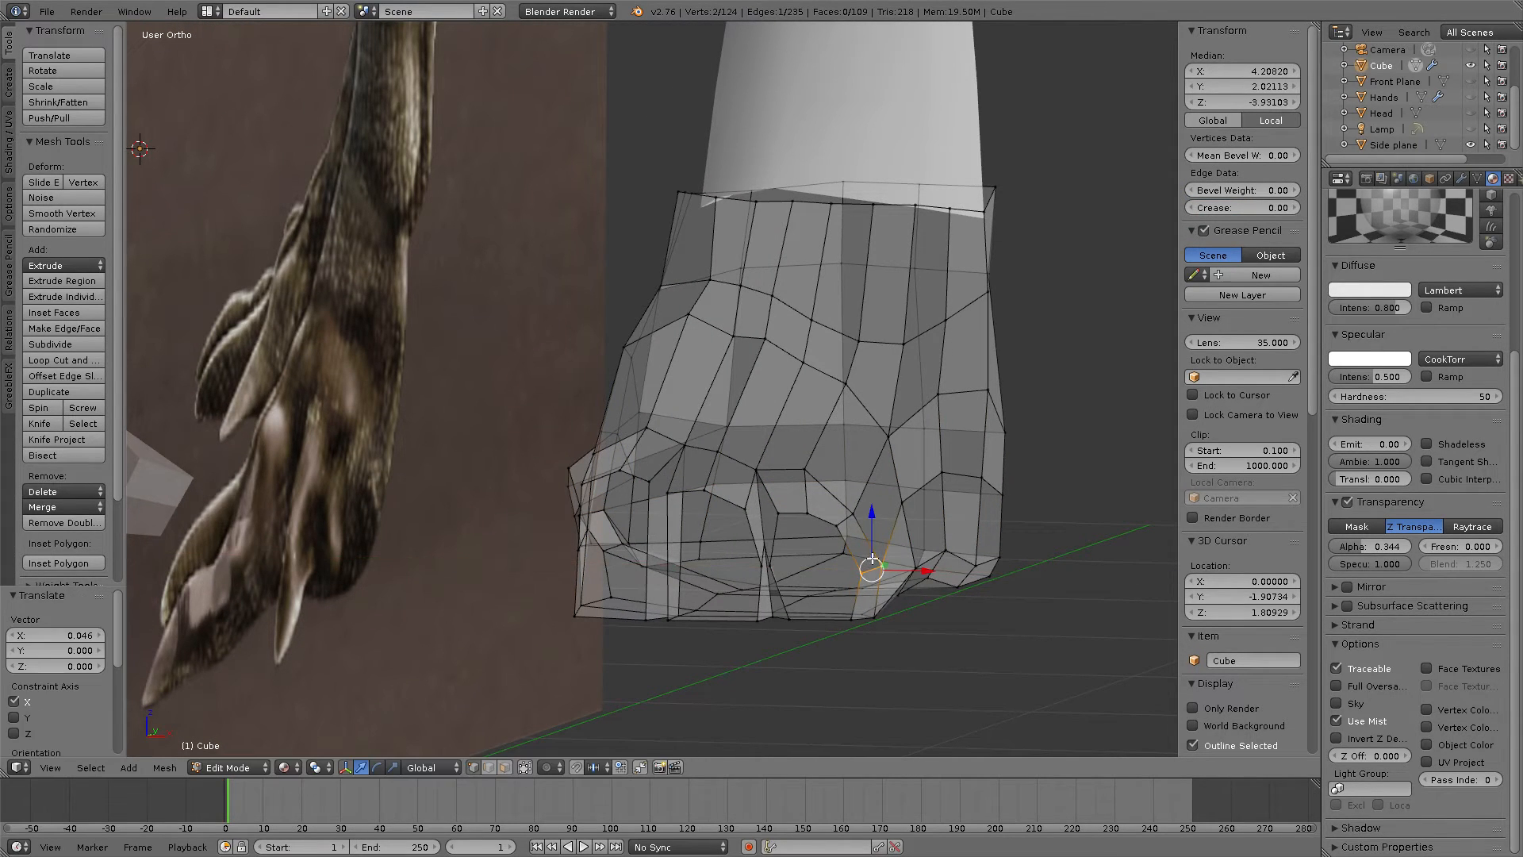
# Step: Move the two side vertices of the innermost front toe outward by about -0.081 along X
pyautogui.moveTo(795, 526); pyautogui.dragTo(833, 536, button='middle')
pyautogui.moveTo(669, 554); pyautogui.dragTo(613, 573, button='middle')
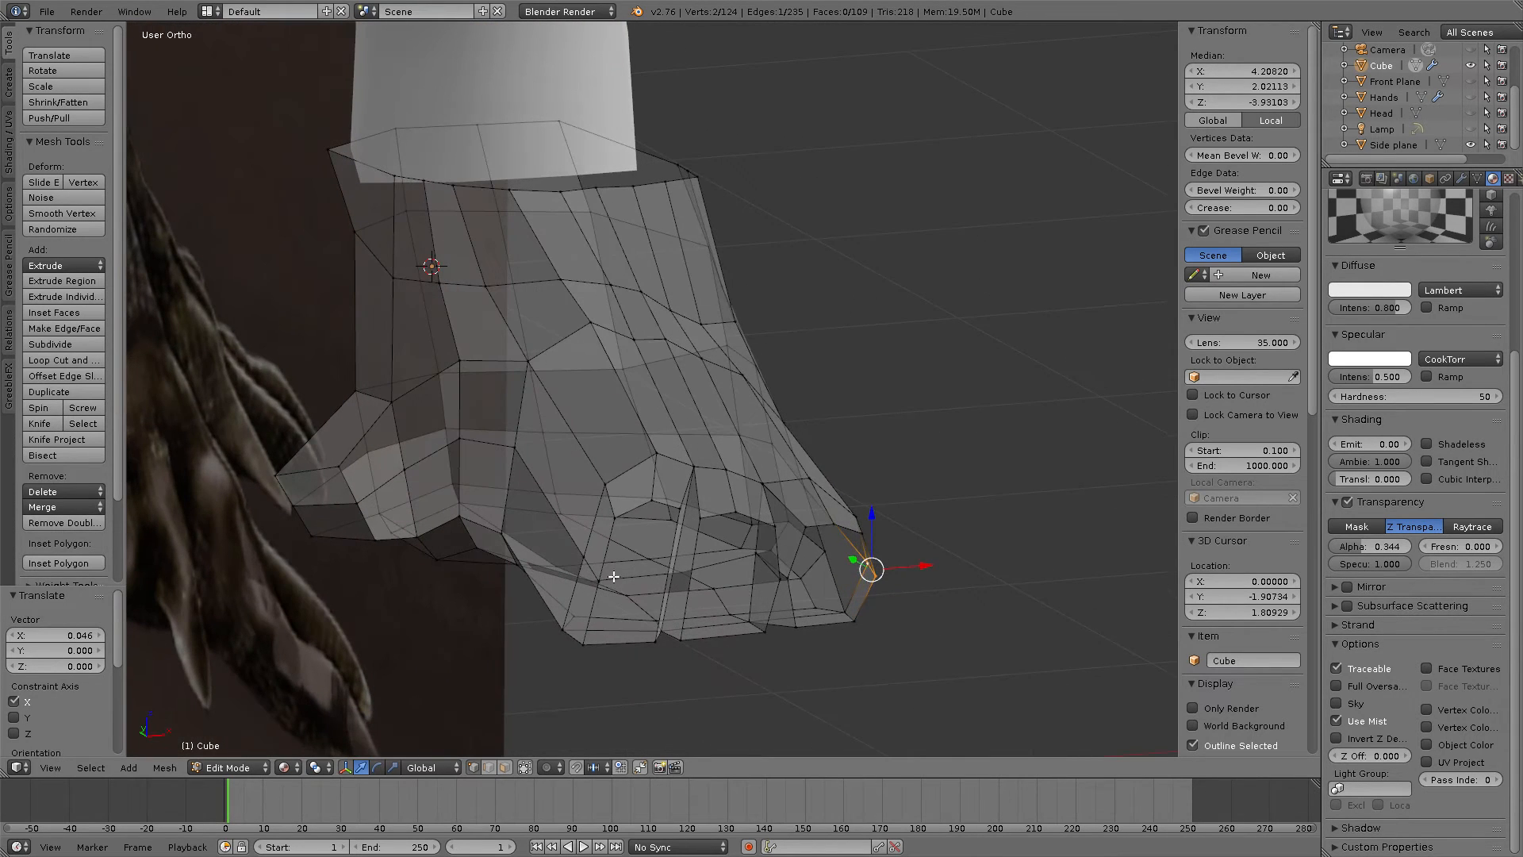
pyautogui.keyDown('ctrl'); pyautogui.rightClick(593, 578); pyautogui.keyUp('ctrl')
pyautogui.rightClick(592, 563)
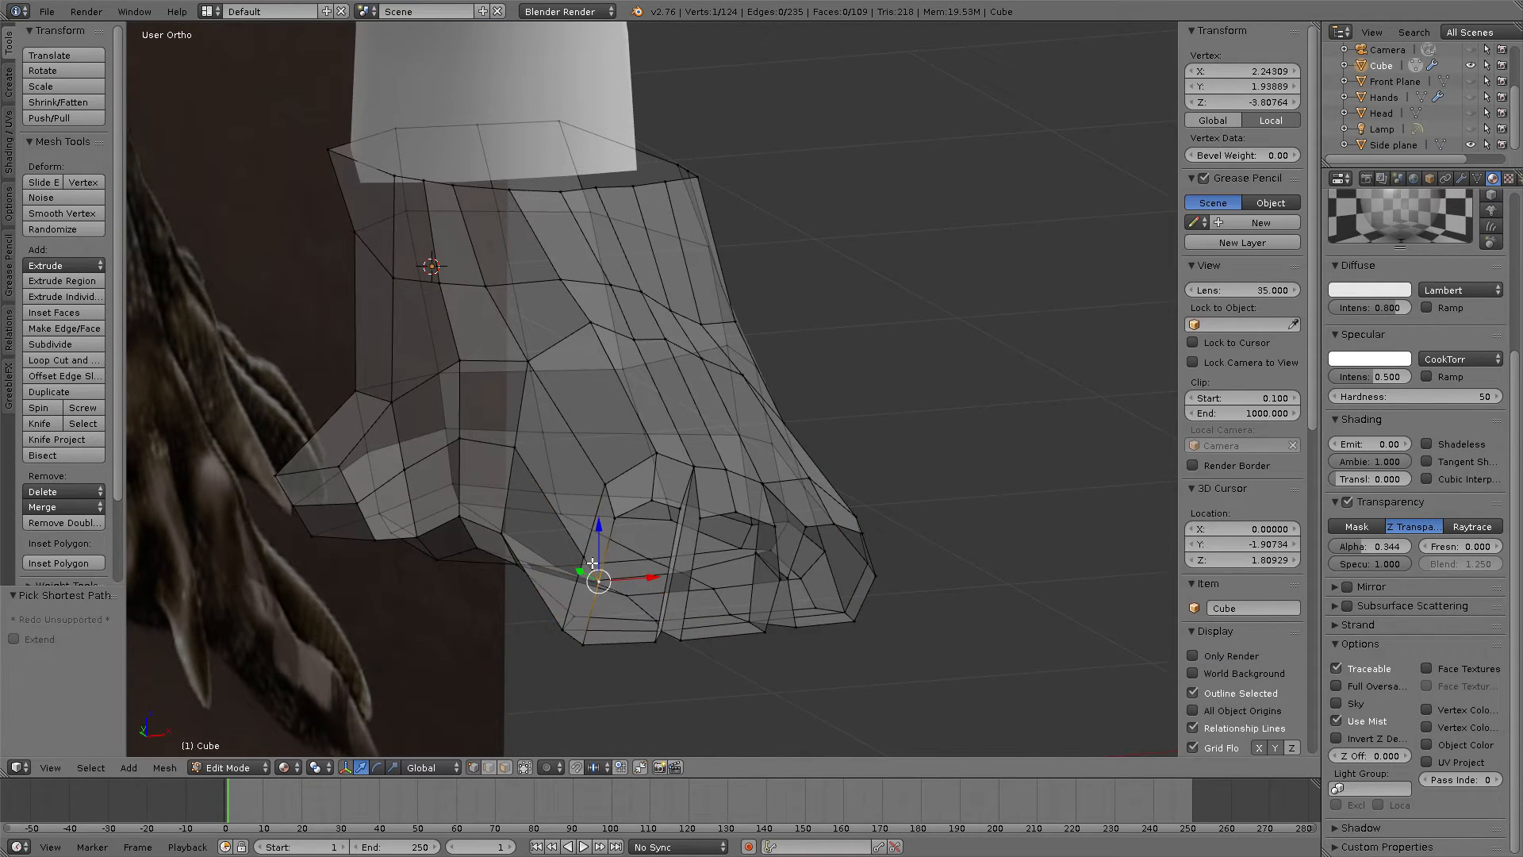
pyautogui.keyDown('shift'); pyautogui.rightClick(560, 560); pyautogui.keyUp('shift')
pyautogui.press('g')
pyautogui.press('x')
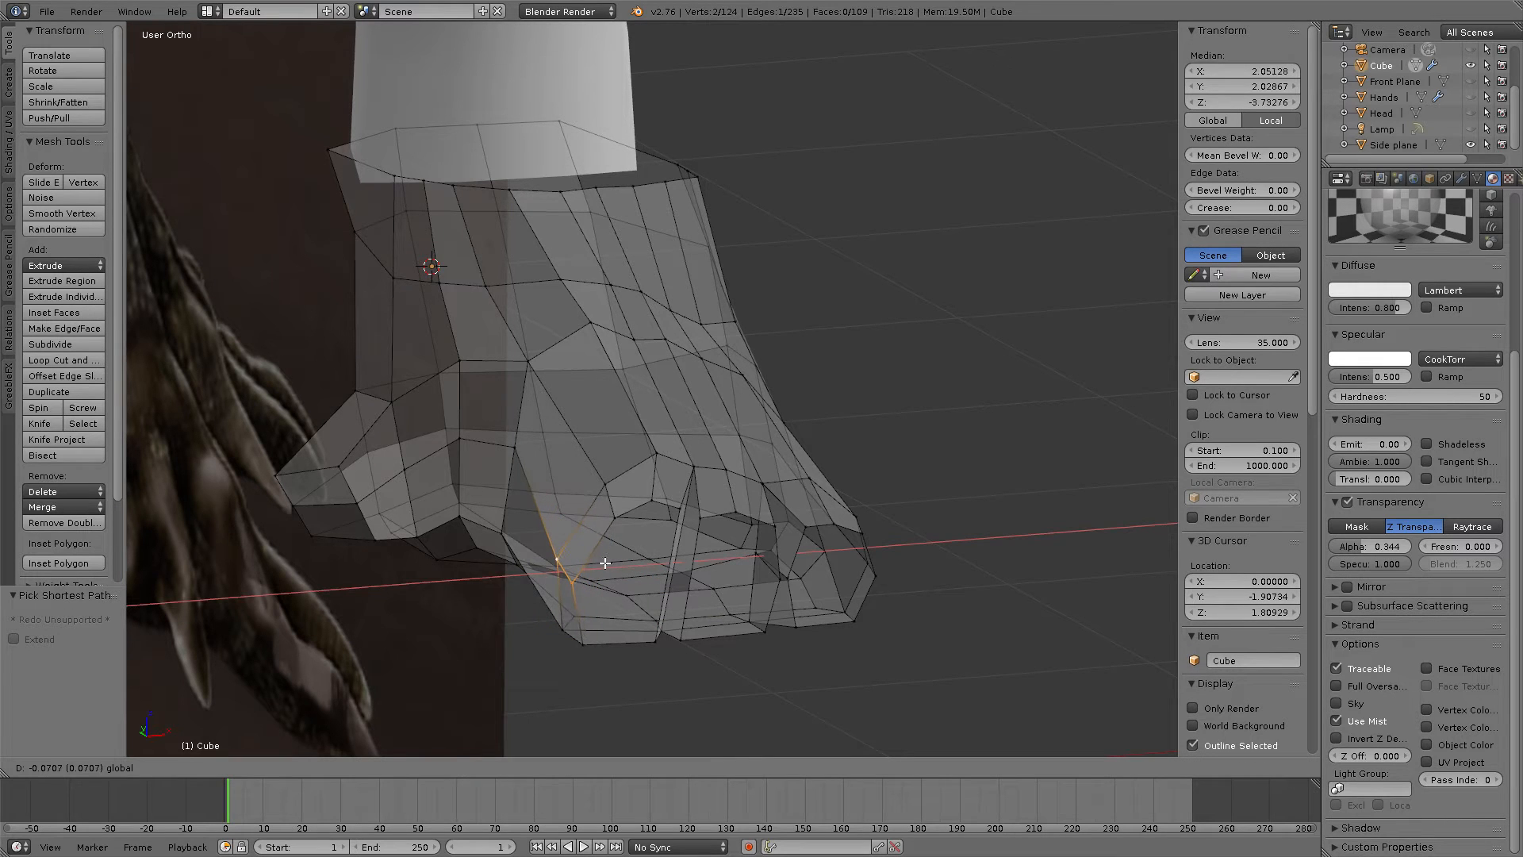
pyautogui.click(603, 562)
# Step: Add a loop cut across the narrow gap between the innermost front toe and the middle toe
pyautogui.moveTo(603, 562); pyautogui.dragTo(681, 619, button='middle')
pyautogui.hotkey('ctrl', 'r')
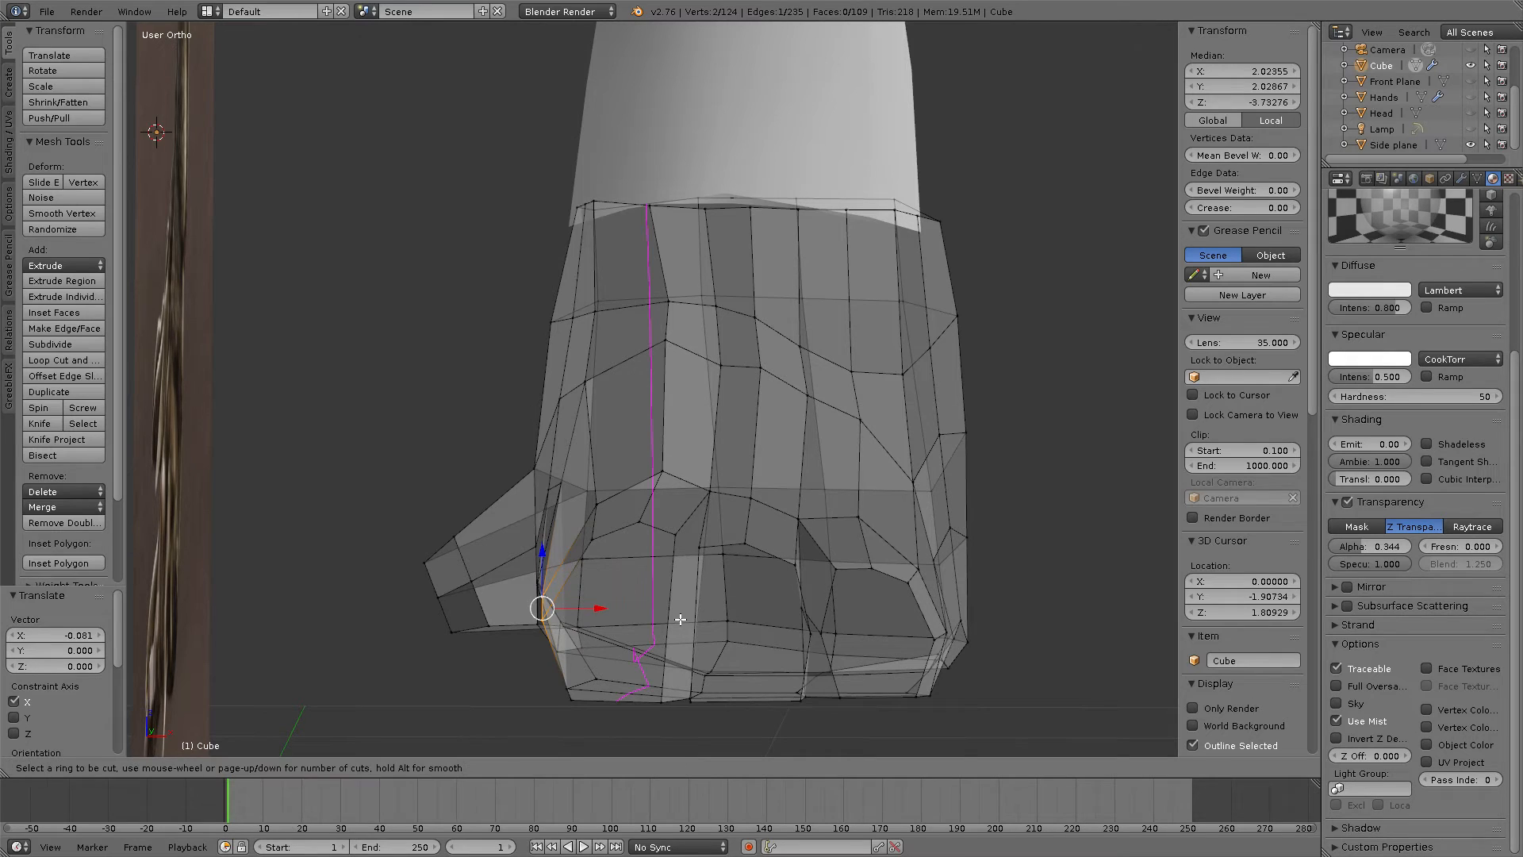
pyautogui.click(689, 619)
pyautogui.click(689, 618)
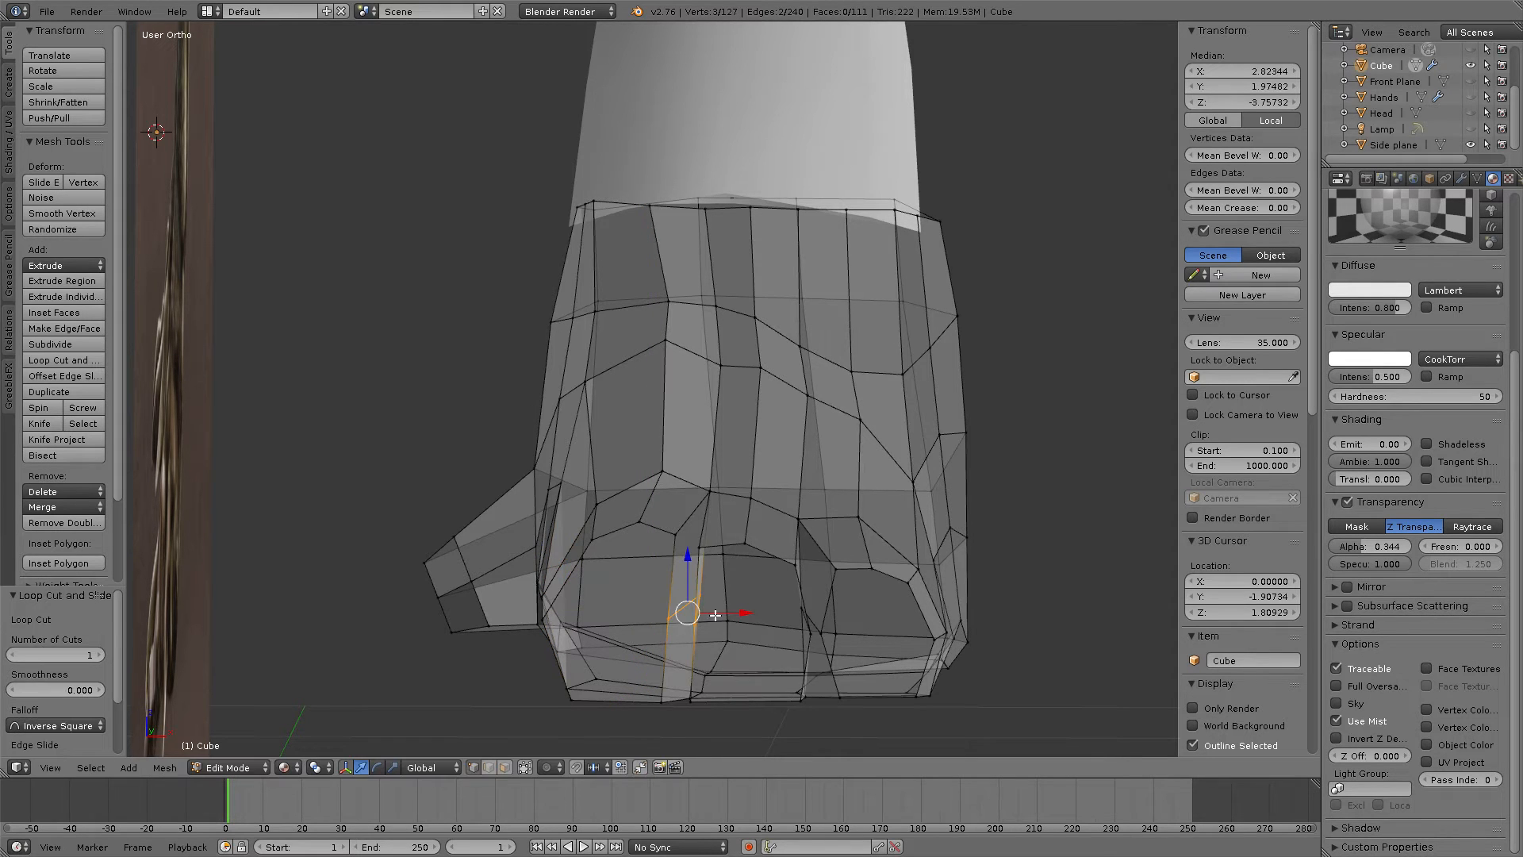
pyautogui.moveTo(718, 615)
pyautogui.mouseDown(button='middle')
pyautogui.moveTo(766, 617)
pyautogui.moveTo(701, 626)
pyautogui.mouseUp(button='middle')
pyautogui.click(702, 626)
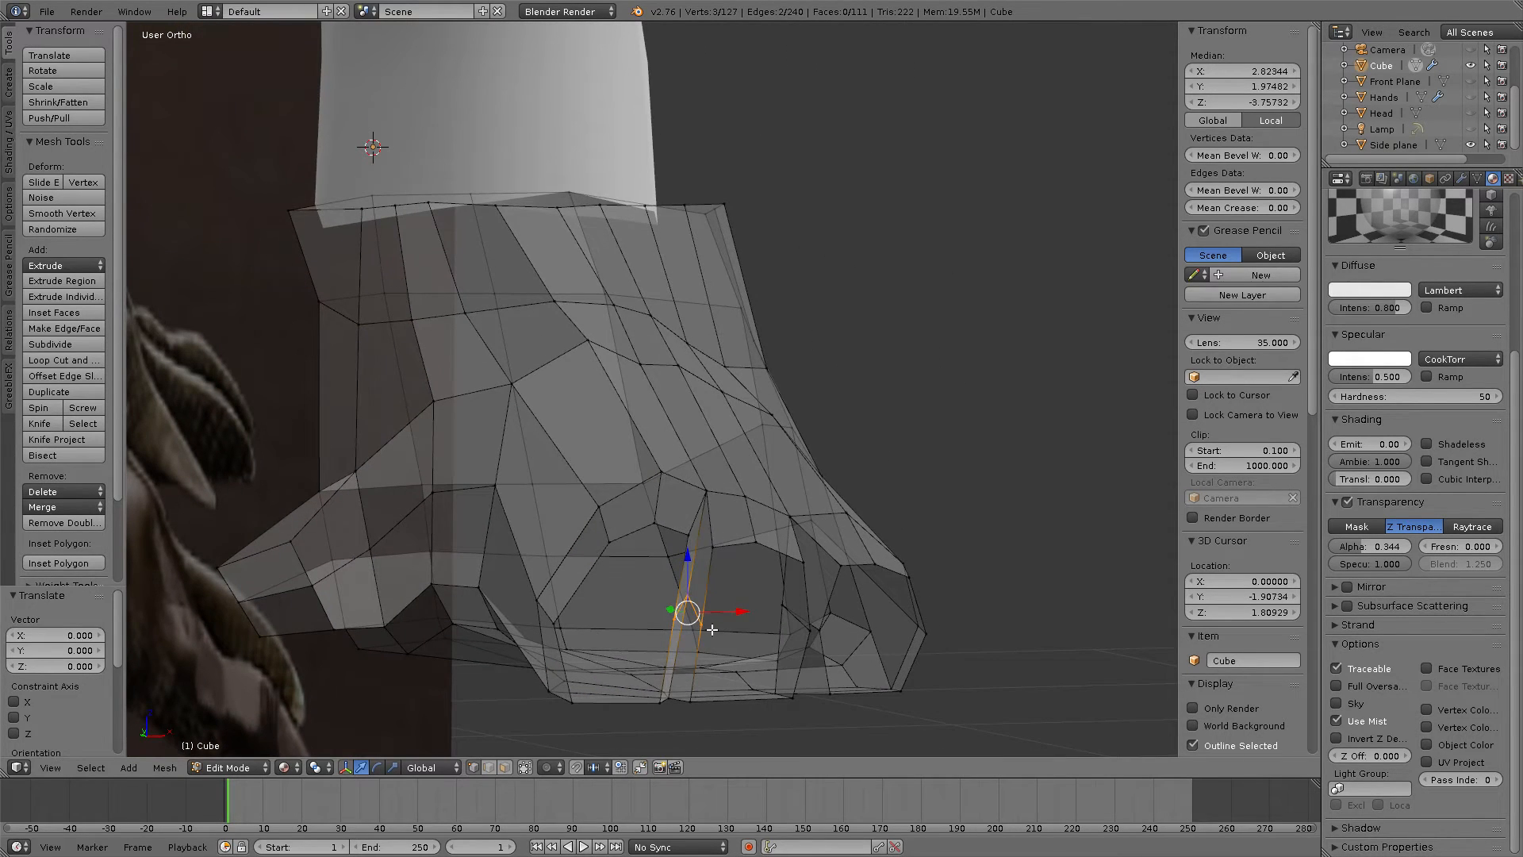
# Step: Narrow the new gap loop by moving its inner-toe vertex along X and its middle-toe vertex about -0.018 along X
pyautogui.rightClick(676, 626)
pyautogui.press('g')
pyautogui.press('x')
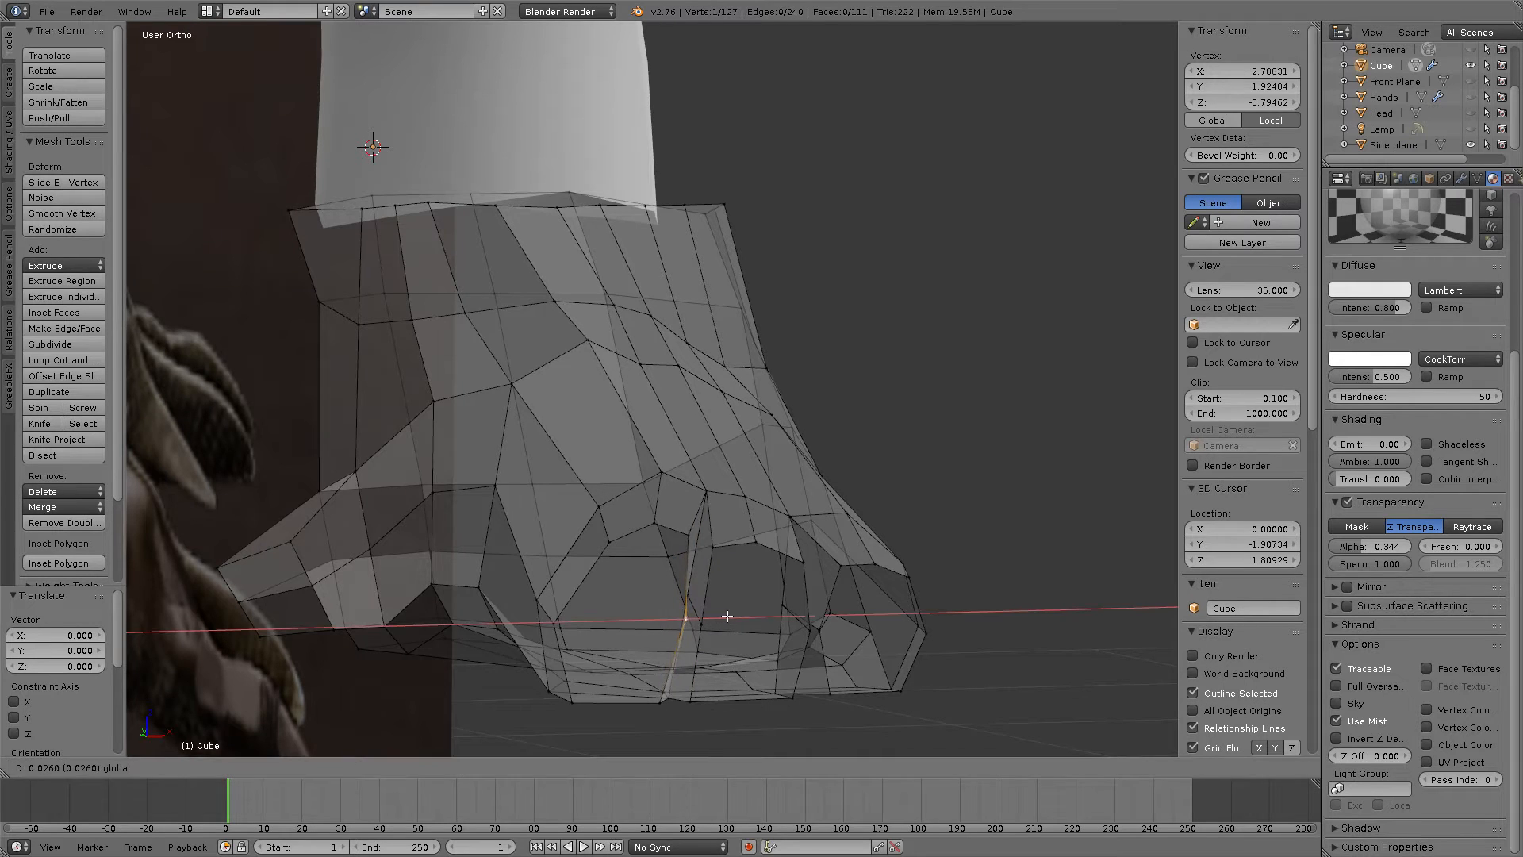
pyautogui.click(711, 632)
pyautogui.moveTo(711, 630)
pyautogui.mouseDown(button='middle')
pyautogui.moveTo(725, 624)
pyautogui.moveTo(707, 637)
pyautogui.mouseUp(button='middle')
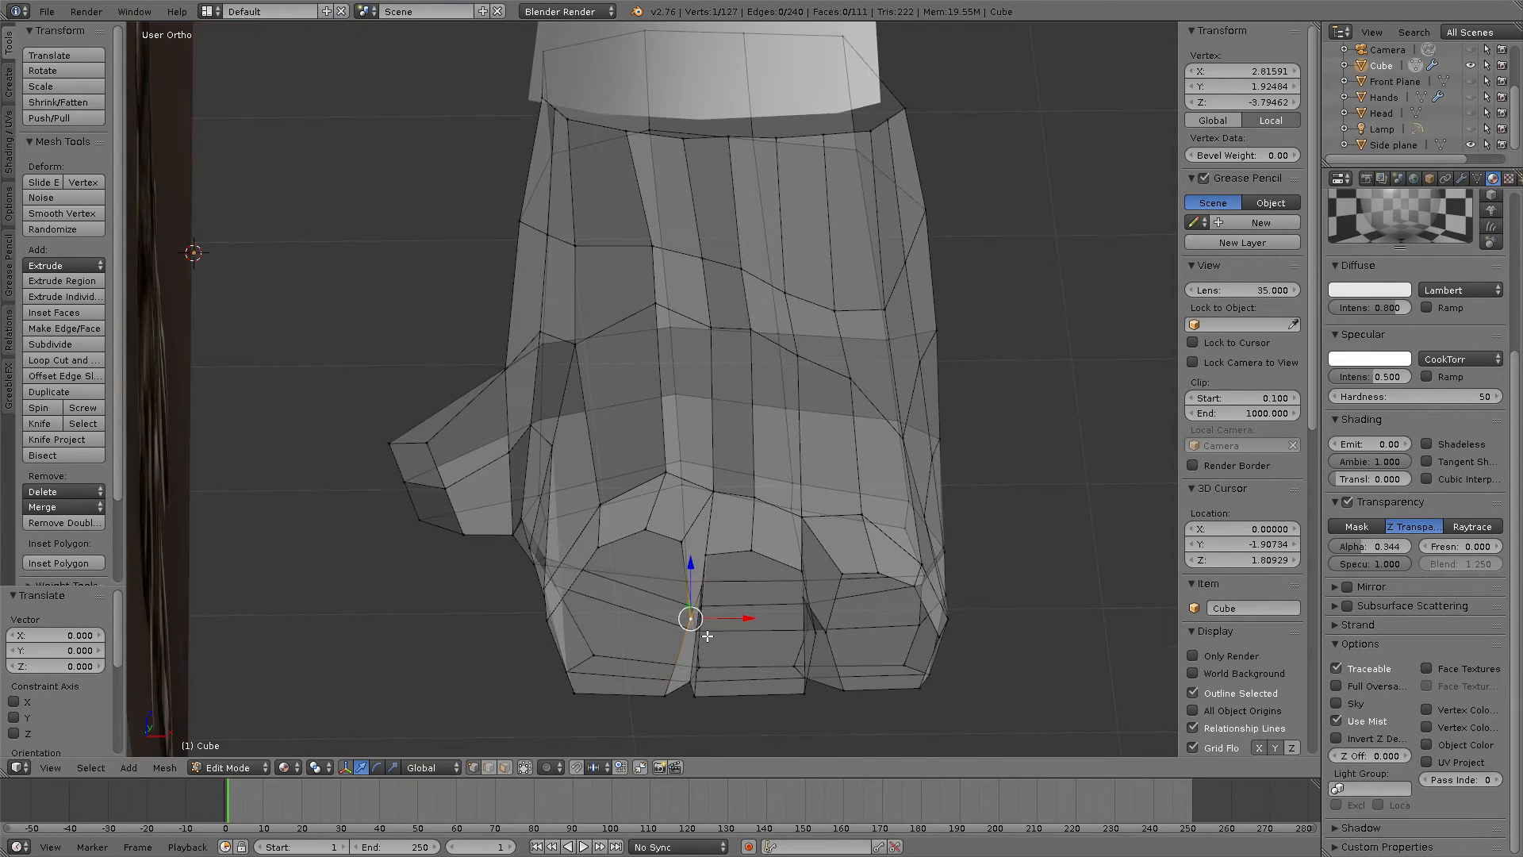
pyautogui.rightClick(705, 636)
pyautogui.moveTo(730, 626)
pyautogui.mouseDown()
pyautogui.moveTo(708, 607)
pyautogui.moveTo(728, 626)
pyautogui.mouseUp()
pyautogui.rightClick(707, 632)
# Step: Move the middle toe's two bottom corner vertices inward and up, about 0.022 and -0.031 along X and 0.03 along Z
pyautogui.moveTo(728, 626); pyautogui.dragTo(770, 687, button='middle')
pyautogui.rightClick(701, 707)
pyautogui.press('g')
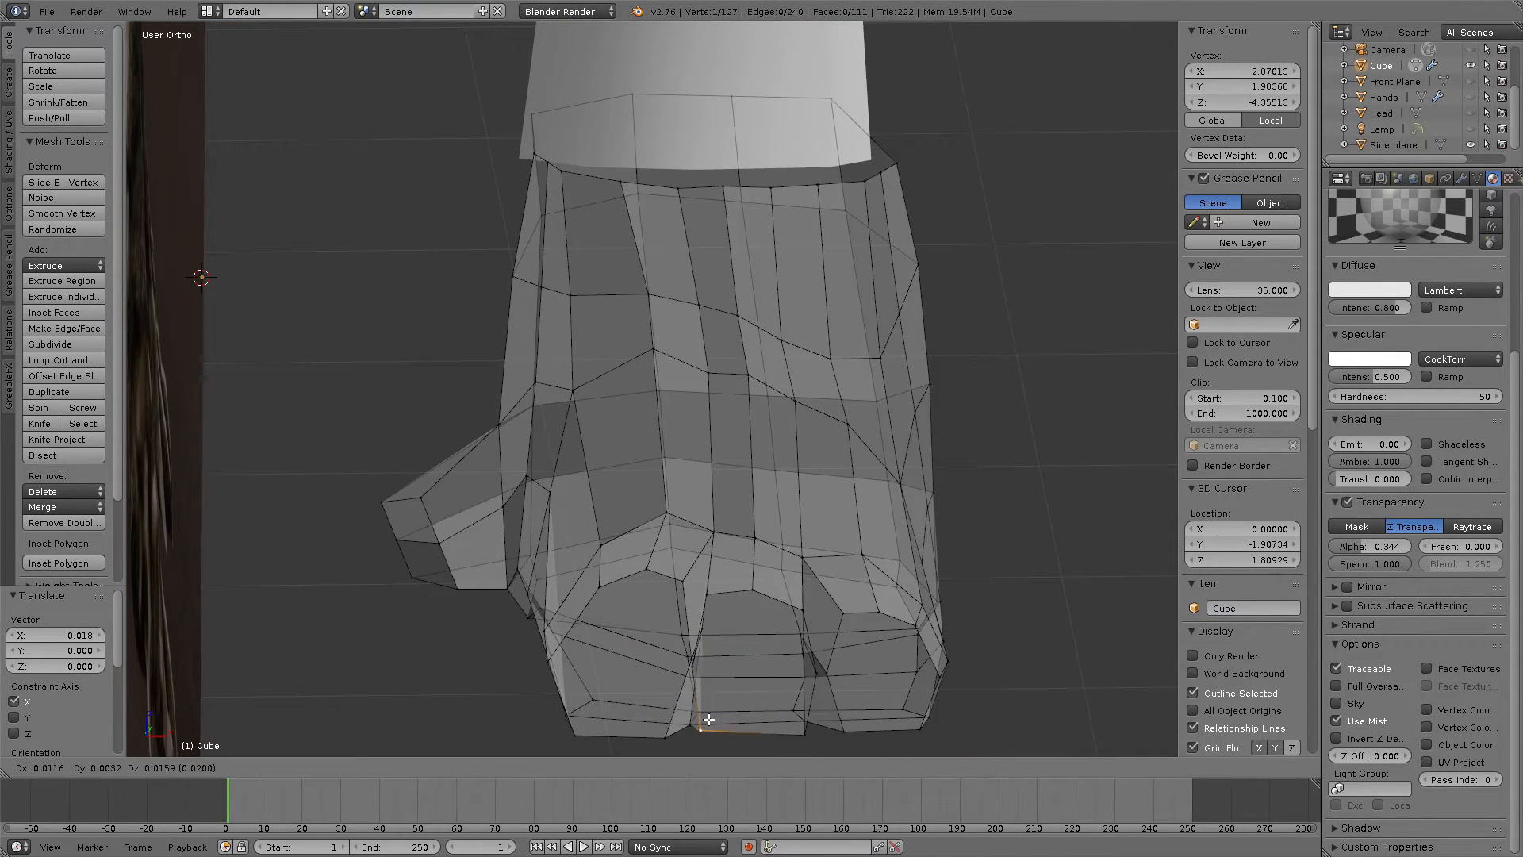
pyautogui.click(797, 734)
pyautogui.rightClick(806, 734)
pyautogui.press('g')
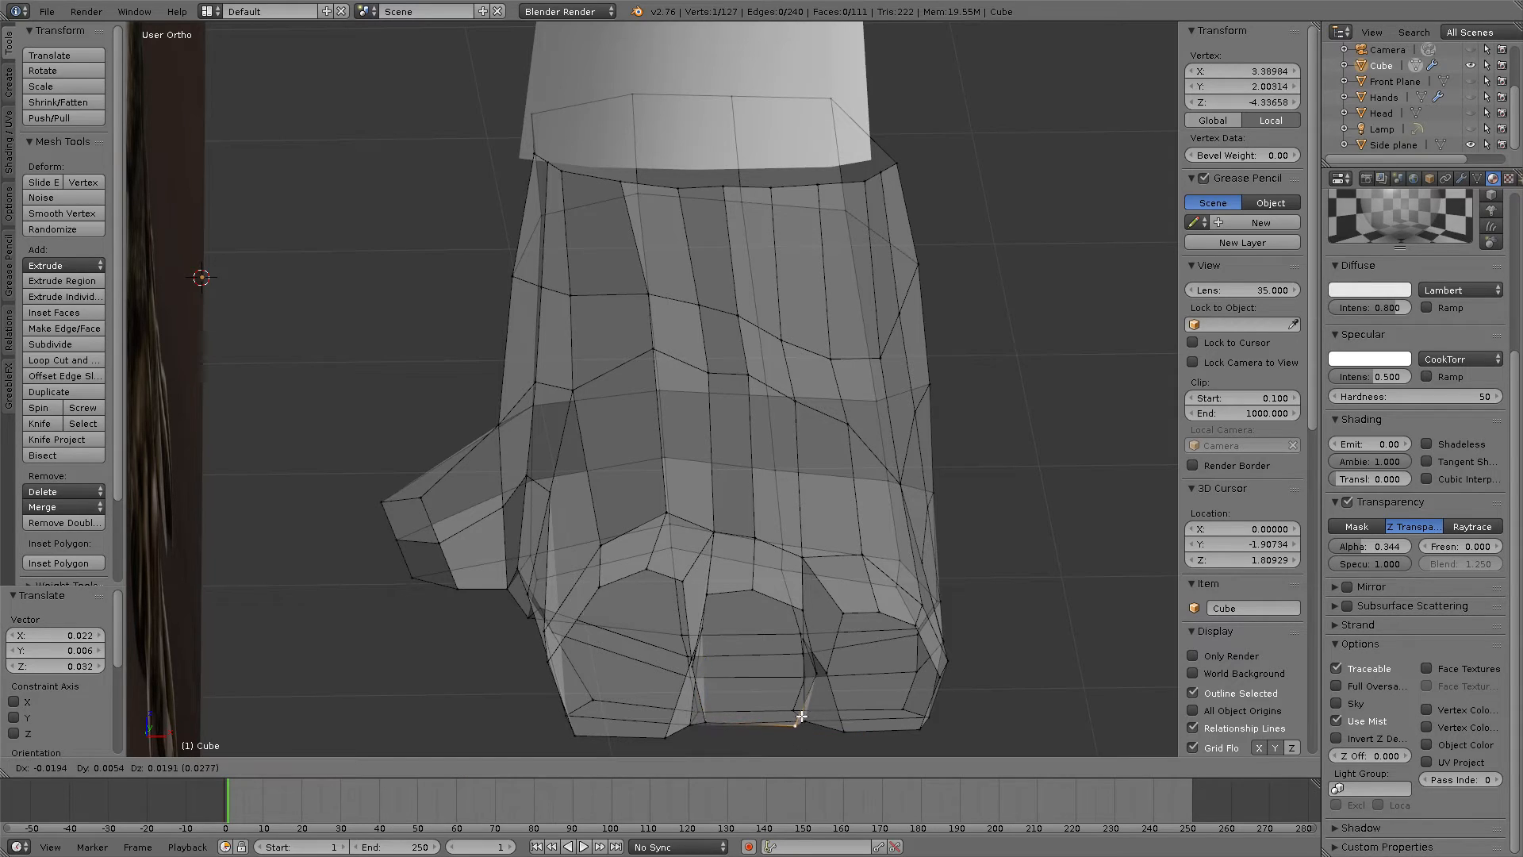
pyautogui.click(799, 719)
# Step: Add a centred lengthwise loop cut through the middle toe and move its front underside vertices about -0.024 along Z
pyautogui.rightClick(846, 732)
pyautogui.moveTo(865, 712); pyautogui.dragTo(789, 442, button='middle')
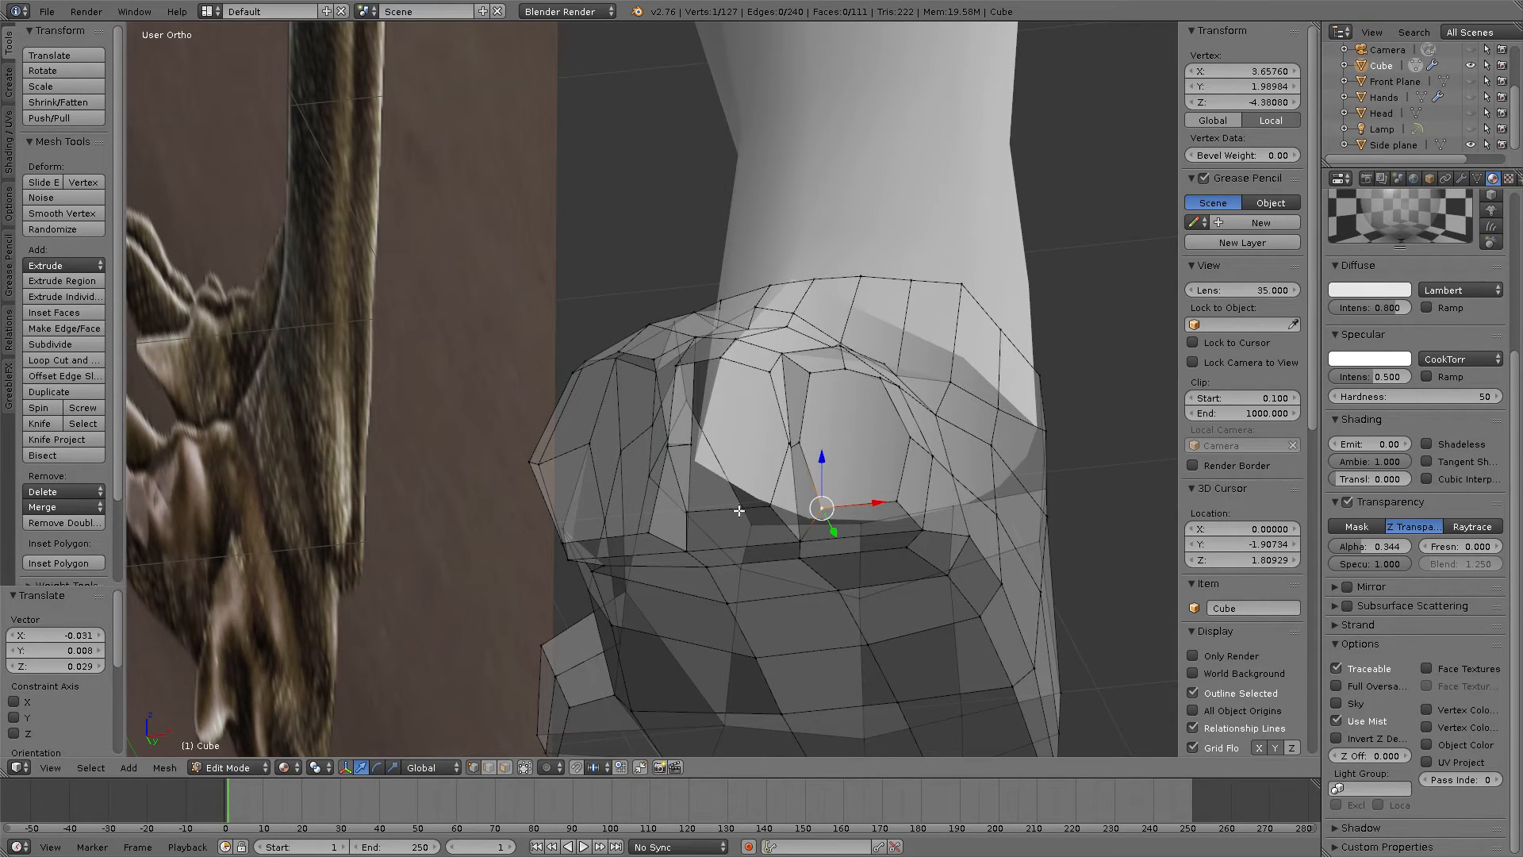
pyautogui.hotkey('ctrl', 'r')
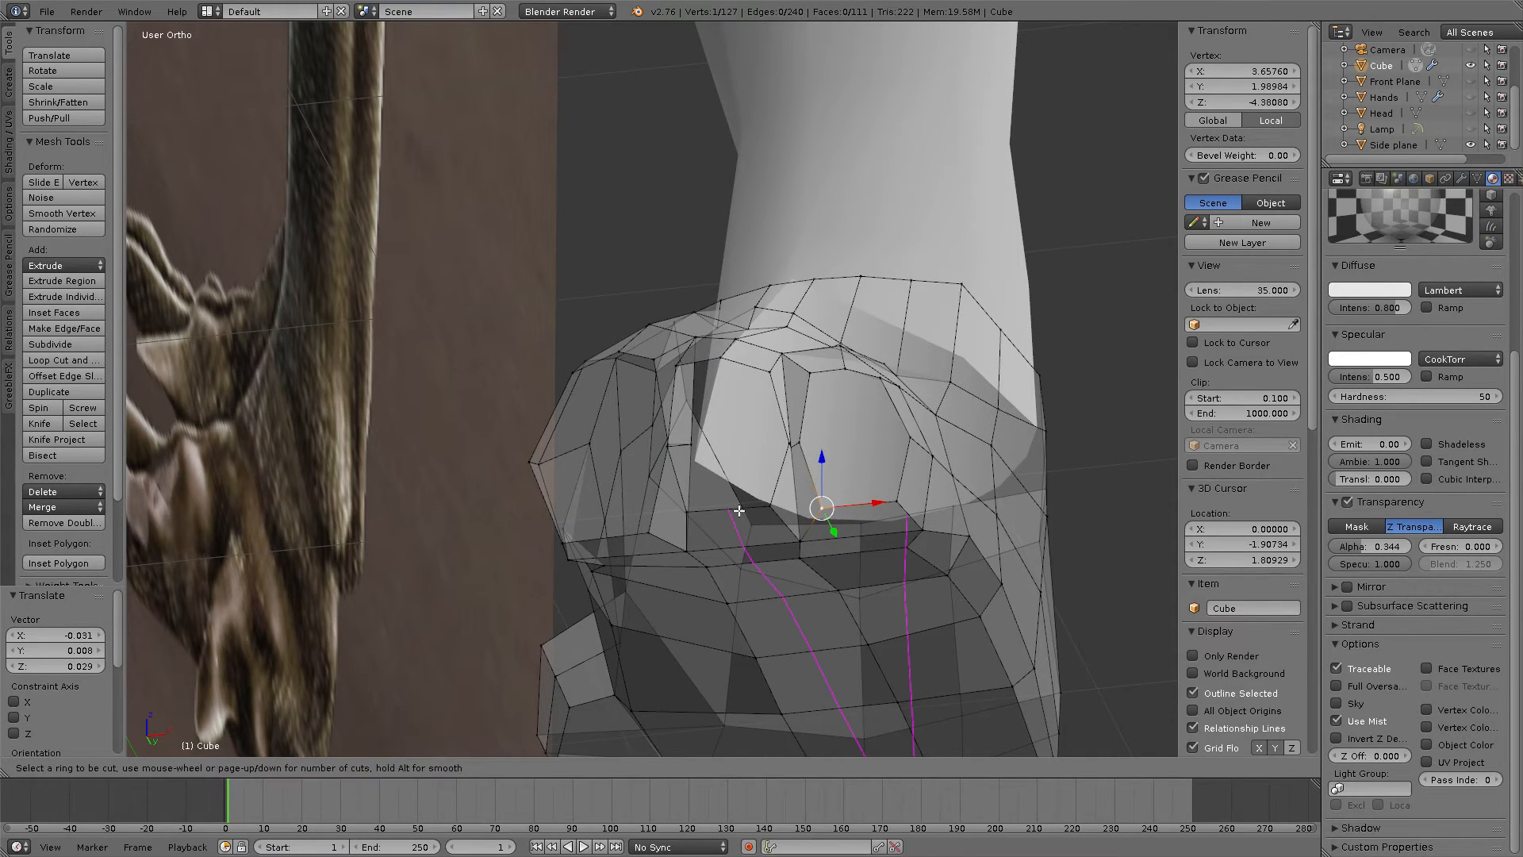
pyautogui.click(739, 511)
pyautogui.rightClick(739, 511)
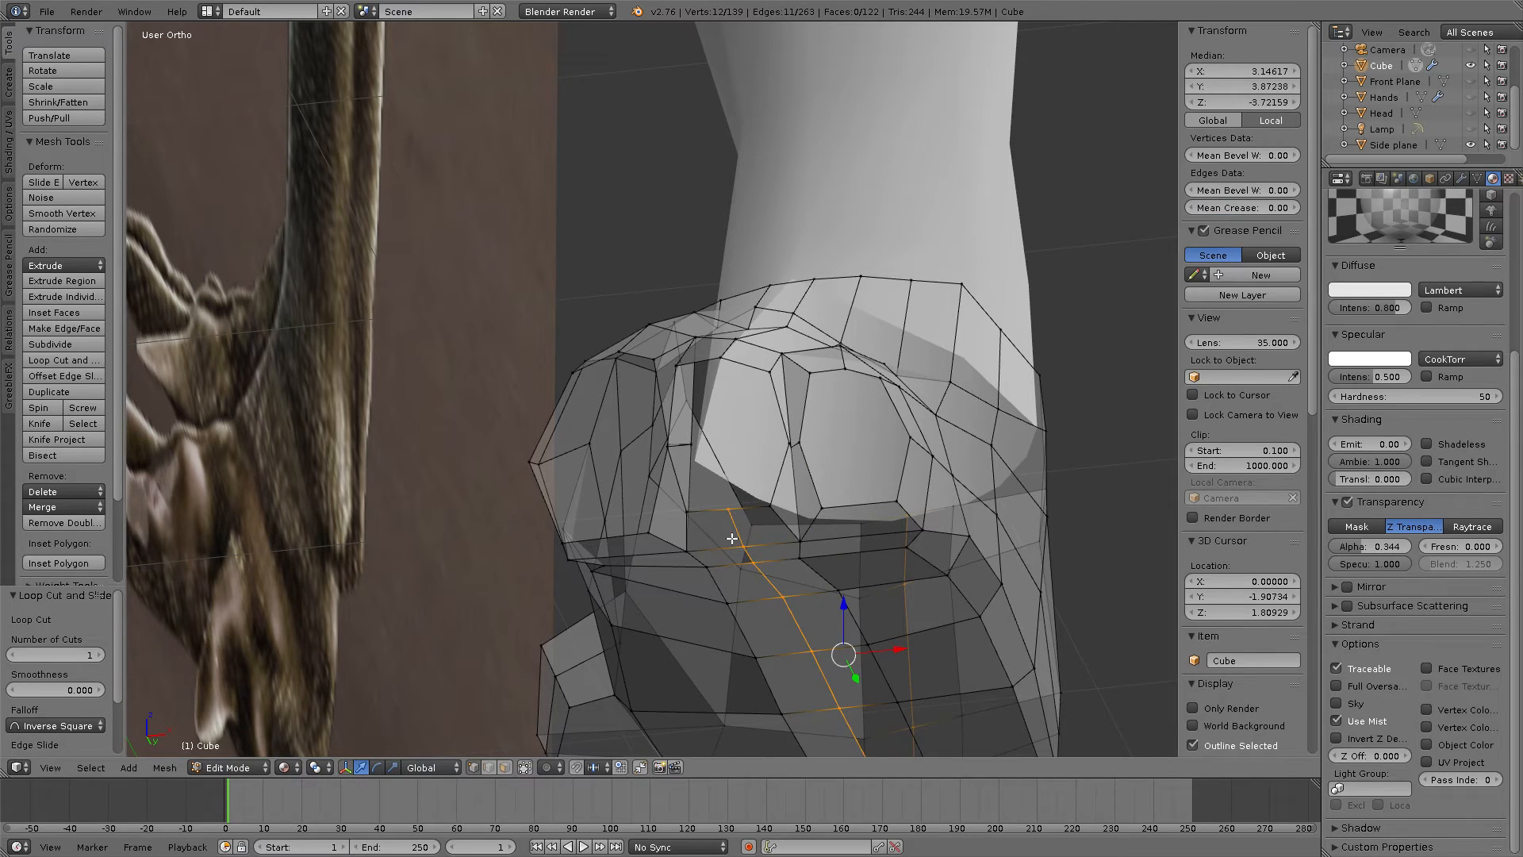
pyautogui.keyDown('ctrl'); pyautogui.rightClick(738, 546); pyautogui.keyUp('ctrl')
pyautogui.keyDown('ctrl'); pyautogui.rightClick(774, 591); pyautogui.keyUp('ctrl')
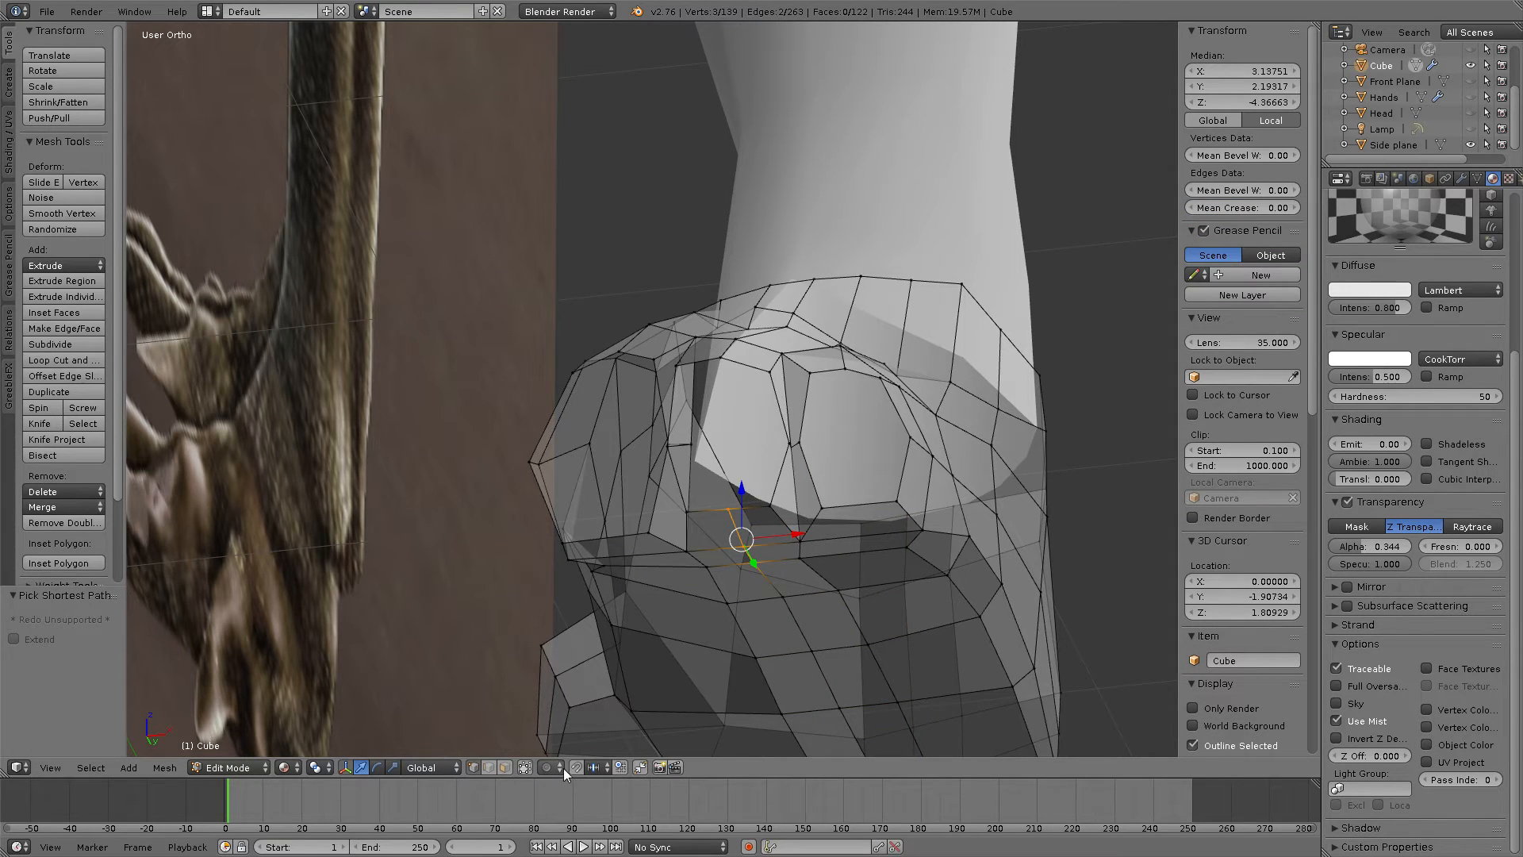
pyautogui.moveTo(744, 489); pyautogui.dragTo(742, 498)
pyautogui.moveTo(742, 498); pyautogui.dragTo(813, 479, button='middle')
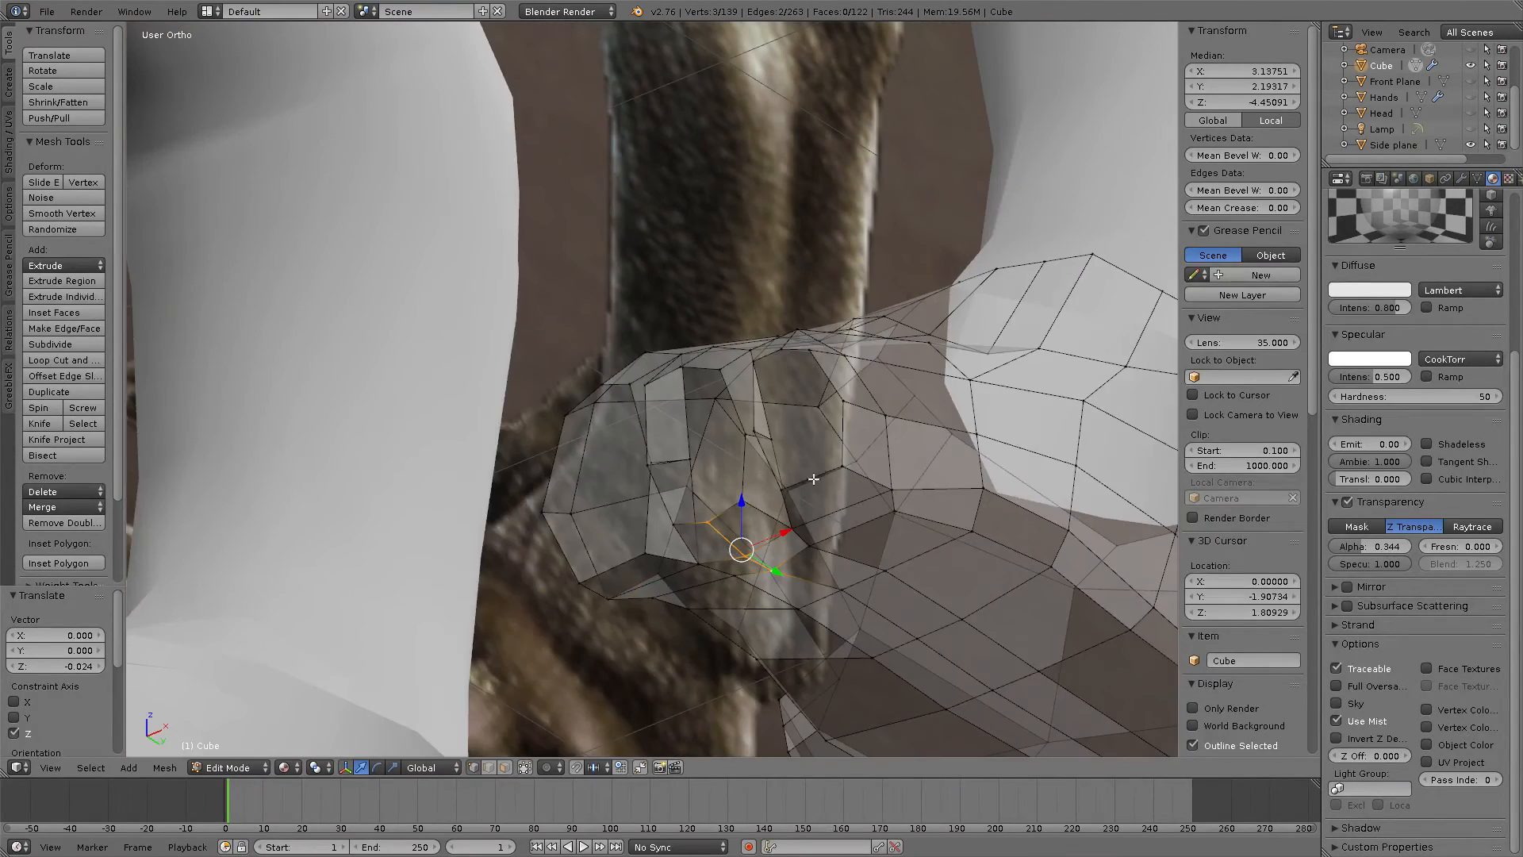
# Step: Add a centred lengthwise loop cut through the outer toe and move its front underside vertices about -0.033 along Z
pyautogui.hotkey('ctrl', 'r')
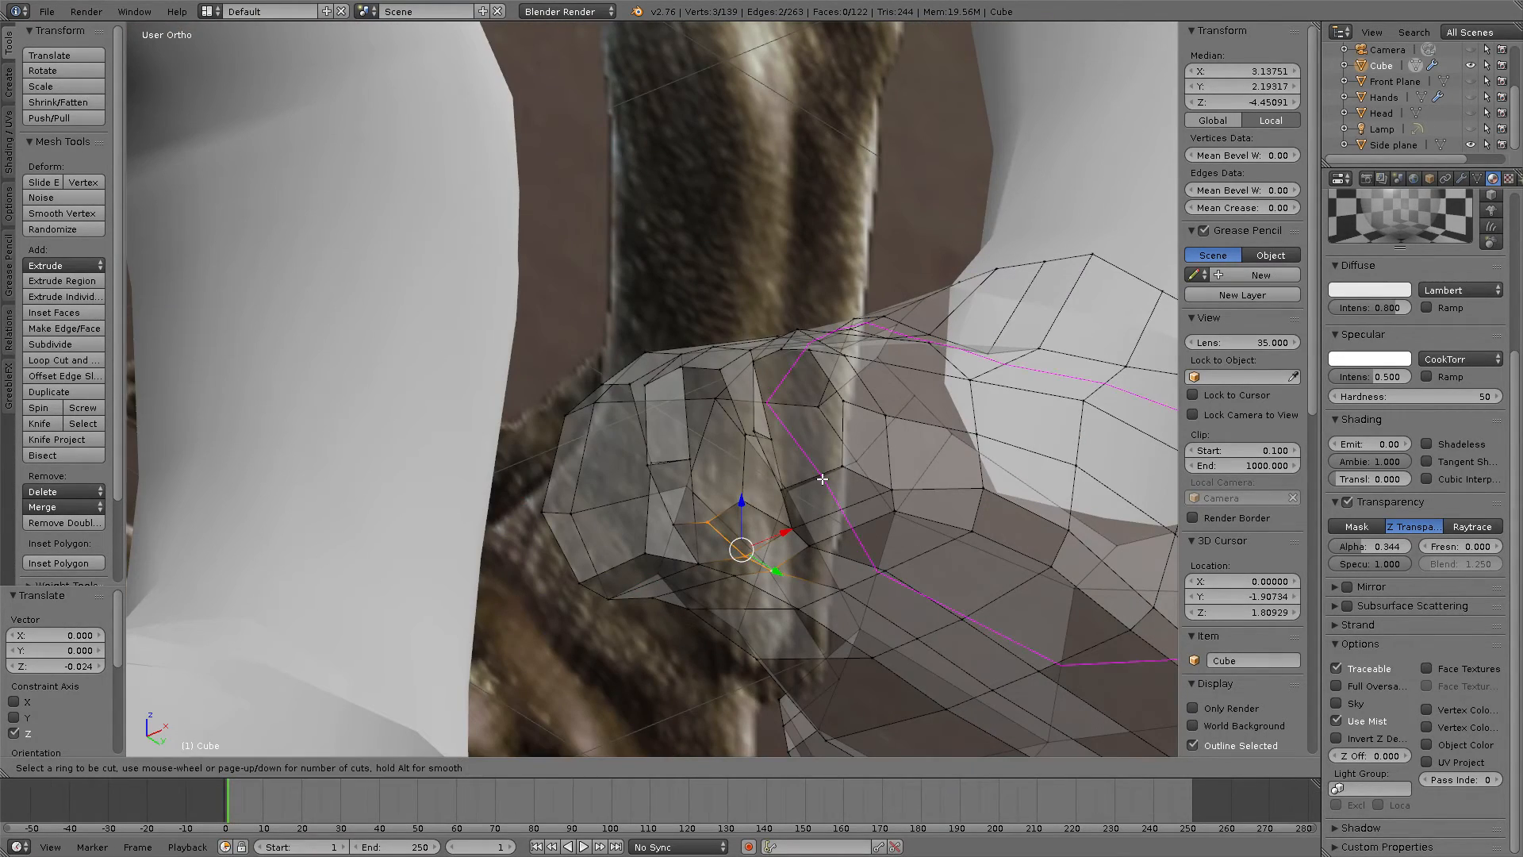
pyautogui.click(848, 504)
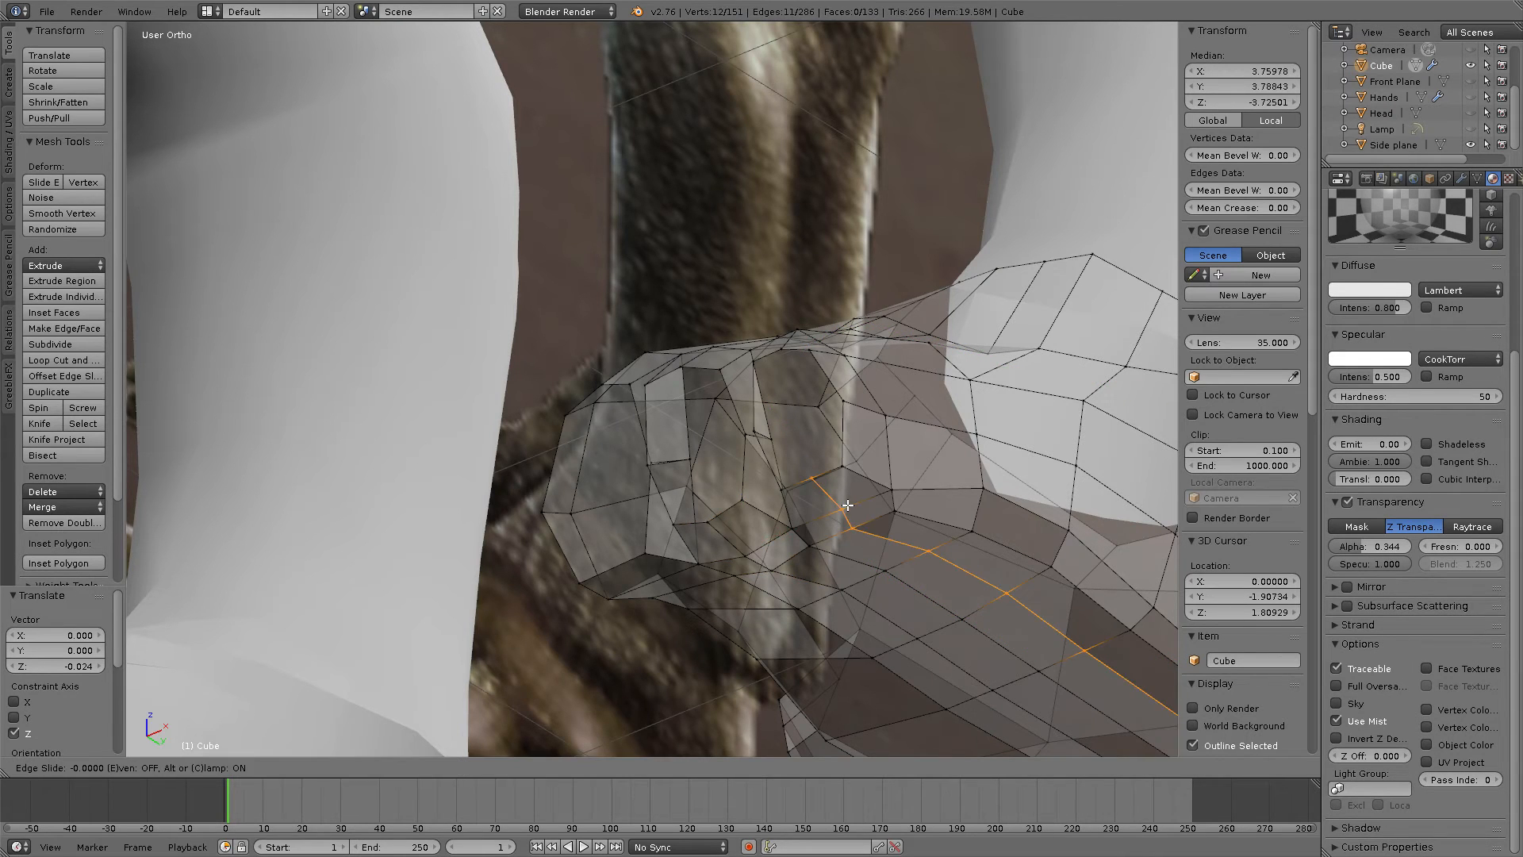
pyautogui.click(848, 504)
pyautogui.moveTo(867, 503); pyautogui.dragTo(857, 526, button='middle')
pyautogui.rightClick(801, 586)
pyautogui.keyDown('ctrl'); pyautogui.rightClick(841, 607); pyautogui.keyUp('ctrl')
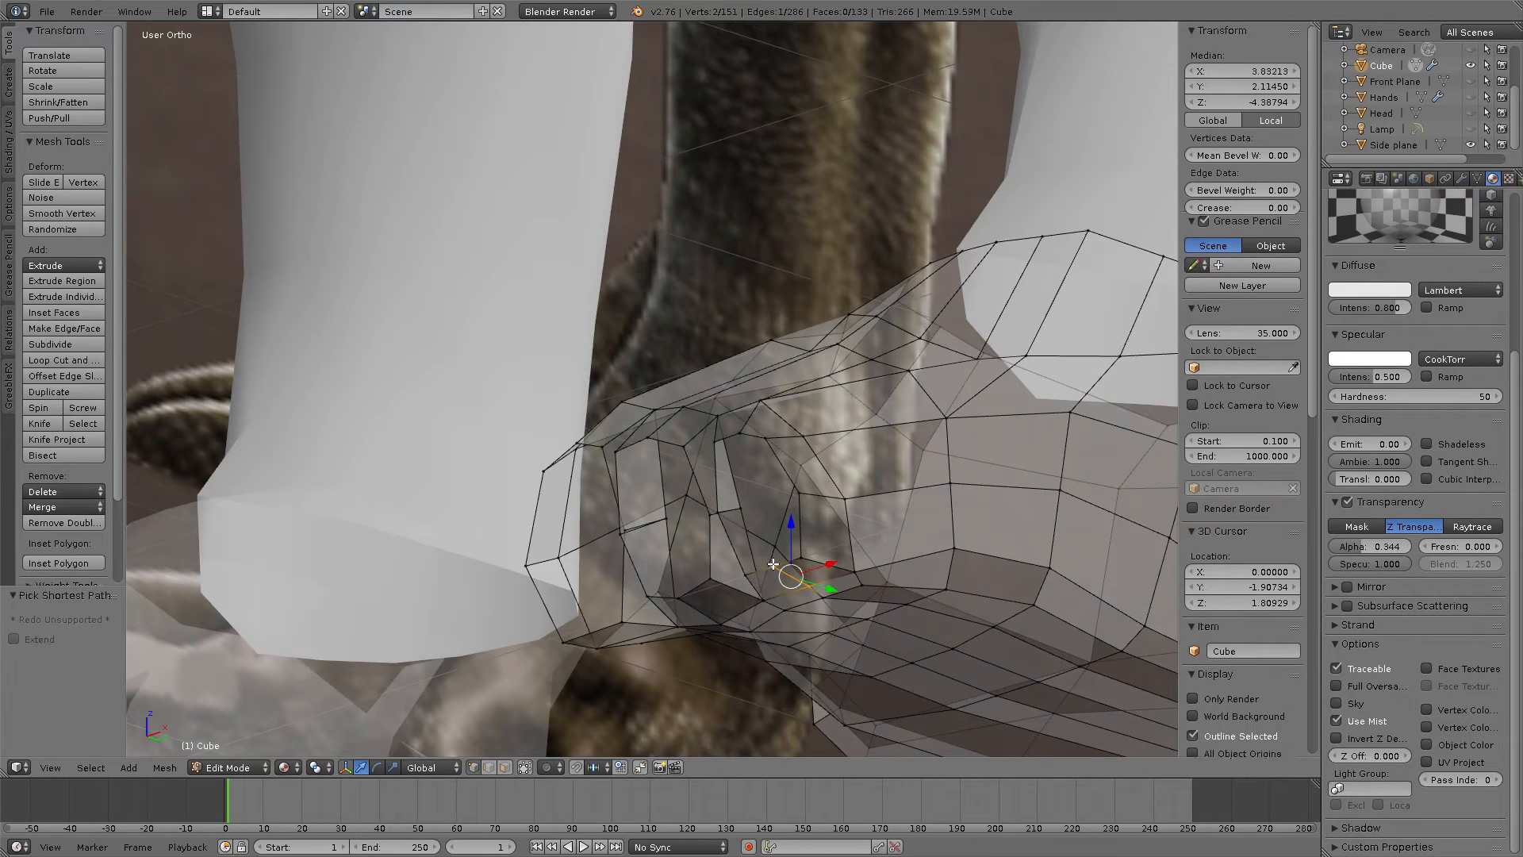
pyautogui.keyDown('ctrl'); pyautogui.rightClick(896, 608); pyautogui.keyUp('ctrl')
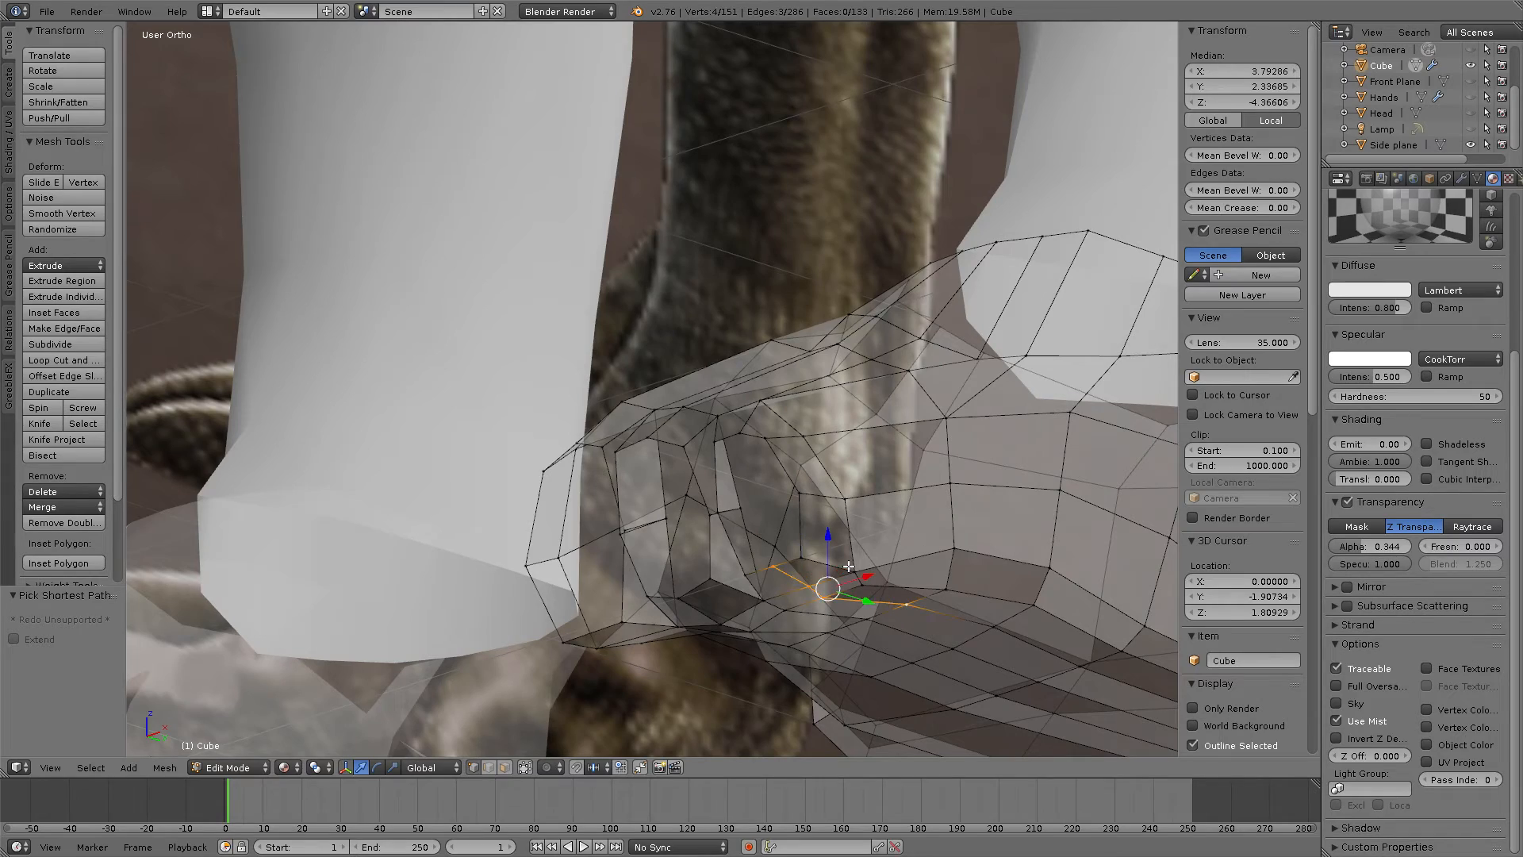
pyautogui.moveTo(824, 547); pyautogui.dragTo(825, 554)
pyautogui.moveTo(825, 554); pyautogui.dragTo(1007, 530, button='middle')
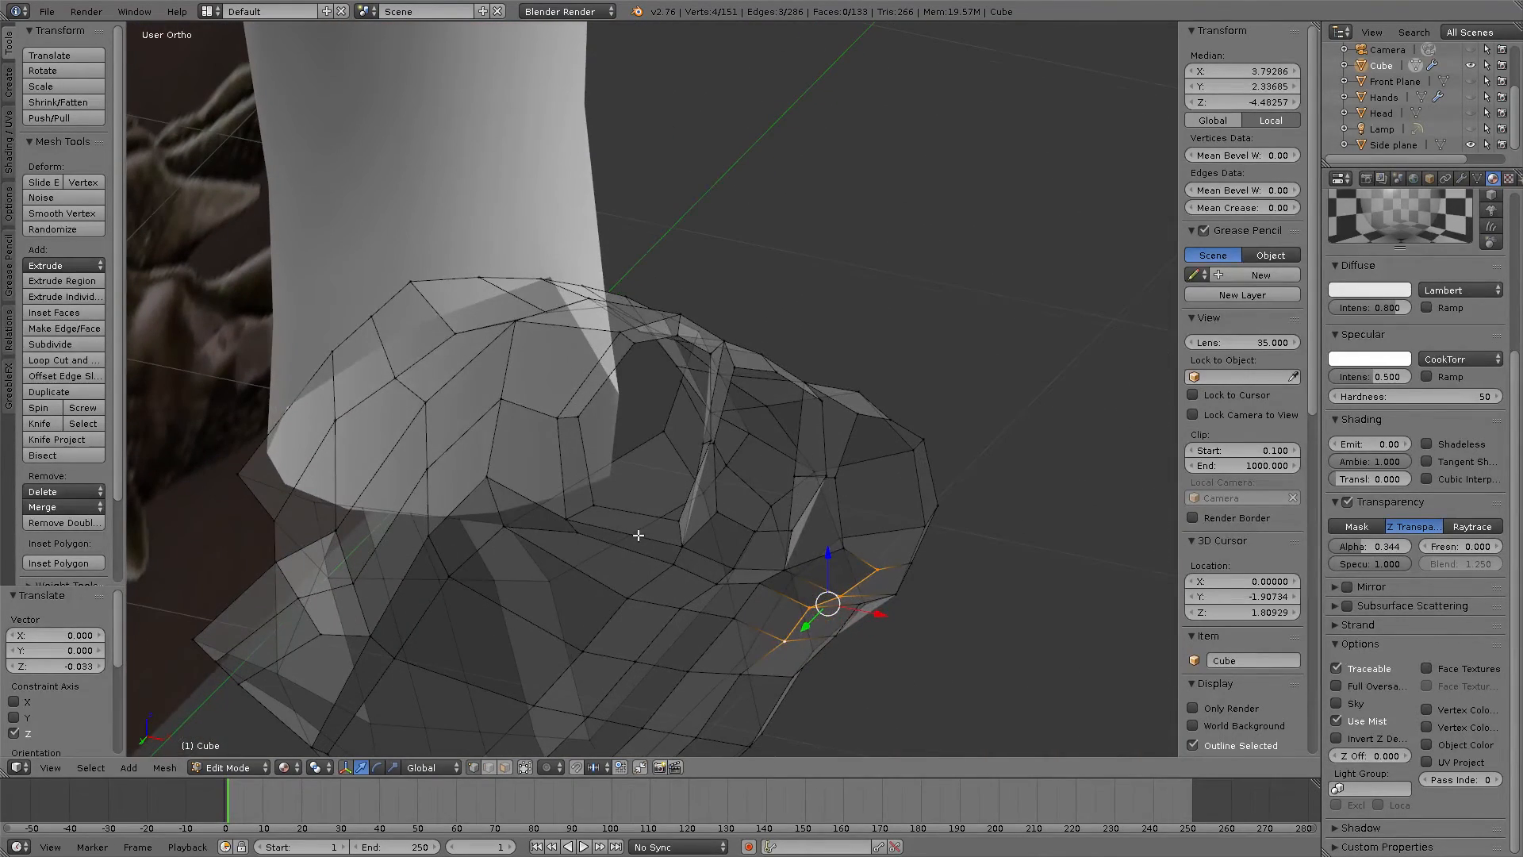
# Step: Add a centred lengthwise loop cut through the innermost front toe and move its front underside vertices about -0.037 along Z
pyautogui.hotkey('ctrl', 'r')
pyautogui.click(633, 534)
pyautogui.rightClick(639, 534)
pyautogui.rightClick(624, 533)
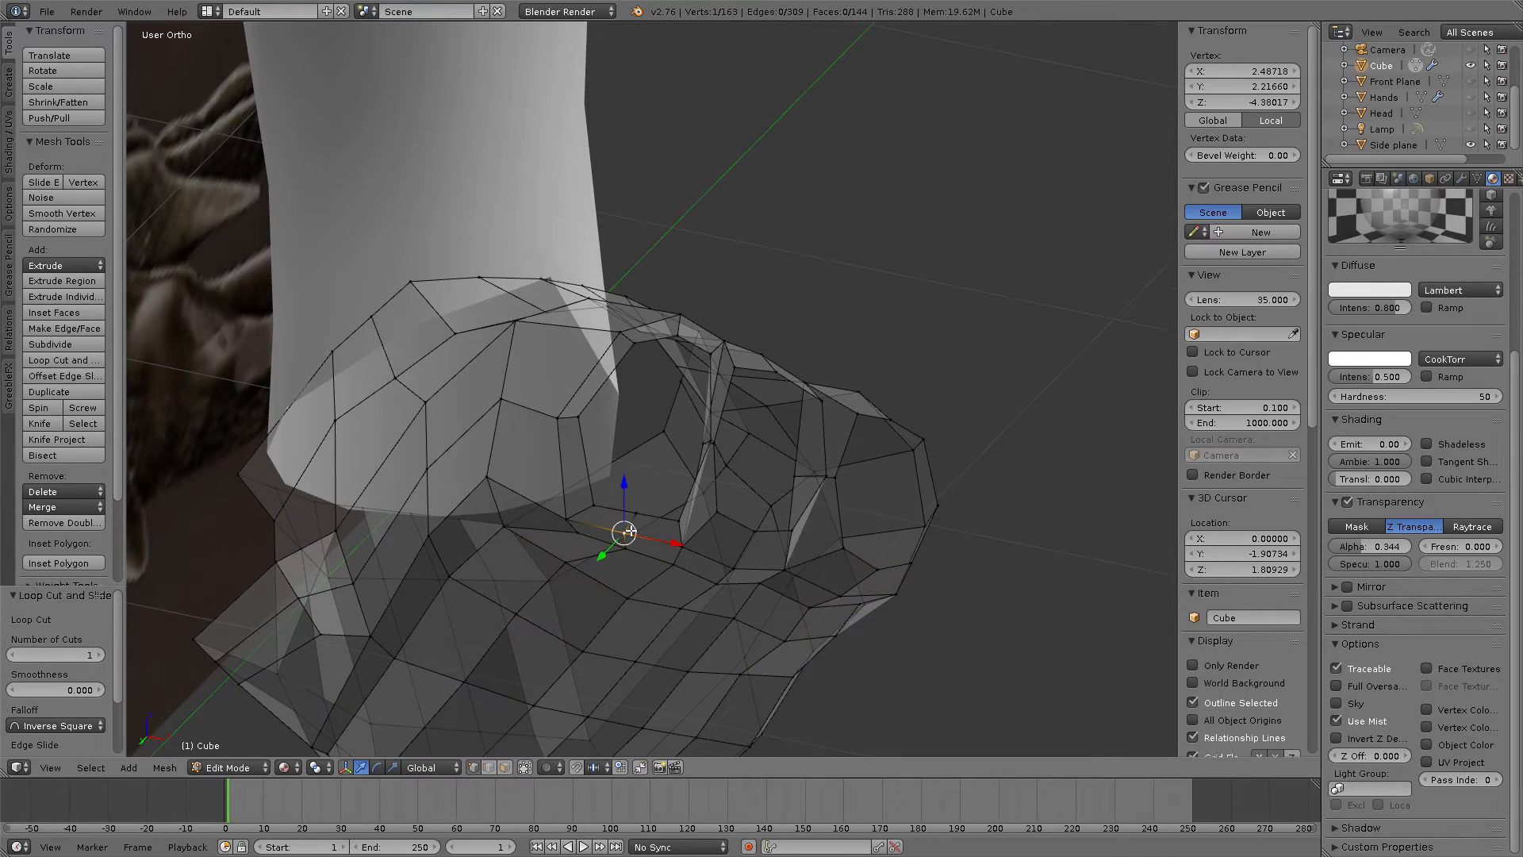
pyautogui.keyDown('ctrl'); pyautogui.rightClick(637, 515); pyautogui.keyUp('ctrl')
pyautogui.keyDown('ctrl'); pyautogui.rightClick(629, 545); pyautogui.keyUp('ctrl')
pyautogui.keyDown('ctrl'); pyautogui.rightClick(566, 562); pyautogui.keyUp('ctrl')
pyautogui.moveTo(567, 562); pyautogui.dragTo(748, 534, button='middle')
pyautogui.press('g')
pyautogui.press('z')
pyautogui.click(697, 559)
pyautogui.scroll(-4, 589, 551)
pyautogui.scroll(5, 664, 564)
pyautogui.scroll(-4, 775, 537)
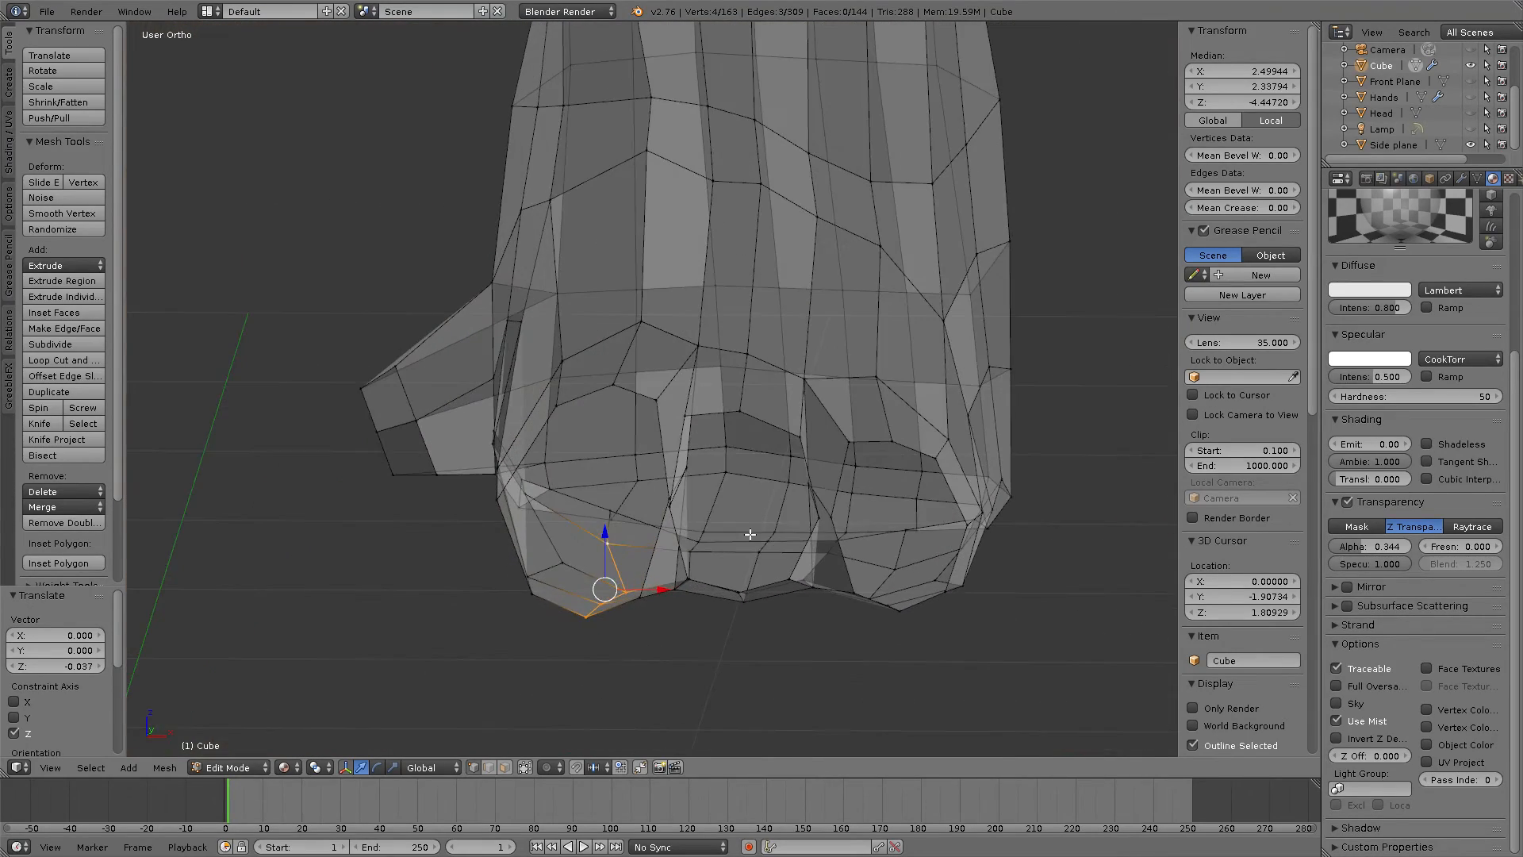
# Step: Move the side vertex in the gap between the innermost and middle toes about 0.011 along X
pyautogui.rightClick(669, 505)
pyautogui.moveTo(669, 506); pyautogui.dragTo(714, 505, button='middle')
pyautogui.press('g')
pyautogui.press('x')
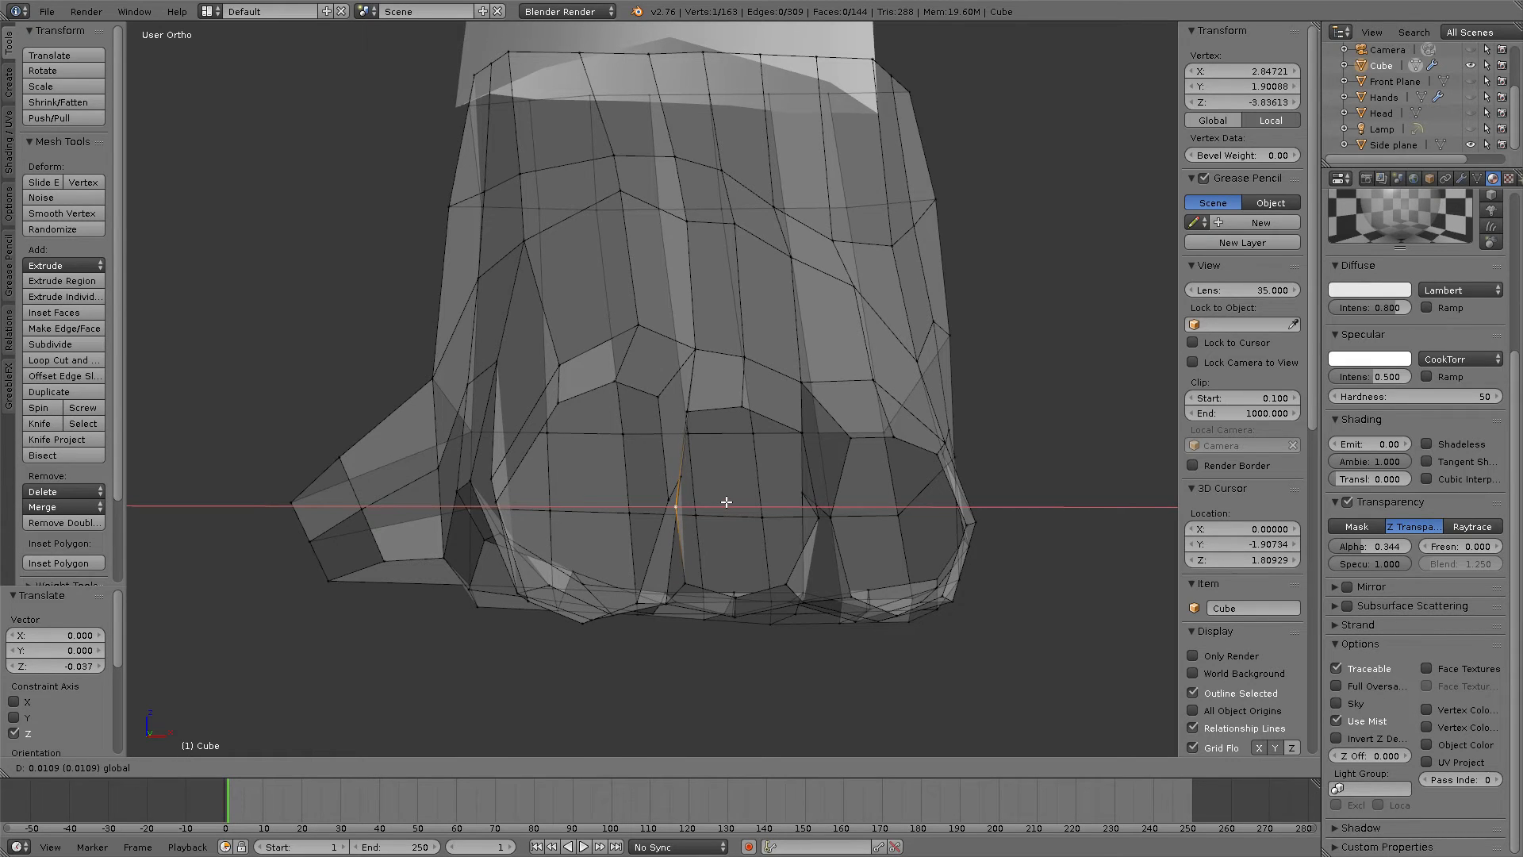
pyautogui.click(726, 501)
# Step: Move the middle toe's two upper front vertices along X, the gap-side one about 0.038 and the central one about 0.020
pyautogui.rightClick(690, 411)
pyautogui.press('g')
pyautogui.press('x')
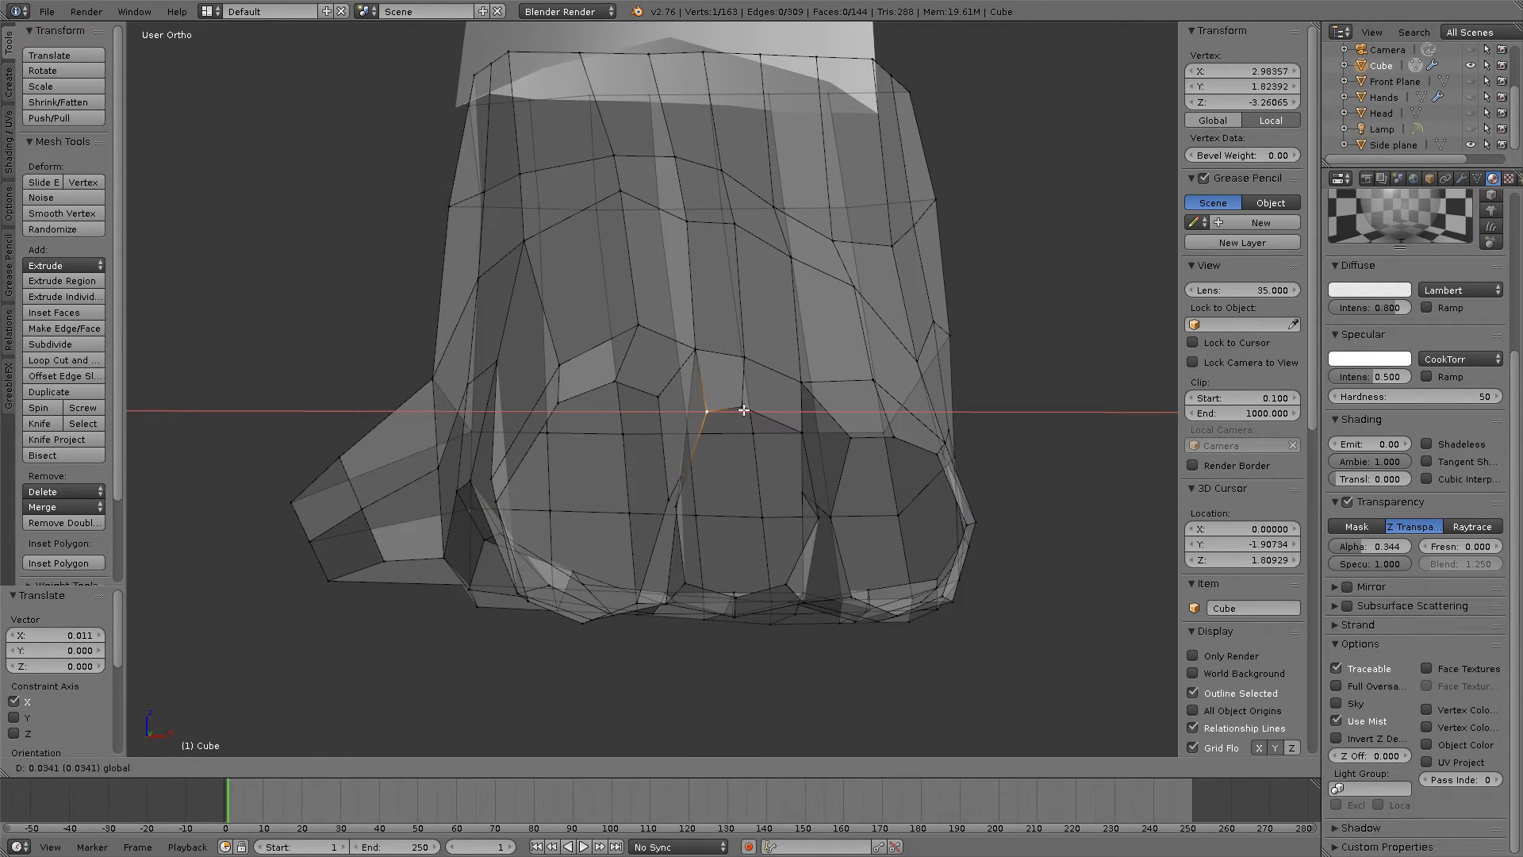
pyautogui.click(747, 405)
pyautogui.press('g')
pyautogui.press('x')
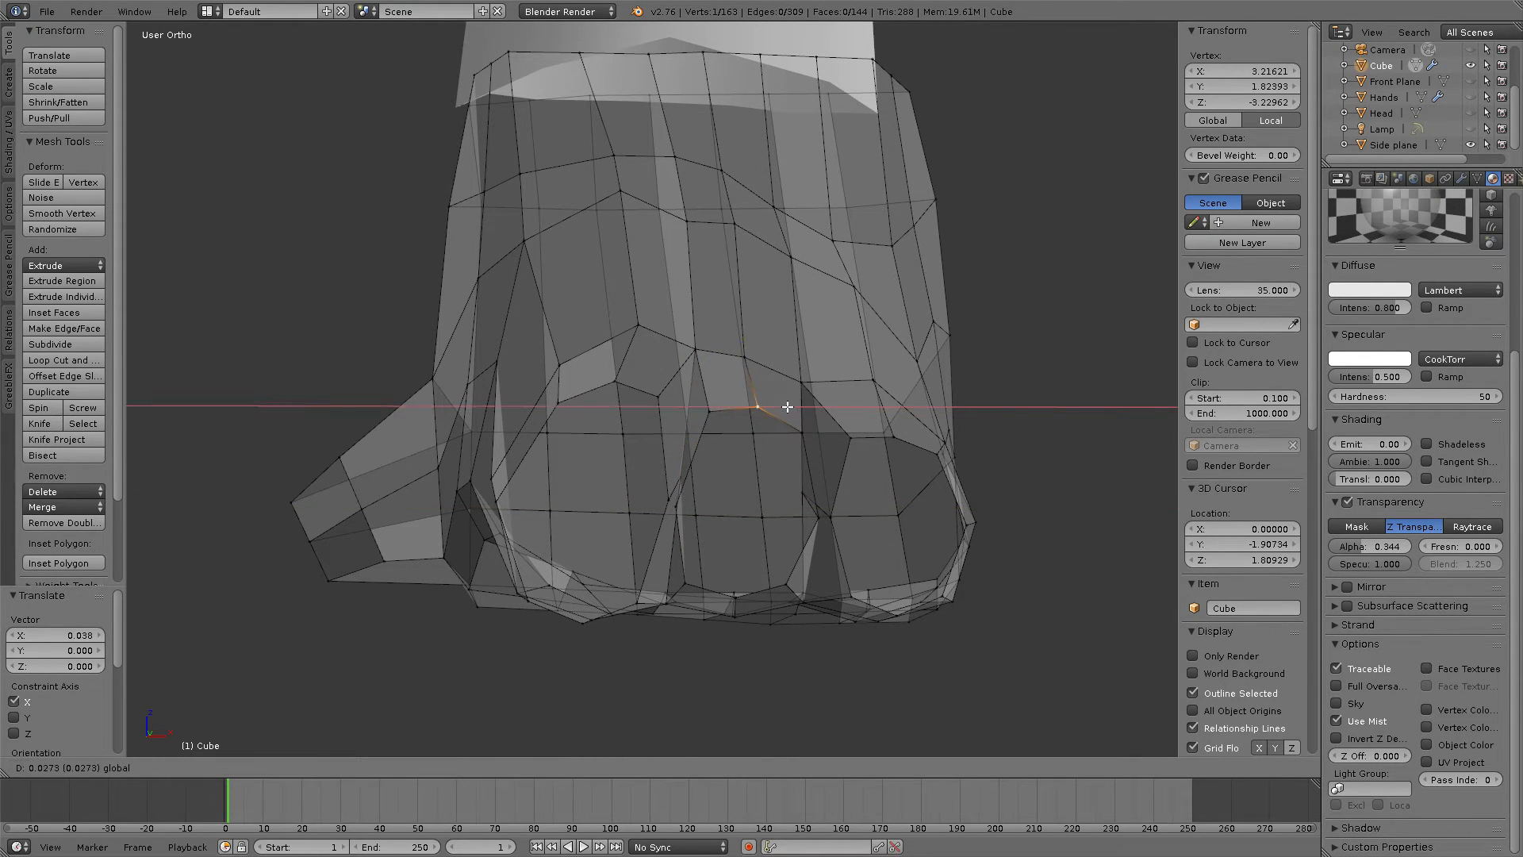
pyautogui.click(782, 408)
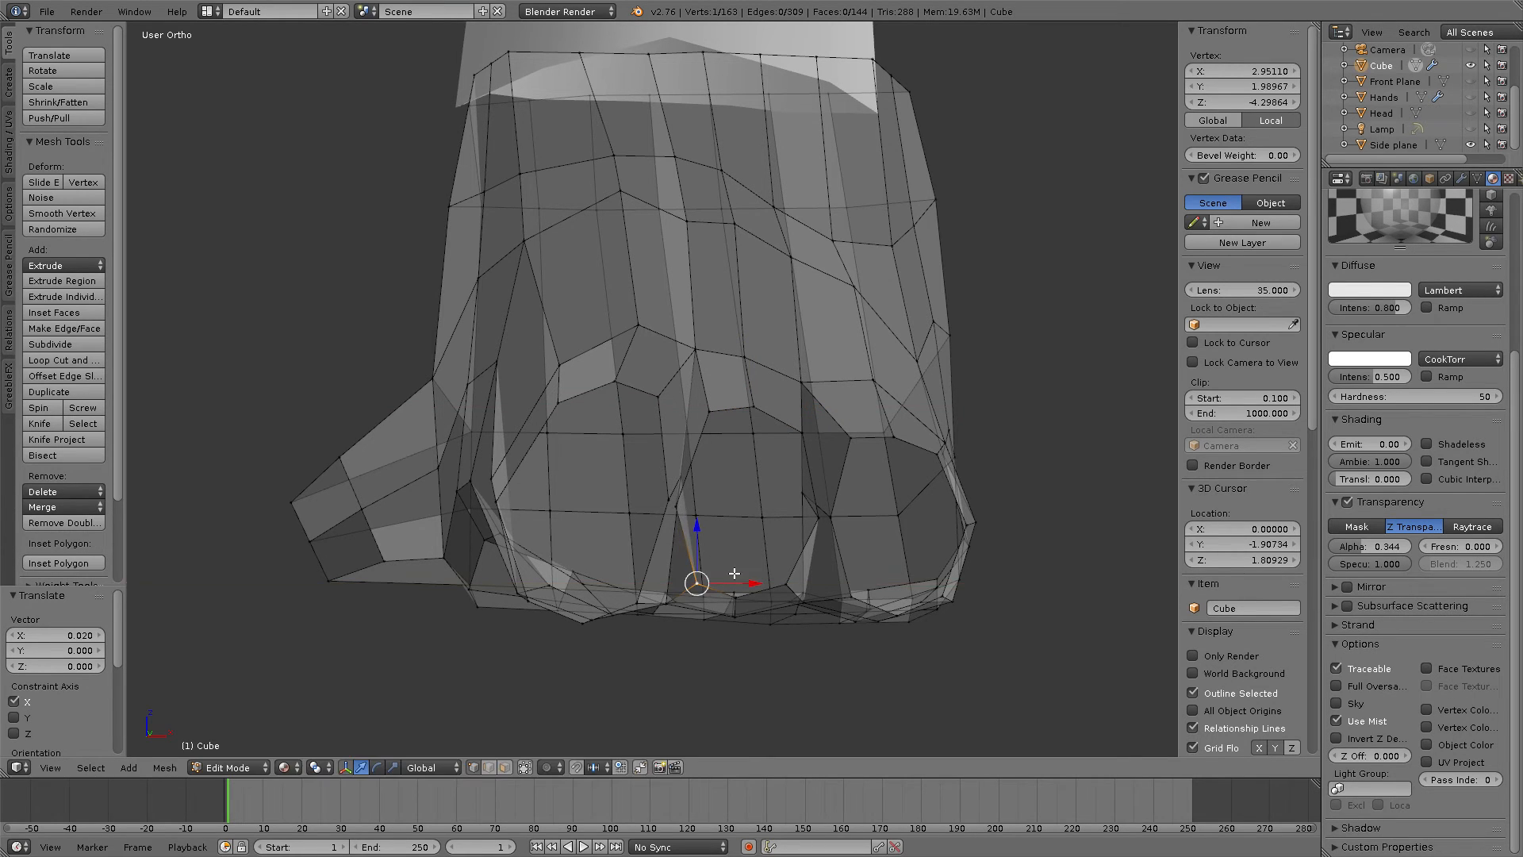
# Step: Shift the side vertex in the innermost-to-middle toe gap along X by about 0.015 and another 0.018
pyautogui.rightClick(675, 507)
pyautogui.press('g')
pyautogui.press('x')
pyautogui.click(706, 498)
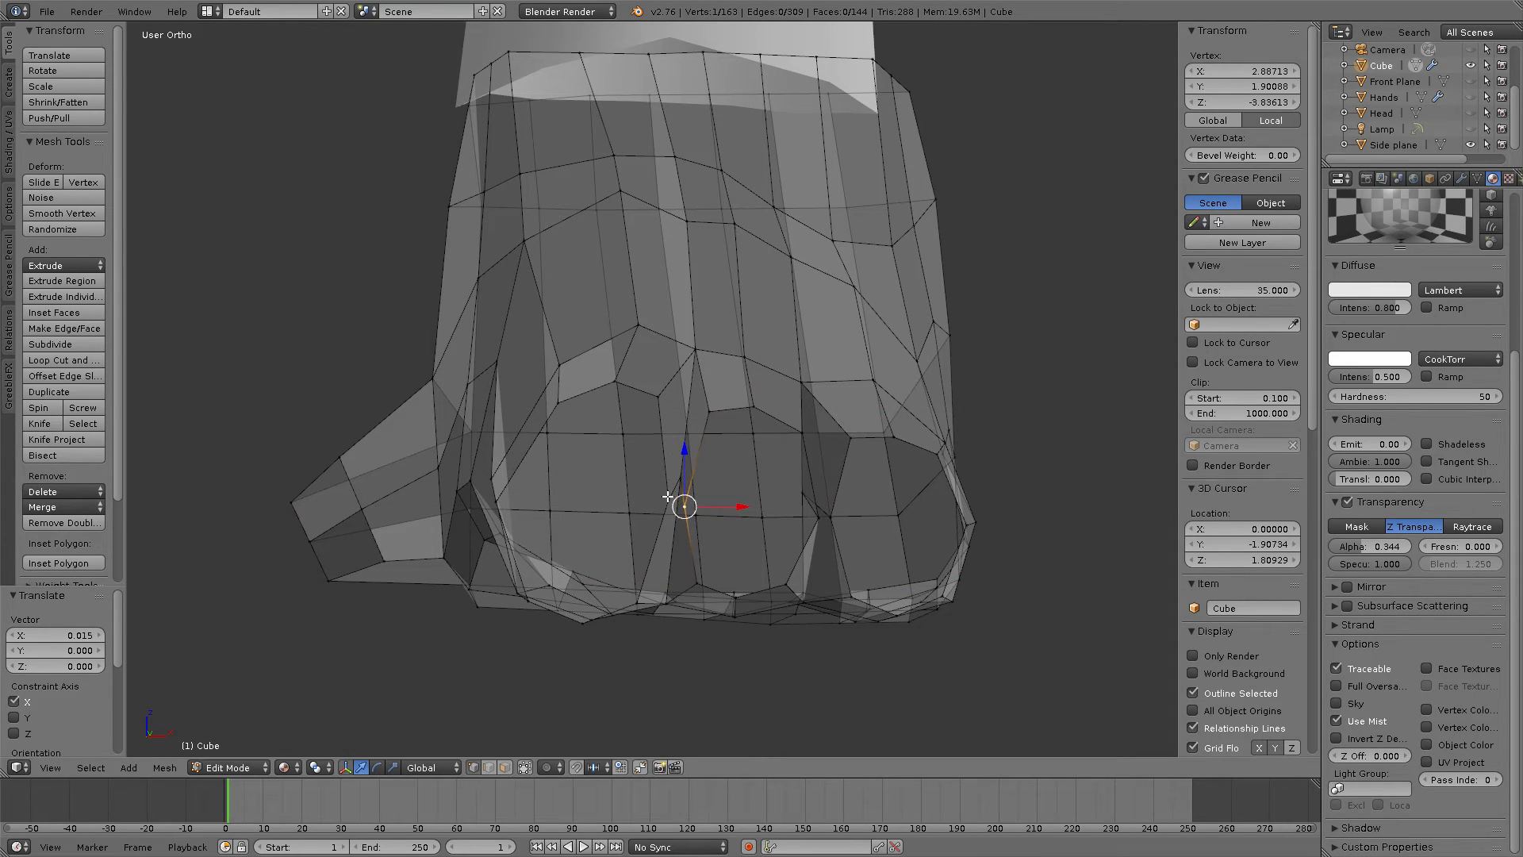
pyautogui.press('g')
pyautogui.press('x')
pyautogui.click(703, 495)
# Step: Round the innermost front toe's gap side by moving its upper corner about -0.016 and its lower corner about 0.038 along Z
pyautogui.rightClick(664, 392)
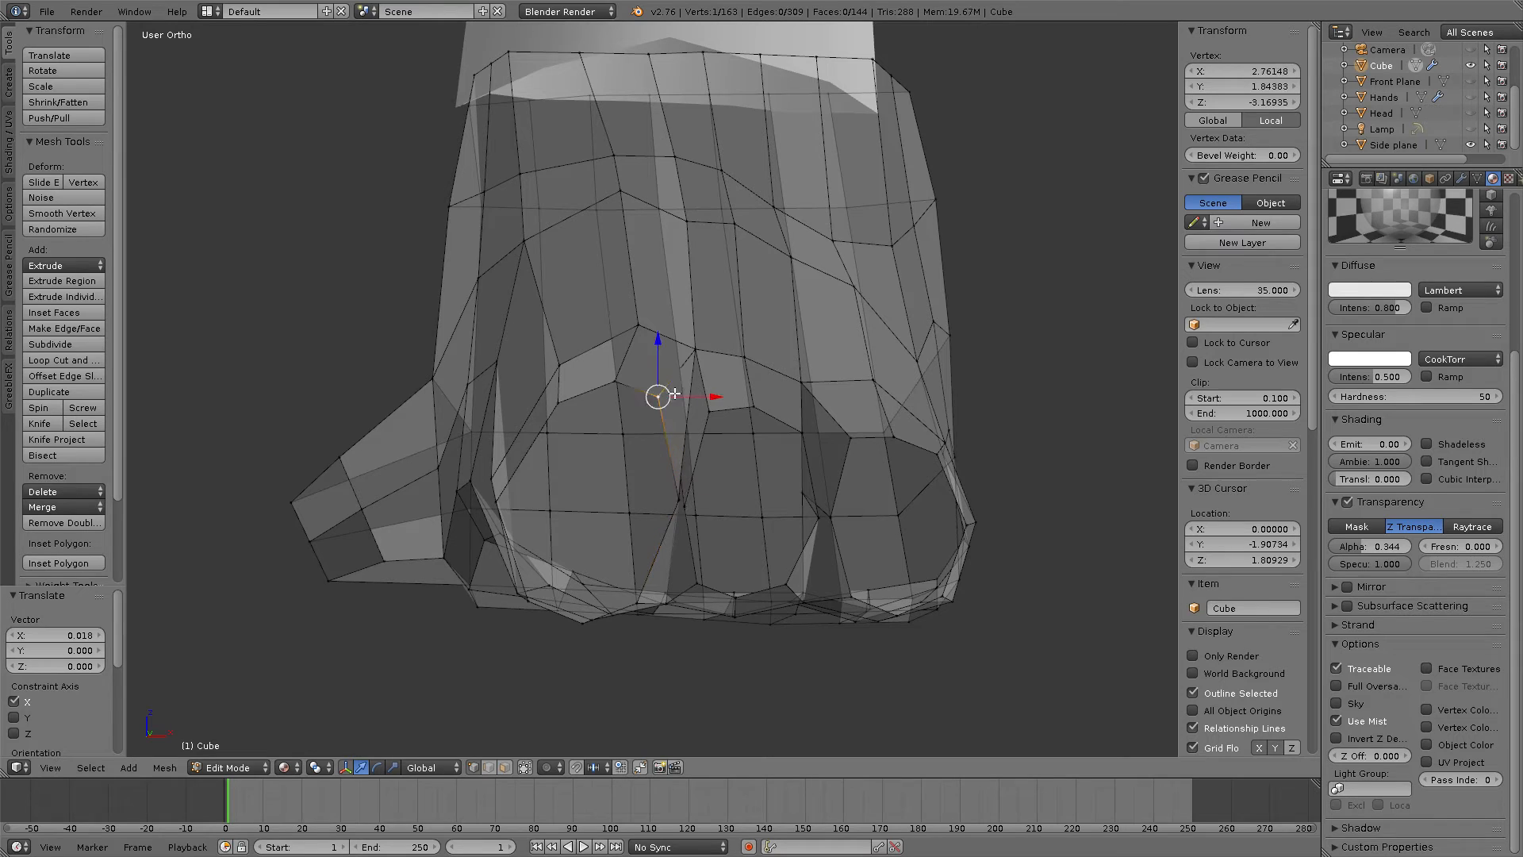
pyautogui.press('g')
pyautogui.click(614, 380)
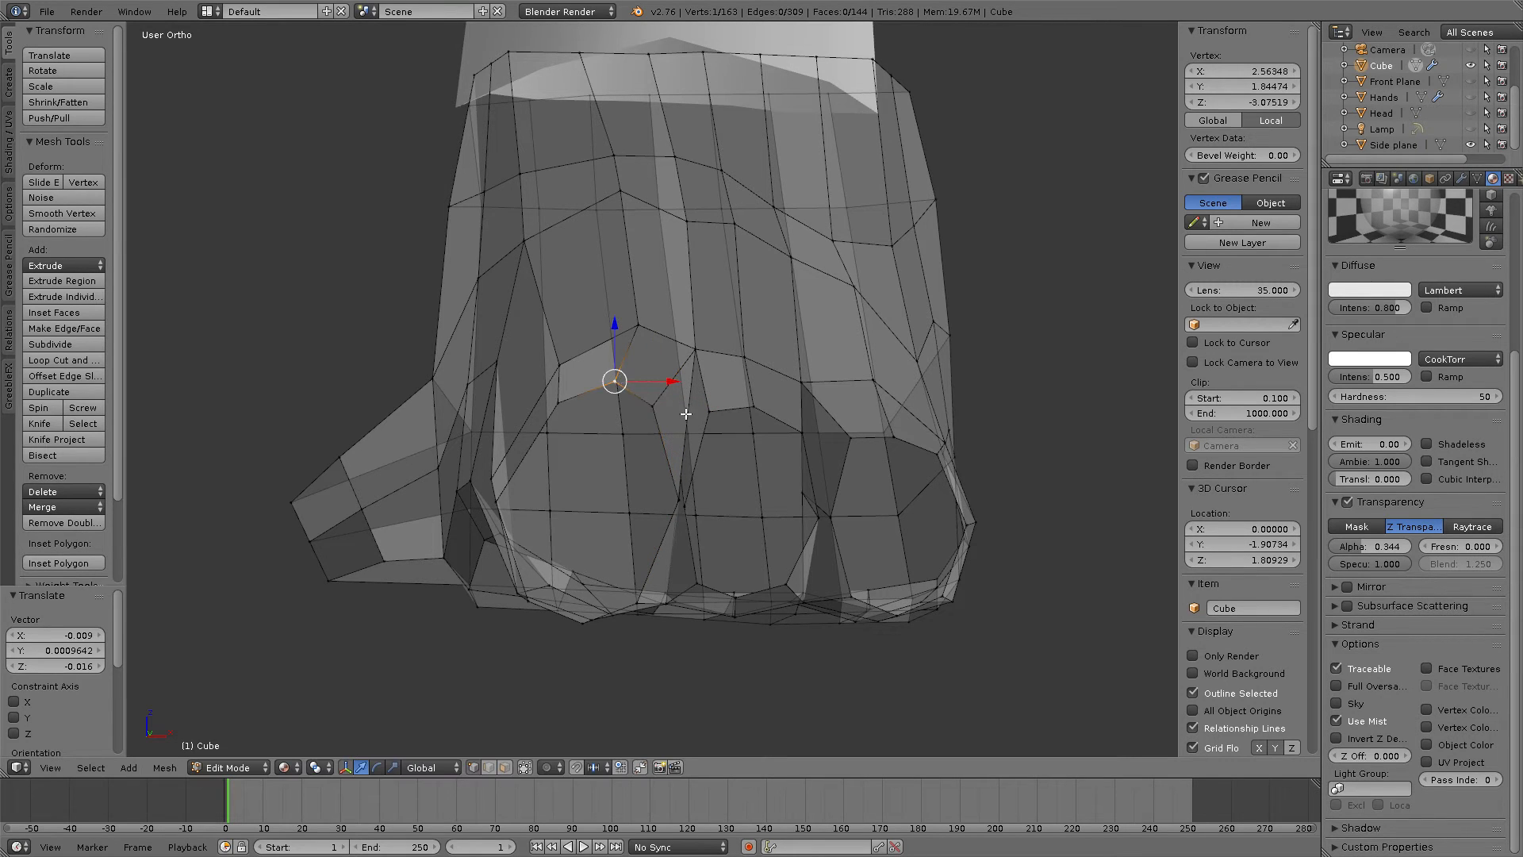
pyautogui.rightClick(636, 603)
pyautogui.press('g')
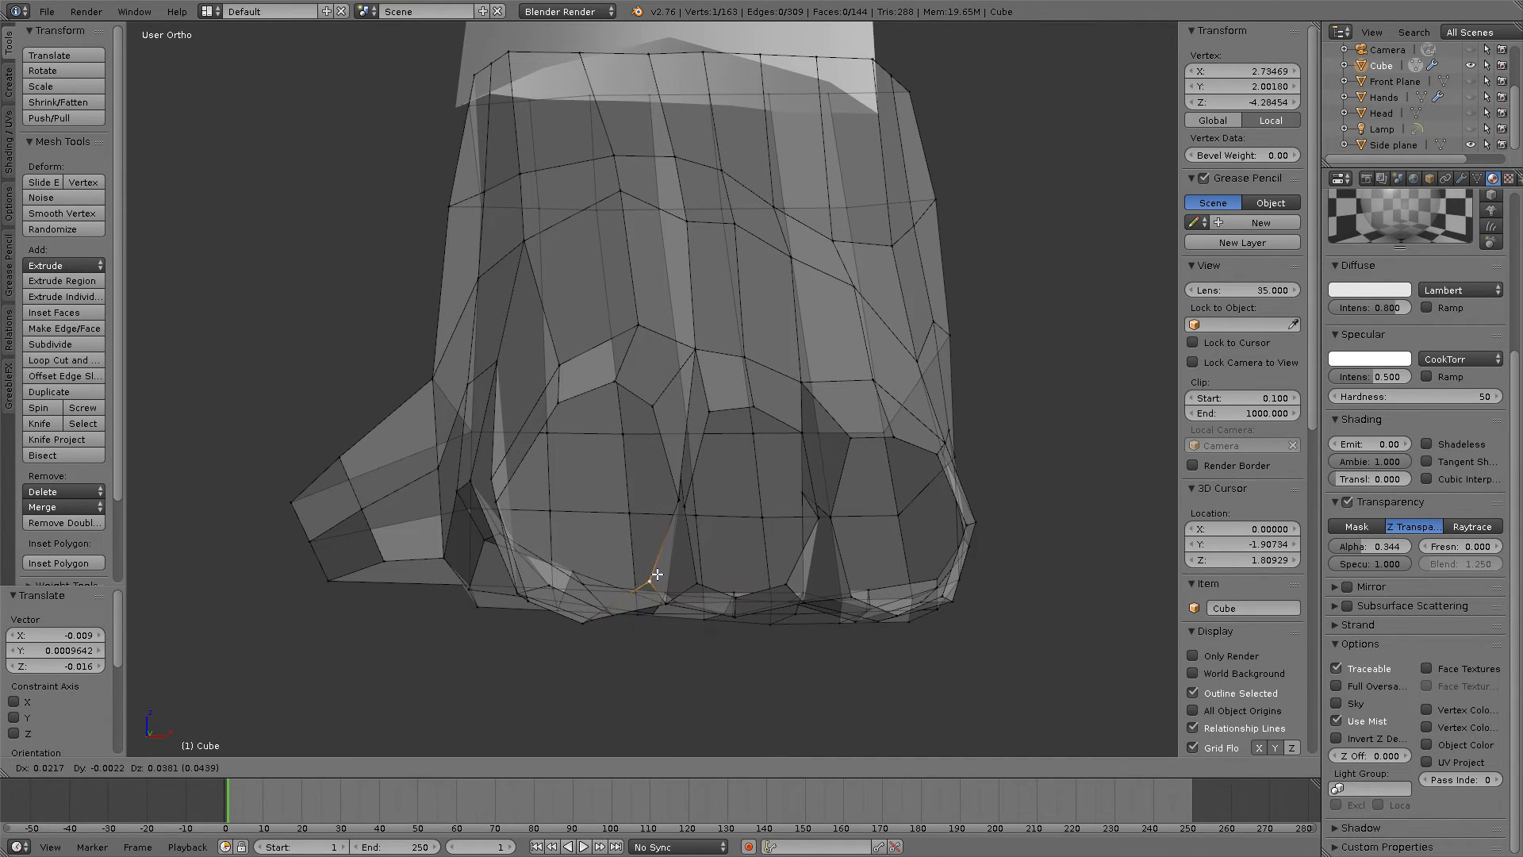
pyautogui.click(655, 574)
pyautogui.moveTo(652, 573)
pyautogui.mouseDown(button='middle')
pyautogui.moveTo(641, 519)
pyautogui.moveTo(704, 520)
pyautogui.moveTo(666, 555)
pyautogui.moveTo(693, 612)
pyautogui.moveTo(642, 591)
pyautogui.moveTo(647, 575)
pyautogui.mouseUp(button='middle')
# Step: Adjust the innermost front toe's outside vertex along X, by about 0.015 and back by about -0.010
pyautogui.rightClick(495, 528)
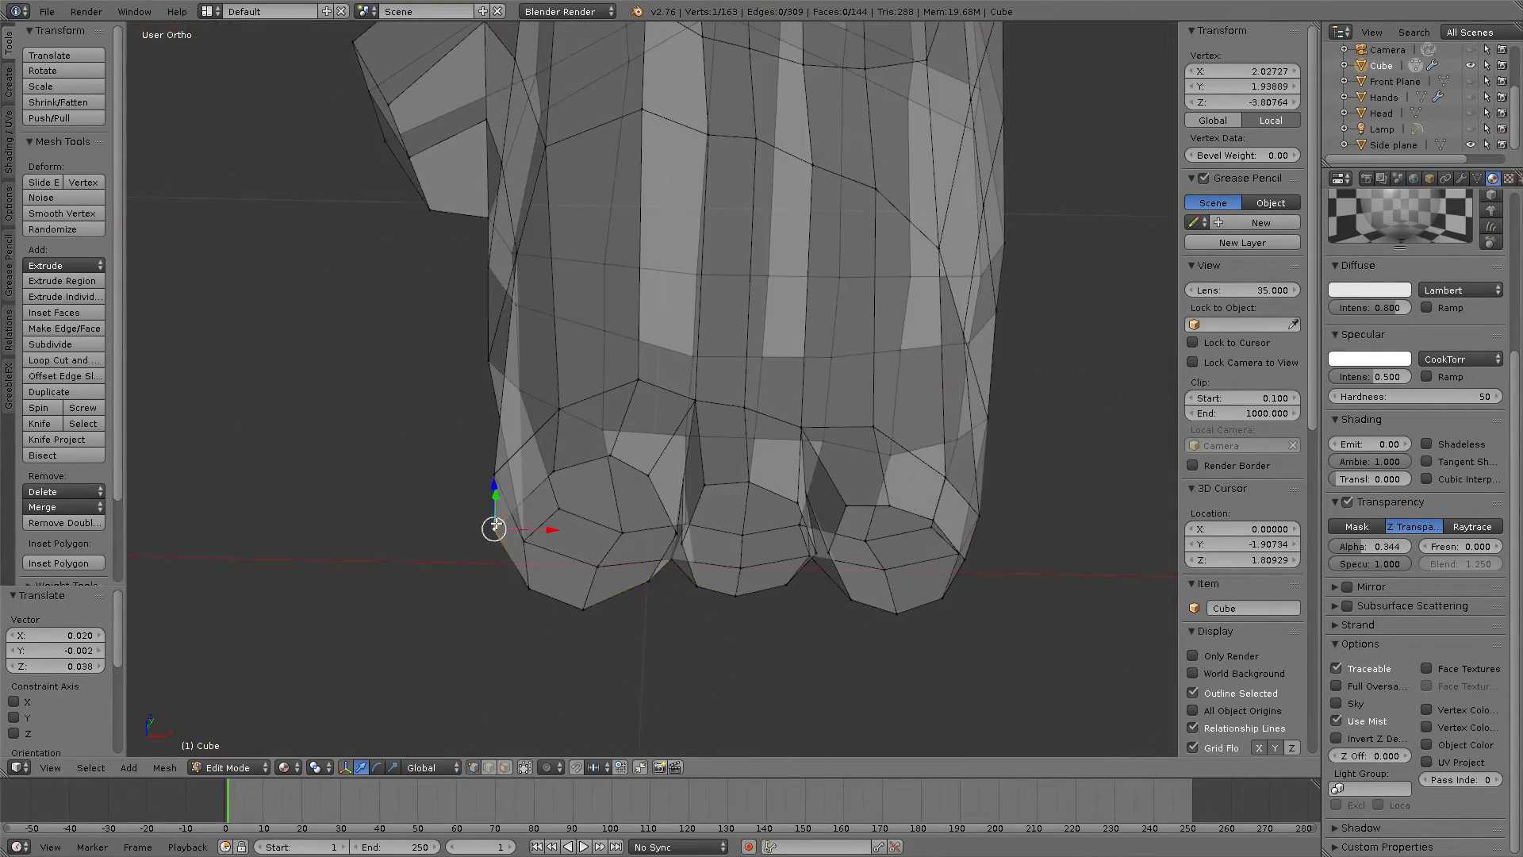
pyautogui.press('g')
pyautogui.press('x')
pyautogui.click(552, 530)
pyautogui.moveTo(547, 479); pyautogui.dragTo(585, 497, button='middle')
pyautogui.press('g')
pyautogui.press('x')
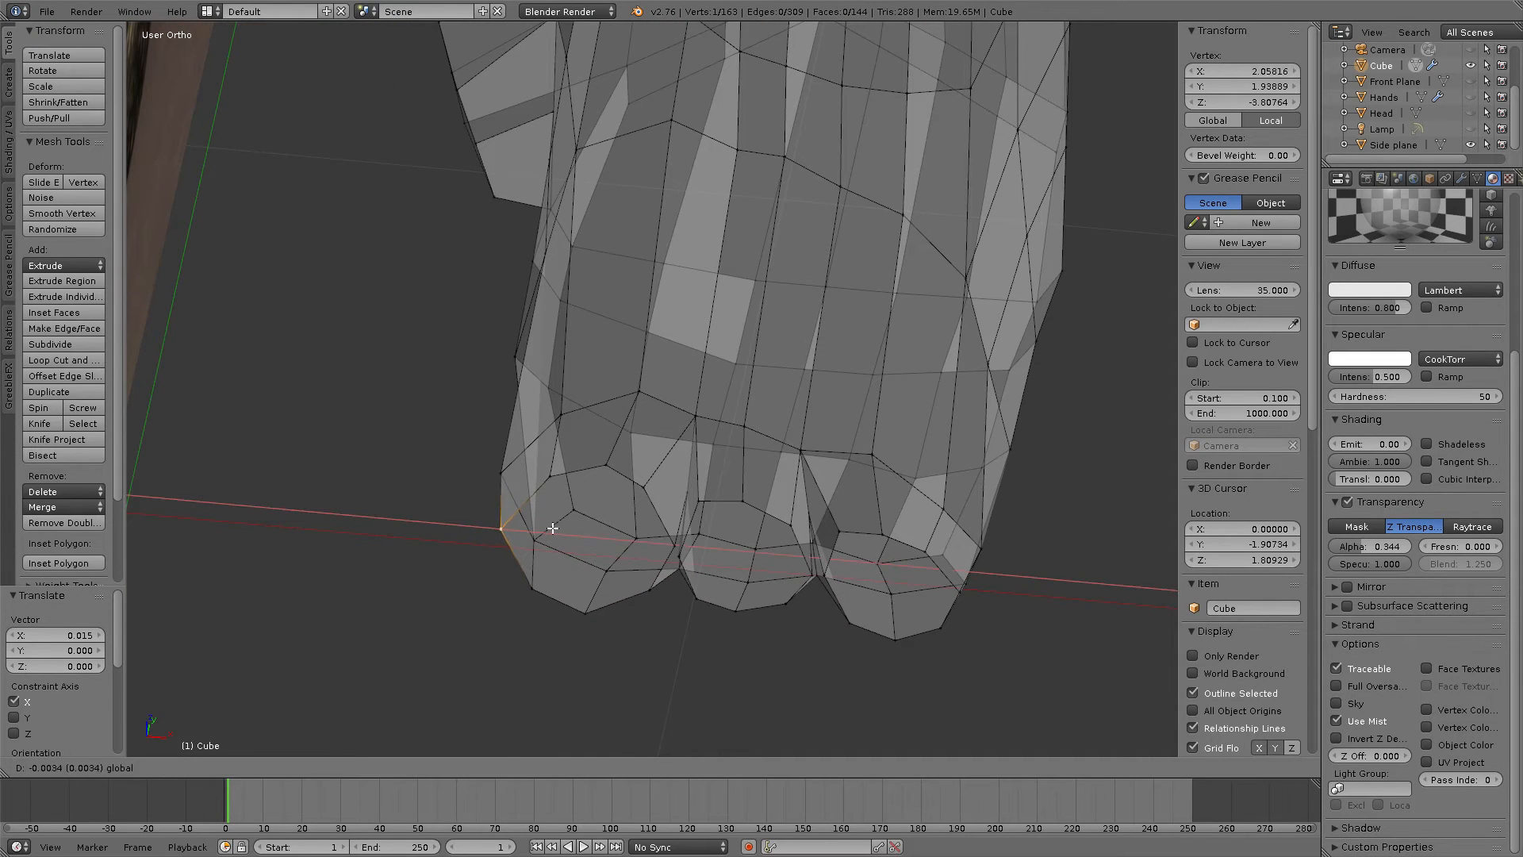
pyautogui.click(544, 528)
# Step: Reposition the upper vertex on the outside of the innermost front toe to round its corner
pyautogui.rightClick(542, 475)
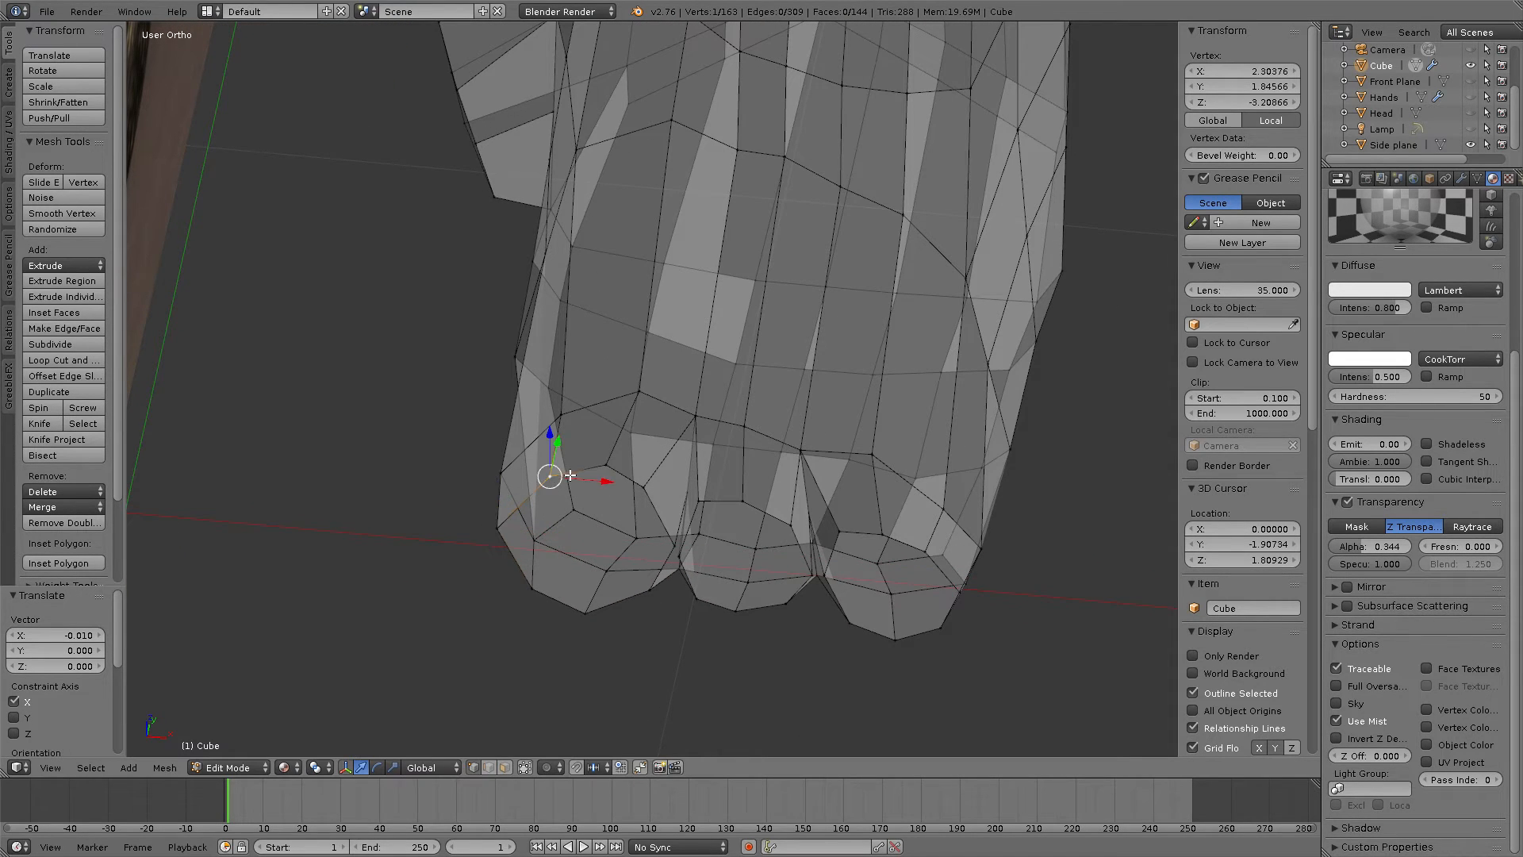
pyautogui.press('g')
pyautogui.click(587, 411)
pyautogui.moveTo(657, 463); pyautogui.dragTo(575, 429, button='middle')
# Step: Move the outer toe's two upper front vertices by about -0.022 in X, -0.036 in Y and 0.030 in Z
pyautogui.rightClick(624, 521)
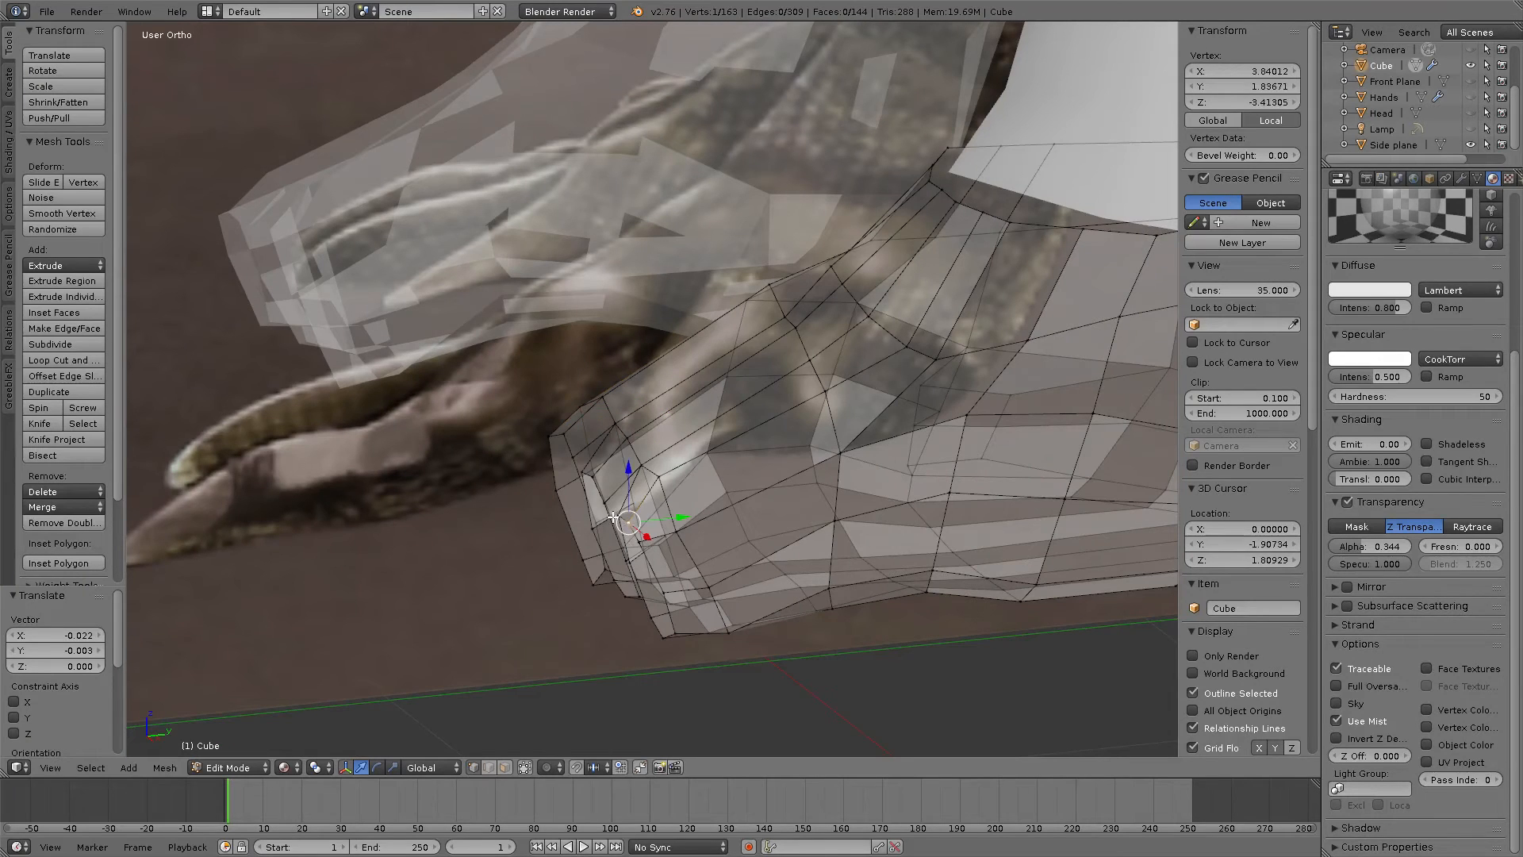
pyautogui.keyDown('shift'); pyautogui.rightClick(616, 514); pyautogui.keyUp('shift')
pyautogui.press('g')
pyautogui.click(657, 527)
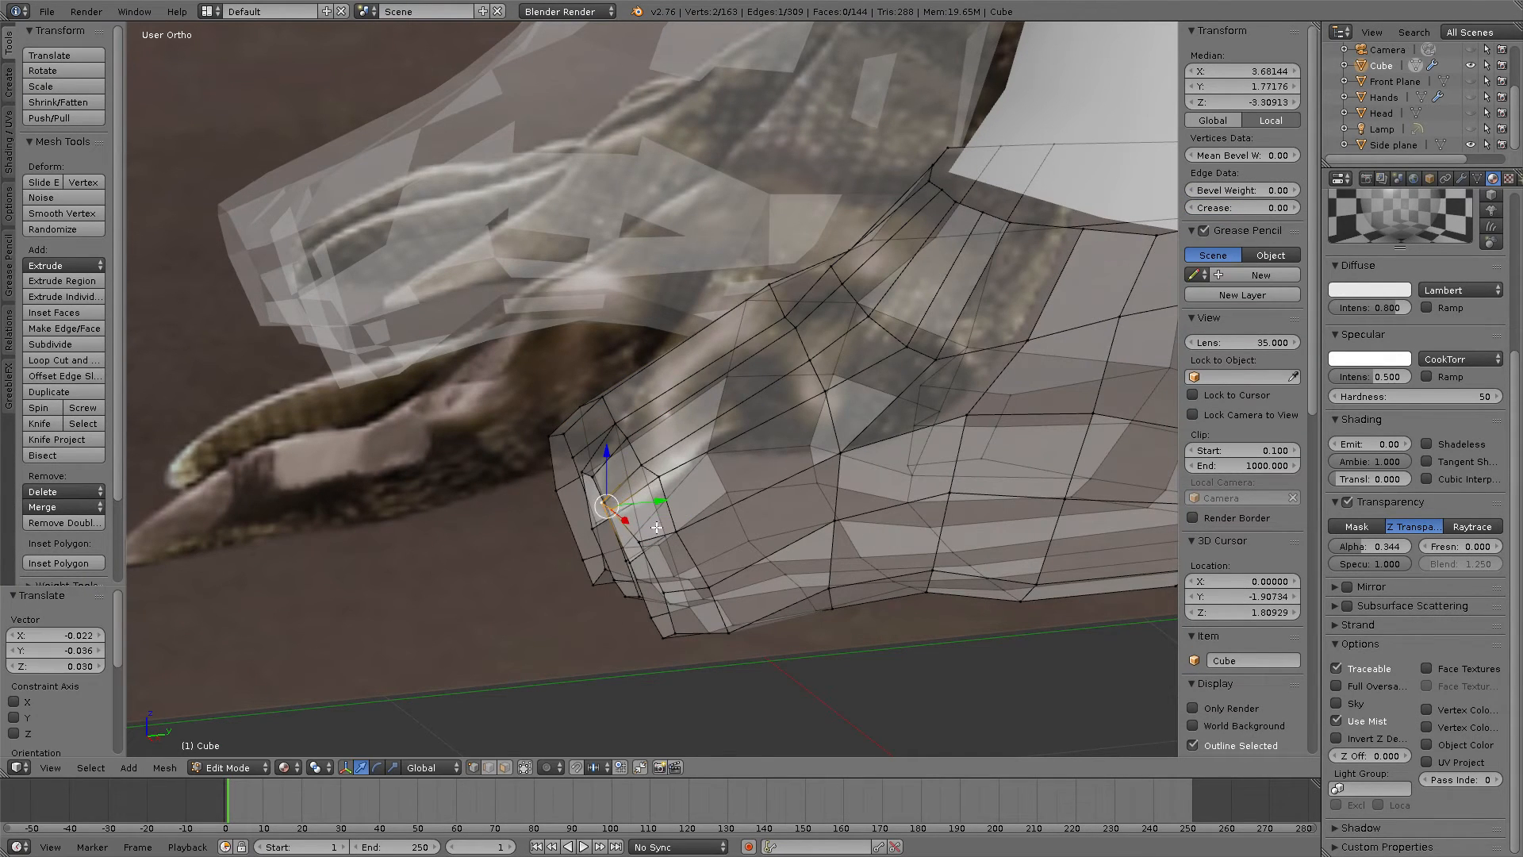
# Step: Raise the middle toe's two upper front vertices, shifting the gap-side one about 0.019 in X and 0.012 in Z
pyautogui.moveTo(657, 527); pyautogui.dragTo(626, 510, button='middle')
pyautogui.rightClick(596, 474)
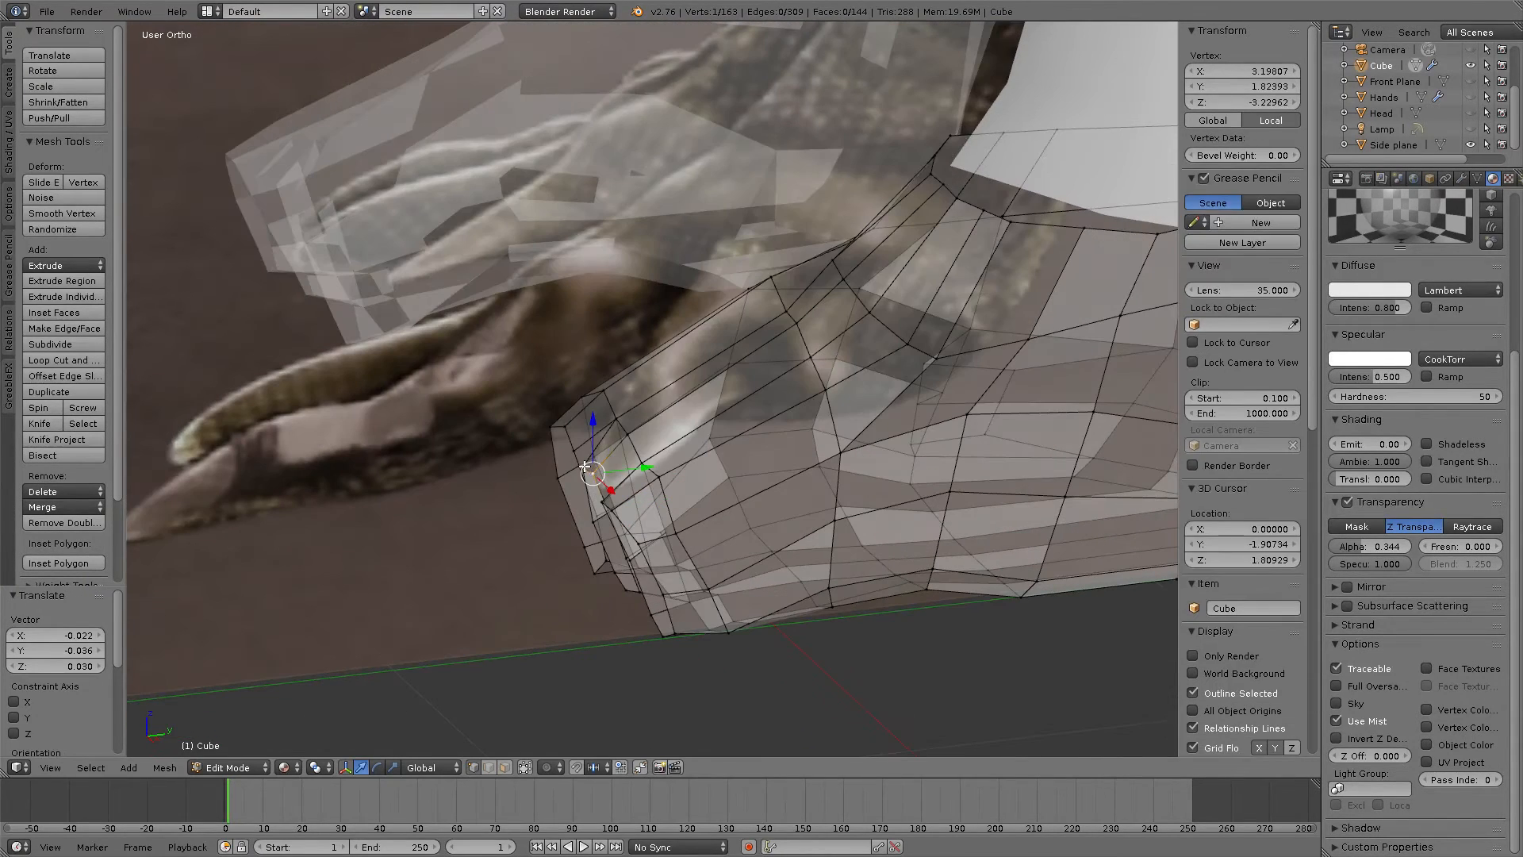
pyautogui.press('g')
pyautogui.click(578, 464)
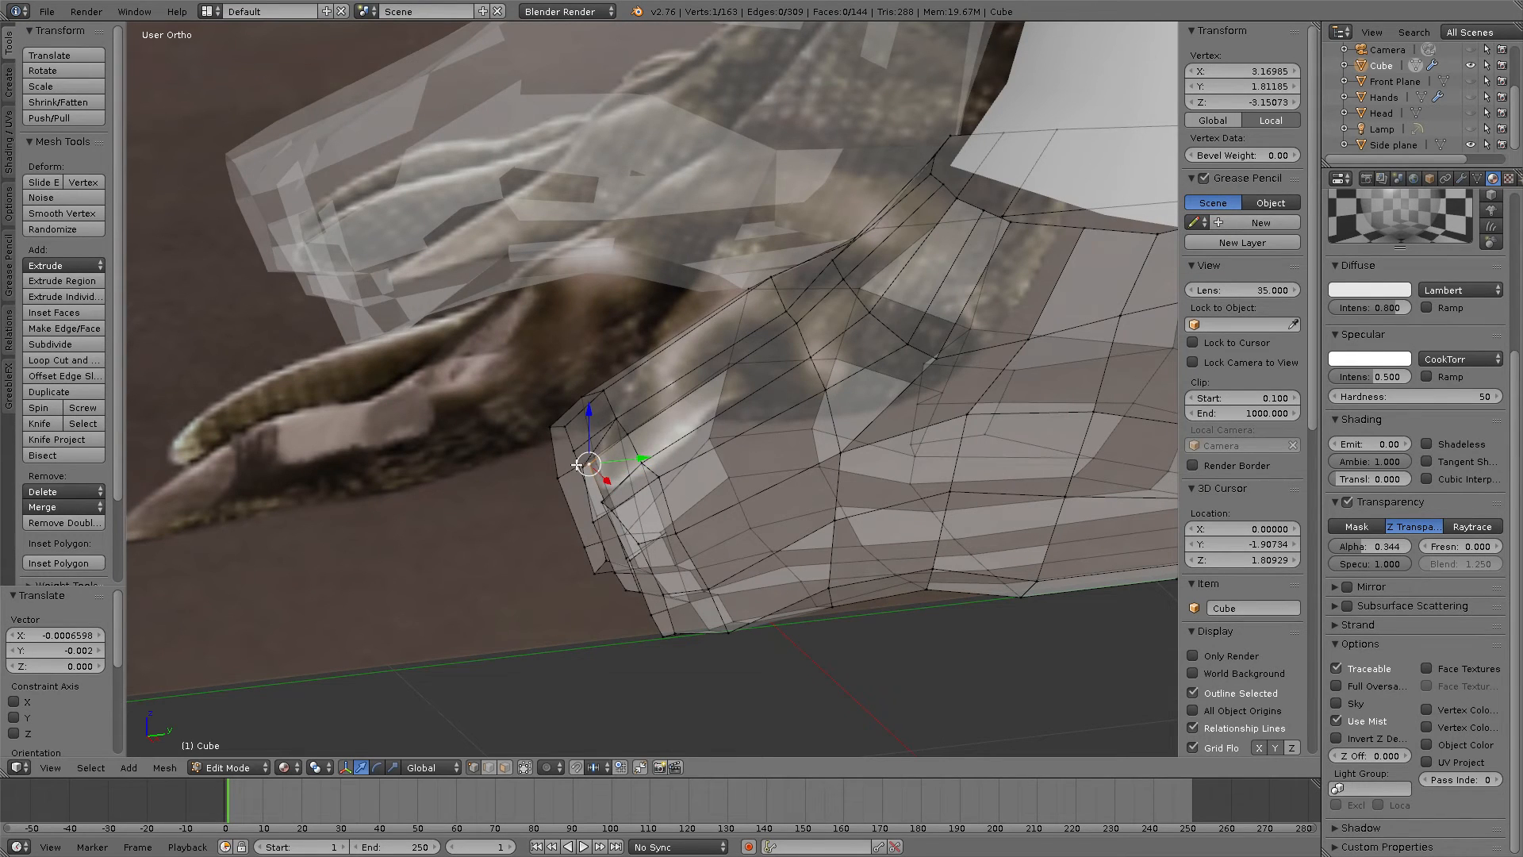
pyautogui.rightClick(568, 483)
pyautogui.press('g')
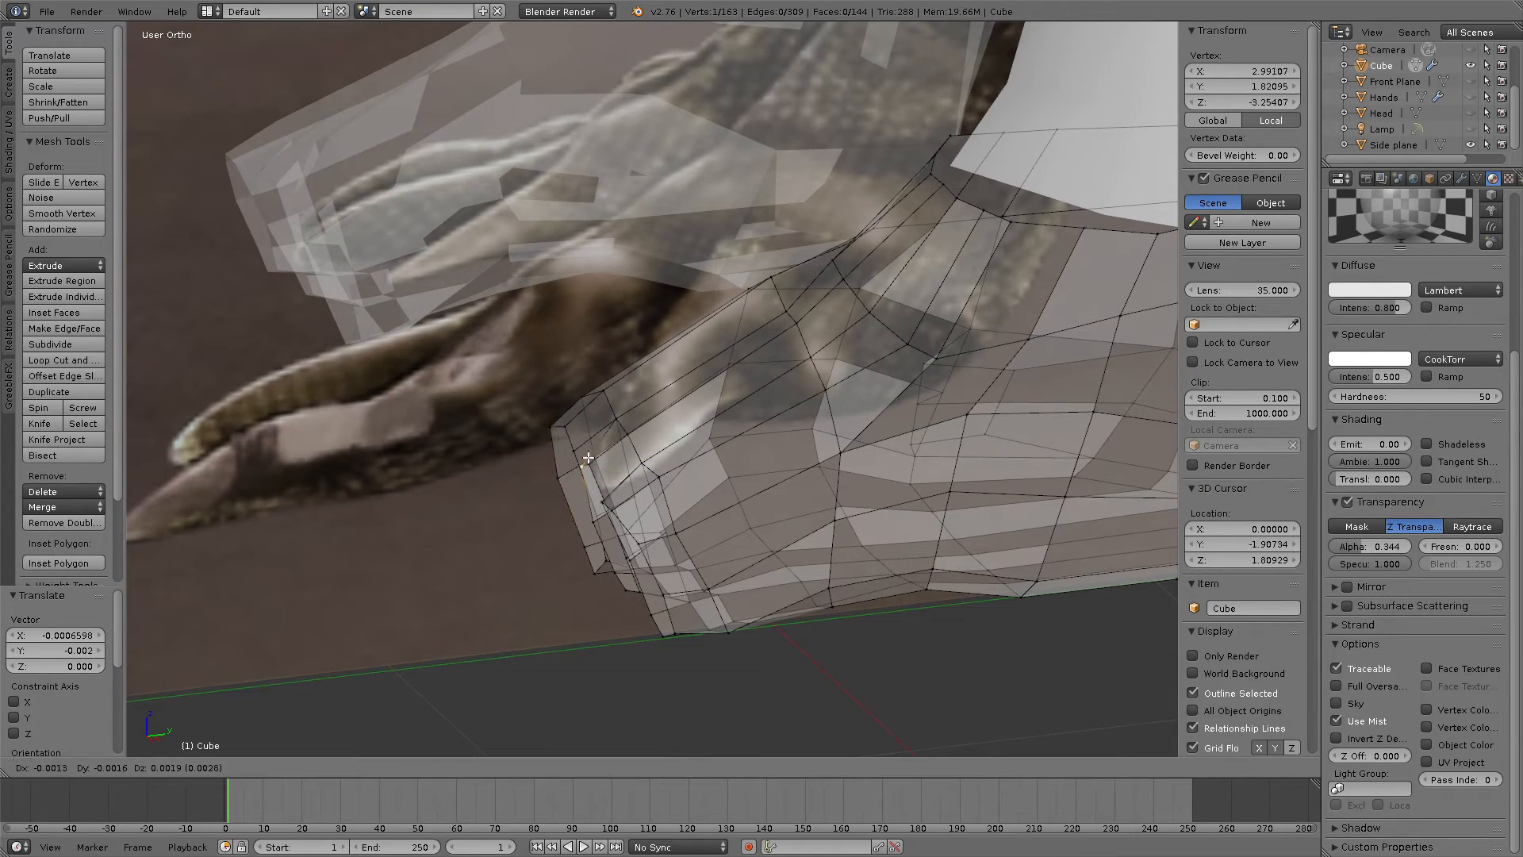
pyautogui.click(584, 453)
pyautogui.moveTo(584, 452); pyautogui.dragTo(445, 484, button='middle')
pyautogui.press('g')
pyautogui.click(592, 447)
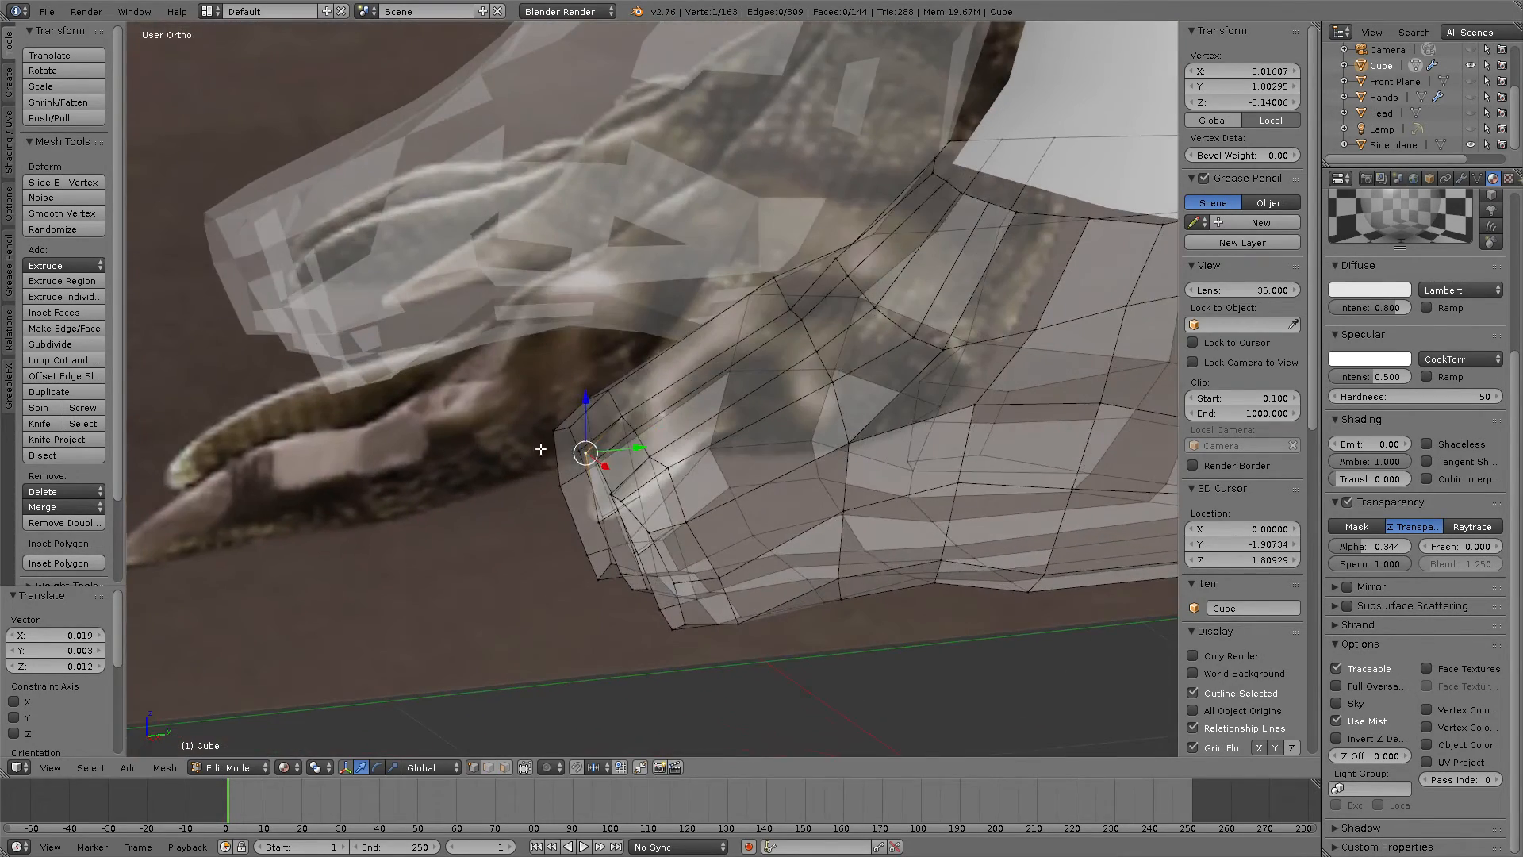
# Step: Move the innermost front toe's two upper front vertices about -0.010 in X, -0.007 in Y and 0.025 in Z
pyautogui.keyDown('ctrl'); pyautogui.click(569, 422); pyautogui.keyUp('ctrl')
pyautogui.press('g')
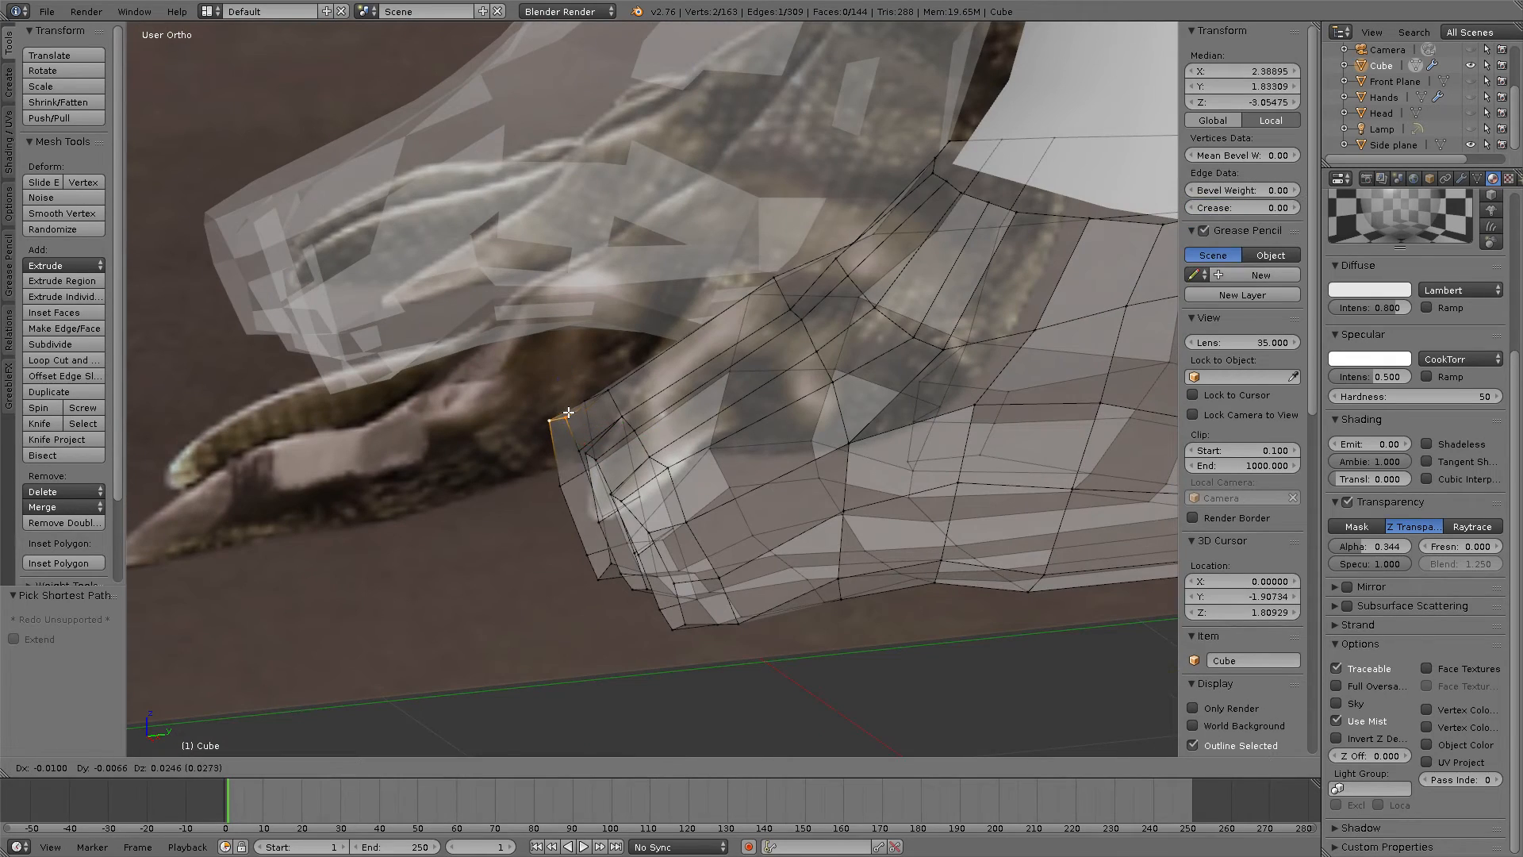
pyautogui.click(555, 418)
pyautogui.moveTo(555, 418); pyautogui.dragTo(734, 481, button='middle')
pyautogui.scroll(-3, 731, 465)
pyautogui.scroll(2, 742, 470)
# Step: Lower the middle toe's gap-side upper vertex along Z by about -0.022 and another -0.016
pyautogui.rightClick(652, 427)
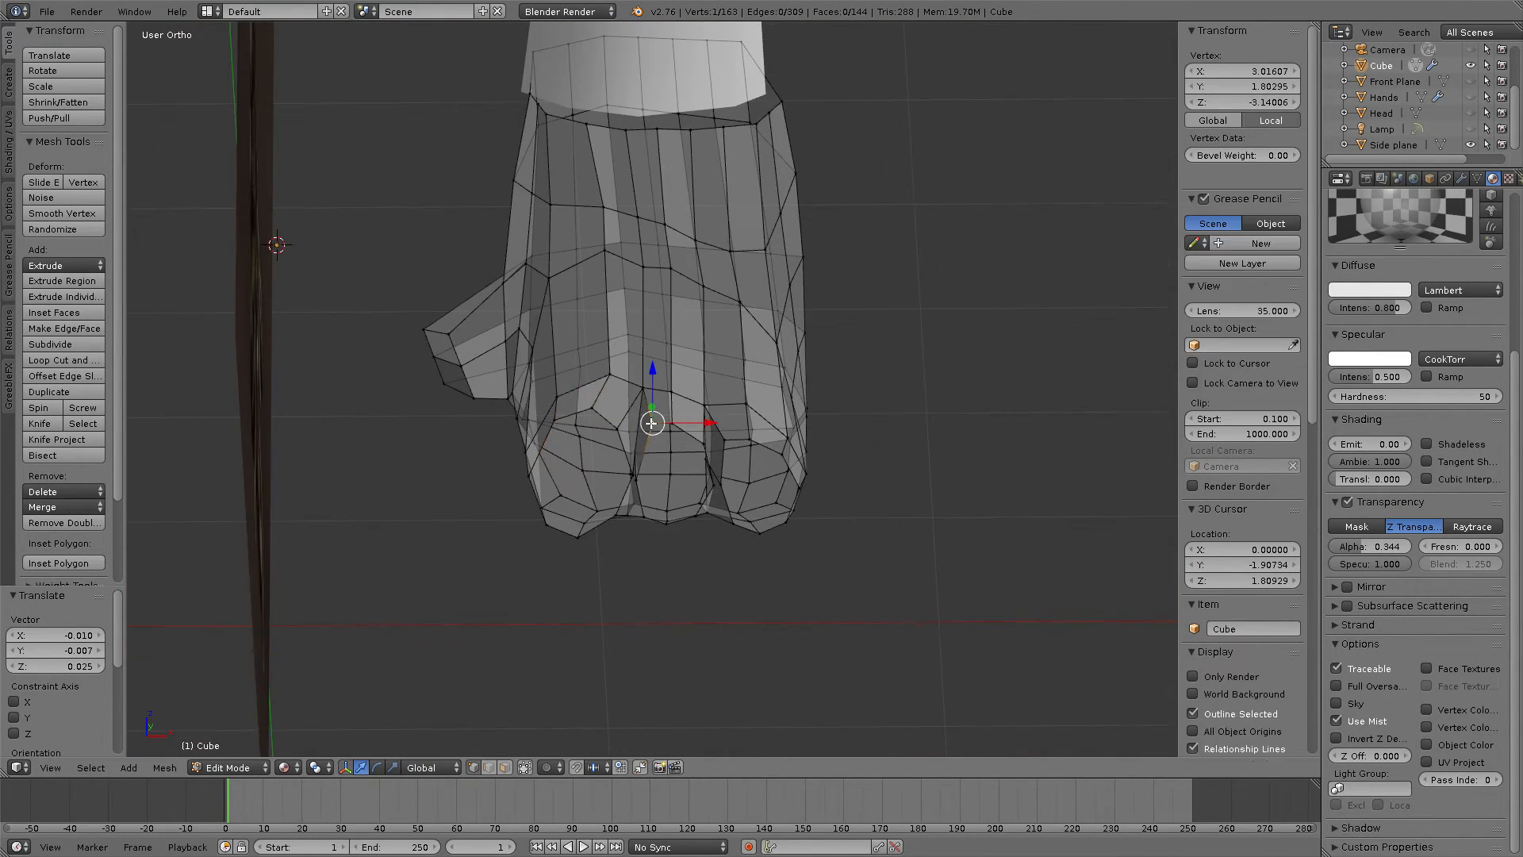
pyautogui.press('g')
pyautogui.click(663, 425)
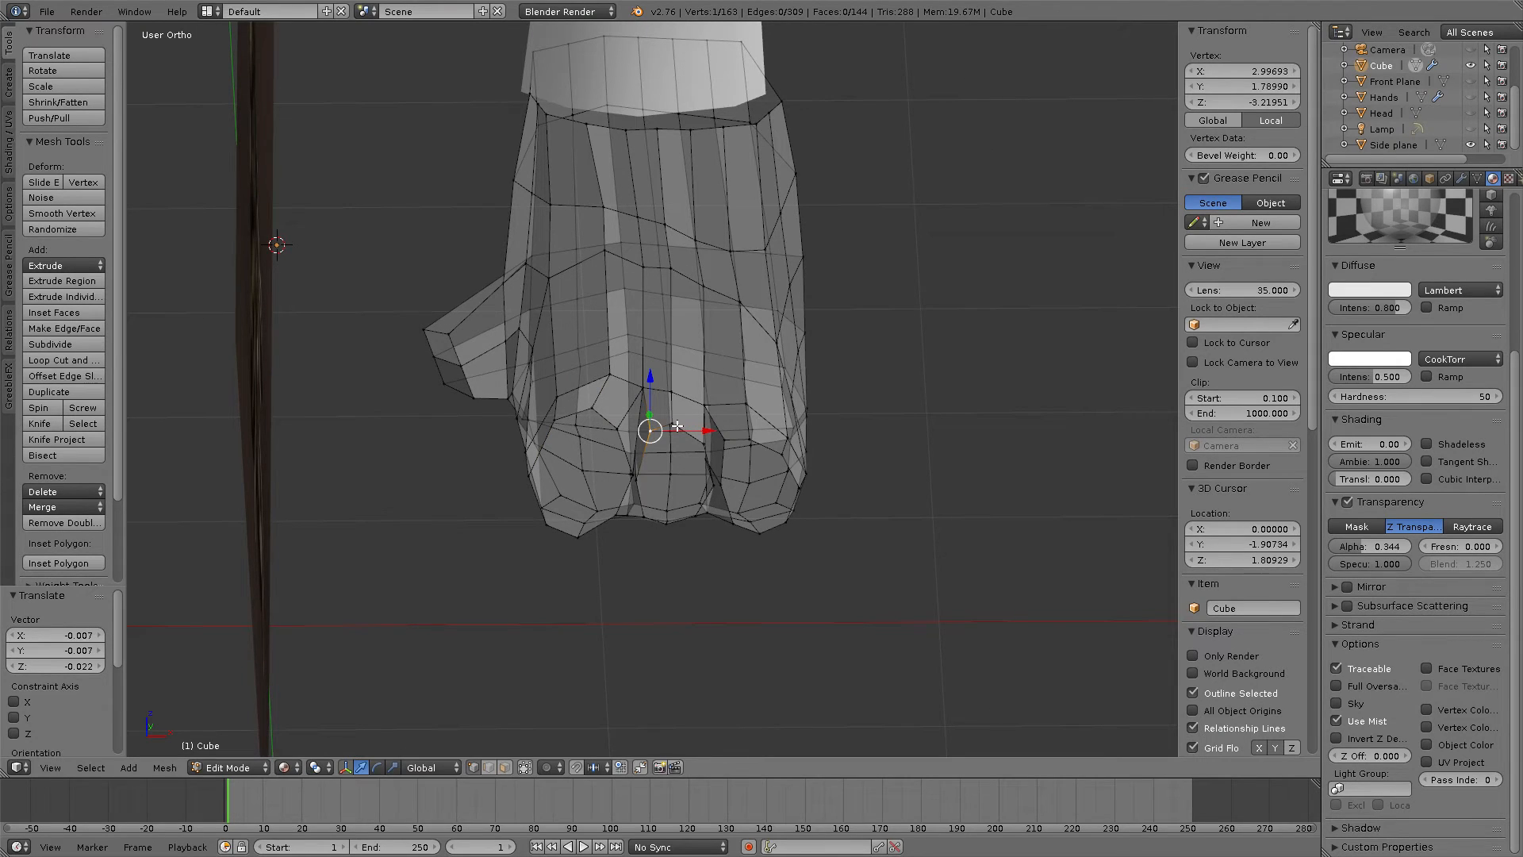
pyautogui.press('g')
pyautogui.click(676, 429)
pyautogui.moveTo(675, 429); pyautogui.dragTo(794, 462, button='middle')
pyautogui.scroll(-4, 635, 472)
pyautogui.scroll(2, 764, 463)
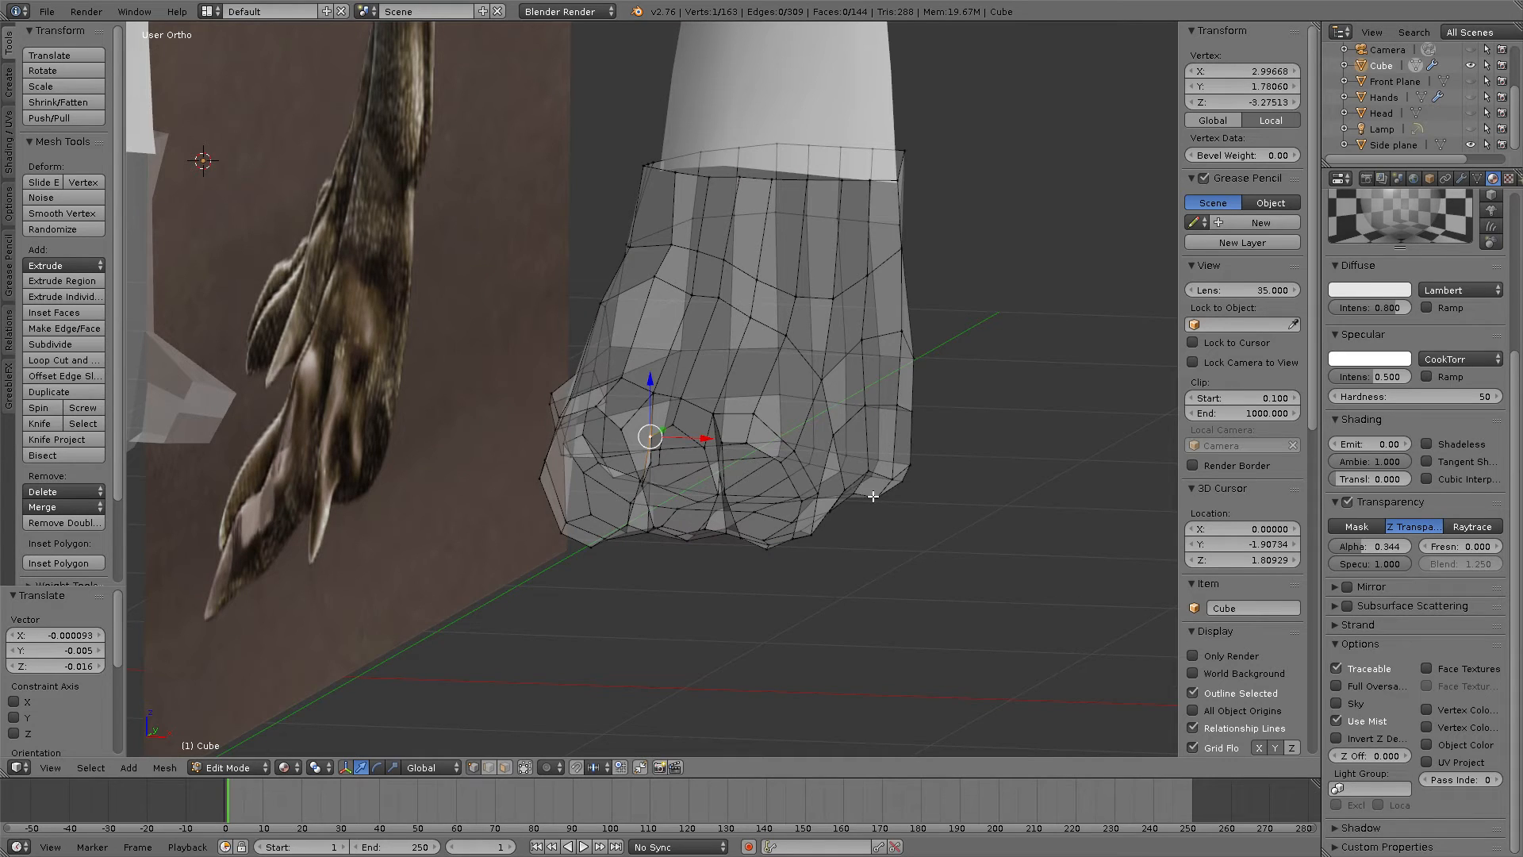
# Step: Enable proportional editing and move the vertex on the foot's outer side 0.101 in X with a smooth falloff size of about 0.75
pyautogui.press('KP_3')
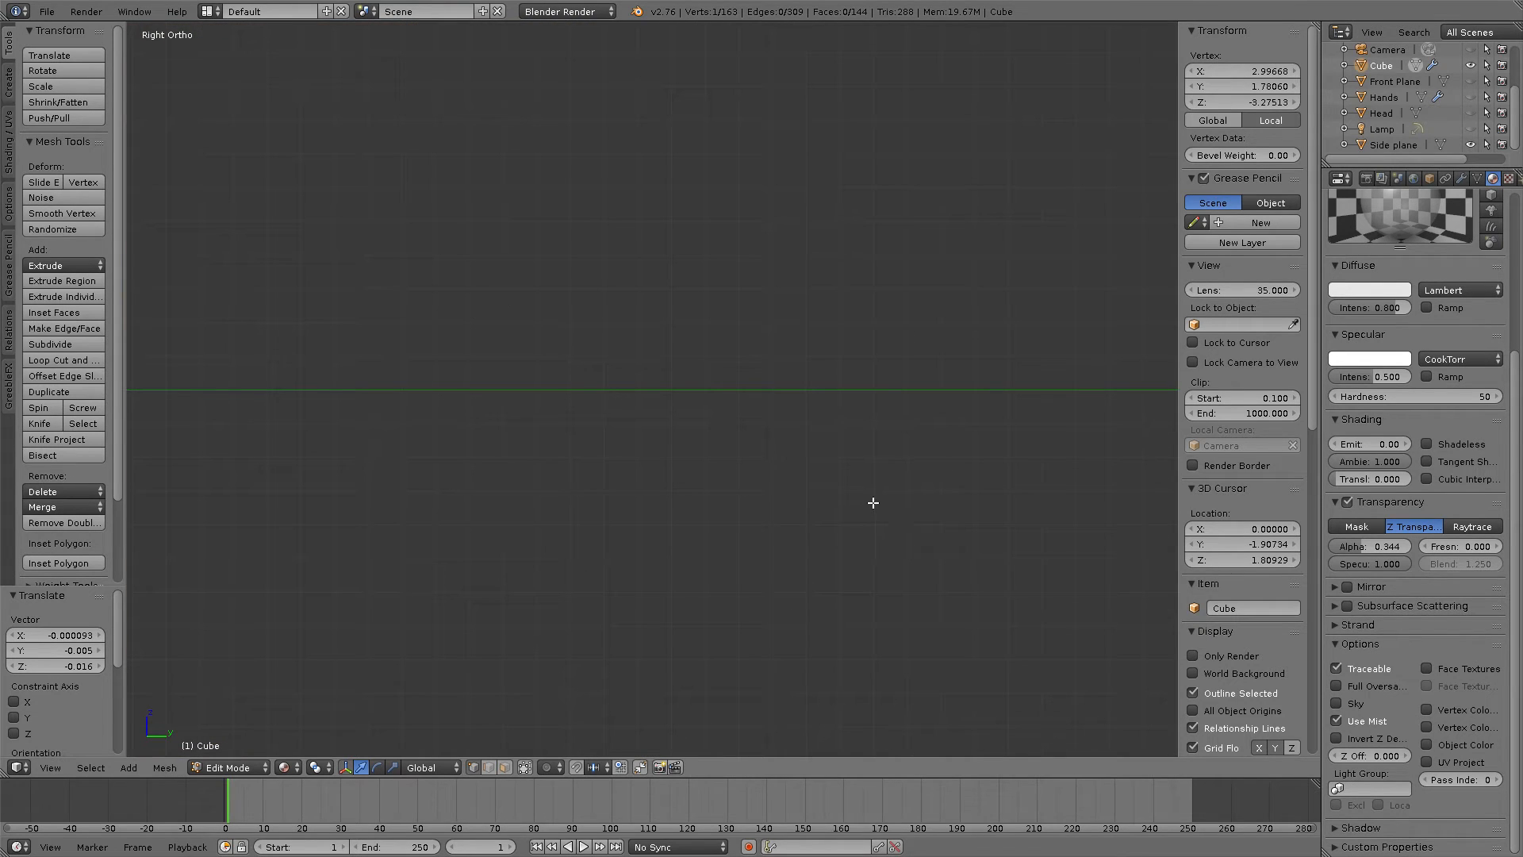
pyautogui.press('KP_Decimal')
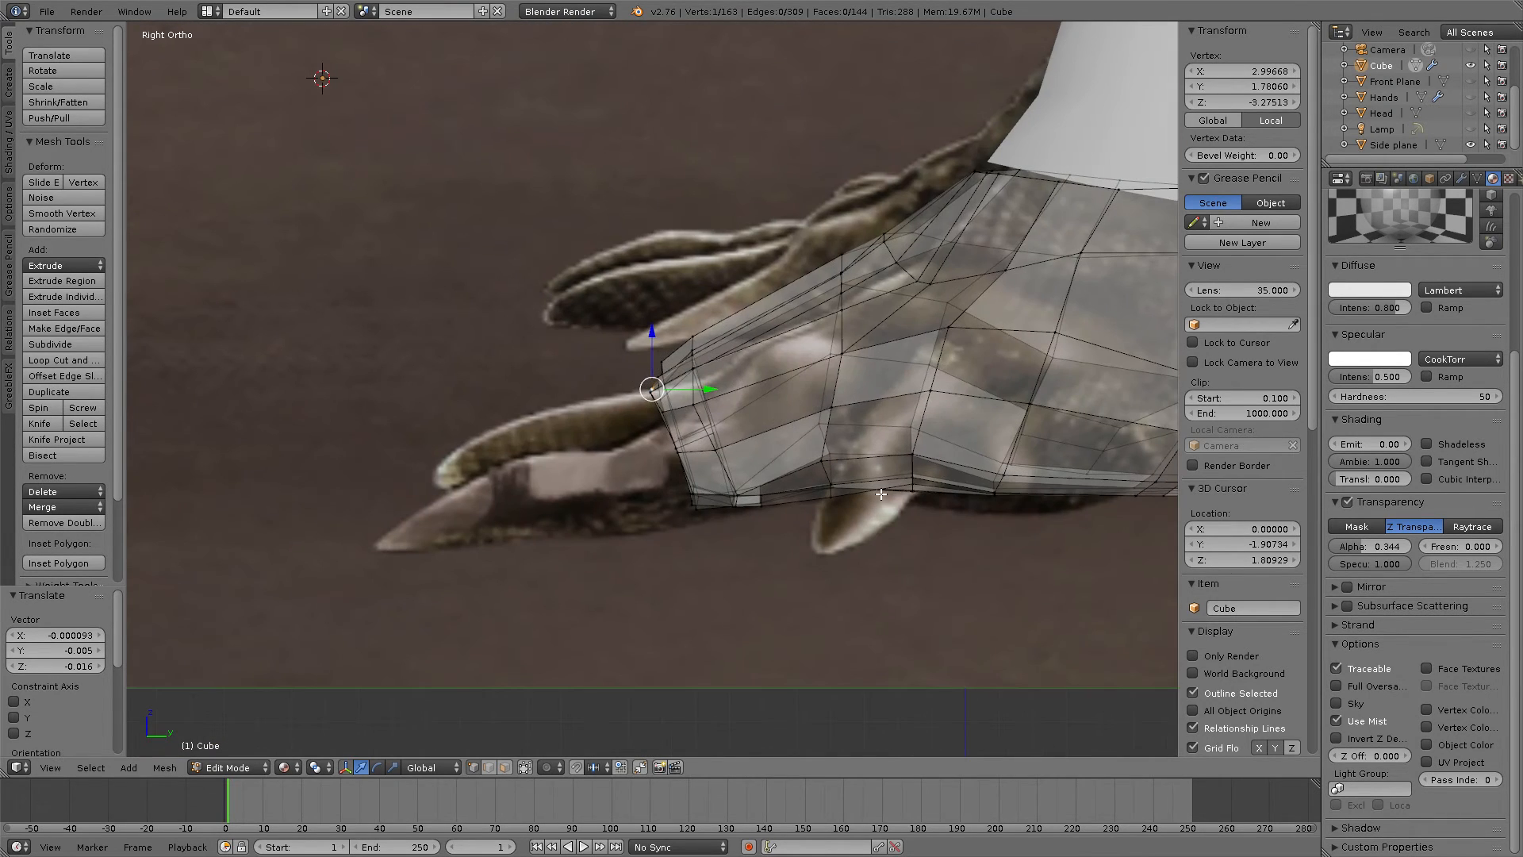
pyautogui.scroll(-4, 879, 485)
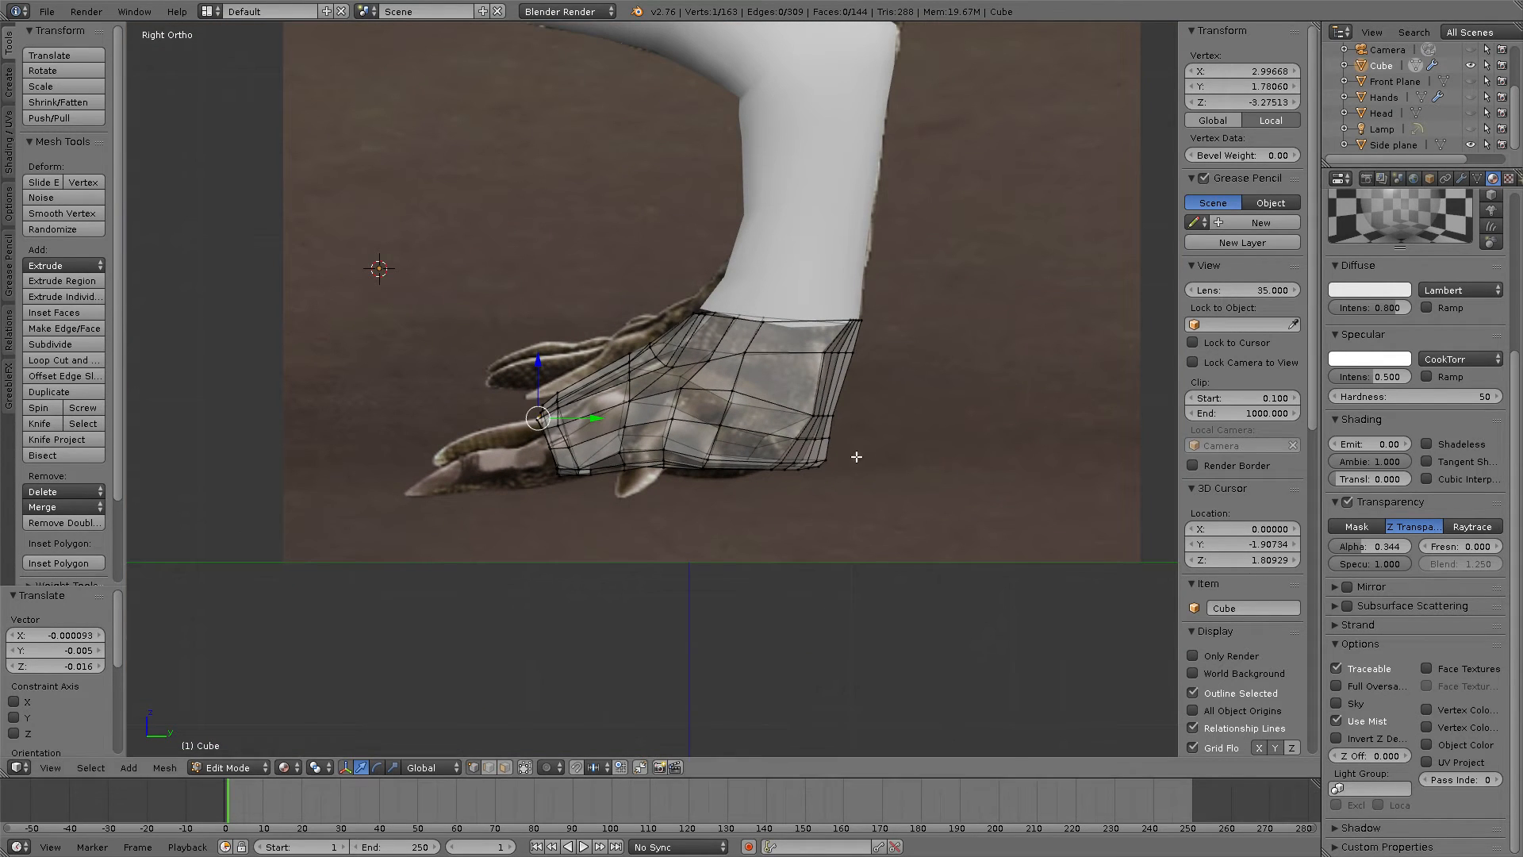
pyautogui.moveTo(675, 411); pyautogui.dragTo(819, 489, button='middle')
pyautogui.rightClick(659, 325)
pyautogui.rightClick(651, 312)
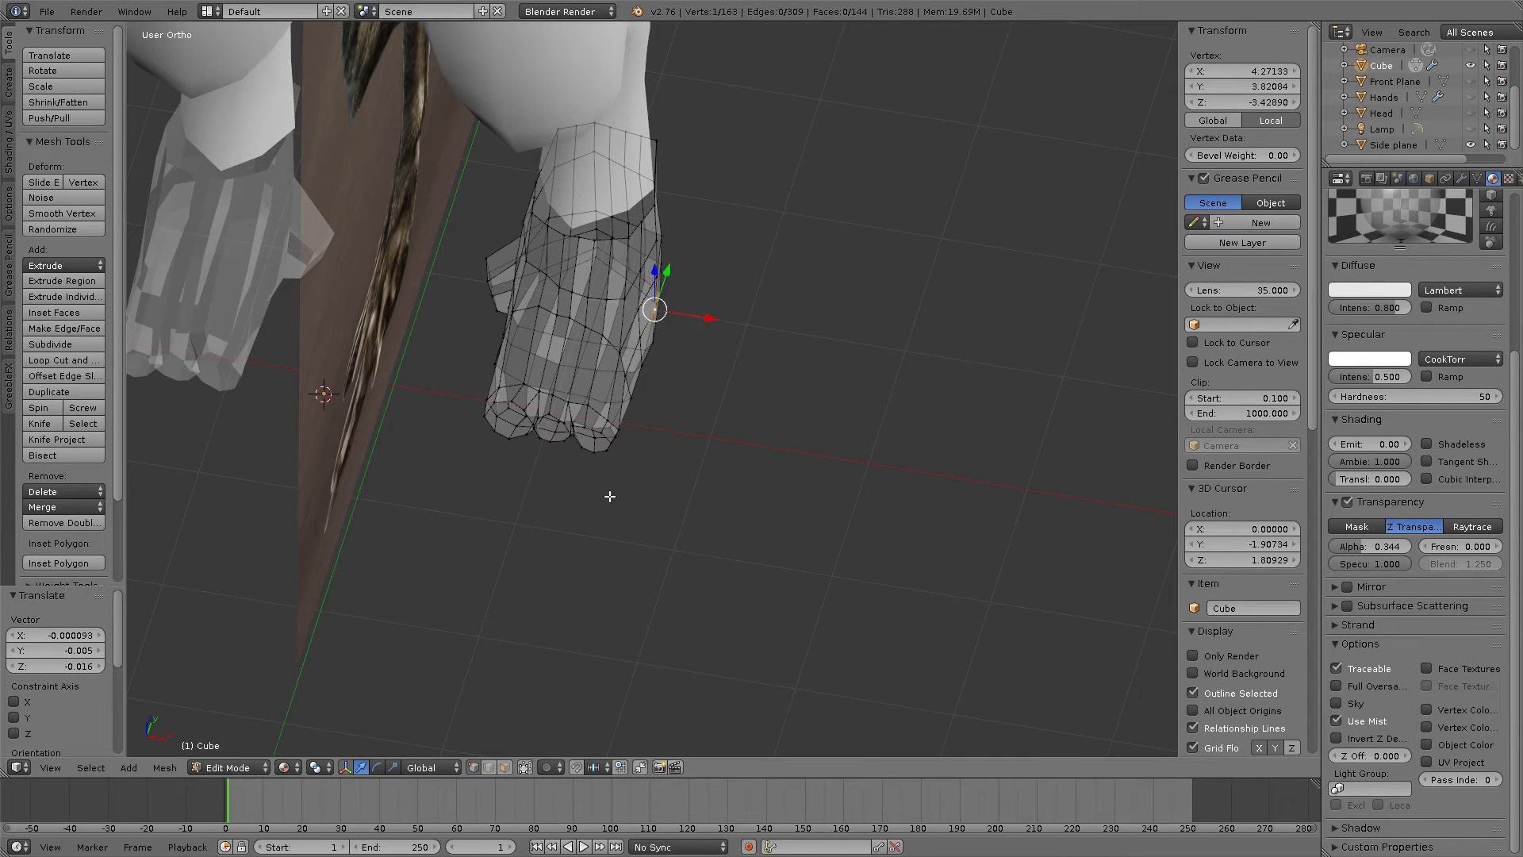
pyautogui.click(555, 769)
pyautogui.click(562, 731)
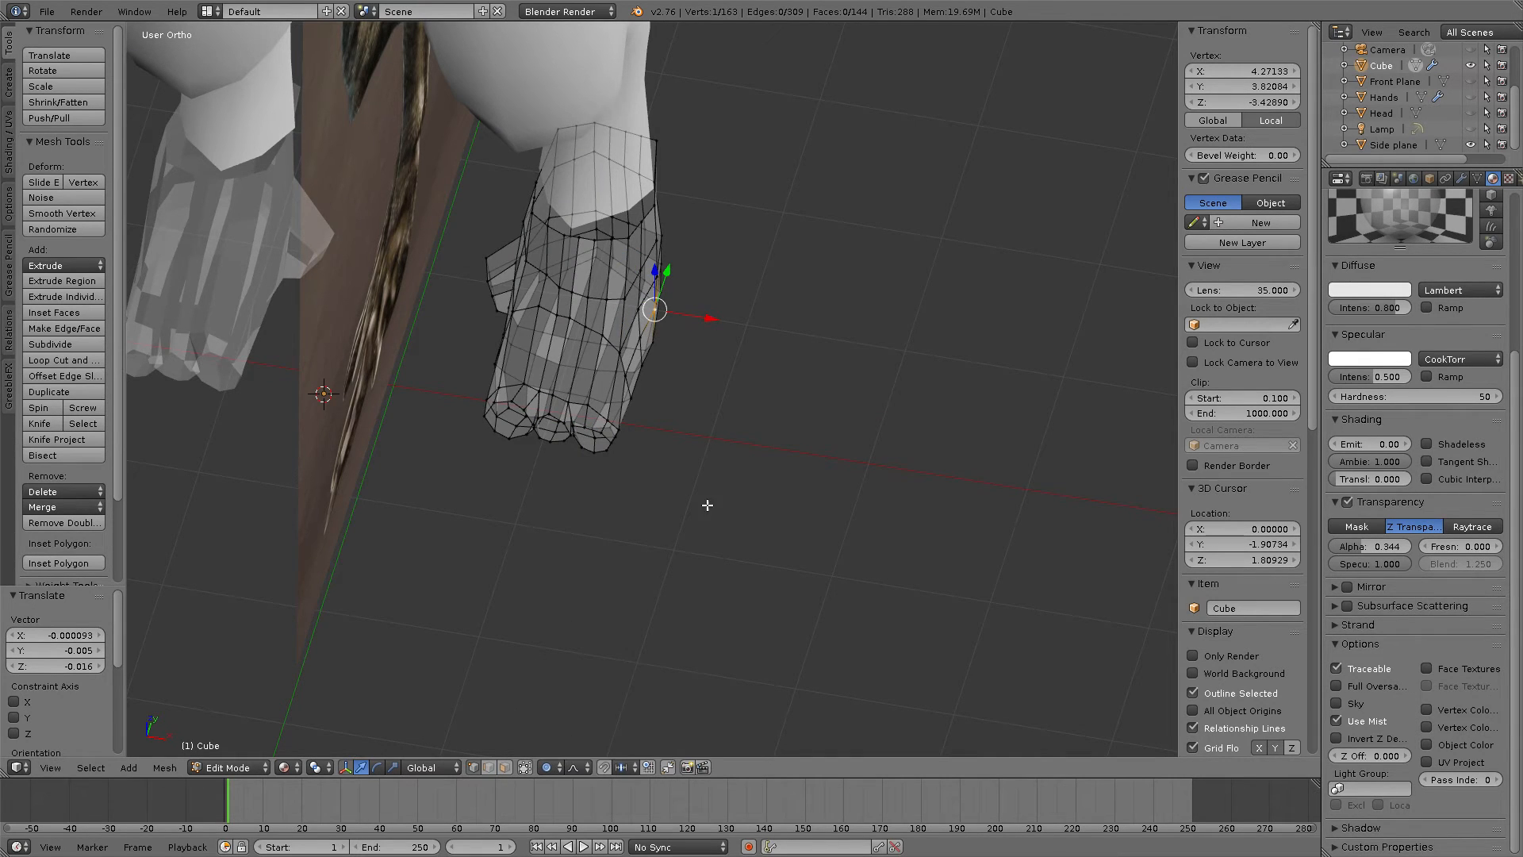
pyautogui.moveTo(723, 420); pyautogui.dragTo(714, 333, button='middle')
pyautogui.press('g')
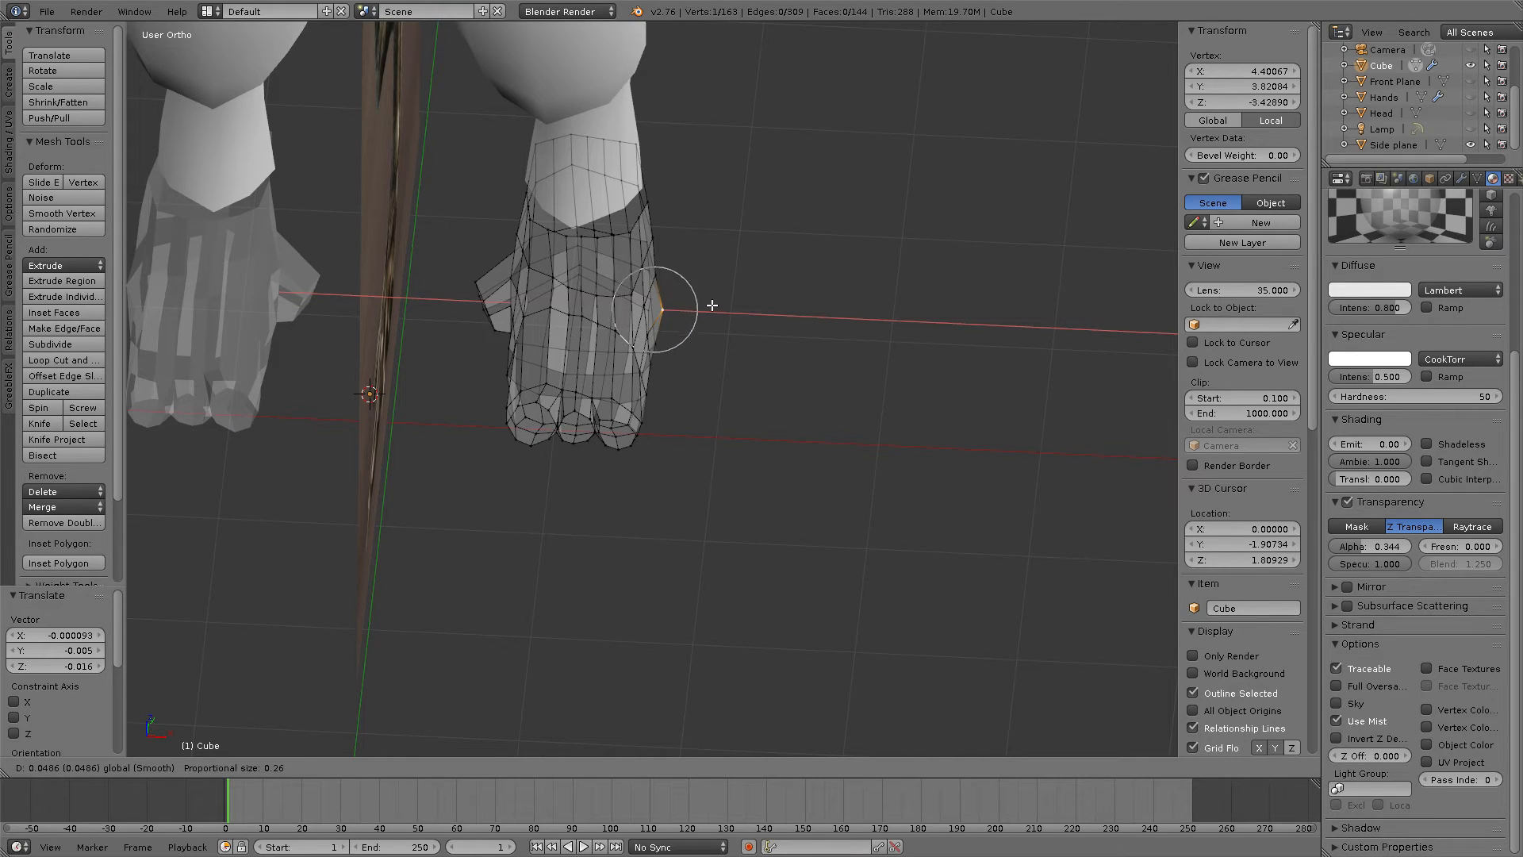
pyautogui.scroll(-11, 714, 304)
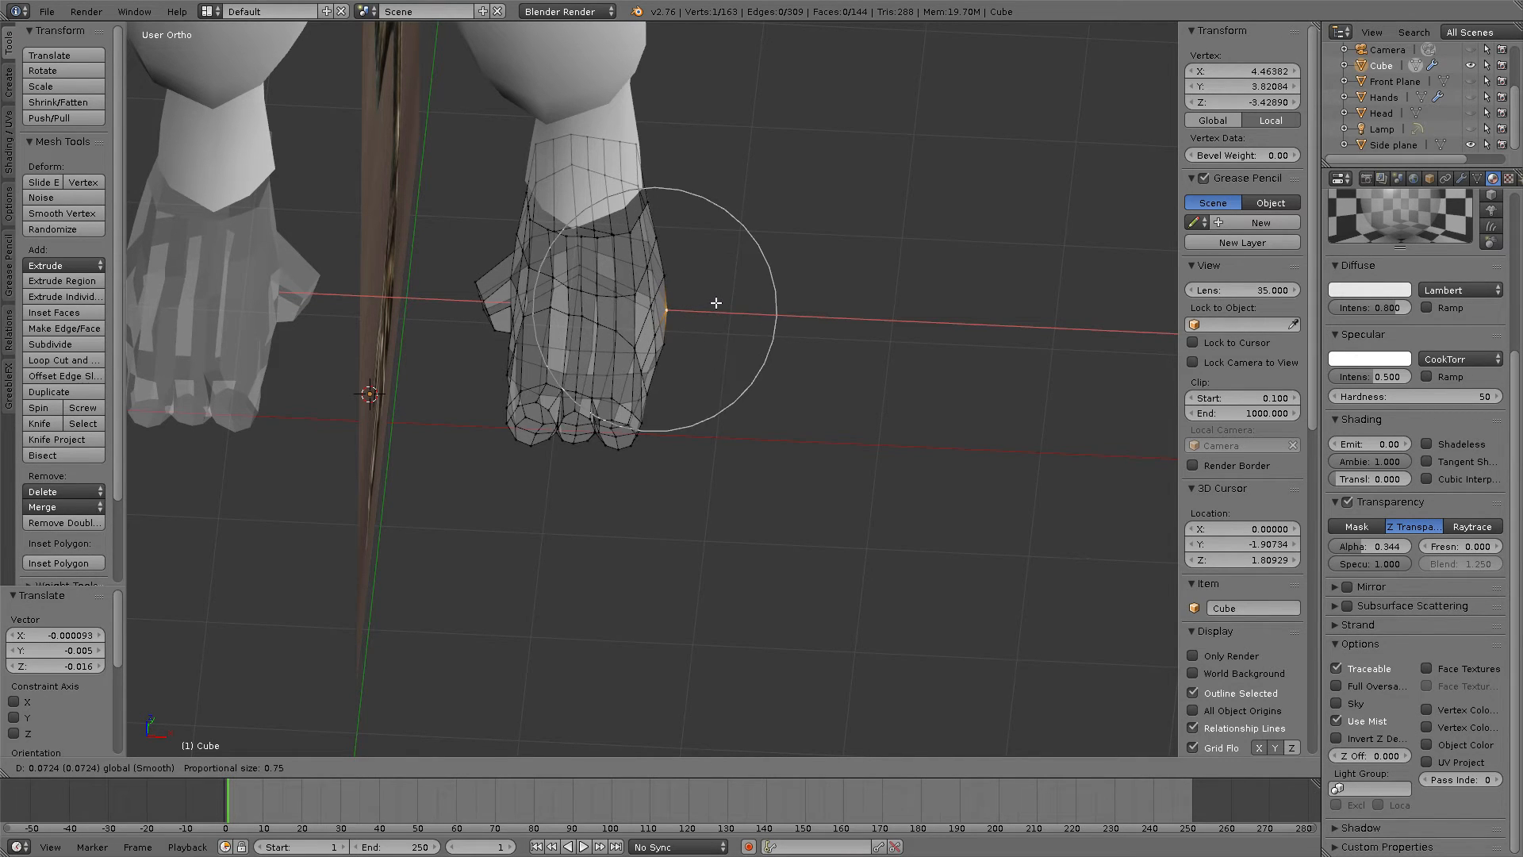
pyautogui.press('x')
pyautogui.click(716, 317)
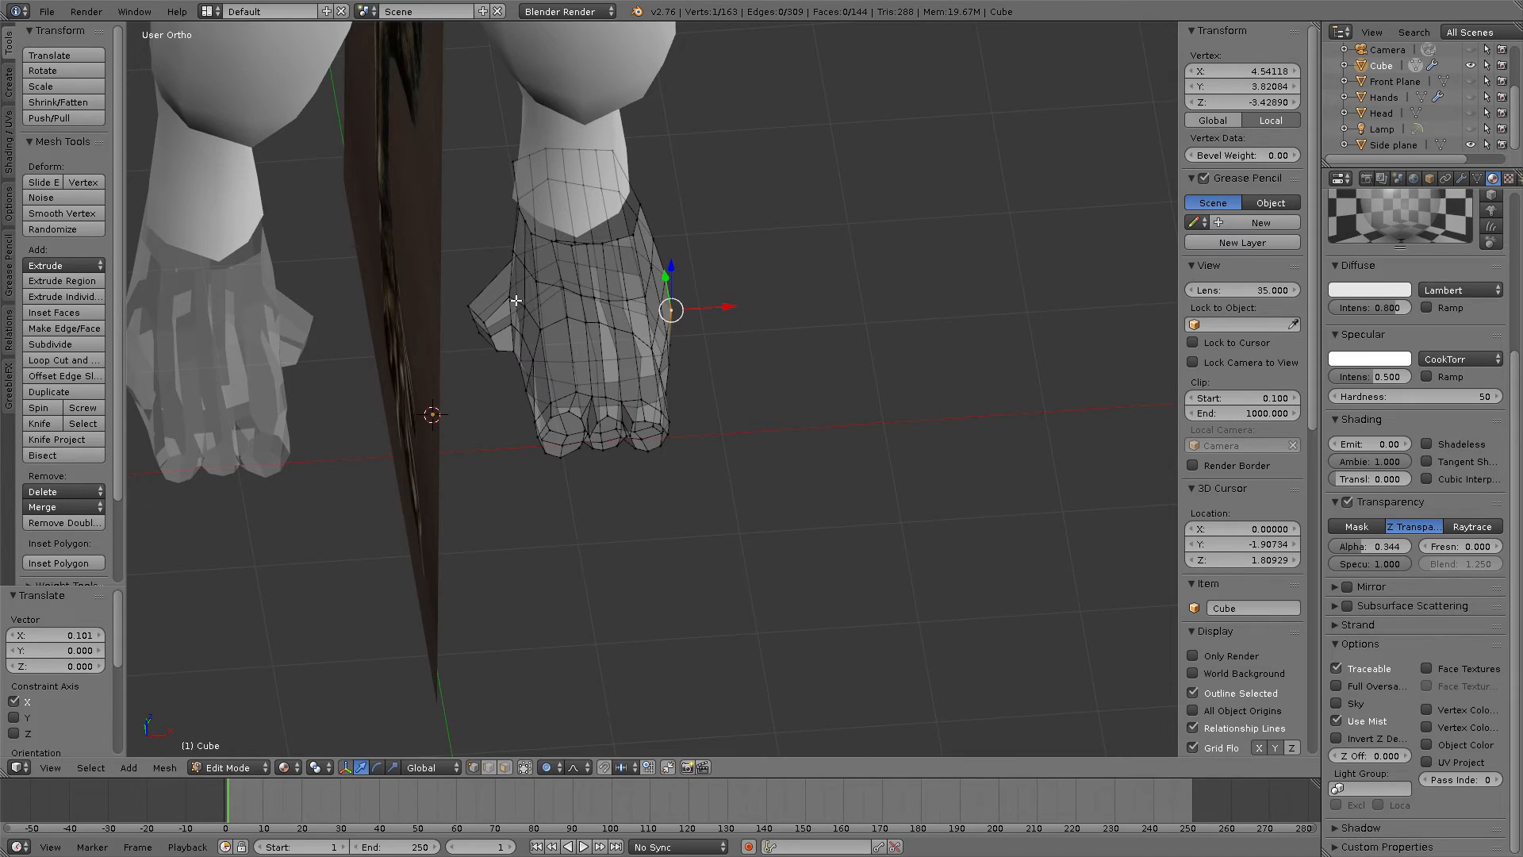
# Step: Proportionally shift the foot's inner side vertex about -0.04 in X and the heel's rear vertex 0.021 in Y
pyautogui.press('g')
pyautogui.press('x')
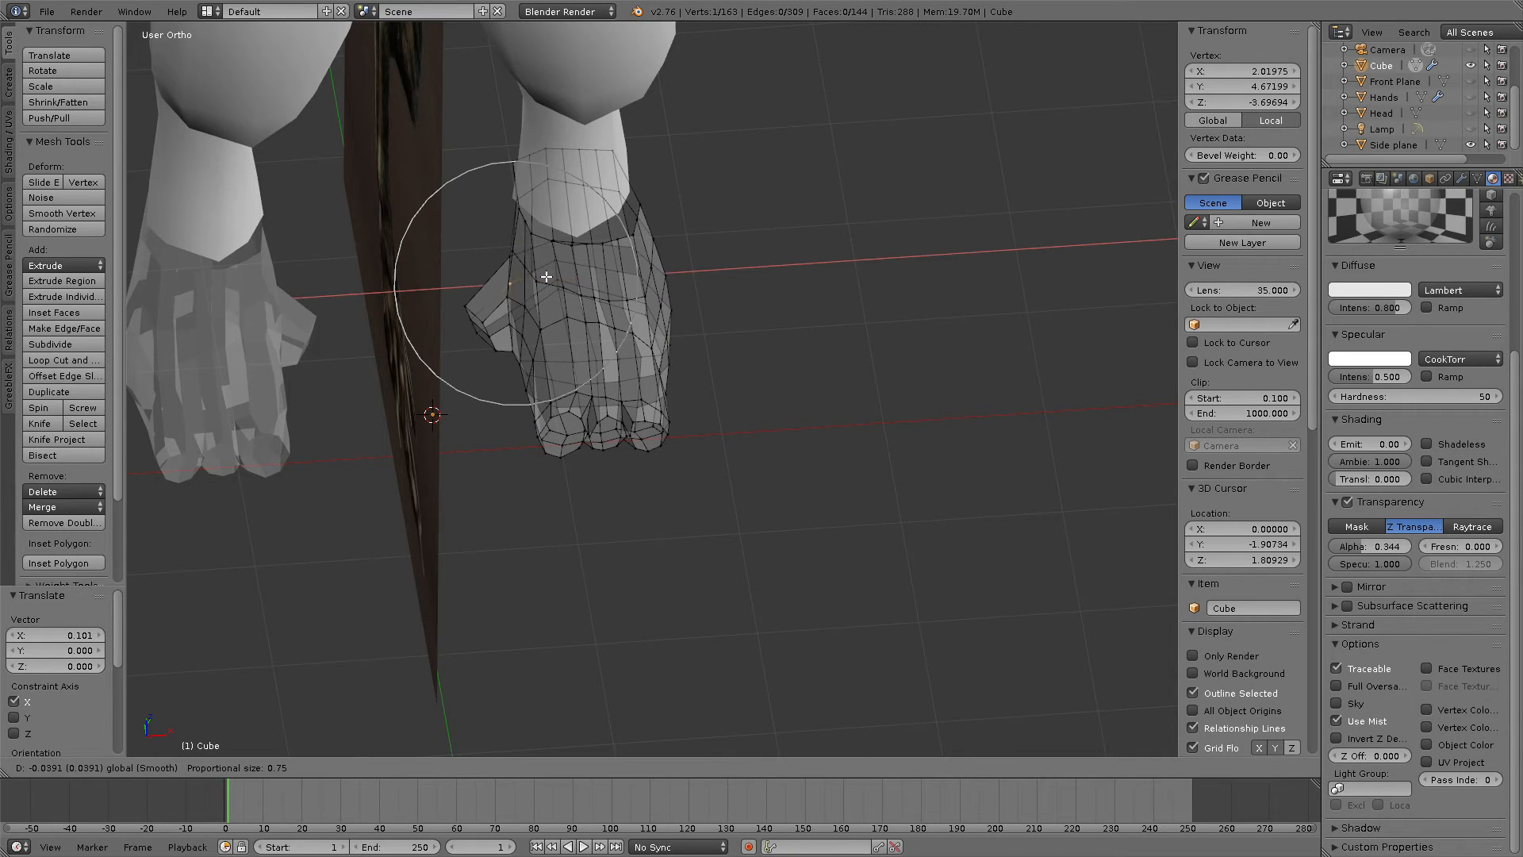
pyautogui.click(543, 275)
pyautogui.moveTo(544, 275); pyautogui.dragTo(503, 254, button='middle')
pyautogui.press('g')
pyautogui.press('y')
pyautogui.click(615, 248)
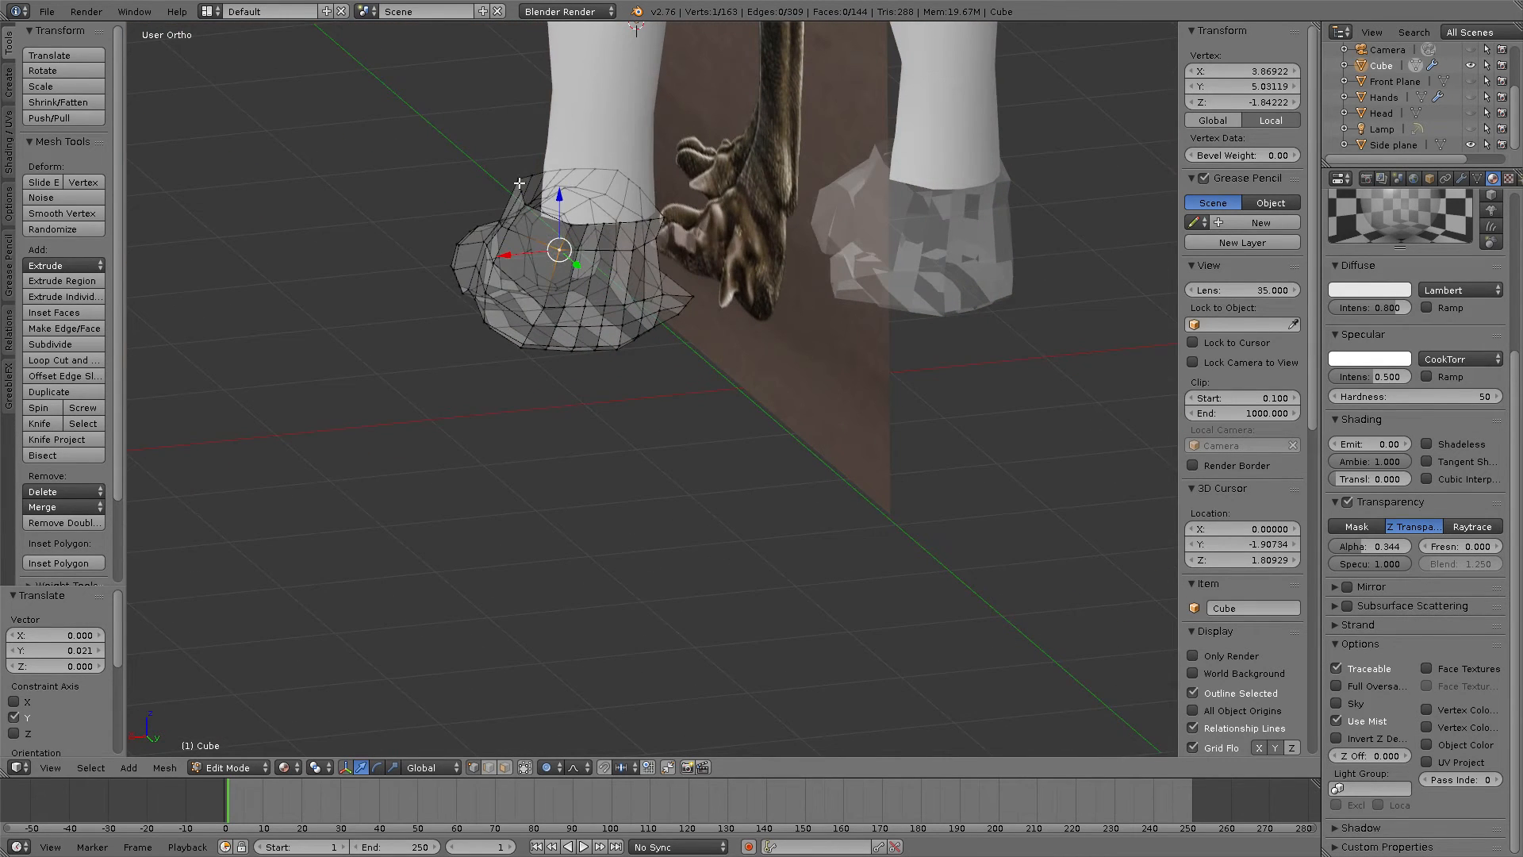
# Step: Proportionally move the upper ankle vertex by -0.072, 0.030, -0.014 and again by -0.016, 0.016, 0.022 in X, Y and Z
pyautogui.press('g')
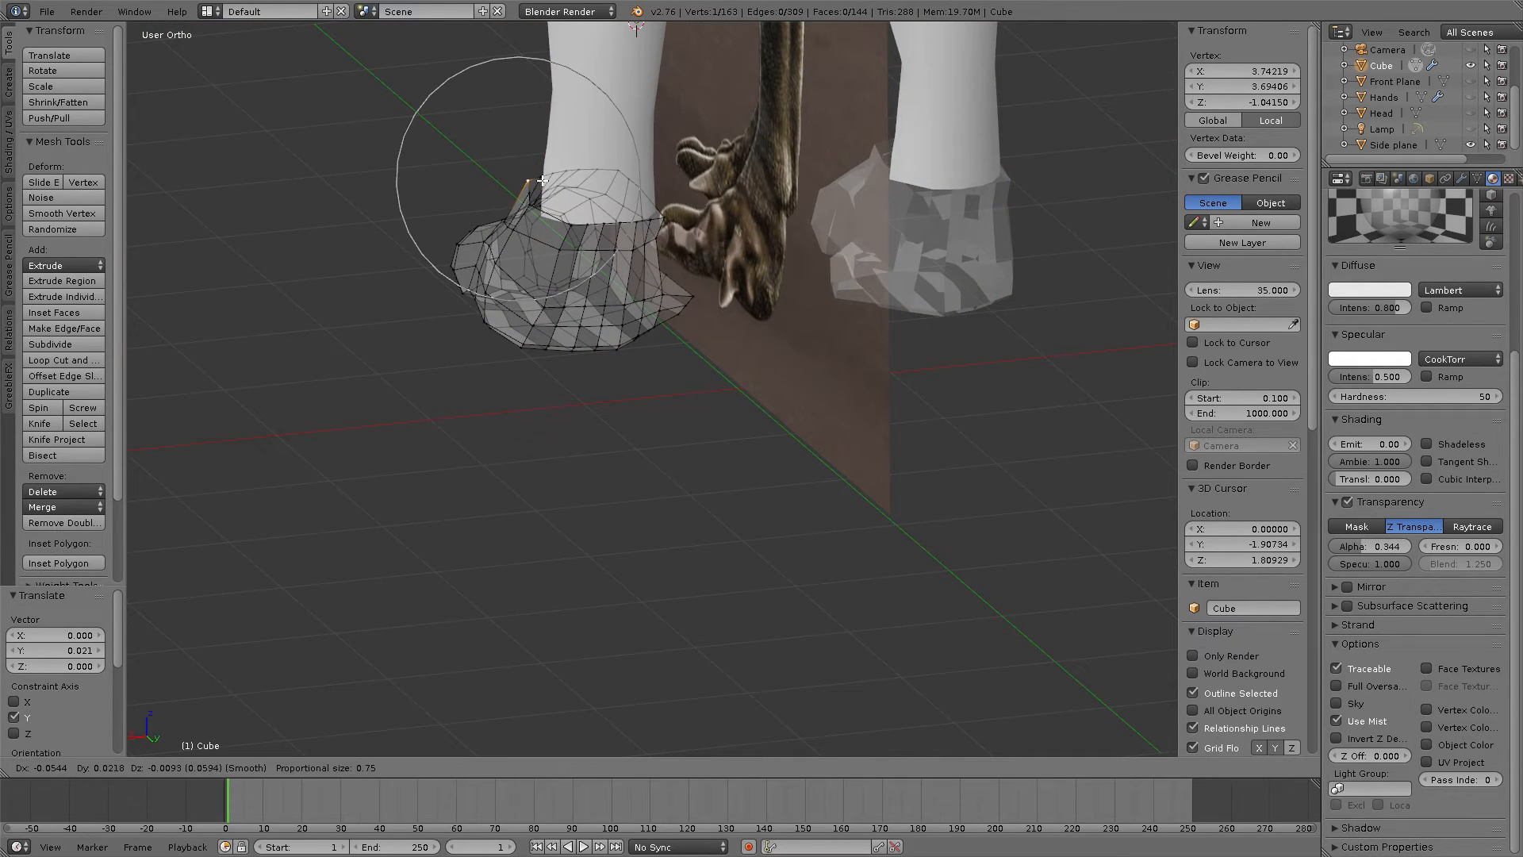
pyautogui.click(544, 182)
pyautogui.moveTo(544, 181); pyautogui.dragTo(661, 293, button='middle')
pyautogui.press('g')
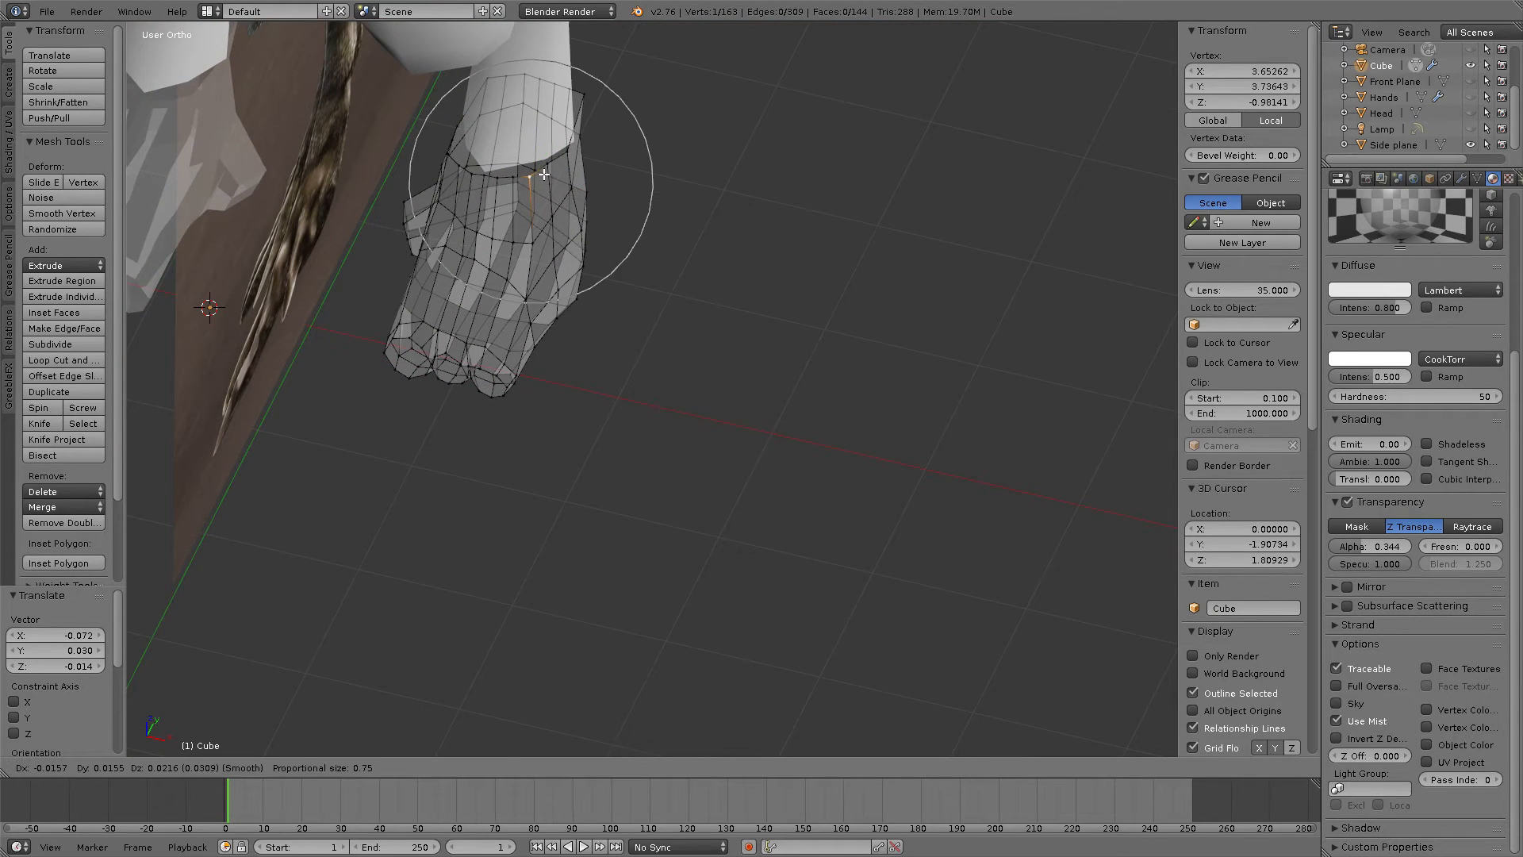
pyautogui.click(556, 207)
pyautogui.moveTo(555, 208); pyautogui.dragTo(664, 284, button='middle')
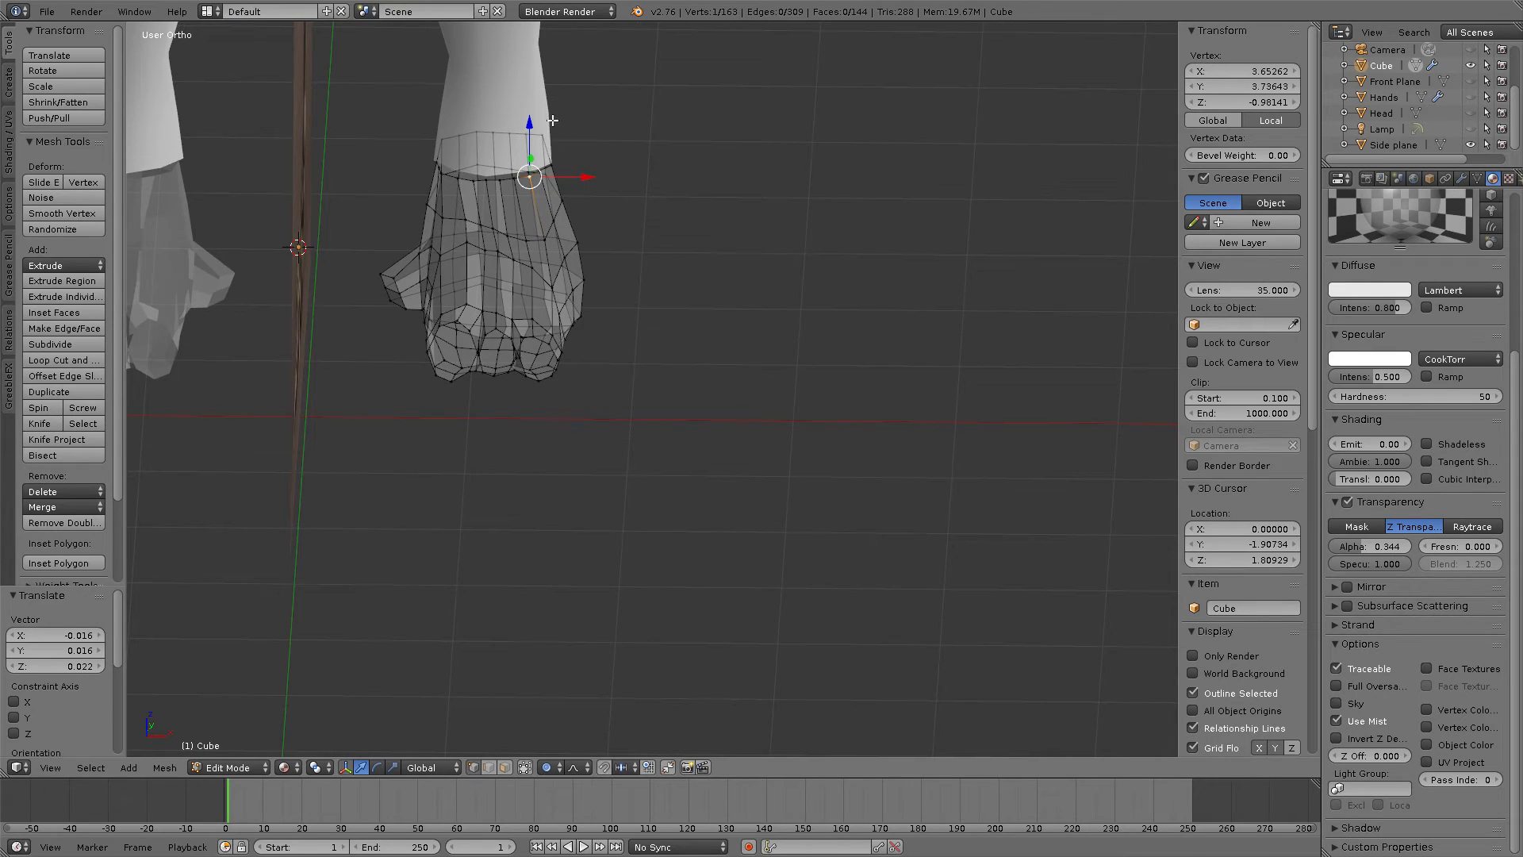
# Step: Disable proportional editing and pull the outer toe's front edge loop forward by -0.163 in Y
pyautogui.moveTo(607, 343); pyautogui.dragTo(659, 384, button='middle')
pyautogui.scroll(5, 860, 466)
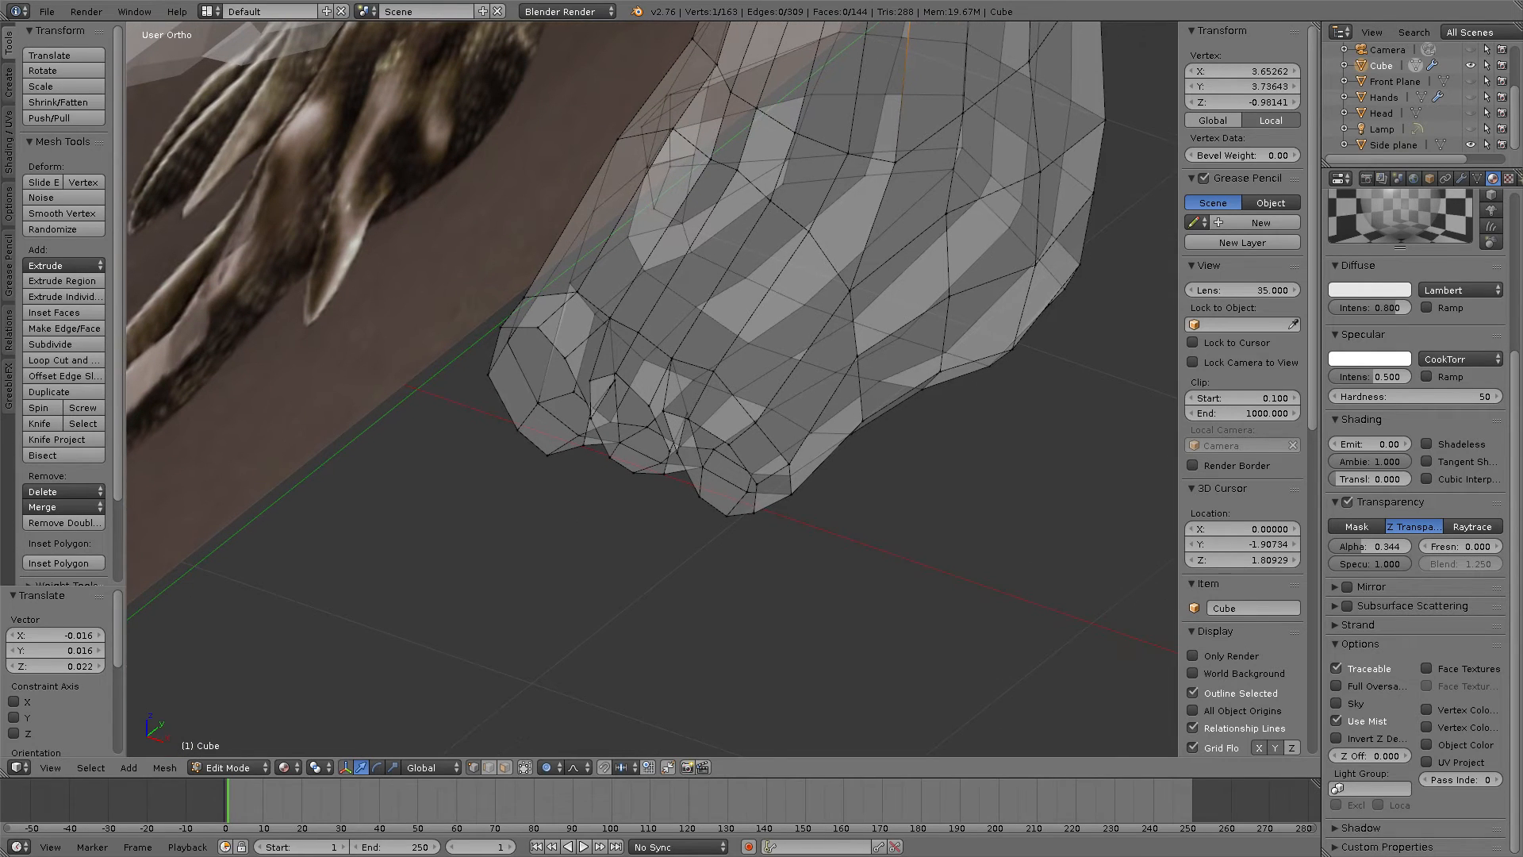
pyautogui.press('a')
pyautogui.rightClick(712, 433)
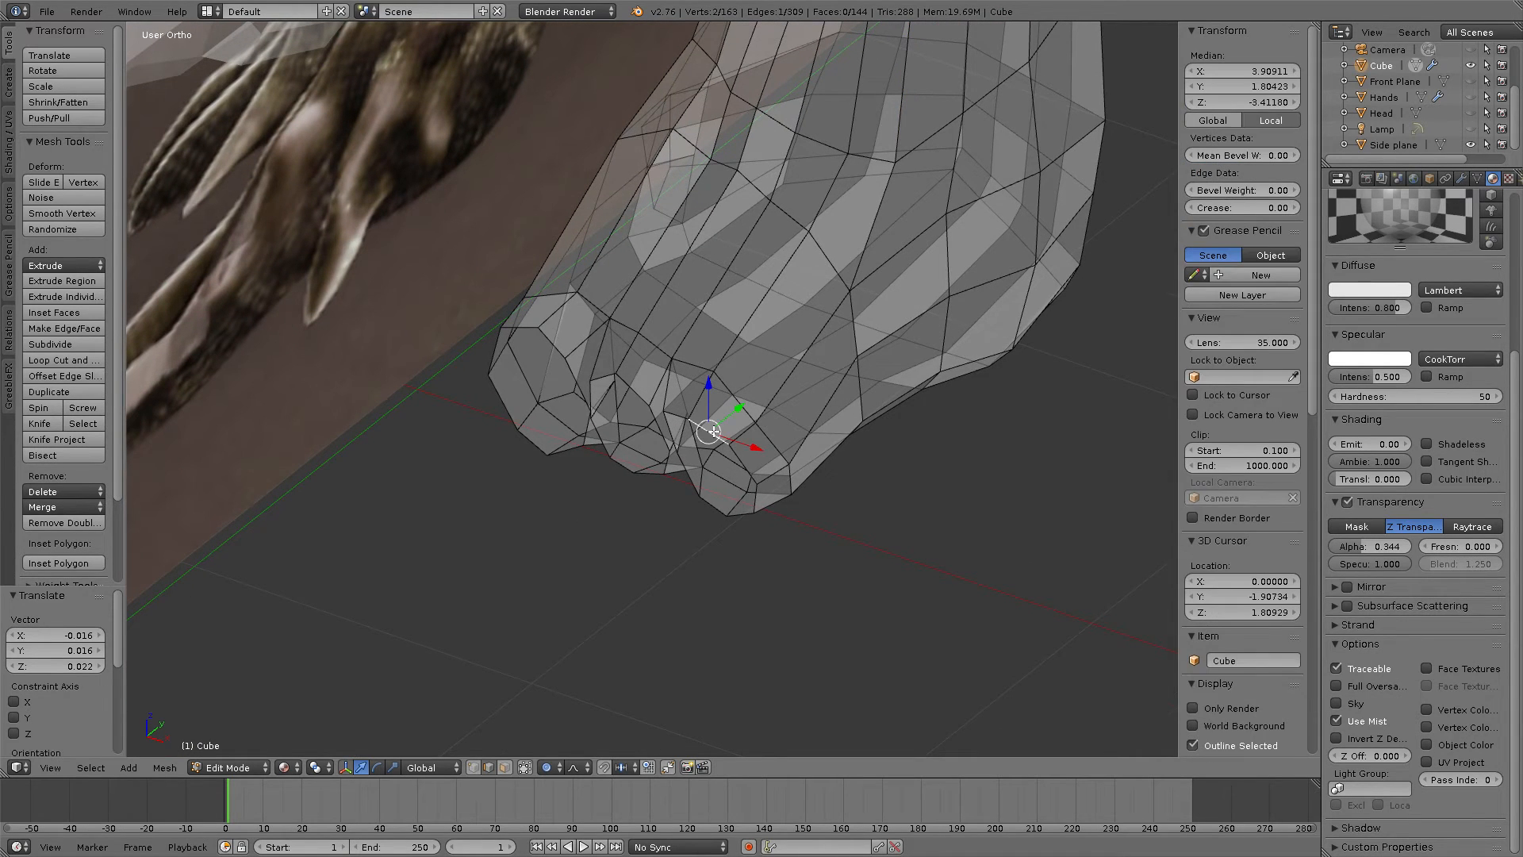
pyautogui.keyDown('alt'); pyautogui.rightClick(712, 431); pyautogui.keyUp('alt')
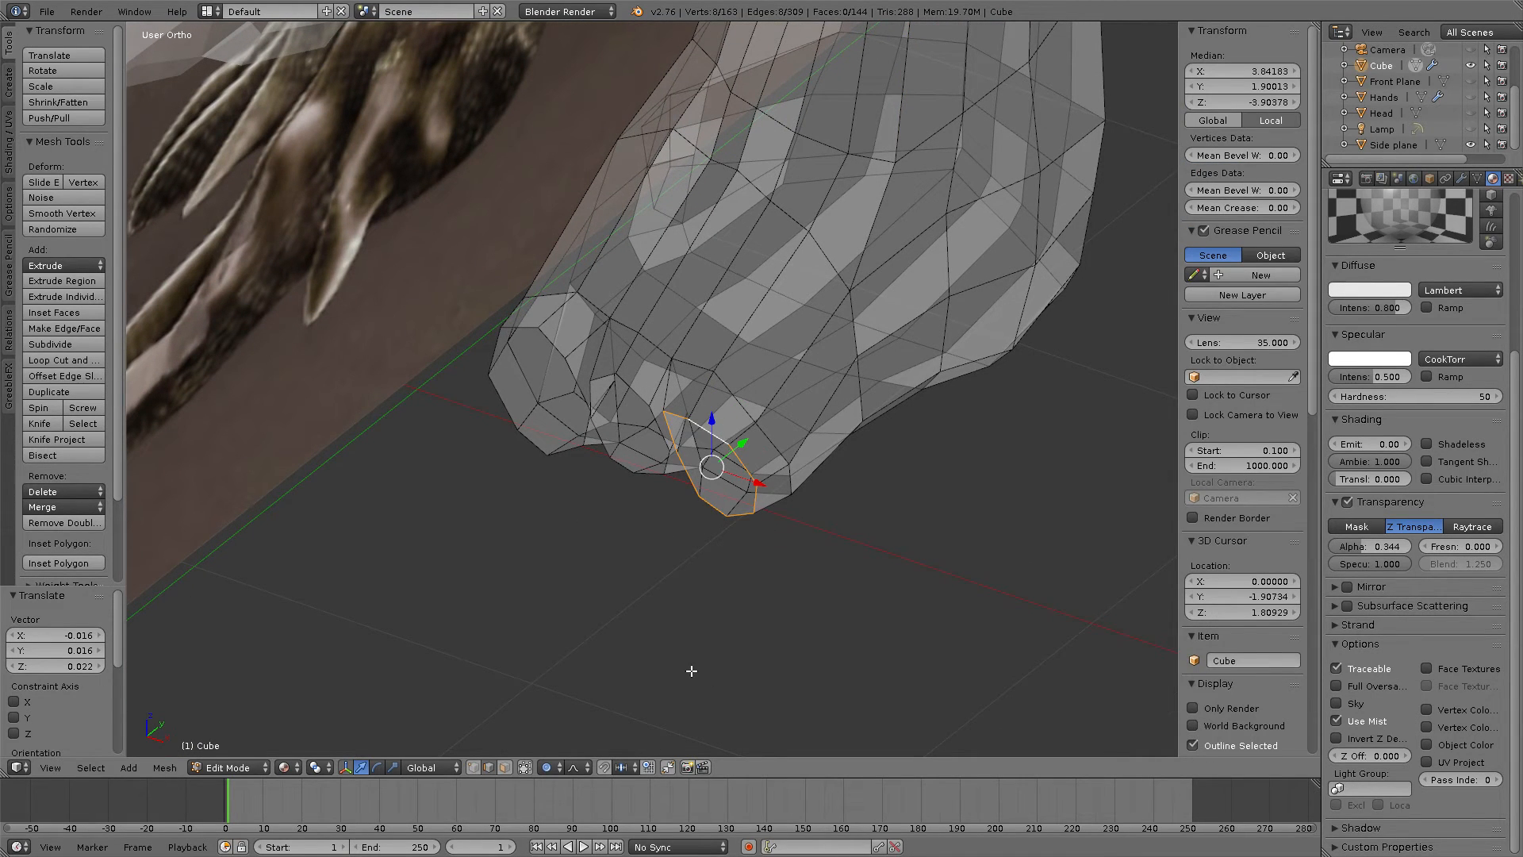
pyautogui.click(563, 769)
pyautogui.click(570, 749)
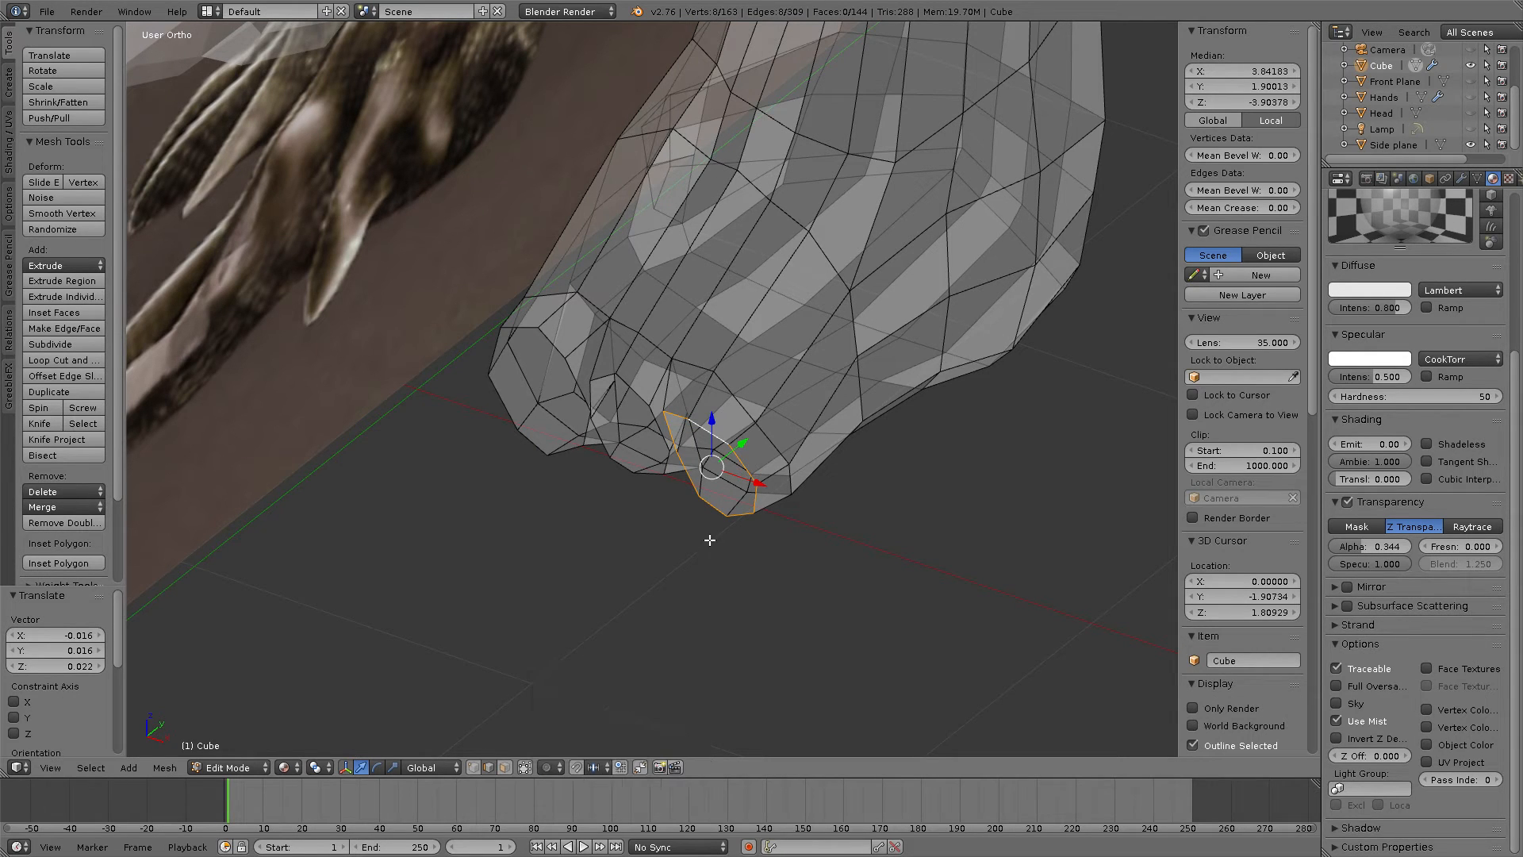
pyautogui.moveTo(710, 540); pyautogui.dragTo(652, 535, button='middle')
pyautogui.moveTo(764, 452); pyautogui.dragTo(714, 476)
# Step: Shift the outer toe's front edge loop away from the middle toe by 0.059 in X
pyautogui.moveTo(714, 476); pyautogui.dragTo(743, 499, button='middle')
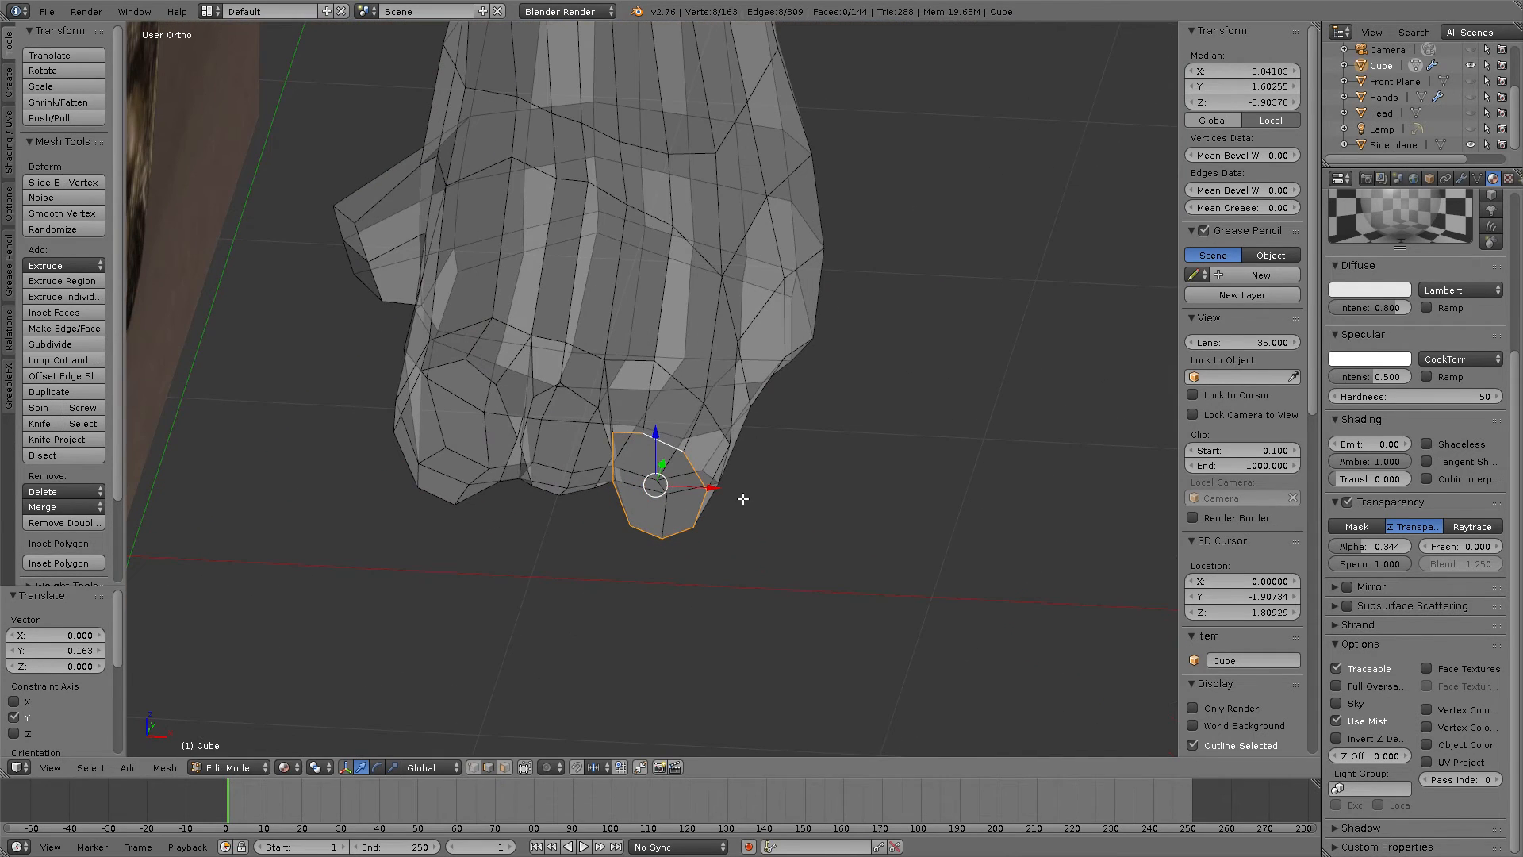
pyautogui.press('g')
pyautogui.press('x')
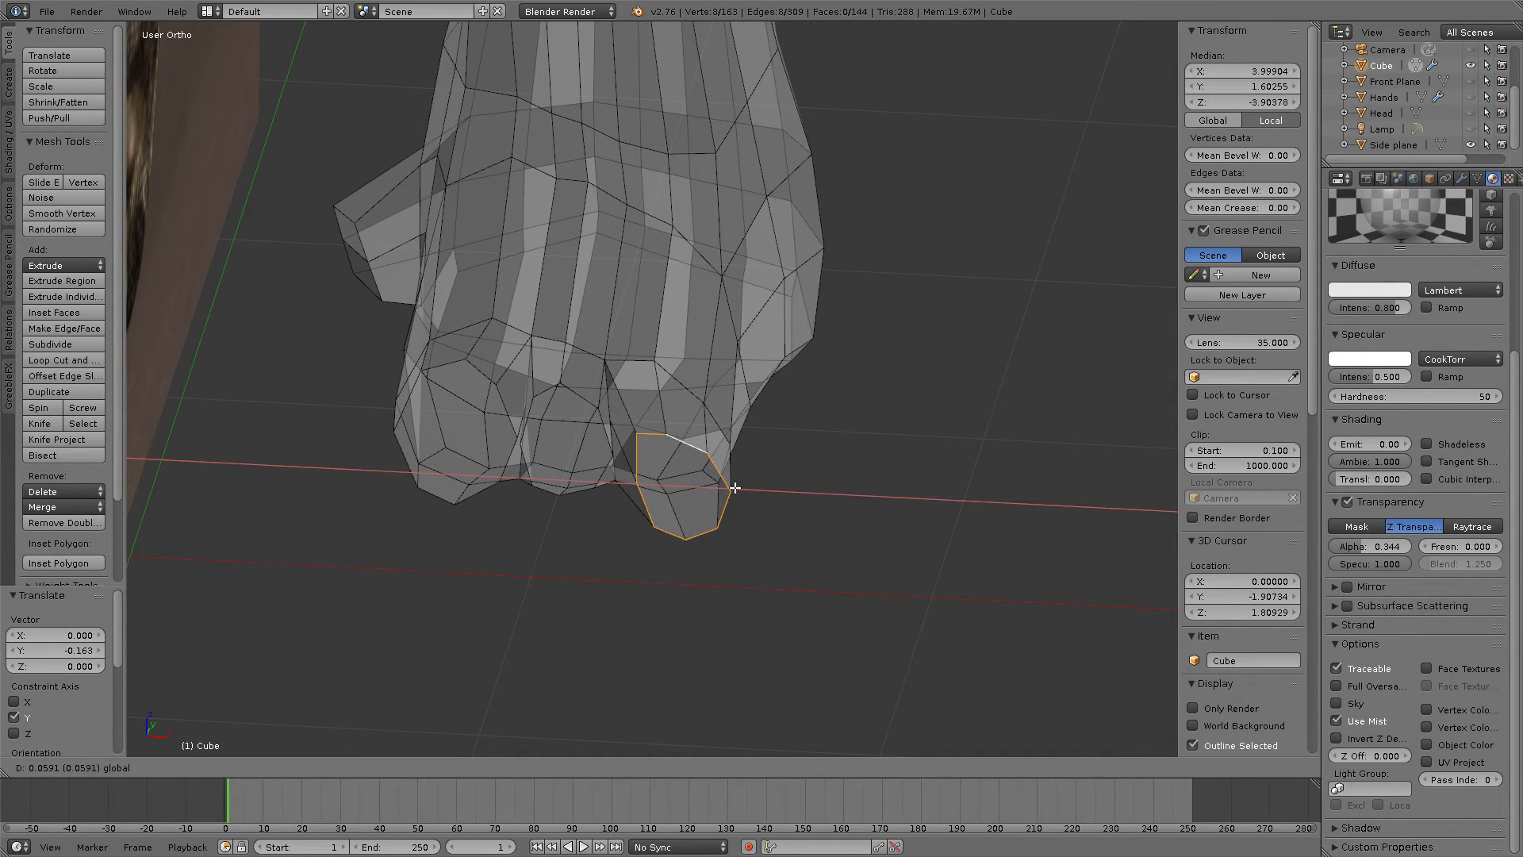
pyautogui.click(735, 488)
# Step: Pull the middle toe's front edge loop forward by -0.139 in Y
pyautogui.rightClick(576, 394)
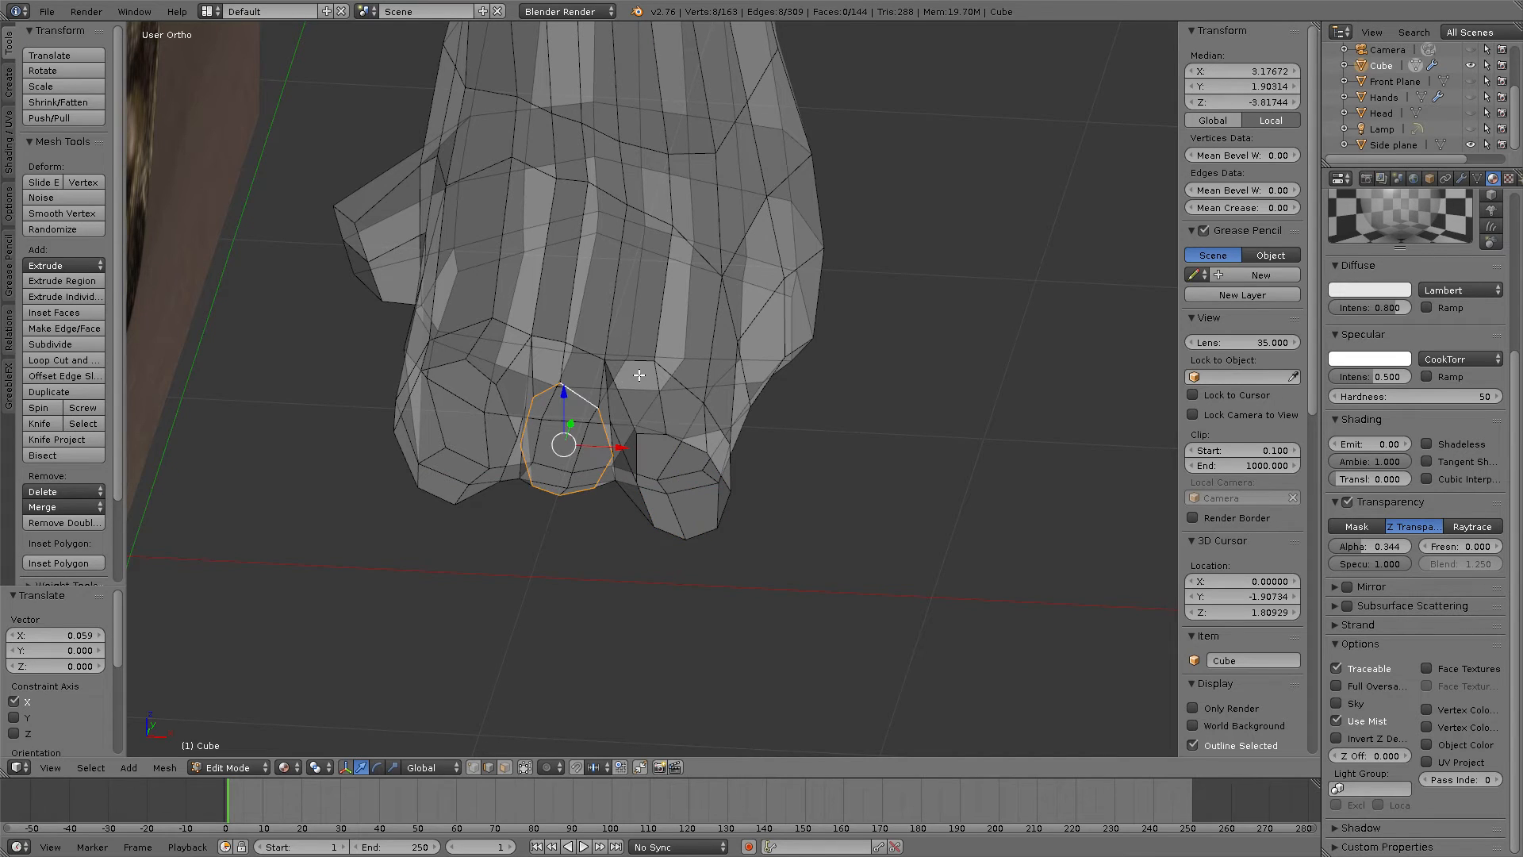
pyautogui.moveTo(602, 390); pyautogui.dragTo(660, 405, button='middle')
pyautogui.moveTo(611, 417); pyautogui.dragTo(555, 449)
pyautogui.moveTo(657, 421); pyautogui.dragTo(760, 372, button='middle')
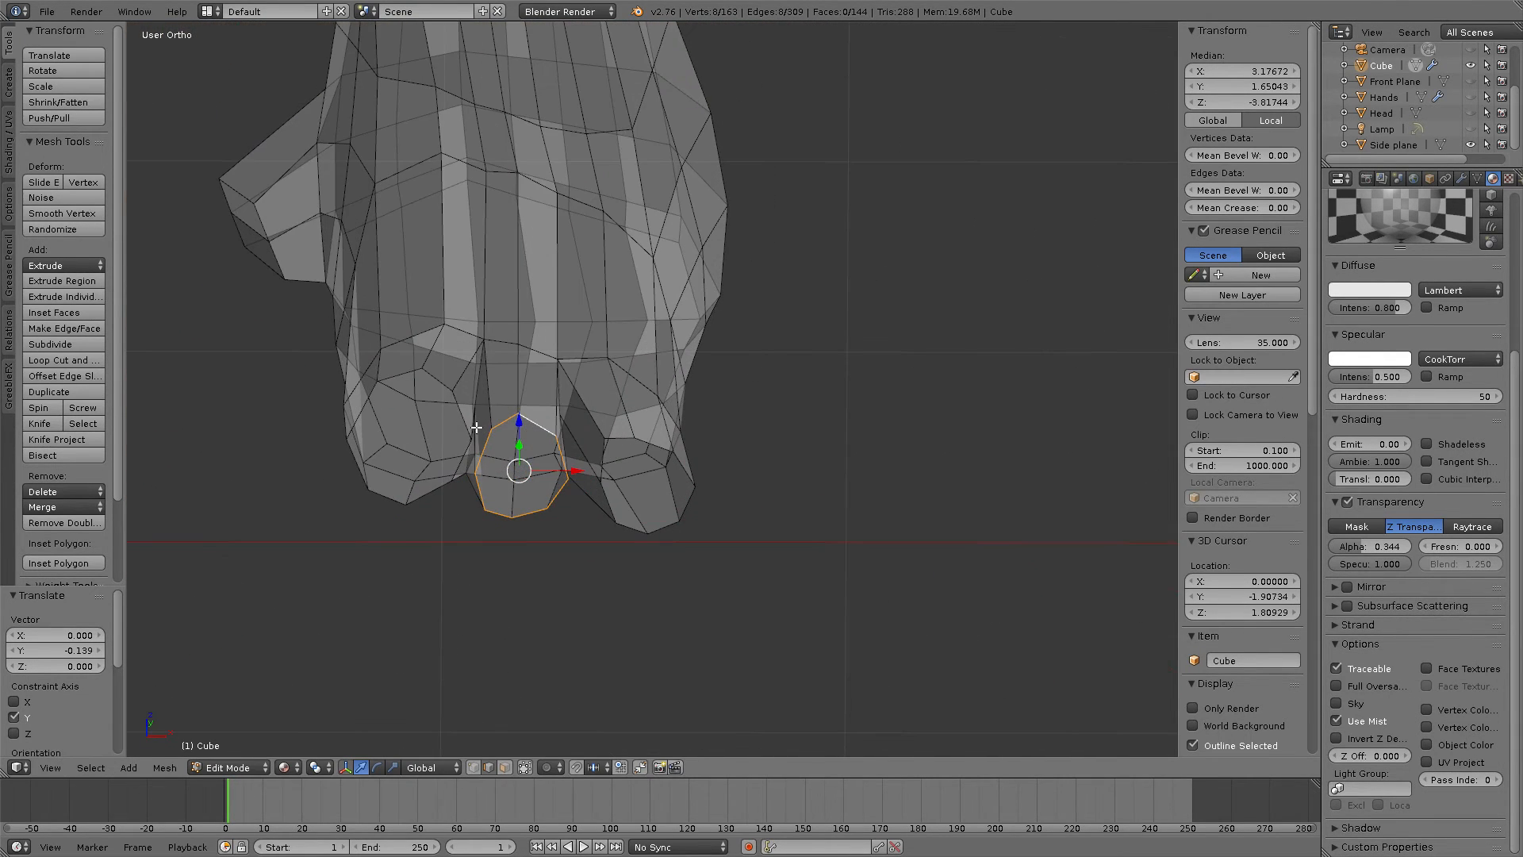
# Step: Move the innermost front toe's front edge loop -0.158 in Y and -0.044 in X
pyautogui.rightClick(458, 406)
pyautogui.moveTo(458, 406); pyautogui.dragTo(429, 419, button='middle')
pyautogui.press('g')
pyautogui.press('y')
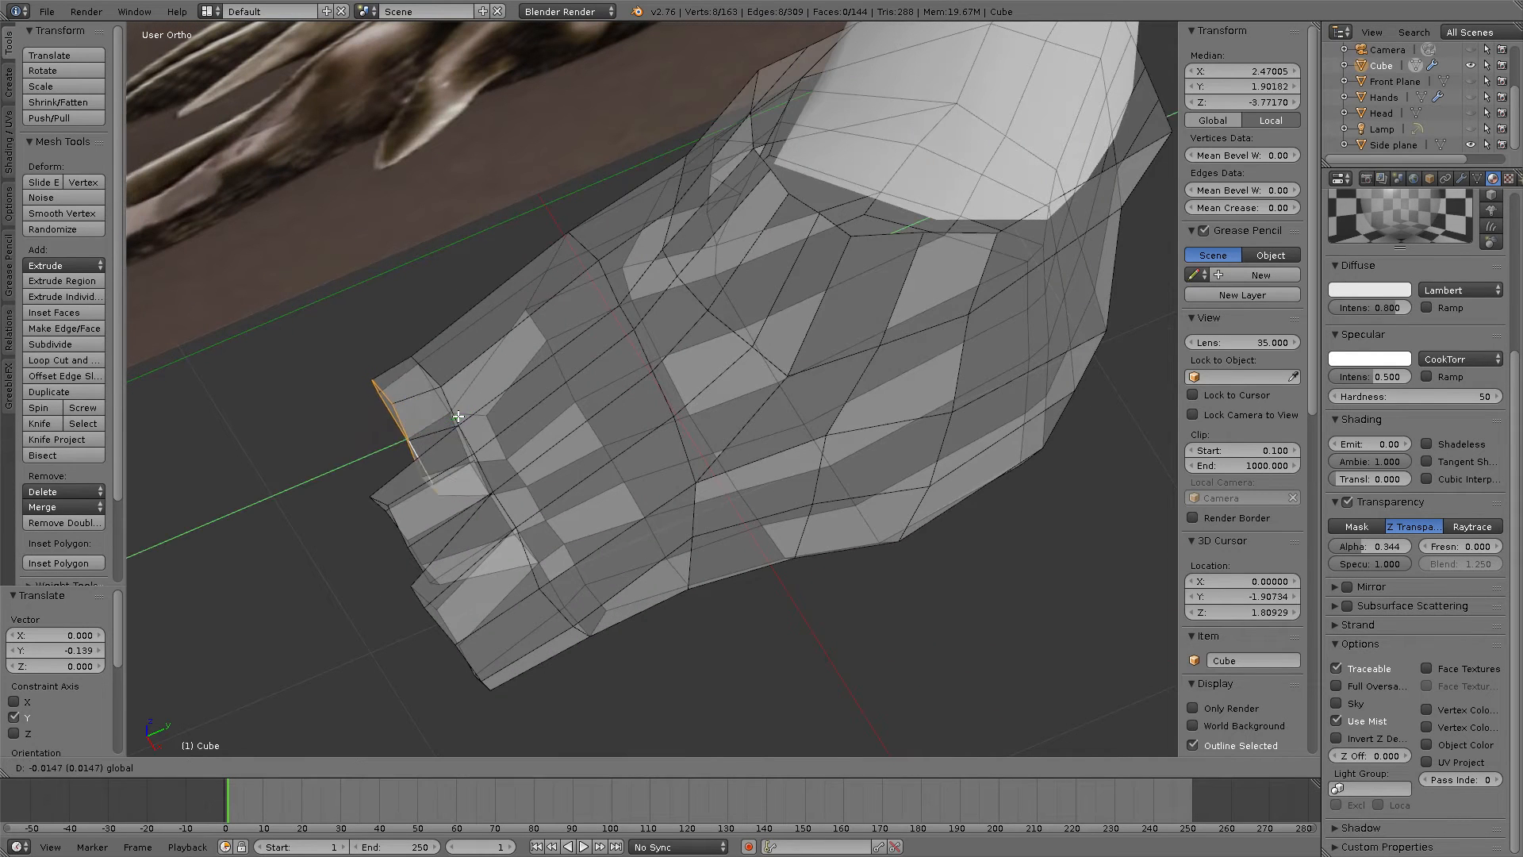
pyautogui.click(379, 428)
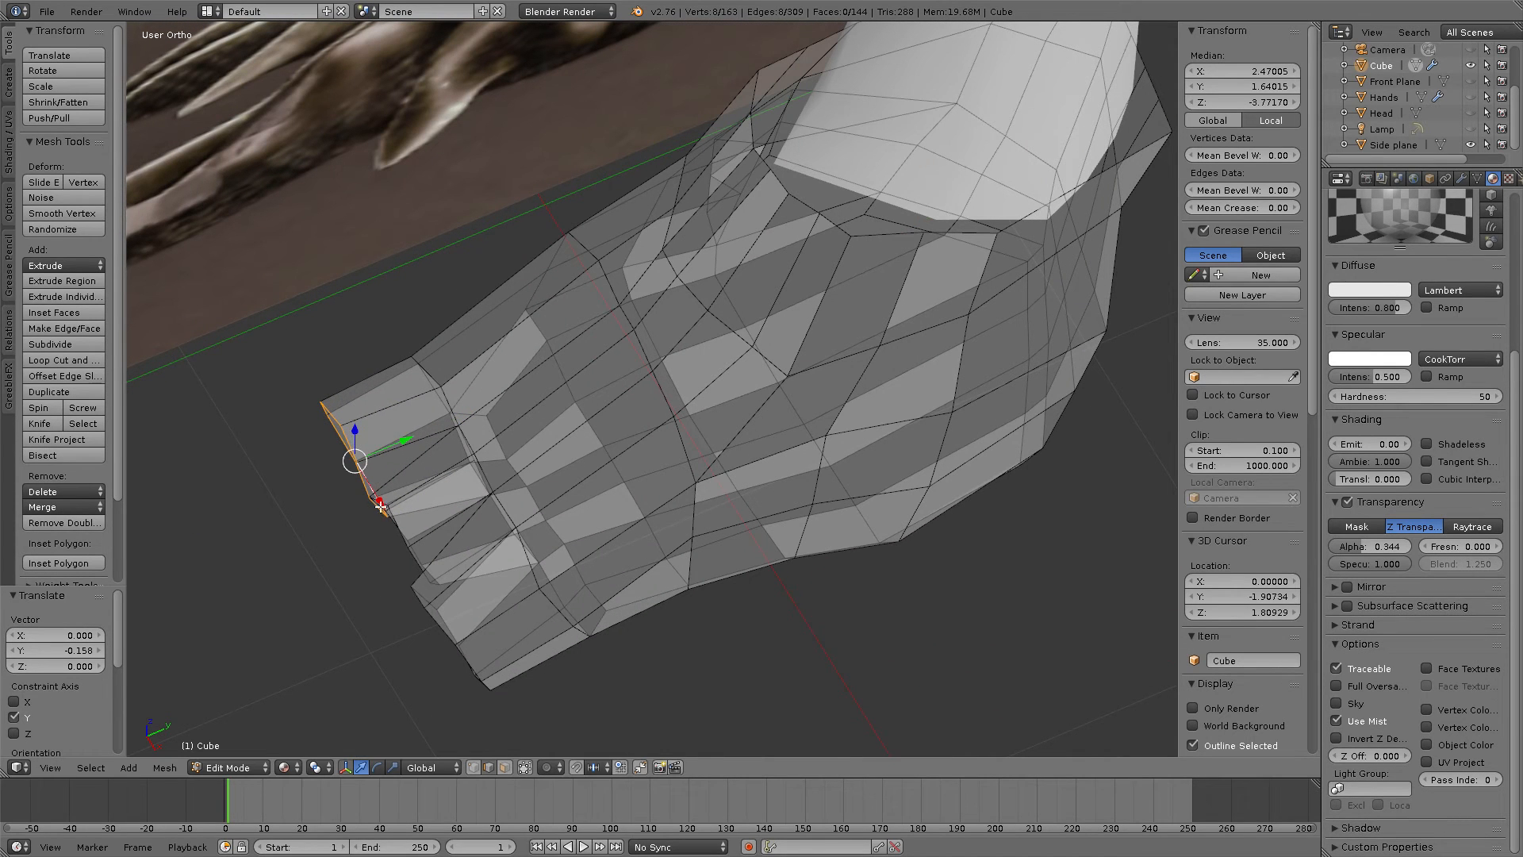
pyautogui.moveTo(381, 503); pyautogui.dragTo(367, 487)
pyautogui.moveTo(367, 488); pyautogui.dragTo(550, 430, button='middle')
# Step: Add a single centred loop cut around the outer toe between its base and its front edge loop
pyautogui.moveTo(625, 462); pyautogui.dragTo(657, 437, button='middle')
pyautogui.scroll(3, 682, 467)
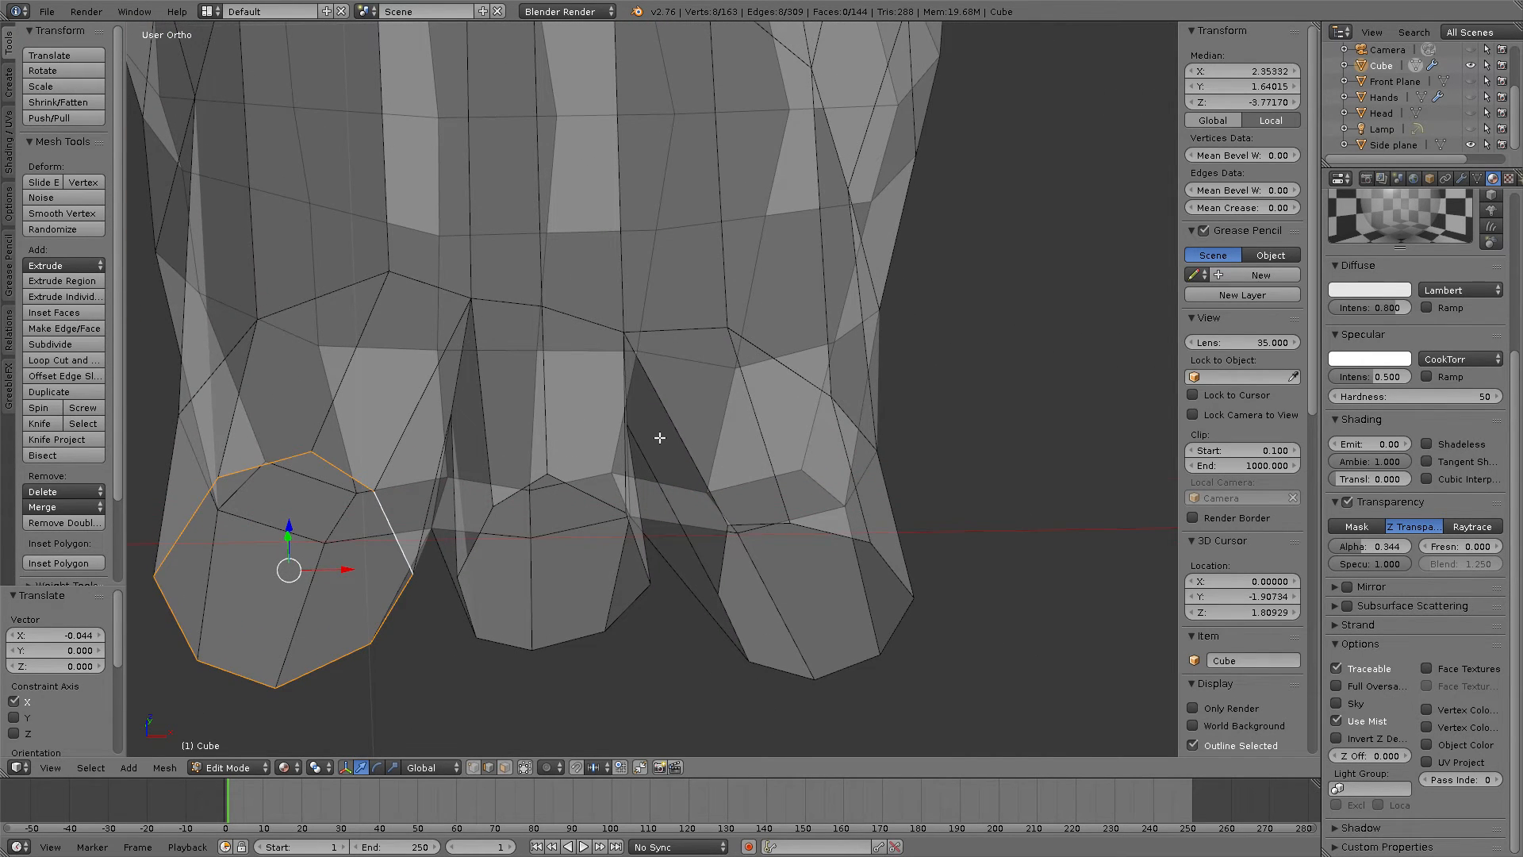
pyautogui.hotkey('ctrl', 'r')
pyautogui.click(671, 453)
pyautogui.rightClick(670, 453)
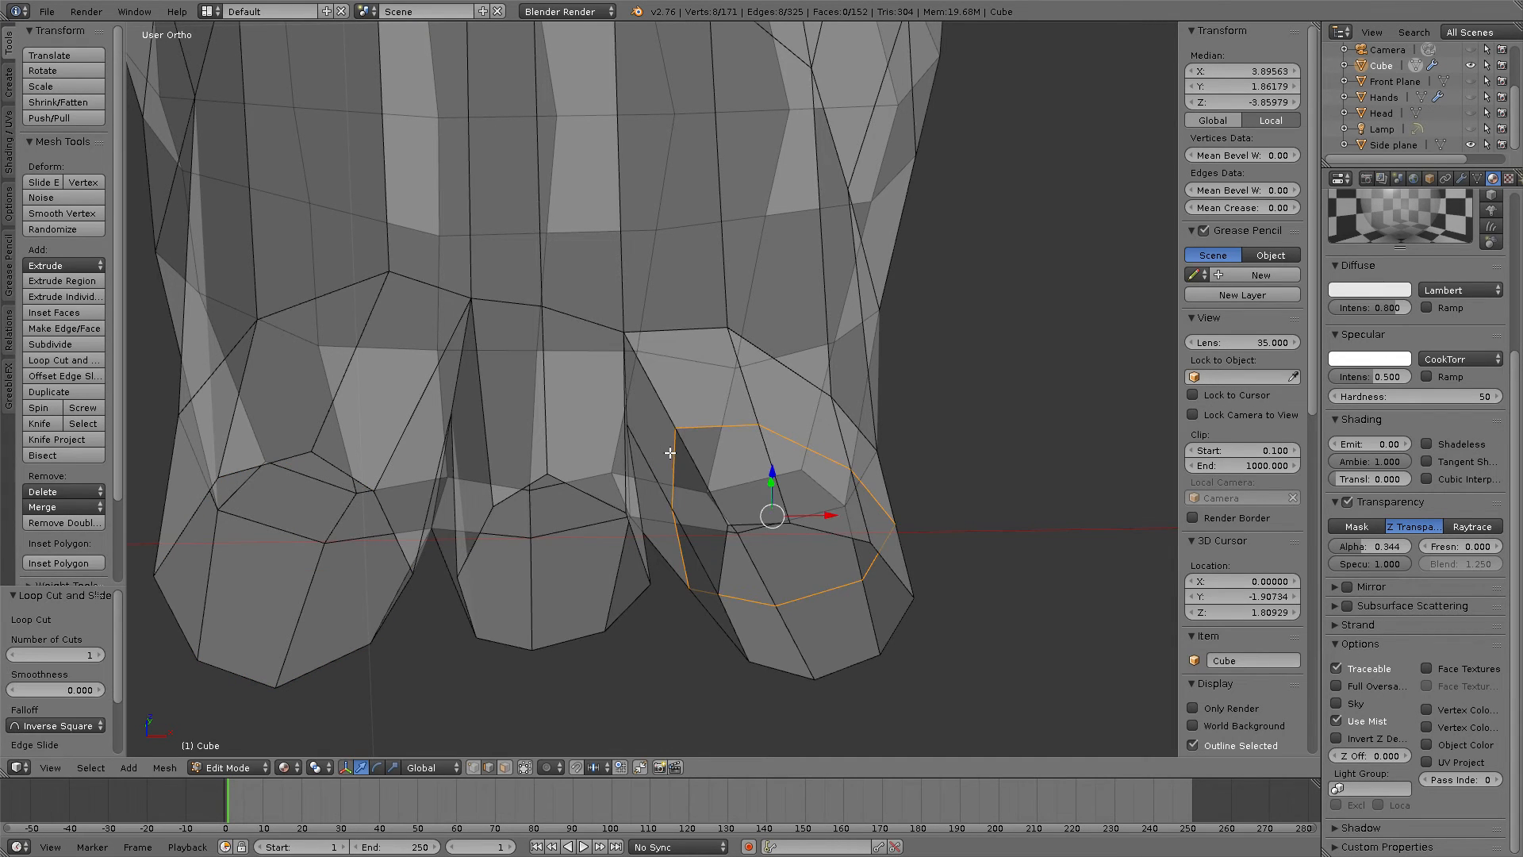
# Step: Move the outer toe's gap-side edge -0.002 in X, then two lower gap-side vertices -0.020 and -0.019 in X
pyautogui.moveTo(718, 450); pyautogui.dragTo(709, 512, button='middle')
pyautogui.rightClick(710, 514)
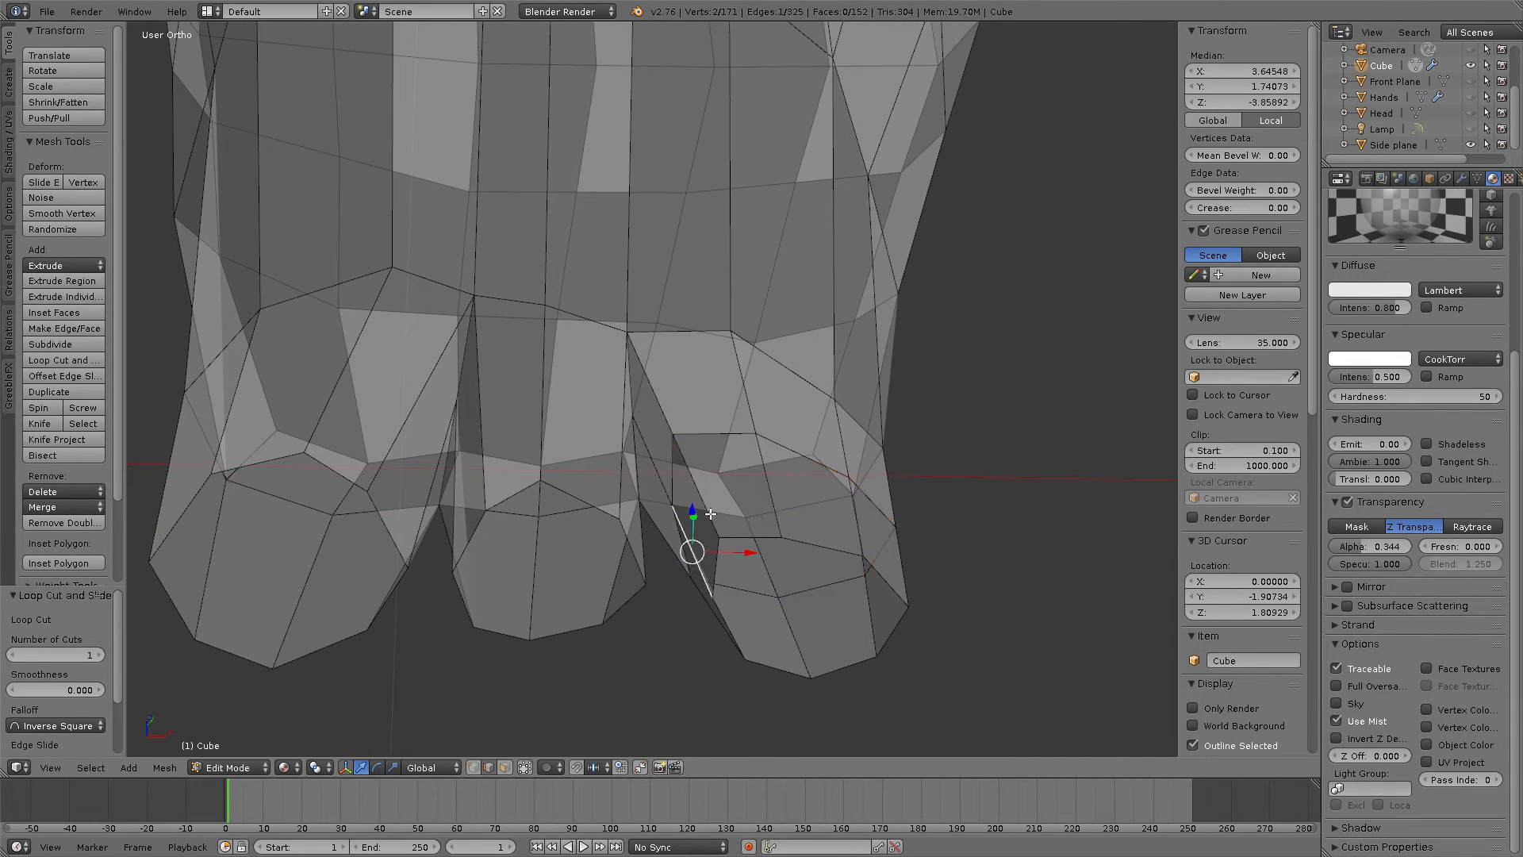
pyautogui.rightClick(666, 495)
pyautogui.moveTo(702, 460); pyautogui.dragTo(700, 460)
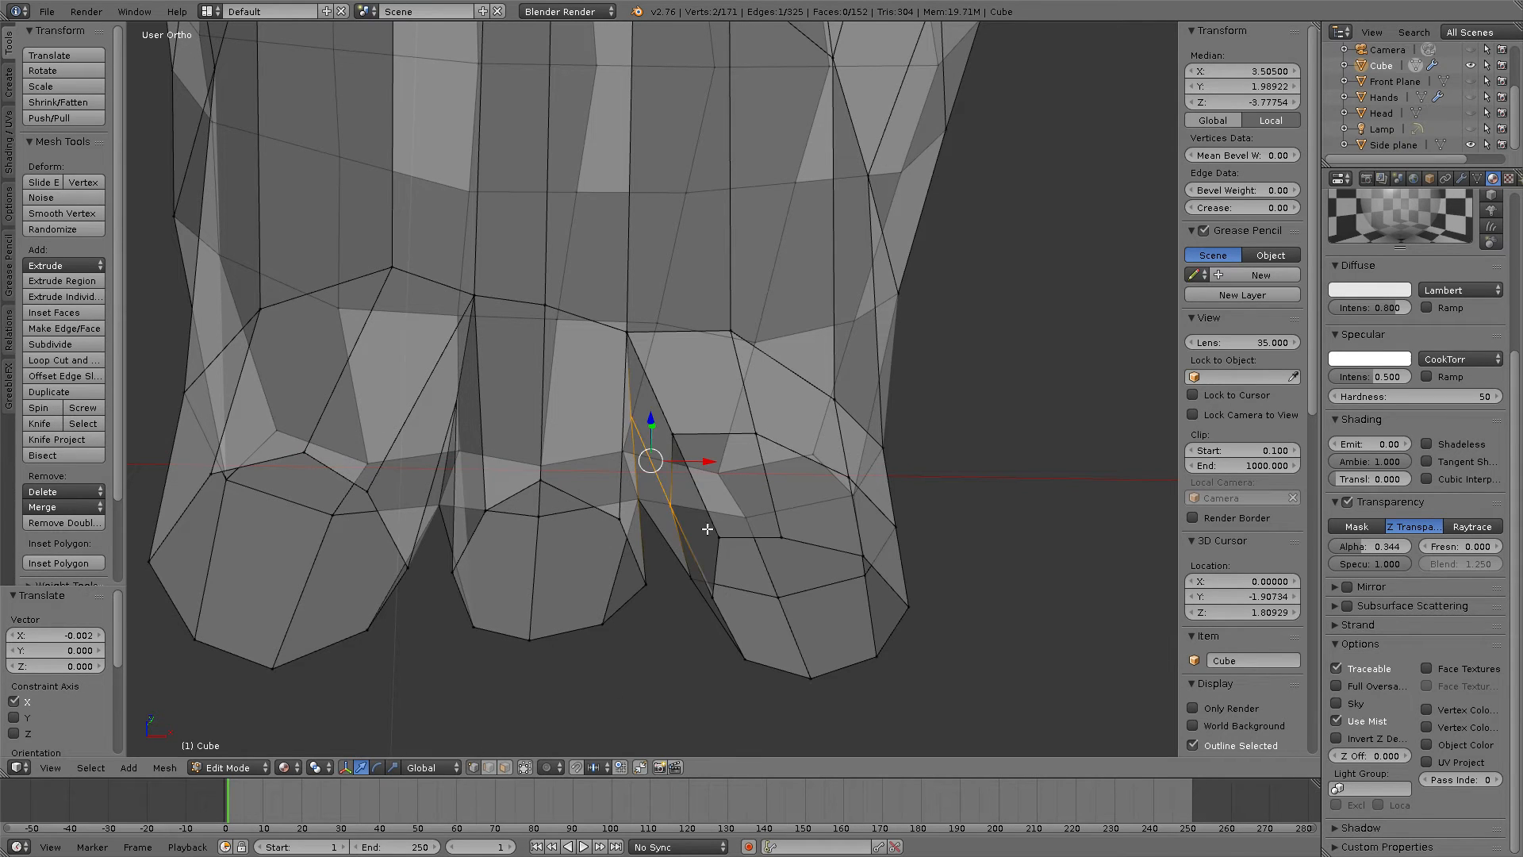
pyautogui.rightClick(660, 504)
pyautogui.moveTo(714, 504); pyautogui.dragTo(707, 505)
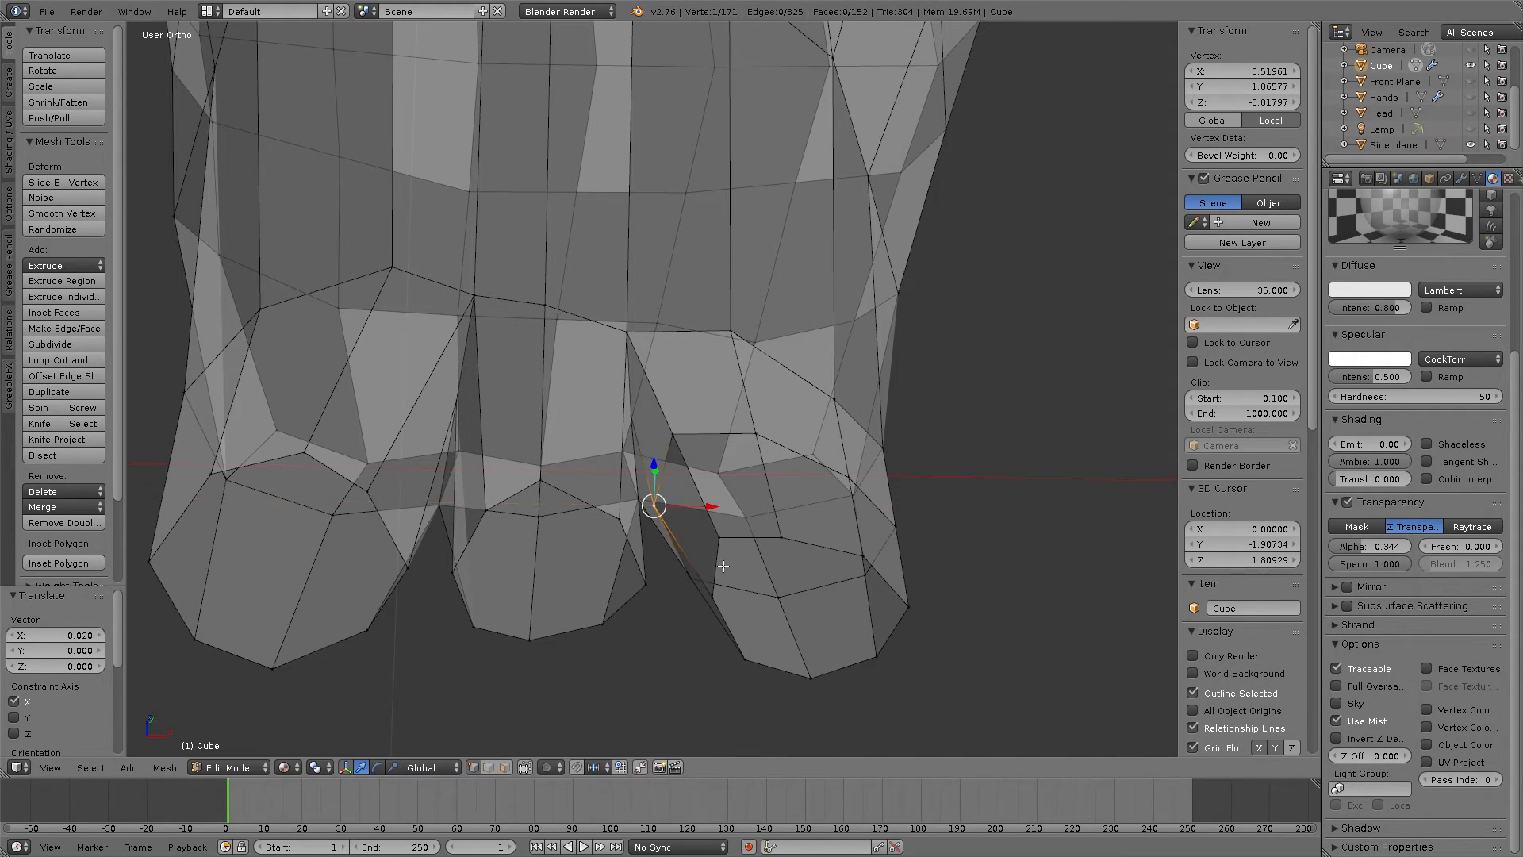
pyautogui.rightClick(714, 592)
pyautogui.moveTo(741, 597); pyautogui.dragTo(727, 597)
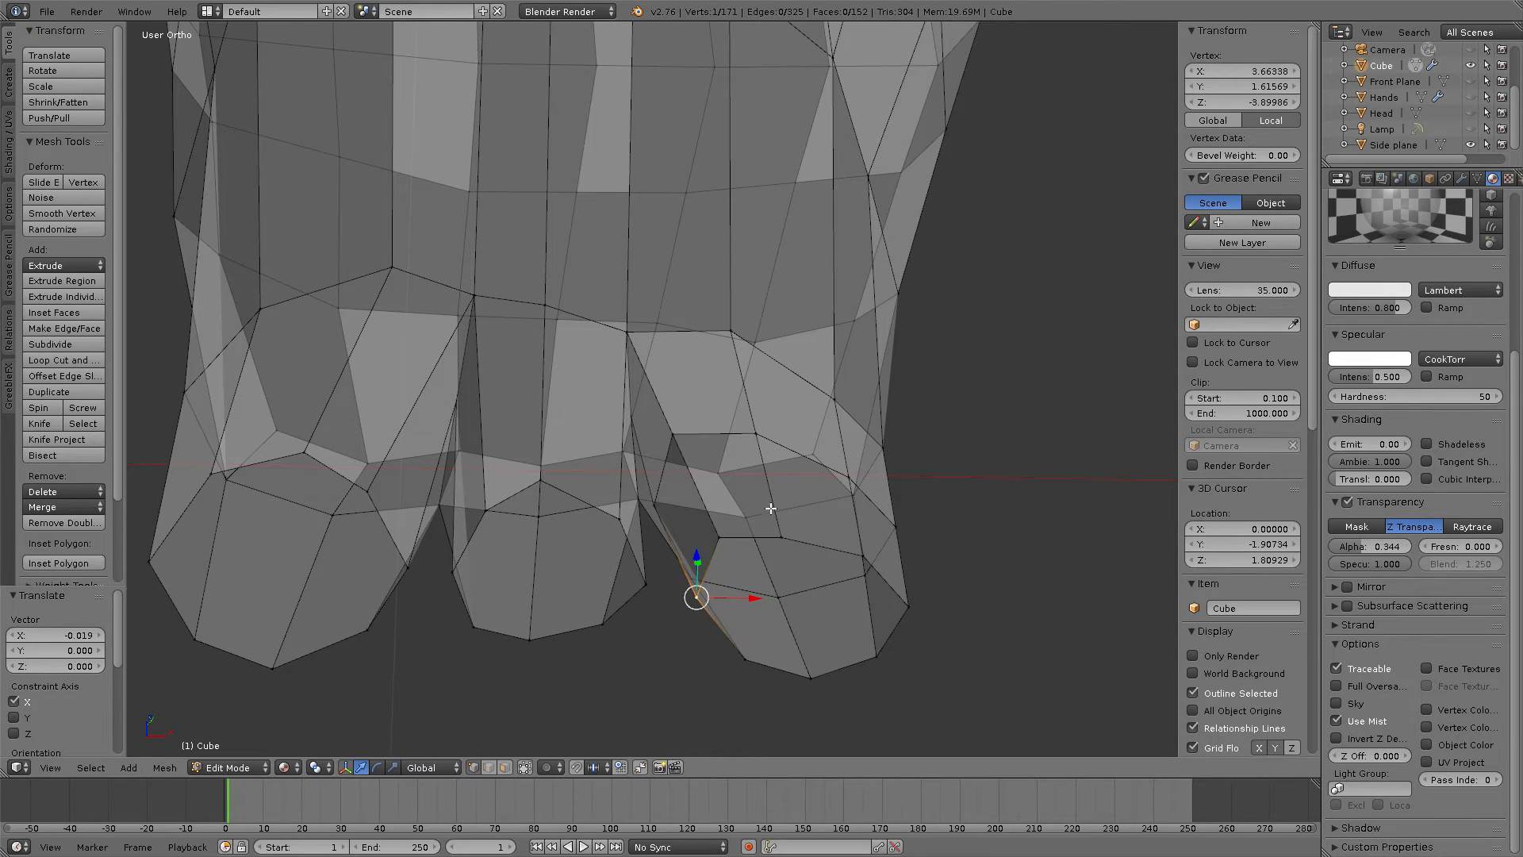
# Step: Move the outer toe's upper gap-side vertex and the vertex at the root of the toe gap 0.021 each in X
pyautogui.moveTo(768, 507); pyautogui.dragTo(726, 529, button='middle')
pyautogui.rightClick(694, 447)
pyautogui.moveTo(729, 452); pyautogui.dragTo(747, 454)
pyautogui.moveTo(746, 454); pyautogui.dragTo(728, 398, button='middle')
pyautogui.rightClick(689, 334)
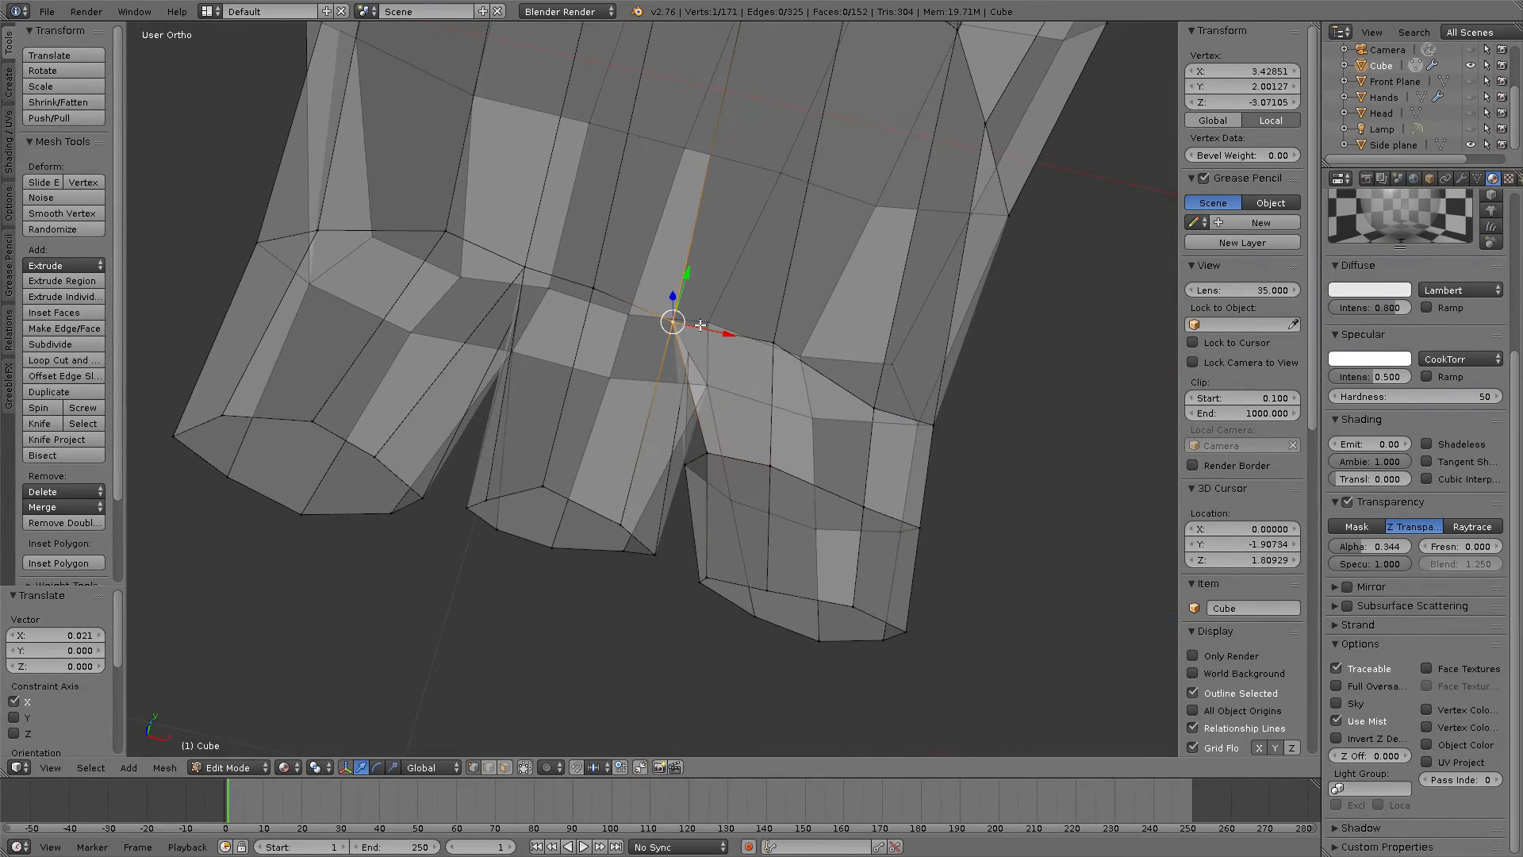
pyautogui.press('g')
pyautogui.click(710, 327)
pyautogui.moveTo(710, 327)
pyautogui.mouseDown(button='middle')
pyautogui.moveTo(739, 317)
pyautogui.moveTo(741, 347)
pyautogui.moveTo(712, 336)
pyautogui.mouseUp(button='middle')
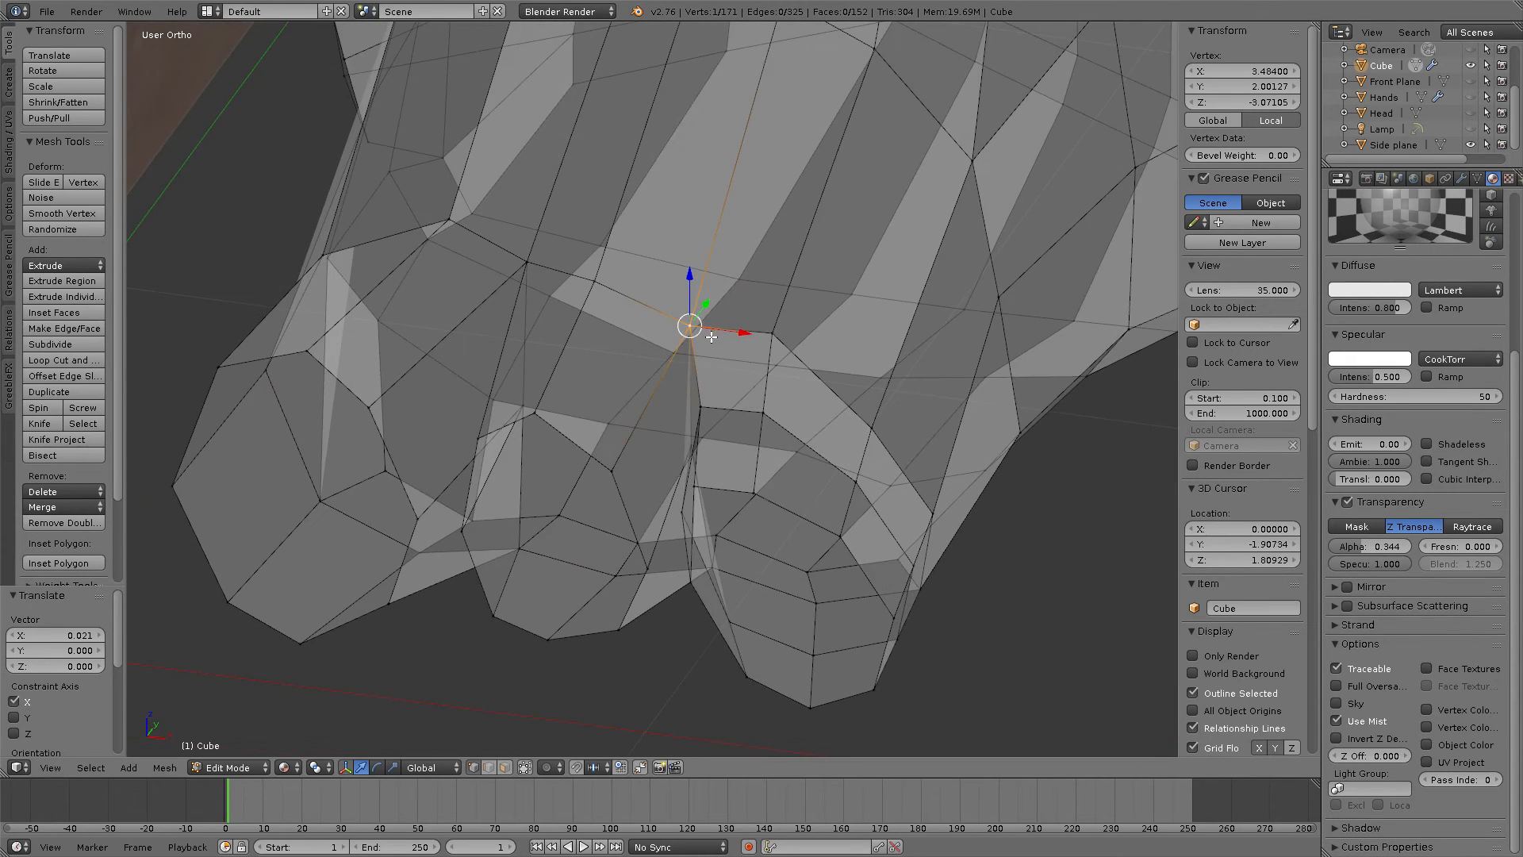
# Step: Move the top vertex of the outer toe's front loop 0.038 in X and its gap-side neighbour 0.032 in X
pyautogui.rightClick(756, 493)
pyautogui.press('g')
pyautogui.press('x')
pyautogui.click(784, 503)
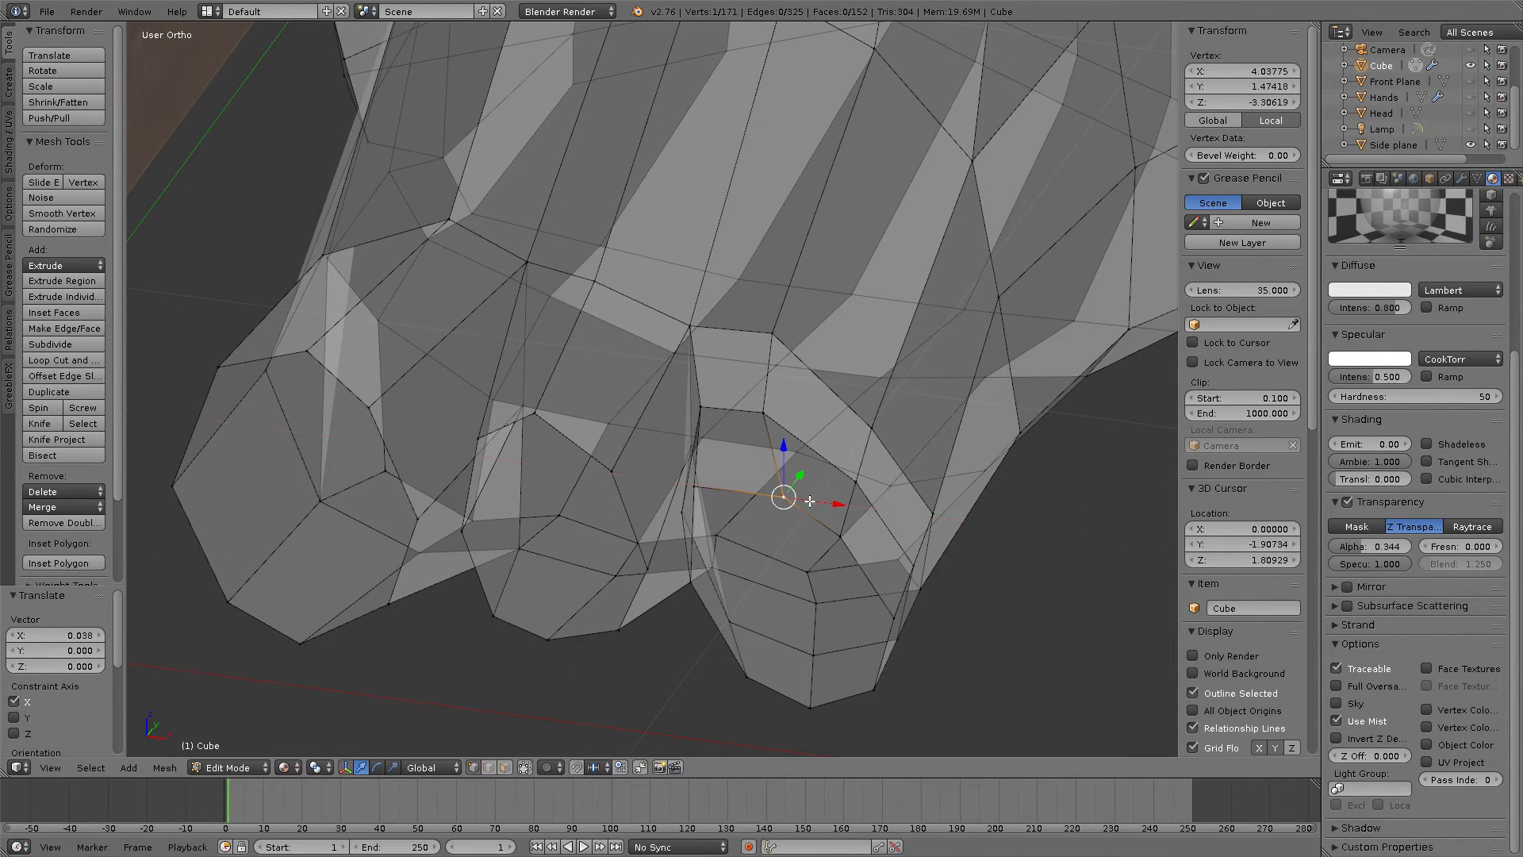
pyautogui.rightClick(695, 486)
pyautogui.press('g')
pyautogui.press('x')
pyautogui.click(773, 484)
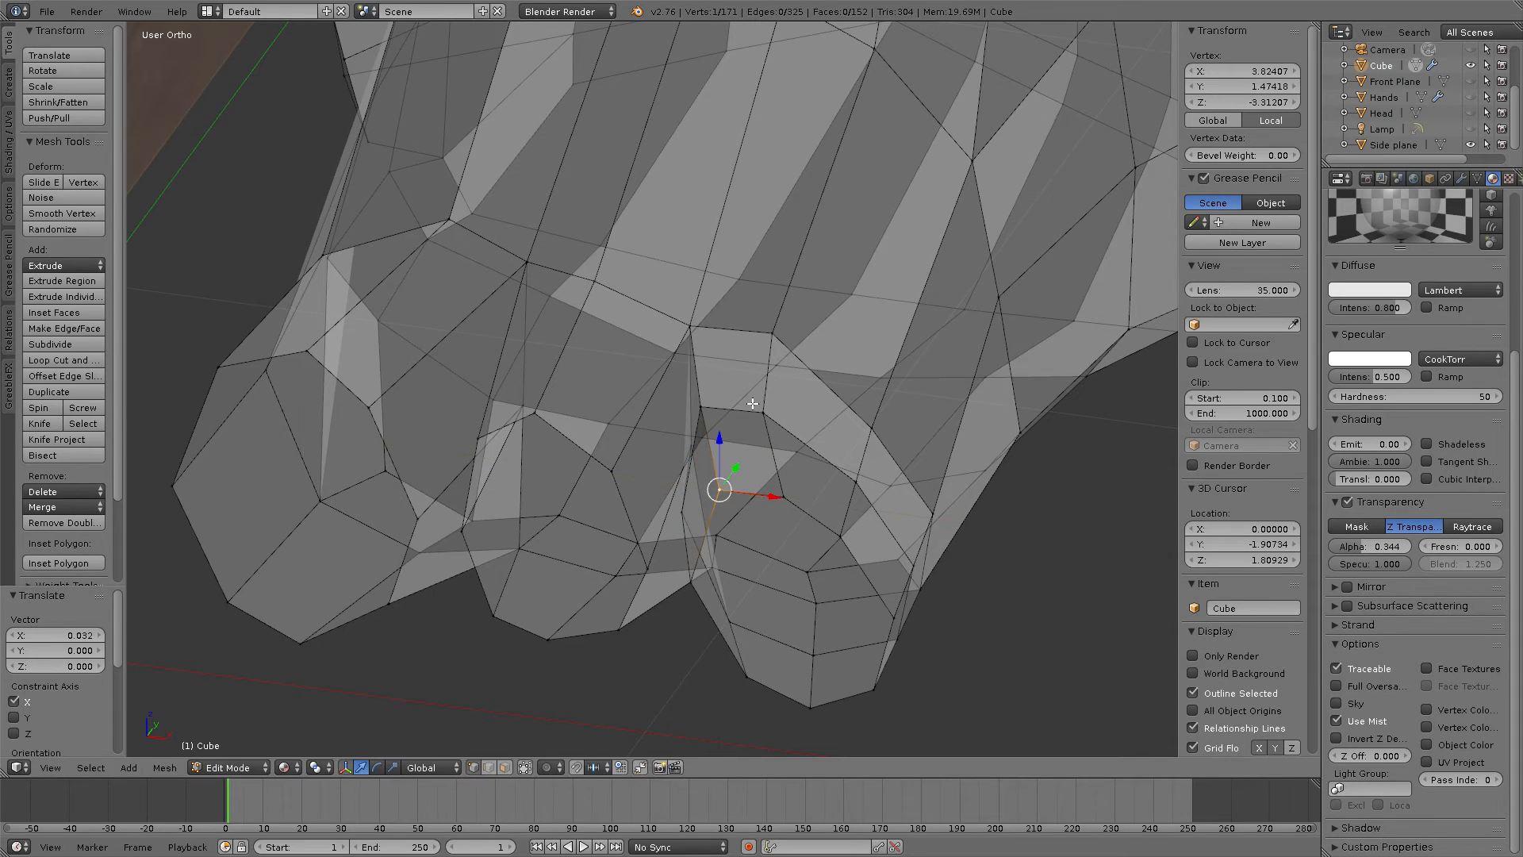
# Step: Move the outer toe's middle-loop top vertex 0.035 in X and the vertex above it at the toe's base 0.048 in X
pyautogui.rightClick(764, 413)
pyautogui.press('g')
pyautogui.press('x')
pyautogui.click(817, 418)
pyautogui.rightClick(781, 336)
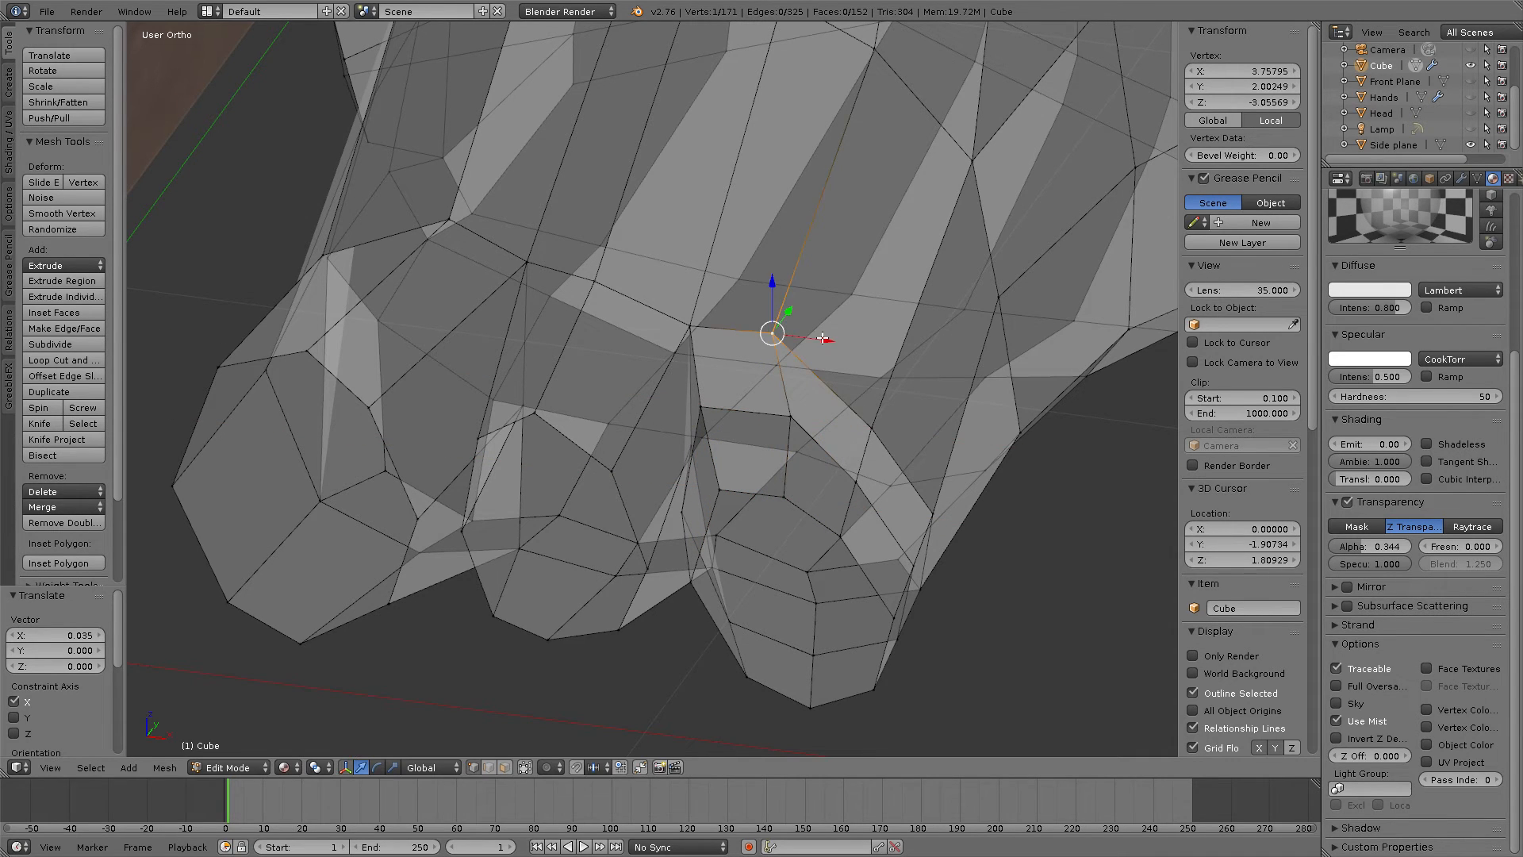
pyautogui.press('g')
pyautogui.press('x')
pyautogui.click(857, 338)
pyautogui.moveTo(858, 338); pyautogui.dragTo(858, 363, button='middle')
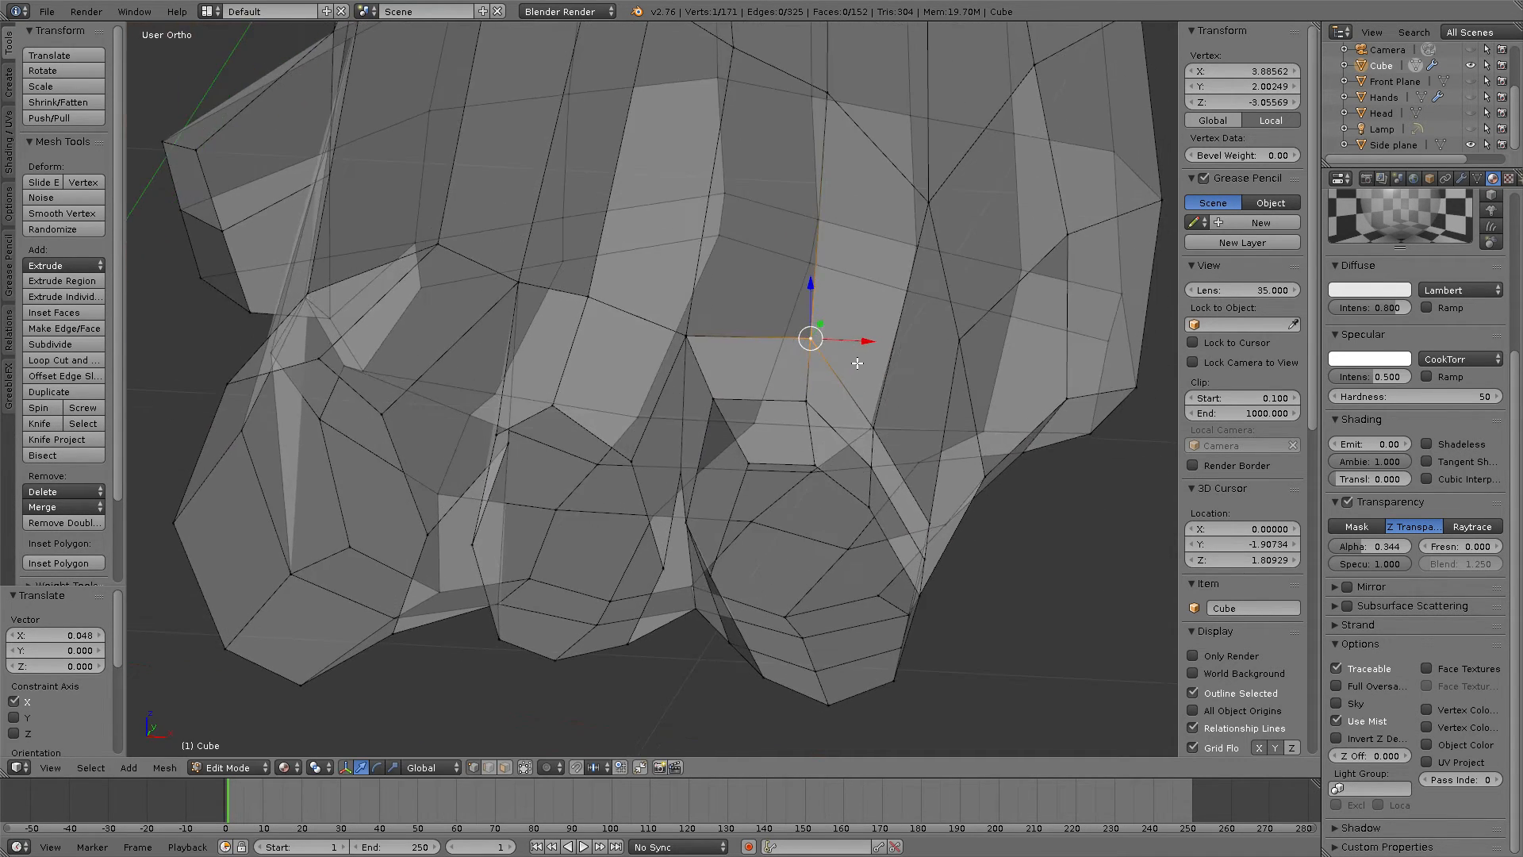
# Step: Move the outer toe's outer front-loop vertex 0.025 in X and the outer vertex at the toe's base 0.023 in X
pyautogui.rightClick(876, 471)
pyautogui.press('g')
pyautogui.press('x')
pyautogui.click(892, 464)
pyautogui.rightClick(873, 425)
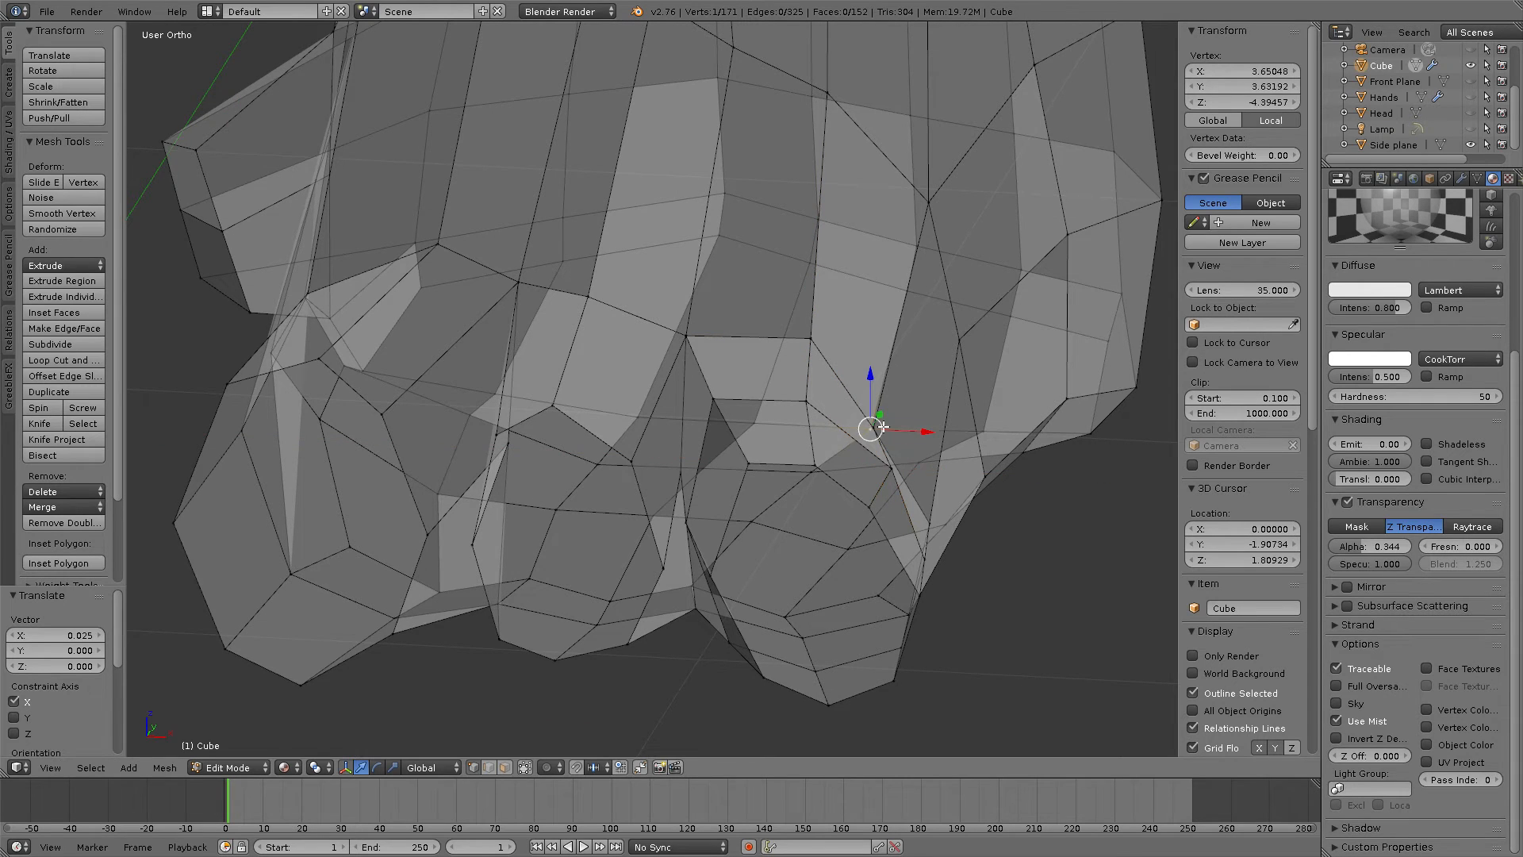
pyautogui.press('g')
pyautogui.press('x')
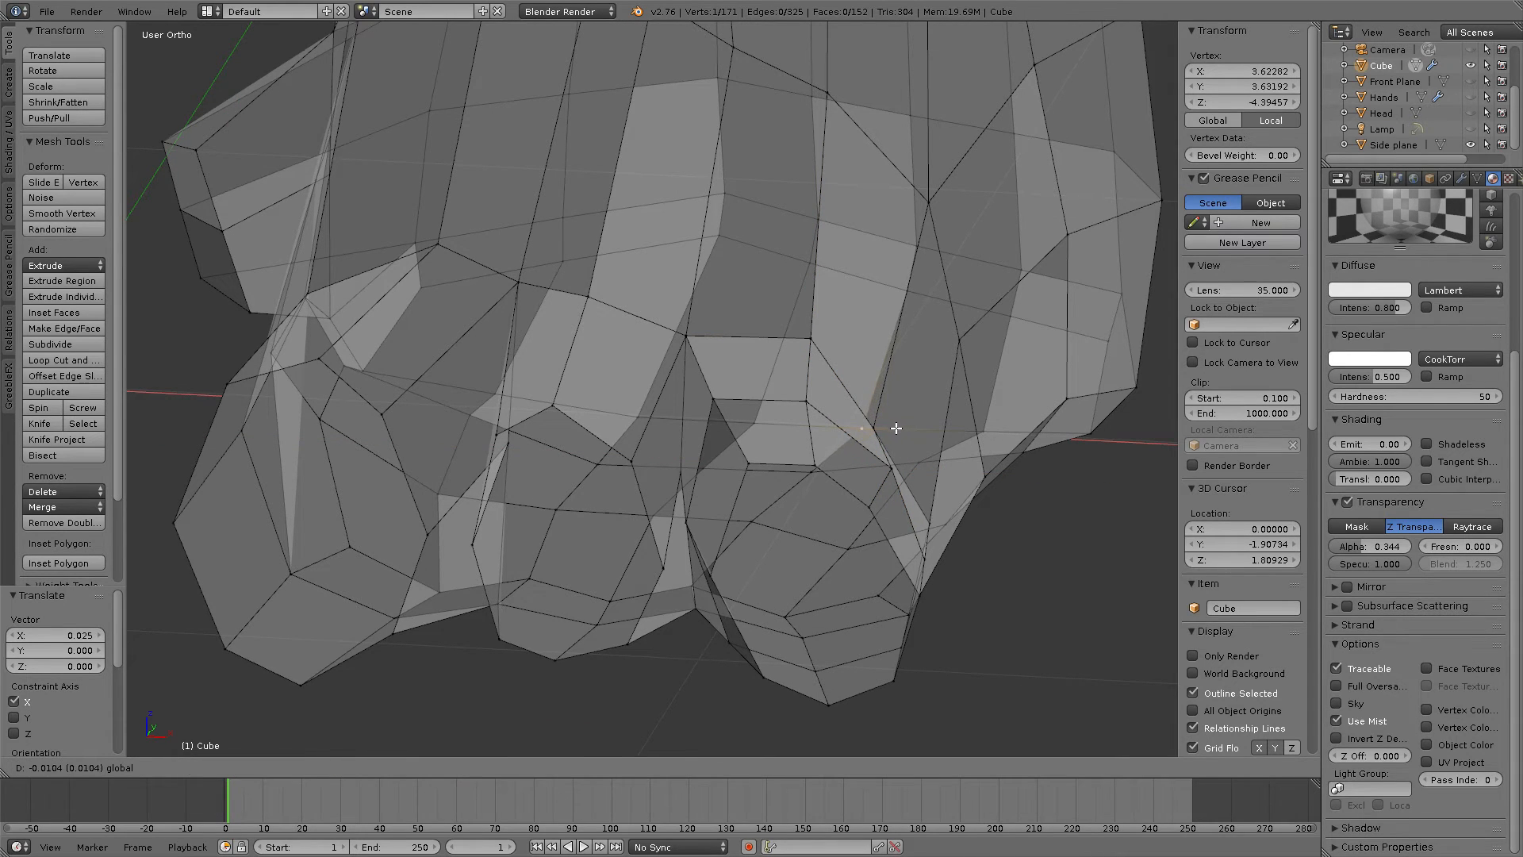
pyautogui.click(894, 429)
pyautogui.rightClick(895, 419)
pyautogui.press('g')
pyautogui.press('x')
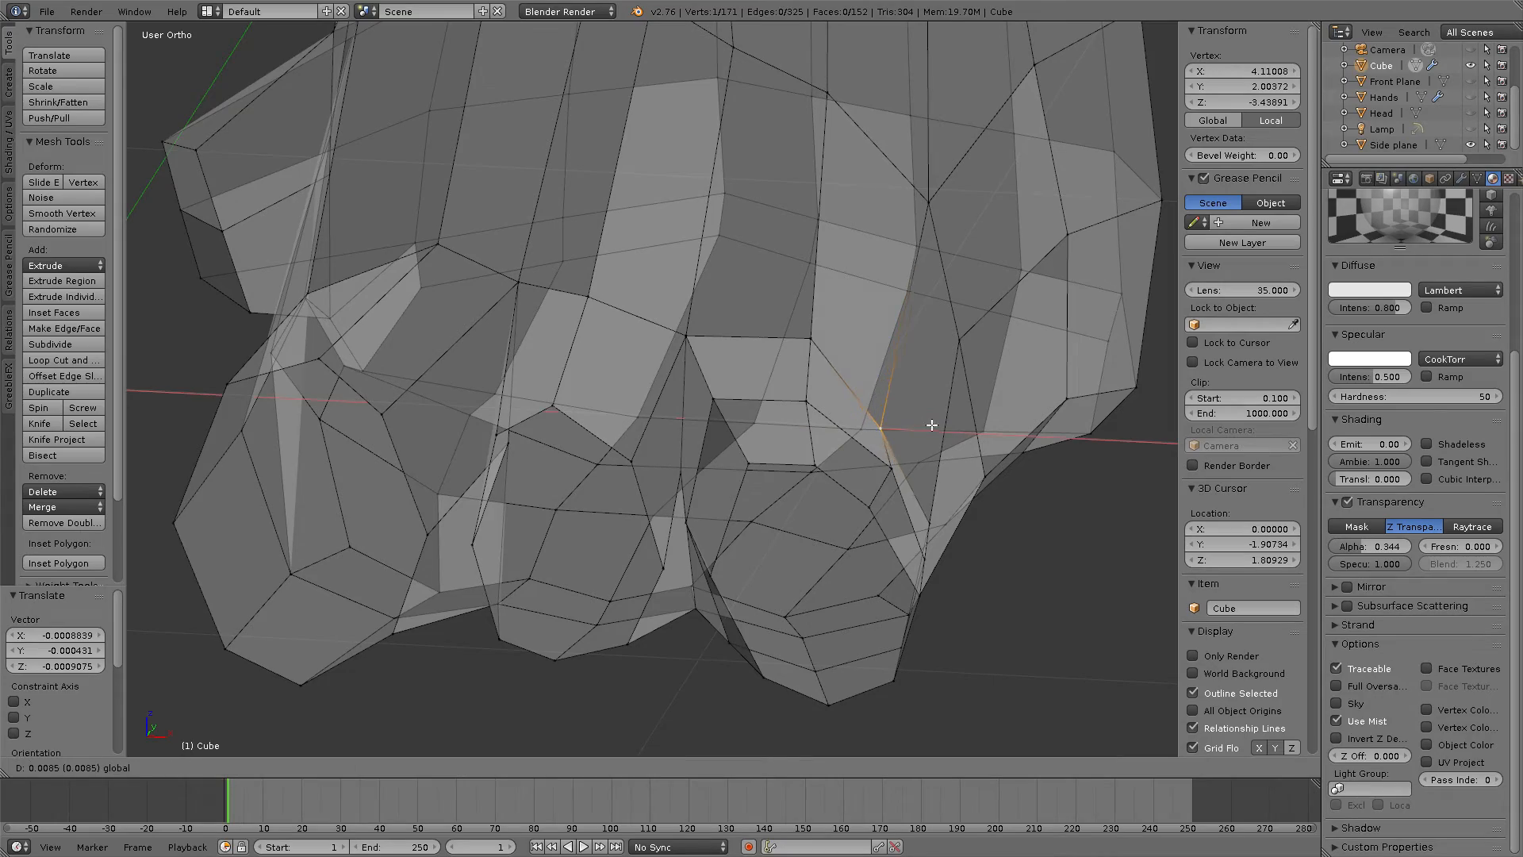
pyautogui.click(939, 421)
# Step: Raise two vertices on the outer toe's outer side, moving the lower one -0.002 in X, 0.004 in Y and 0.021 in Z
pyautogui.scroll(4, 892, 425)
pyautogui.moveTo(886, 415); pyautogui.dragTo(920, 444, button='middle')
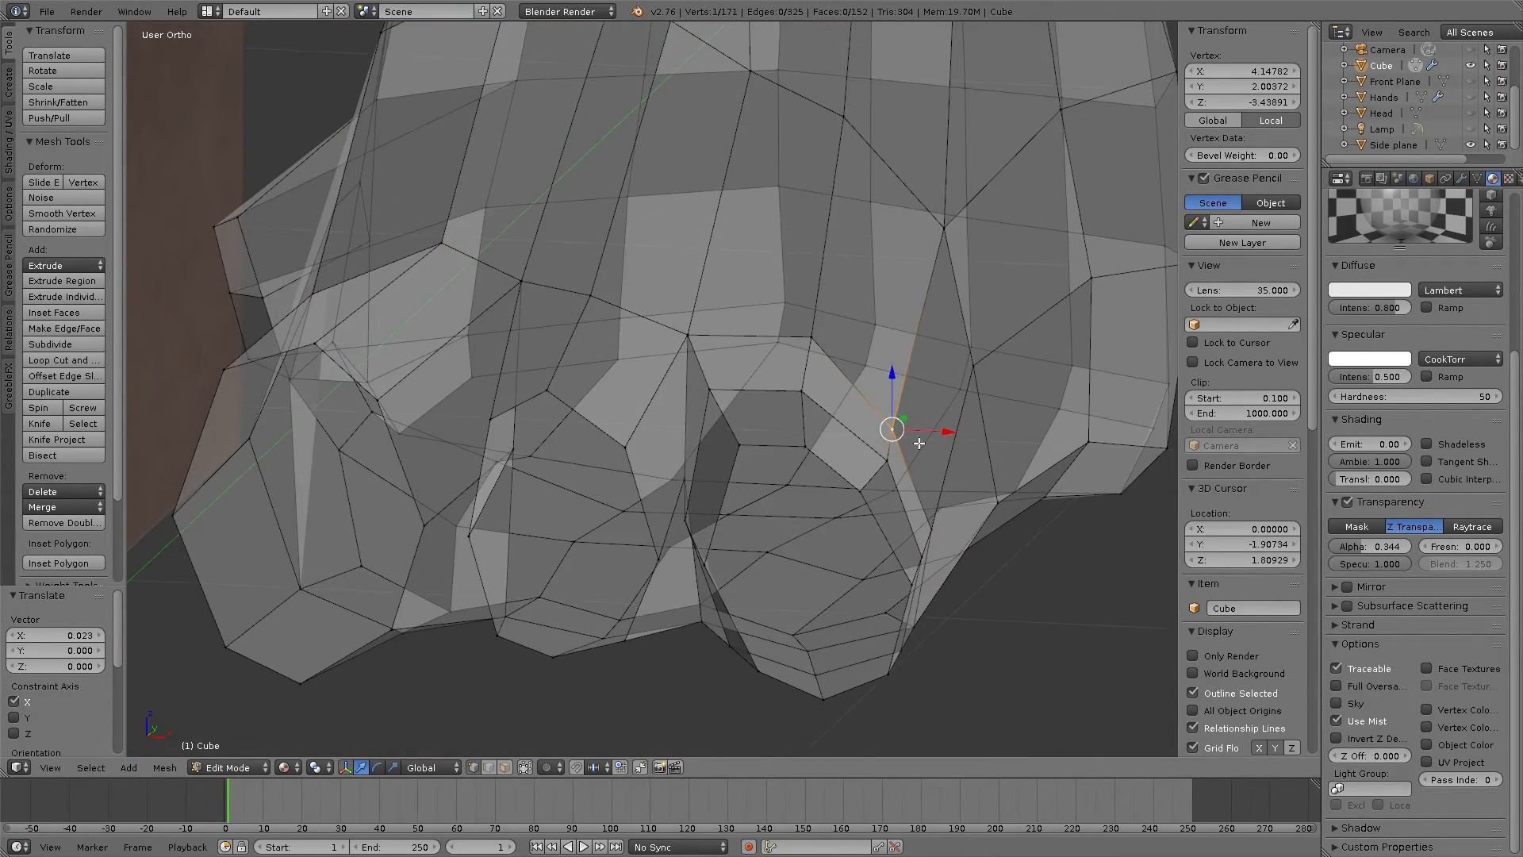
pyautogui.press('g')
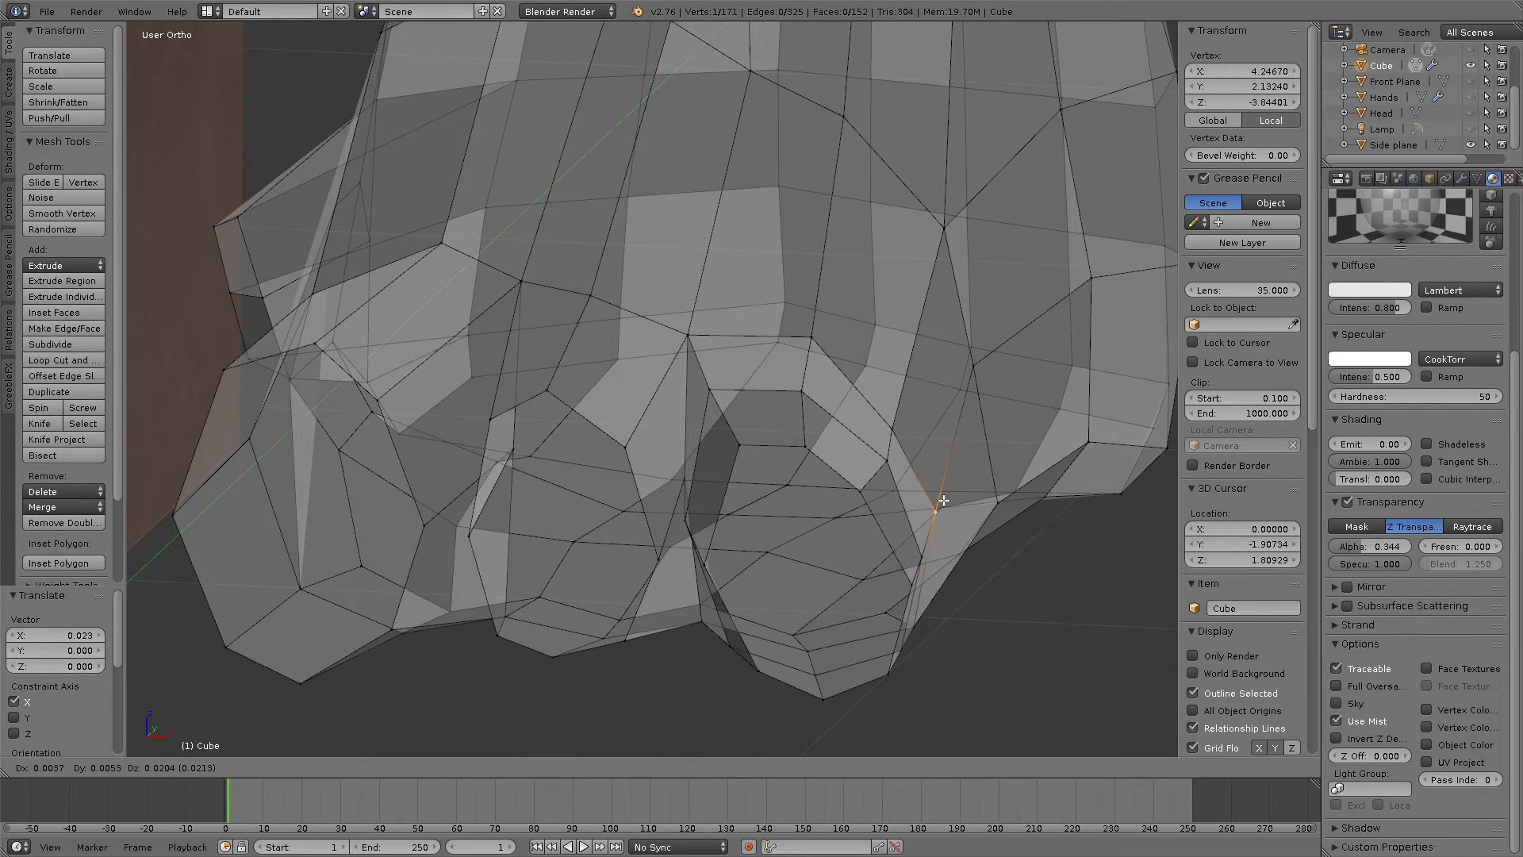
pyautogui.click(944, 500)
pyautogui.rightClick(916, 559)
pyautogui.press('g')
pyautogui.click(930, 534)
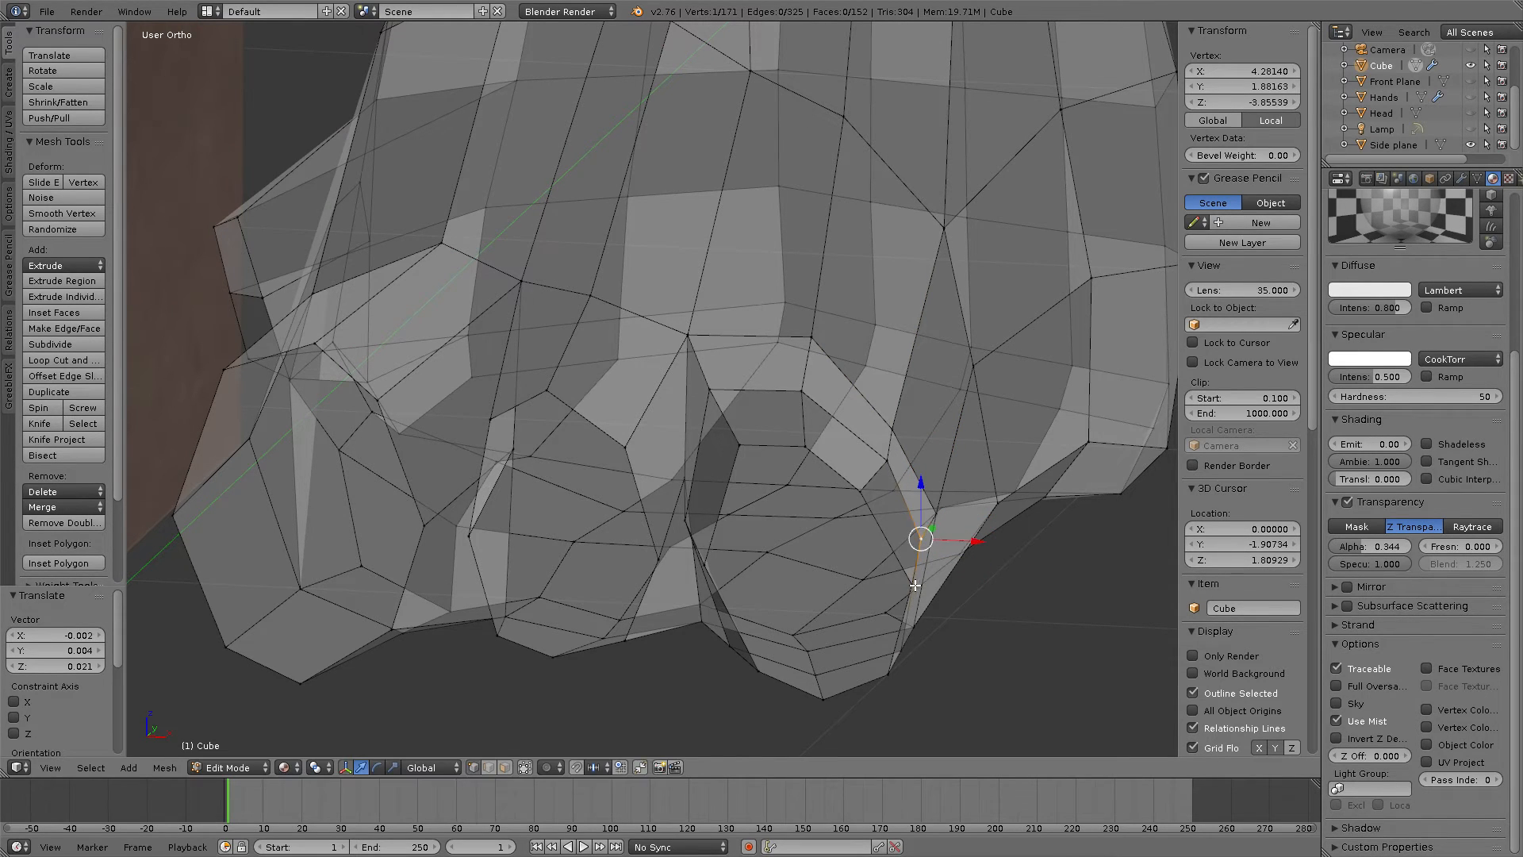
# Step: Move the outer toe's lower side vertices by 0.032 in Y, then by -0.016 in X and 0.014 in Z
pyautogui.rightClick(916, 585)
pyautogui.moveTo(930, 575); pyautogui.dragTo(929, 566)
pyautogui.press('g')
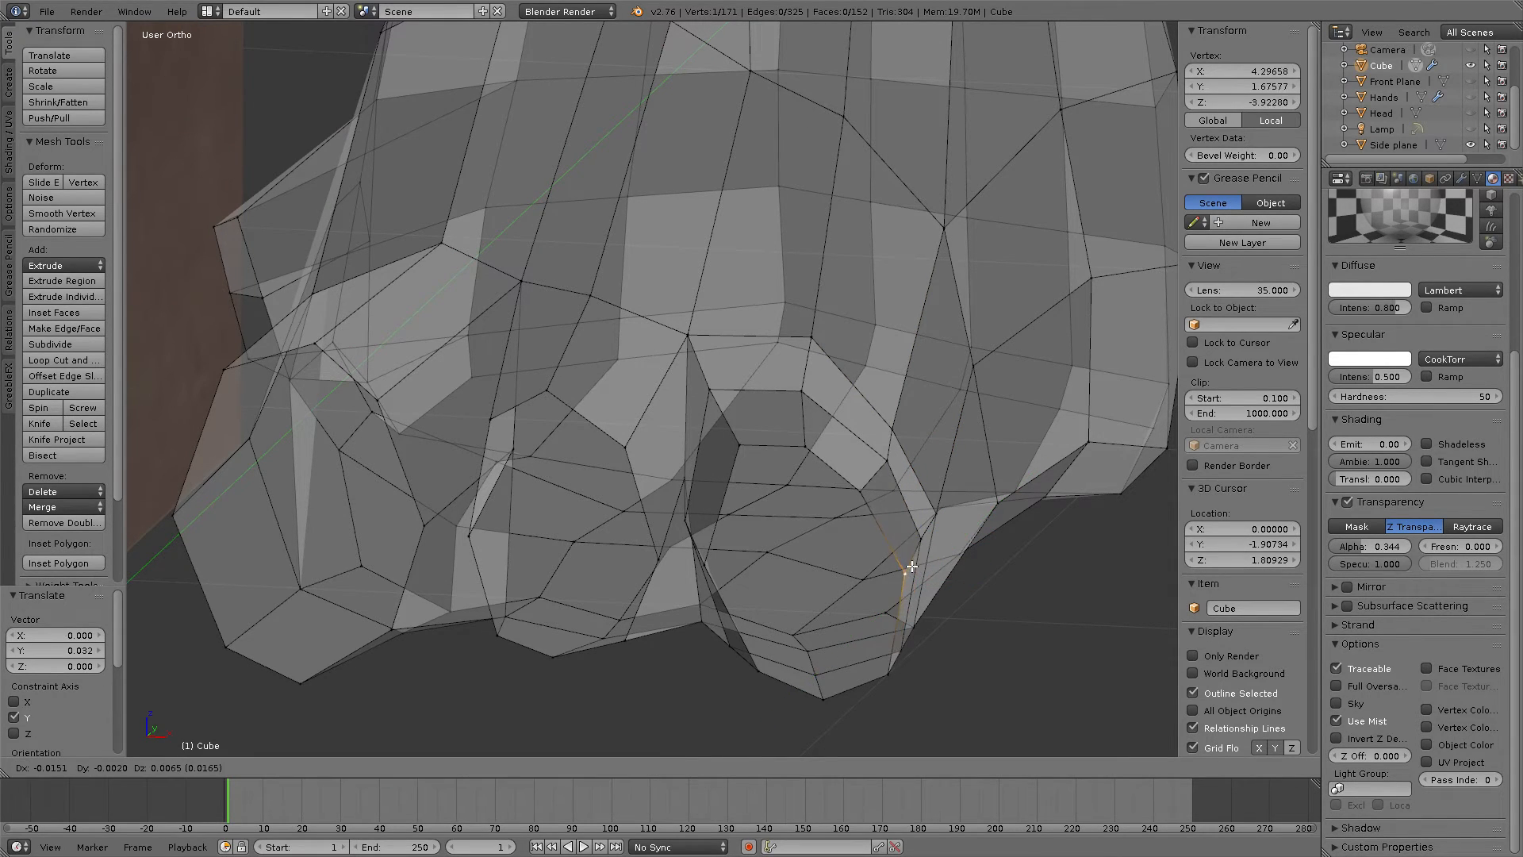
pyautogui.click(911, 563)
# Step: Add one loop cut around the foot behind the toes and shift a vertex on top of the foot -0.002 in Y
pyautogui.moveTo(912, 564); pyautogui.dragTo(605, 533, button='middle')
pyautogui.keyDown('shift'); pyautogui.moveTo(774, 483); pyautogui.dragTo(711, 583, button='middle'); pyautogui.keyUp('shift')
pyautogui.hotkey('ctrl', 'r')
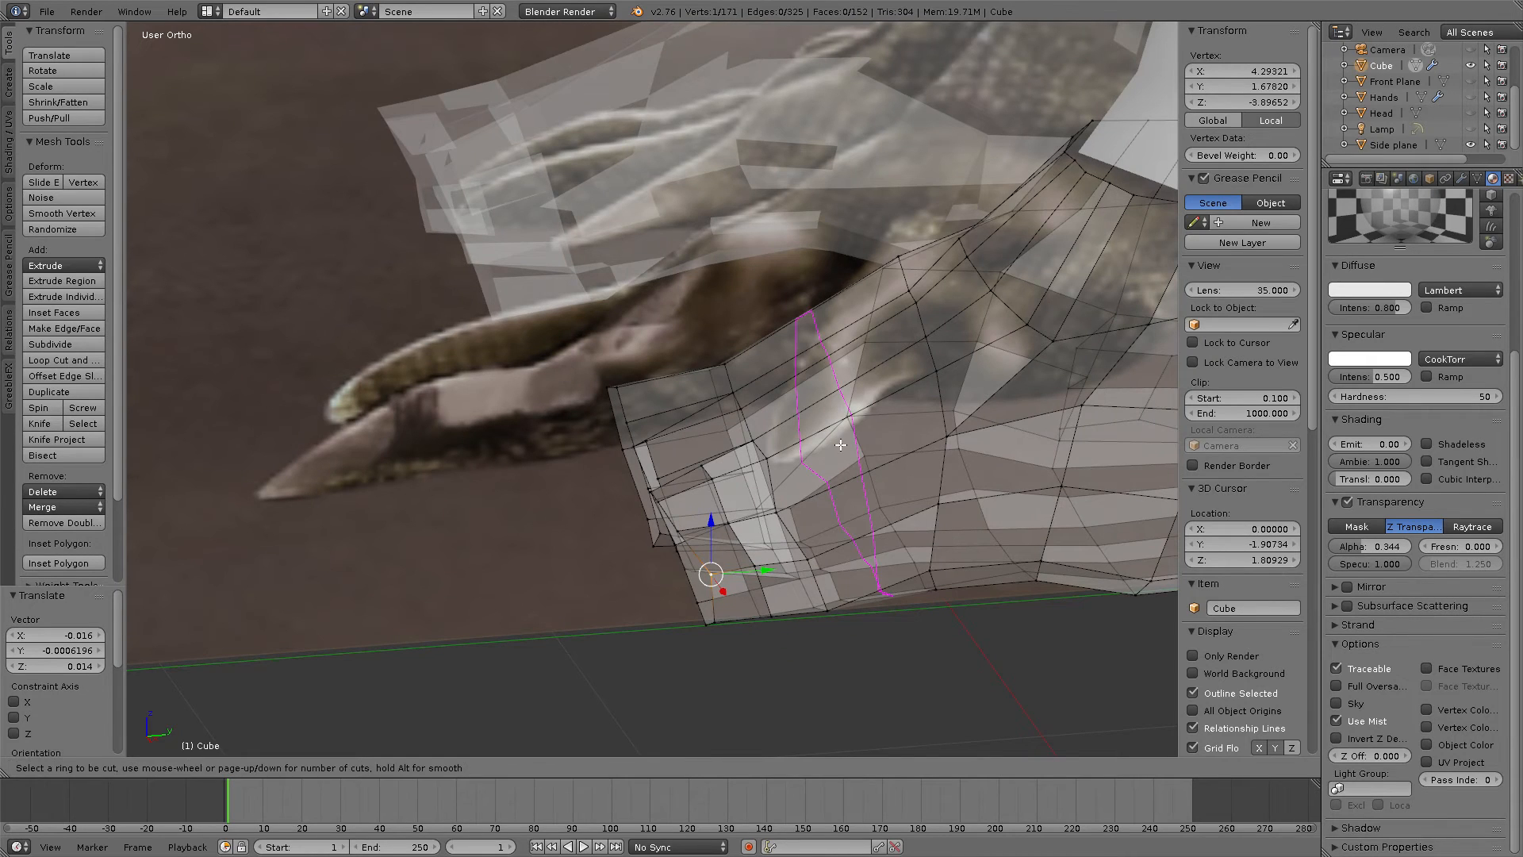
pyautogui.click(840, 446)
pyautogui.click(840, 446)
pyautogui.moveTo(866, 462); pyautogui.dragTo(847, 380, button='middle')
pyautogui.rightClick(823, 357)
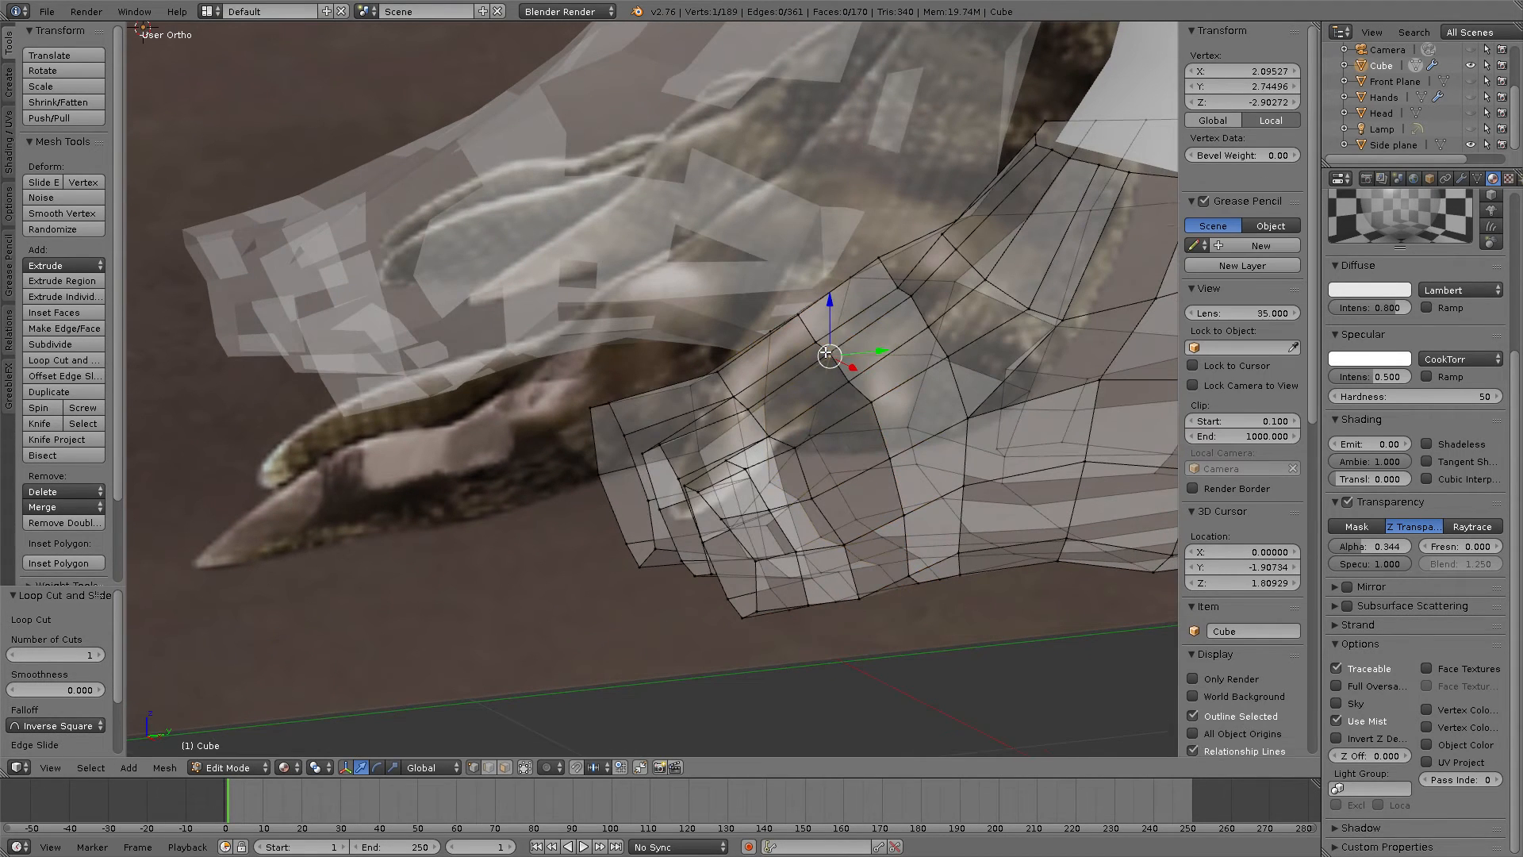
pyautogui.click(828, 354)
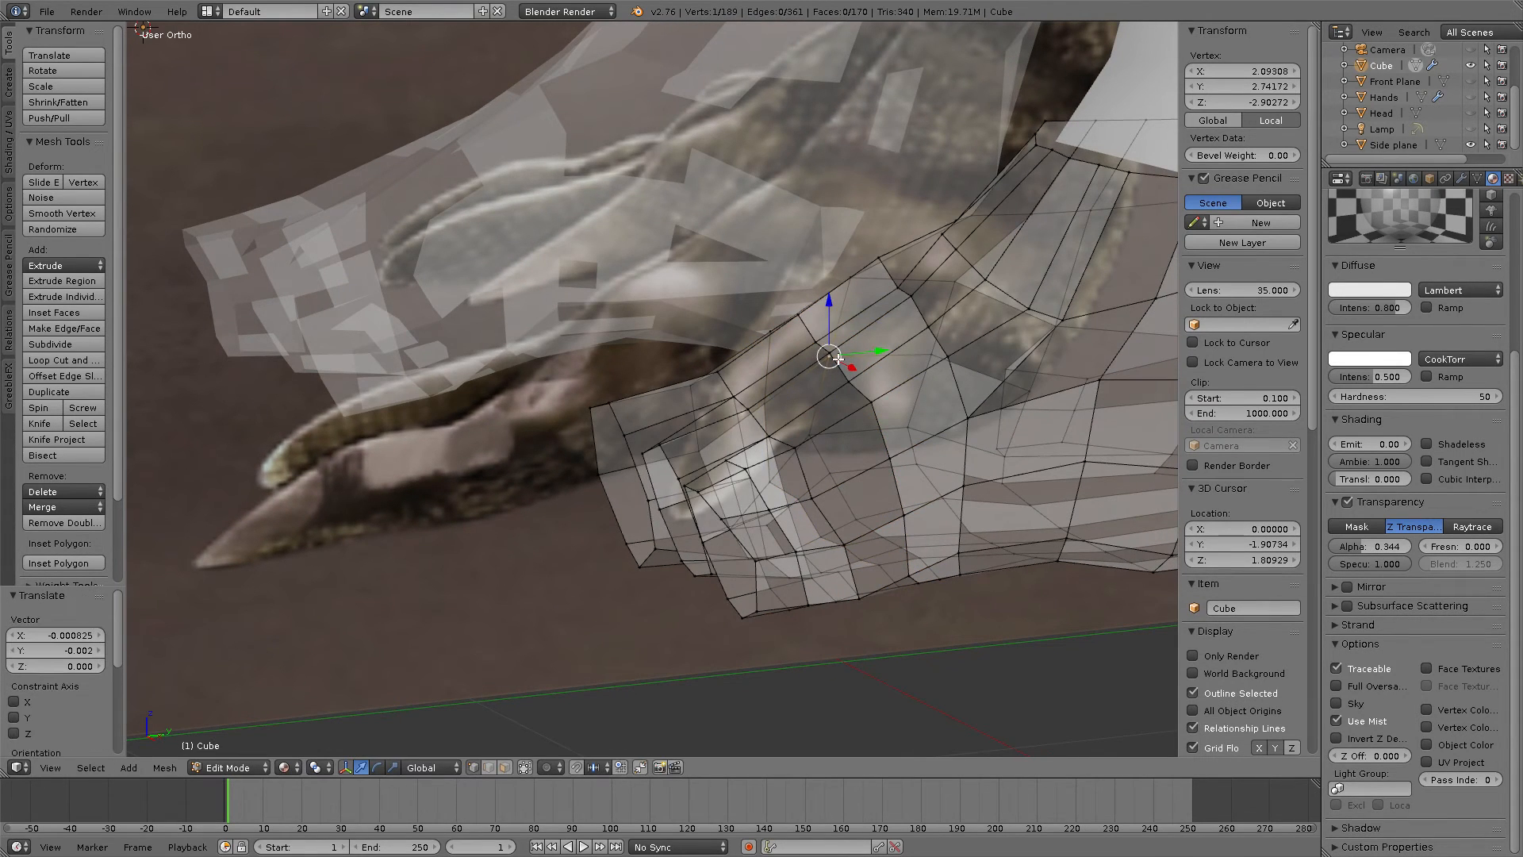
# Step: Enable proportional editing and raise two neighbouring instep vertices 0.054 in Z with the influence size reduced to about 0.29
pyautogui.click(567, 767)
pyautogui.click(579, 739)
pyautogui.moveTo(777, 555); pyautogui.dragTo(838, 530, button='middle')
pyautogui.rightClick(941, 331)
pyautogui.keyDown('shift'); pyautogui.rightClick(912, 322); pyautogui.keyUp('shift')
pyautogui.keyDown('shift'); pyautogui.rightClick(877, 307); pyautogui.keyUp('shift')
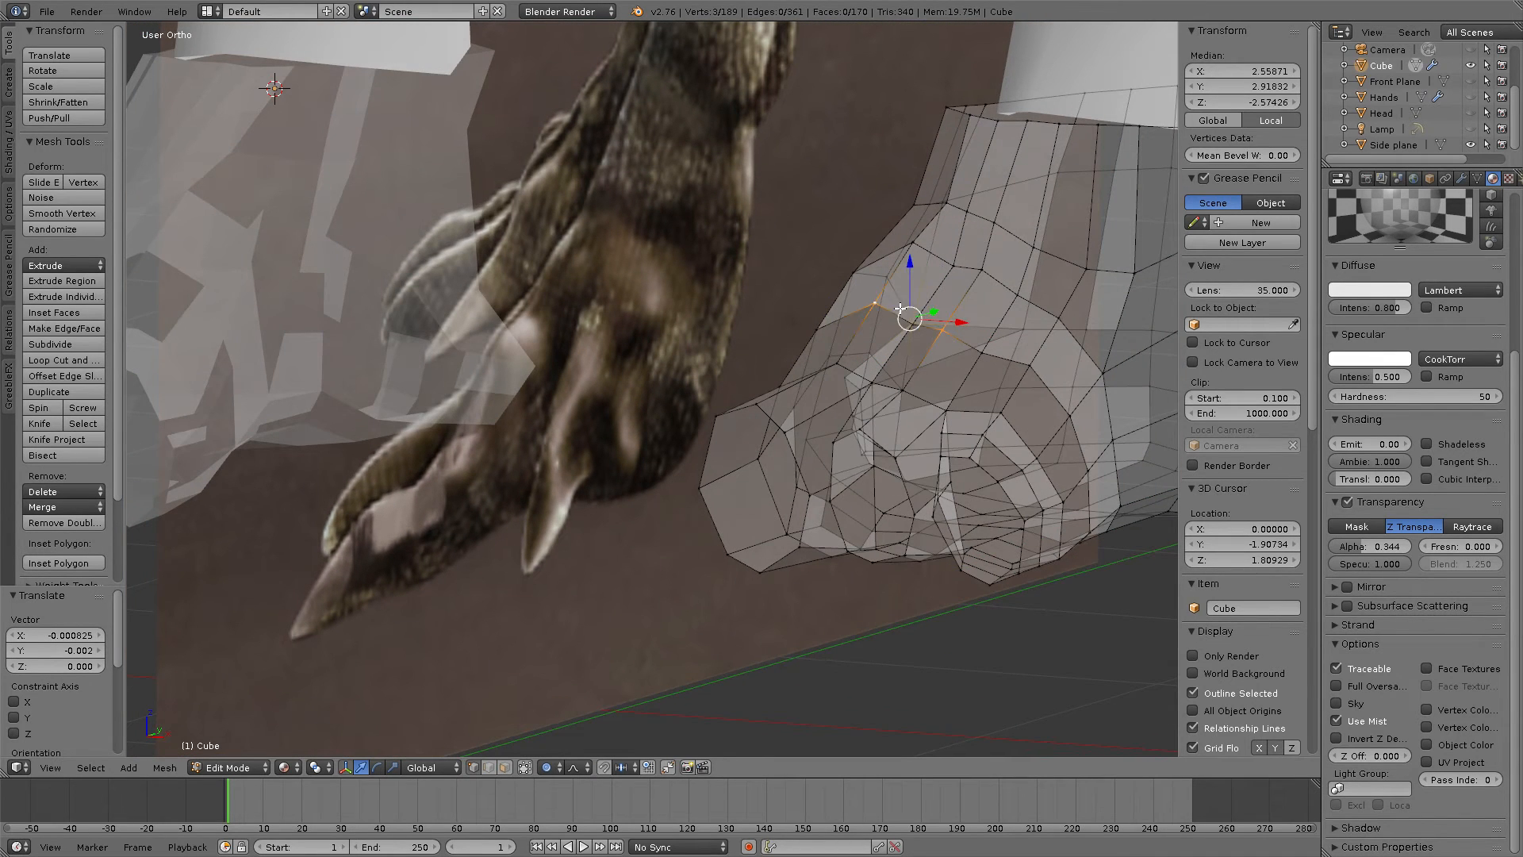
pyautogui.rightClick(942, 330)
pyautogui.moveTo(907, 293); pyautogui.dragTo(908, 275)
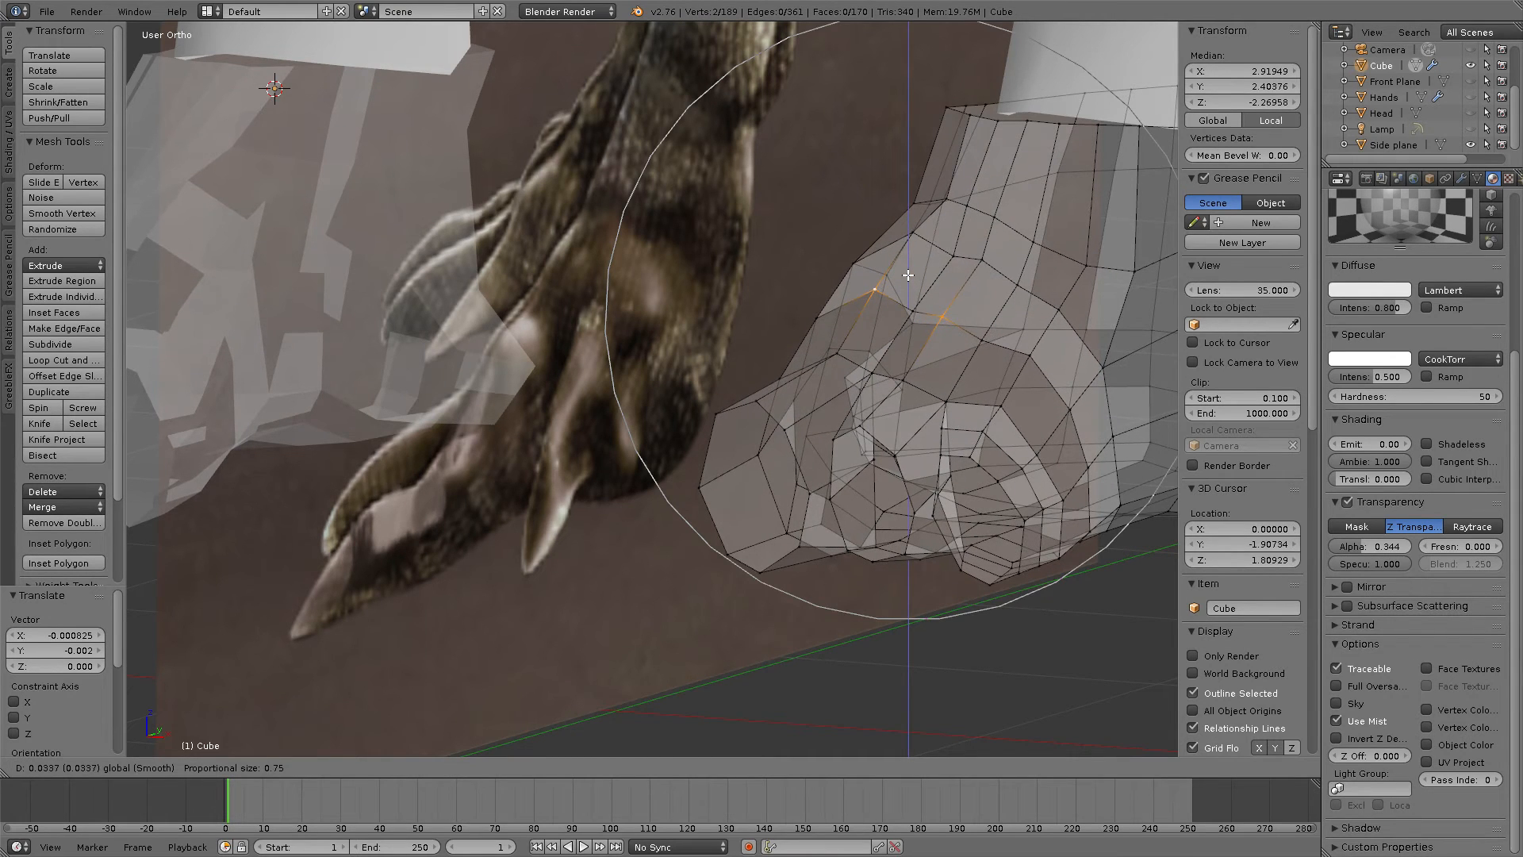
pyautogui.scroll(10, 909, 274)
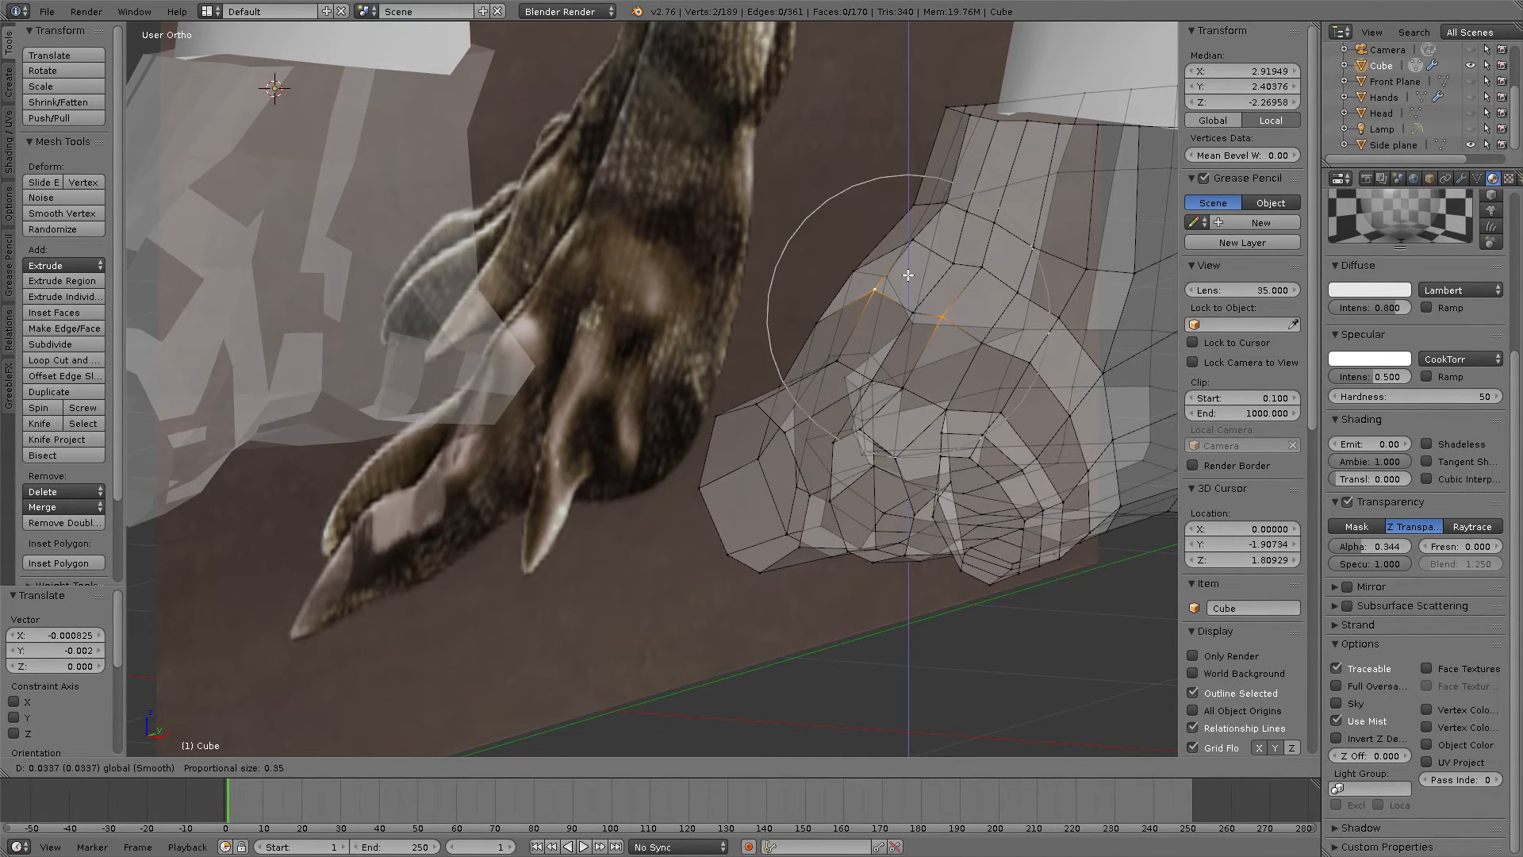
pyautogui.moveTo(909, 275); pyautogui.dragTo(909, 266)
# Step: Raise the upper instep ridge vertex 0.037 in Z, then adjust the height of the ridge vertex nearer the toes
pyautogui.moveTo(909, 266); pyautogui.dragTo(981, 238, button='middle')
pyautogui.rightClick(982, 234)
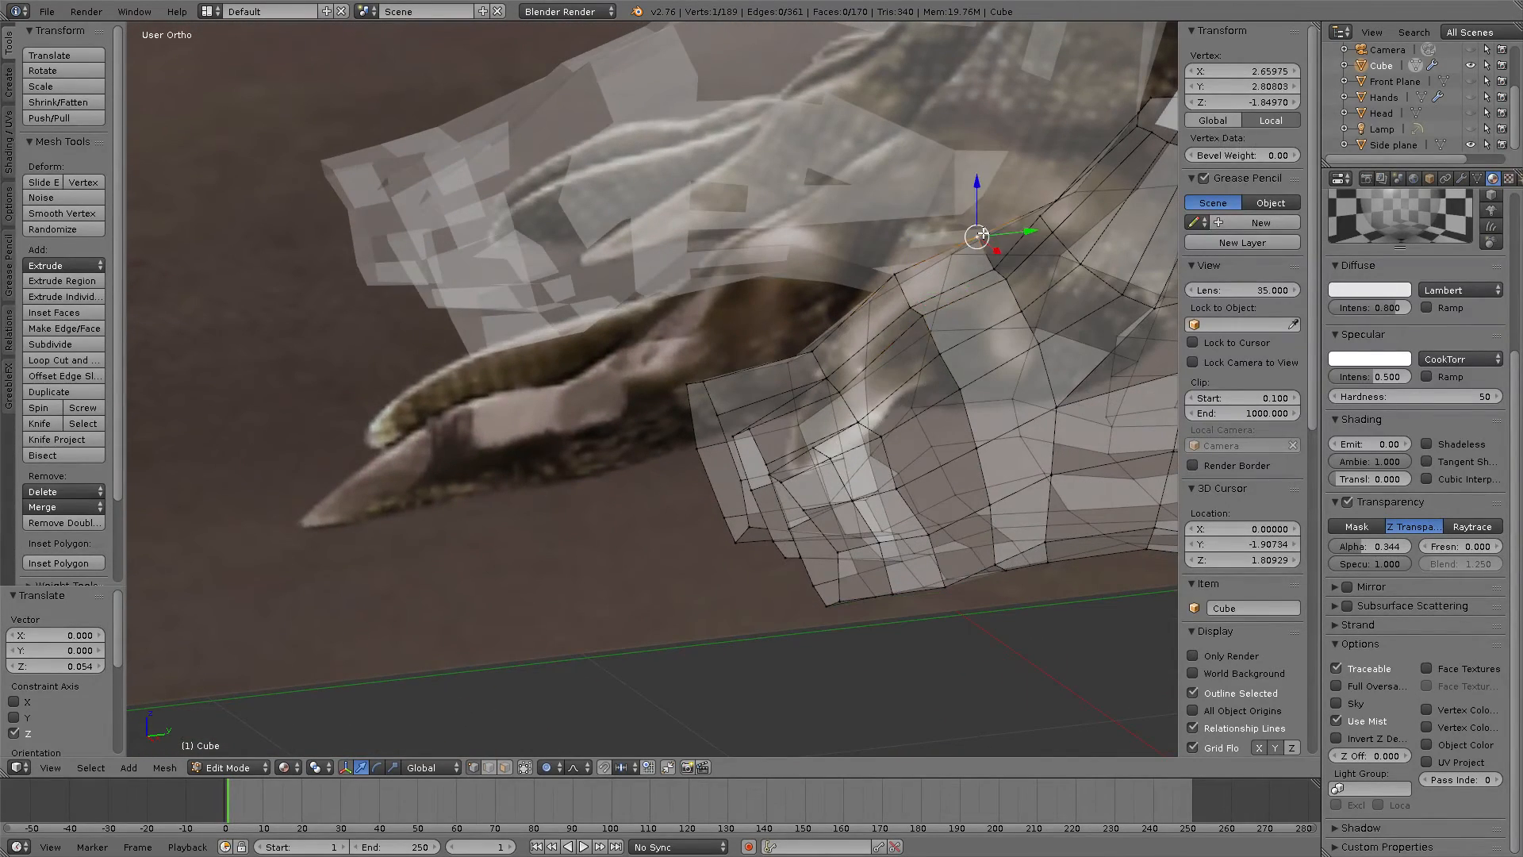
pyautogui.moveTo(979, 211); pyautogui.dragTo(977, 203)
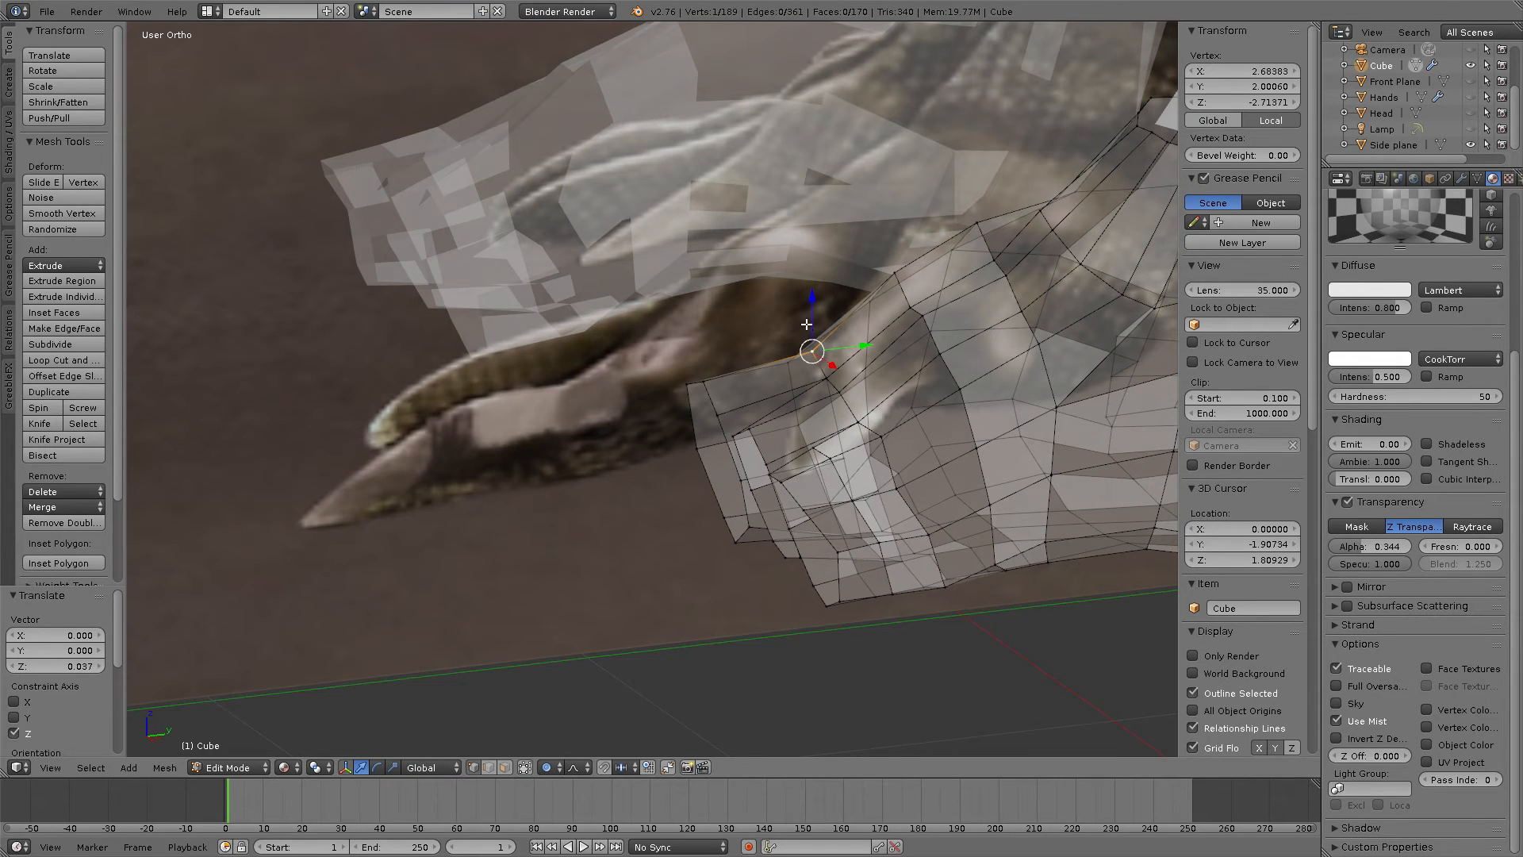
pyautogui.press('g')
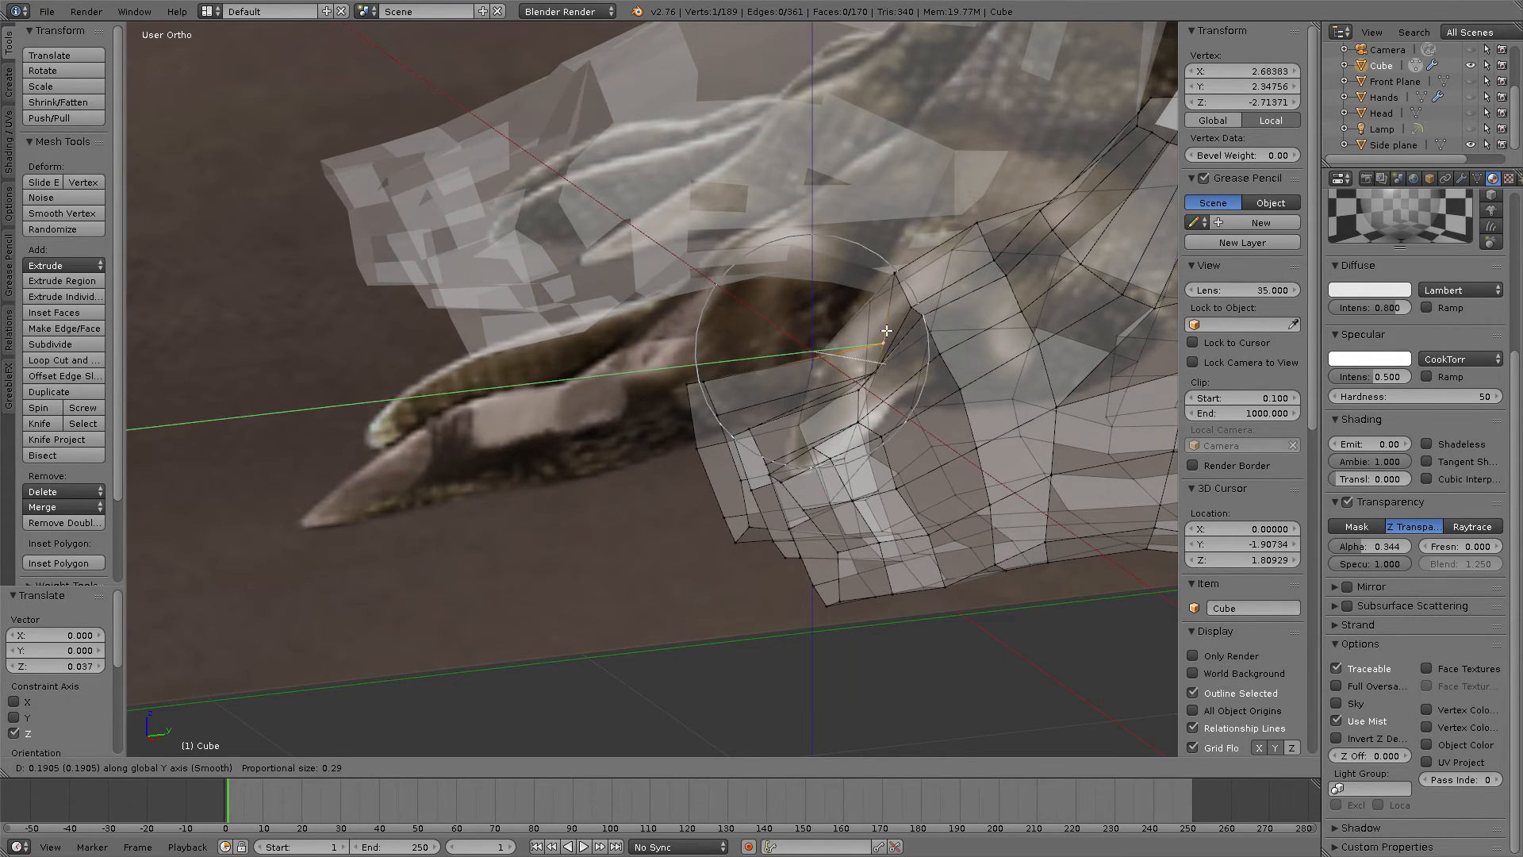
pyautogui.click(805, 326)
pyautogui.moveTo(810, 315); pyautogui.dragTo(810, 292)
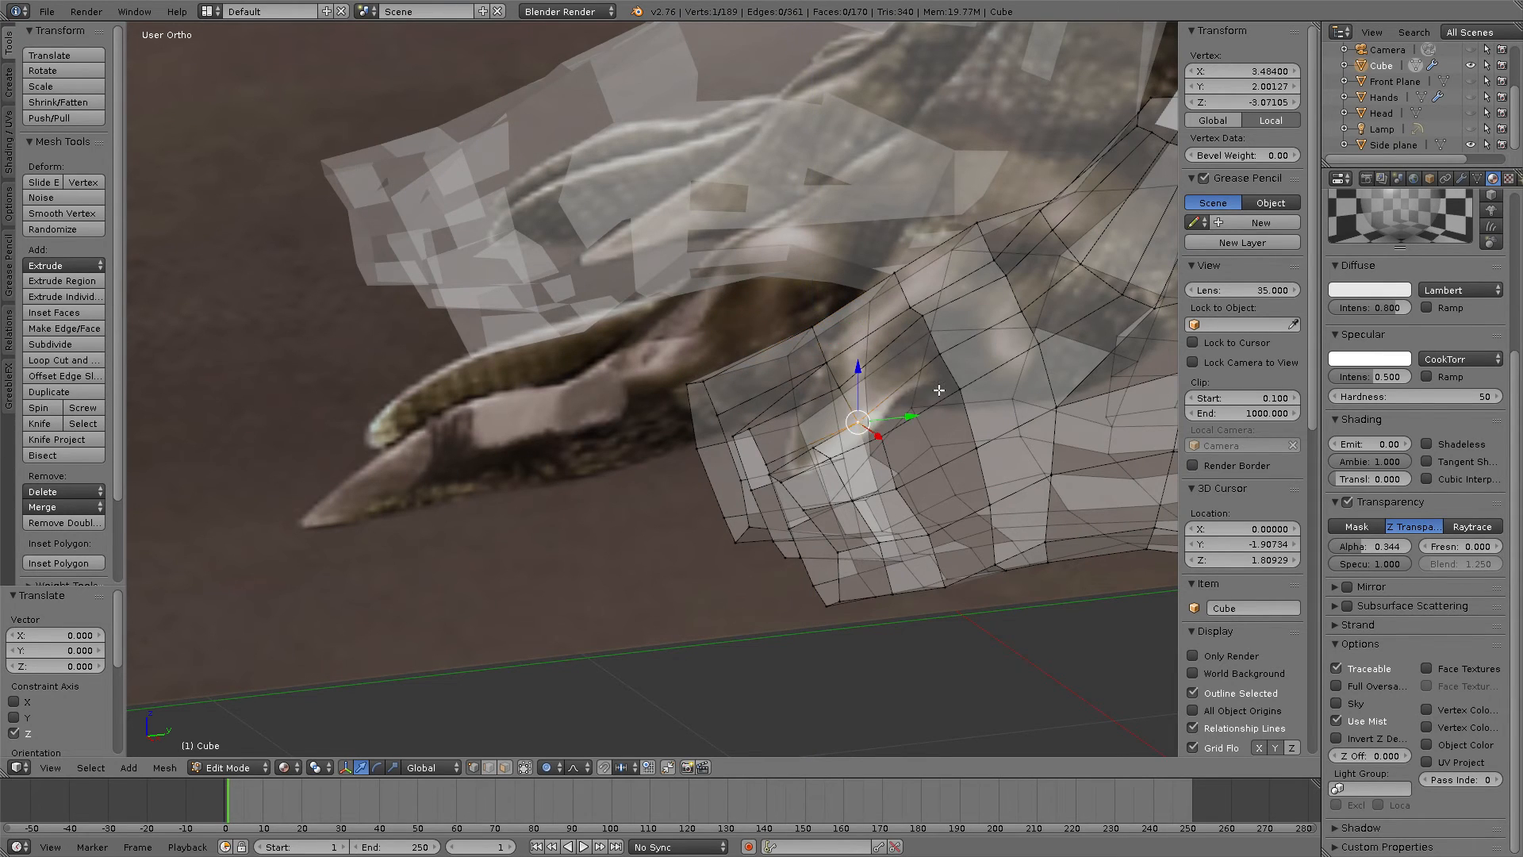
# Step: Raise the top vertex behind the middle toe 0.046 in Z
pyautogui.moveTo(939, 391); pyautogui.dragTo(829, 361, button='middle')
pyautogui.rightClick(826, 388)
pyautogui.moveTo(824, 351); pyautogui.dragTo(820, 331)
pyautogui.moveTo(820, 331); pyautogui.dragTo(853, 352, button='middle')
# Step: Set the foot material's alpha to 1.000 and apply smooth shading to the feet in Object Mode
pyautogui.scroll(-5, 966, 341)
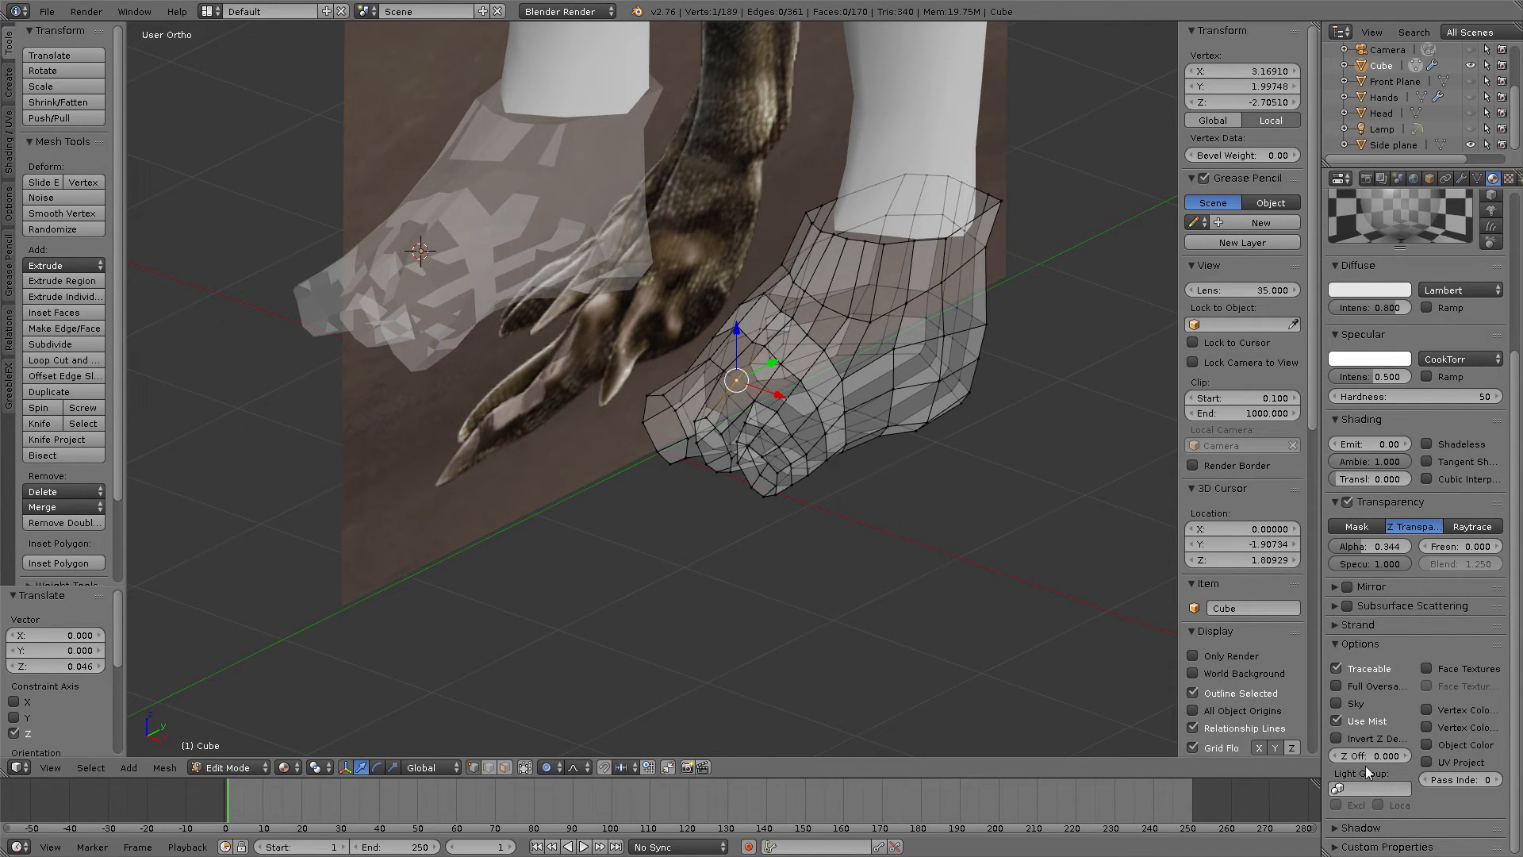
pyautogui.moveTo(1370, 542); pyautogui.dragTo(1408, 542)
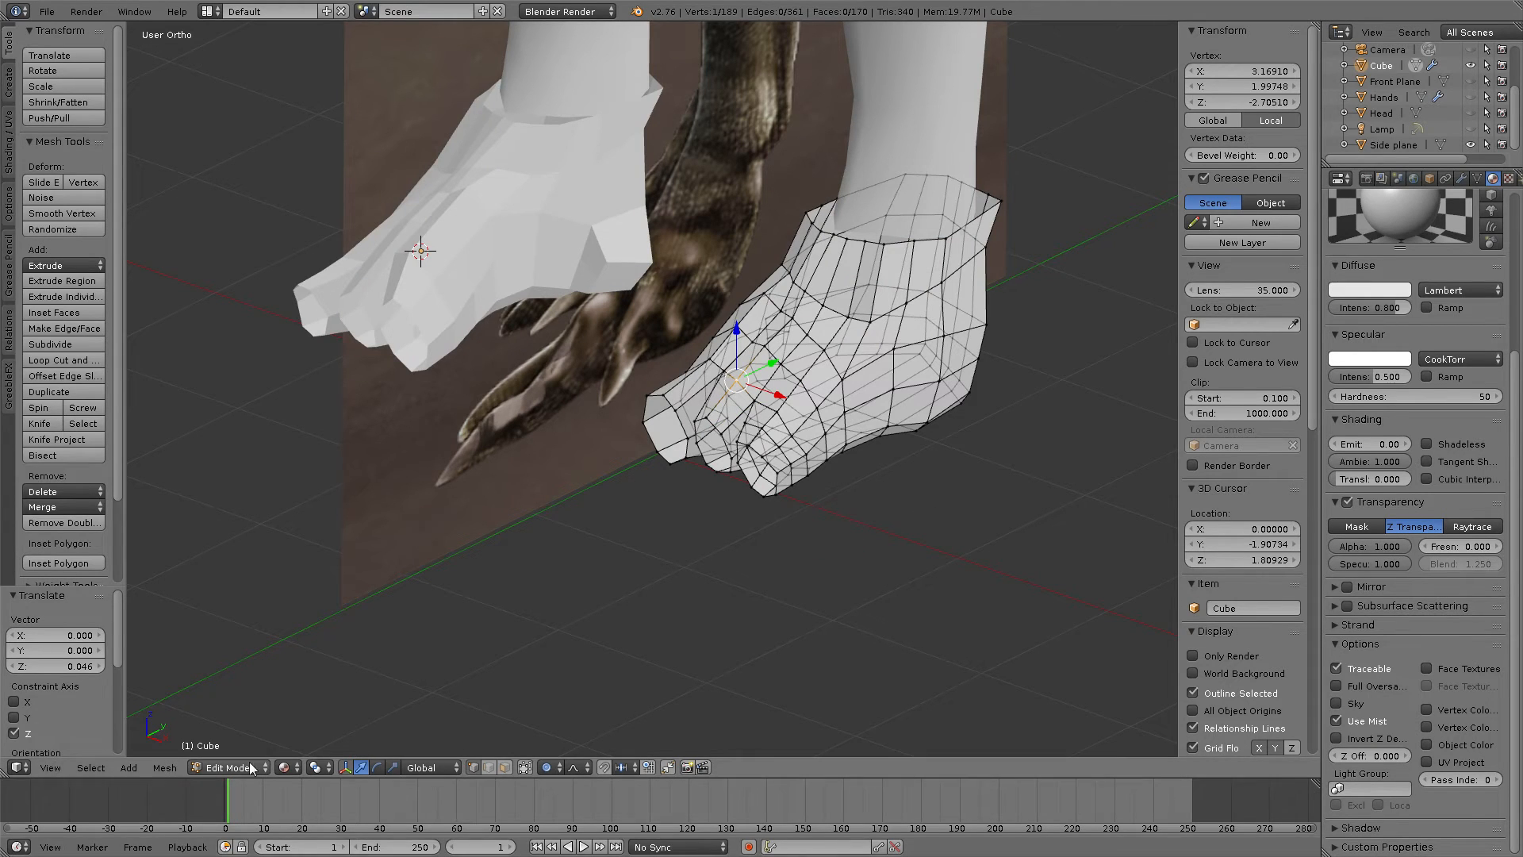
pyautogui.click(229, 768)
pyautogui.click(238, 749)
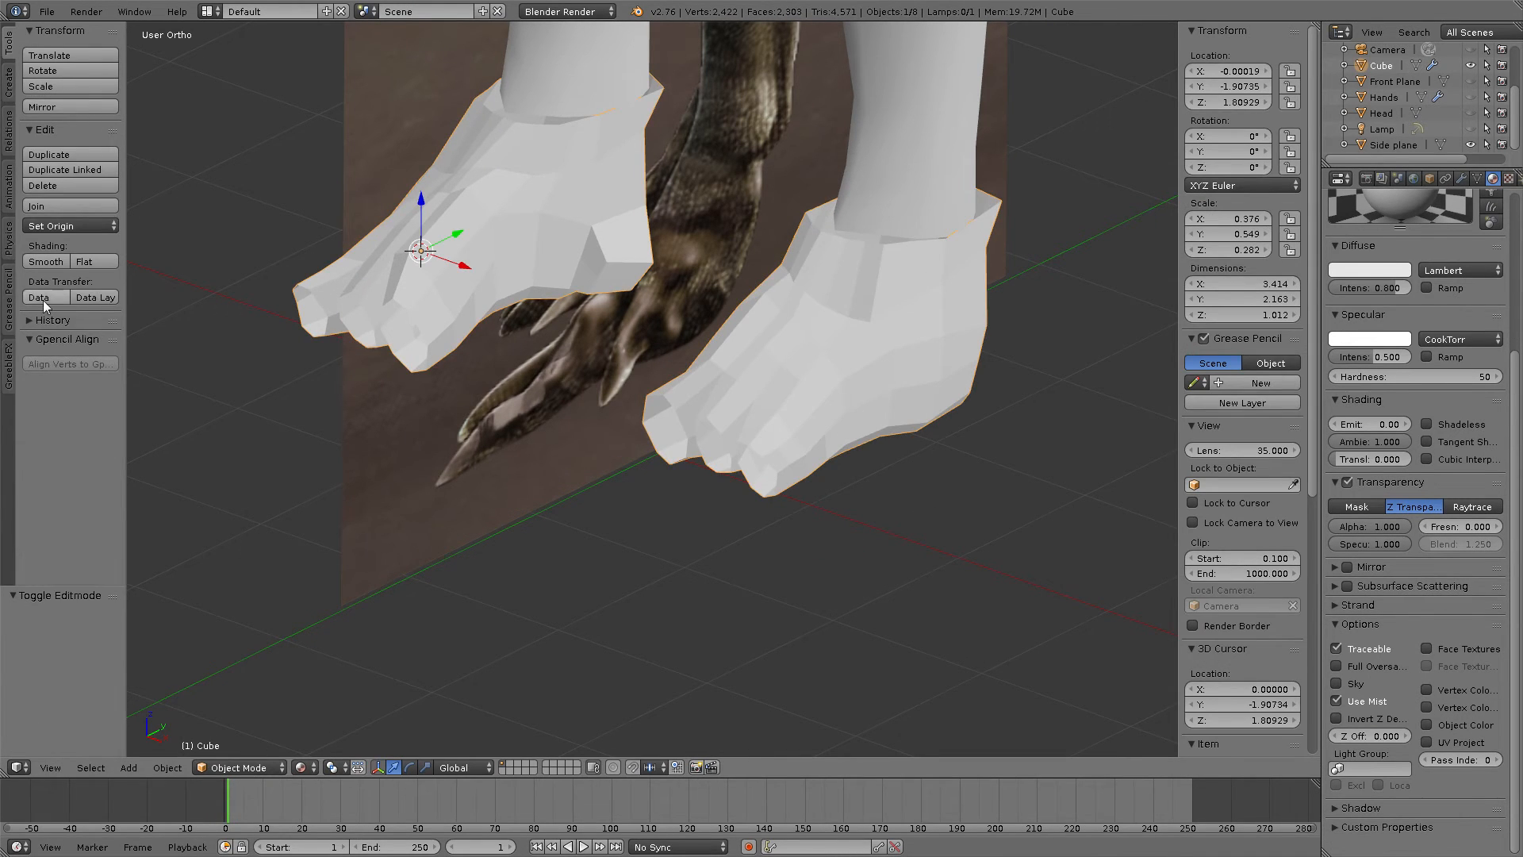
pyautogui.click(54, 266)
# Step: Examine the smooth-shaded feet together with the legs from the front and against the side reference image
pyautogui.moveTo(630, 462); pyautogui.dragTo(781, 467, button='middle')
pyautogui.scroll(-5, 755, 460)
pyautogui.scroll(-5, 789, 438)
pyautogui.scroll(2, 696, 454)
pyautogui.scroll(2, 693, 469)
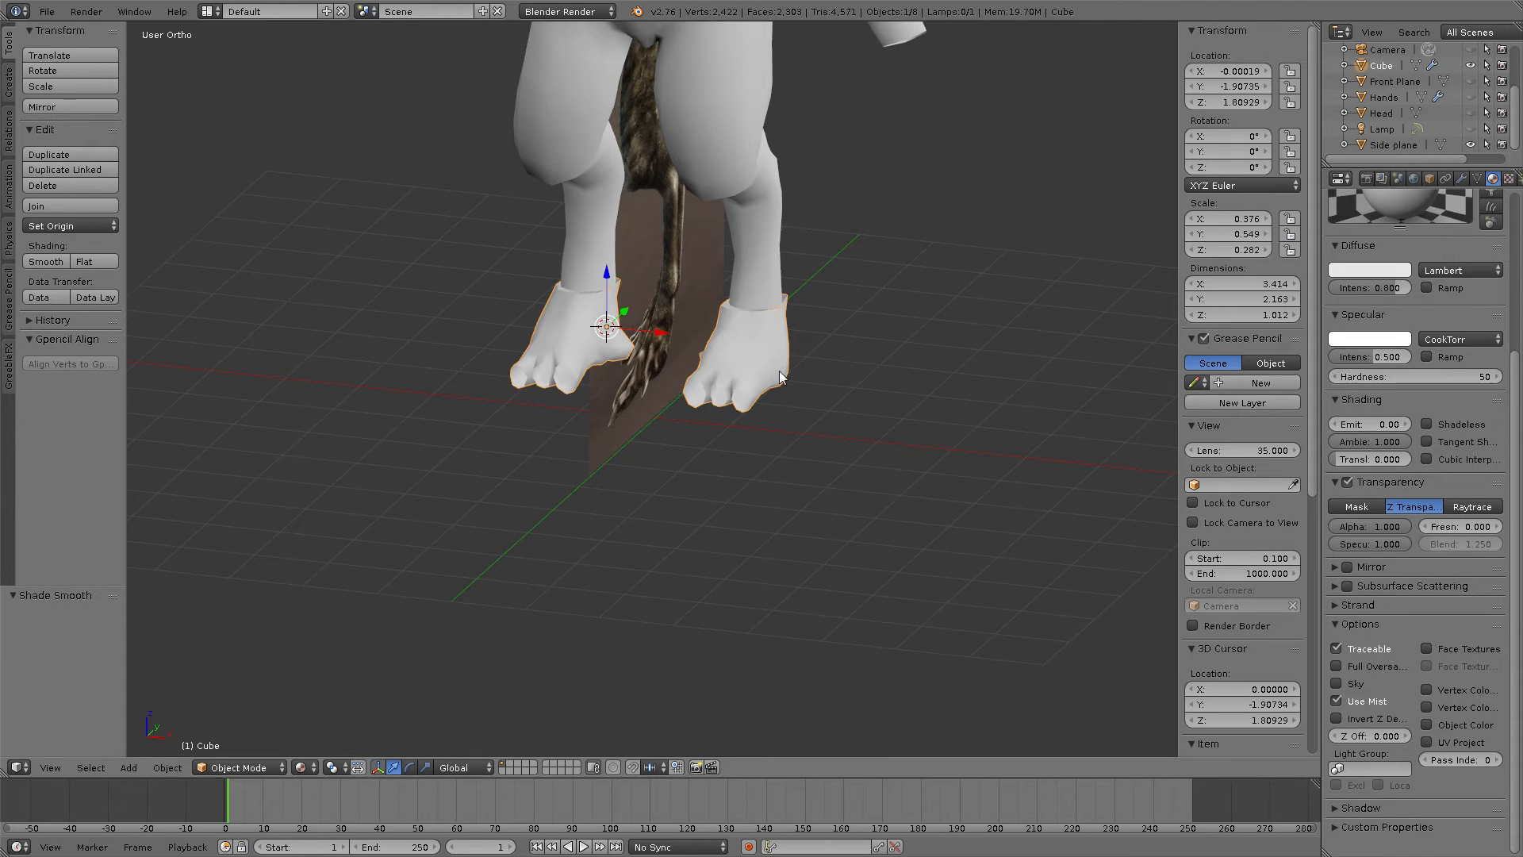
pyautogui.press('KP_1')
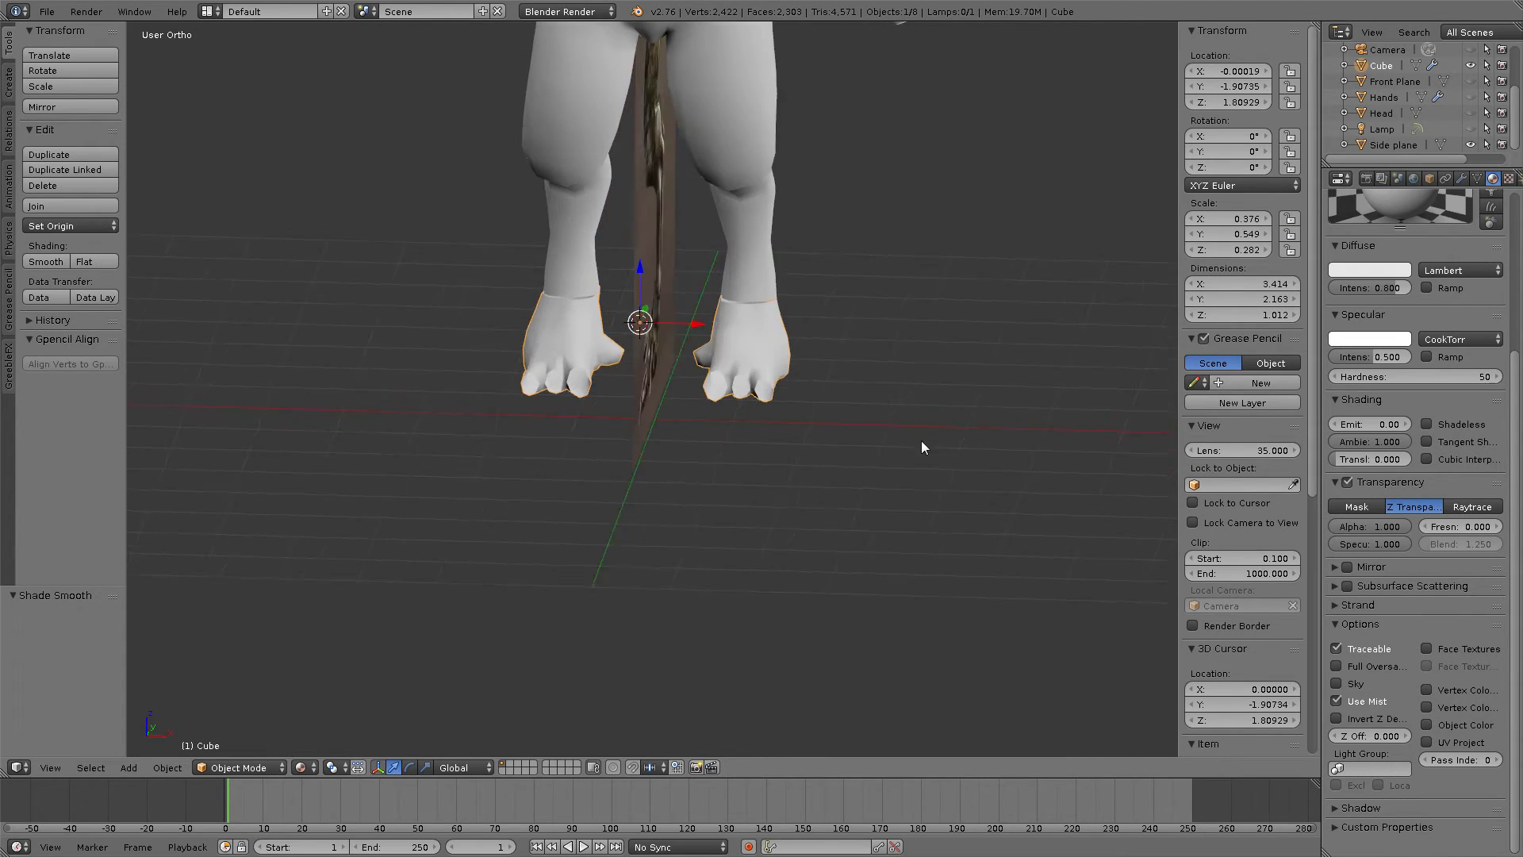
pyautogui.press('KP_3')
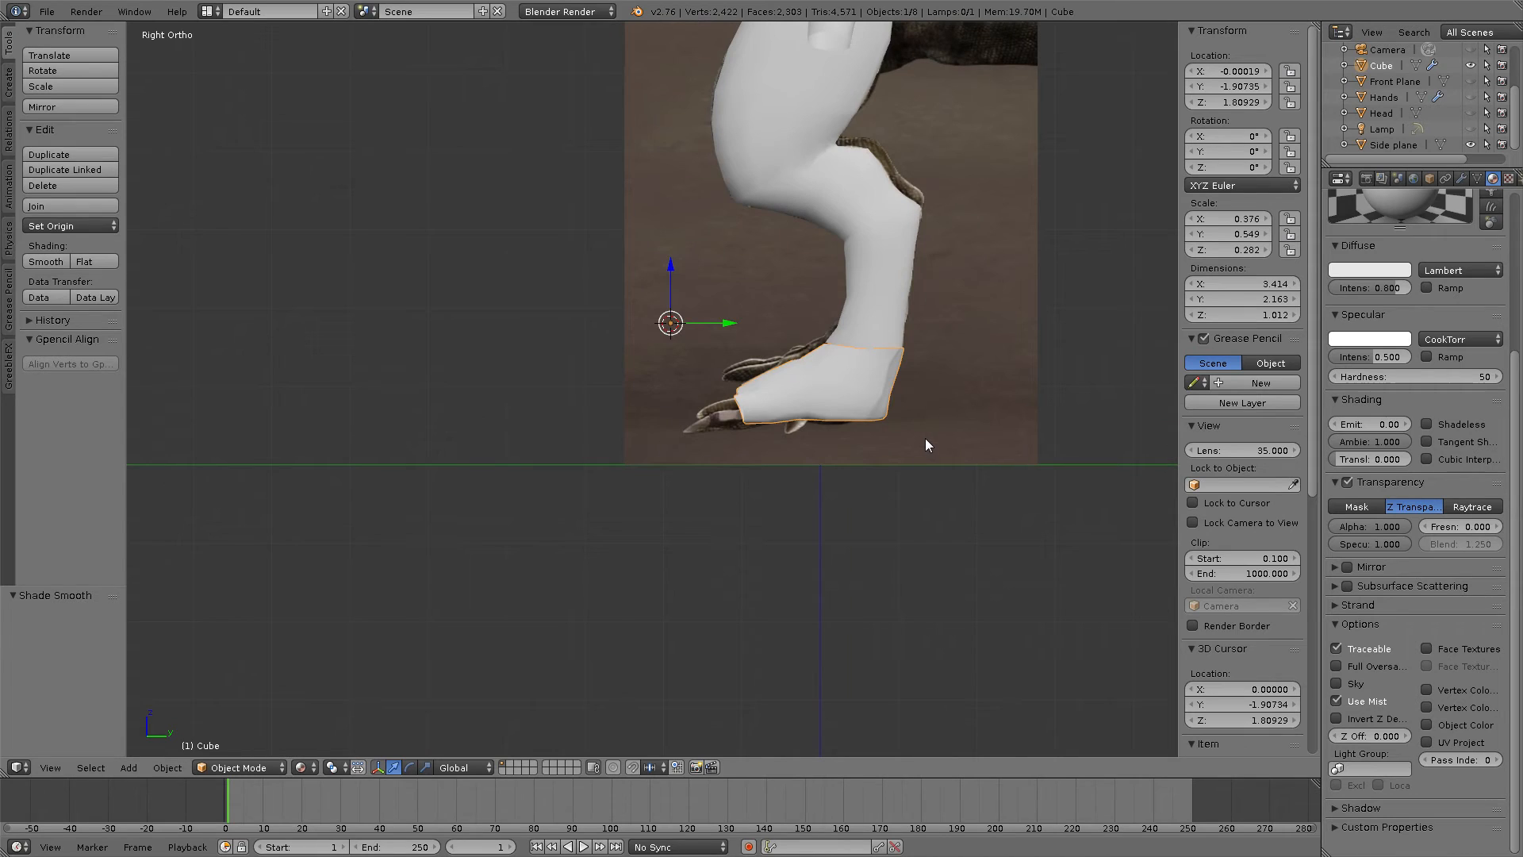
pyautogui.keyDown('shift'); pyautogui.moveTo(930, 412); pyautogui.dragTo(755, 533, button='middle'); pyautogui.keyUp('shift')
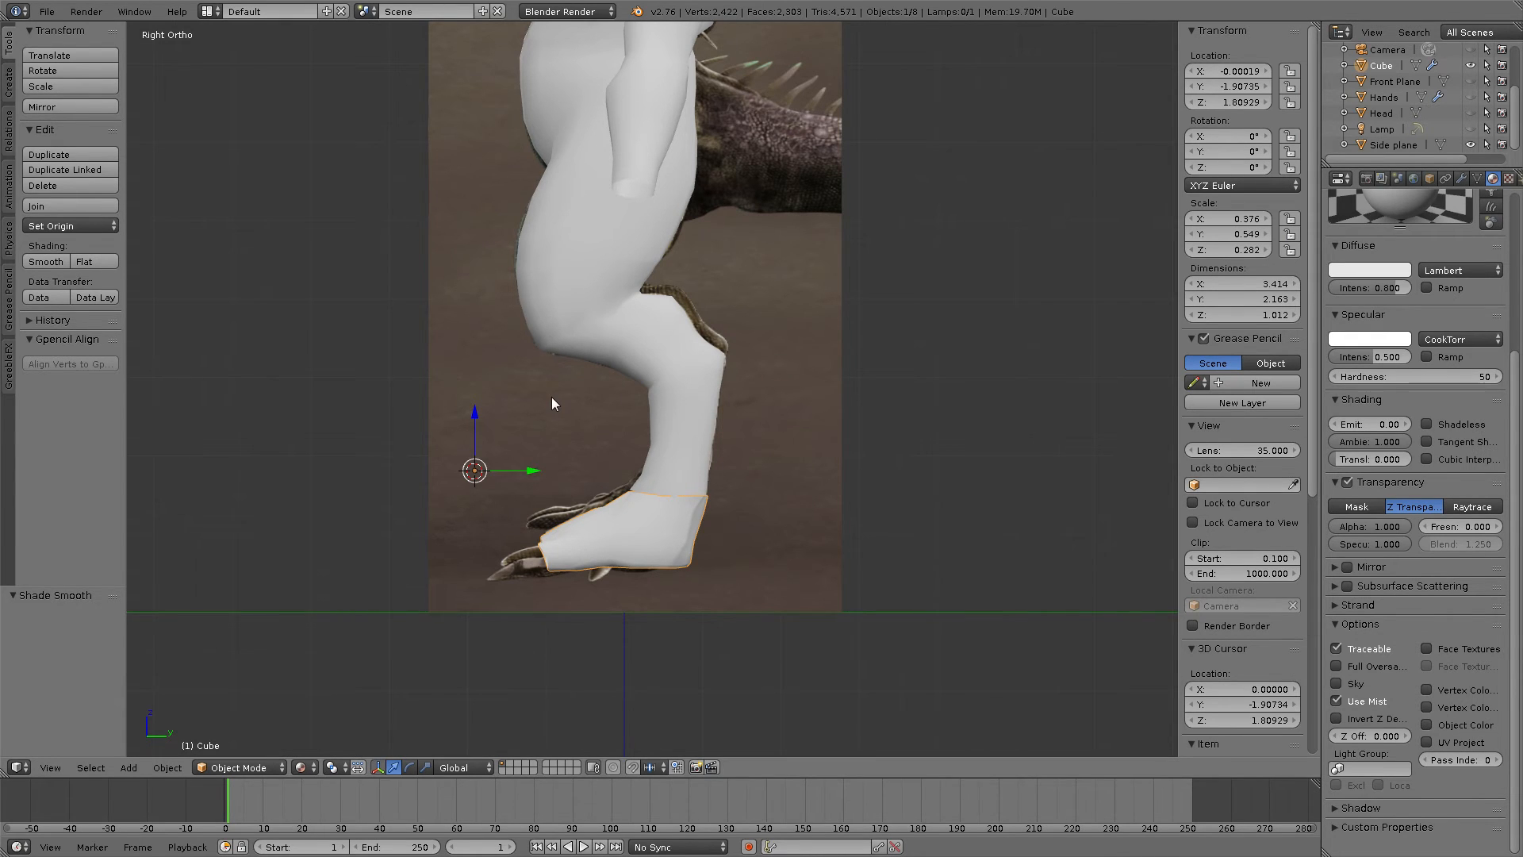
pyautogui.moveTo(553, 404)
pyautogui.mouseDown(button='middle')
pyautogui.moveTo(681, 402)
pyautogui.moveTo(551, 405)
pyautogui.mouseUp(button='middle')
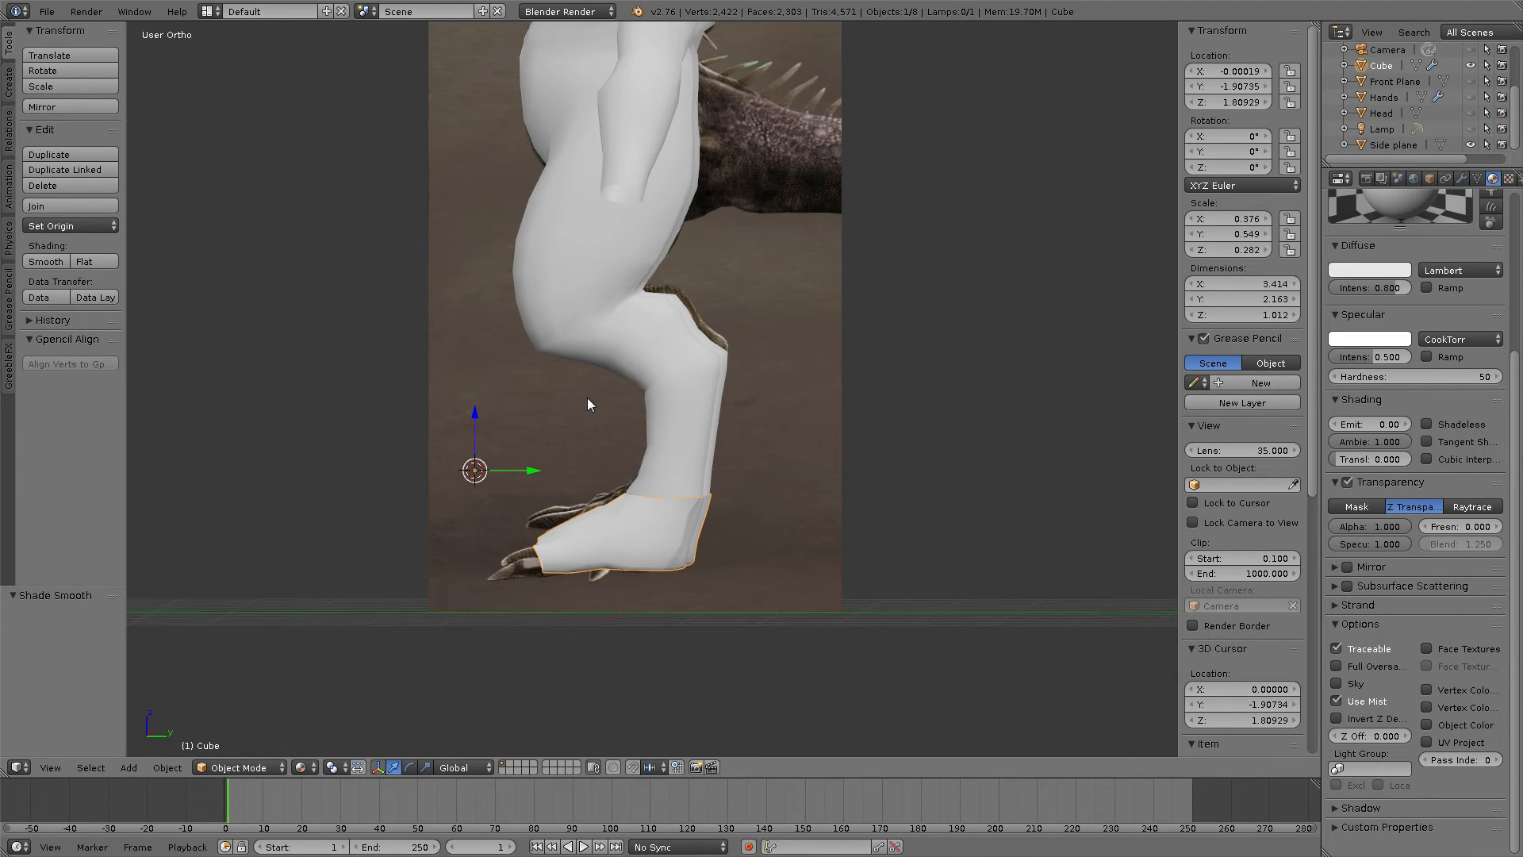
pyautogui.press('KP_3')
# Step: Save the scene as a new B version of 8045A_.blend in the 8045 lesson folder
pyautogui.click(49, 12)
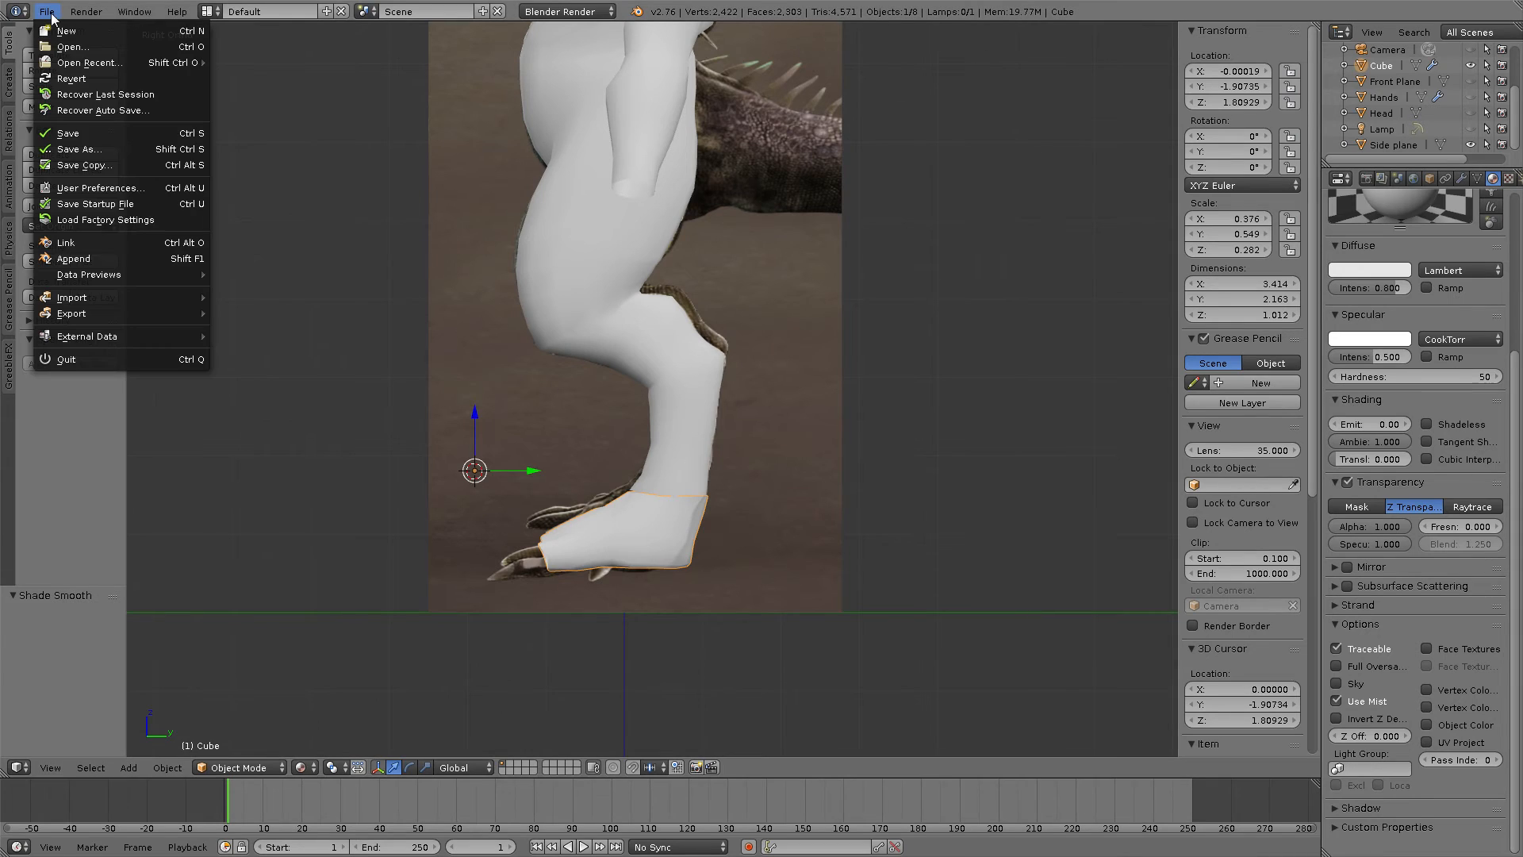
pyautogui.click(111, 152)
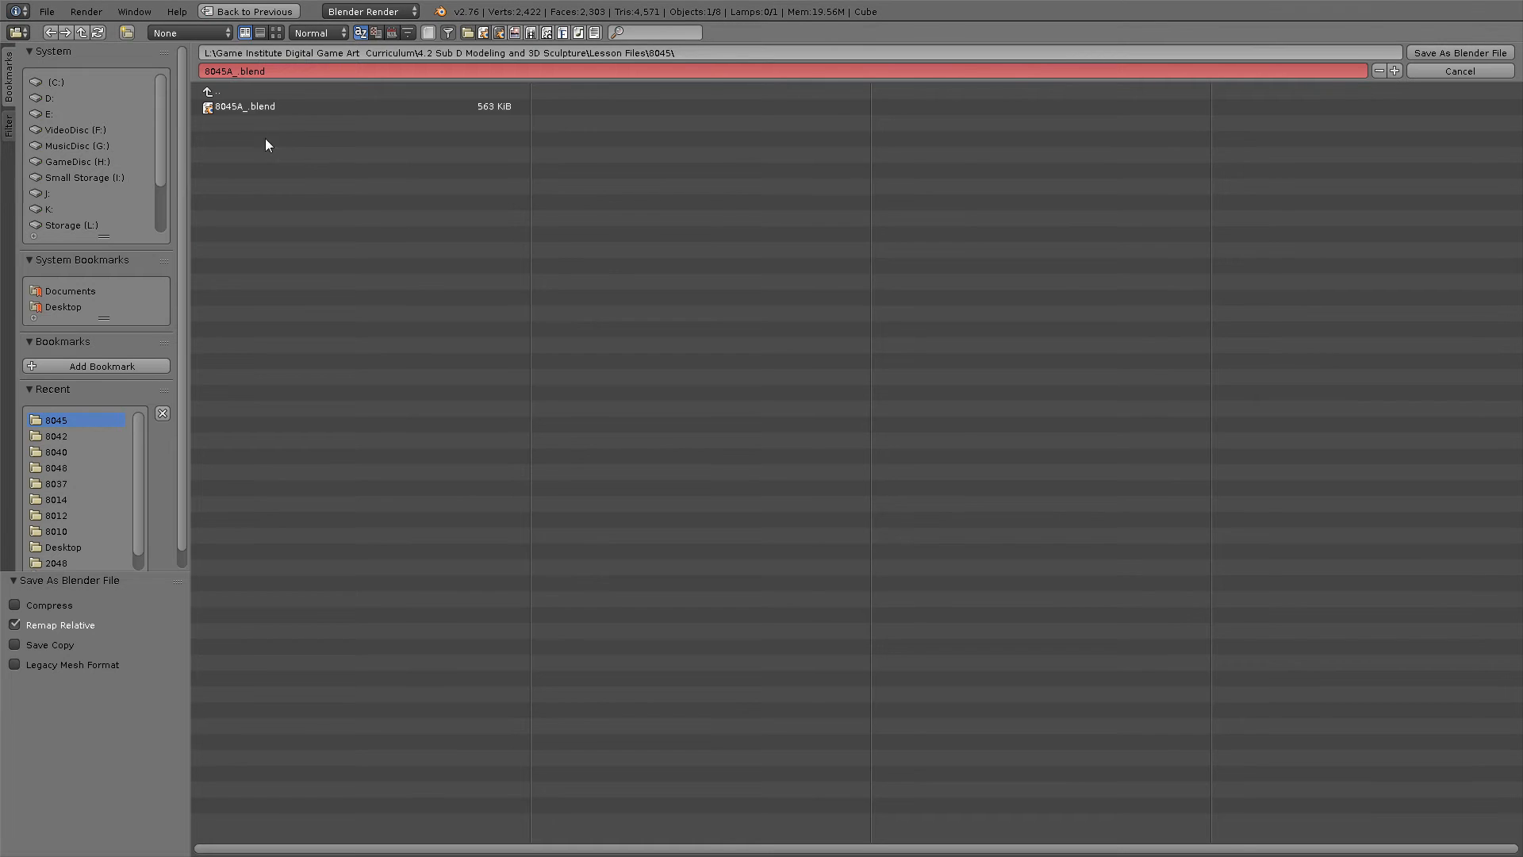
pyautogui.click(238, 106)
pyautogui.click(233, 70)
pyautogui.click(233, 71)
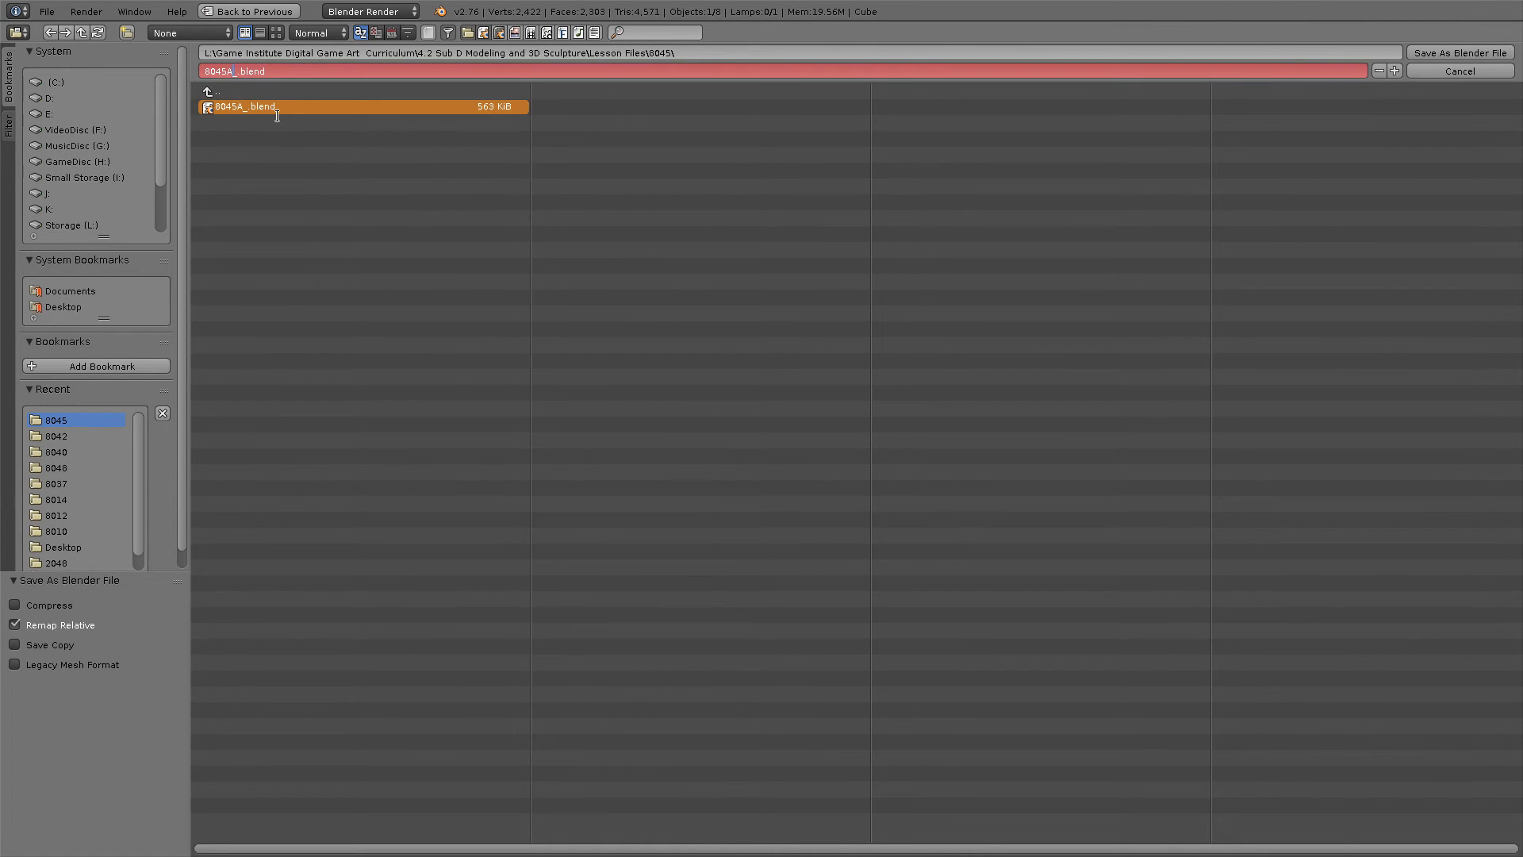
pyautogui.press('BackSpace')
pyautogui.write('B')
pyautogui.press('Return')
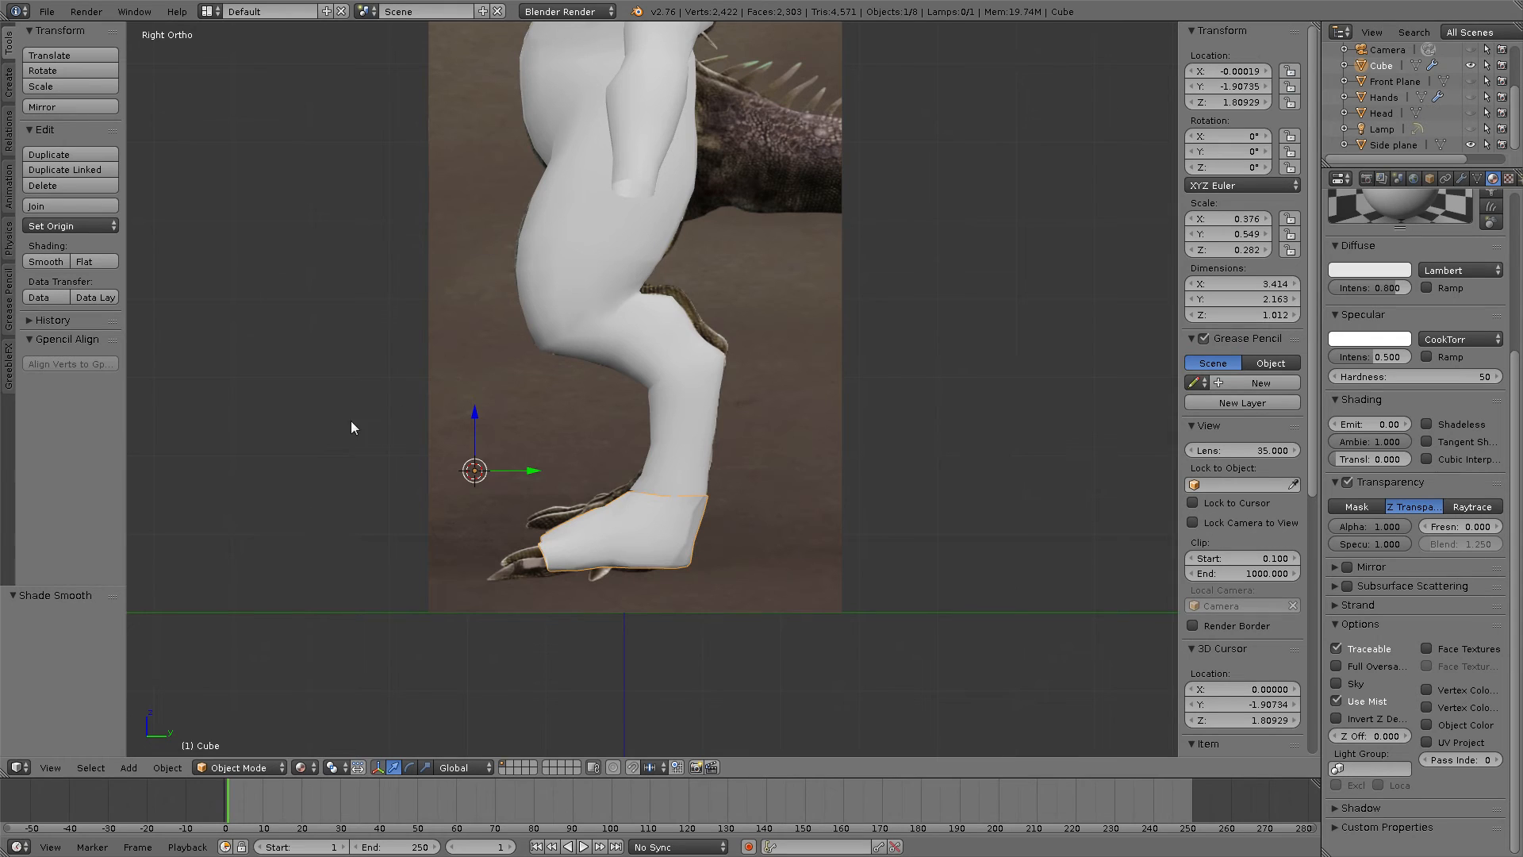
# Step: Enter Edit Mode on the foot and move the inner-side vertex below the ankle 0.064 in X with proportional size 0.75
pyautogui.moveTo(354, 429); pyautogui.dragTo(545, 487, button='middle')
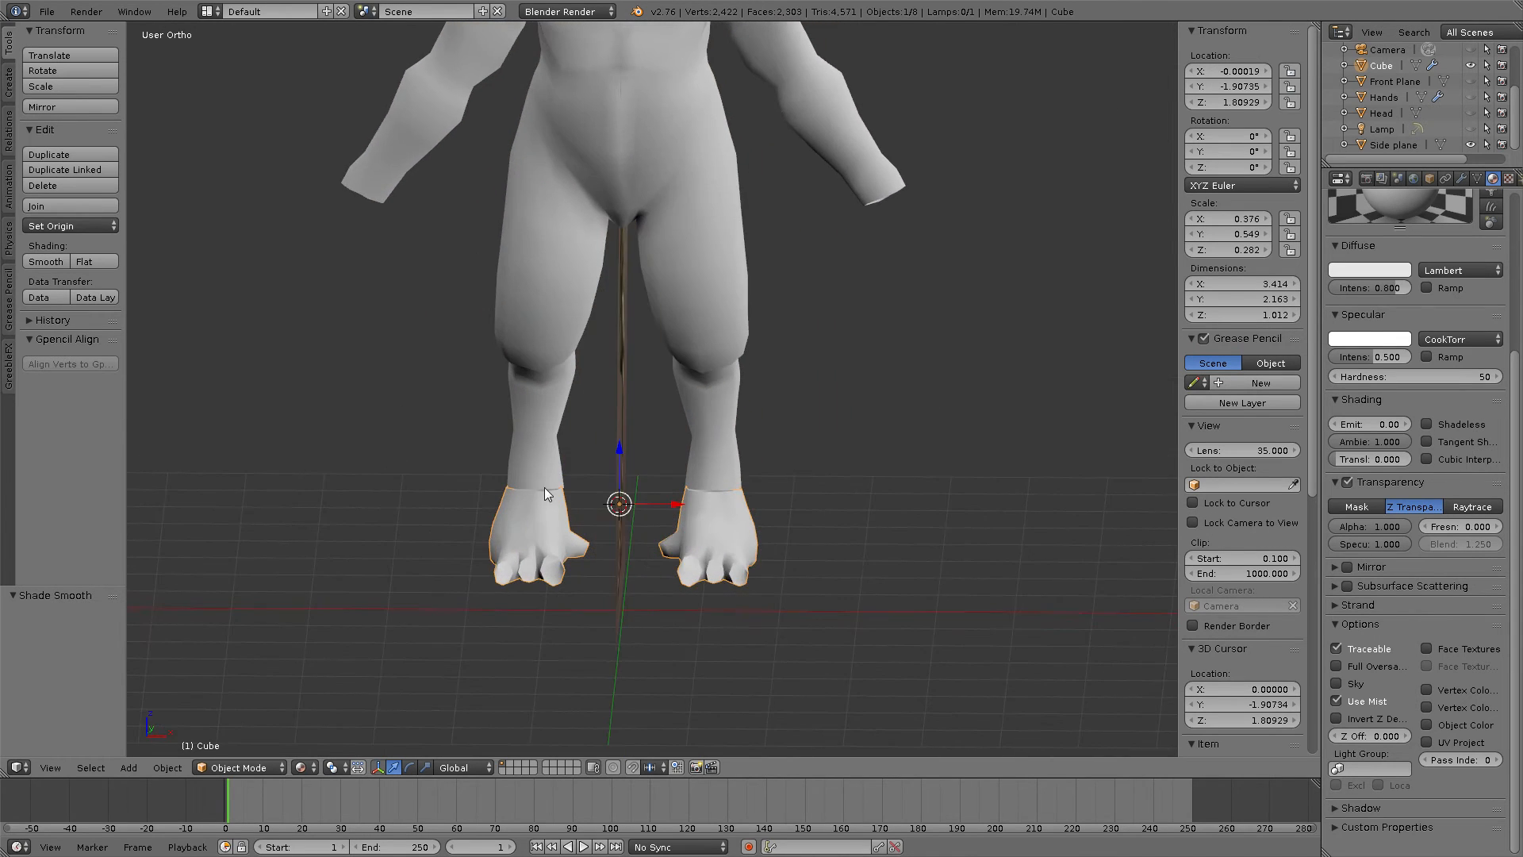
pyautogui.scroll(2, 545, 487)
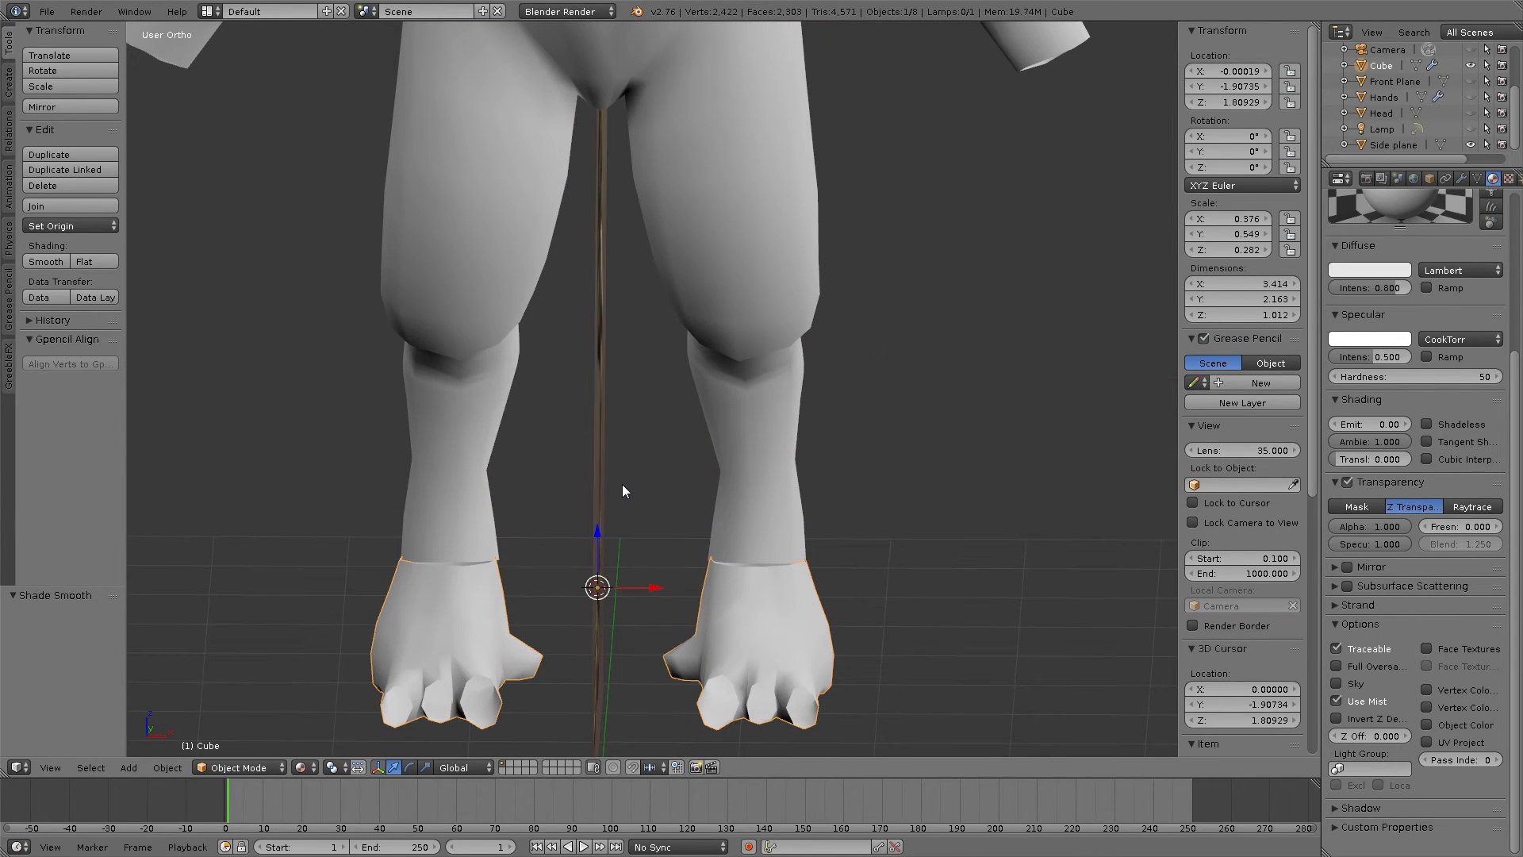
pyautogui.moveTo(626, 469); pyautogui.dragTo(633, 474, button='middle')
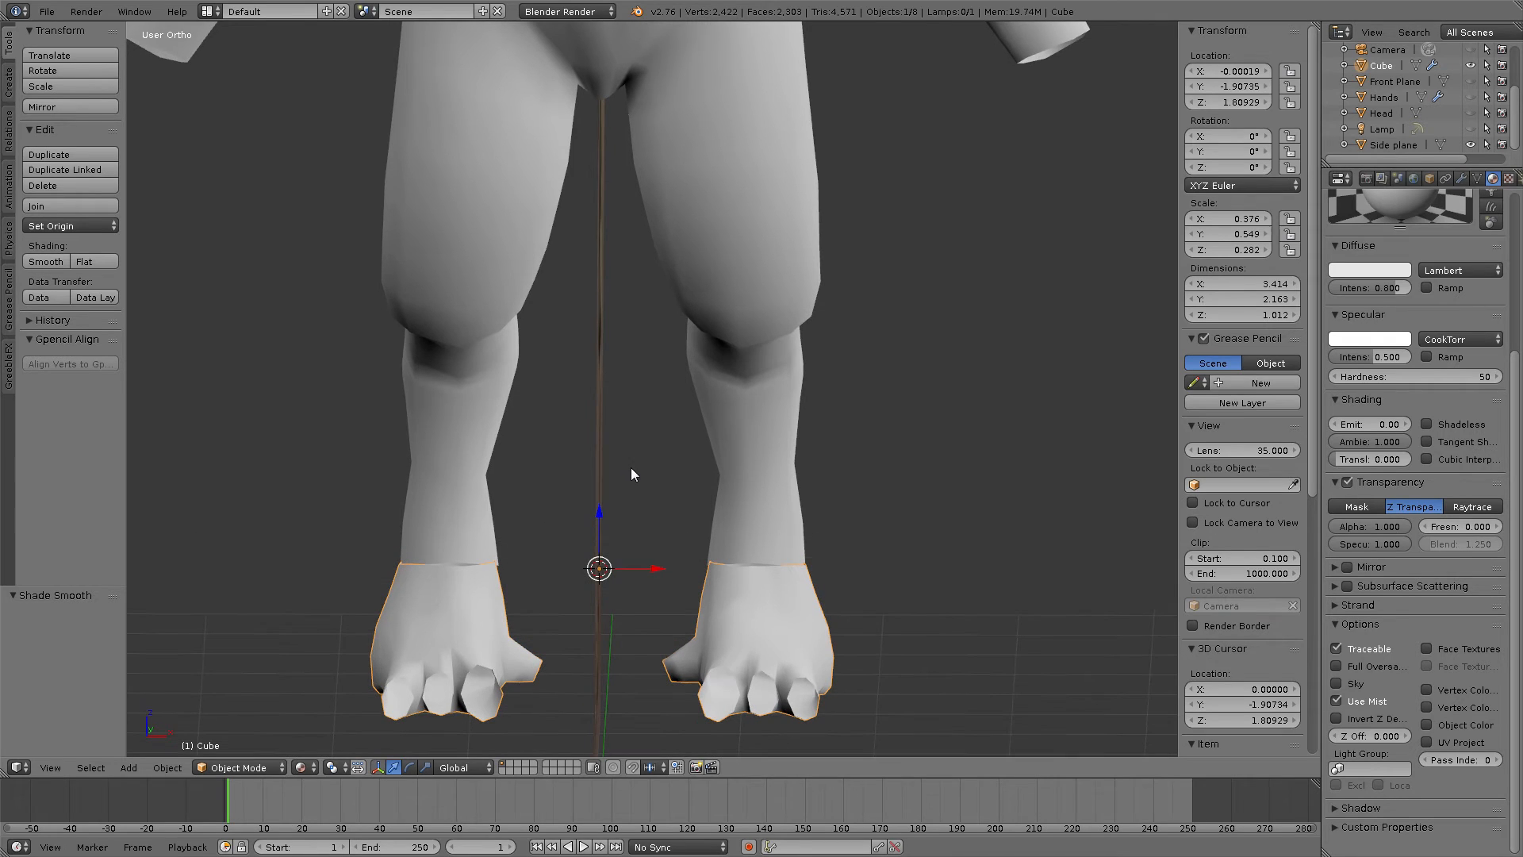
pyautogui.click(250, 768)
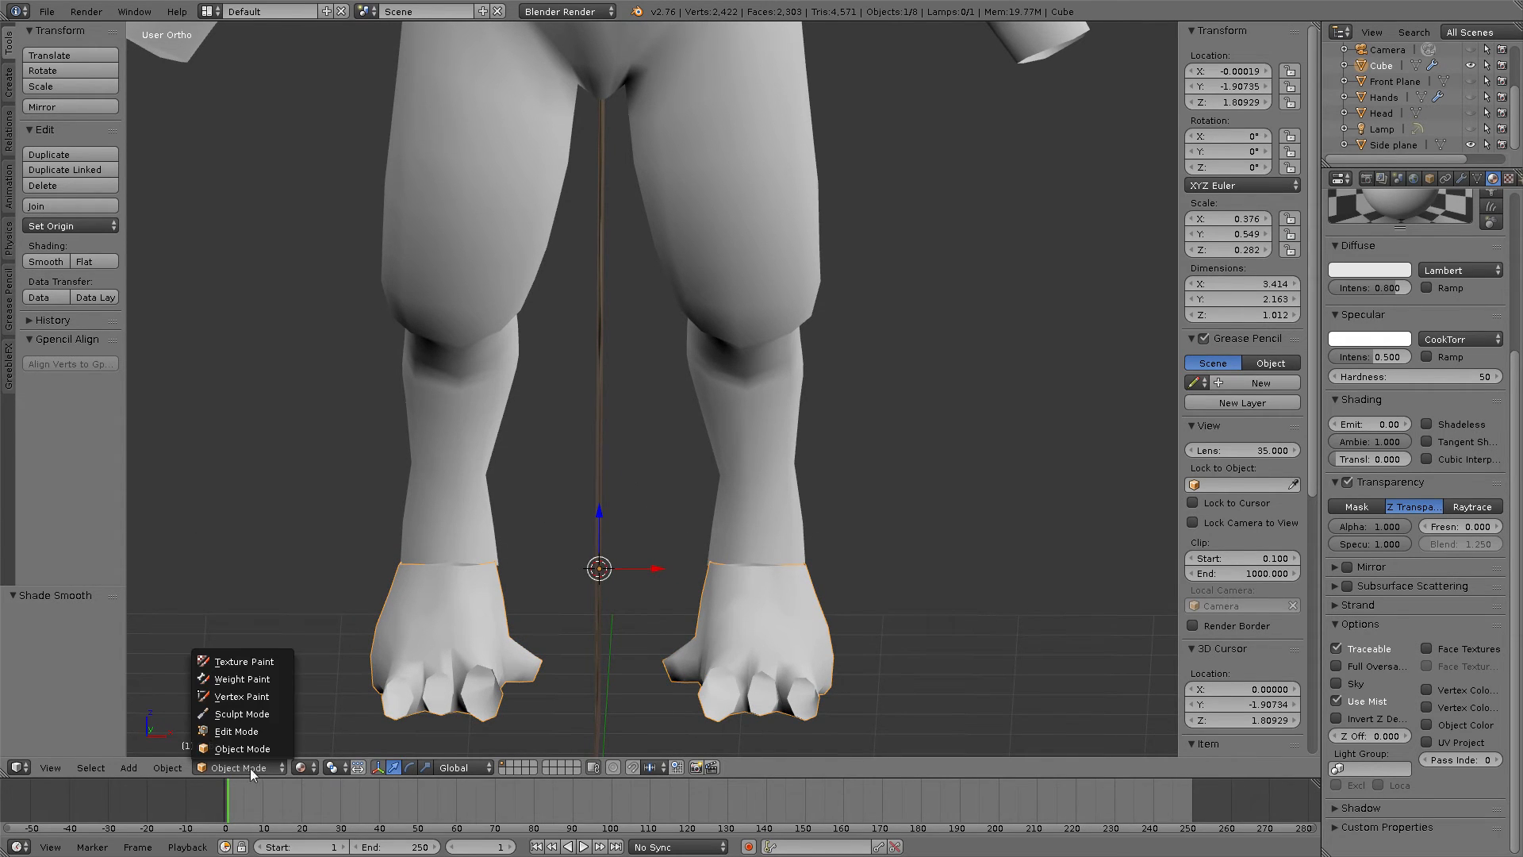
pyautogui.click(238, 730)
pyautogui.rightClick(707, 624)
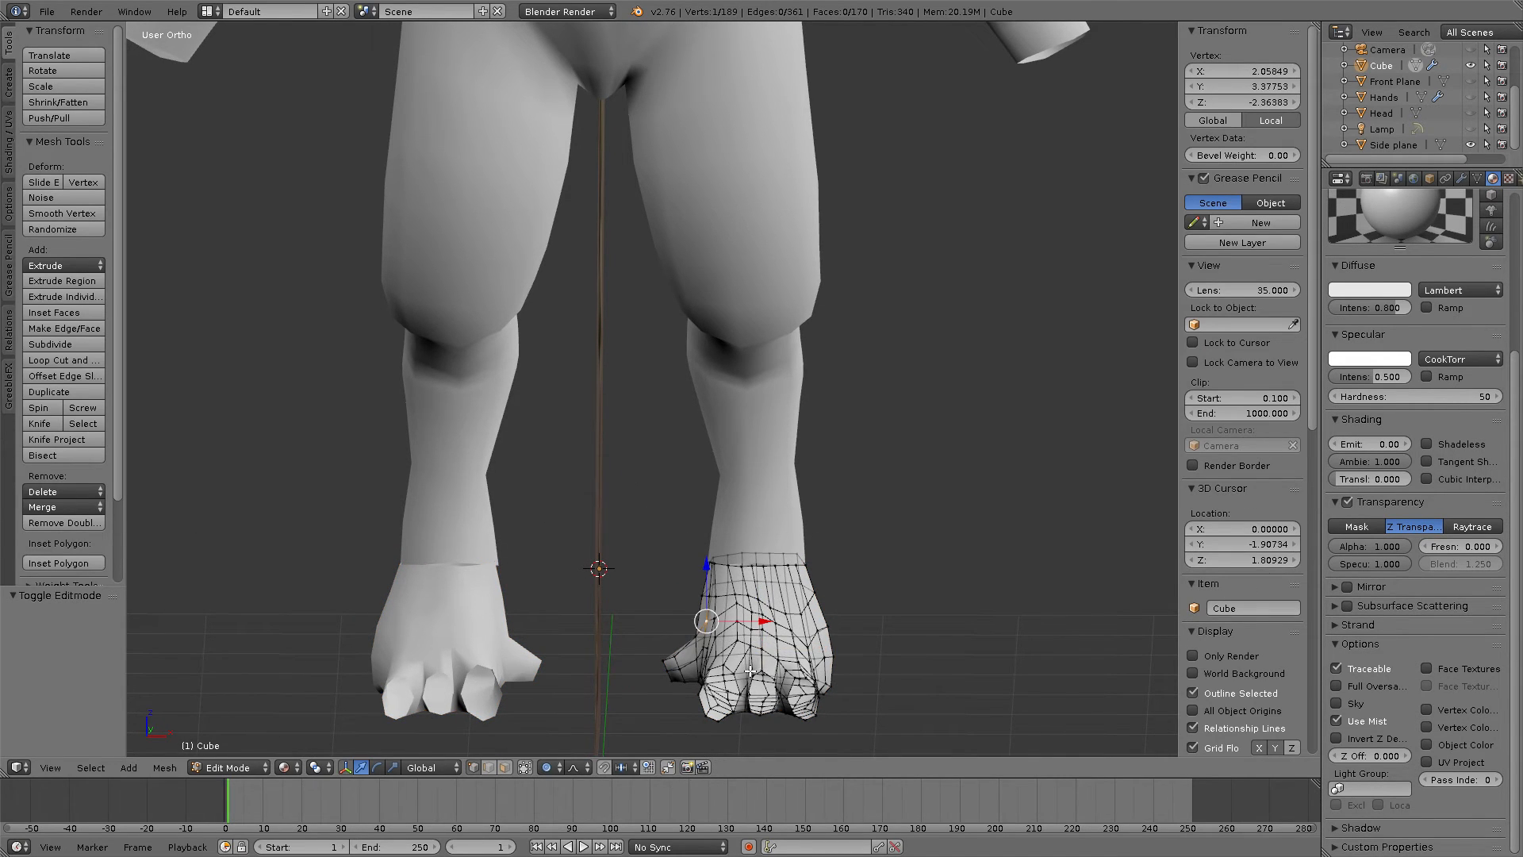
pyautogui.moveTo(735, 619); pyautogui.dragTo(737, 620)
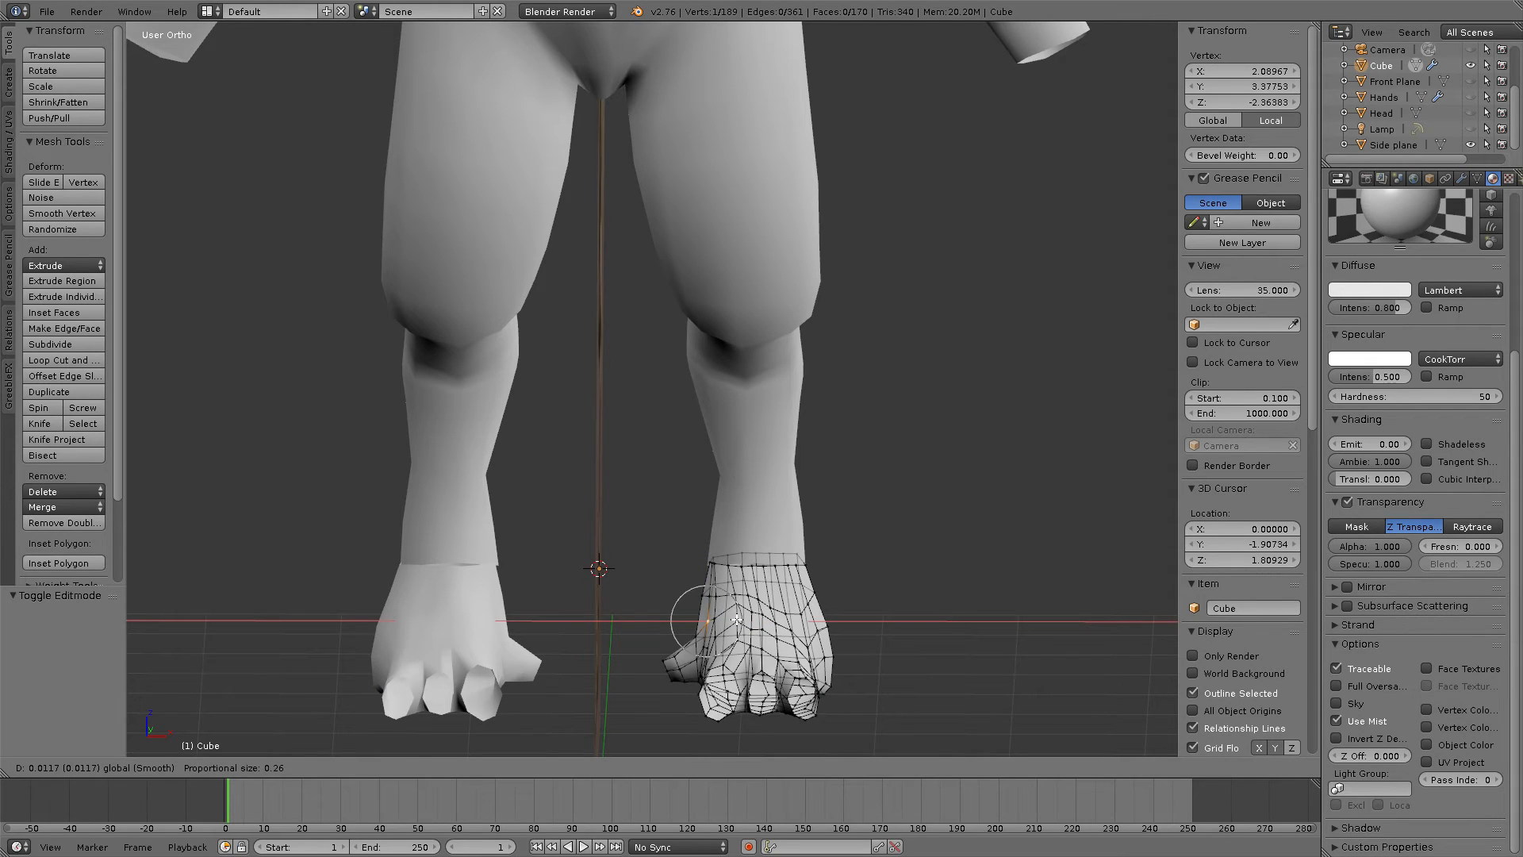
pyautogui.scroll(-8, 738, 619)
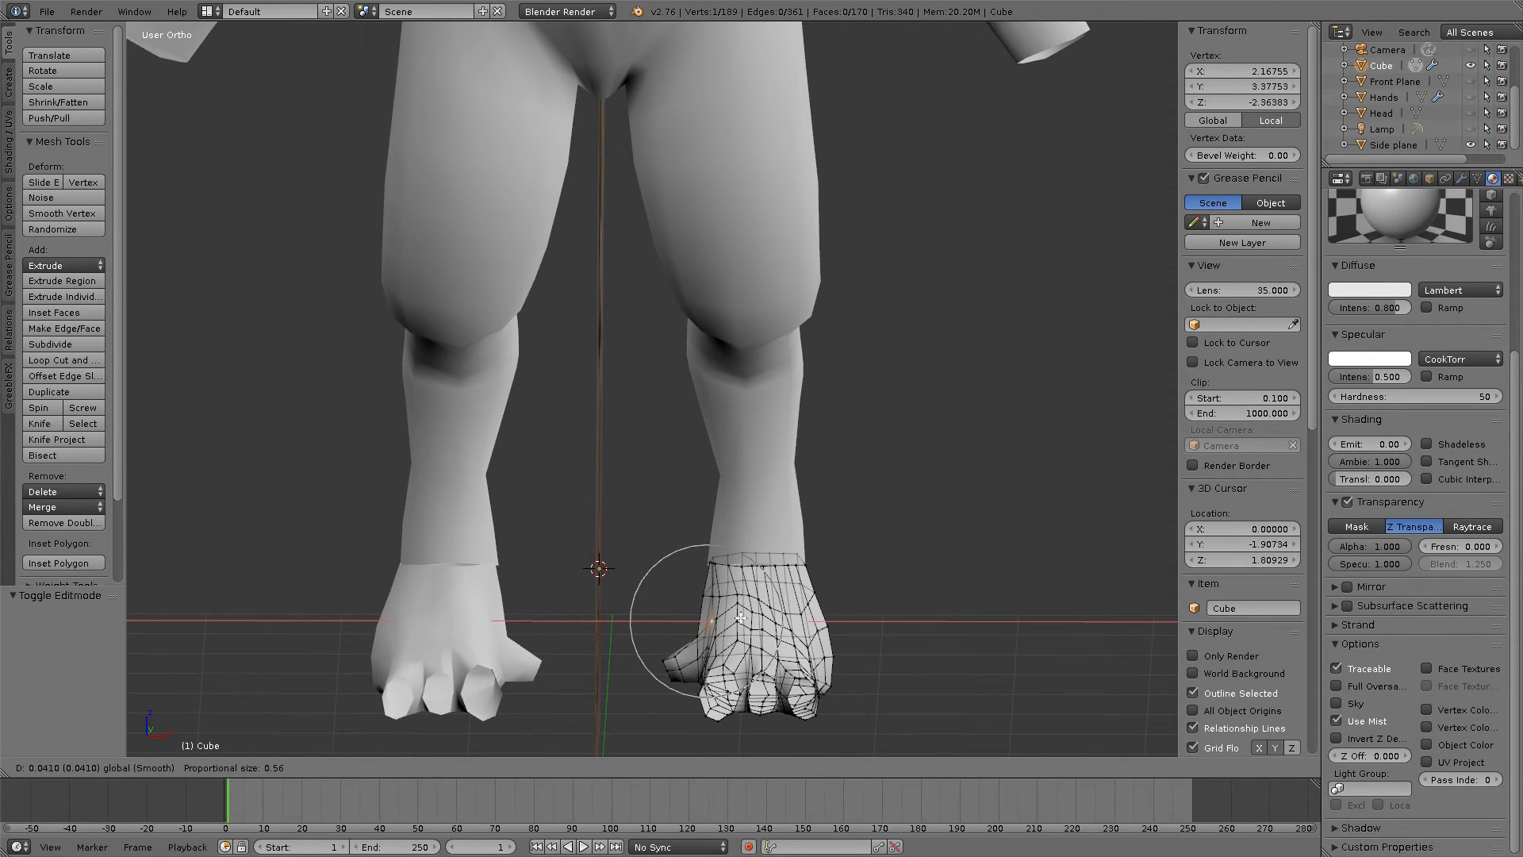
pyautogui.scroll(-3, 740, 618)
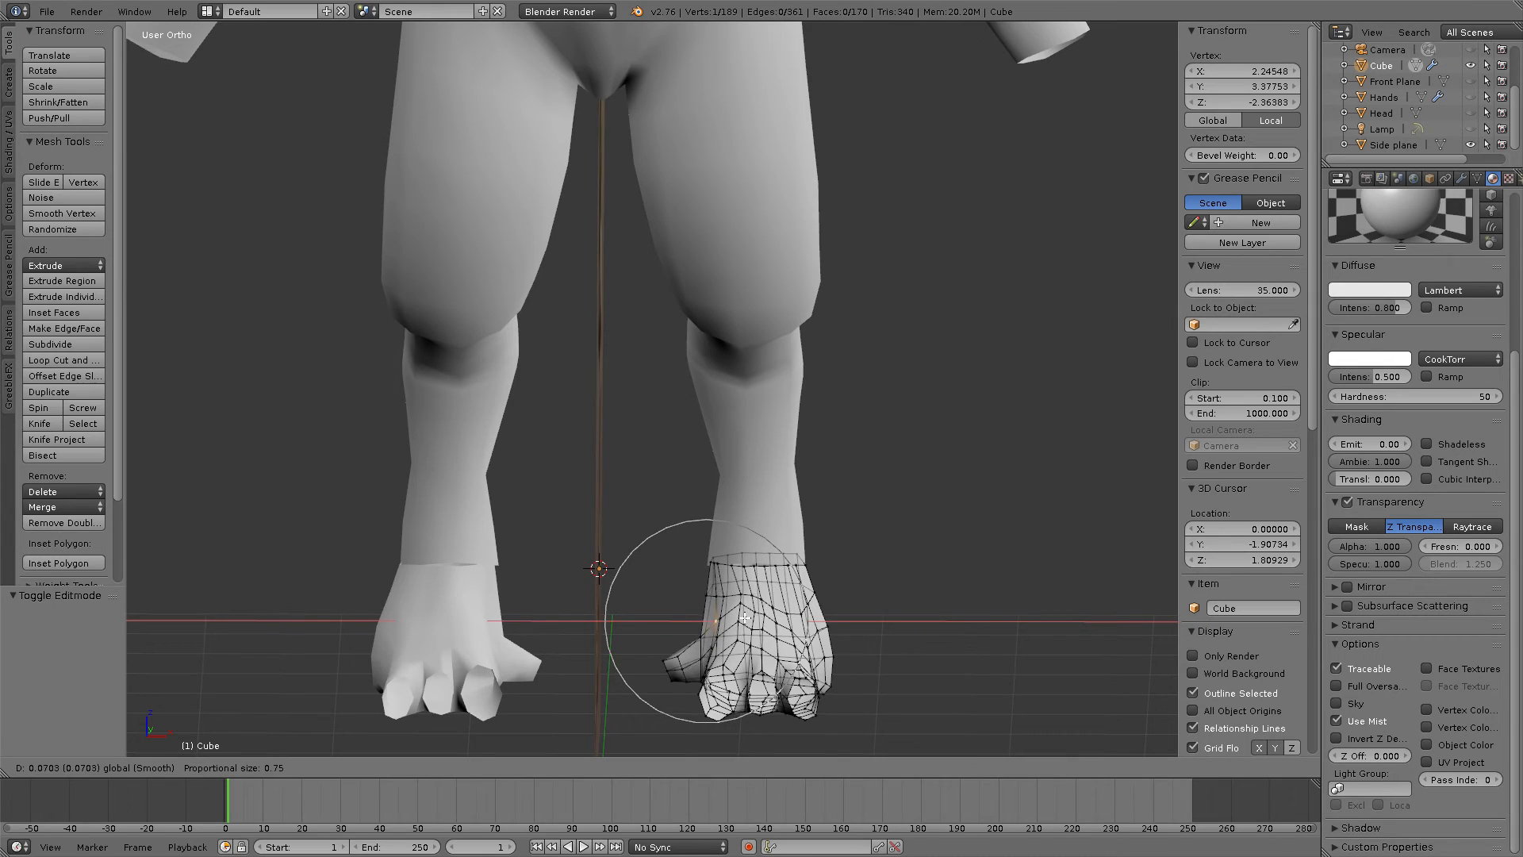
pyautogui.click(745, 618)
# Step: Move the outer ankle vertex 0.053 in X and the low vertex on the foot's outer edge 0.060 in X
pyautogui.rightClick(819, 593)
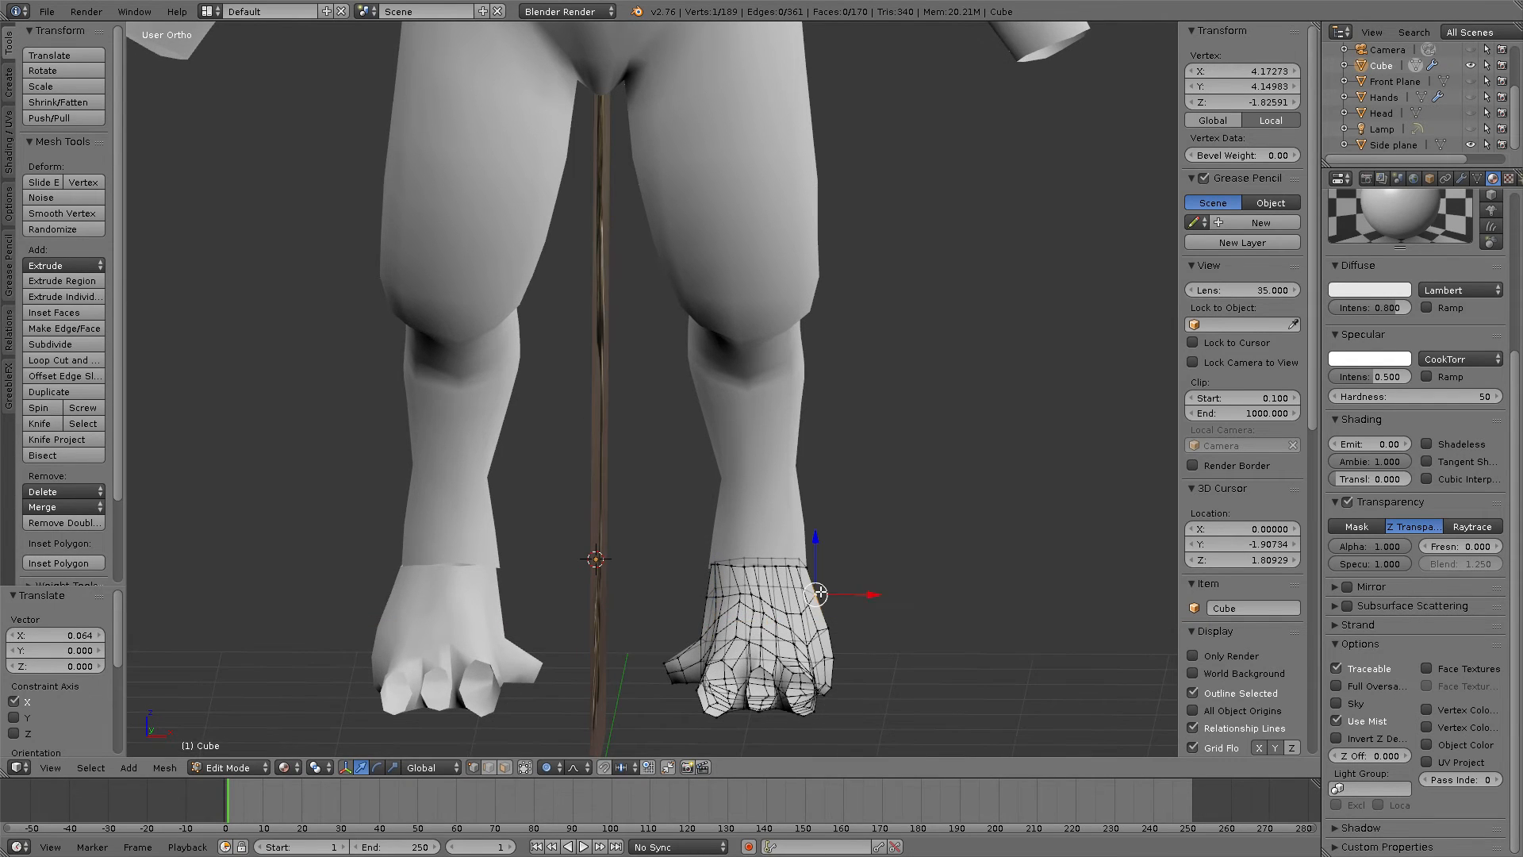
pyautogui.press('g')
pyautogui.press('x')
pyautogui.click(876, 590)
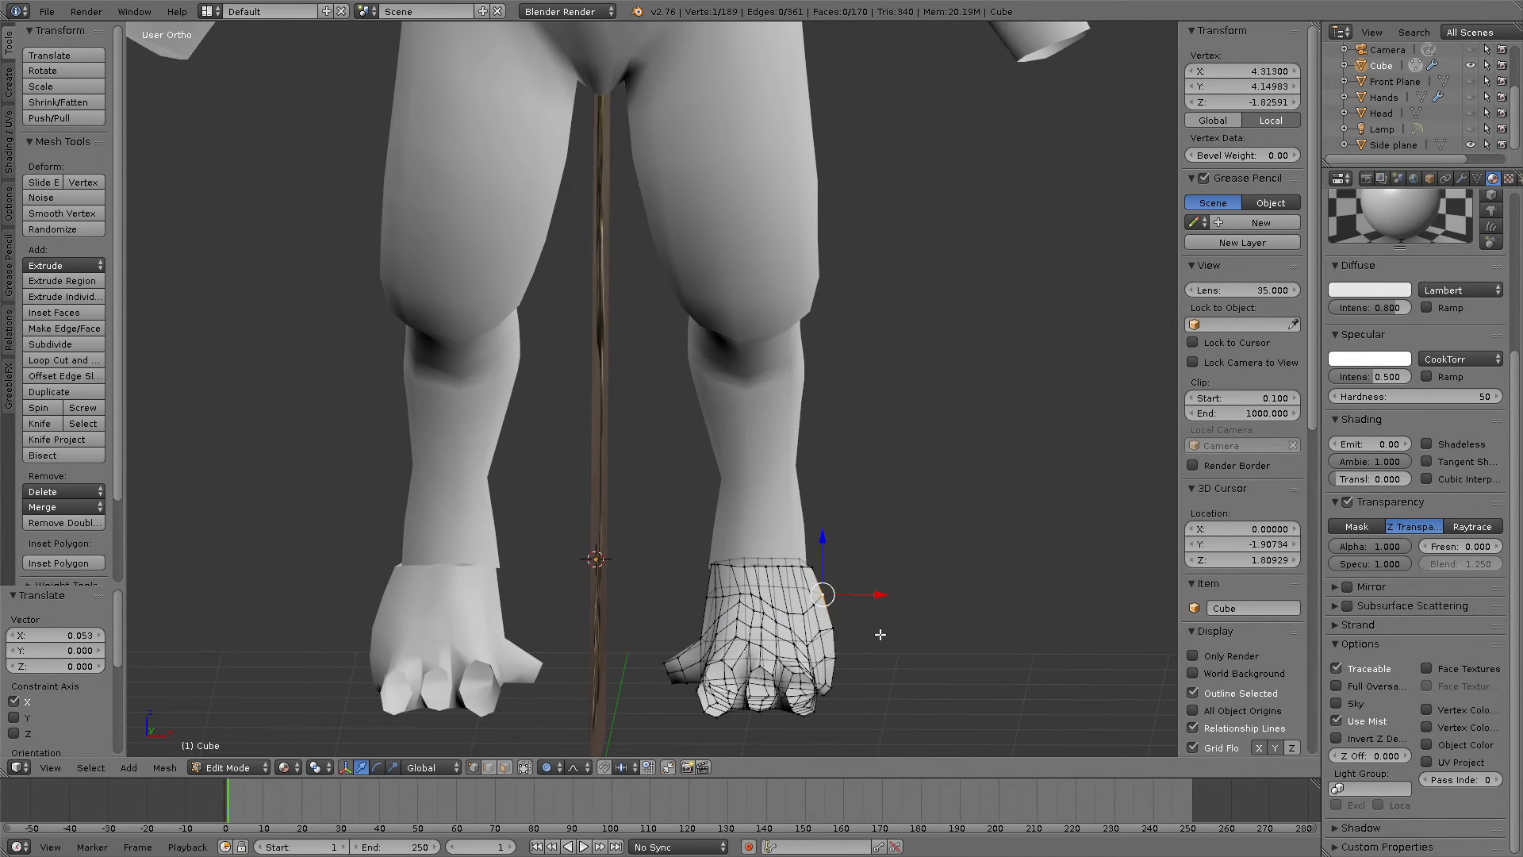
pyautogui.moveTo(878, 631); pyautogui.dragTo(838, 645, button='middle')
pyautogui.rightClick(821, 688)
pyautogui.press('g')
pyautogui.press('x')
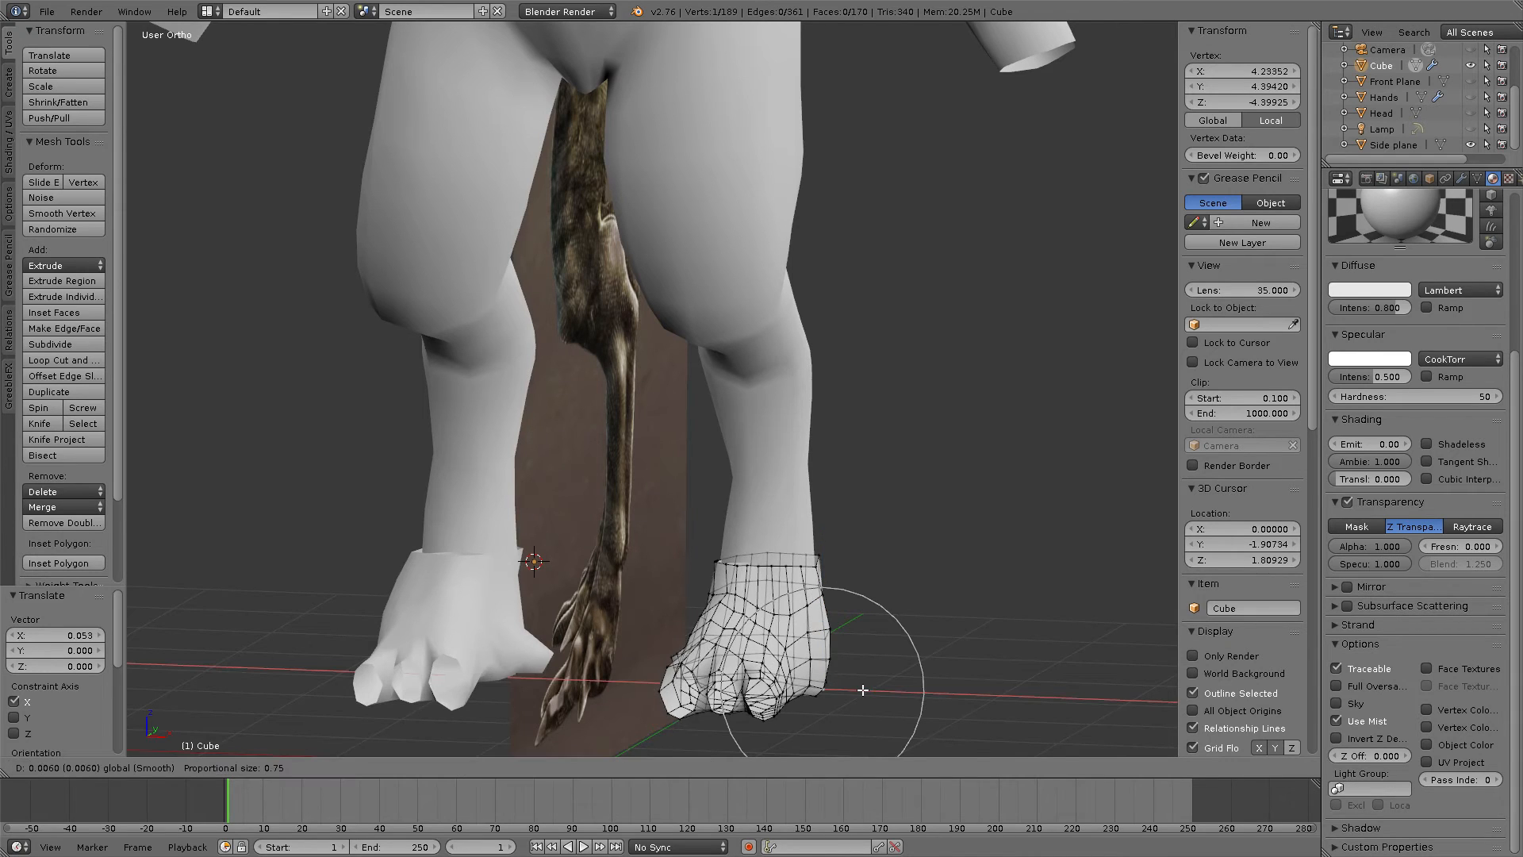
pyautogui.click(870, 686)
# Step: Move the inner vertex at the sole 0.024 in X and the outer vertex of the ankle rim -0.042 in X
pyautogui.moveTo(876, 644); pyautogui.dragTo(853, 665, button='middle')
pyautogui.rightClick(932, 687)
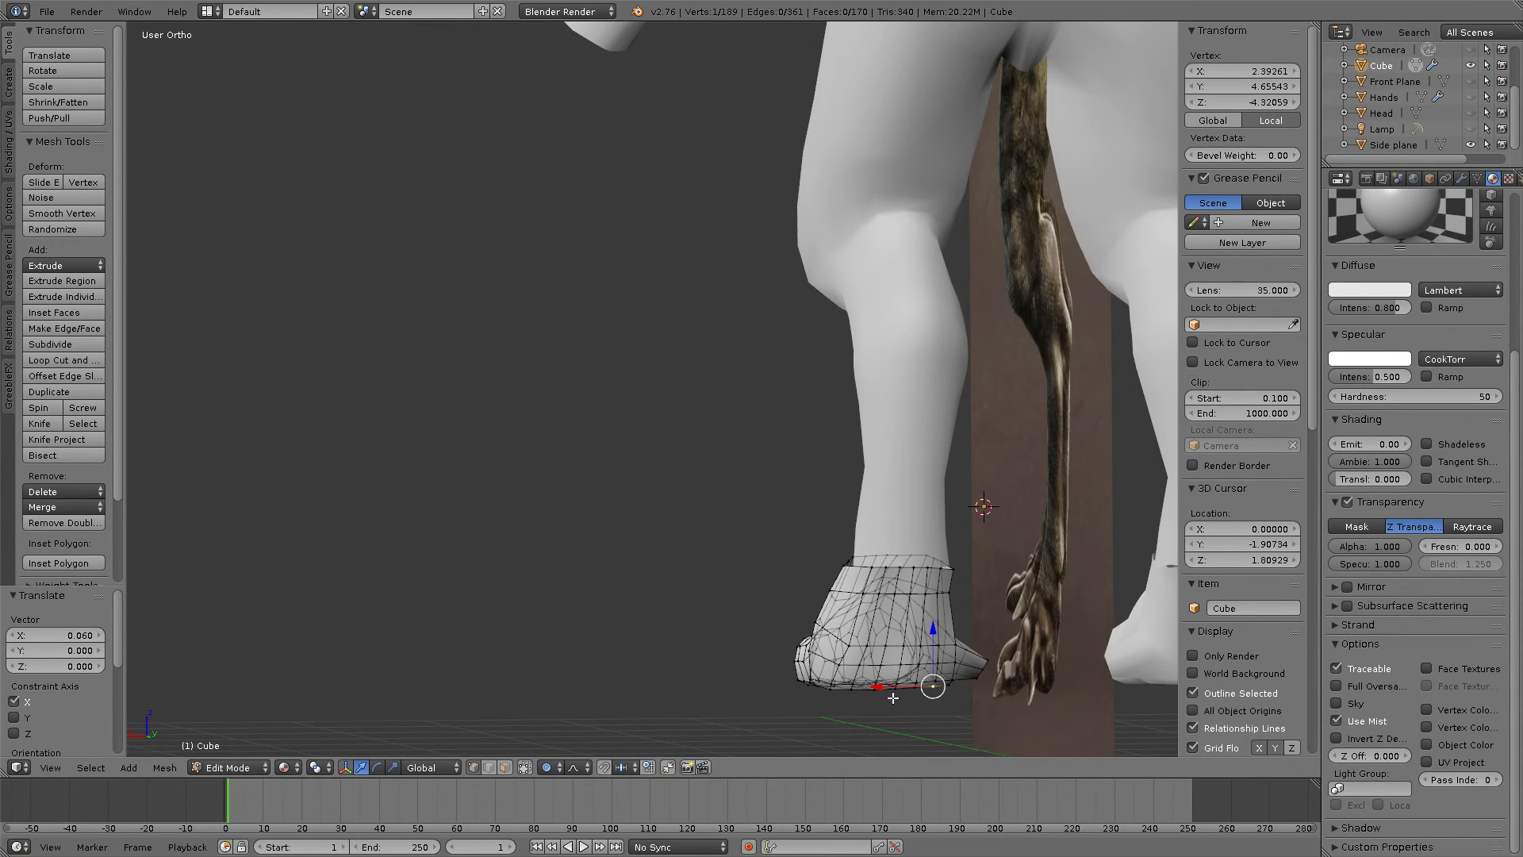
pyautogui.press('g')
pyautogui.press('x')
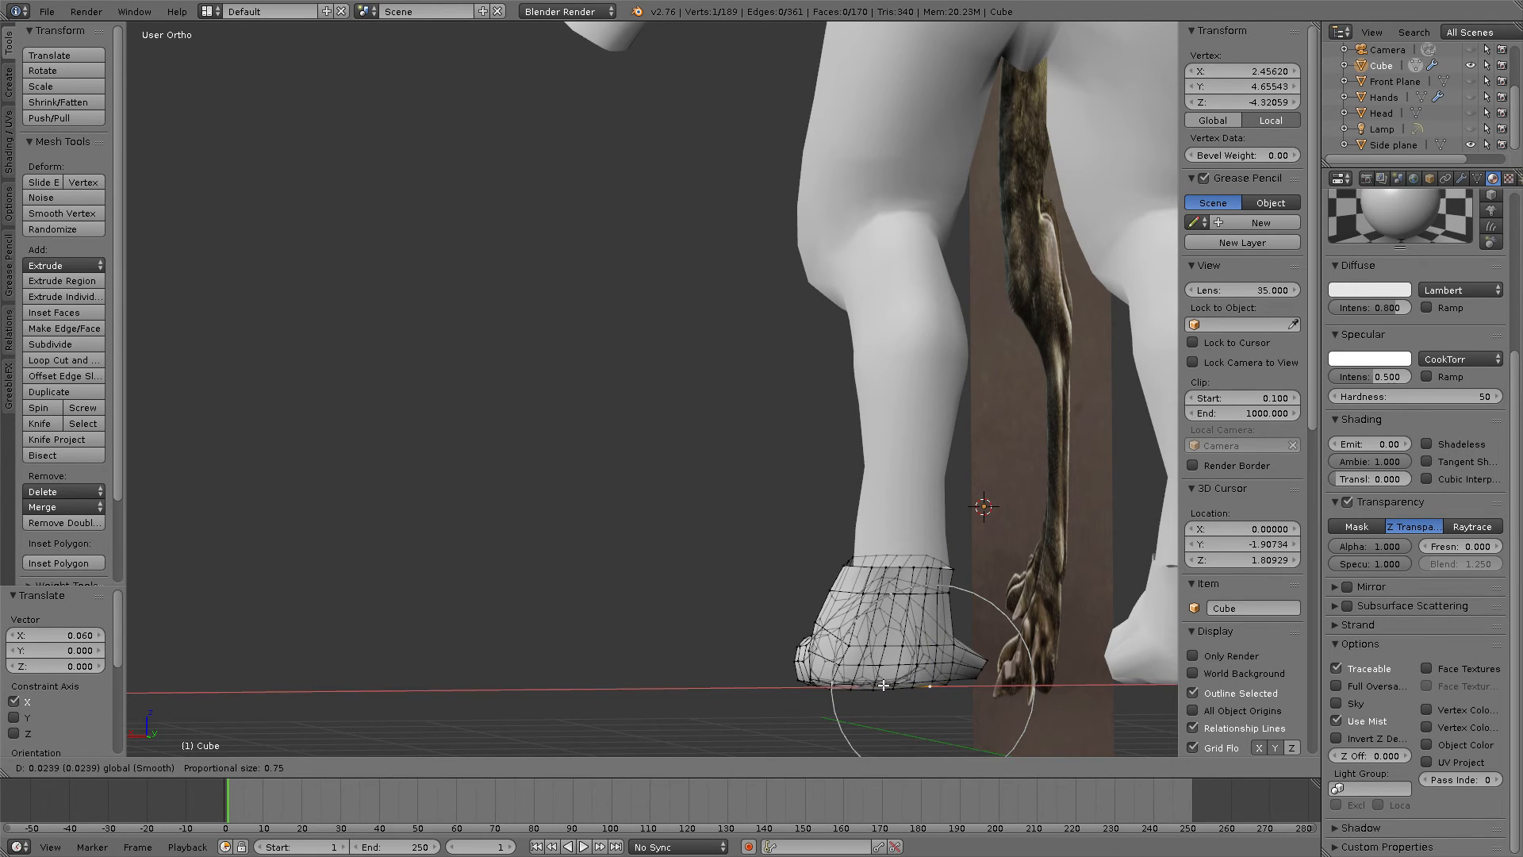
pyautogui.click(883, 684)
pyautogui.rightClick(842, 568)
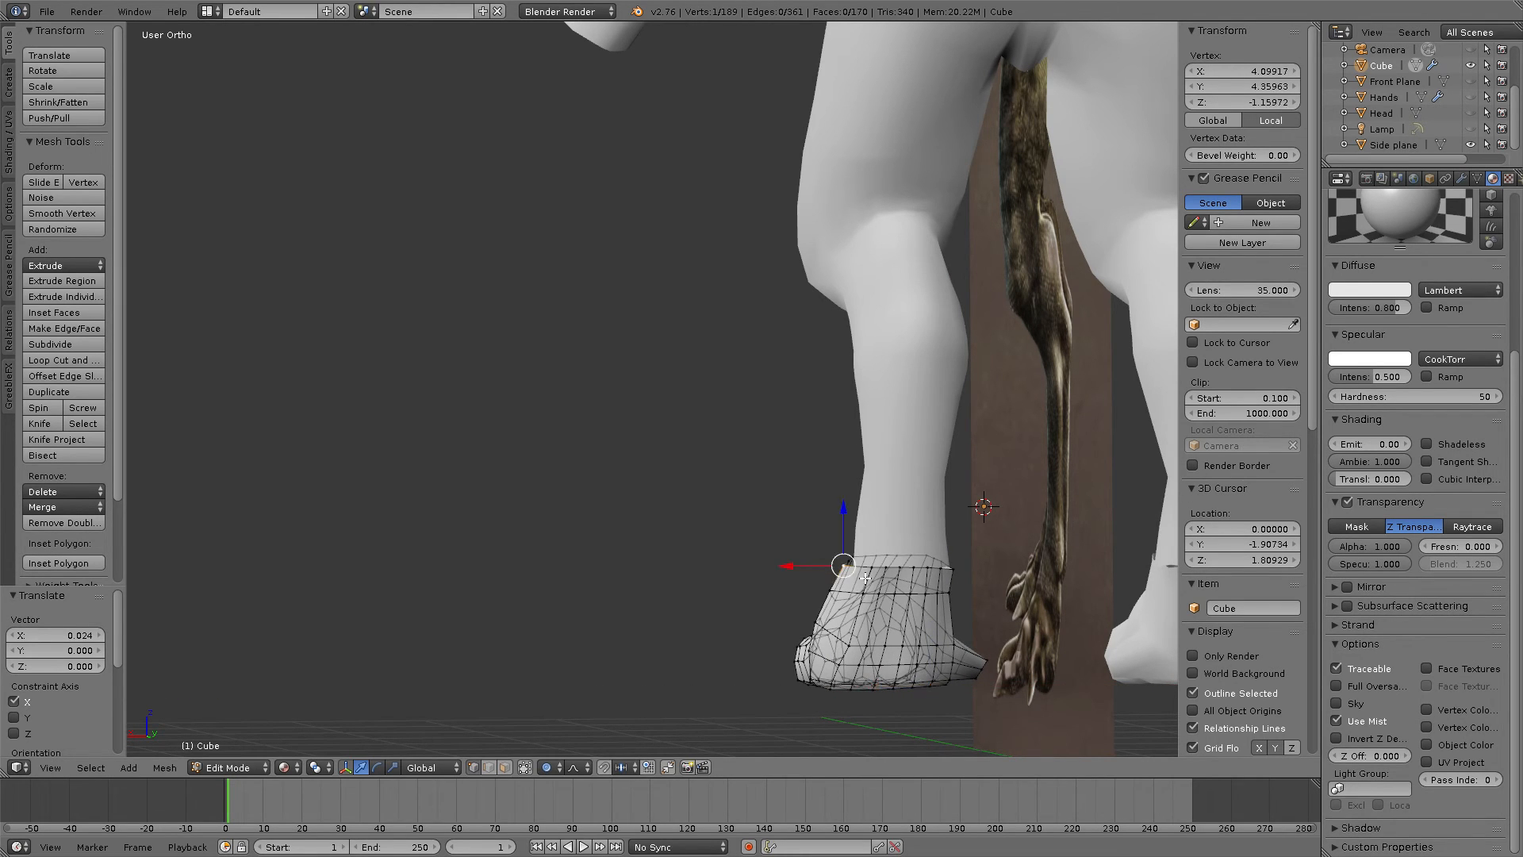
pyautogui.press('g')
pyautogui.press('x')
pyautogui.click(797, 561)
# Step: Shift the rear vertex below the ankle rim by 0.020, 0.092 and -0.015 in X, Y and Z with proportional size 0.51
pyautogui.moveTo(799, 560); pyautogui.dragTo(996, 619, button='middle')
pyautogui.rightClick(918, 590)
pyautogui.press('g')
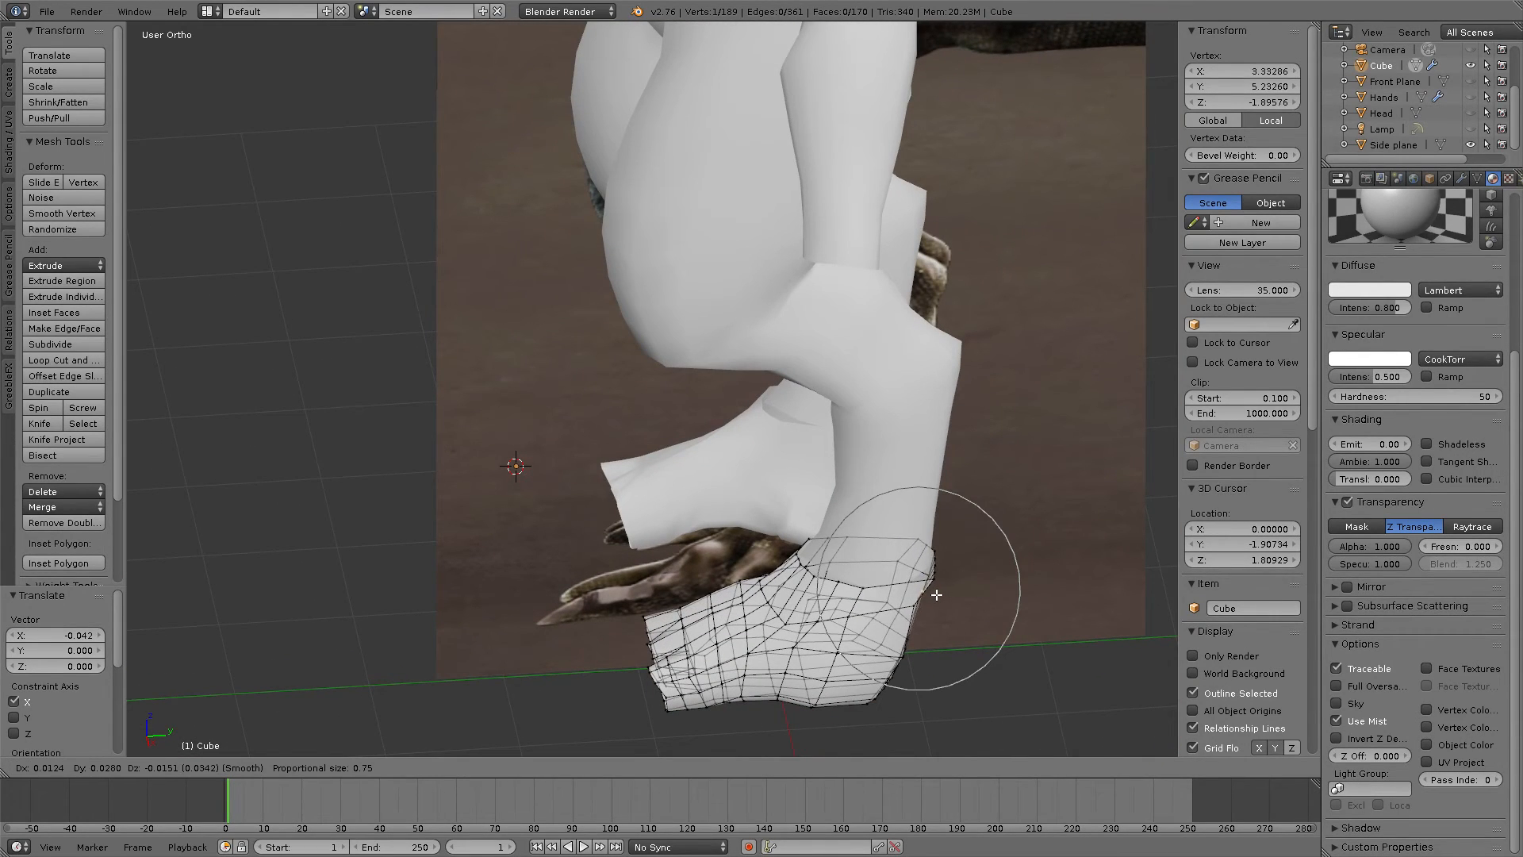
pyautogui.scroll(7, 933, 594)
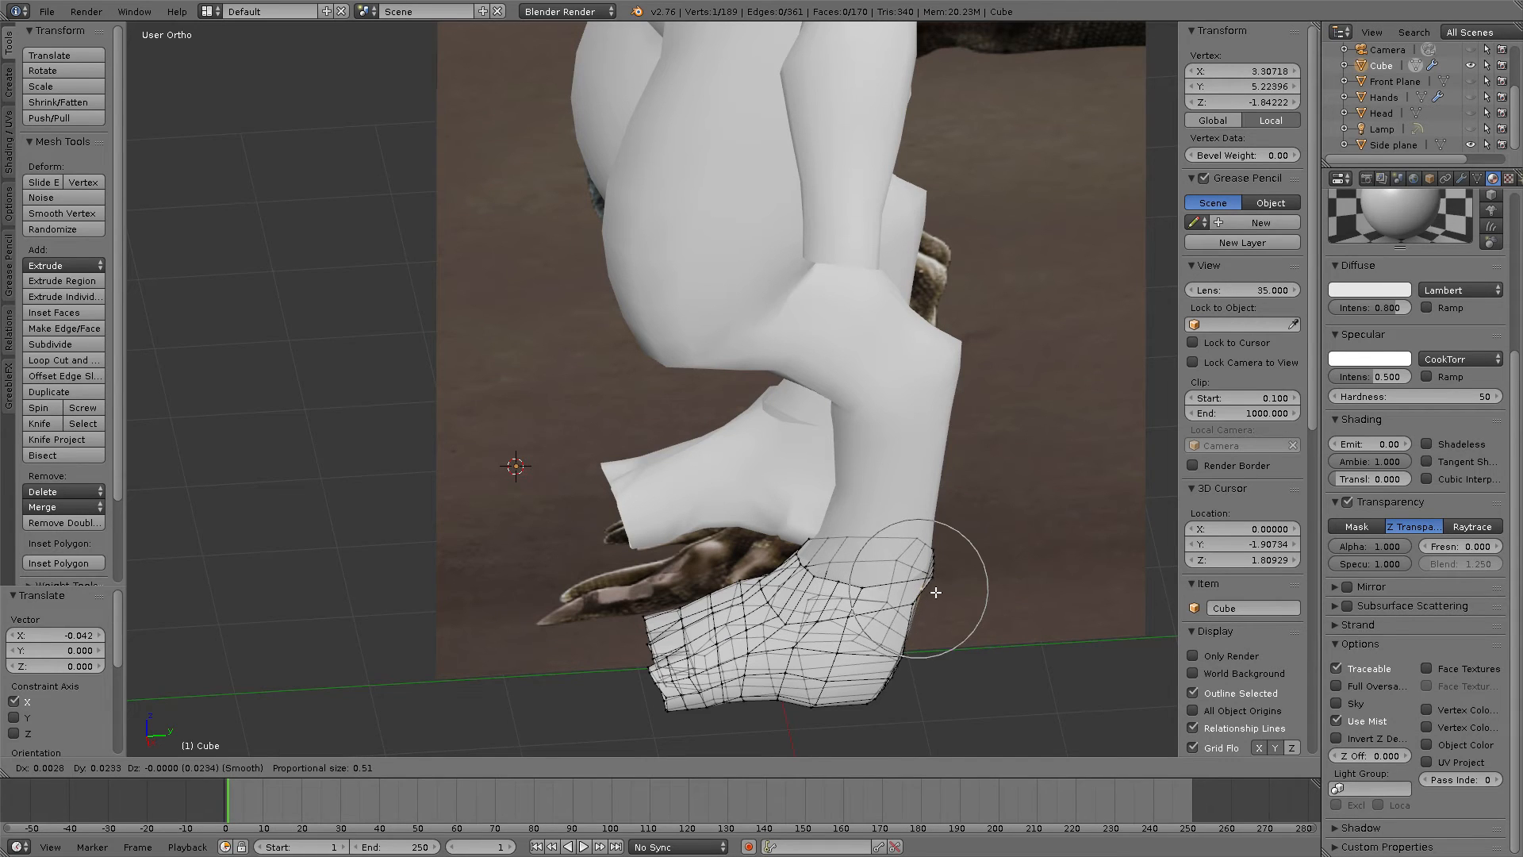
pyautogui.click(936, 594)
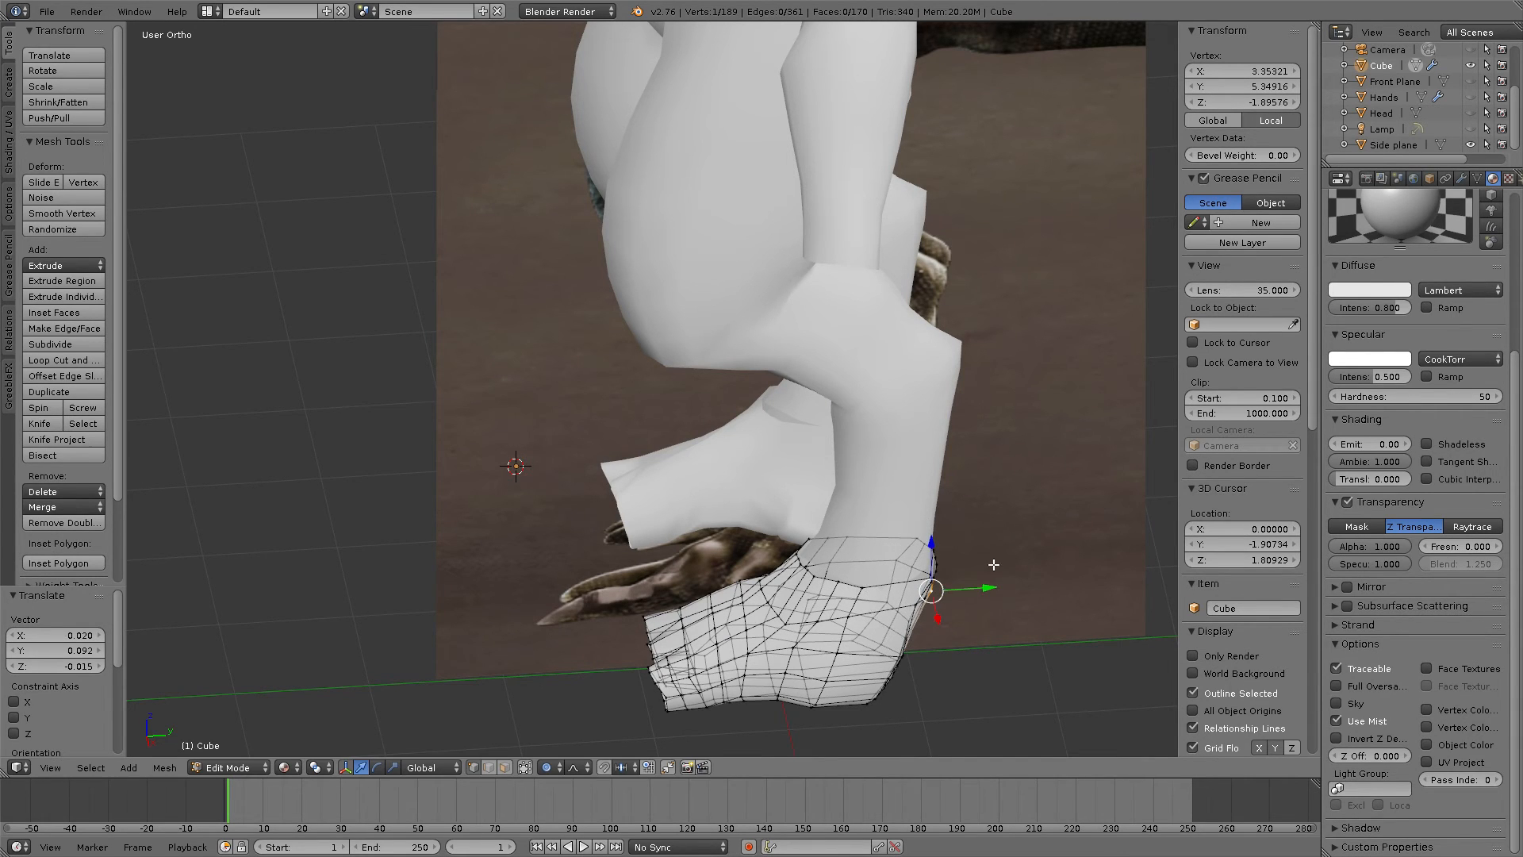
# Step: Move the low vertex on the outer back of the heel 0.142 in Y
pyautogui.moveTo(936, 594); pyautogui.dragTo(904, 541, button='middle')
pyautogui.rightClick(897, 645)
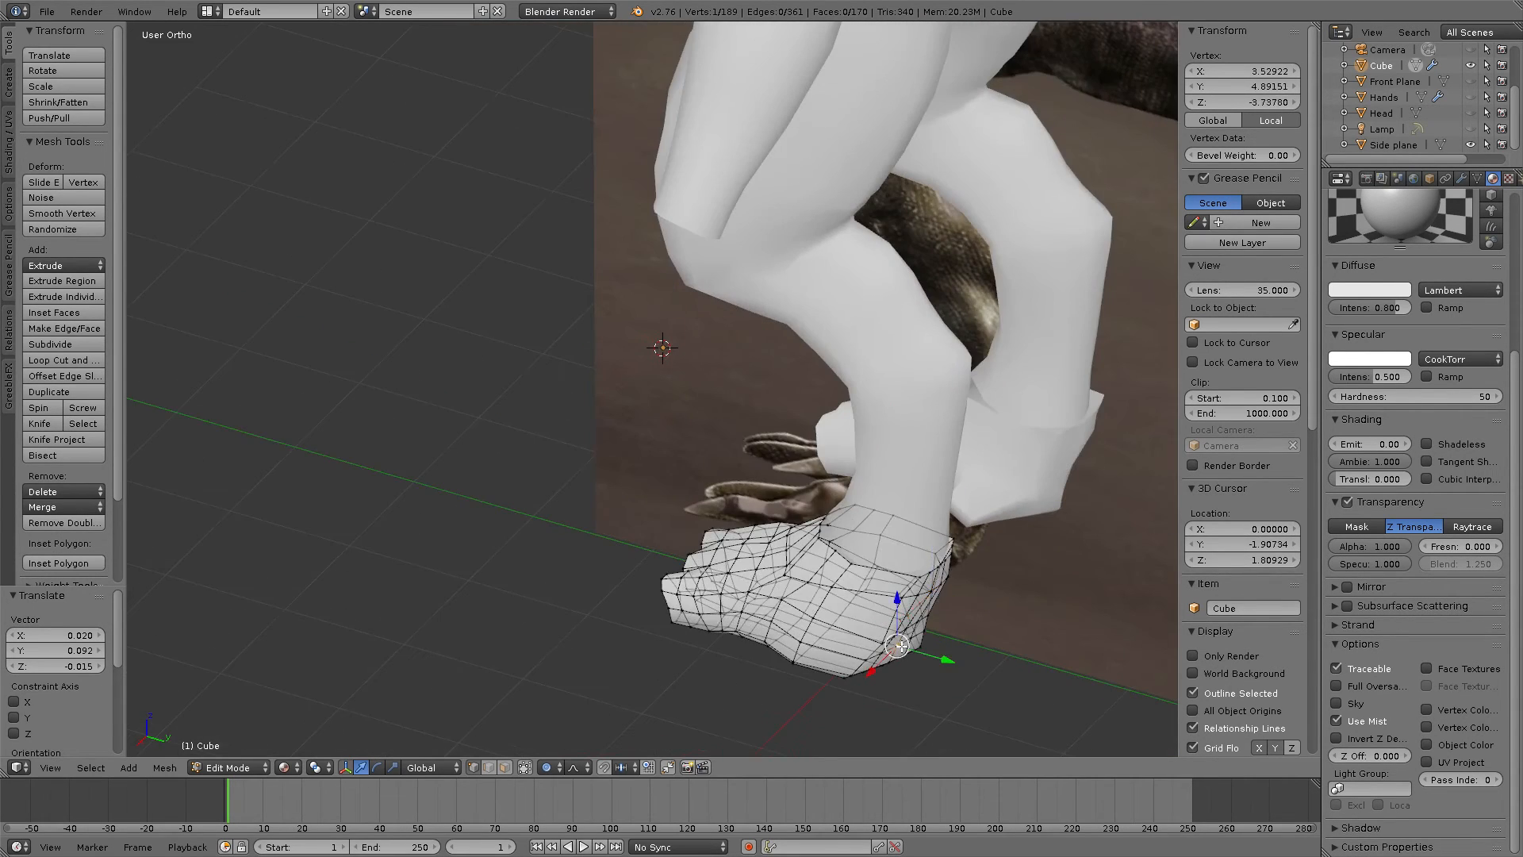
pyautogui.moveTo(924, 629); pyautogui.dragTo(901, 662, button='middle')
pyautogui.press('g')
pyautogui.press('y')
pyautogui.click(952, 638)
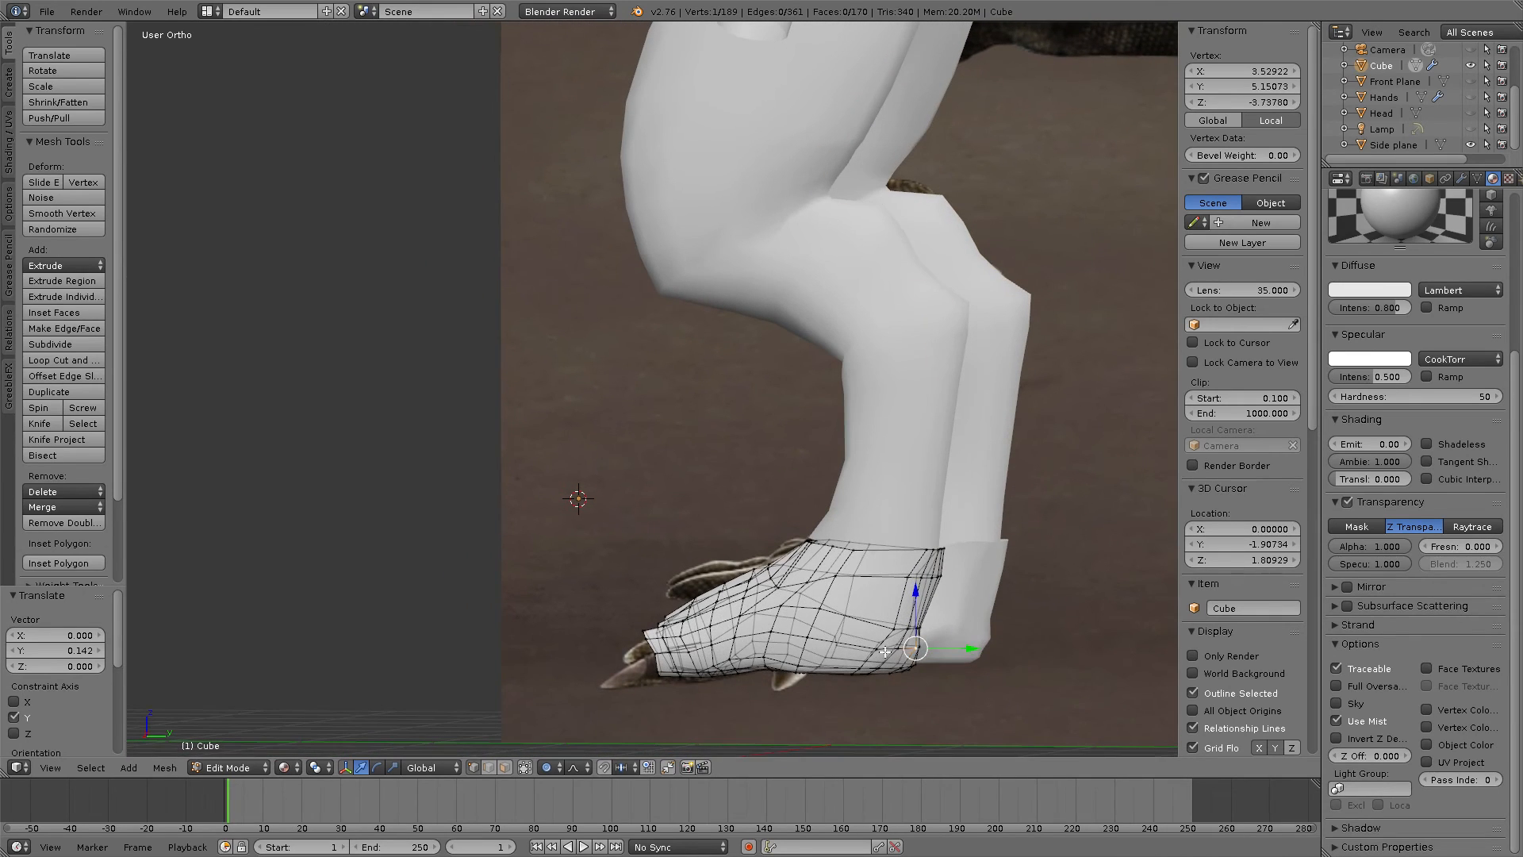
# Step: Raise the vertex at the heel's lower back edge 0.164 in Z with proportional size 0.68
pyautogui.rightClick(903, 667)
pyautogui.press('g')
pyautogui.press('z')
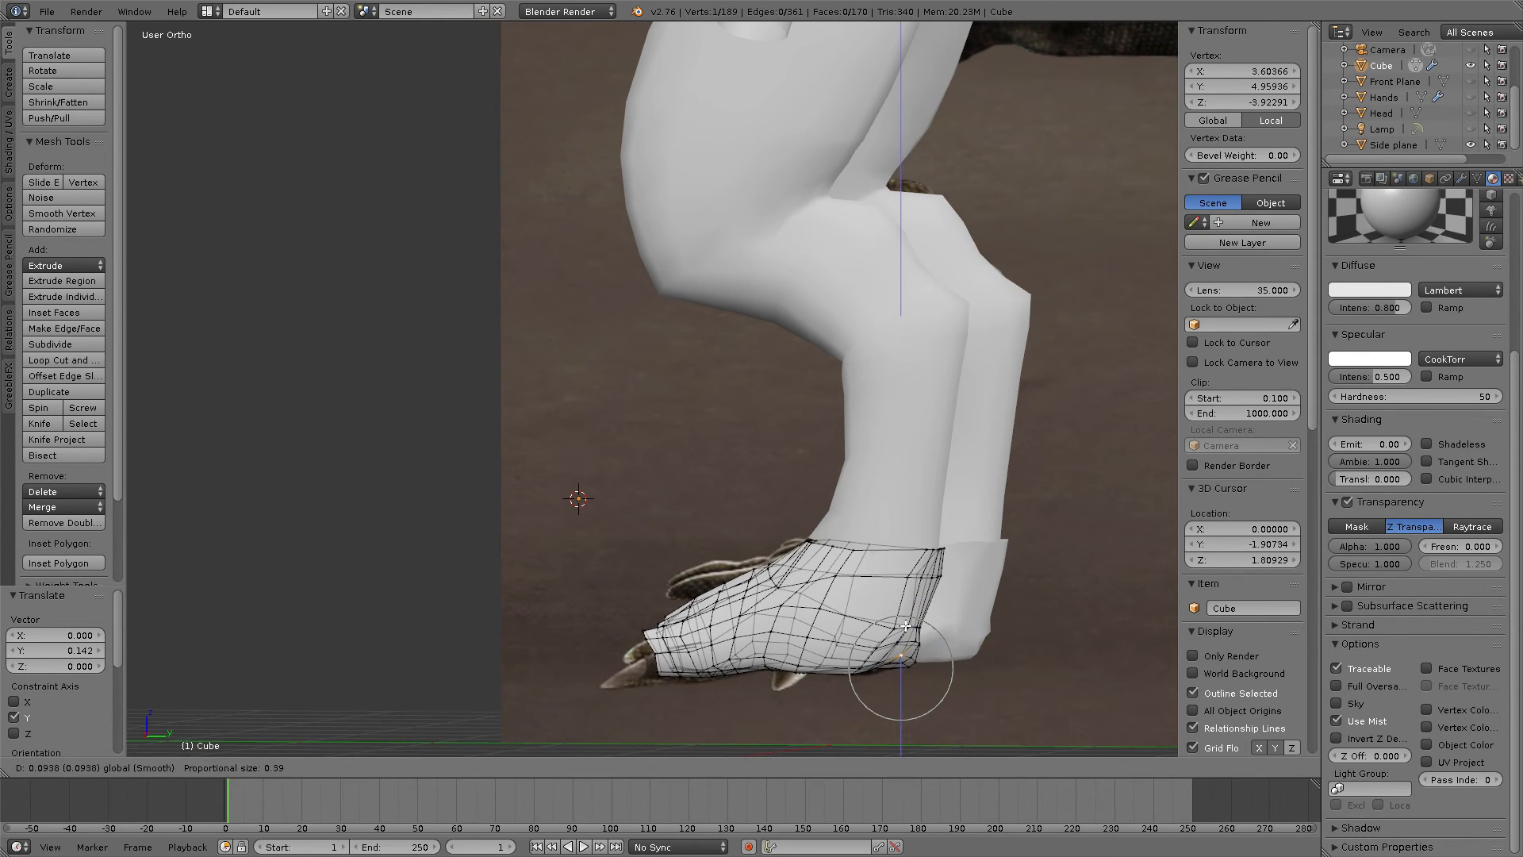
pyautogui.scroll(-6, 909, 620)
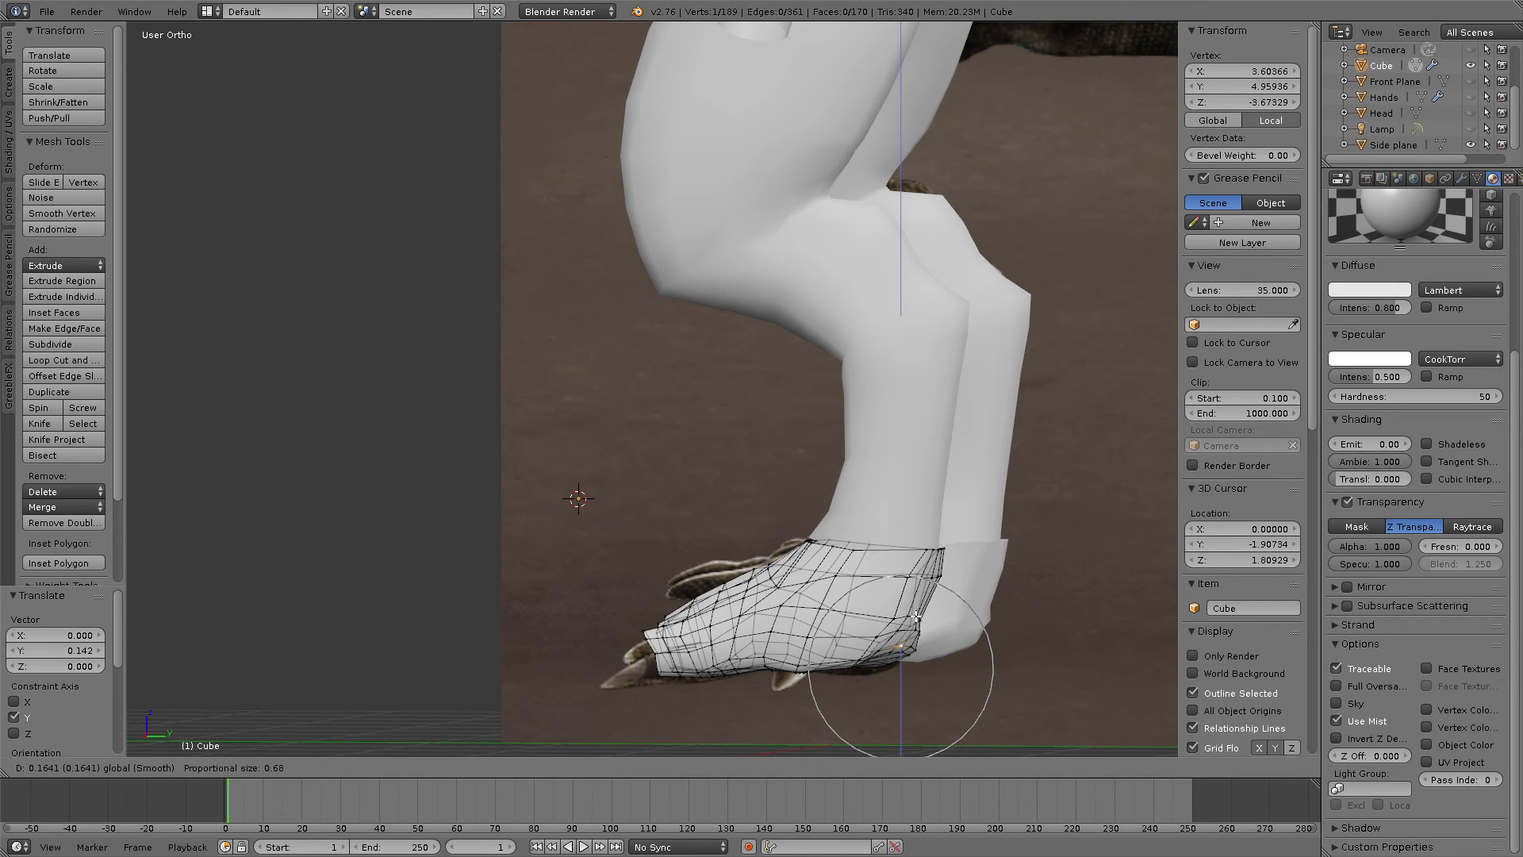
pyautogui.click(914, 616)
# Step: Raise the outer sole vertex in front of the heel 0.018 in Z and lift a vertex at the back of the heel slightly
pyautogui.moveTo(914, 616); pyautogui.dragTo(889, 654, button='middle')
pyautogui.rightClick(864, 670)
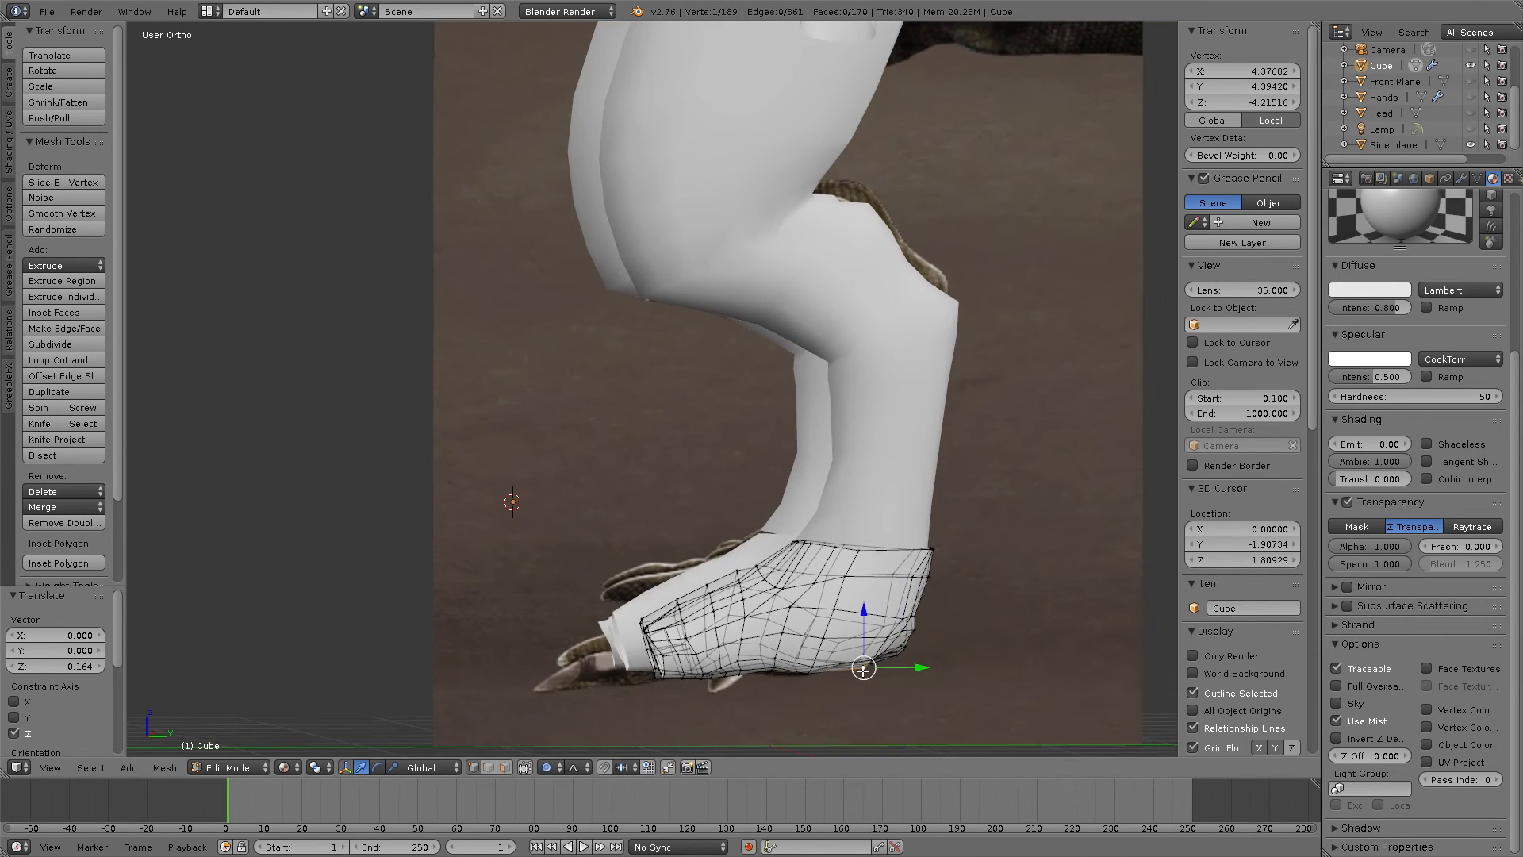
pyautogui.press('g')
pyautogui.press('z')
pyautogui.click(863, 631)
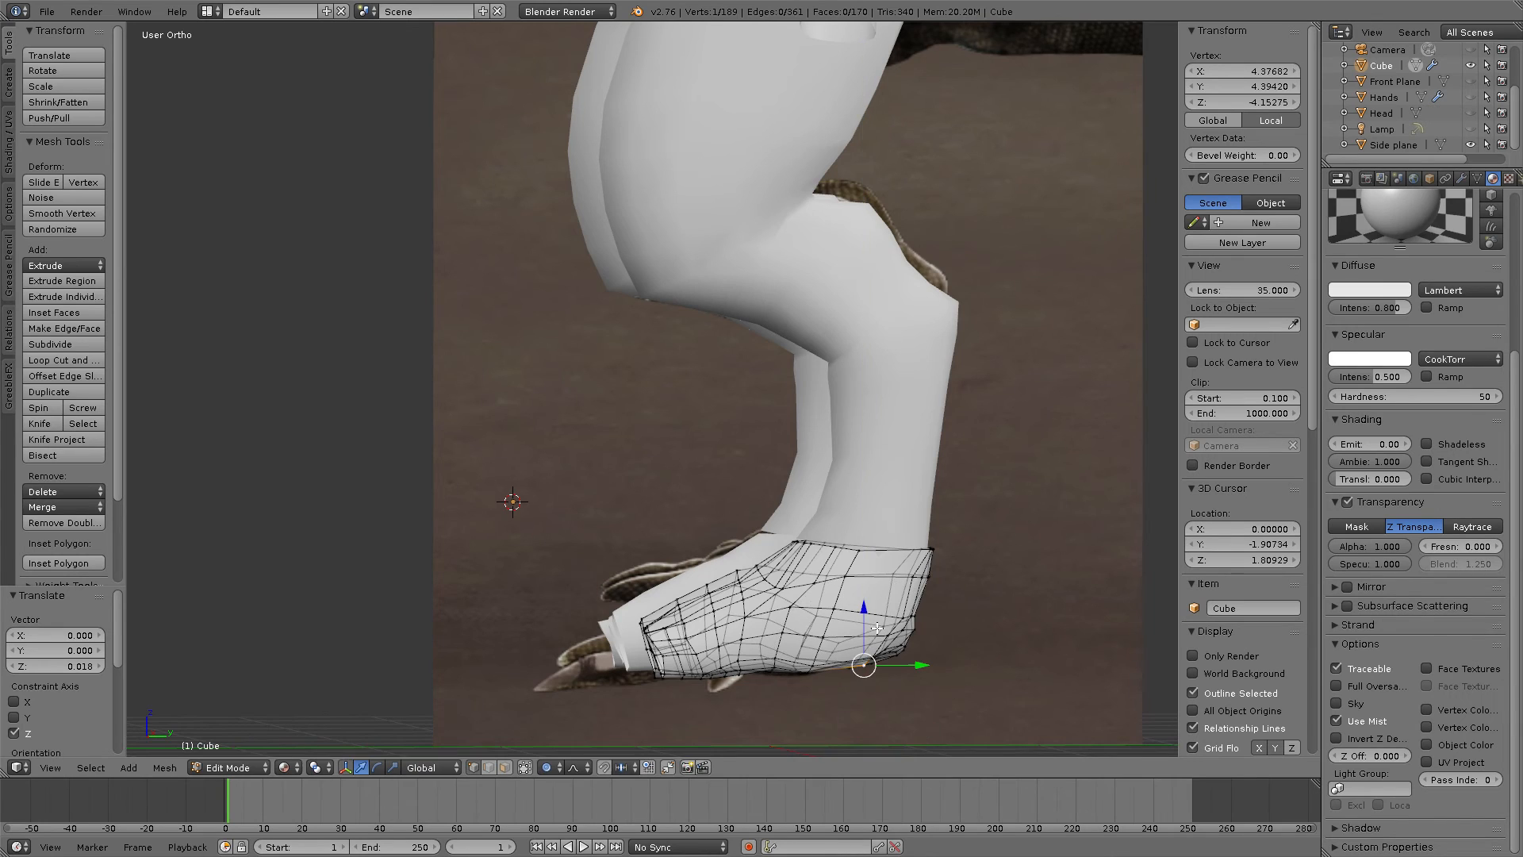
pyautogui.moveTo(864, 631)
pyautogui.mouseDown(button='middle')
pyautogui.moveTo(892, 609)
pyautogui.moveTo(944, 629)
pyautogui.moveTo(975, 615)
pyautogui.moveTo(888, 601)
pyautogui.moveTo(878, 630)
pyautogui.mouseUp(button='middle')
pyautogui.rightClick(947, 630)
pyautogui.press('g')
pyautogui.press('z')
pyautogui.click(949, 620)
# Step: Move two vertices on the heel's underside backward along Y, the first by 0.251 and the second by 0.113
pyautogui.rightClick(849, 681)
pyautogui.moveTo(868, 680); pyautogui.dragTo(910, 662)
pyautogui.click(848, 665)
pyautogui.rightClick(830, 681)
pyautogui.rightClick(846, 667)
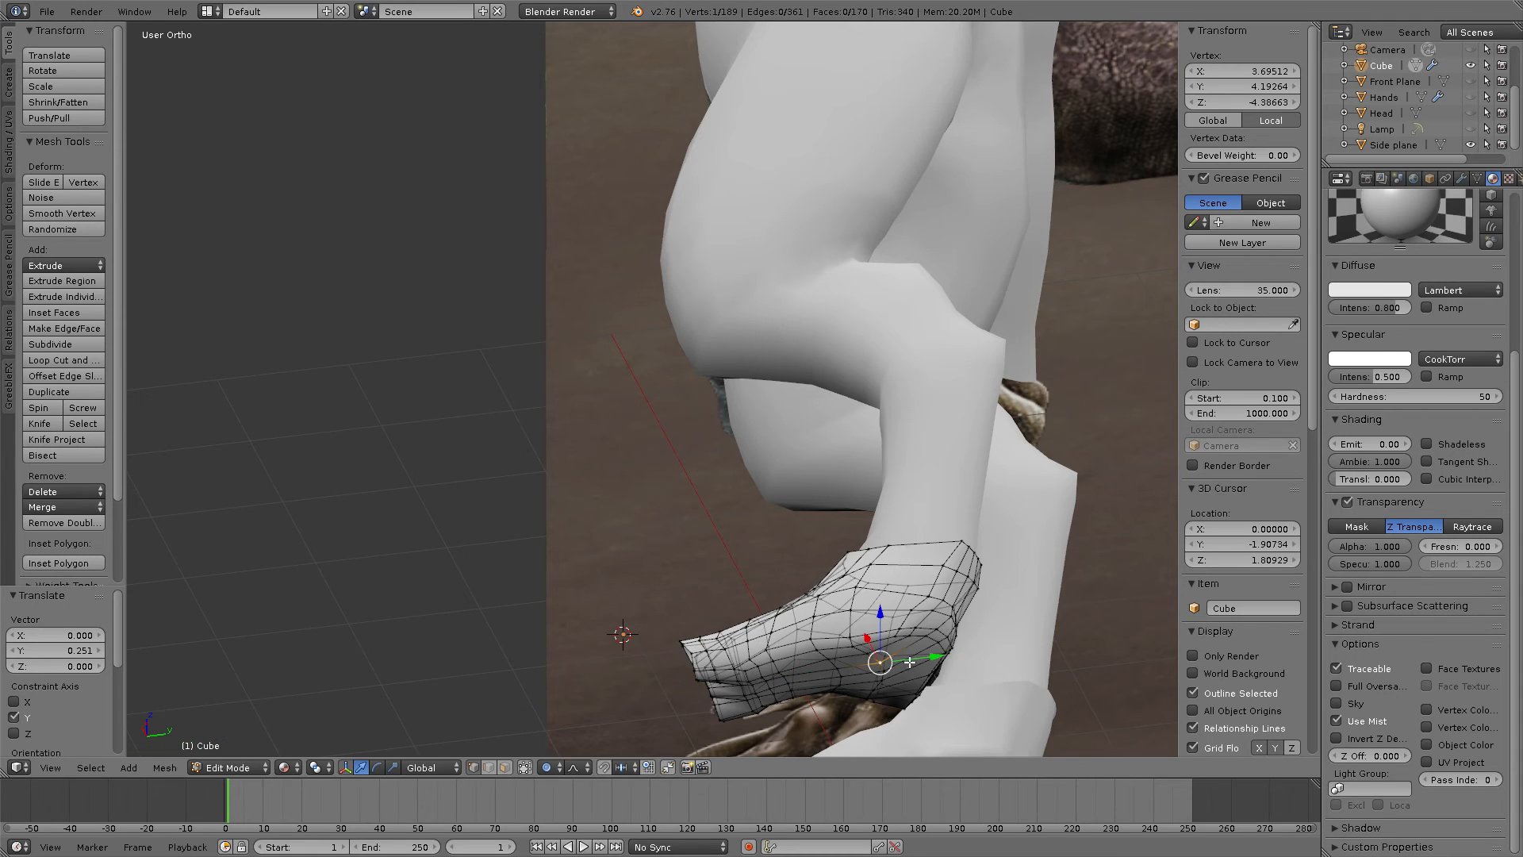
pyautogui.moveTo(910, 652); pyautogui.dragTo(890, 627, button='middle')
pyautogui.rightClick(902, 676)
pyautogui.moveTo(896, 634); pyautogui.dragTo(914, 632)
pyautogui.moveTo(914, 633); pyautogui.dragTo(997, 641, button='middle')
# Step: Pull the vertex at the back of the heel slightly along Y and move the rear ankle rim vertex -0.059 in Y
pyautogui.rightClick(957, 565)
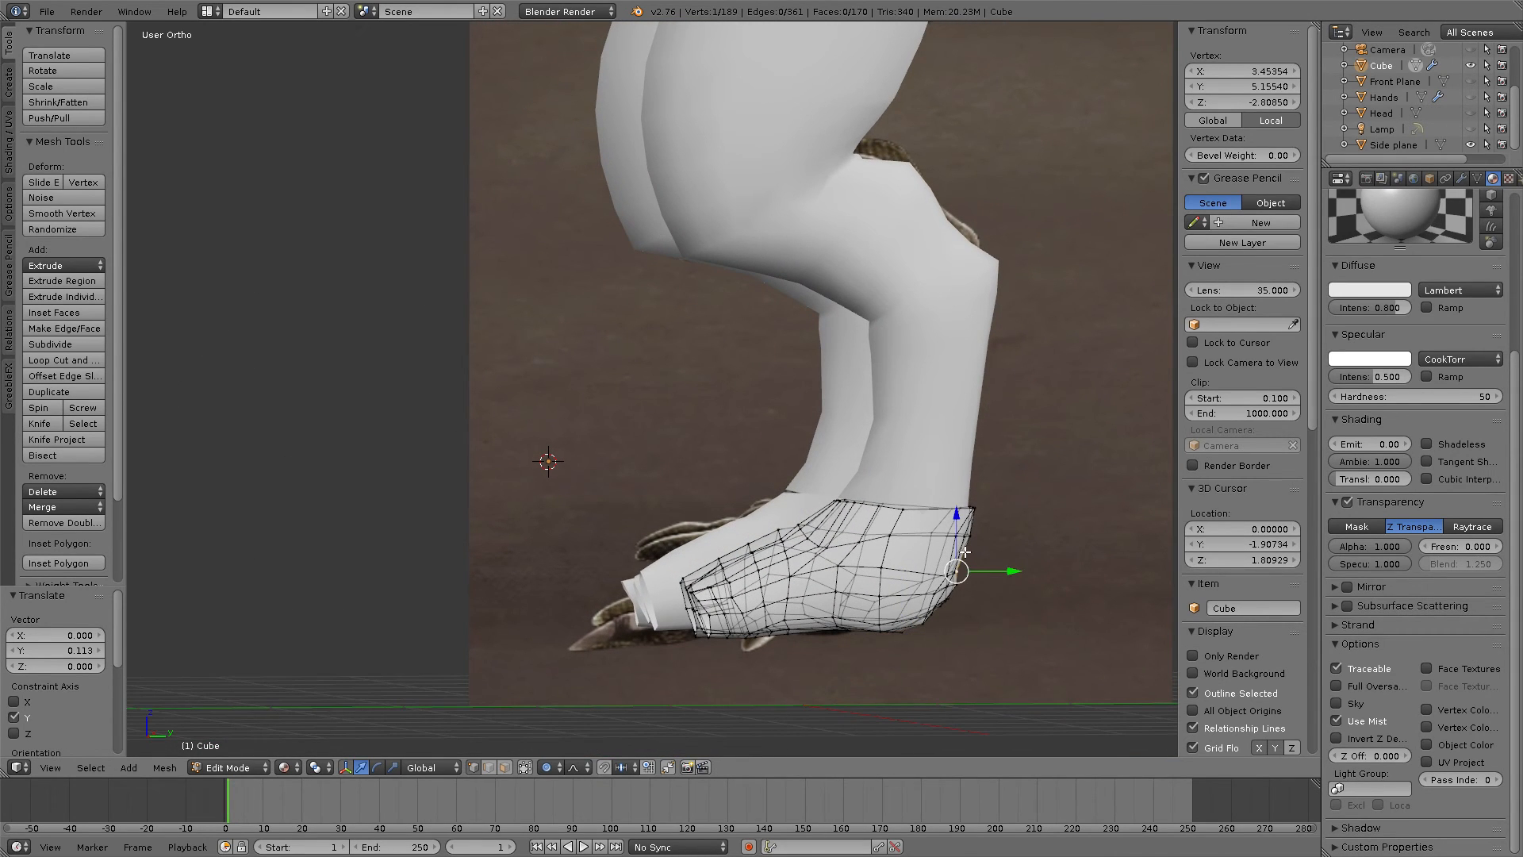
pyautogui.moveTo(965, 565); pyautogui.dragTo(971, 562)
pyautogui.rightClick(983, 505)
pyautogui.moveTo(992, 502); pyautogui.dragTo(984, 503)
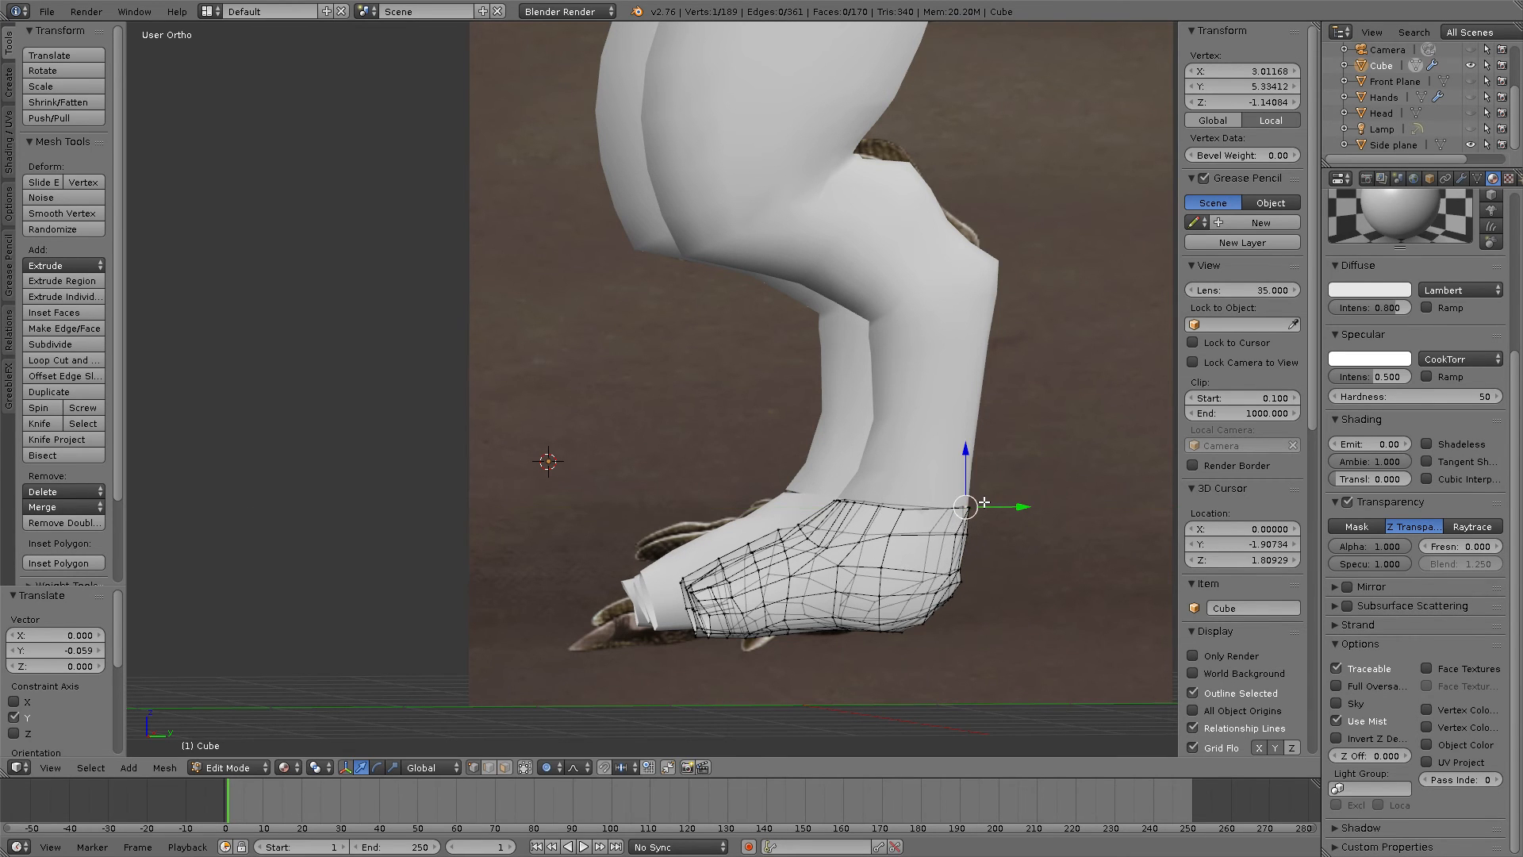
# Step: Add one centred loop cut running down from the ankle rim through the heel to the sole
pyautogui.moveTo(814, 457); pyautogui.dragTo(857, 524, button='middle')
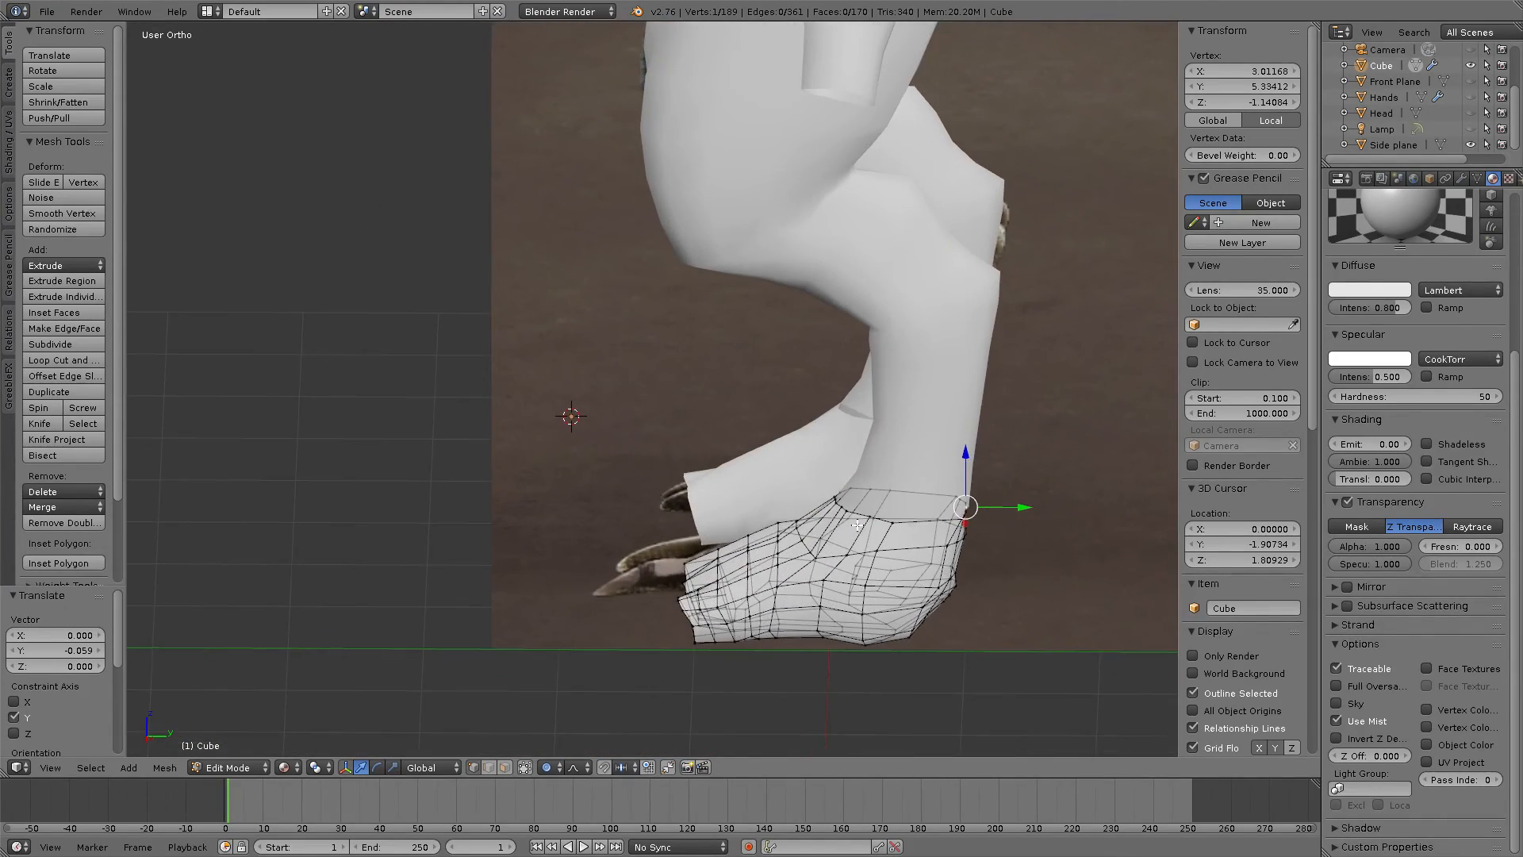
pyautogui.hotkey('ctrl', 'r')
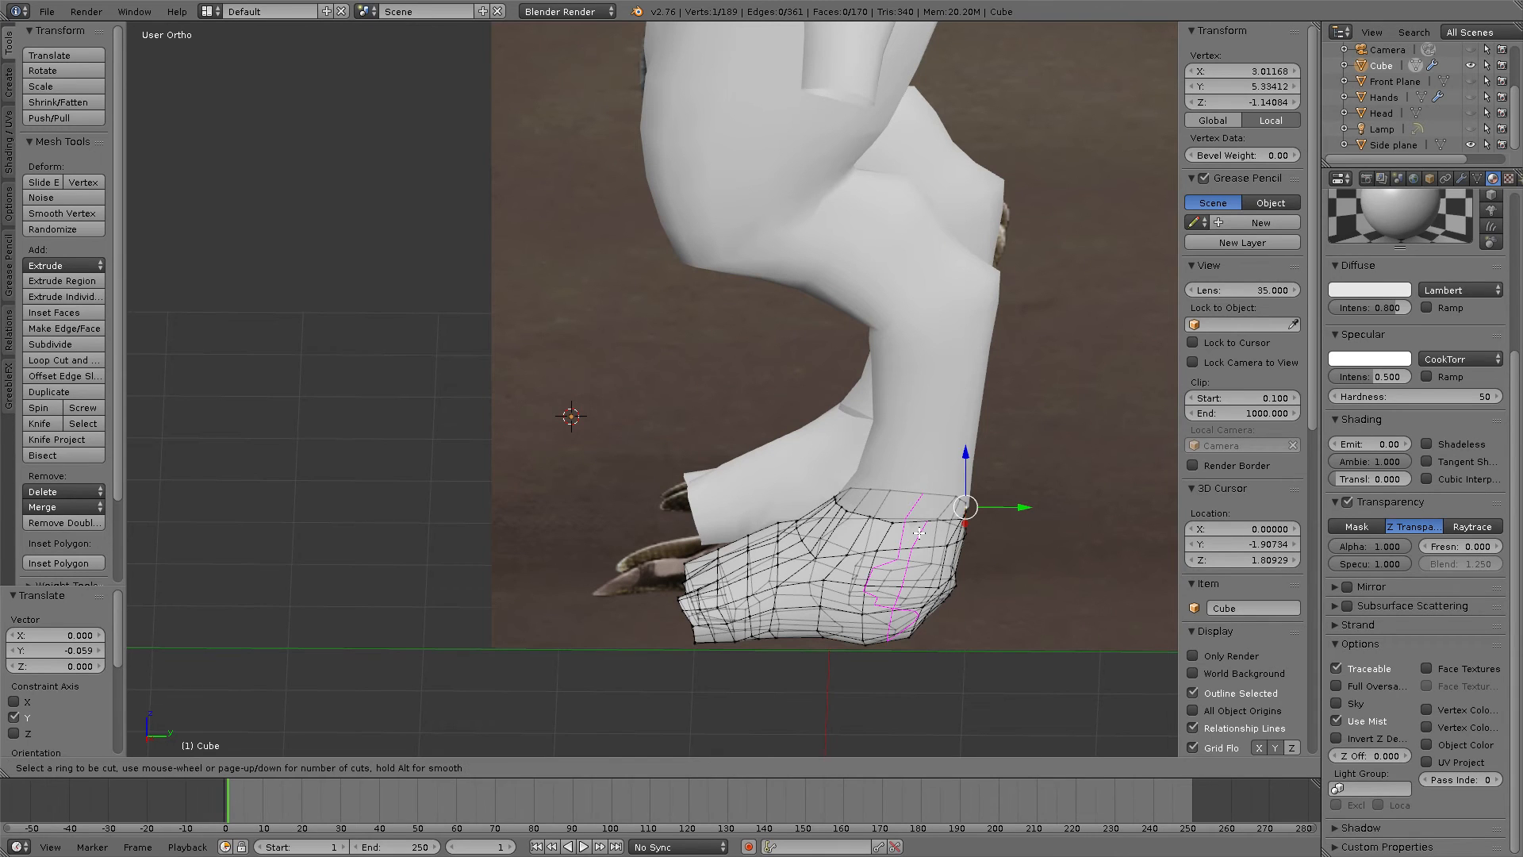
pyautogui.click(919, 532)
pyautogui.rightClick(919, 533)
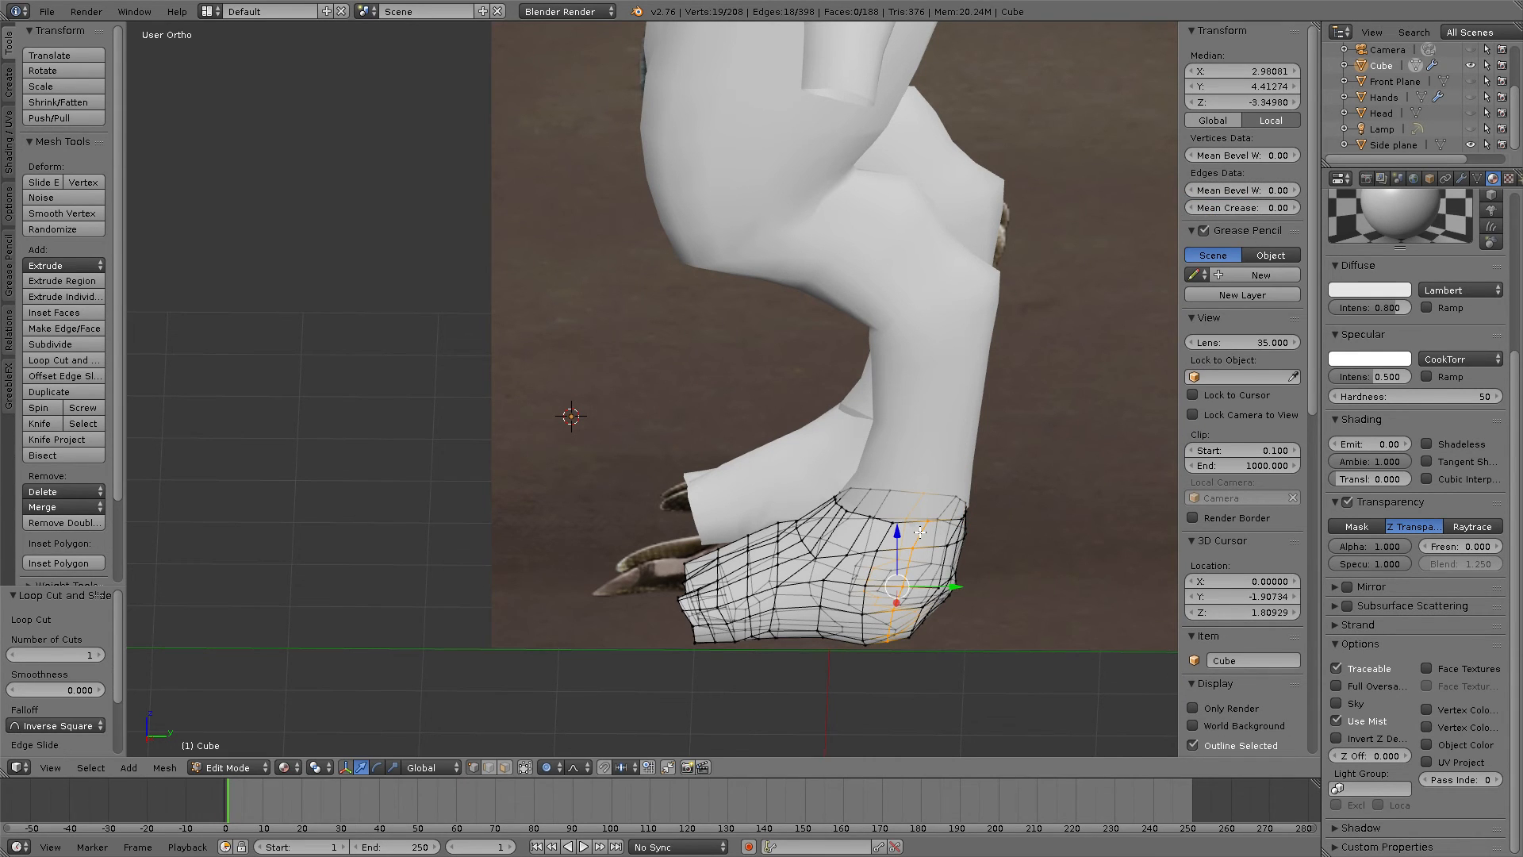
# Step: Move the new loop's inner ankle vertex -0.074 in X with proportional size 0.29, and the vertex below it -0.123 in X
pyautogui.moveTo(918, 532); pyautogui.dragTo(712, 528, button='middle')
pyautogui.rightClick(915, 570)
pyautogui.moveTo(915, 569); pyautogui.dragTo(989, 571, button='middle')
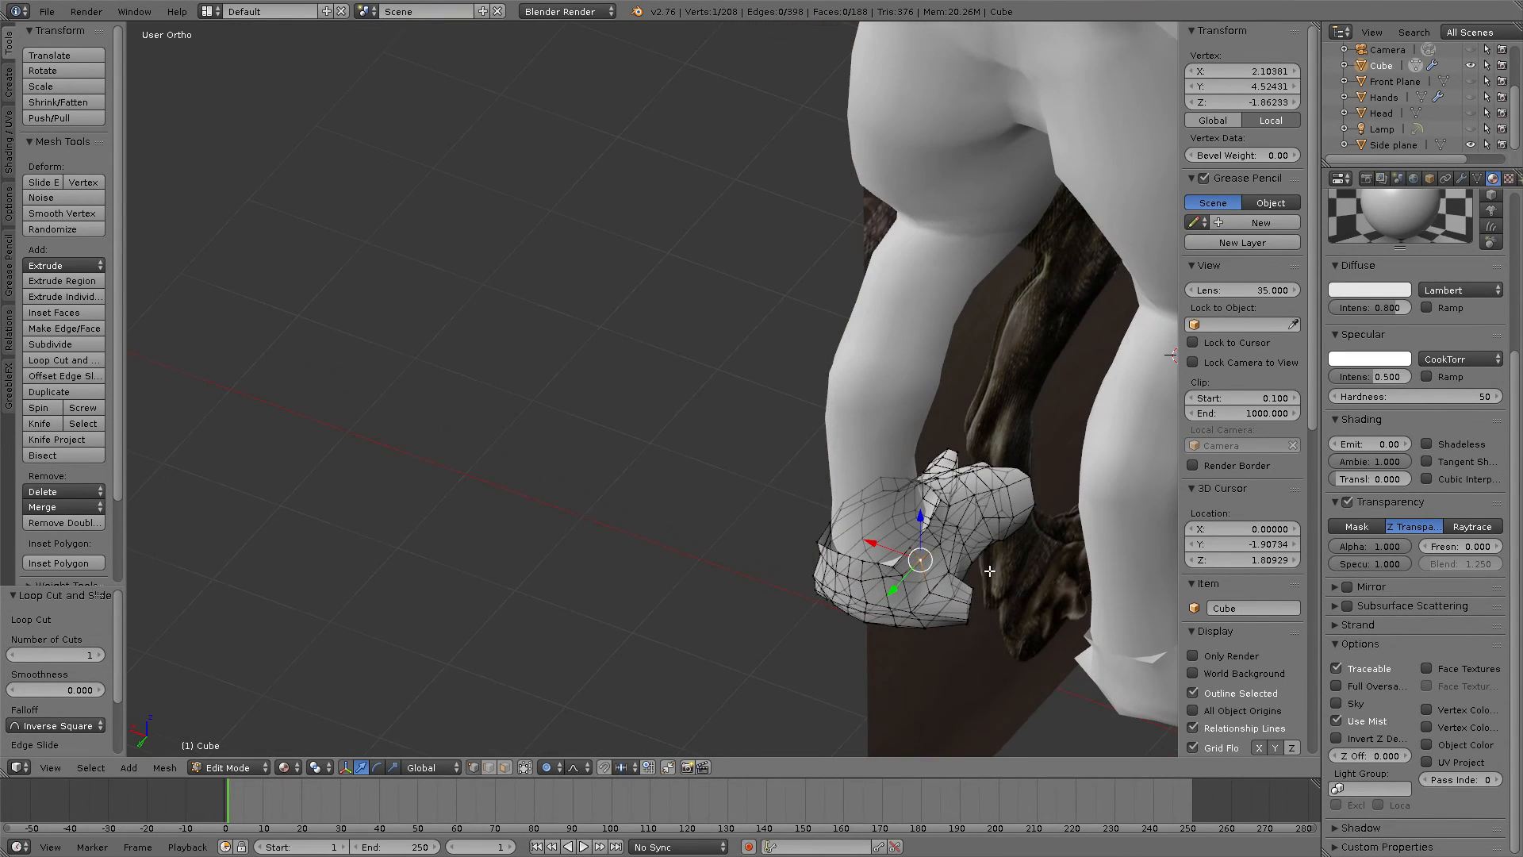
pyautogui.press('g')
pyautogui.press('x')
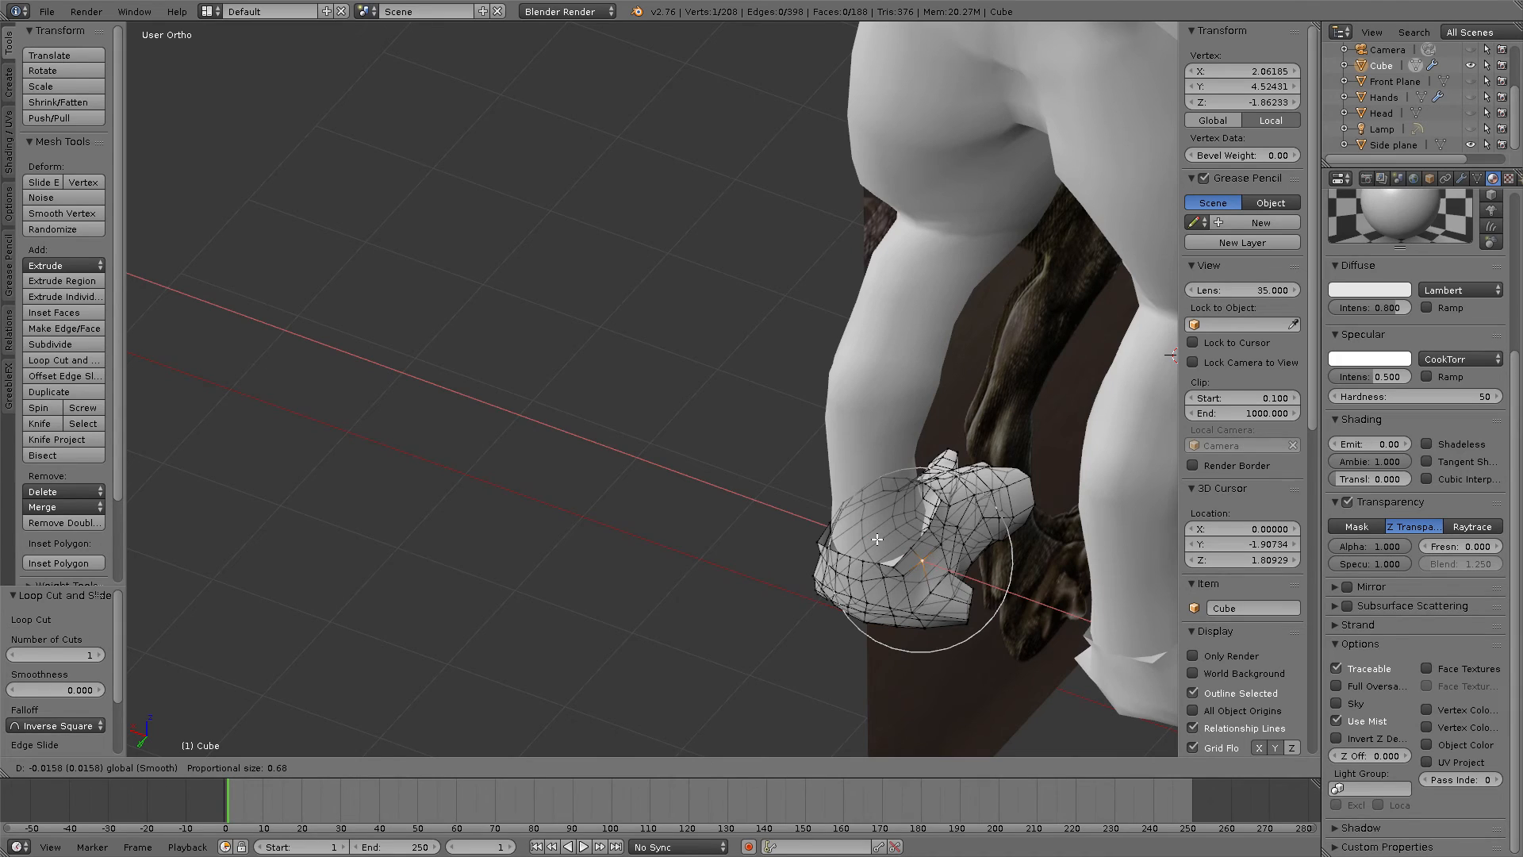
pyautogui.scroll(3, 877, 540)
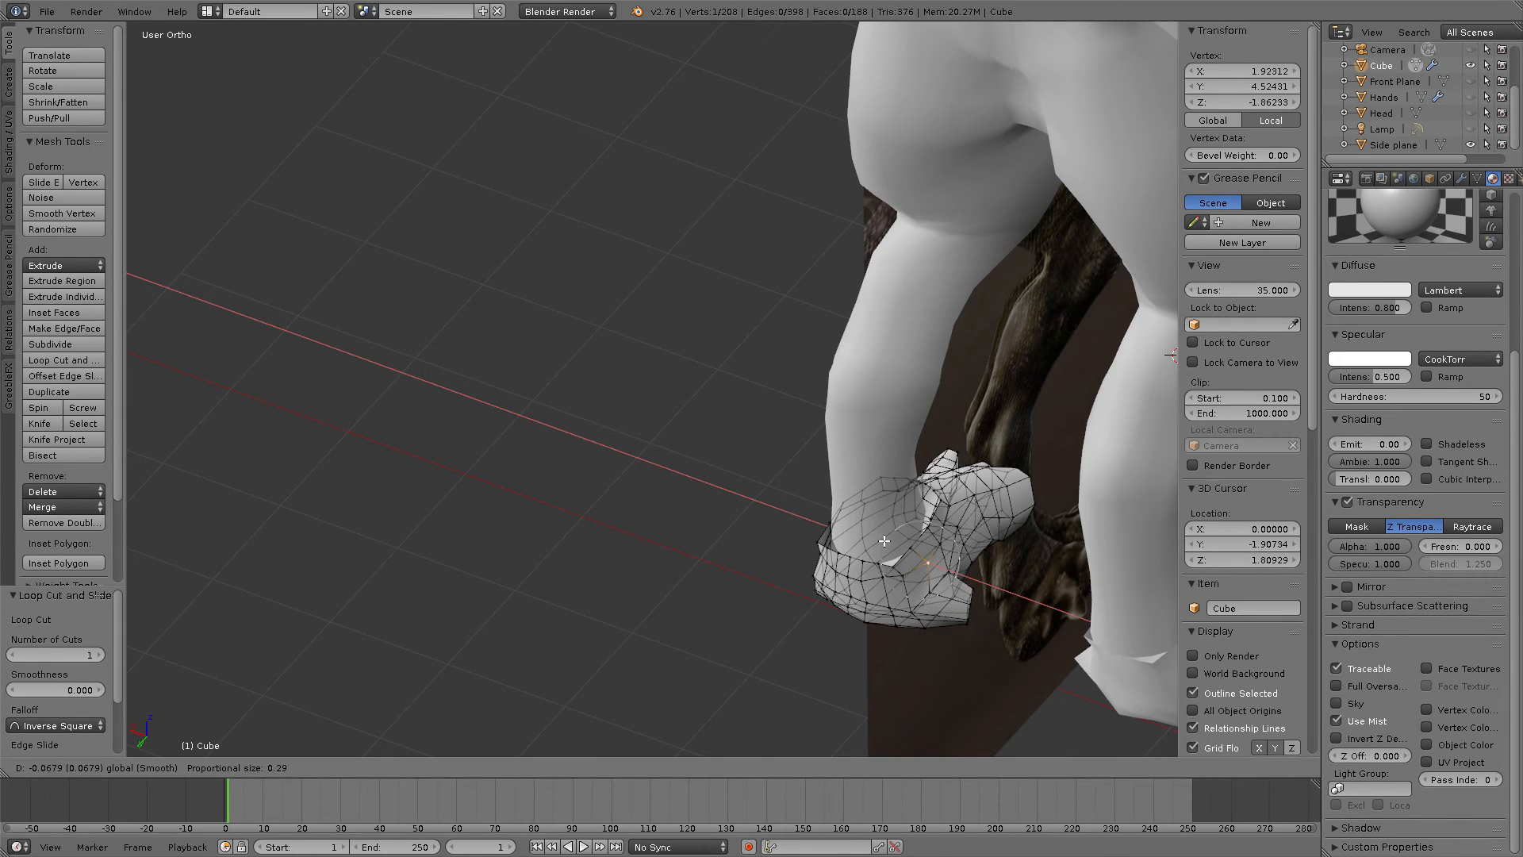
pyautogui.click(885, 541)
pyautogui.rightClick(926, 590)
pyautogui.press('g')
pyautogui.press('x')
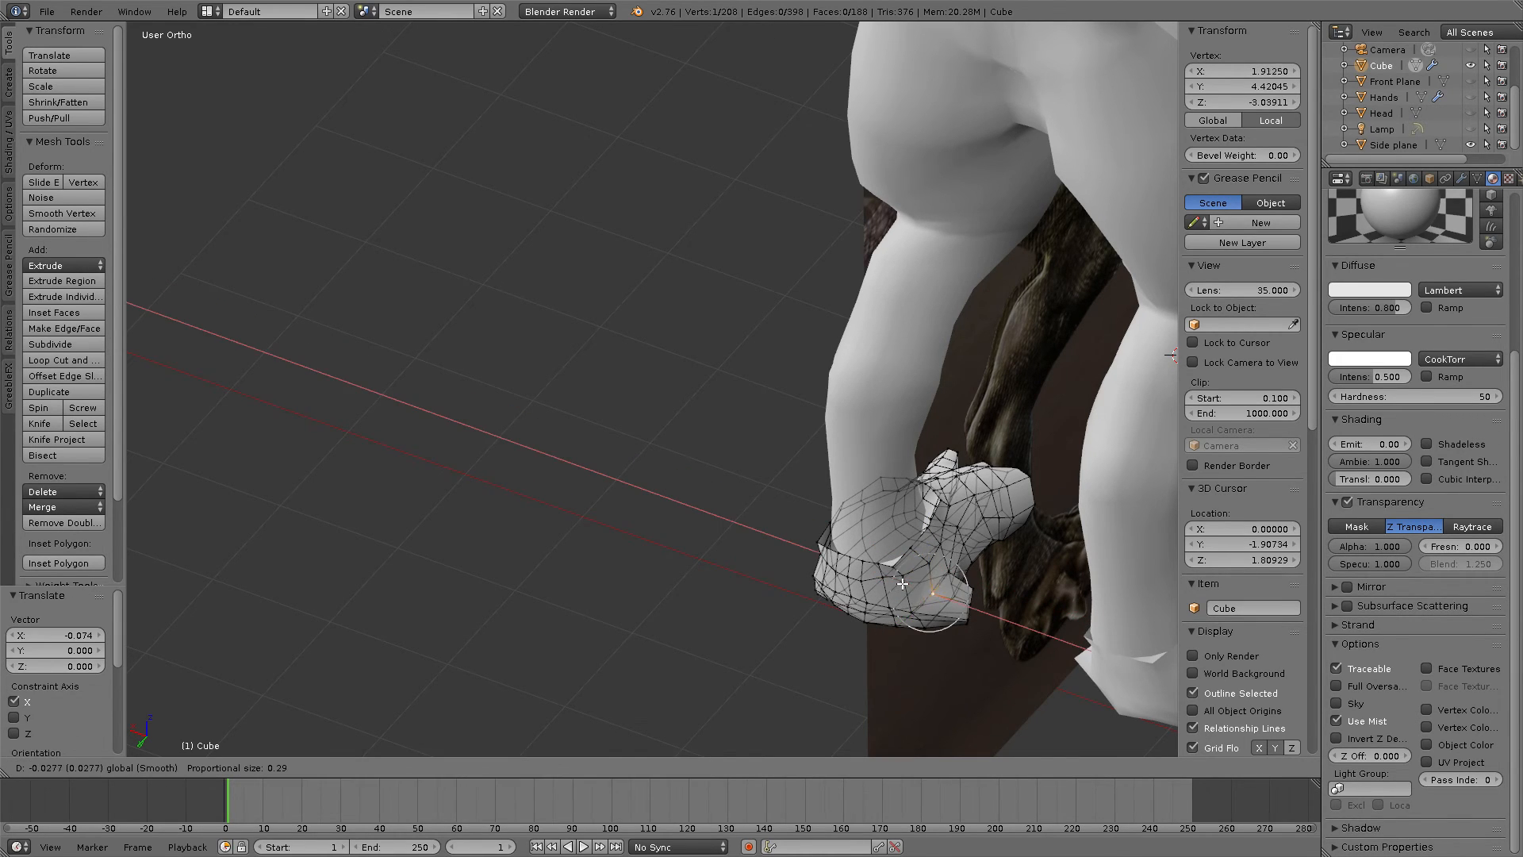
pyautogui.click(911, 583)
# Step: Select a path of three vertices down the outer side of the heel and move it 0.088 in X
pyautogui.moveTo(911, 584); pyautogui.dragTo(555, 468, button='middle')
pyautogui.moveTo(398, 473); pyautogui.dragTo(995, 591, button='middle')
pyautogui.rightClick(1034, 609)
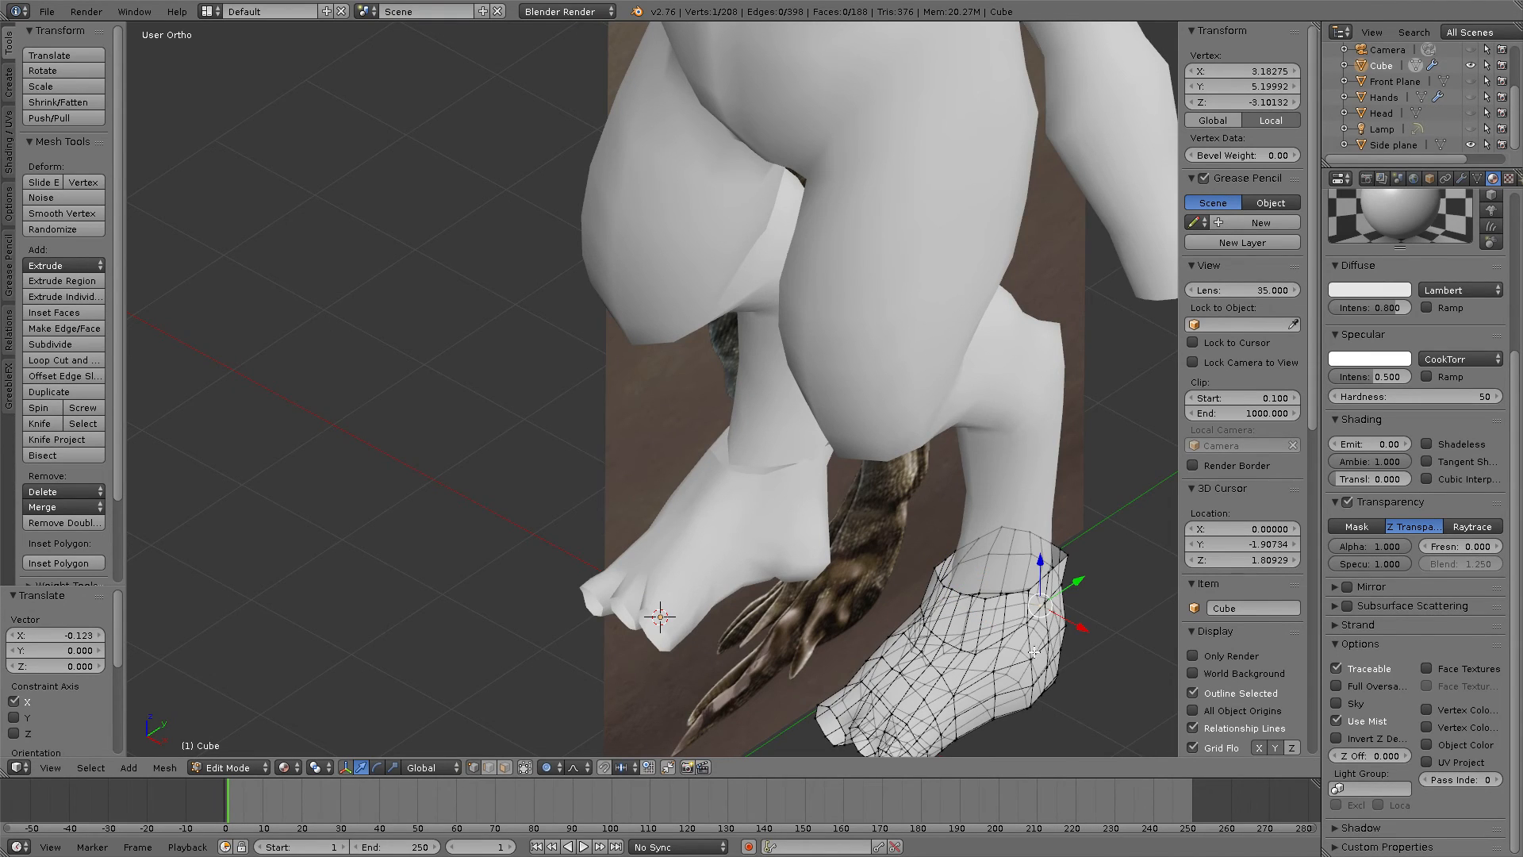
pyautogui.rightClick(1052, 638)
pyautogui.keyDown('ctrl'); pyautogui.rightClick(1048, 597); pyautogui.keyUp('ctrl')
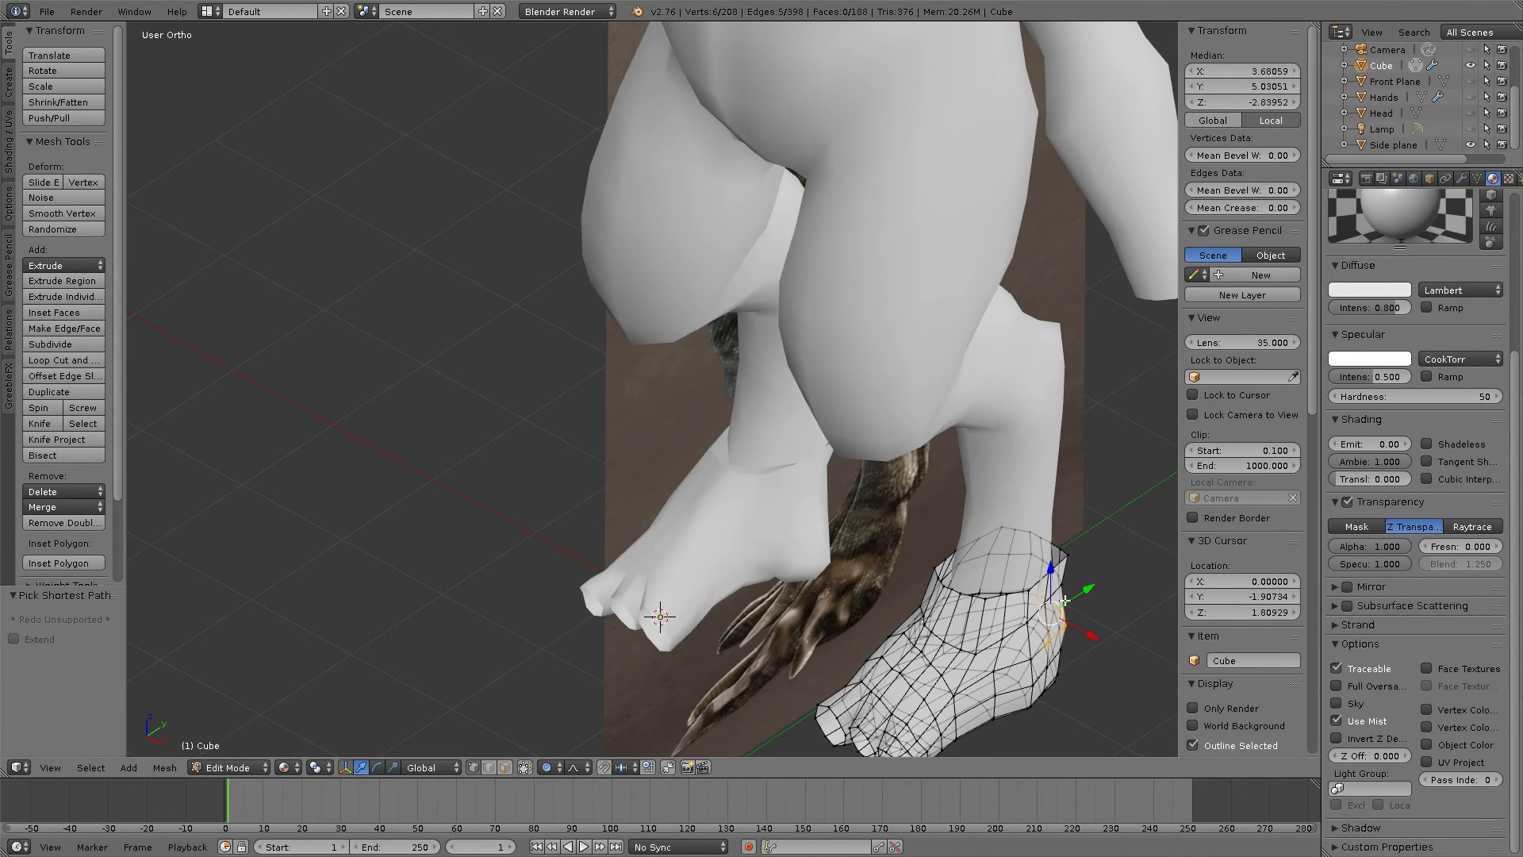
pyautogui.rightClick(1043, 601)
pyautogui.keyDown('ctrl'); pyautogui.rightClick(1051, 647); pyautogui.keyUp('ctrl')
pyautogui.press('g')
pyautogui.click(1103, 629)
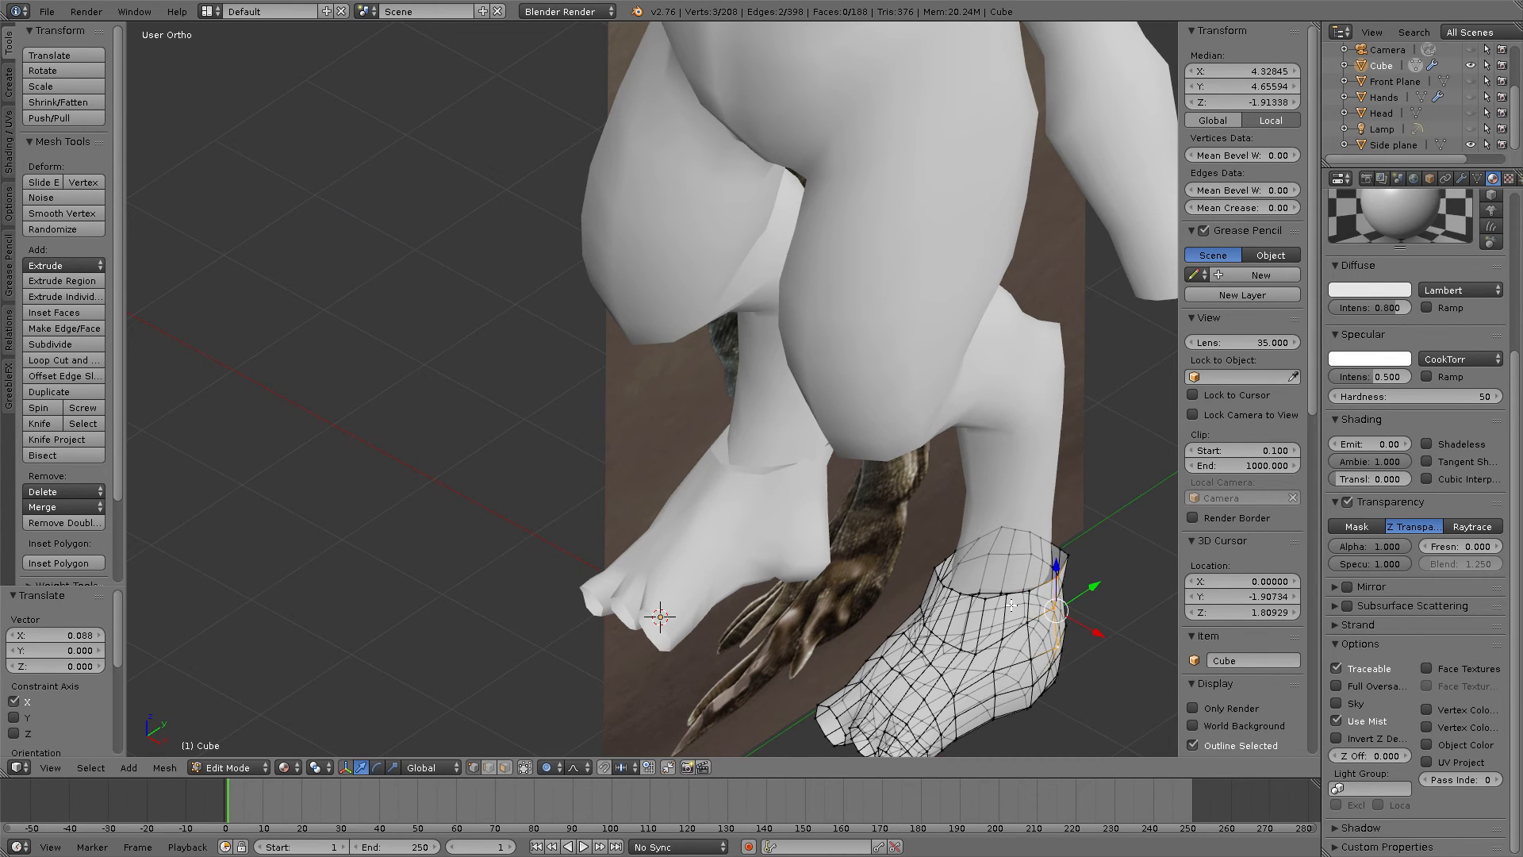
# Step: Try rotating the front of the foot -8.396° around Z from a toe vertex, using a proportional size of 1.95
pyautogui.scroll(1, 1012, 605)
pyautogui.moveTo(1012, 605); pyautogui.dragTo(943, 641, button='middle')
pyautogui.scroll(-2, 1034, 565)
pyautogui.rightClick(850, 635)
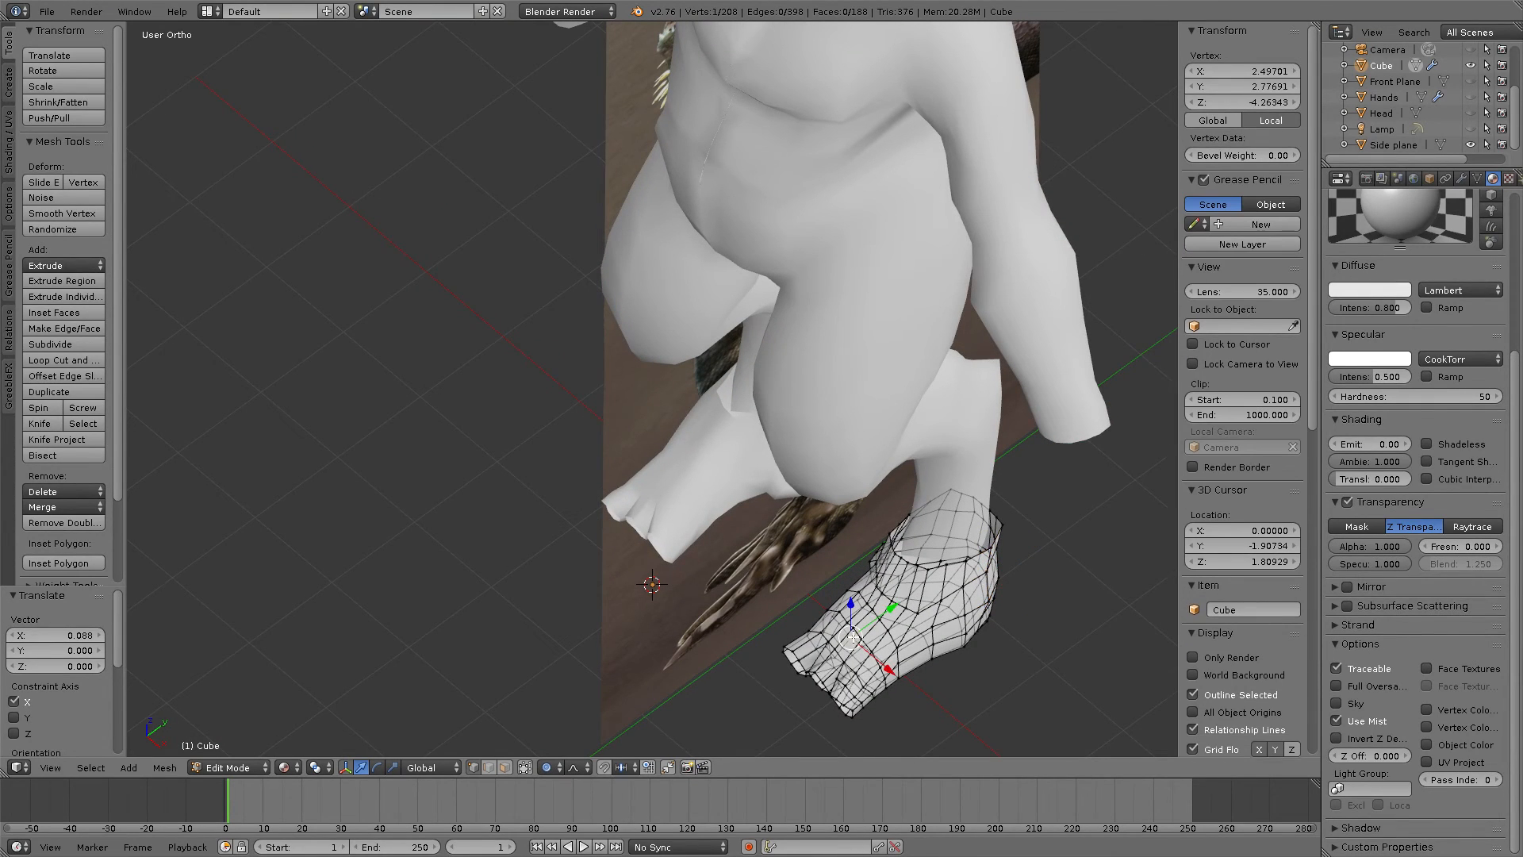
pyautogui.rightClick(845, 671)
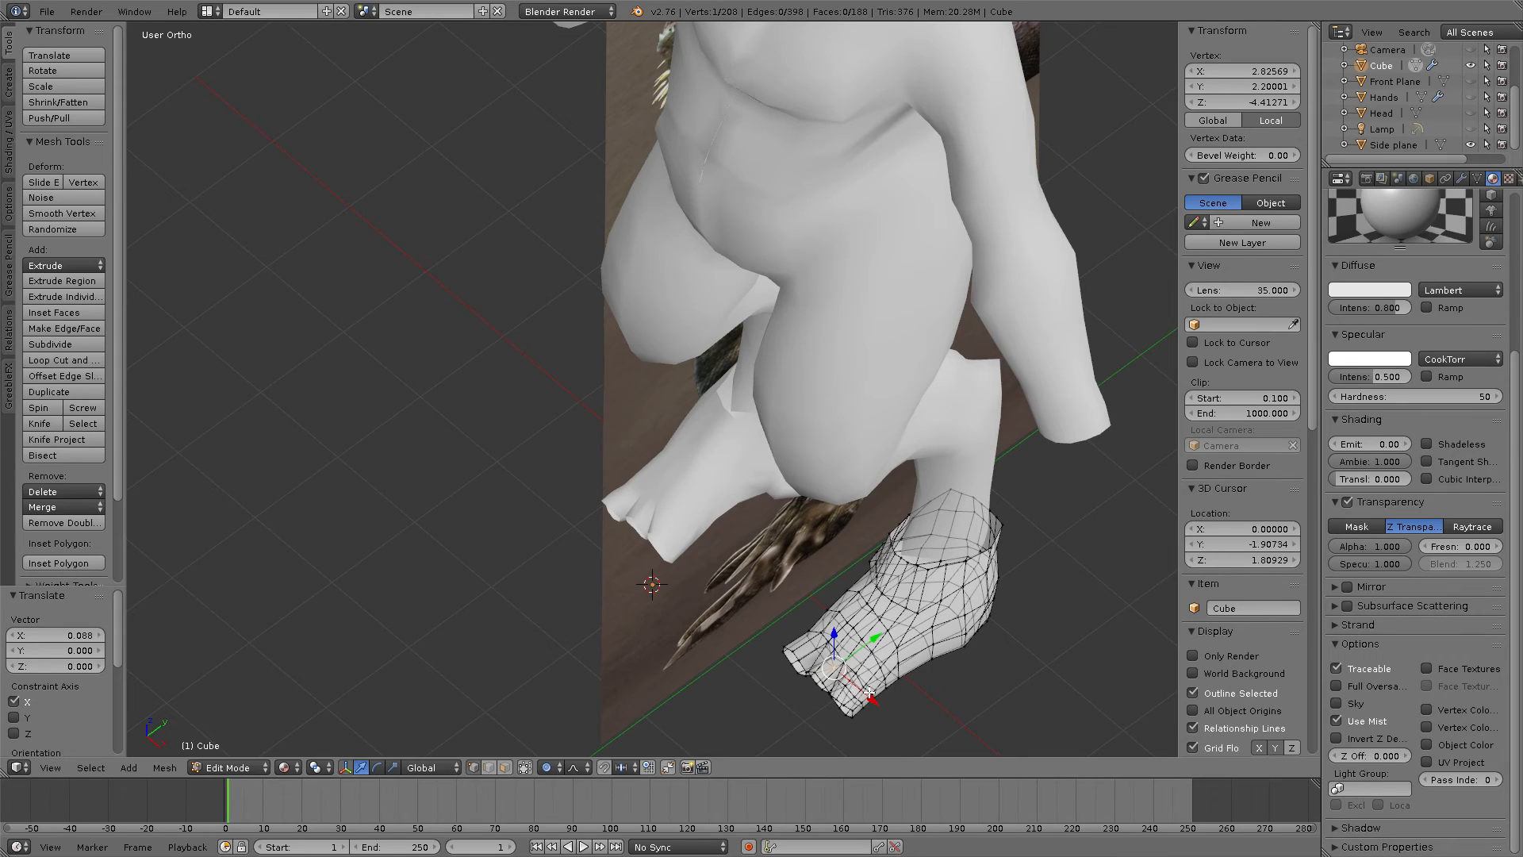
pyautogui.press('r')
pyautogui.press('Escape')
pyautogui.press('r')
pyautogui.press('z')
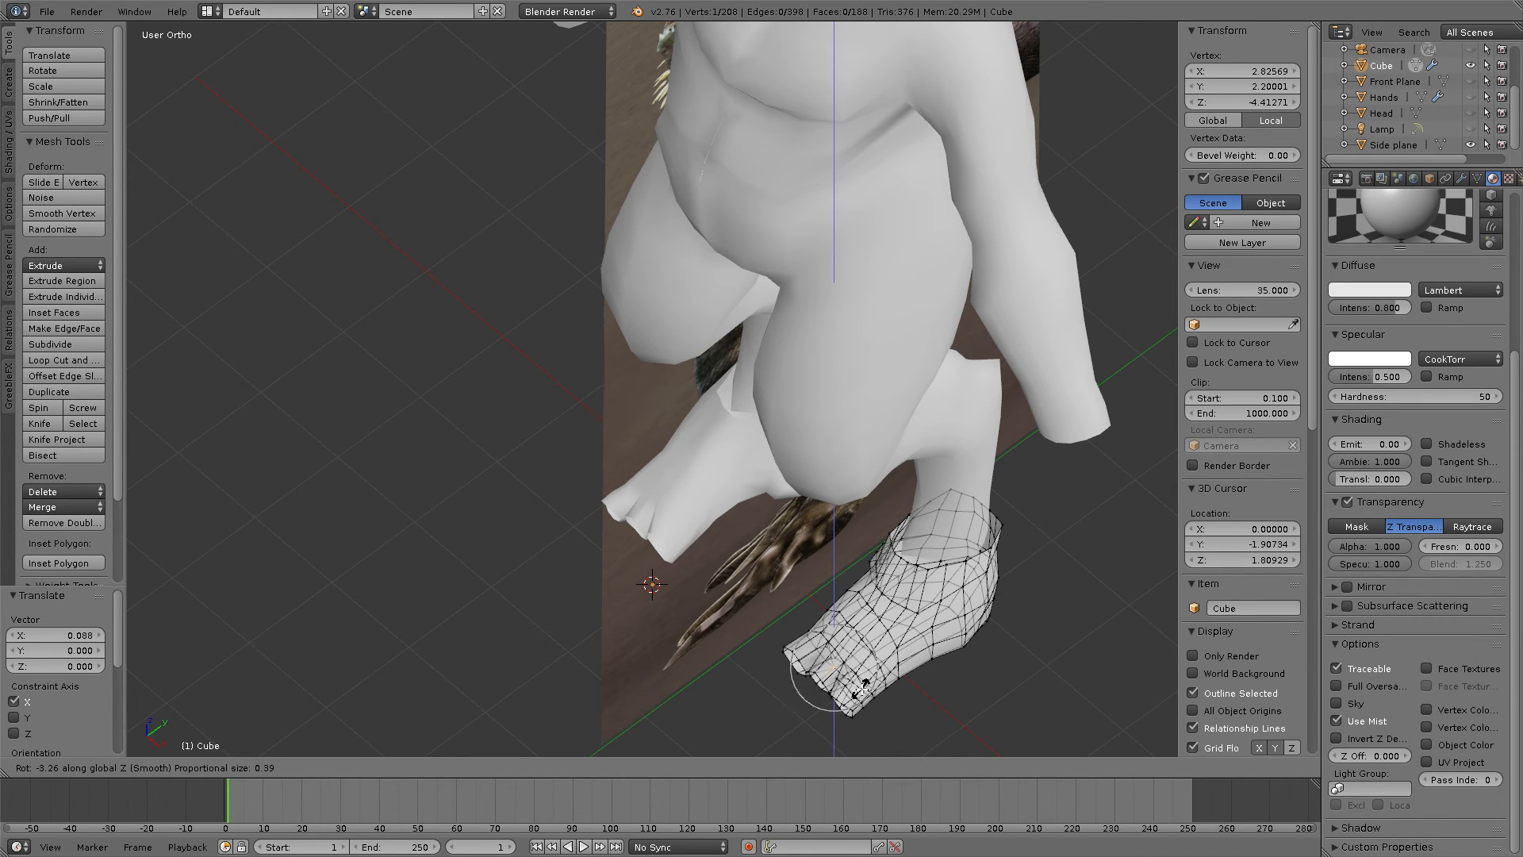
pyautogui.scroll(-20, 865, 687)
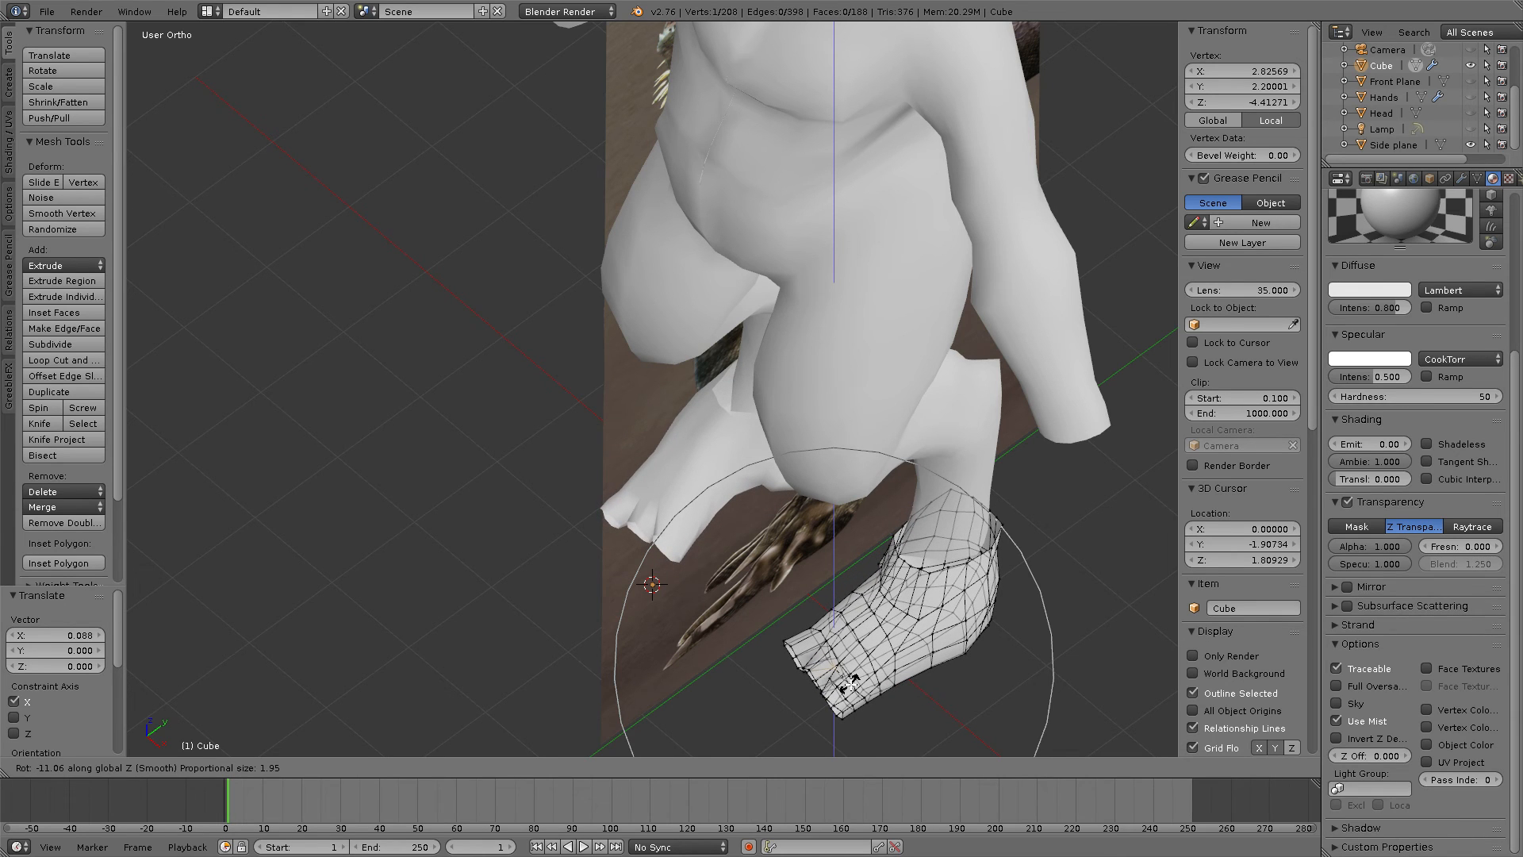
pyautogui.click(848, 687)
# Step: Cancel a free move of the toe vertex and undo the last rotation of the foot
pyautogui.press('g')
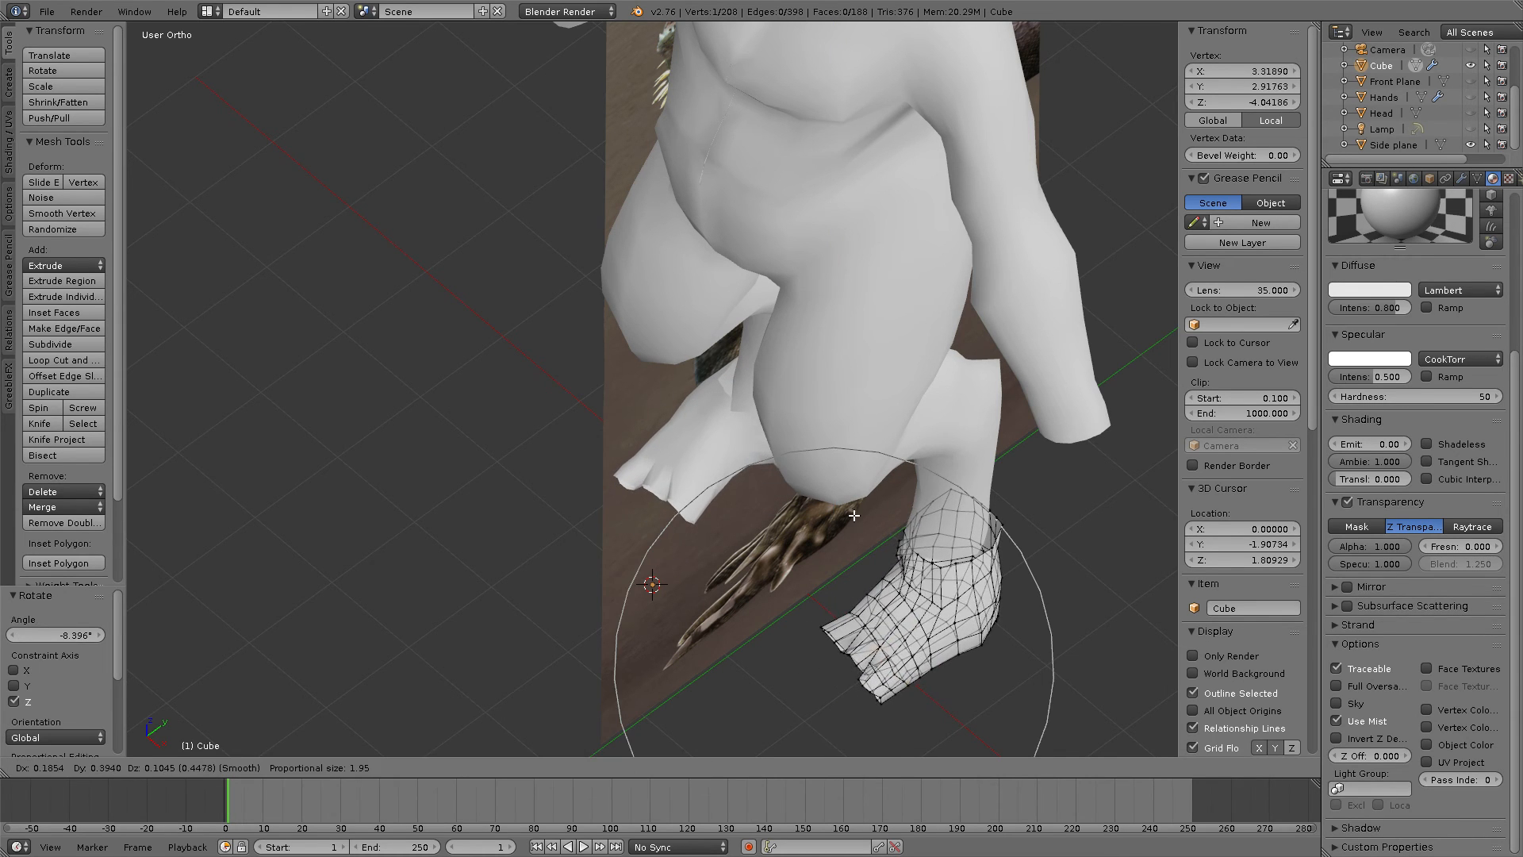
pyautogui.rightClick(839, 520)
pyautogui.moveTo(903, 492)
pyautogui.mouseDown(button='middle')
pyautogui.moveTo(939, 455)
pyautogui.moveTo(942, 408)
pyautogui.moveTo(925, 444)
pyautogui.moveTo(942, 570)
pyautogui.moveTo(930, 494)
pyautogui.mouseUp(button='middle')
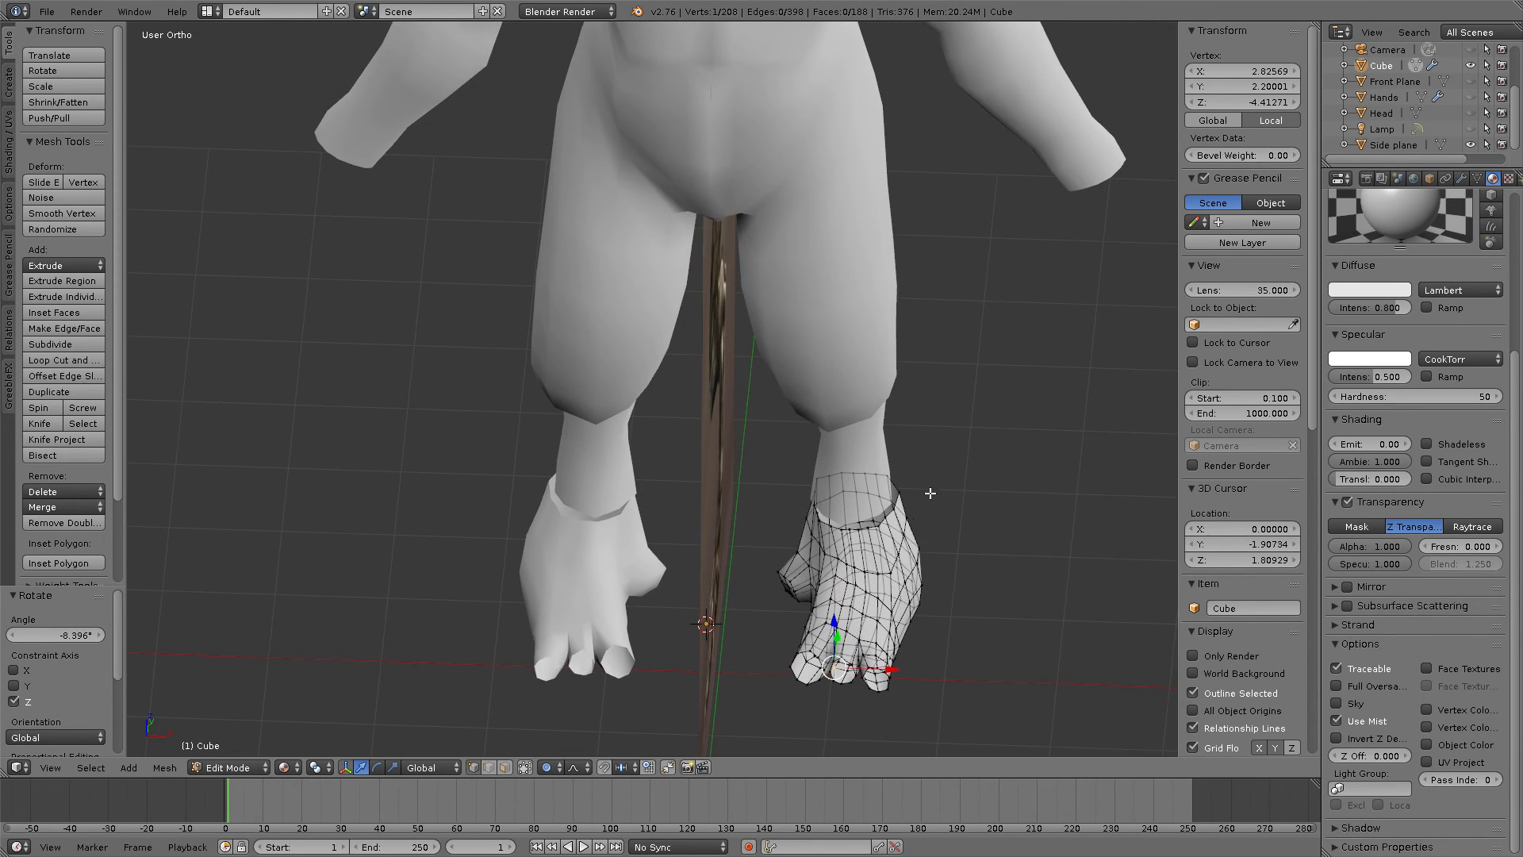
pyautogui.rightClick(879, 589)
pyautogui.hotkey('ctrl', 'z')
pyautogui.hotkey('ctrl', 'z')
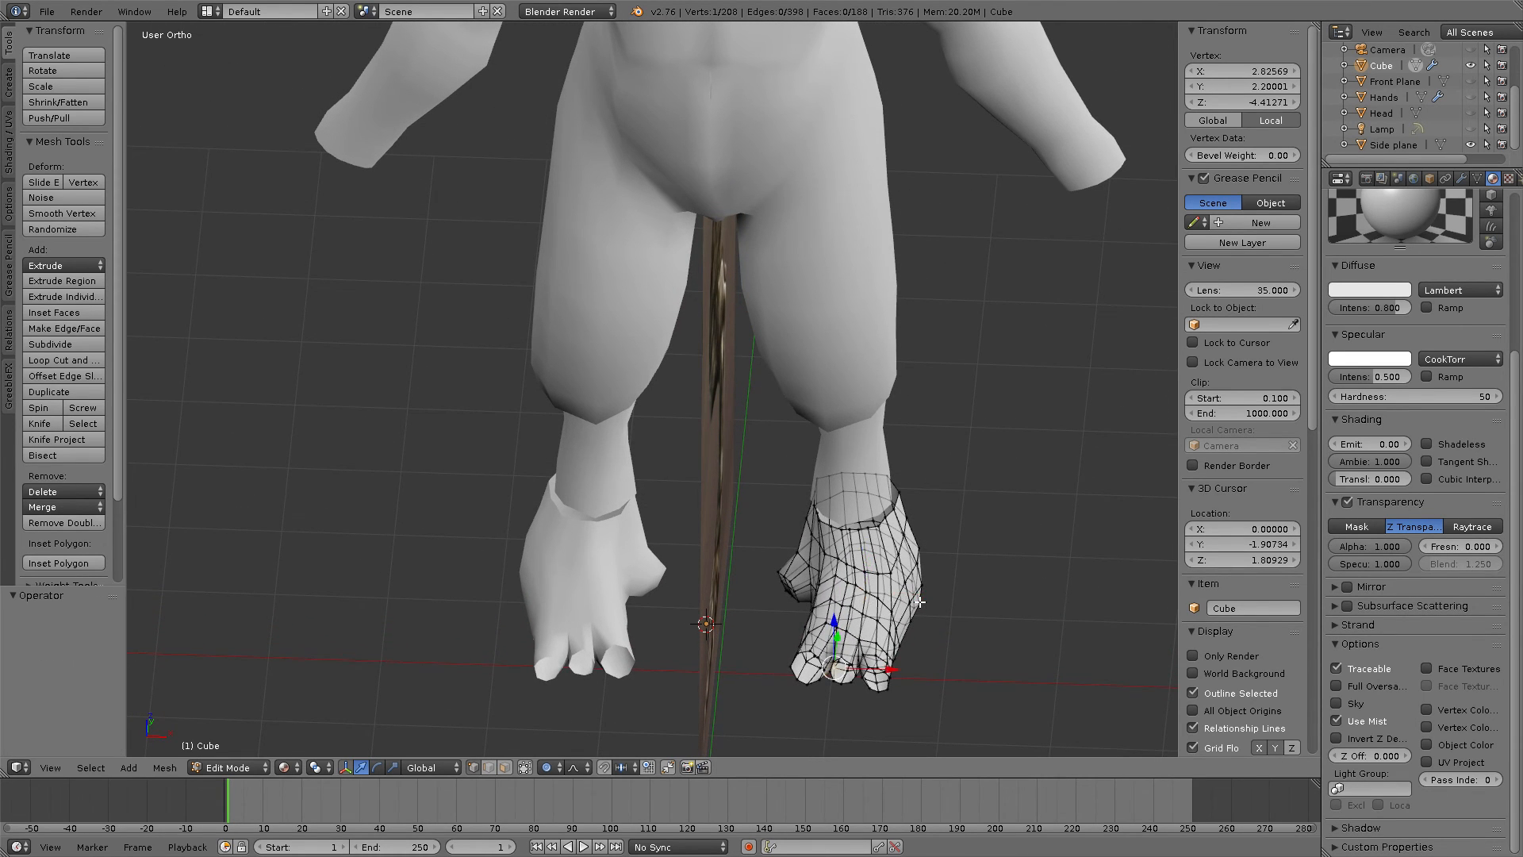
# Step: Select a path of nine vertices across the outer forefoot and rotate it 19.993° around Z with proportional size 1.95
pyautogui.keyDown('ctrl'); pyautogui.rightClick(889, 627); pyautogui.keyUp('ctrl')
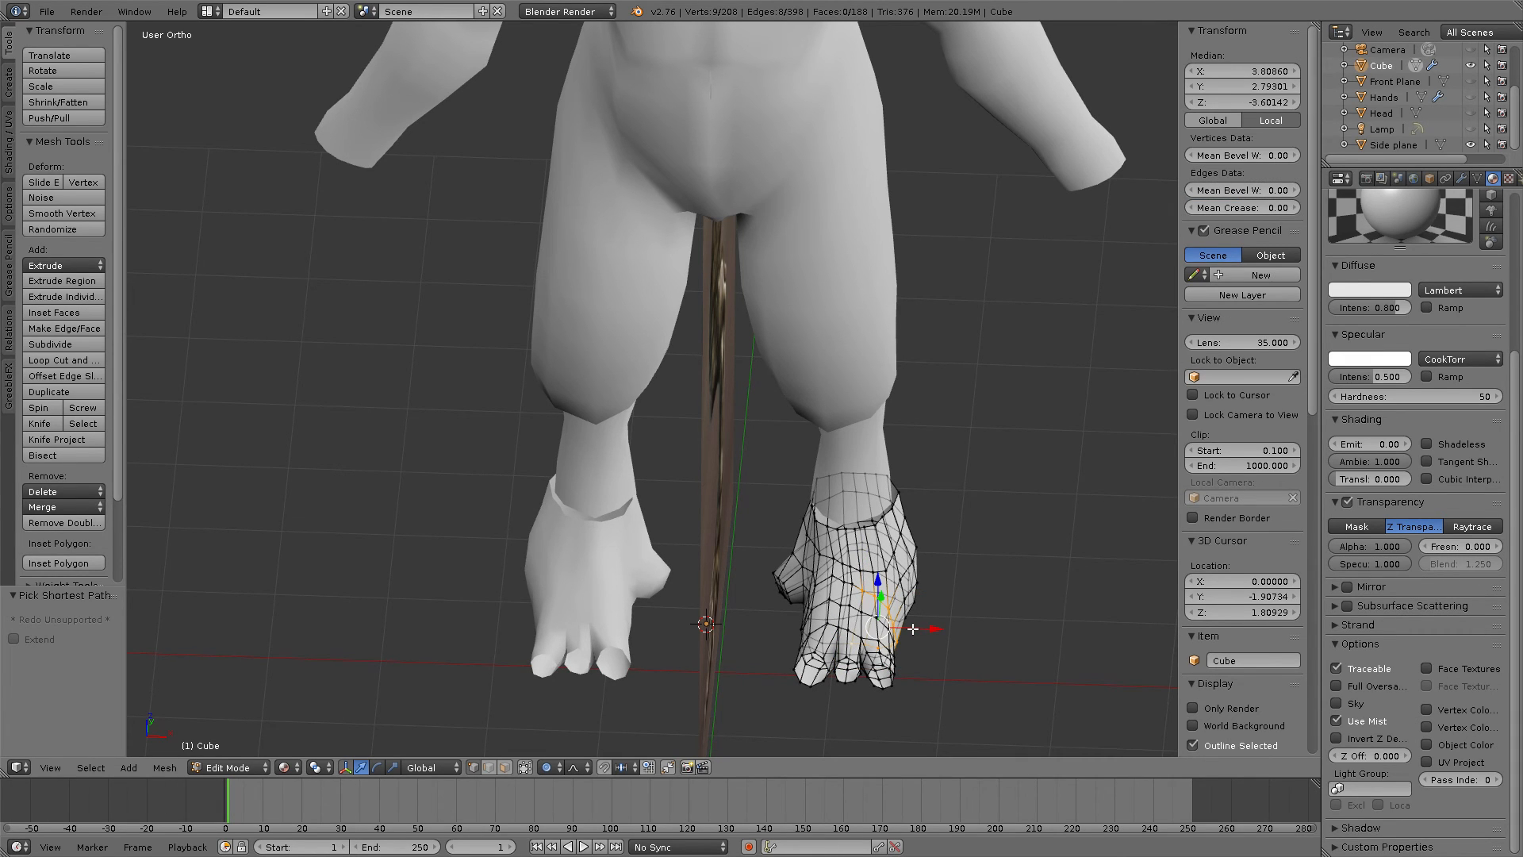
pyautogui.press('r')
pyautogui.press('z')
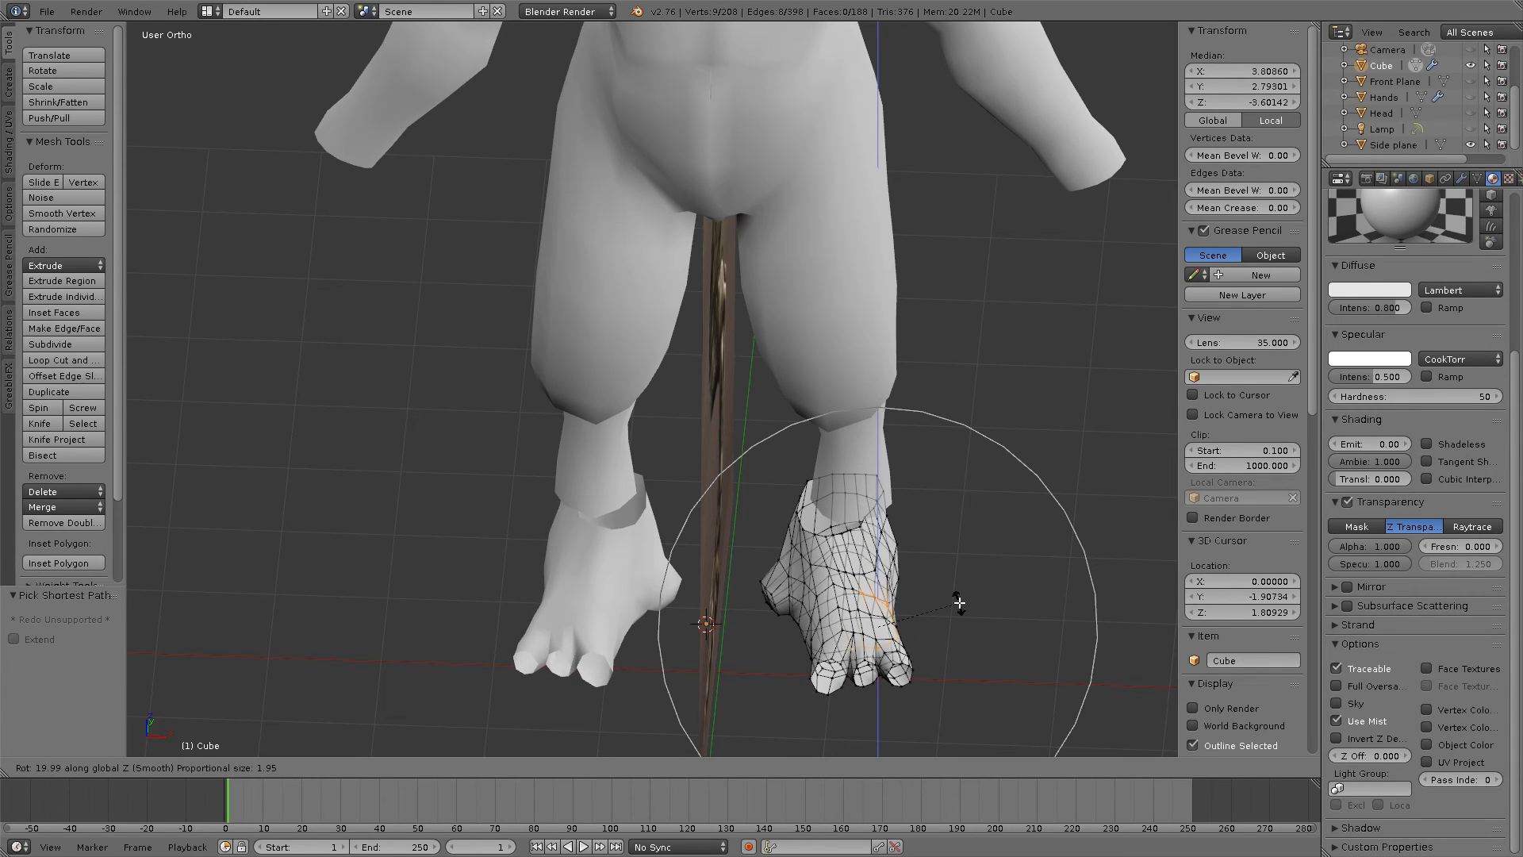
pyautogui.click(959, 604)
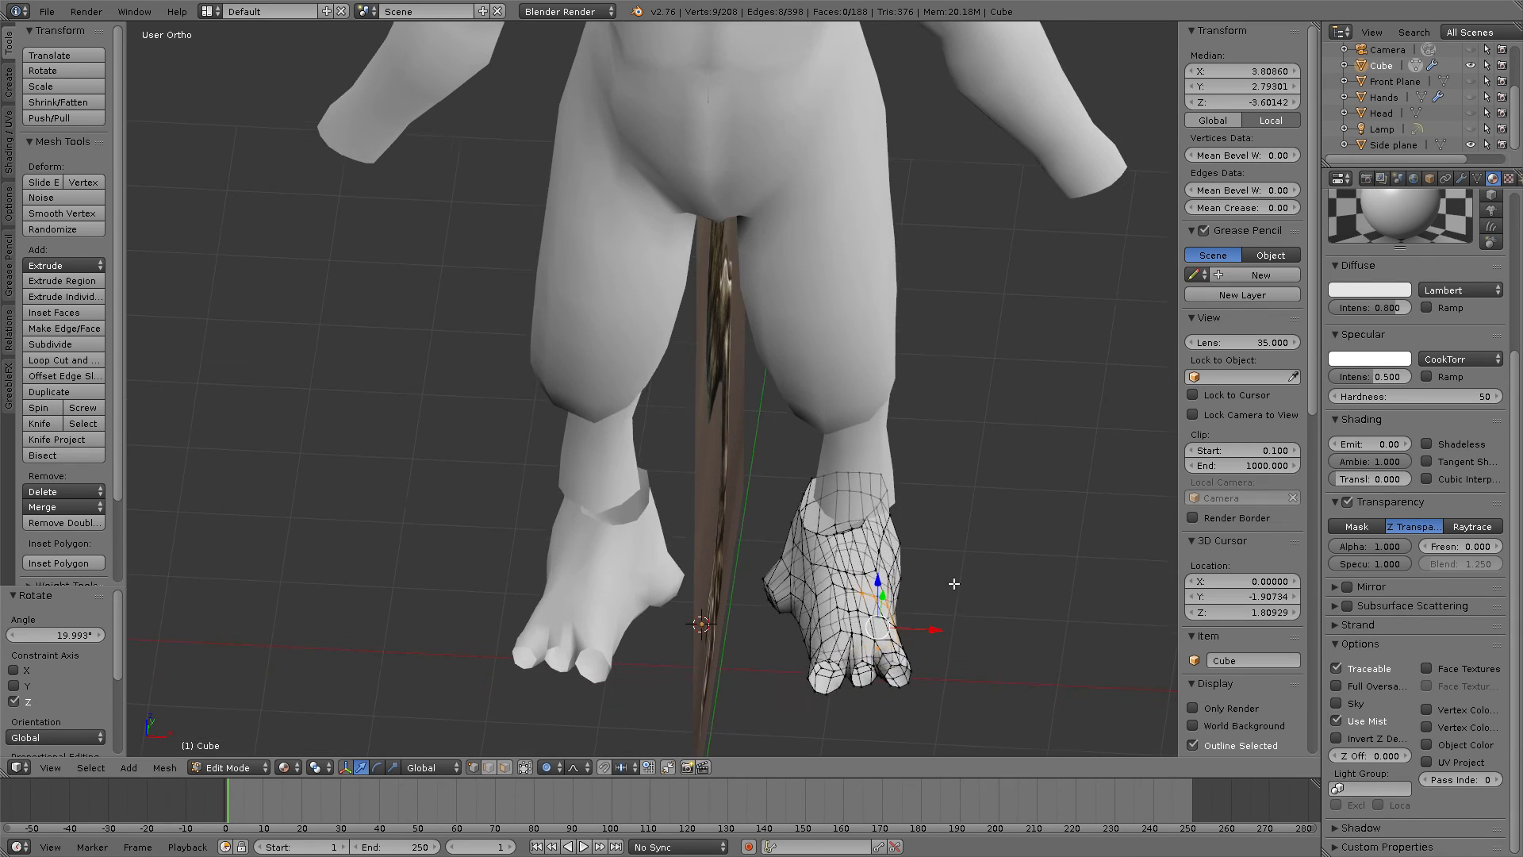
# Step: Select the whole foot mesh and move it 0.140 in X to line up with the leg
pyautogui.press('a')
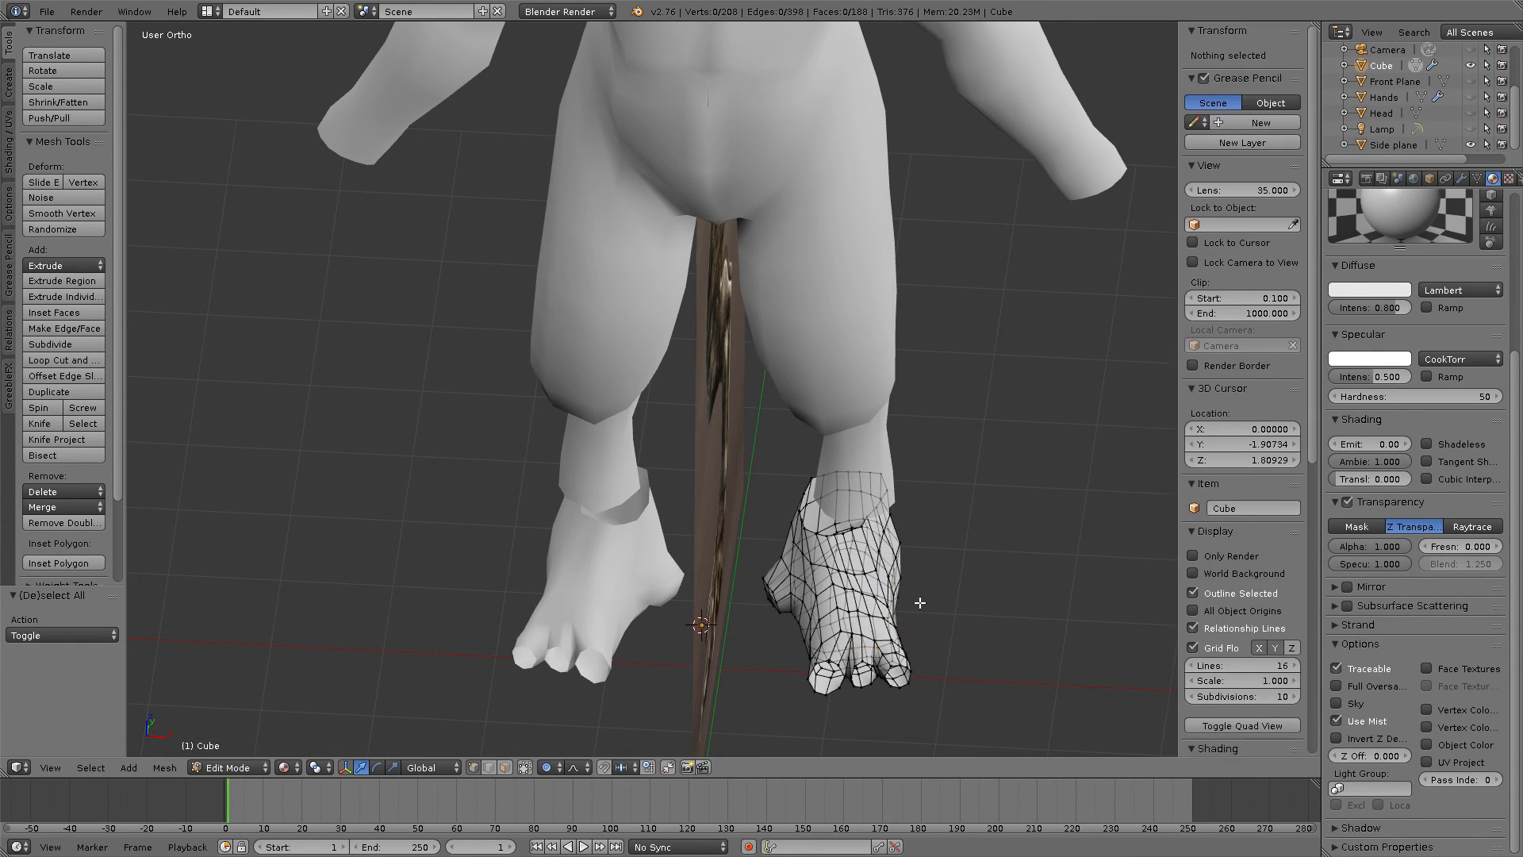
pyautogui.press('a')
pyautogui.press('g')
pyautogui.press('x')
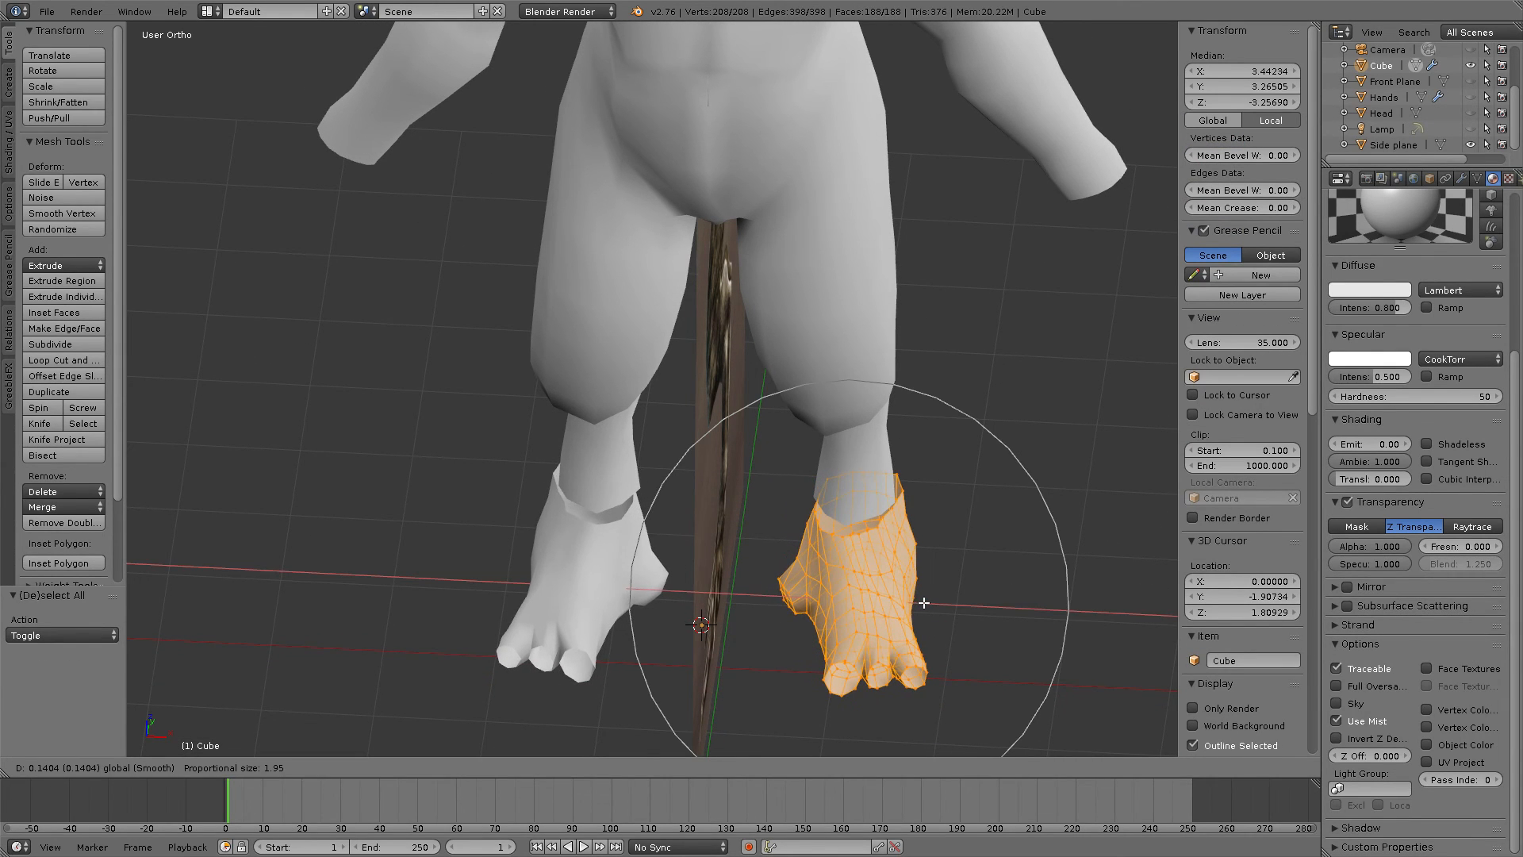
pyautogui.click(938, 568)
pyautogui.moveTo(939, 568); pyautogui.dragTo(957, 525, button='middle')
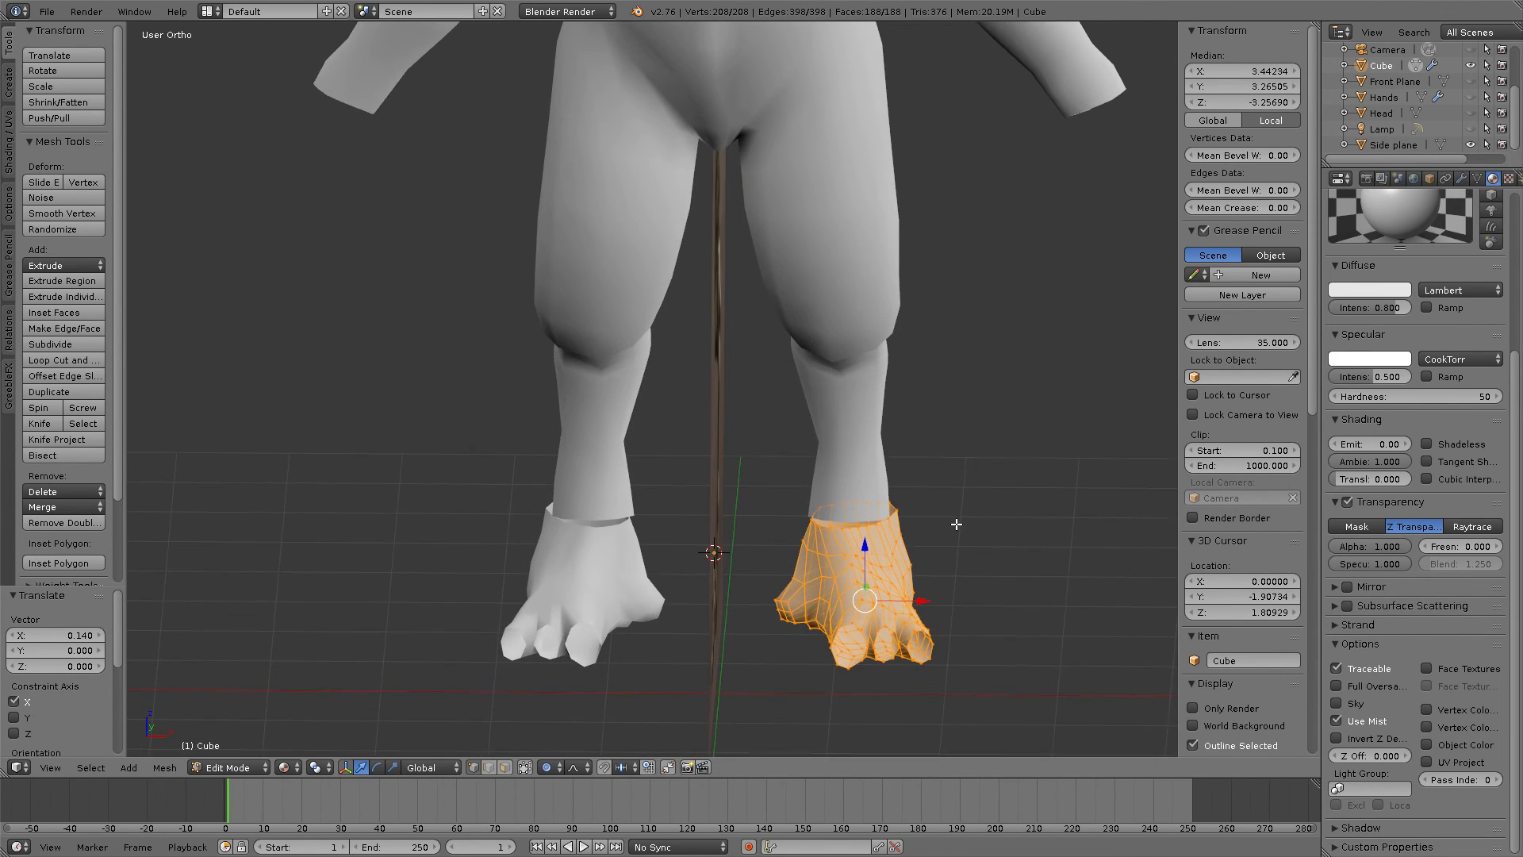
# Step: In face selection mode, delete the four faces capping the tip of the inner rear toe
pyautogui.scroll(3, 792, 607)
pyautogui.scroll(-2, 798, 607)
pyautogui.scroll(2, 793, 623)
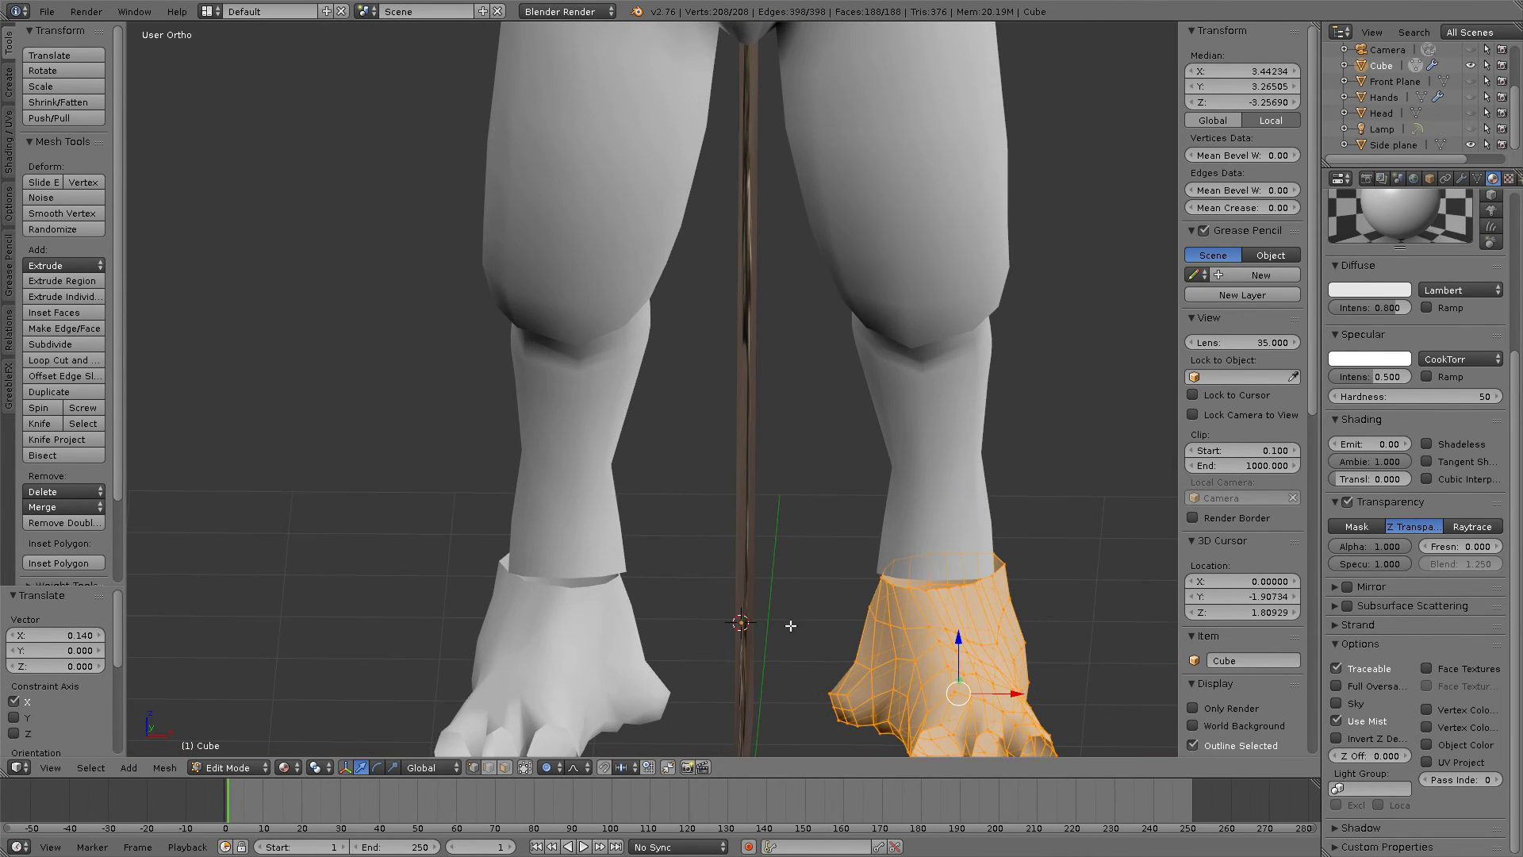
pyautogui.keyDown('shift'); pyautogui.moveTo(900, 618); pyautogui.dragTo(865, 380, button='middle'); pyautogui.keyUp('shift')
pyautogui.scroll(3, 859, 455)
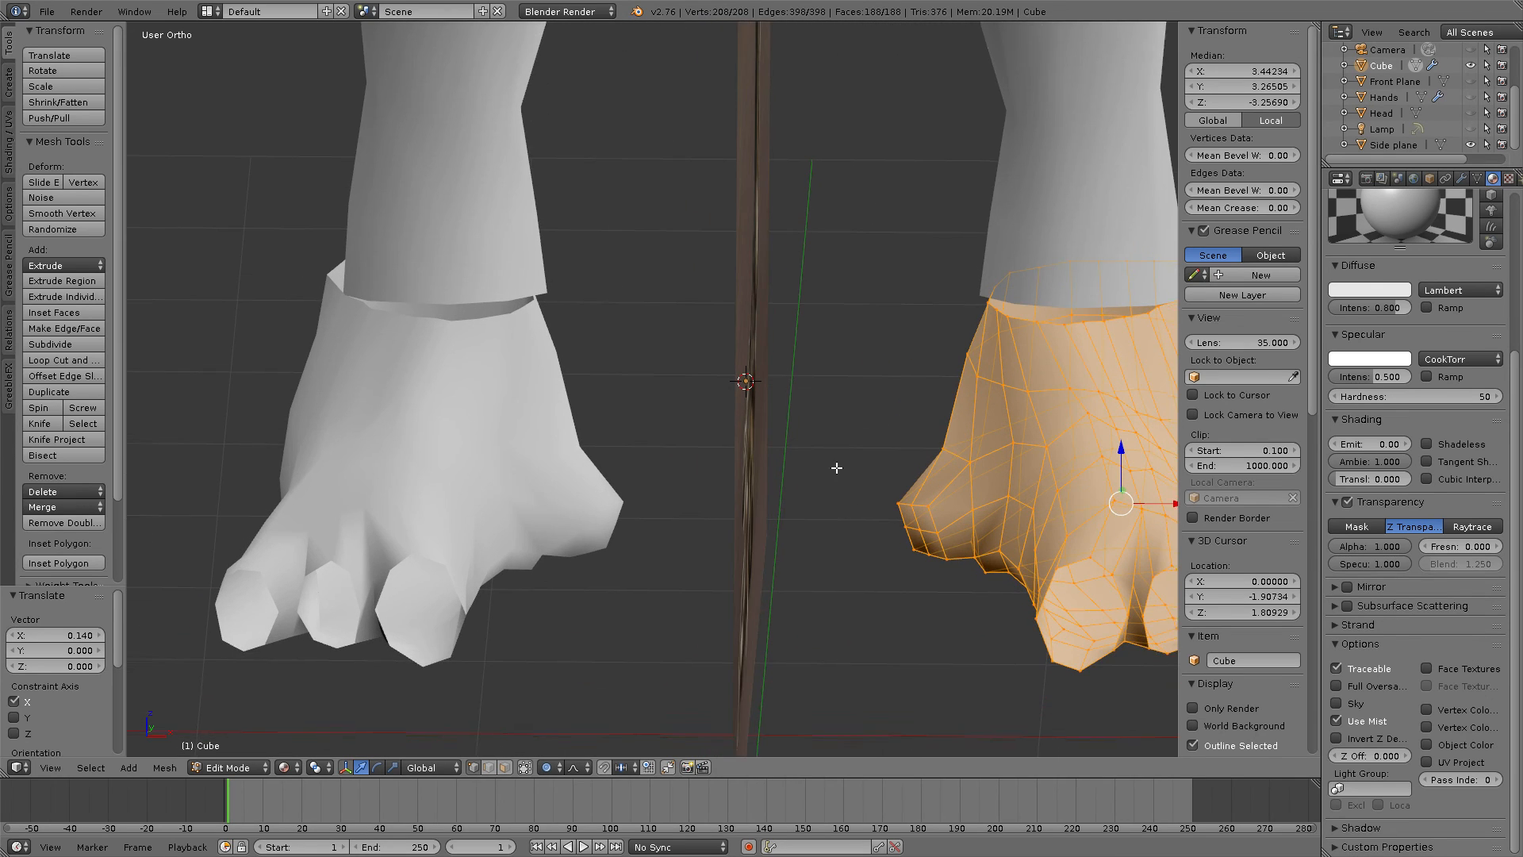
pyautogui.moveTo(836, 468); pyautogui.dragTo(874, 490, button='middle')
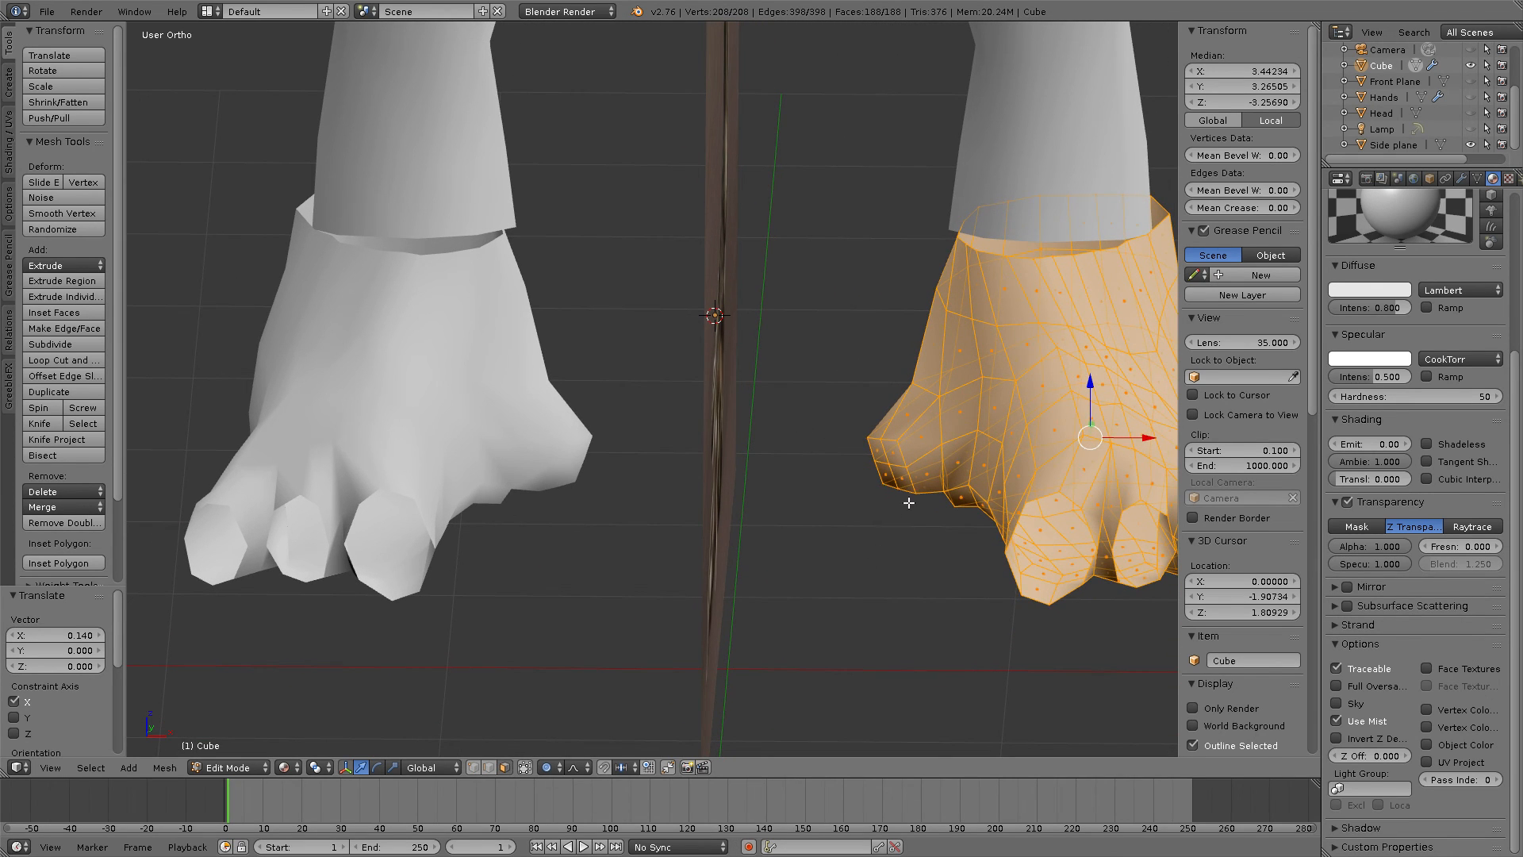
pyautogui.rightClick(874, 464)
pyautogui.keyDown('shift'); pyautogui.rightClick(889, 472); pyautogui.keyUp('shift')
pyautogui.keyDown('shift'); pyautogui.rightClick(905, 481); pyautogui.keyUp('shift')
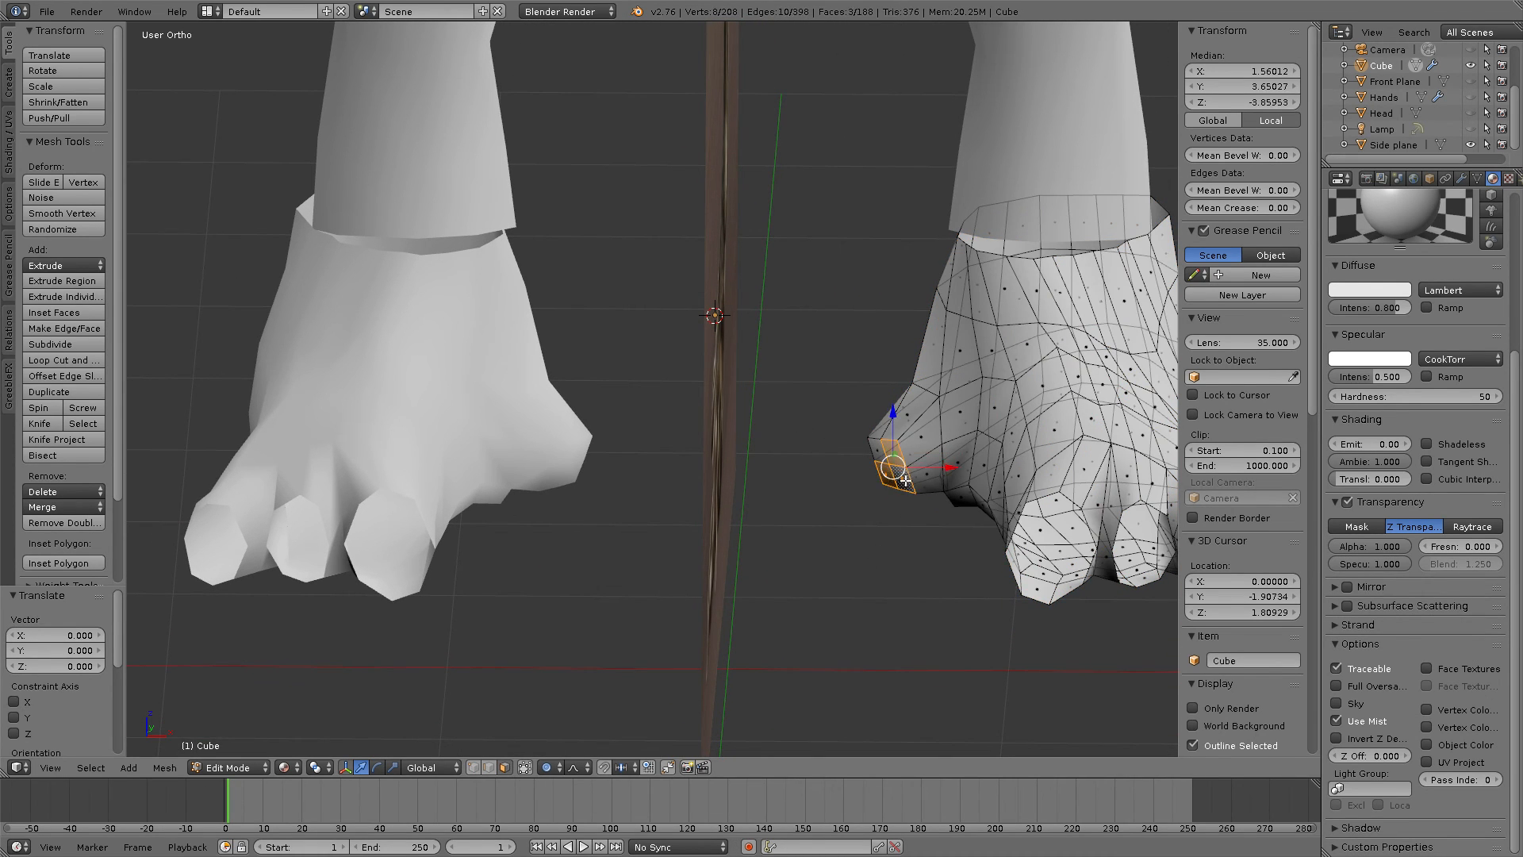
pyautogui.keyDown('shift'); pyautogui.rightClick(876, 451); pyautogui.keyUp('shift')
pyautogui.press('x')
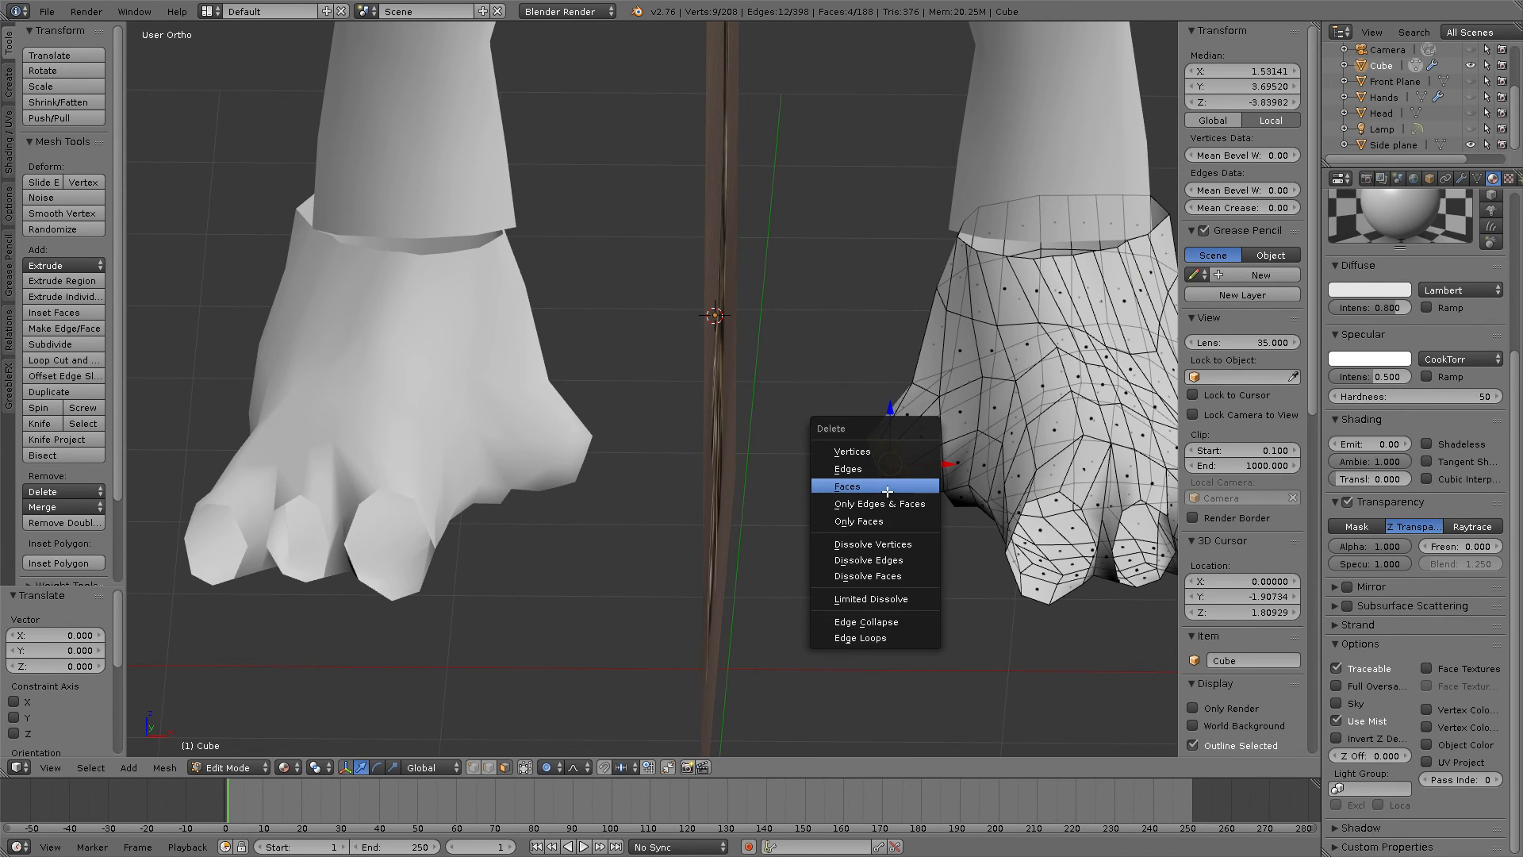
pyautogui.click(887, 486)
pyautogui.moveTo(887, 500); pyautogui.dragTo(909, 537, button='middle')
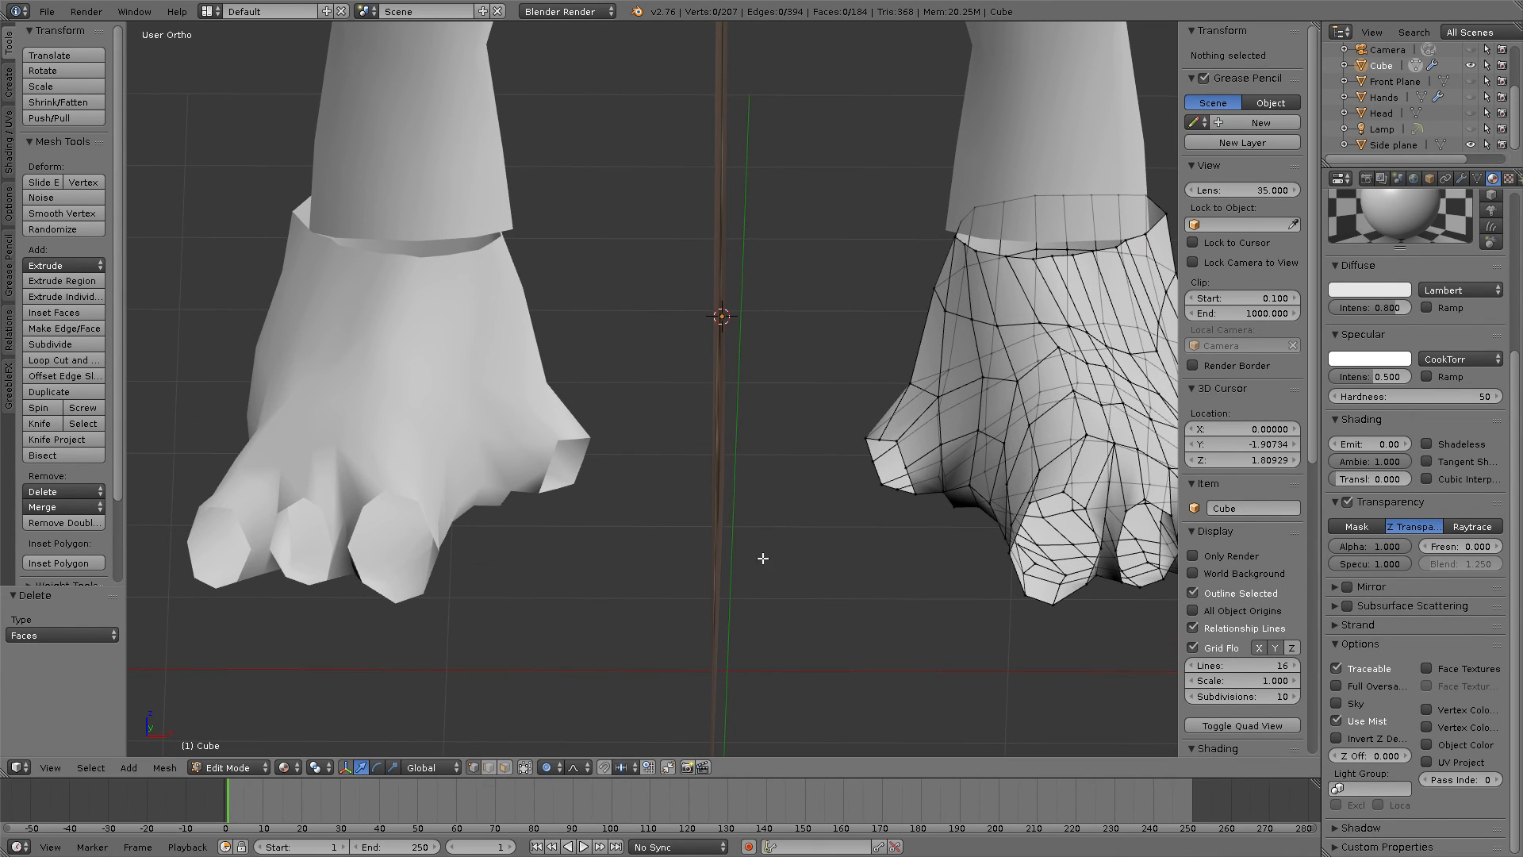
# Step: Move the top vertex of the rear toe opening 0.047 in Z and its bottom vertex -0.050, using a smaller proportional size
pyautogui.rightClick(872, 446)
pyautogui.press('g')
pyautogui.press('z')
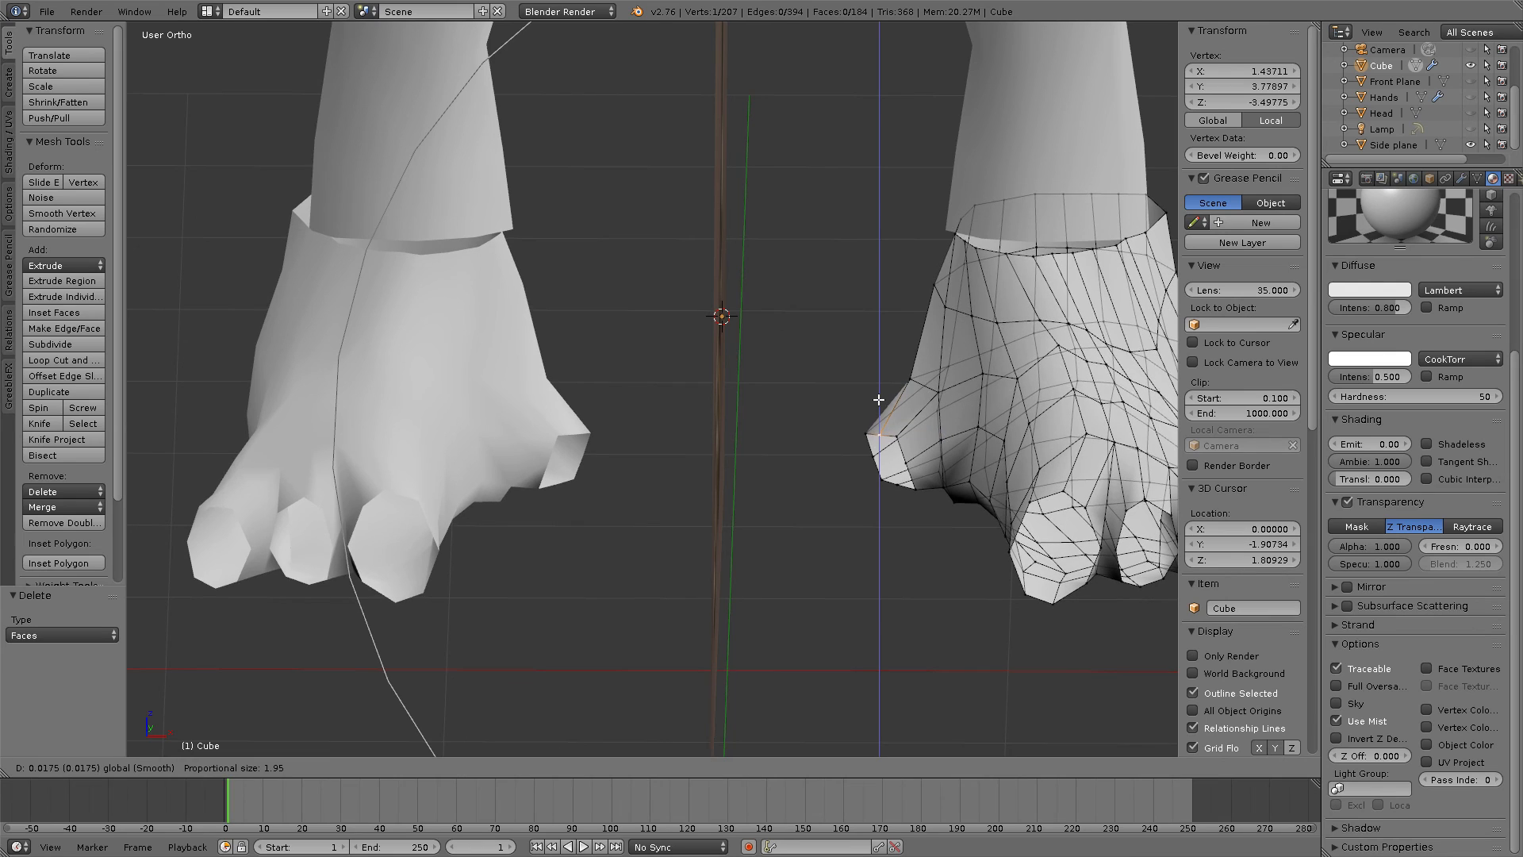
pyautogui.scroll(20, 879, 400)
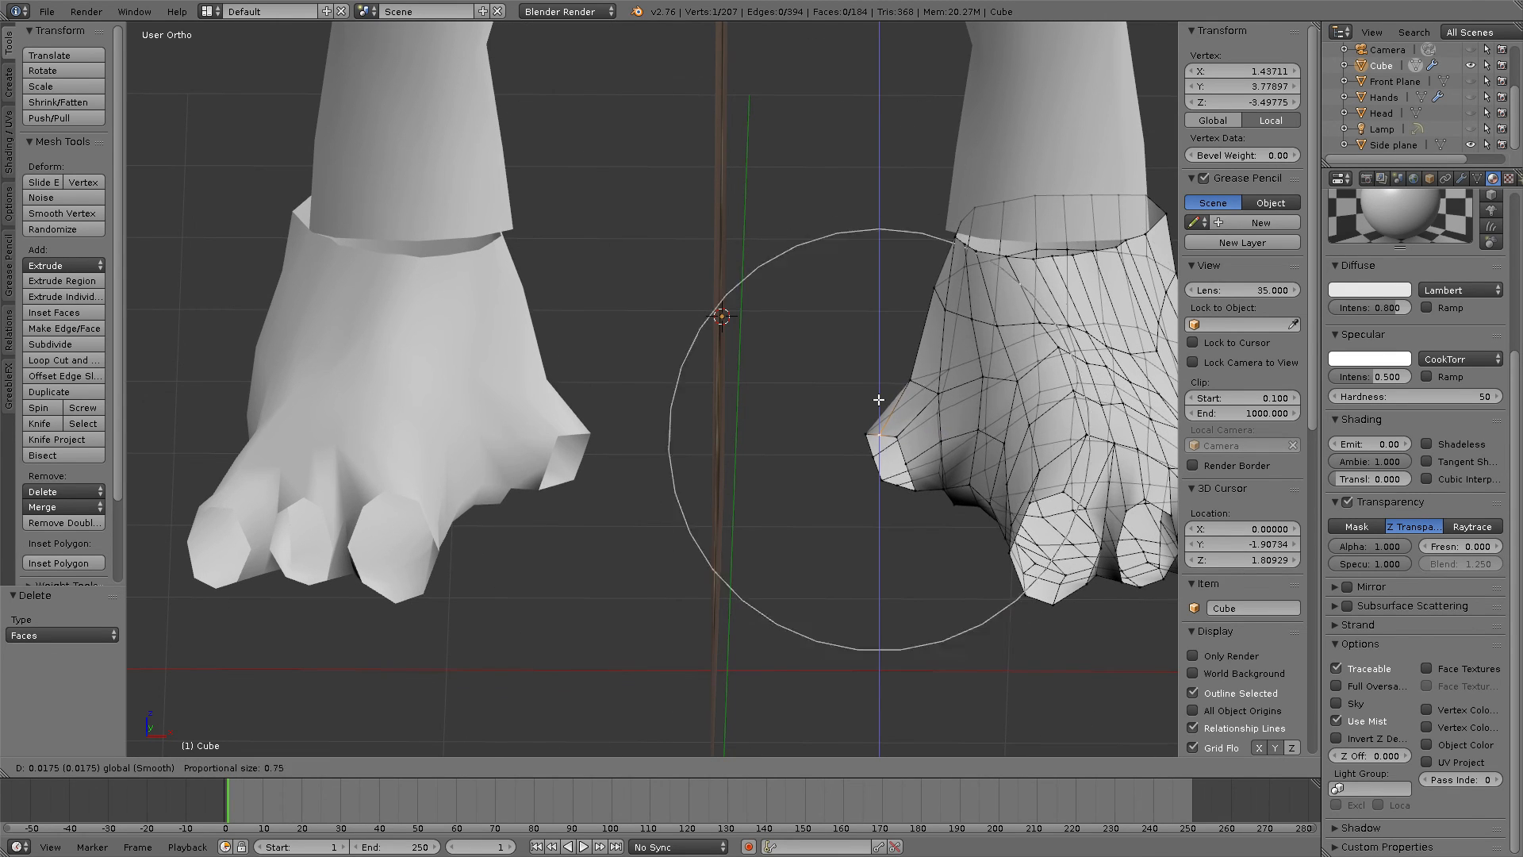
pyautogui.click(877, 403)
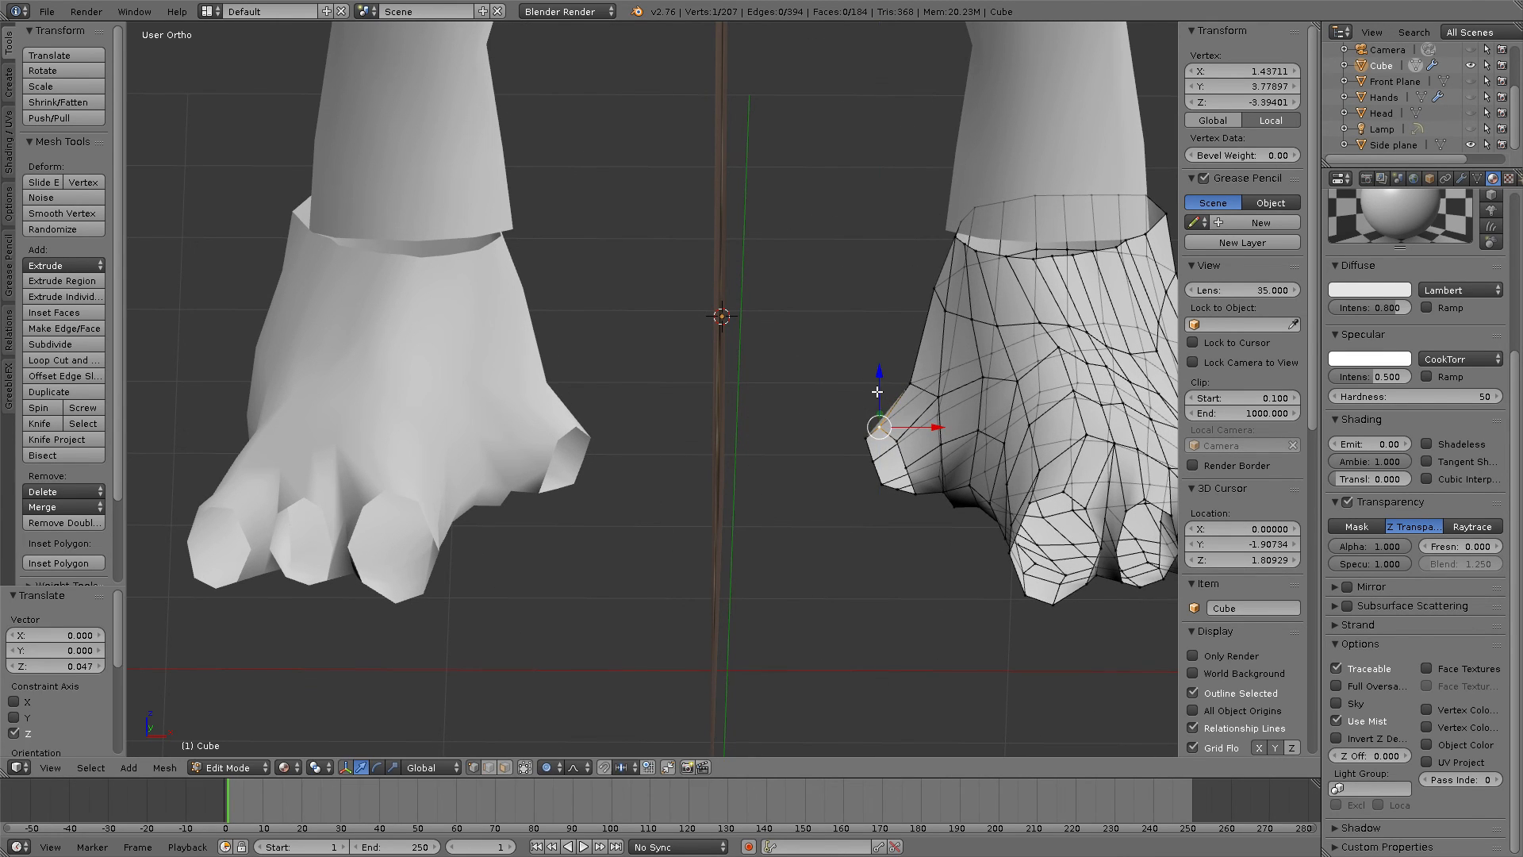
pyautogui.moveTo(898, 449); pyautogui.dragTo(897, 455)
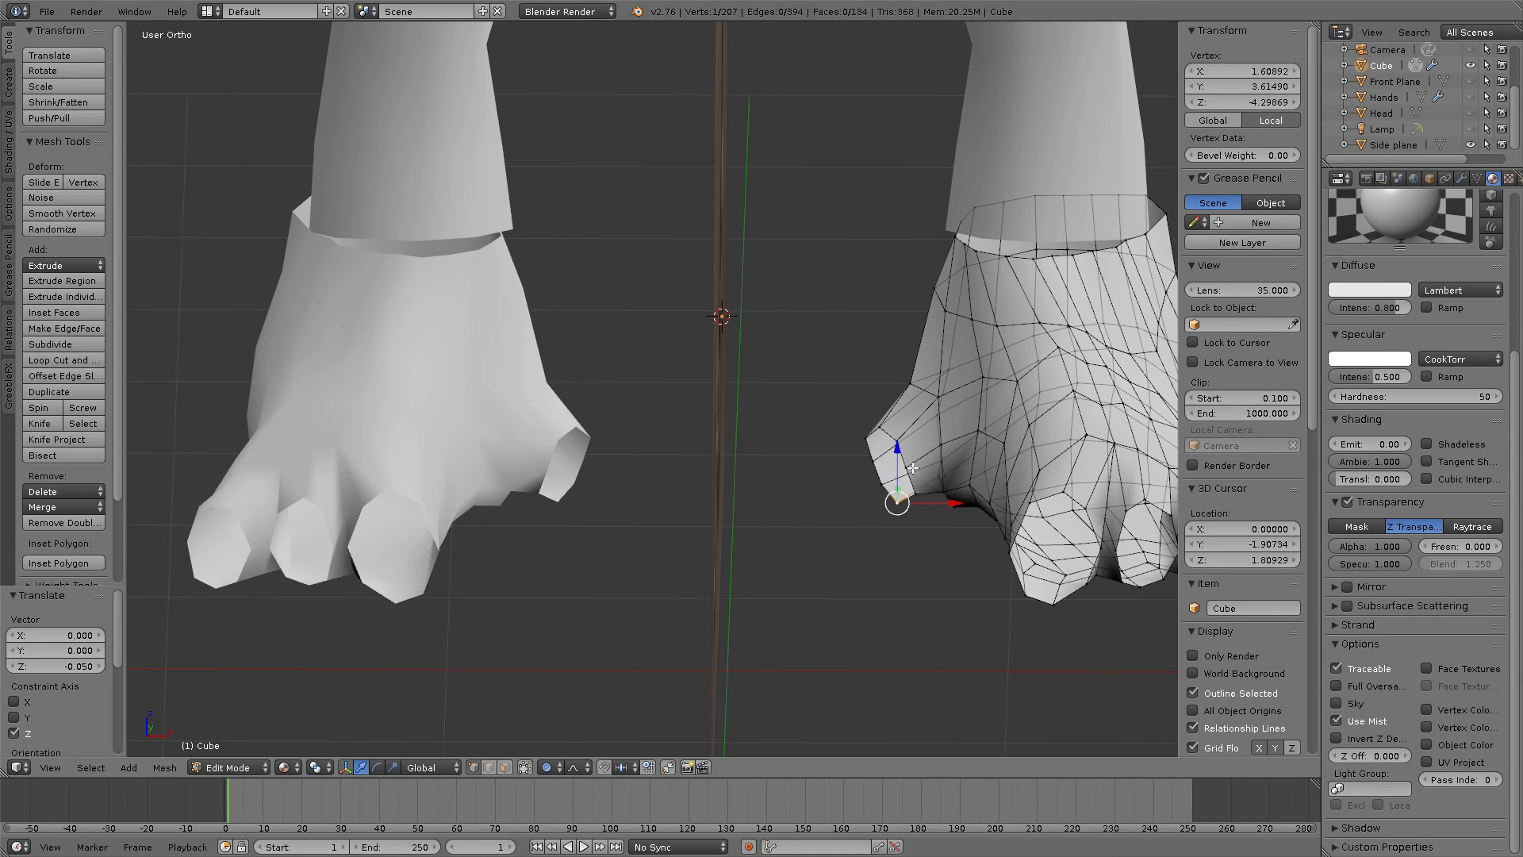
# Step: Widen the rear toe opening by moving its outer side vertex 0.047 and its innermost vertex -0.065 in X
pyautogui.rightClick(907, 468)
pyautogui.moveTo(863, 457); pyautogui.dragTo(950, 465, button='middle')
pyautogui.press('g')
pyautogui.press('x')
pyautogui.click(939, 457)
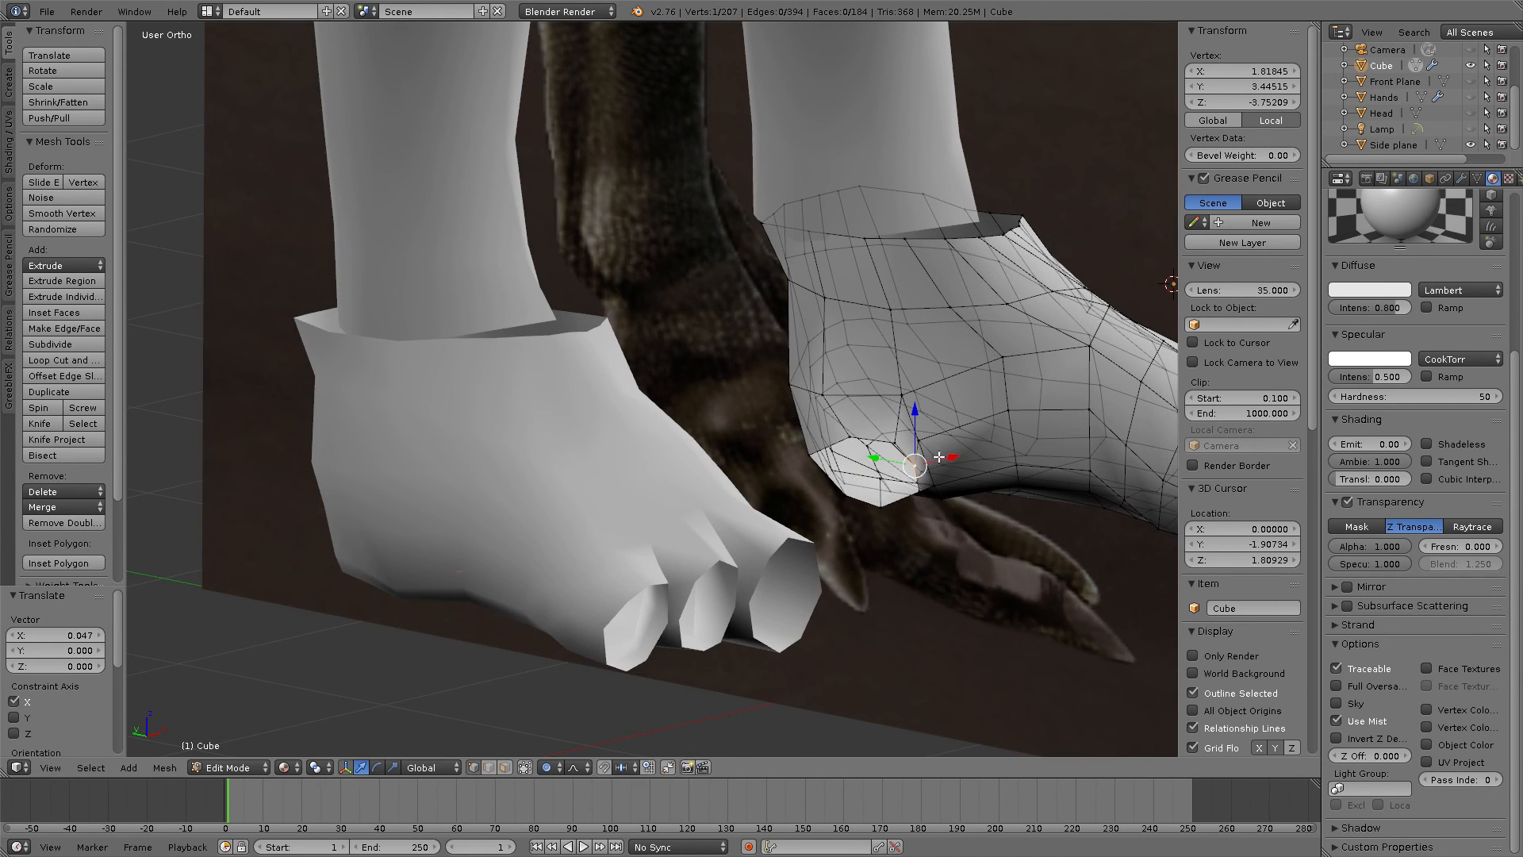
pyautogui.rightClick(828, 478)
pyautogui.press('g')
pyautogui.press('x')
pyautogui.click(842, 470)
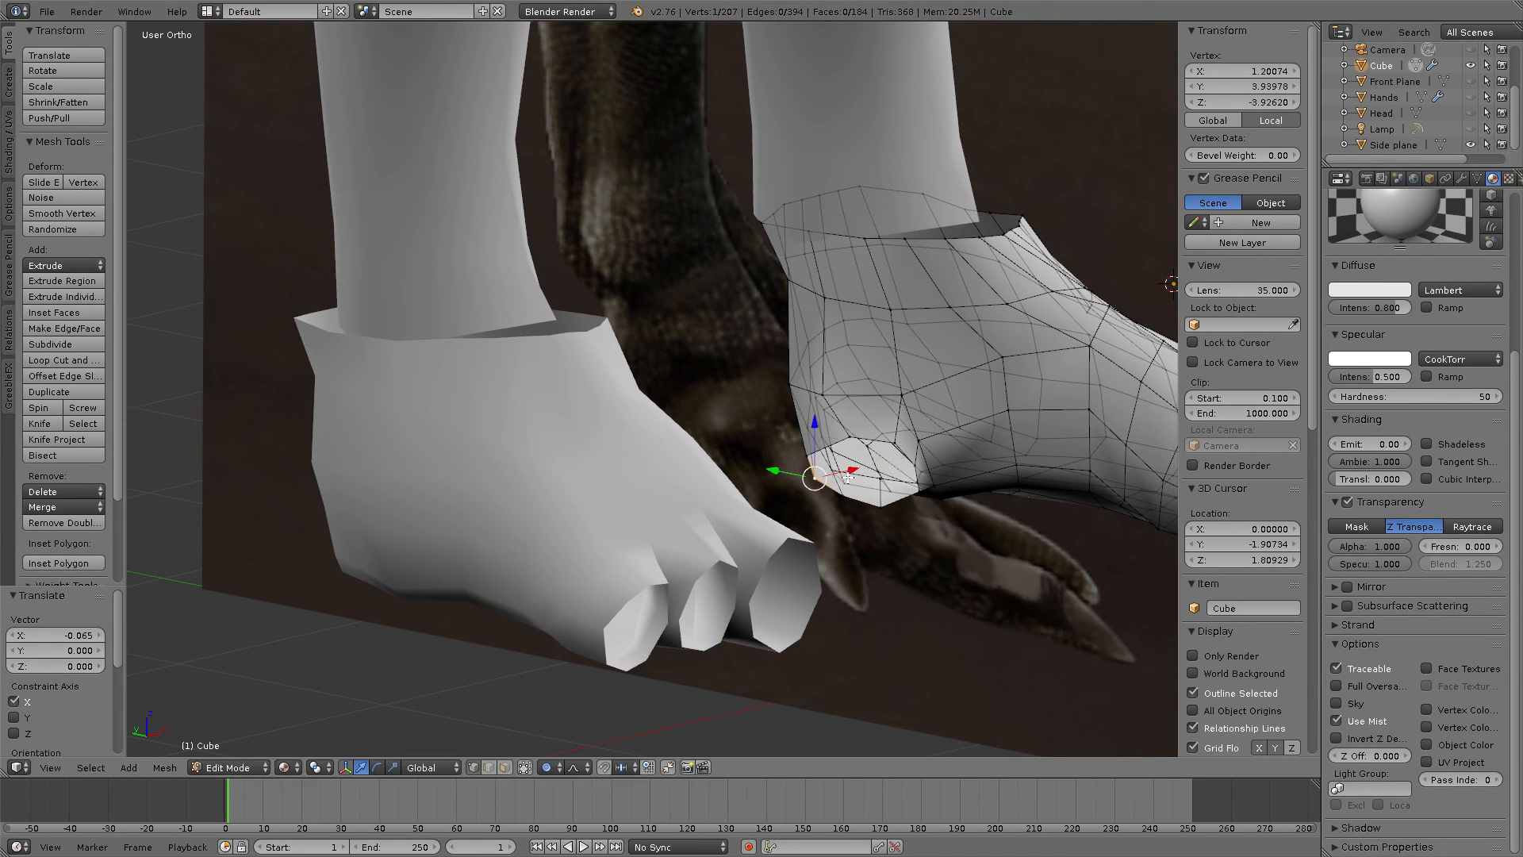
# Step: Nudge the opening's upper inner vertex by 0.027, -0.022, 0.022 and its innermost vertex by 0.032, 0.011, 0.007 to round it
pyautogui.rightClick(806, 455)
pyautogui.press('g')
pyautogui.click(820, 450)
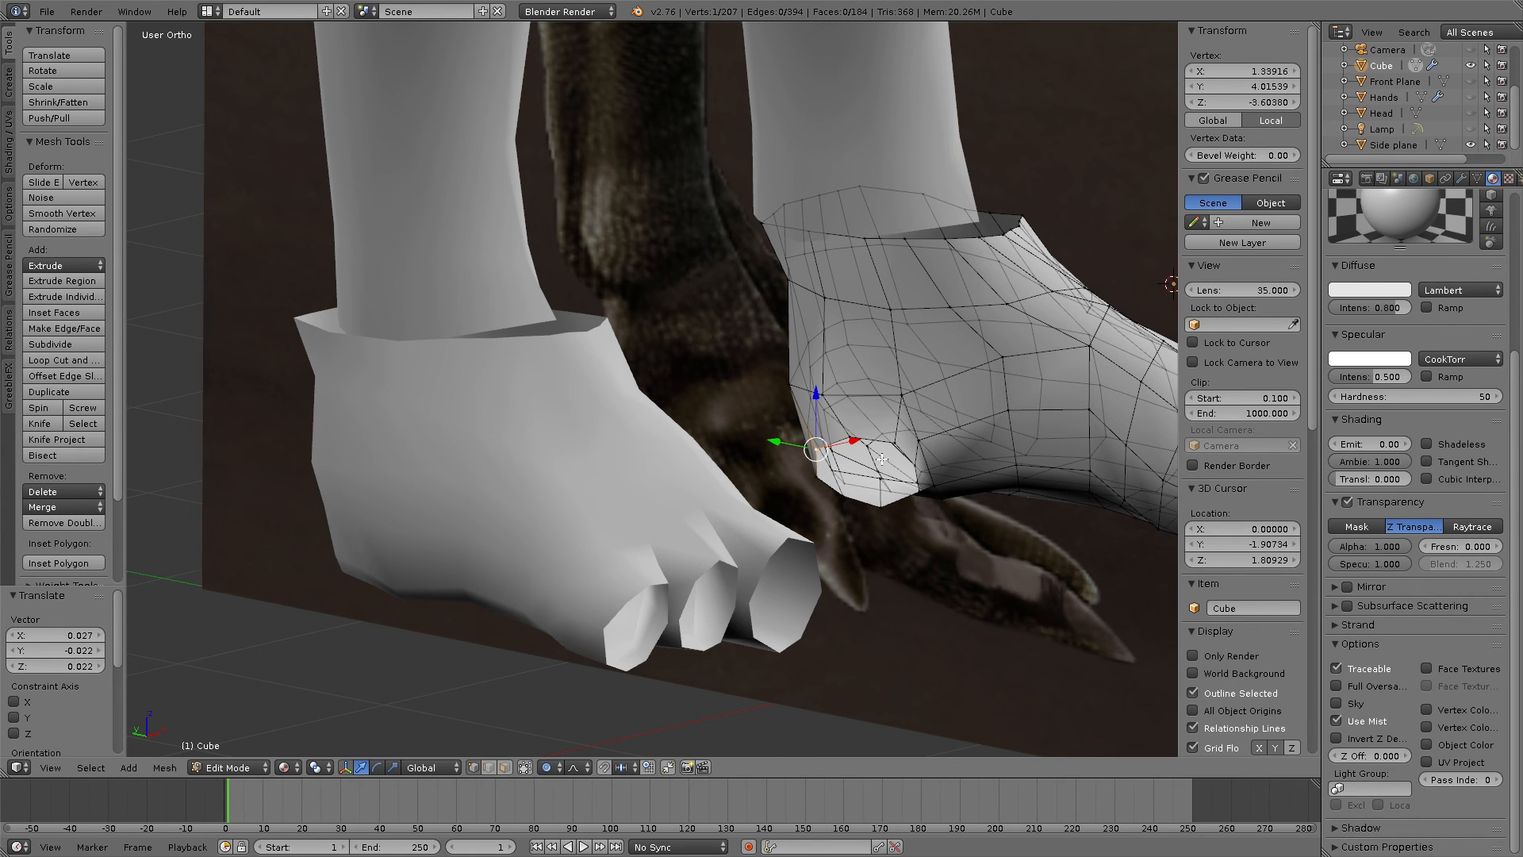
pyautogui.moveTo(881, 459); pyautogui.dragTo(796, 482, button='middle')
pyautogui.rightClick(800, 478)
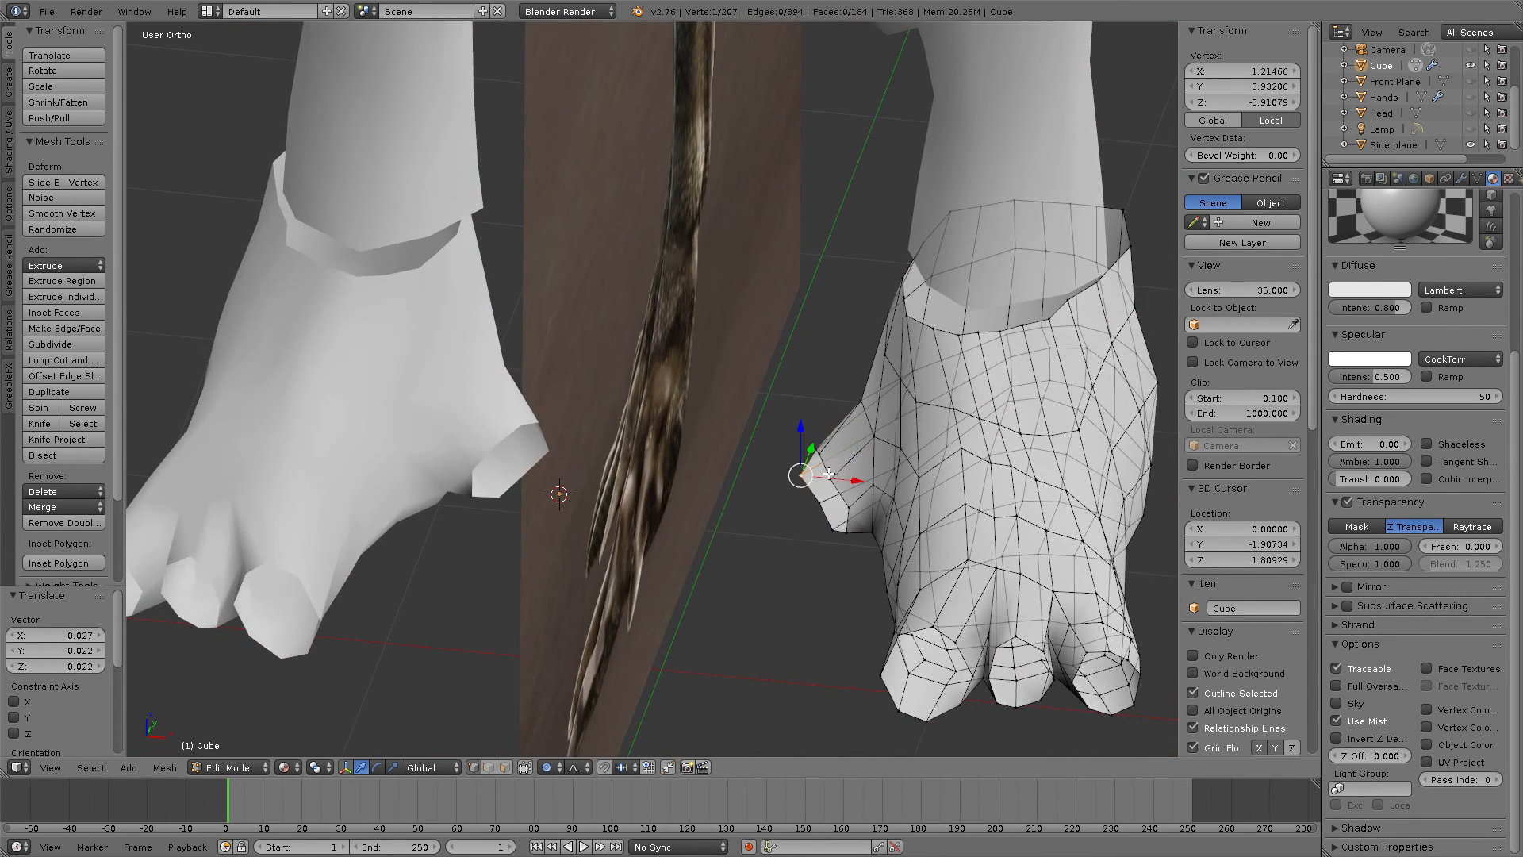
pyautogui.press('g')
pyautogui.click(825, 460)
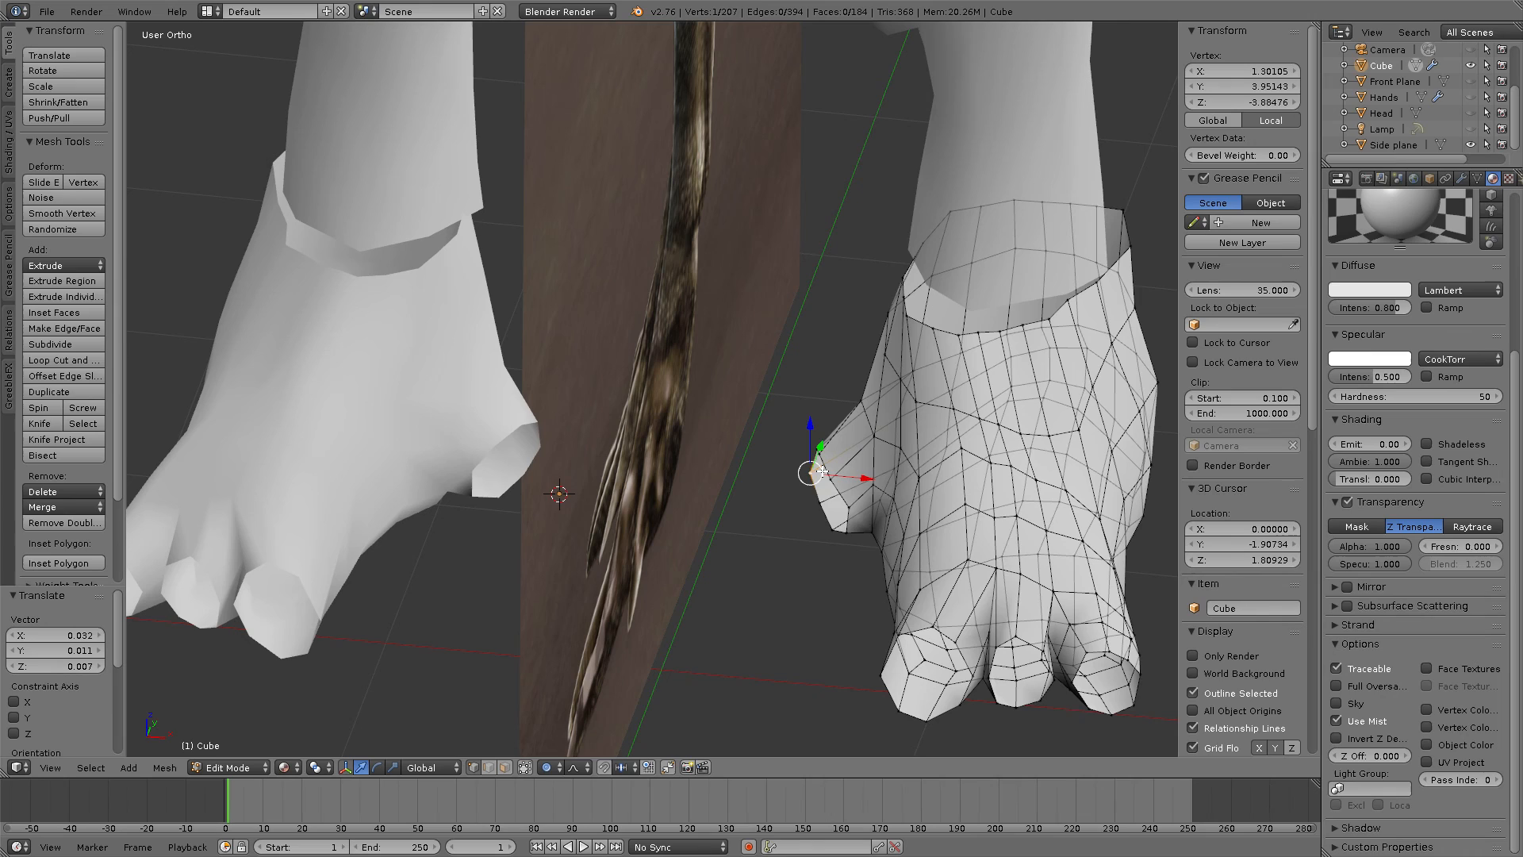
# Step: Nudge the opening's outer side vertex by 0.013, 0.005, 0.005 and its bottom vertex by 0.018, 0.012, 0.015
pyautogui.rightClick(861, 505)
pyautogui.press('g')
pyautogui.click(867, 503)
pyautogui.rightClick(835, 536)
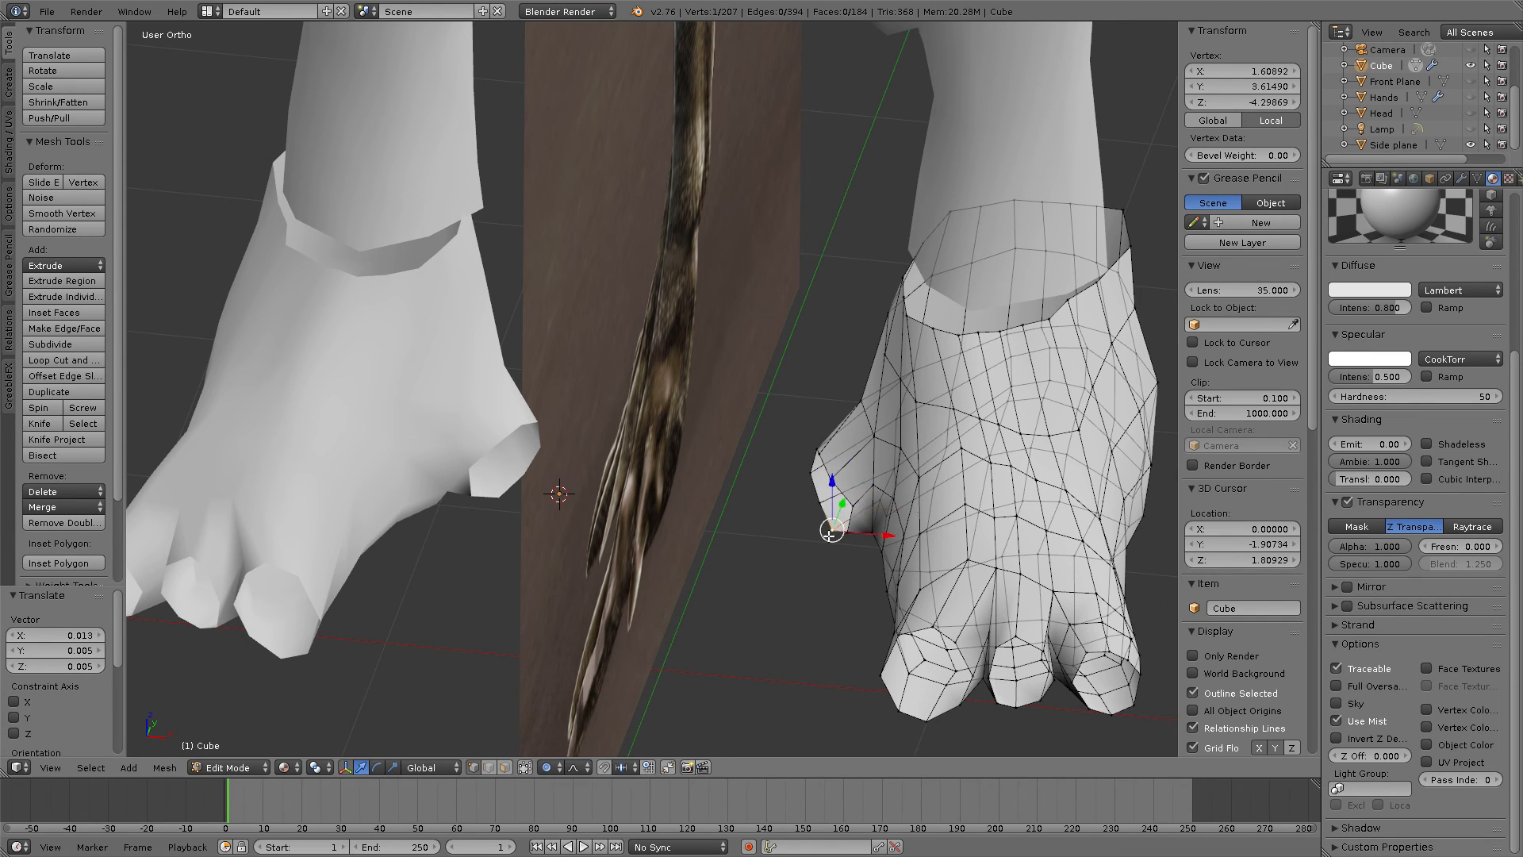
pyautogui.rightClick(848, 535)
pyautogui.press('g')
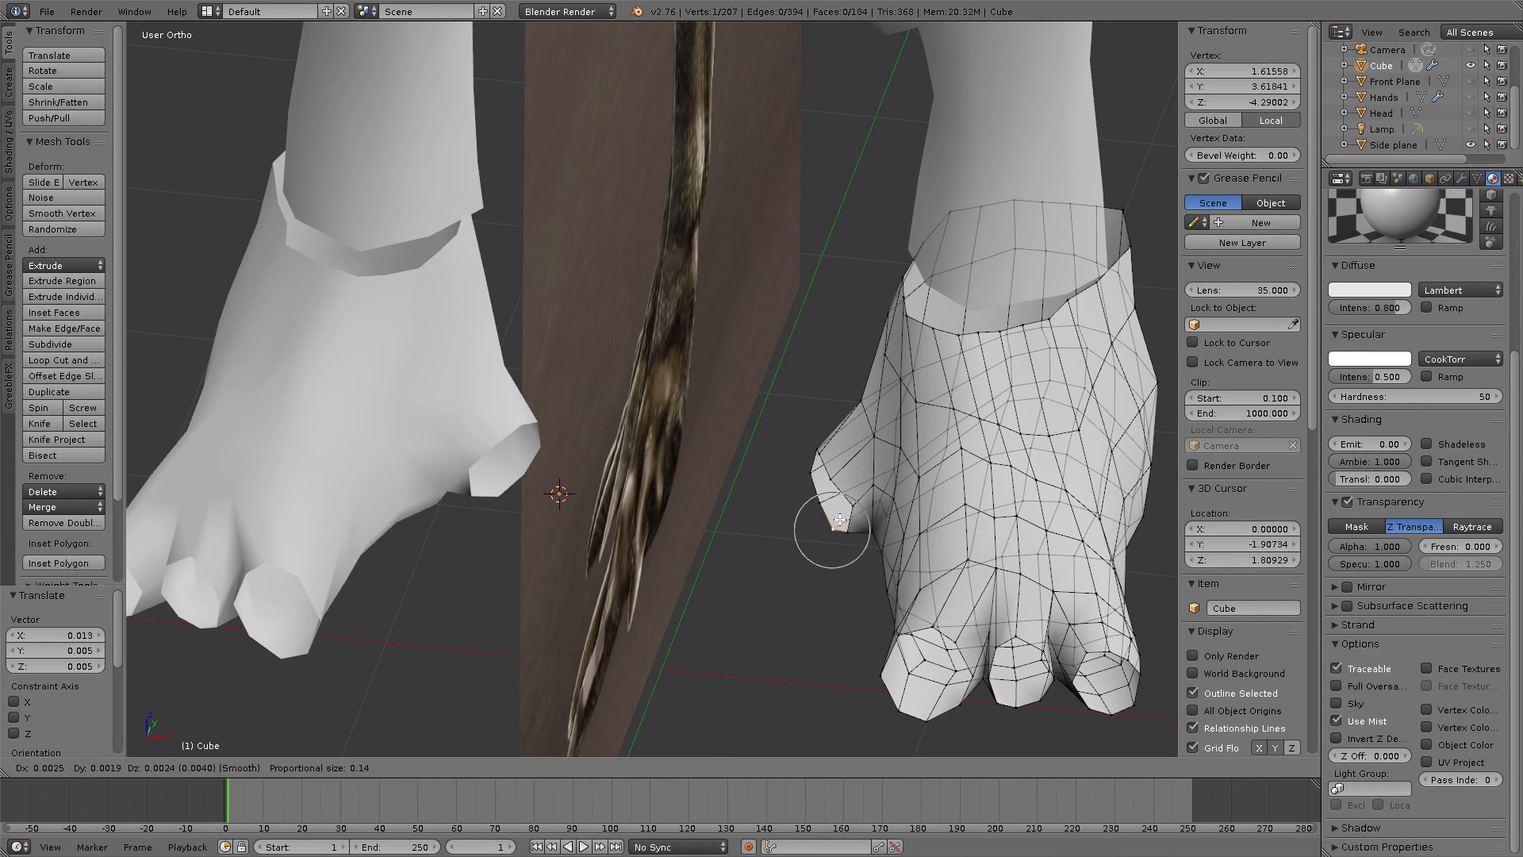
pyautogui.click(845, 516)
# Step: Shift the rear toe opening's innermost vertex by -0.018, -0.009, -0.010 to even out the rim
pyautogui.rightClick(816, 468)
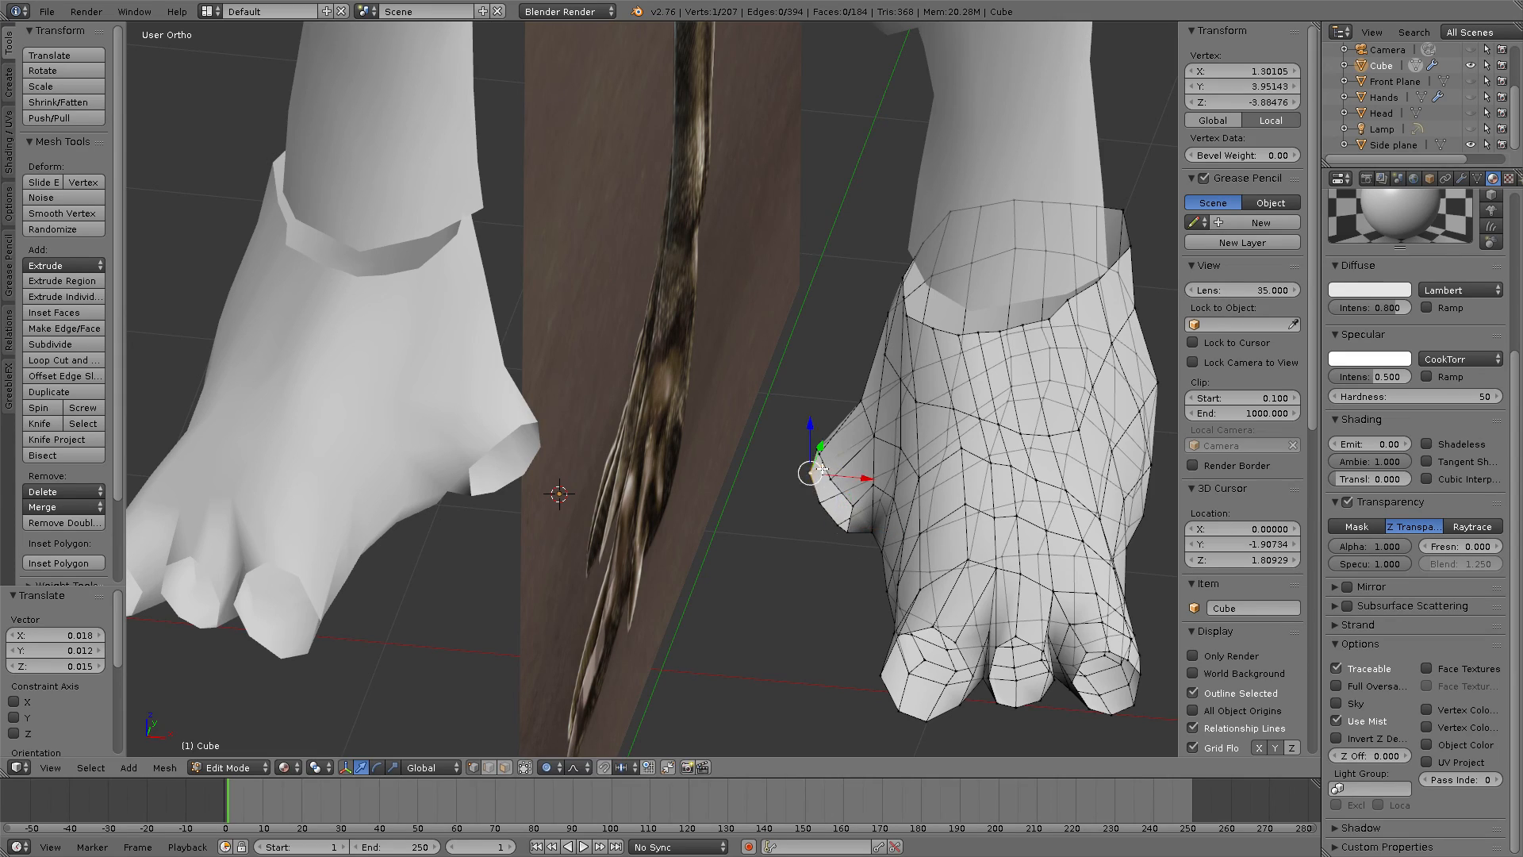
pyautogui.press('g')
pyautogui.click(819, 470)
pyautogui.moveTo(838, 452); pyautogui.dragTo(816, 405, button='middle')
pyautogui.scroll(-4, 813, 468)
pyautogui.press('KP_1')
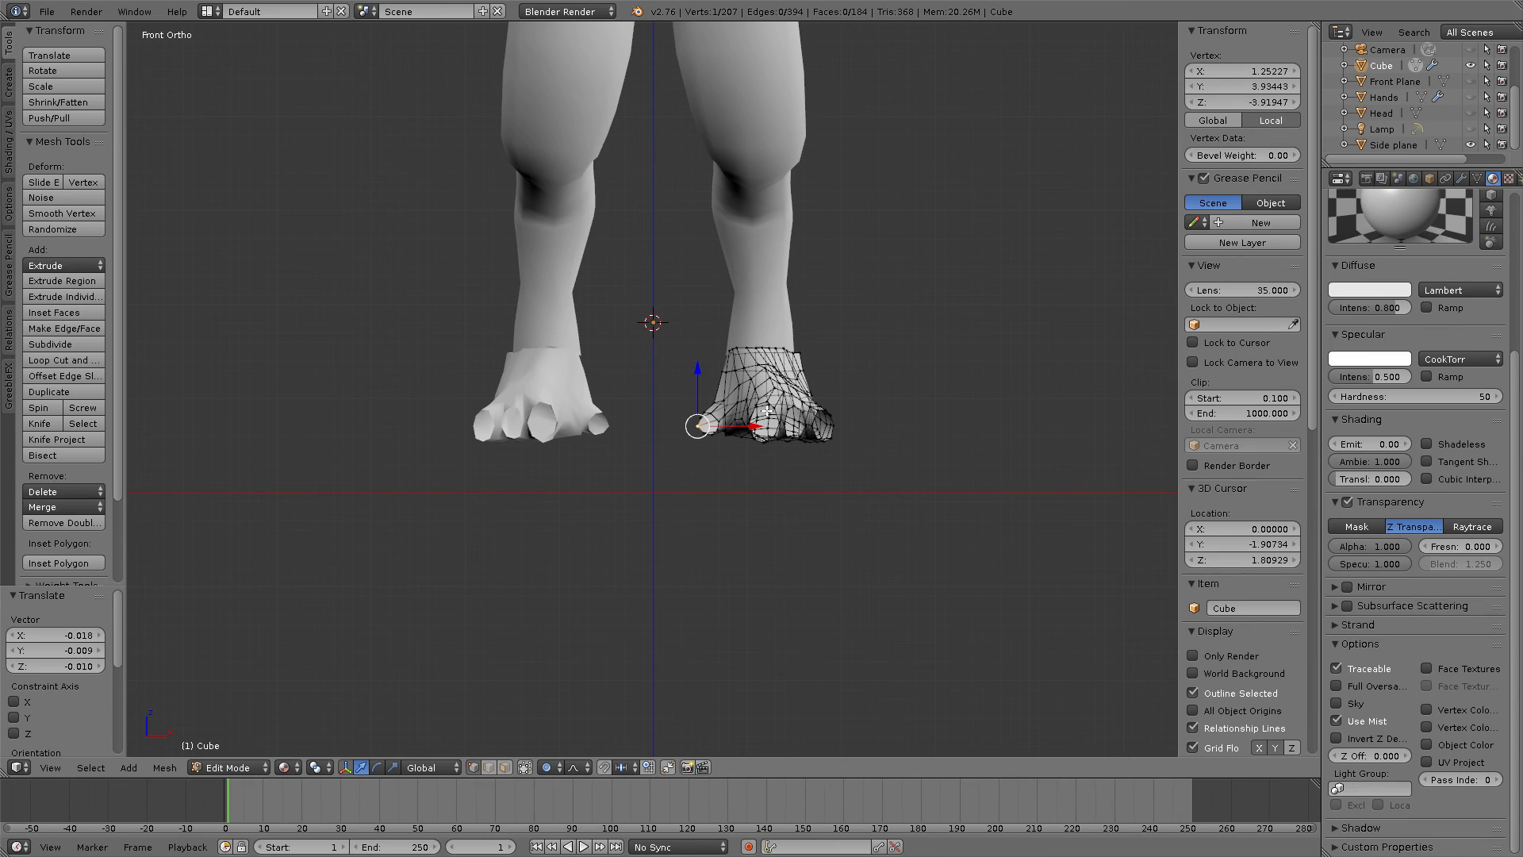
# Step: Save the scene as 8045B_.blend in the 8045 folder, overwriting the existing file
pyautogui.scroll(-5, 829, 467)
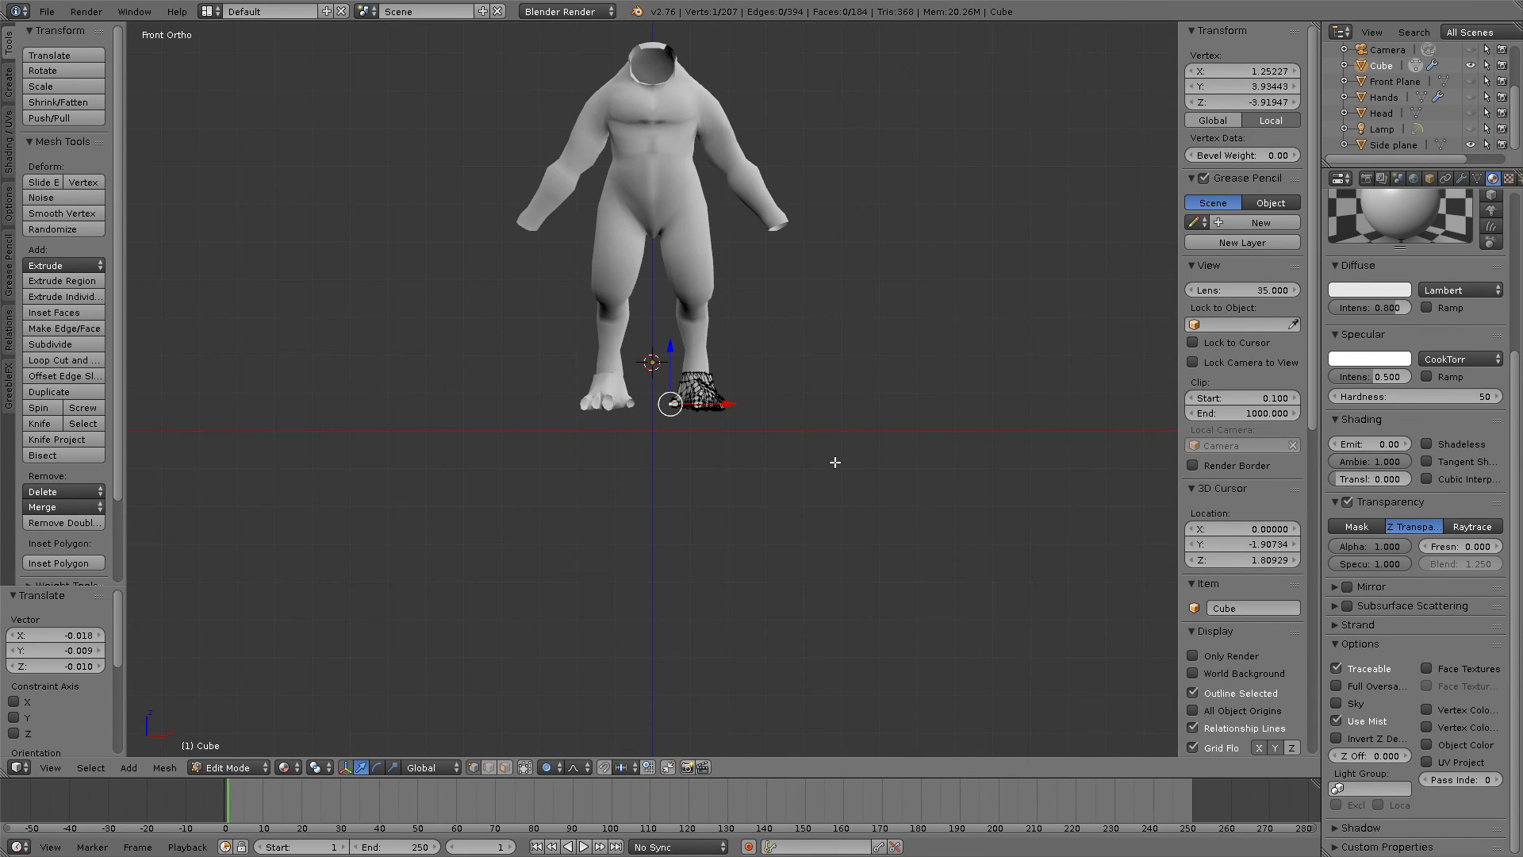
pyautogui.scroll(5, 834, 463)
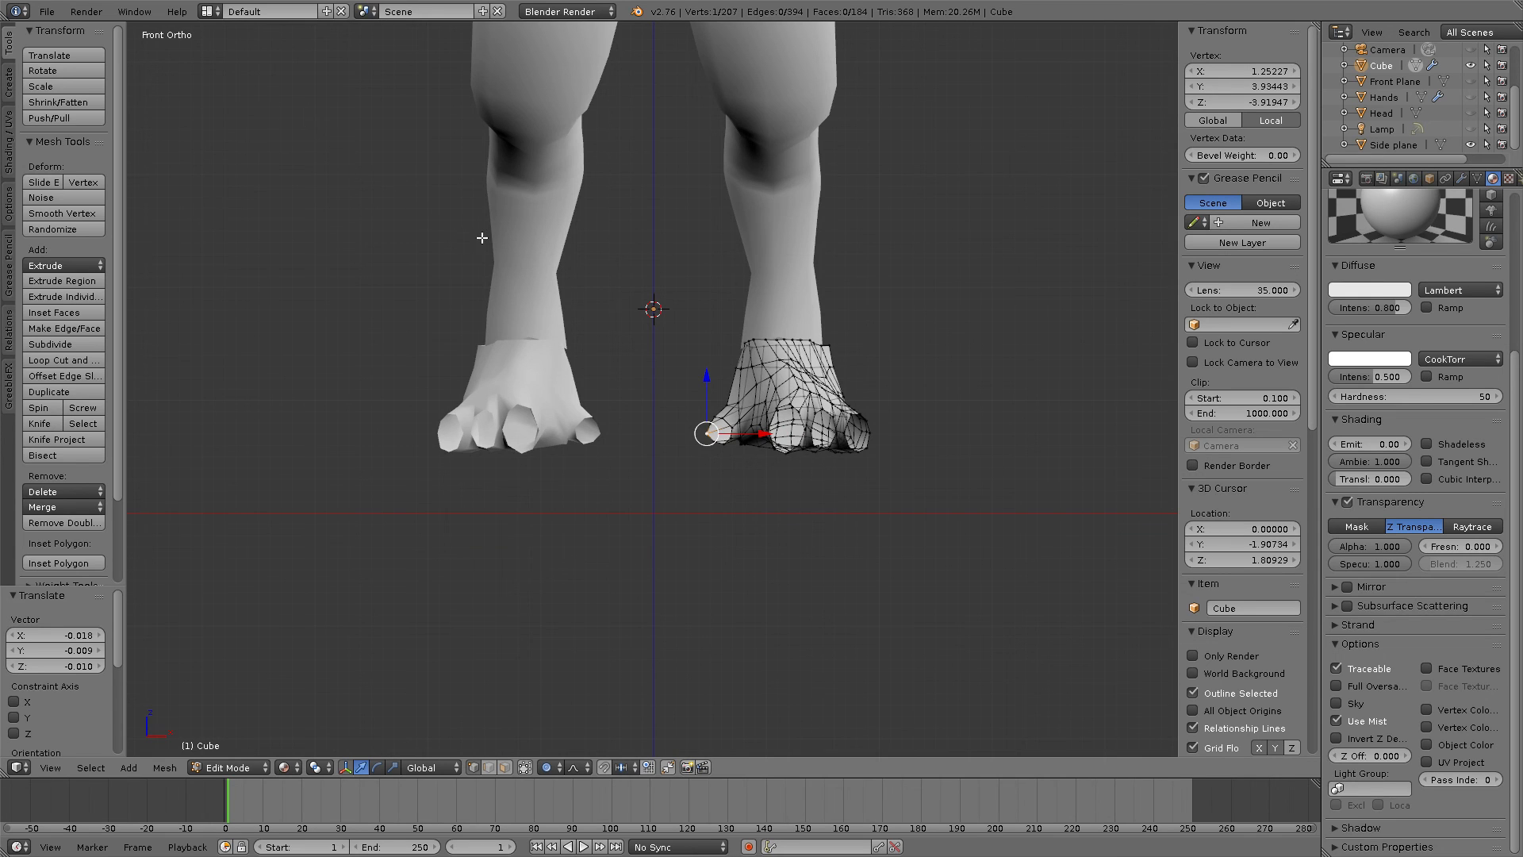
pyautogui.keyDown('shift'); pyautogui.moveTo(485, 238); pyautogui.dragTo(513, 497, button='middle'); pyautogui.keyUp('shift')
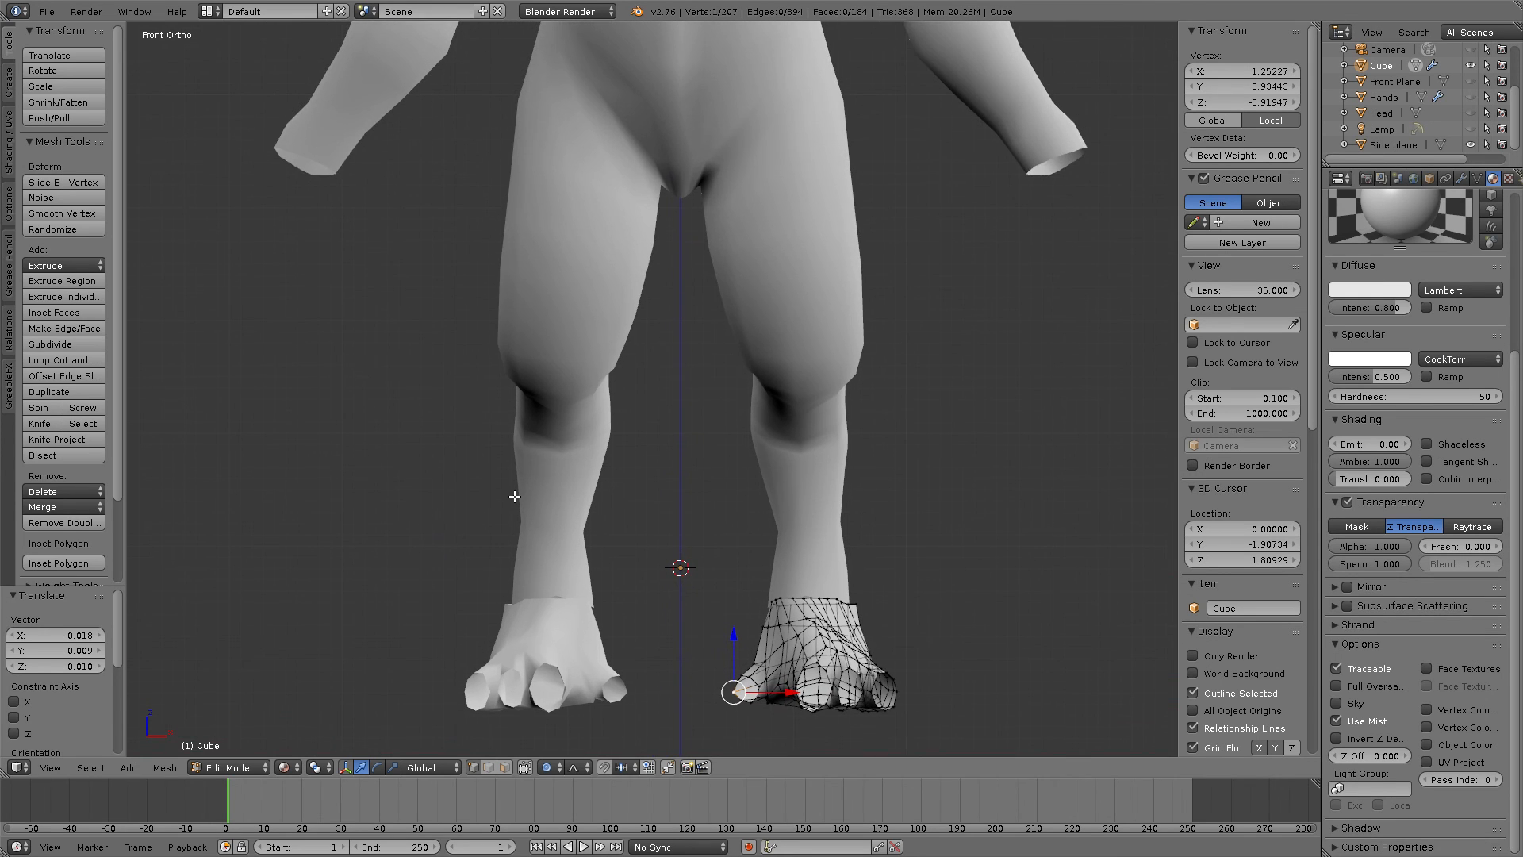
pyautogui.click(47, 11)
pyautogui.click(111, 149)
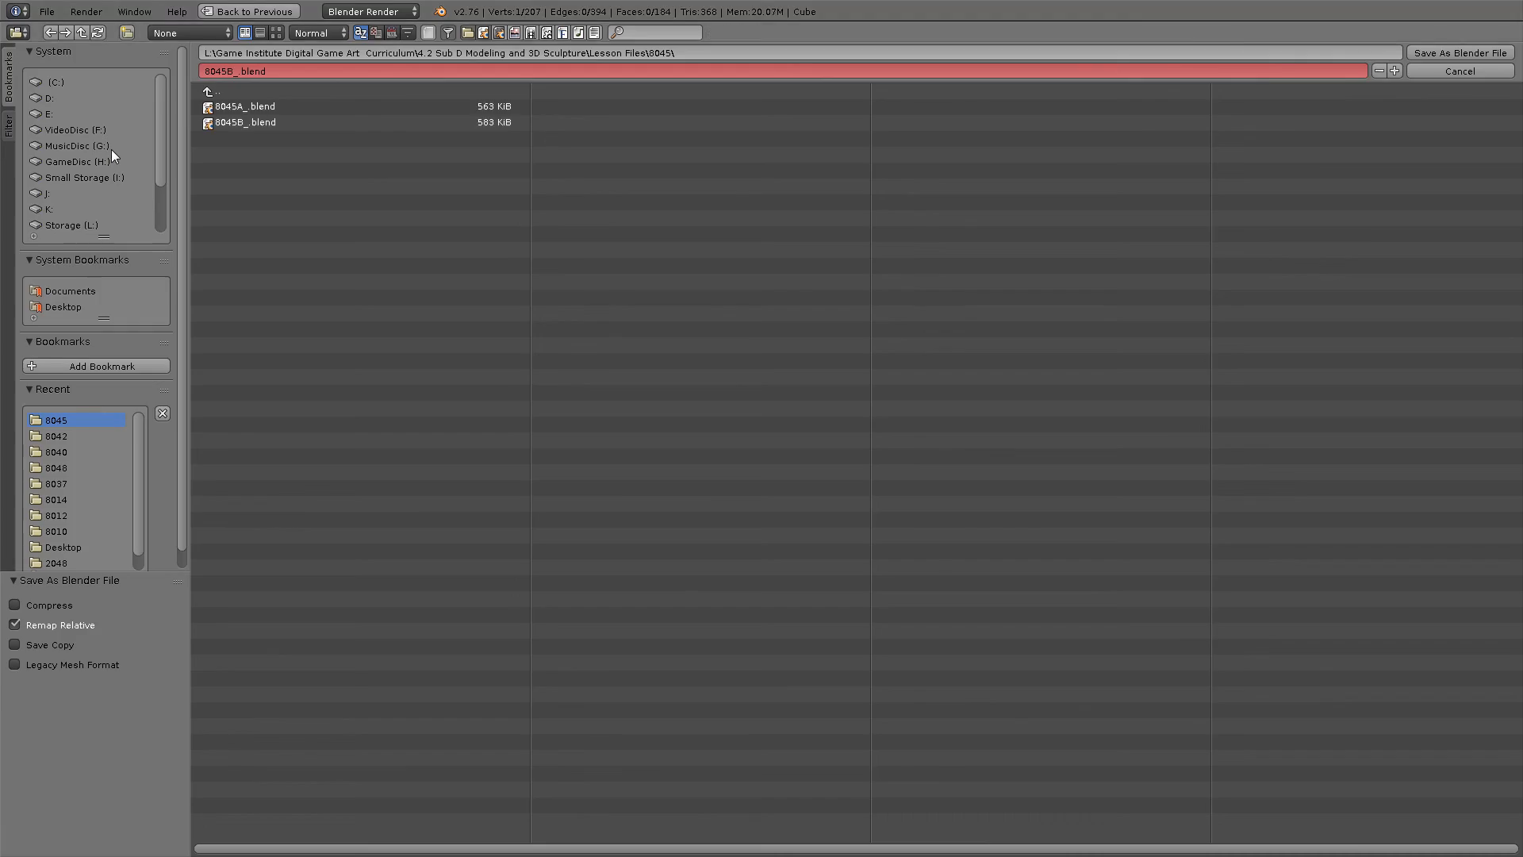
pyautogui.click(233, 122)
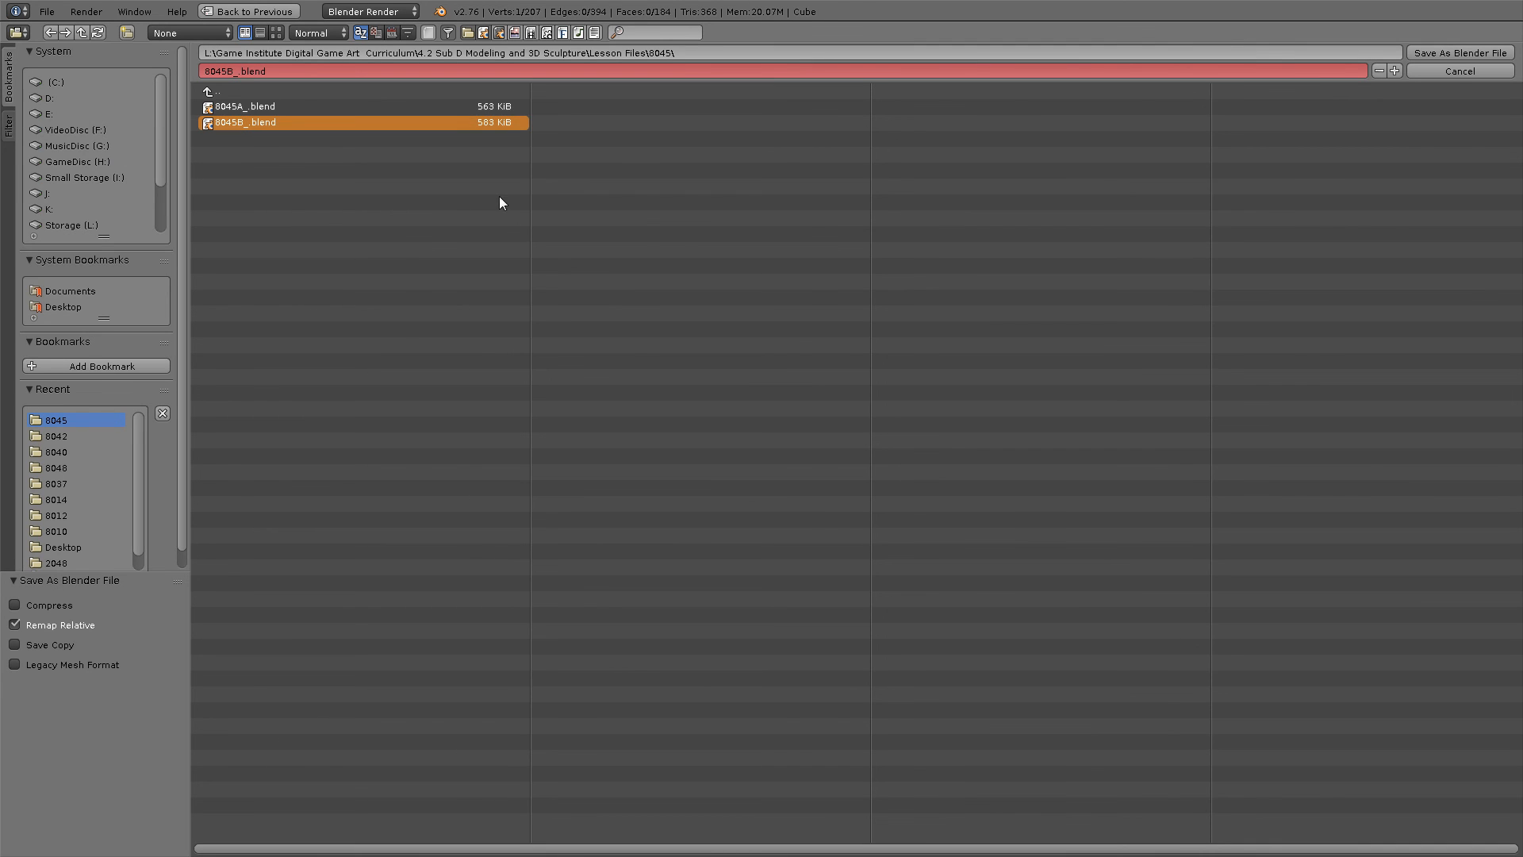
pyautogui.click(1461, 53)
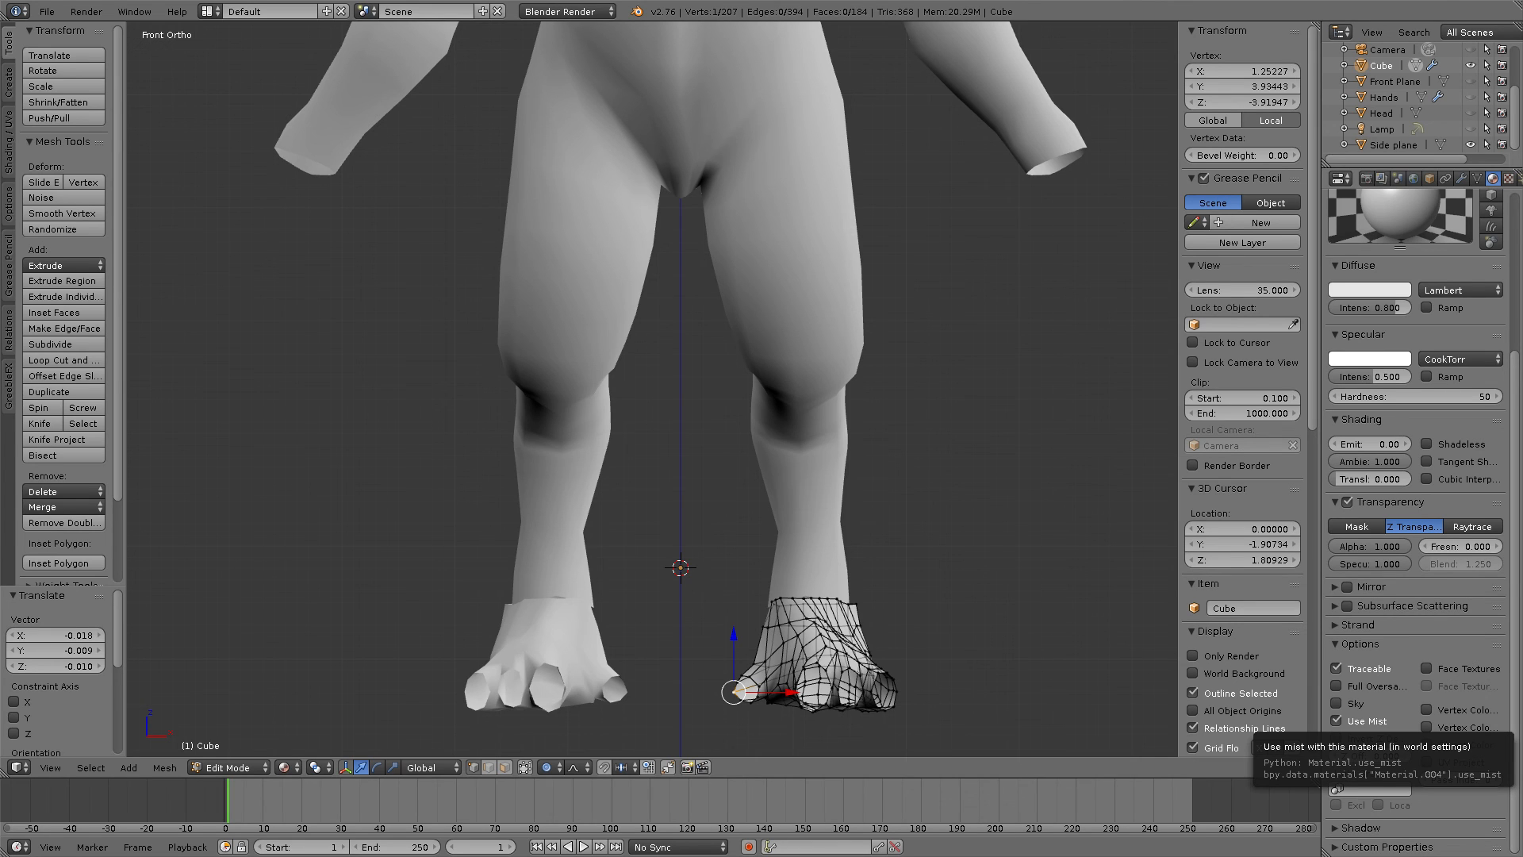
# Step: Try nudging the vertex on the upper inner side of the foot with smooth proportional falloff, and undo the move
pyautogui.press('g')
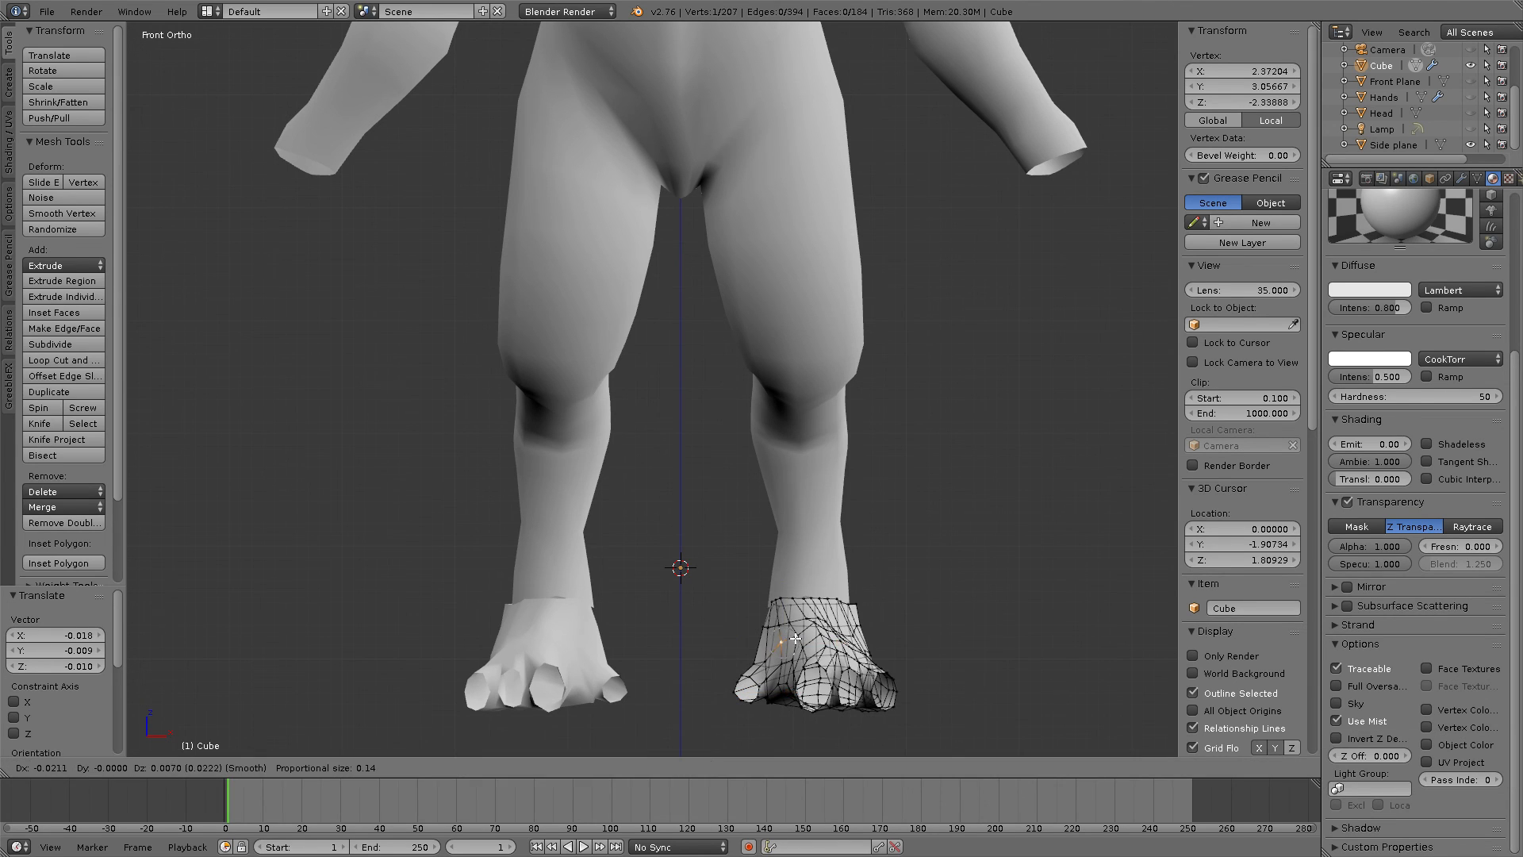
pyautogui.click(790, 637)
pyautogui.moveTo(827, 636); pyautogui.dragTo(870, 650, button='middle')
pyautogui.hotkey('ctrl', 'z')
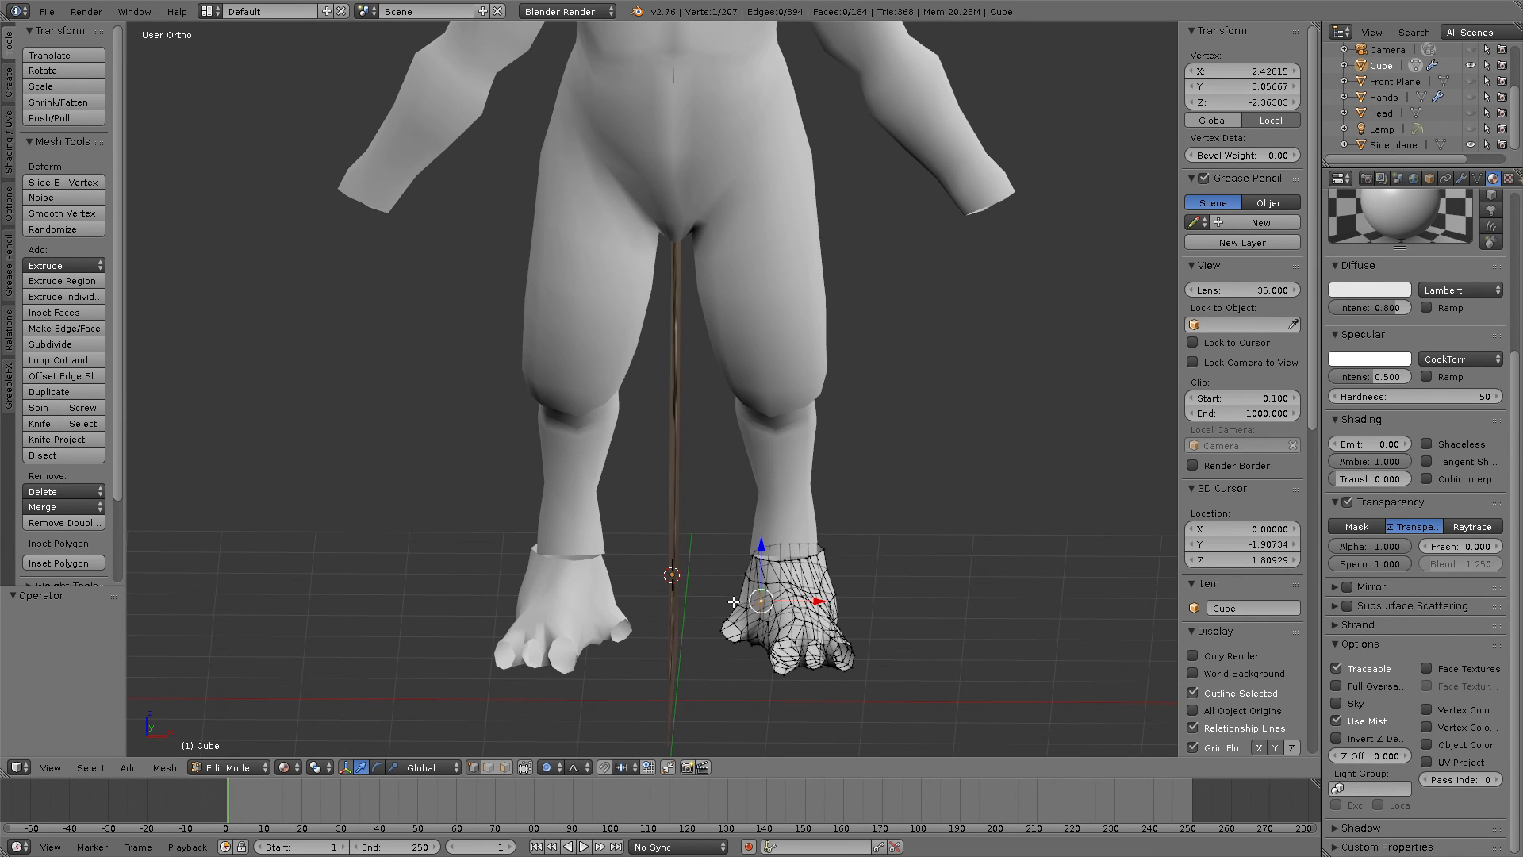
pyautogui.moveTo(734, 603); pyautogui.dragTo(737, 600, button='middle')
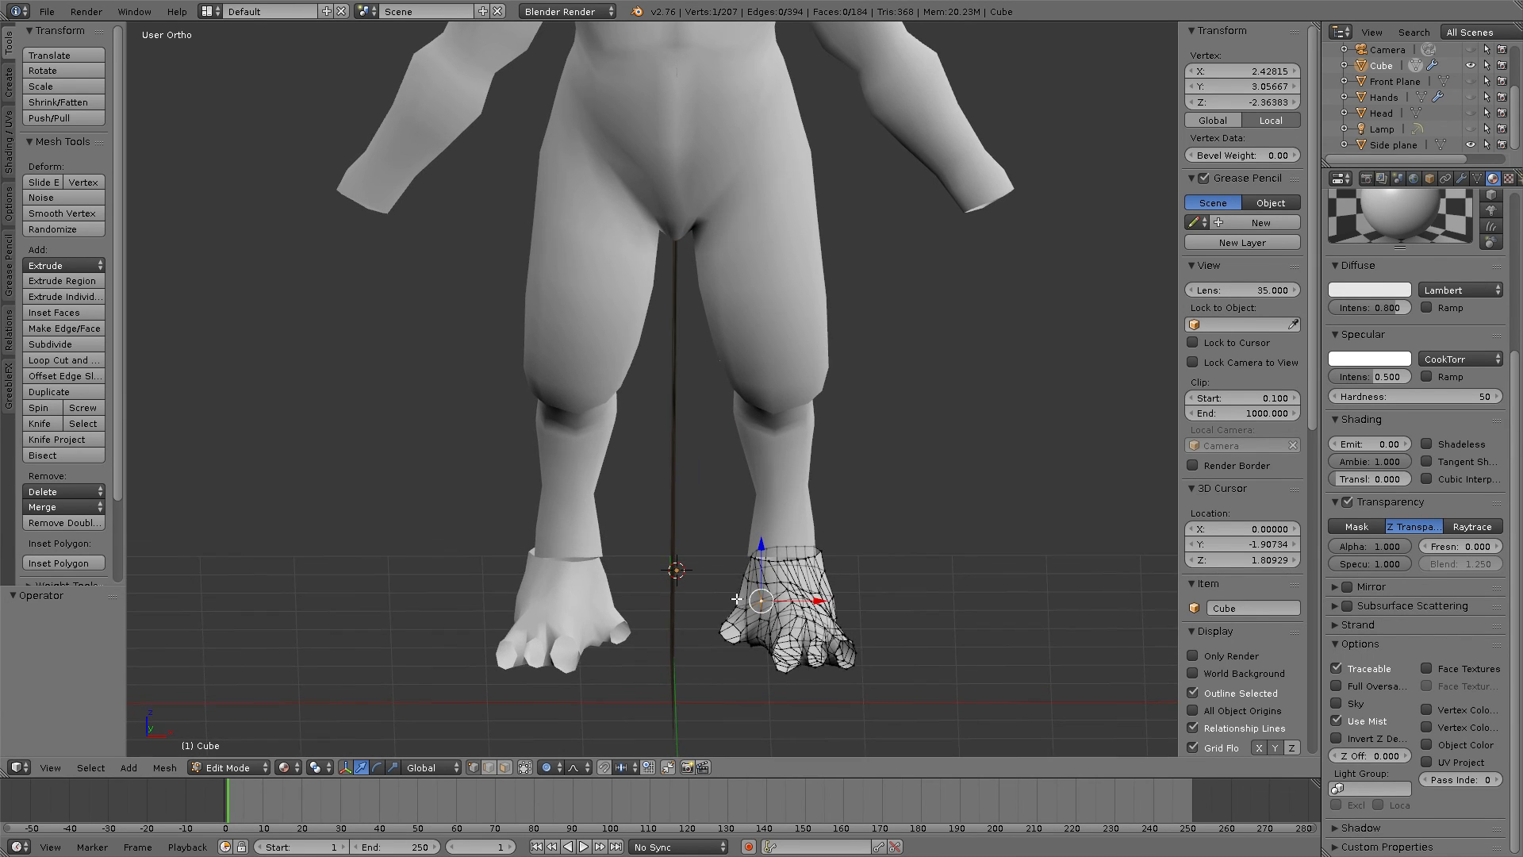
pyautogui.press('KP_1')
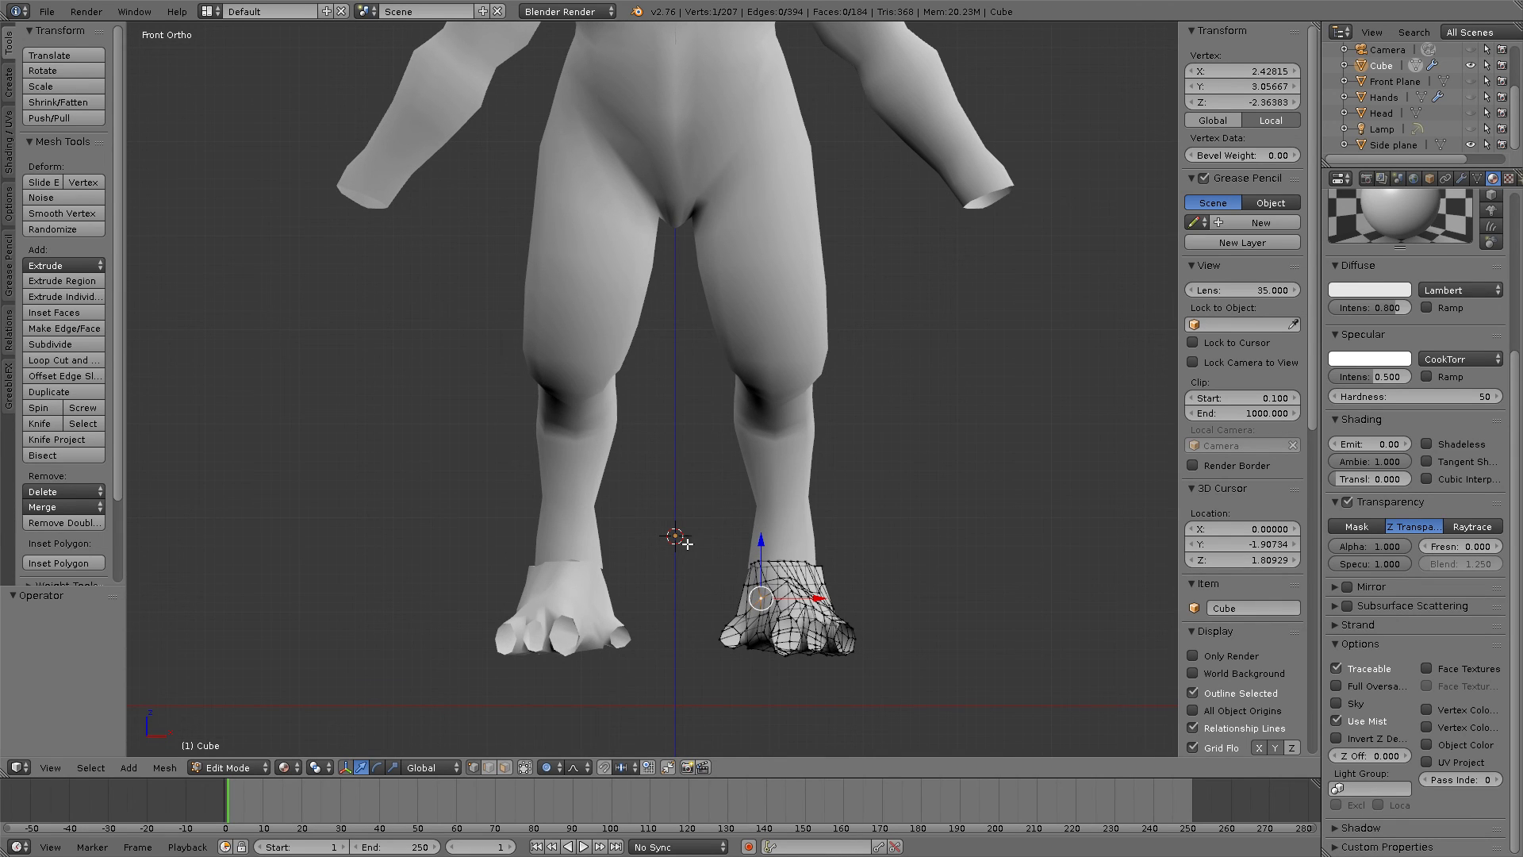